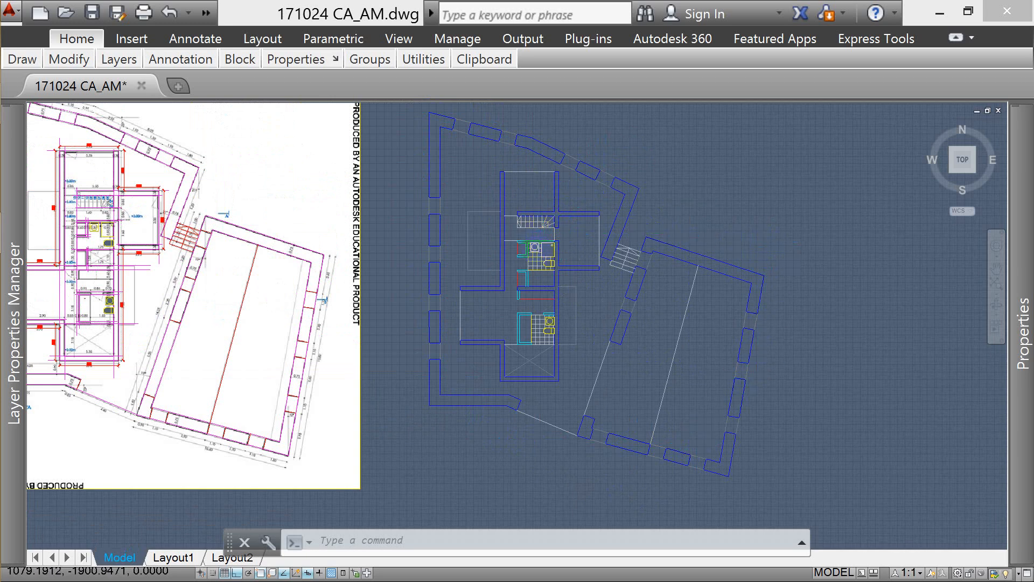
scroll(539, 256, "up", 5)
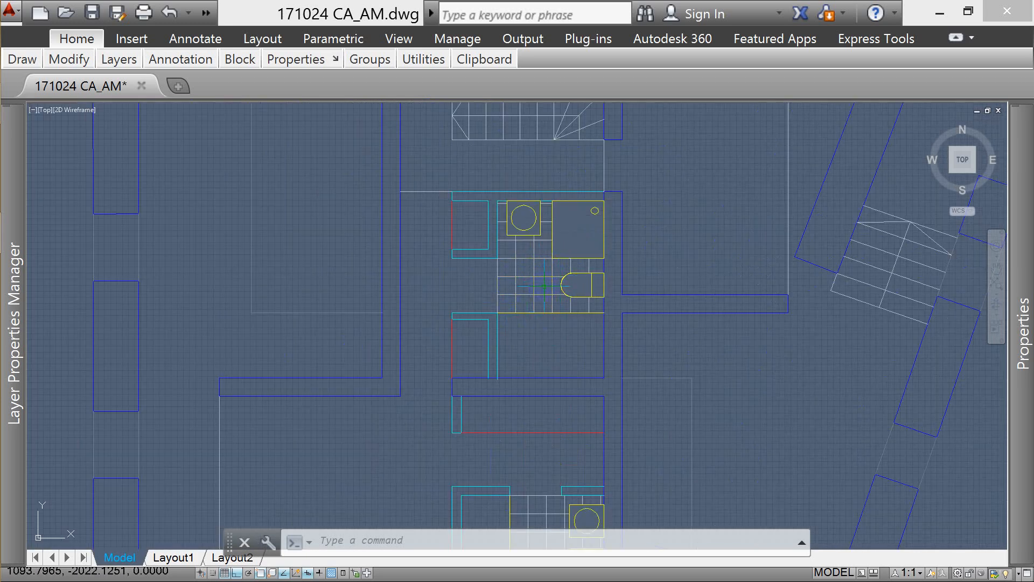
scroll(550, 279, "down", 2)
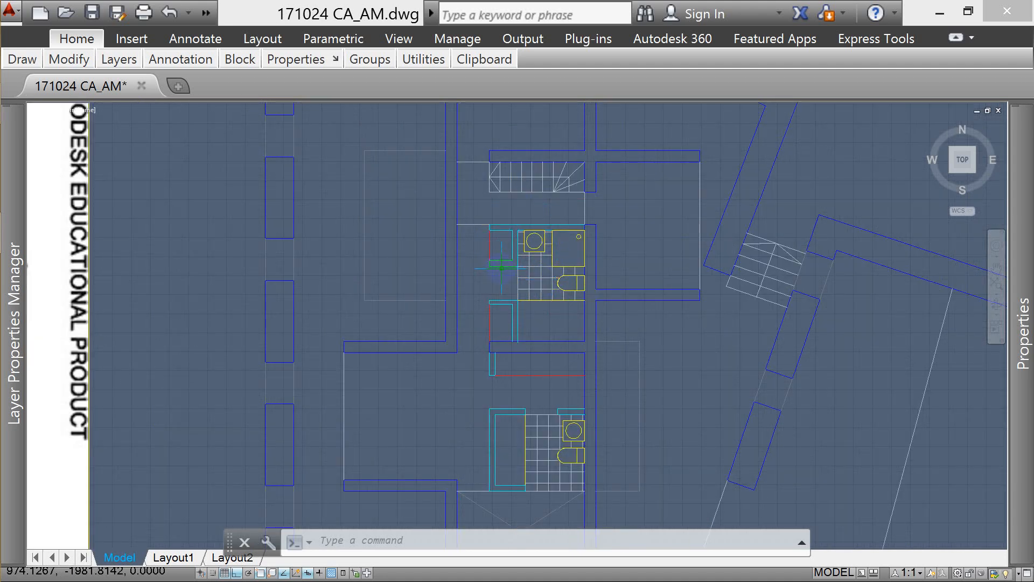
left_click(529, 275)
key("Escape")
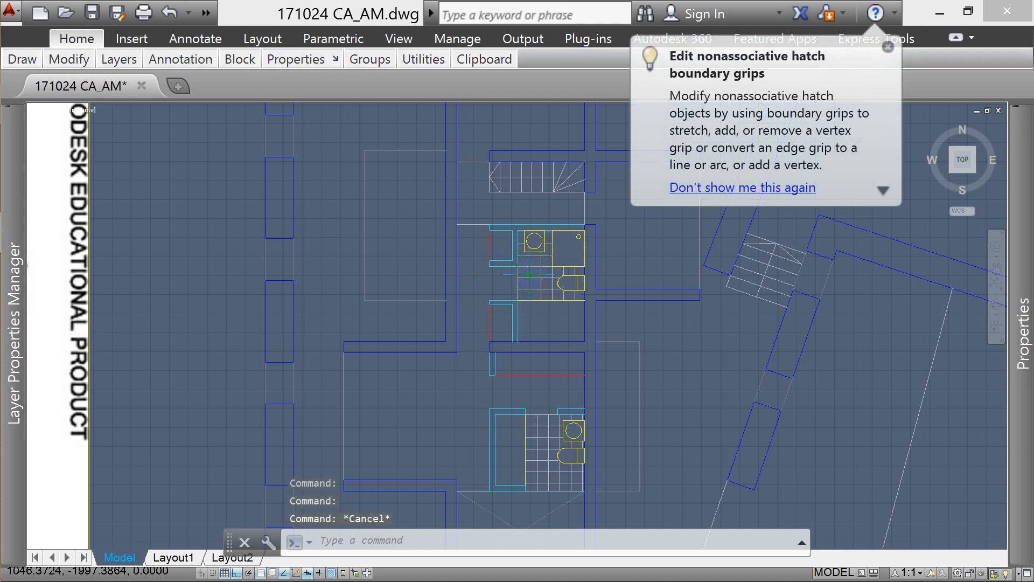
scroll(510, 290, "up", 2)
scroll(510, 290, "down", 4)
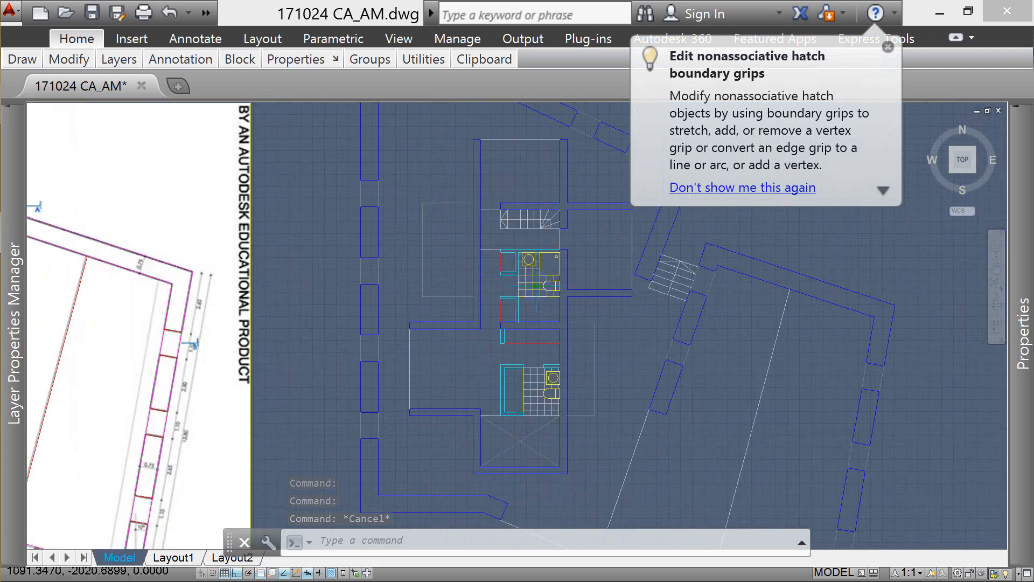
- Send the upper bathroom's shower tray, washbasin and toilet to the back of the draw order
scroll(550, 275, "up", 4)
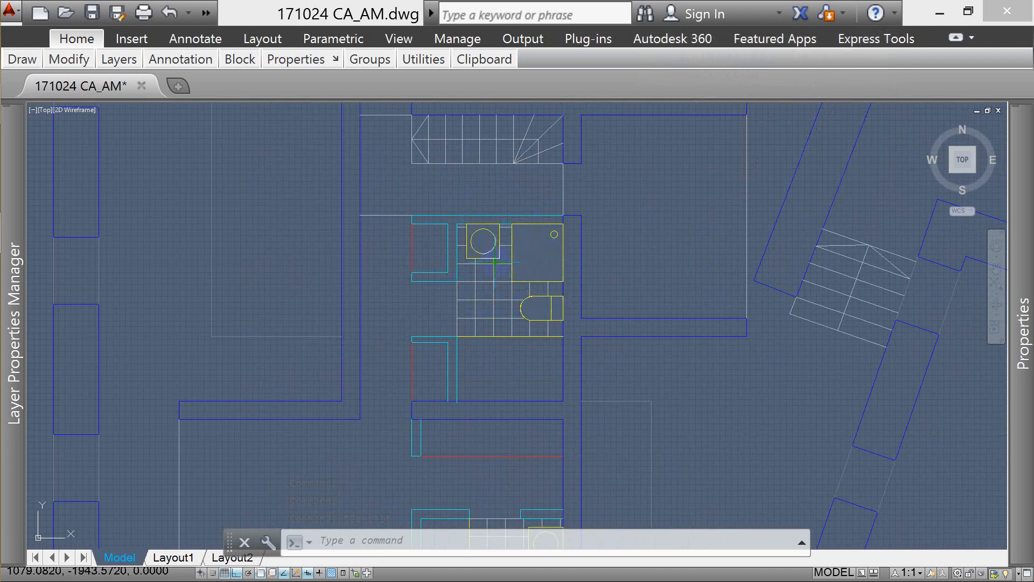
left_click(511, 252)
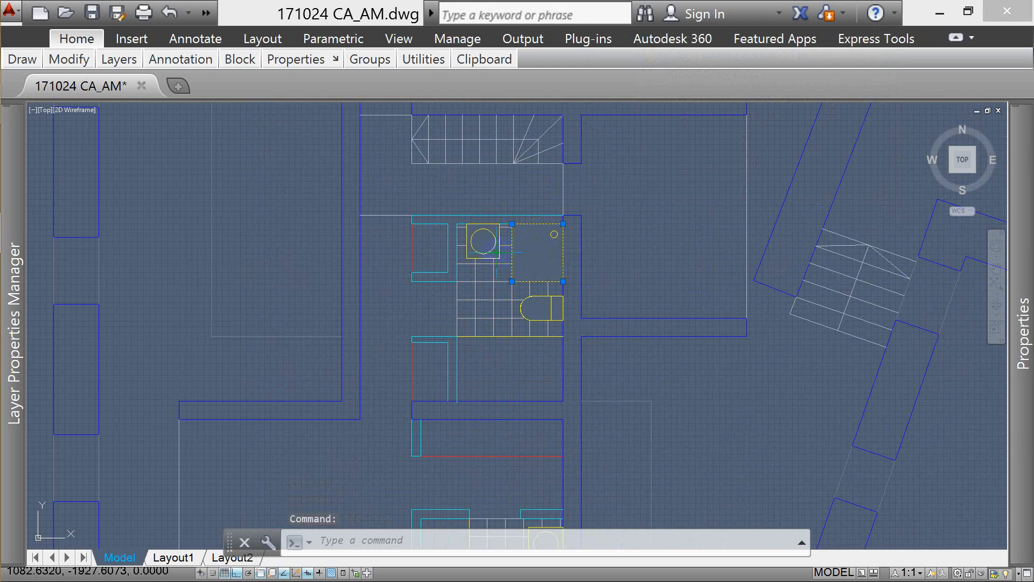
left_click(498, 251)
left_click(500, 252)
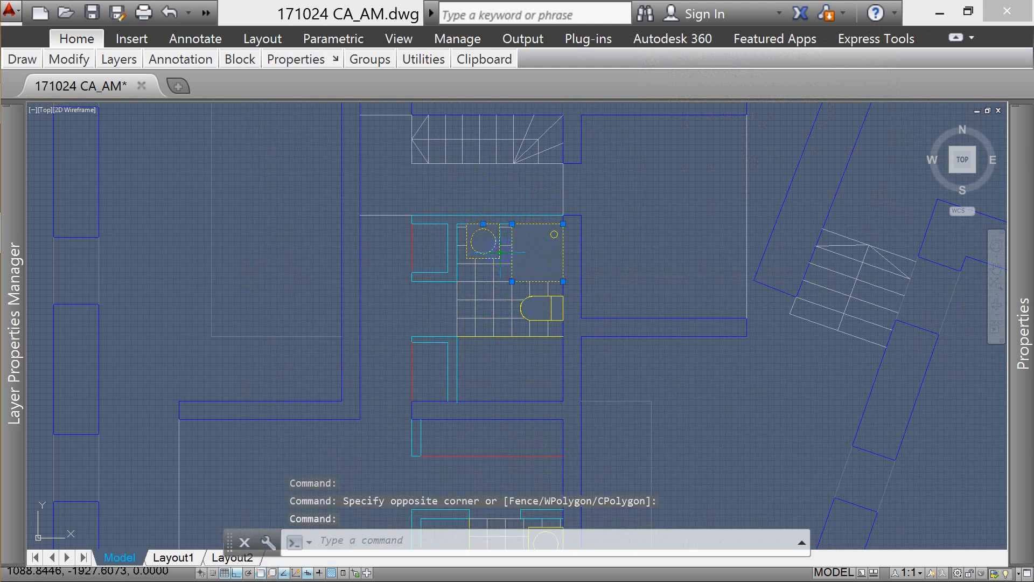
left_click(542, 295)
left_click(532, 296)
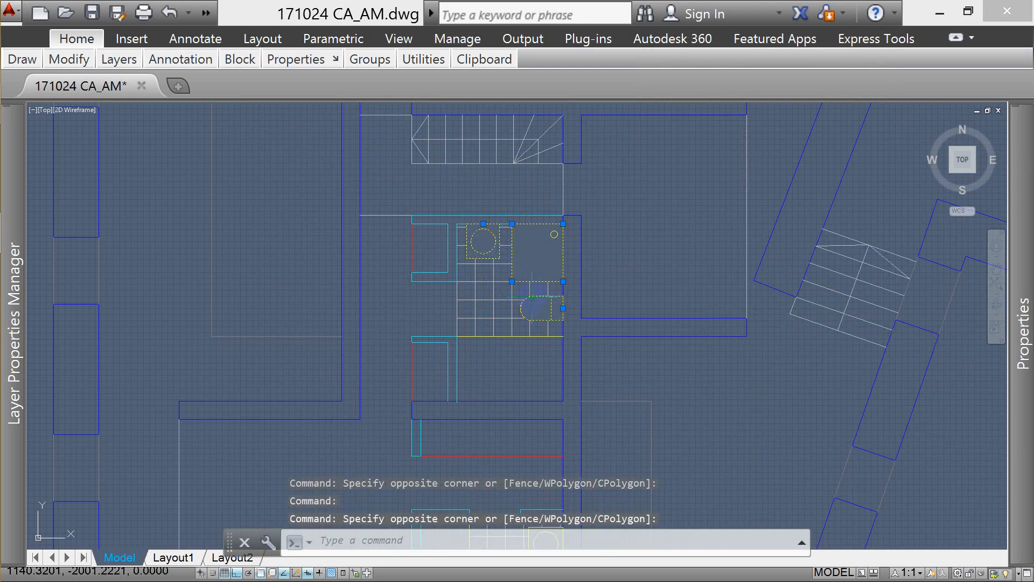
type("dr")
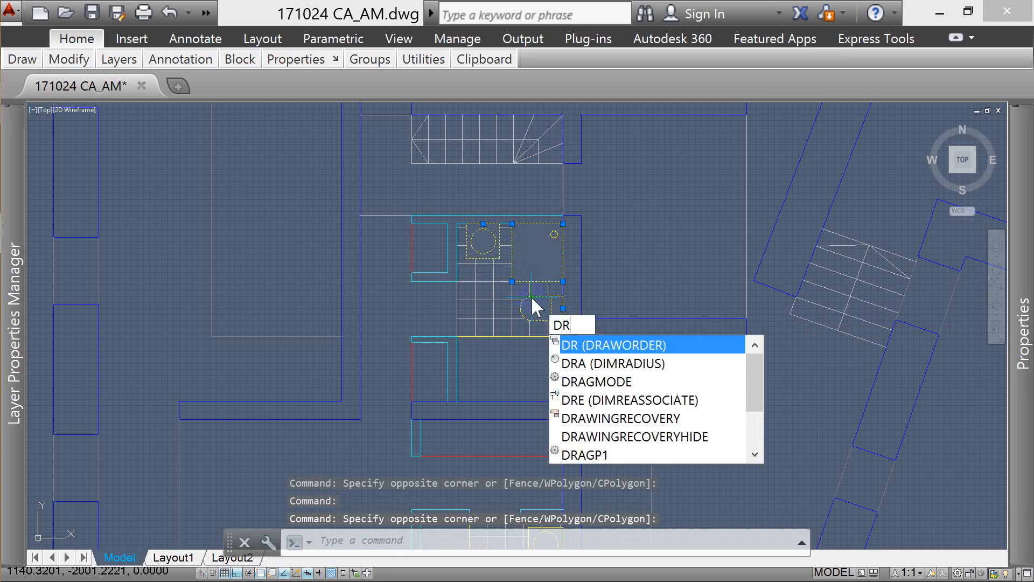
key("Return")
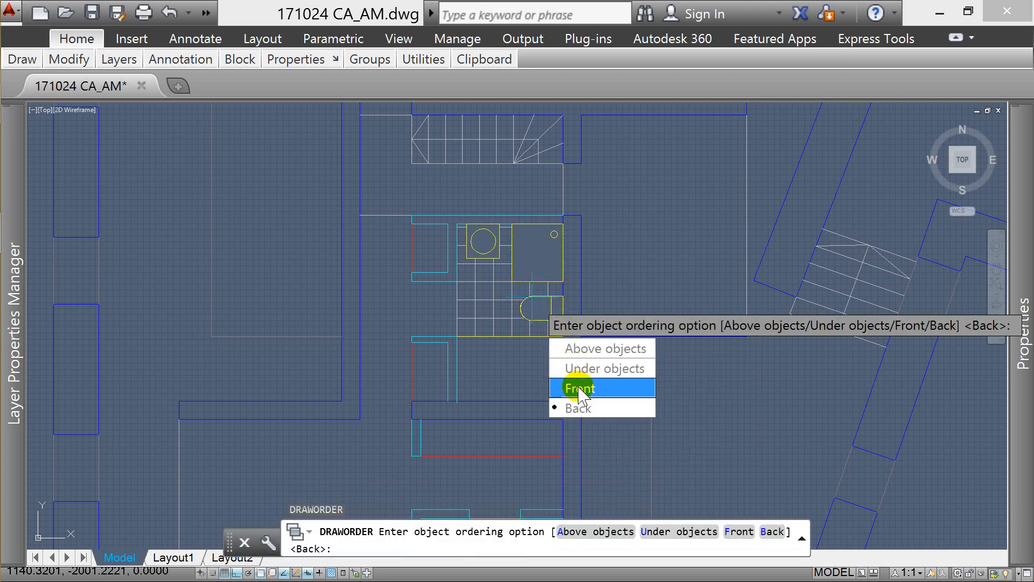
left_click(581, 408)
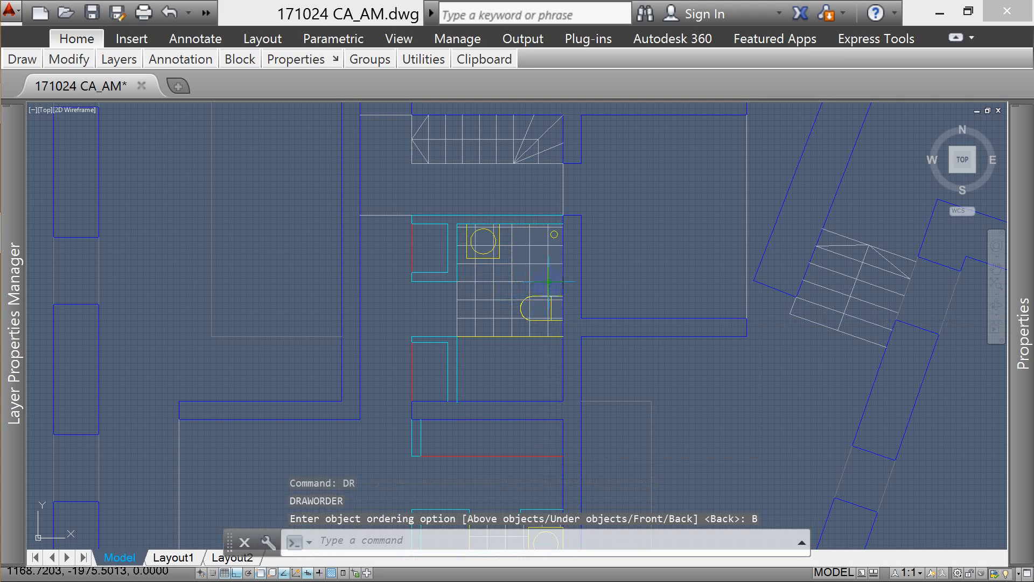
- Send the upper bathroom's floor tile hatch to the back, behind the sanitary fixtures
mouse_move(553, 279)
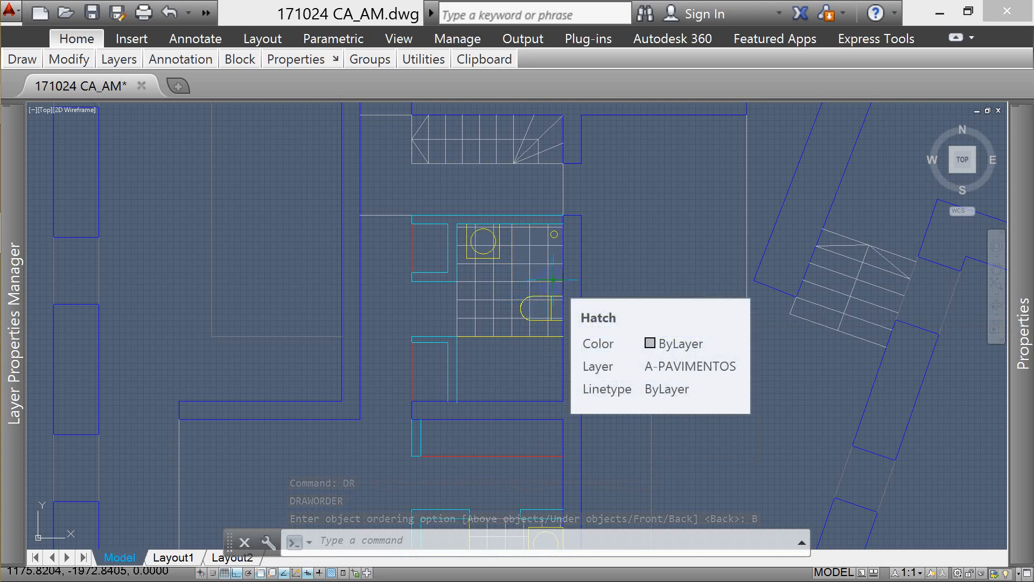
left_click(504, 263)
type("dr")
key("Return")
type("b")
key("Return")
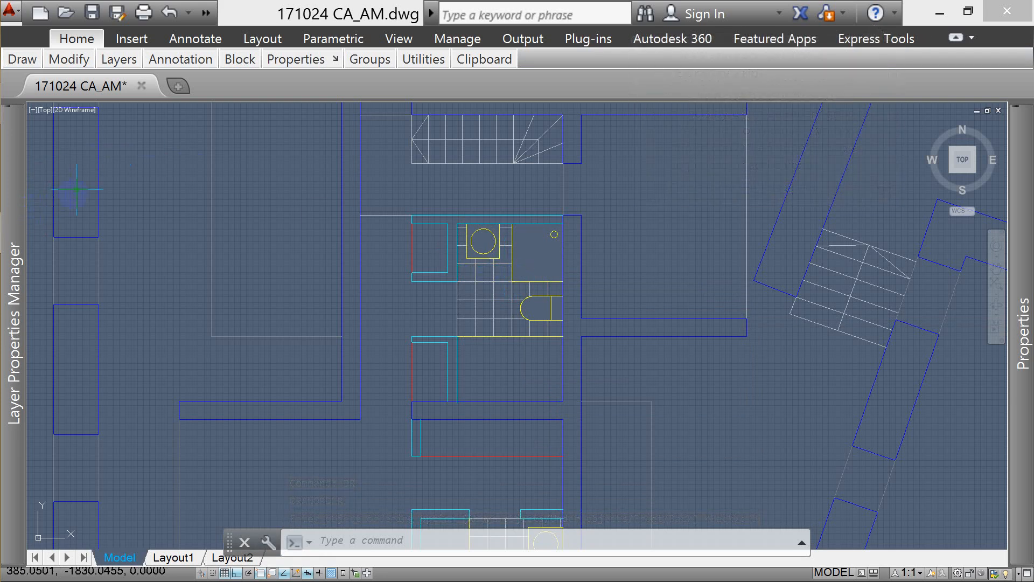
- Turn off the A-ARTEFACTOS layer to hide the sanitary fixtures in both bathrooms
left_click(119, 59)
key("Escape")
key("Escape")
key("Escape")
type("la")
key("Return")
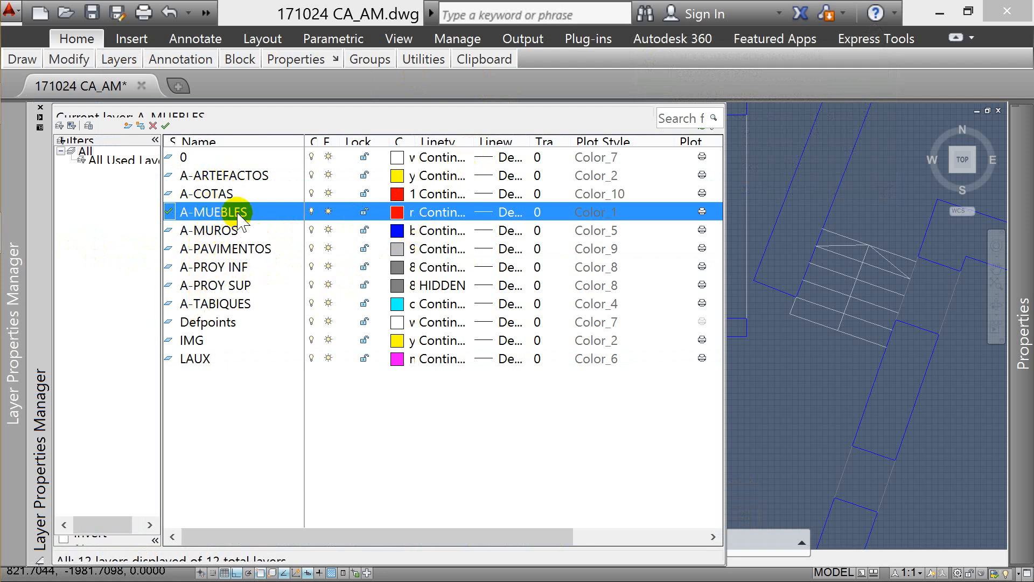
left_click(310, 177)
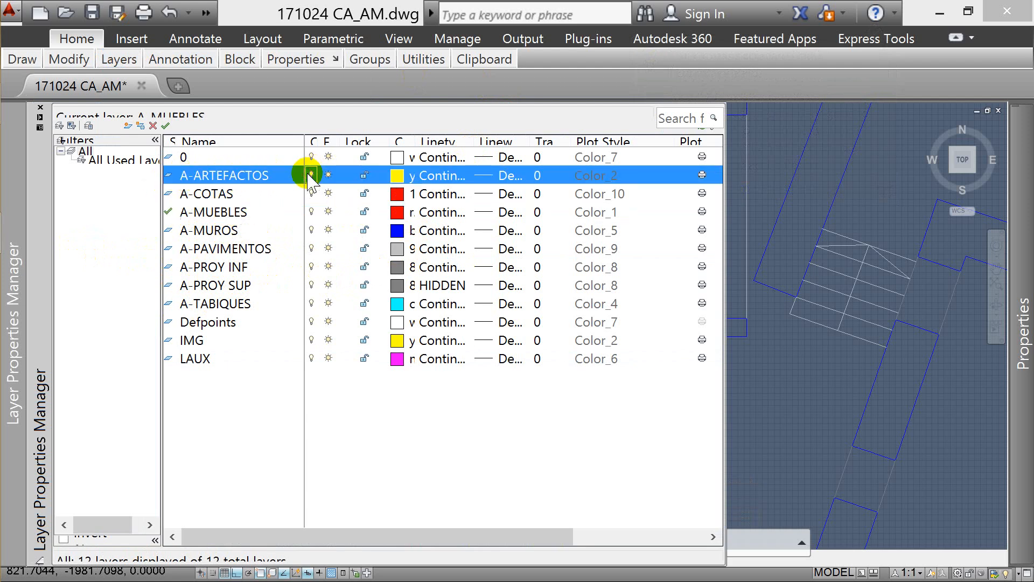
left_click(782, 171)
left_click(771, 175)
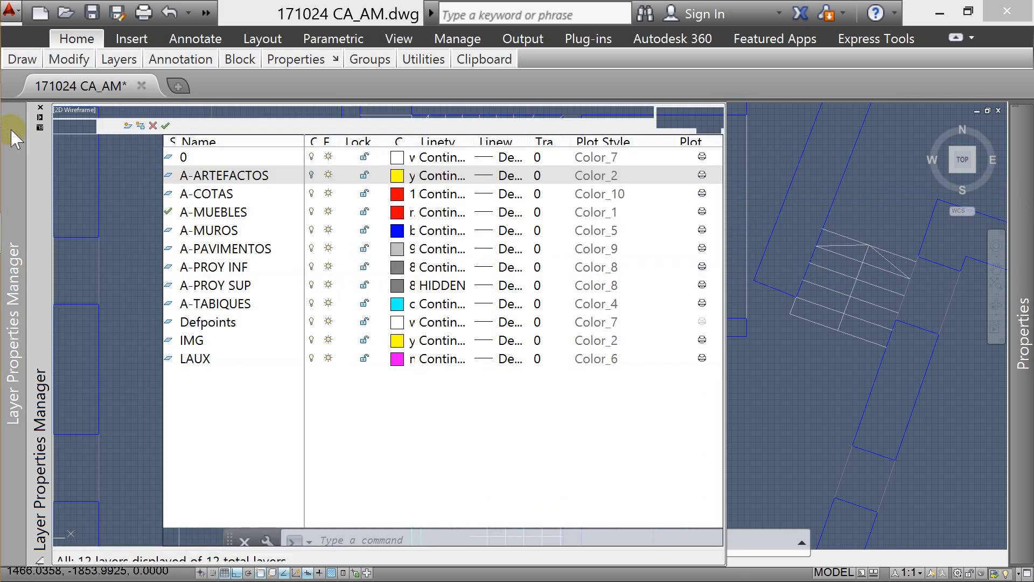
left_click(692, 194)
left_click(753, 187)
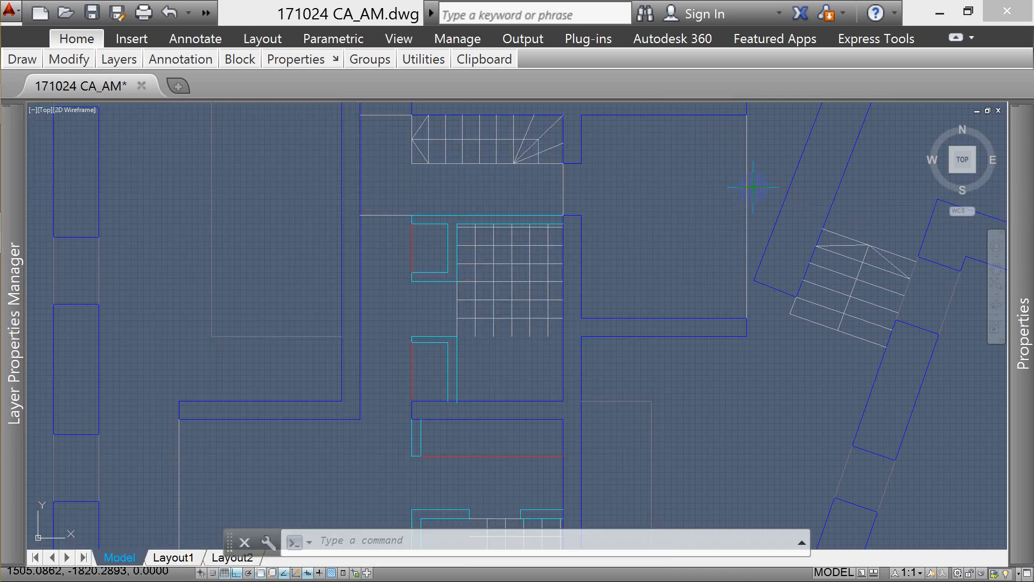
- Draw a polyline closing the lower edge of the upper bathroom's tiled floor, from the partition to the wall
scroll(398, 305, "down", 4)
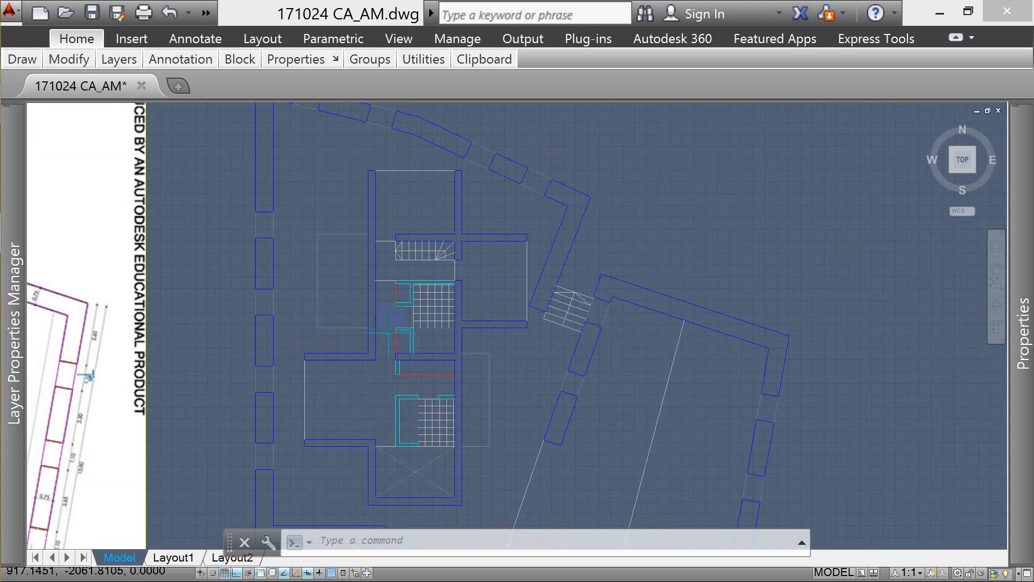
mouse_move(455, 329)
scroll(409, 412, "up", 2)
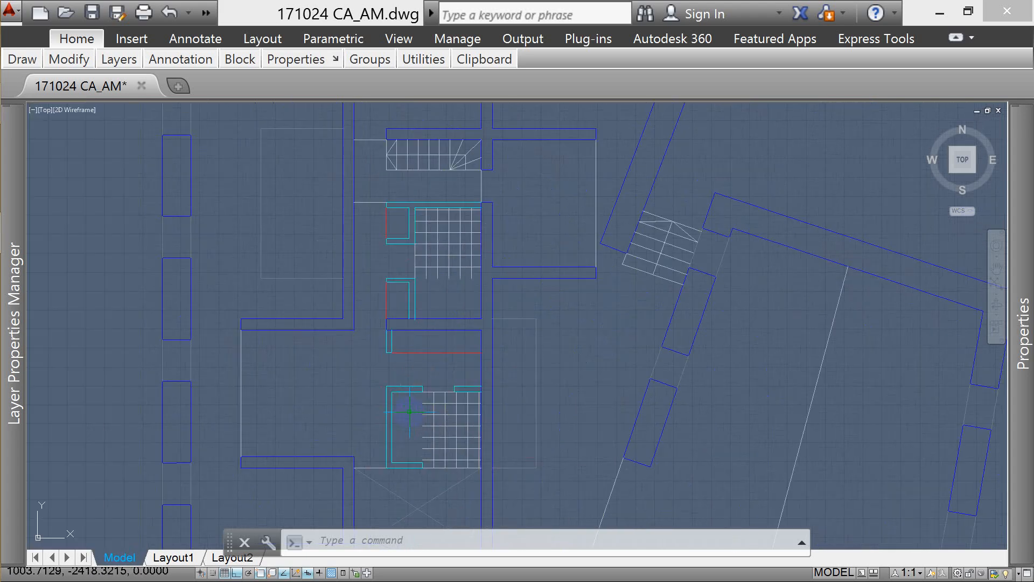
type("pl")
key("Return")
left_click(414, 279)
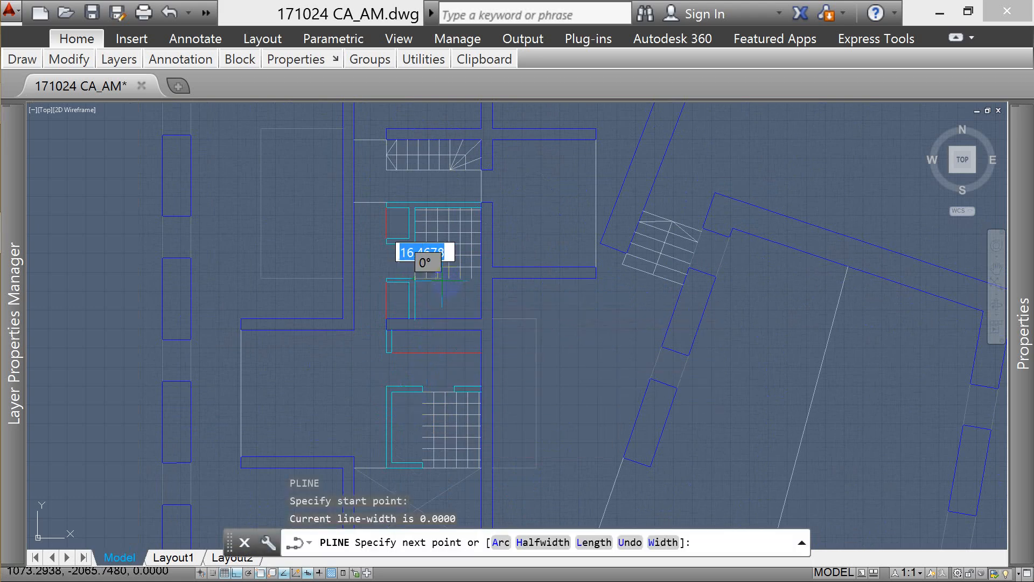
key("Escape")
- Draw a vertical polyline along the open left edge of the lower bathroom's tiled floor
key("Return")
left_click(423, 393)
key("Escape")
scroll(425, 394, "up", 2)
key("Return")
left_click(419, 388)
scroll(438, 328, "down", 1)
left_click(431, 468)
key("Escape")
- Match the properties of the lower bathroom's tile hatch onto the two new floor edge lines
type("ma")
key("Return")
left_click(432, 396)
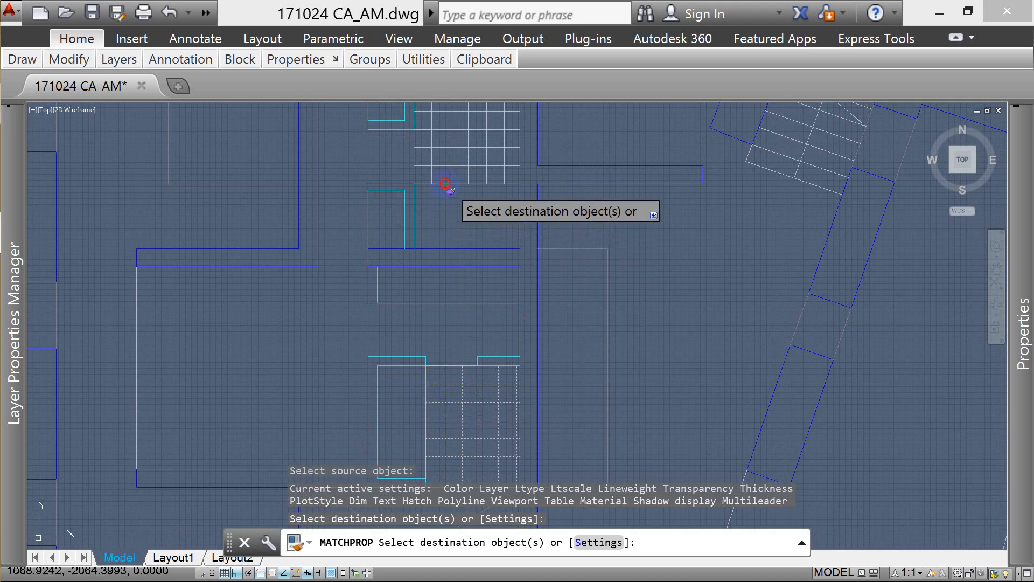
scroll(462, 252, "down", 2)
scroll(463, 252, "down", 2)
key("Escape")
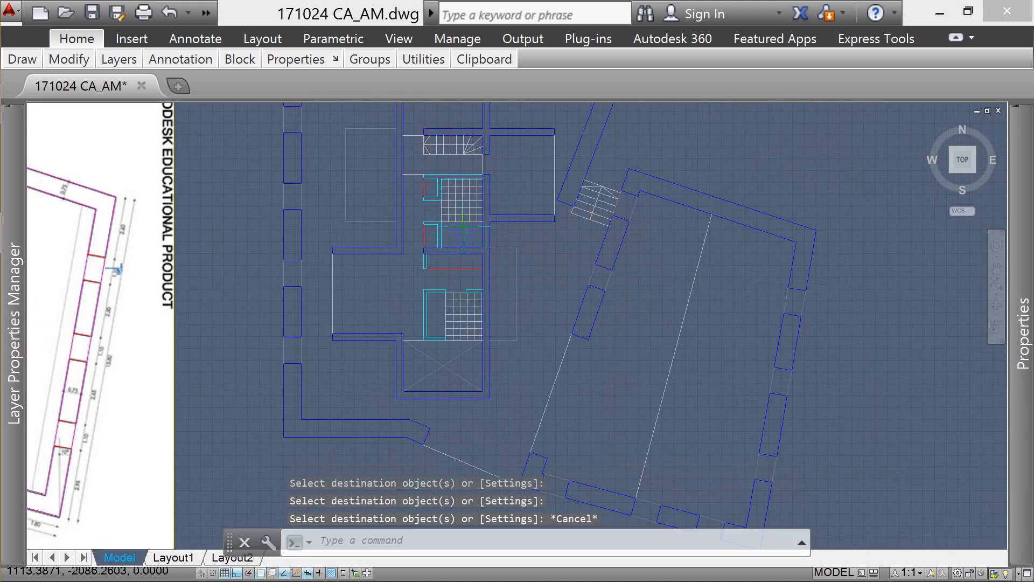
- Create a new layer named A-SIM
scroll(463, 226, "up", 5)
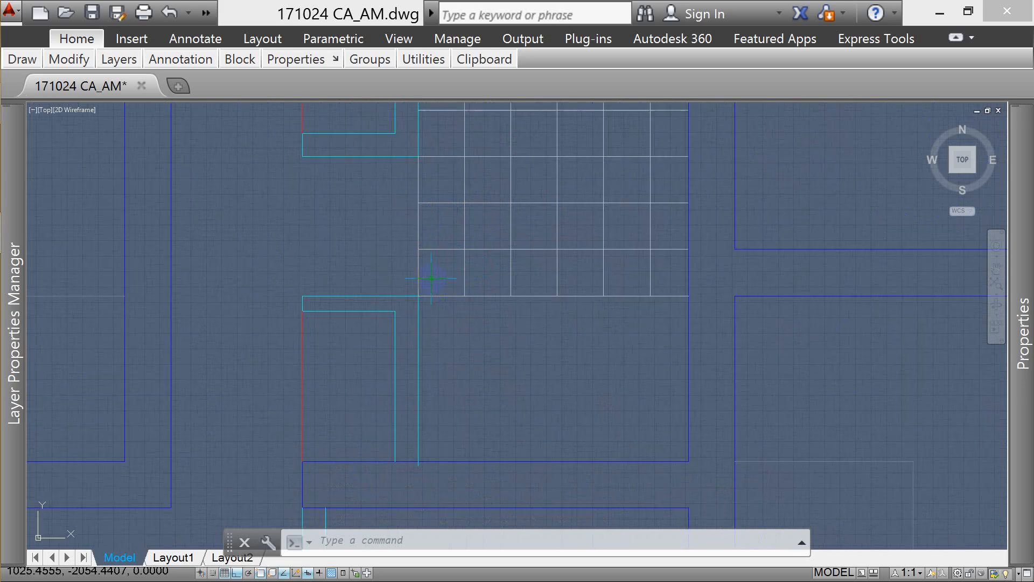
scroll(450, 277, "up", 2)
key("Escape")
key("Escape")
key("Escape")
type("la")
key("Return")
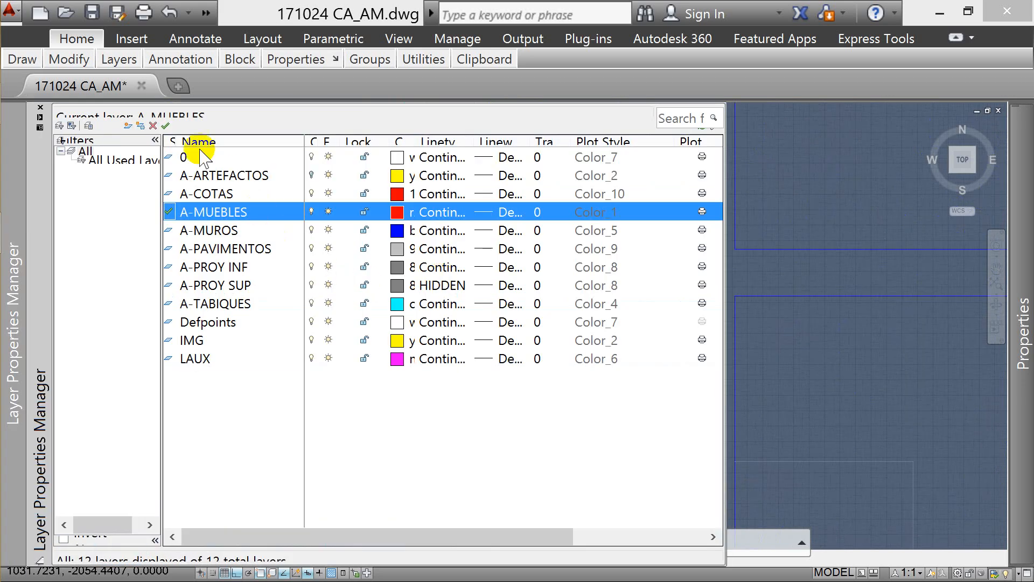
left_click(127, 125)
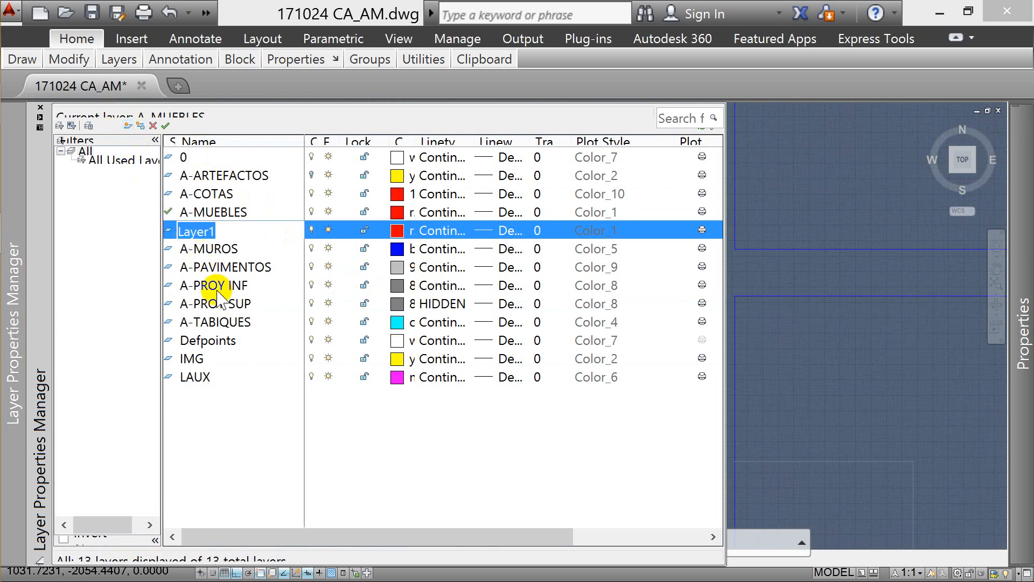
type("a")
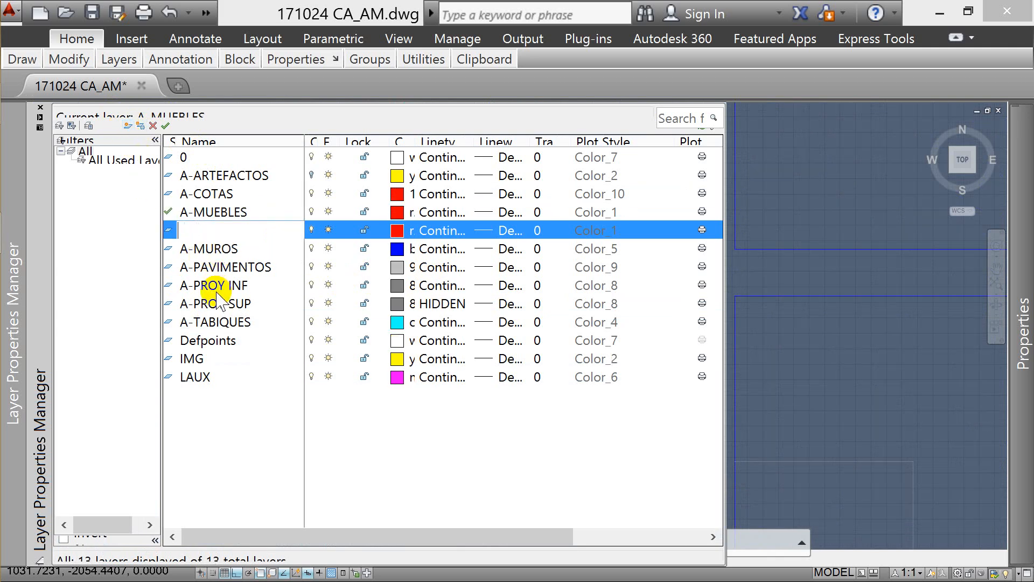
type("-SIM")
left_click(218, 286)
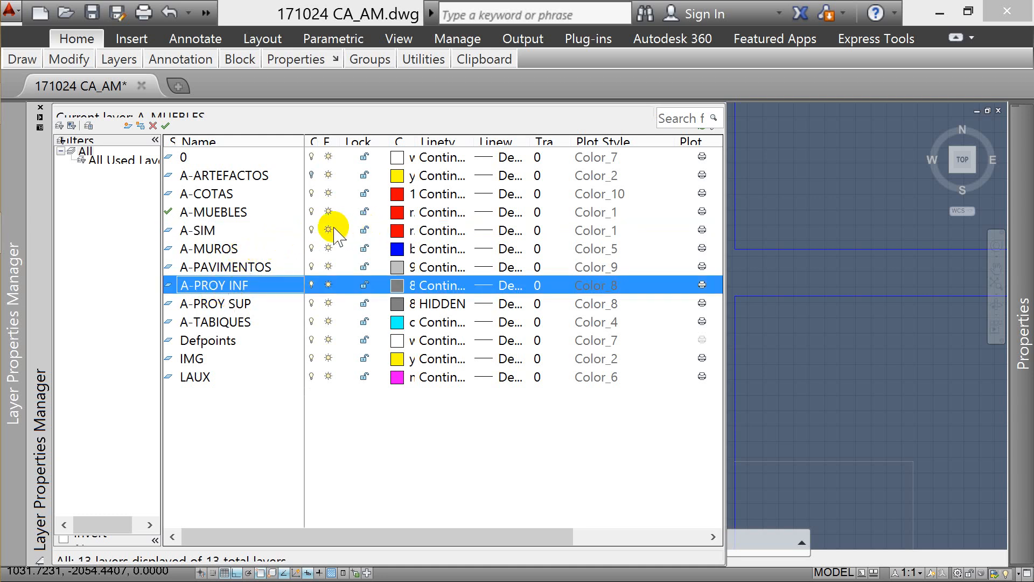
- Make the A-SIM layer current and set its color to yellow
double_click(169, 230)
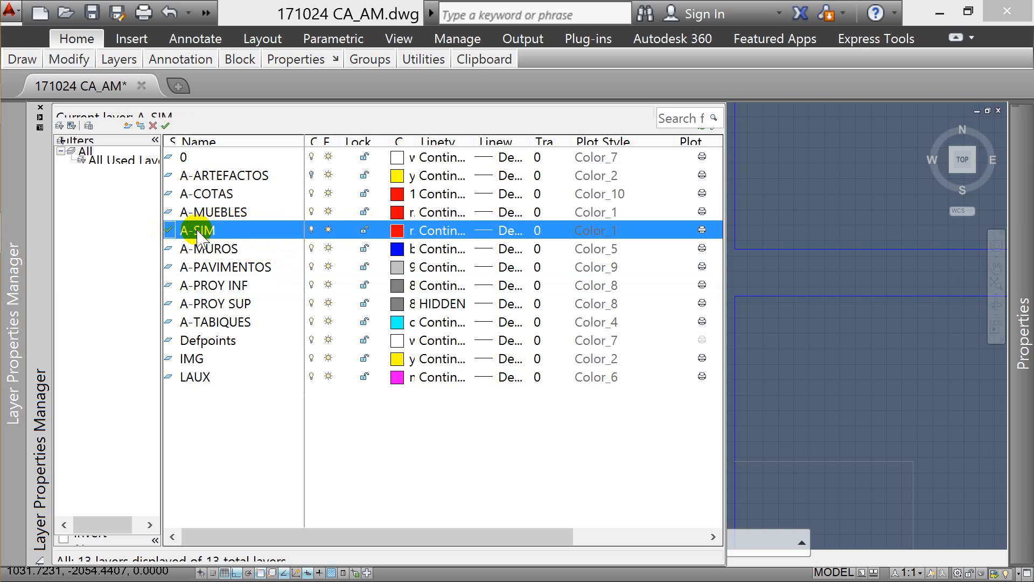
left_click(396, 231)
left_click(435, 355)
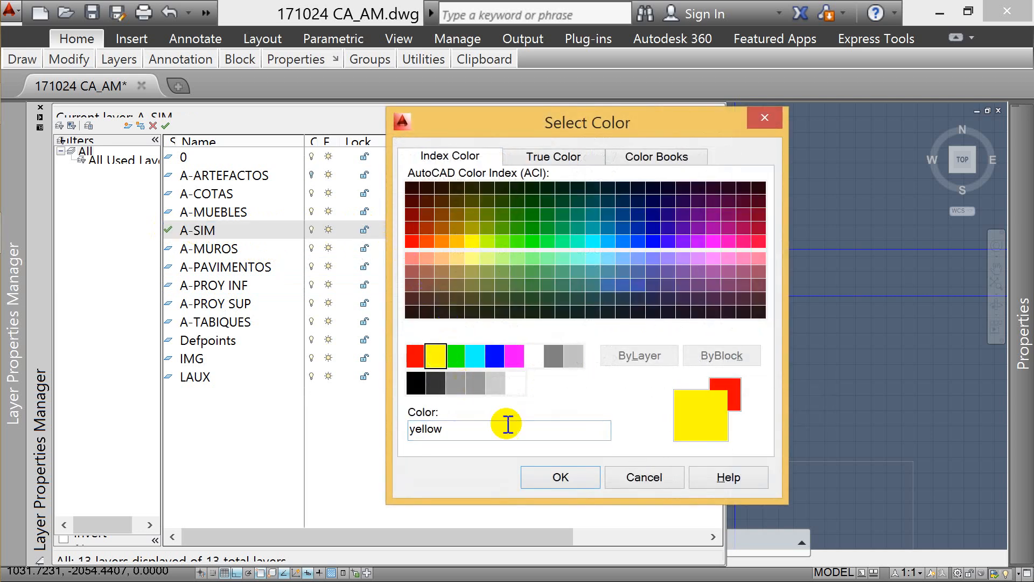
left_click(560, 477)
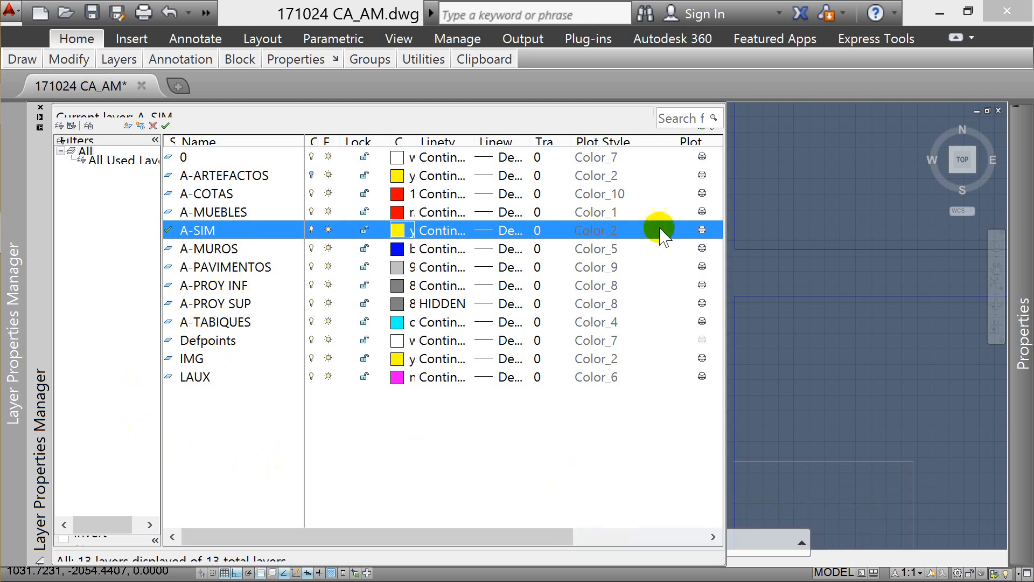
key("Escape")
- Draw a small circle just inside the lower-left corner of the upper bathroom's tiled floor
scroll(446, 243, "down", 1)
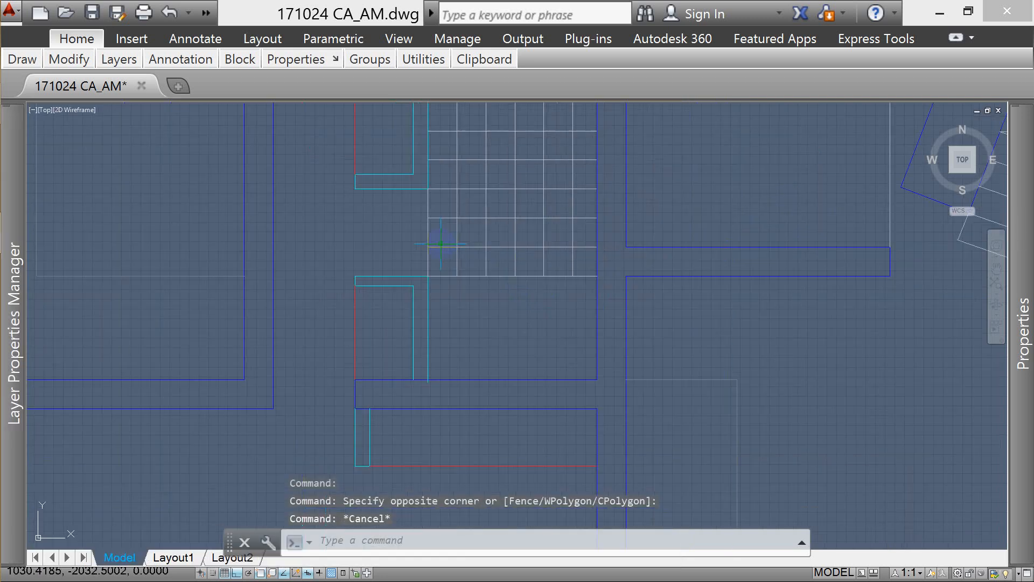
key("Escape")
key("Escape")
scroll(441, 263, "up", 1)
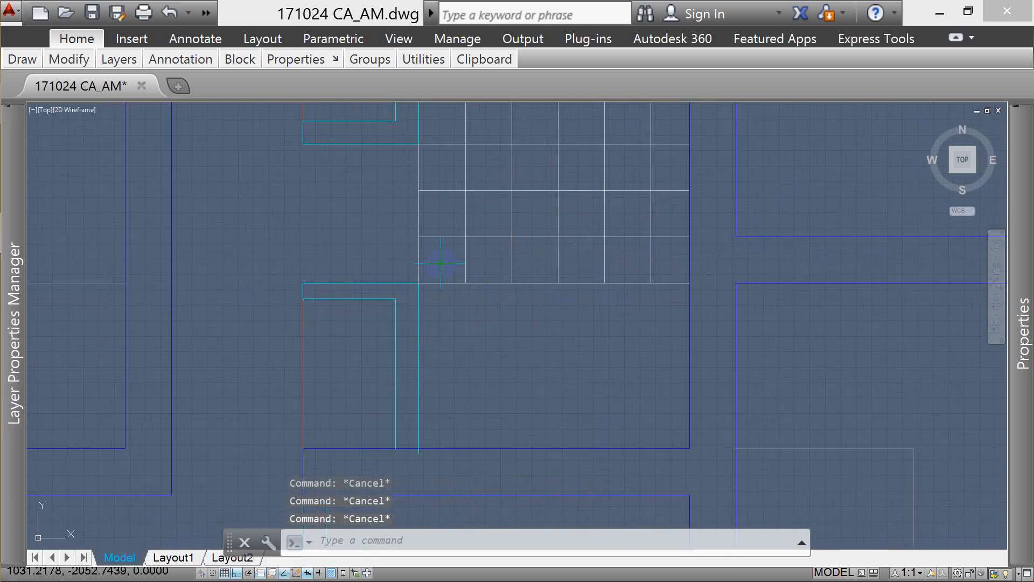
type("c")
key("Return")
scroll(433, 277, "up", 3)
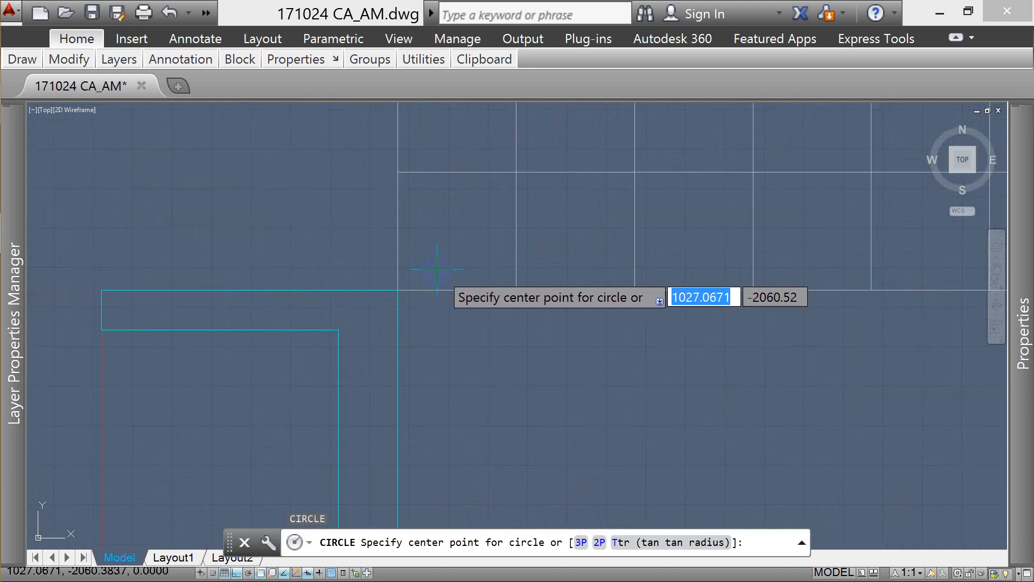
left_click(429, 266)
key("Escape")
key("Escape")
- Draw a horizontal polyline ending at the small circle's center, extending to its right within the first tile
type("pl")
key("Return")
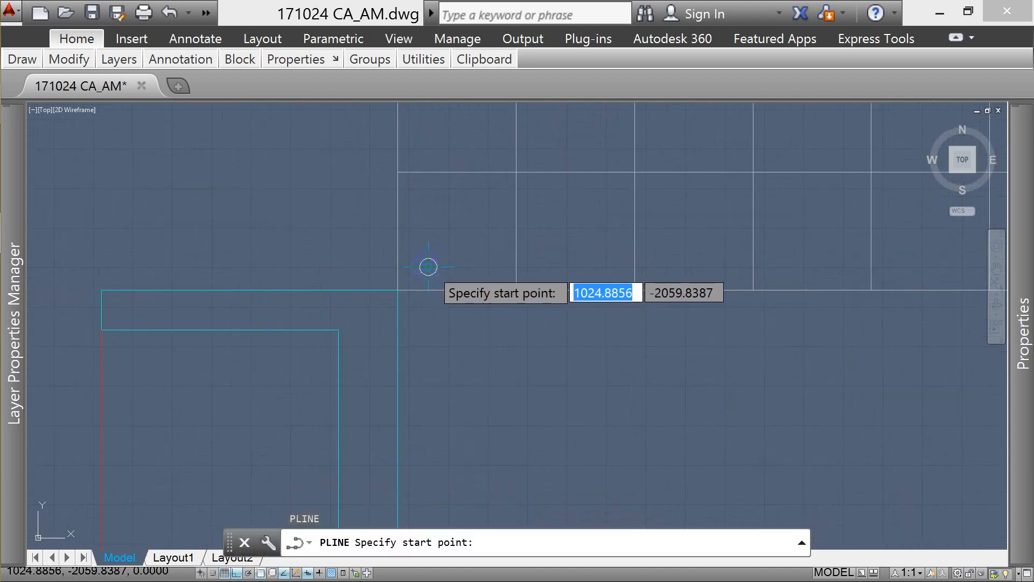
left_click(485, 266)
left_click(428, 266)
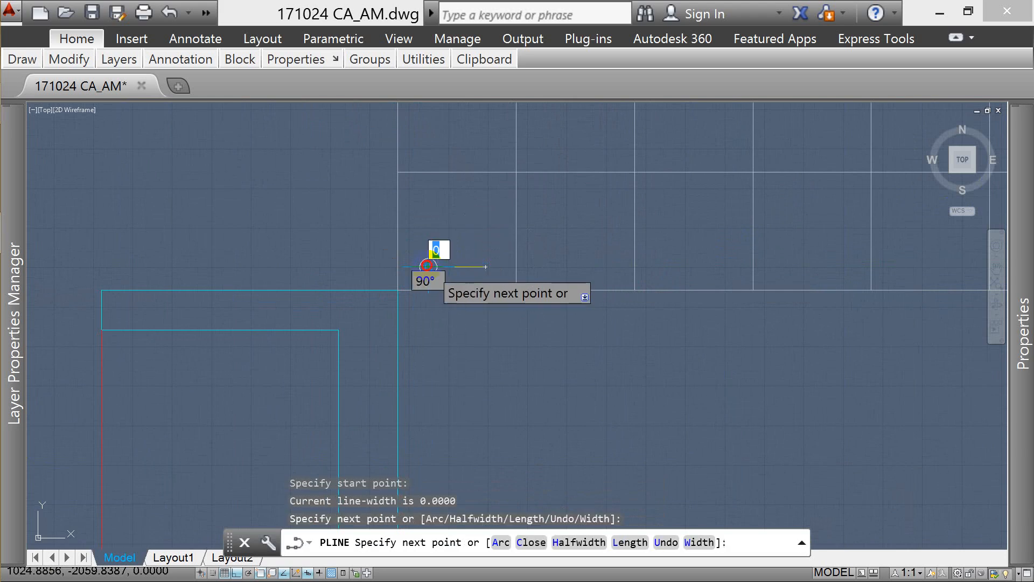
key("Escape")
- Rotate a copy of the horizontal line by 90° about the circle's center to add a vertical line pointing up
type("RO")
key("Return")
left_click(480, 264)
left_click(464, 275)
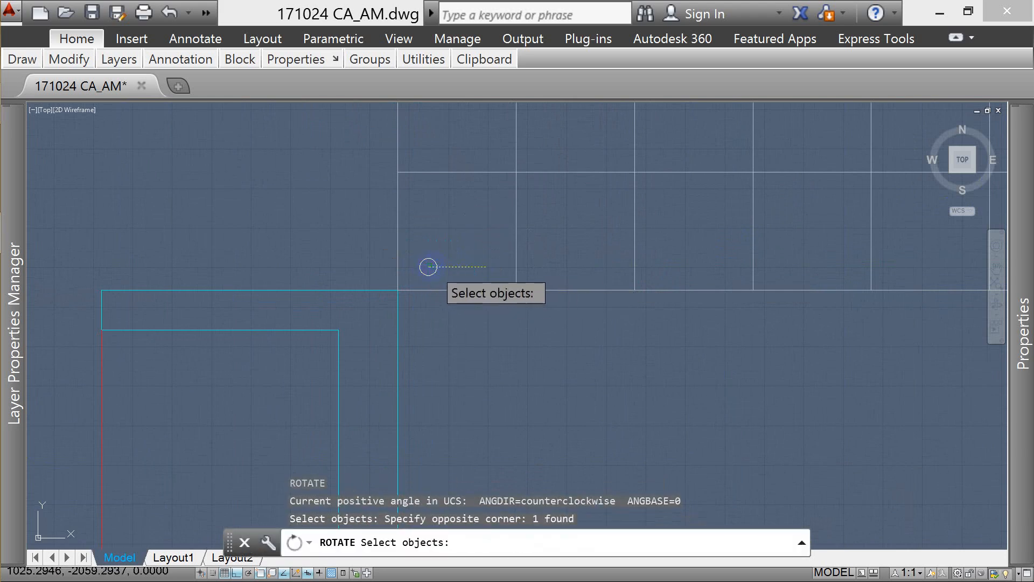
key("Return")
left_click(429, 266)
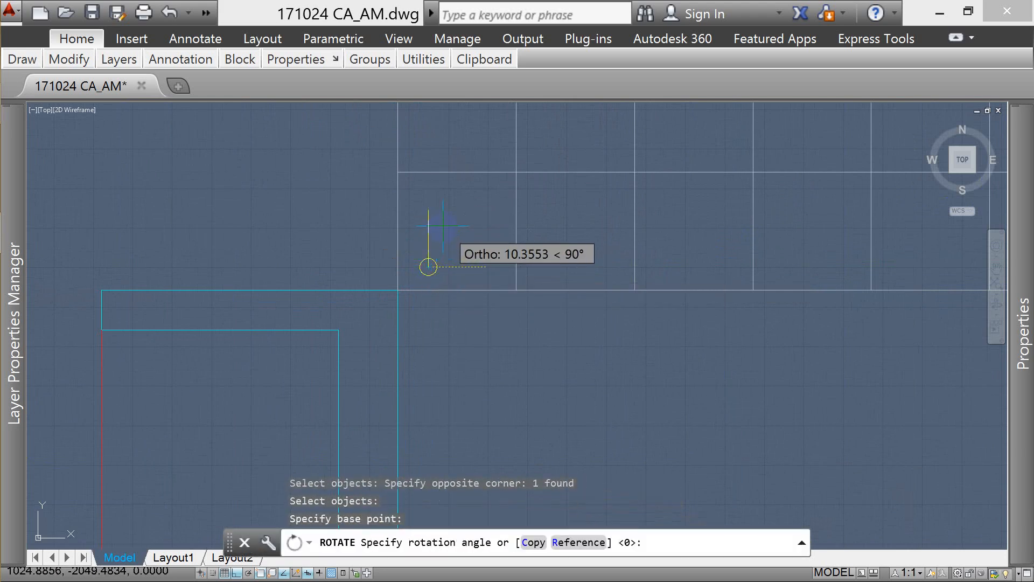
type("c")
key("Return")
left_click(442, 226)
key("Return")
key("Escape")
- Draw a short polyline about 2.18 long from the circle's center to its right quadrant
type("pl")
key("Return")
scroll(491, 276, "up", 3)
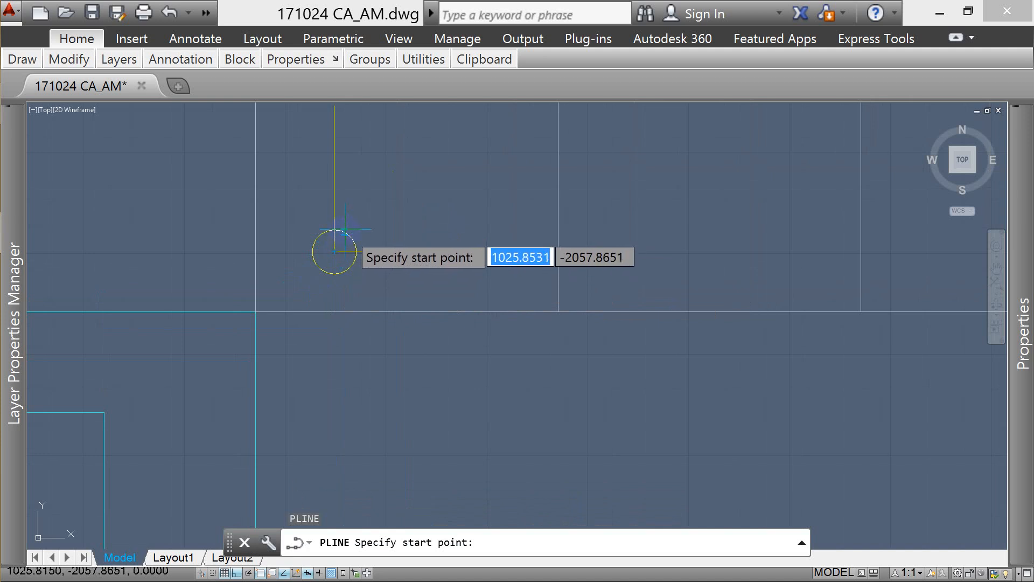
left_click(334, 252)
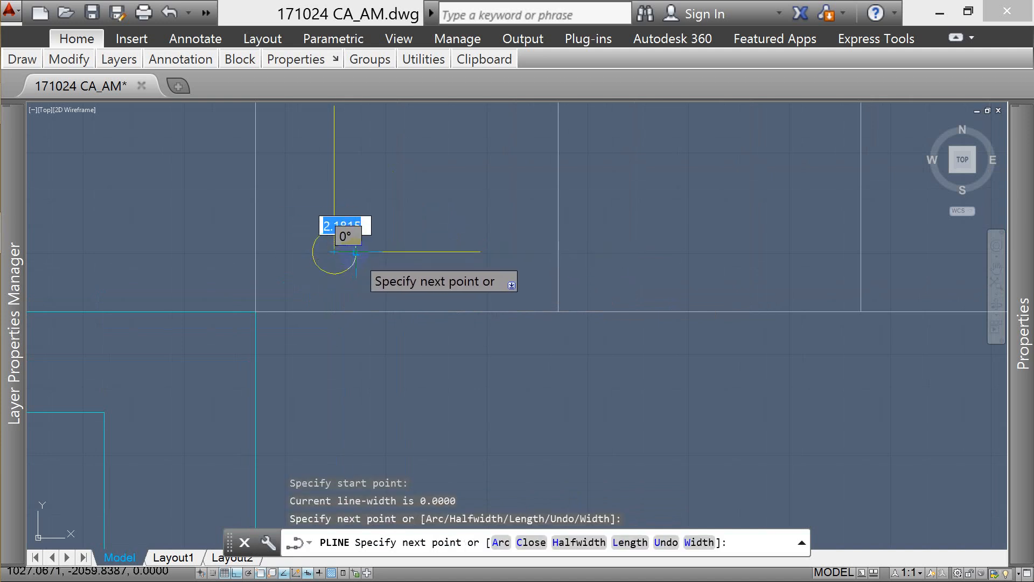
left_click(356, 252)
key("Escape")
type("al")
key("Return")
left_click(340, 254)
key("Return")
left_click(334, 252)
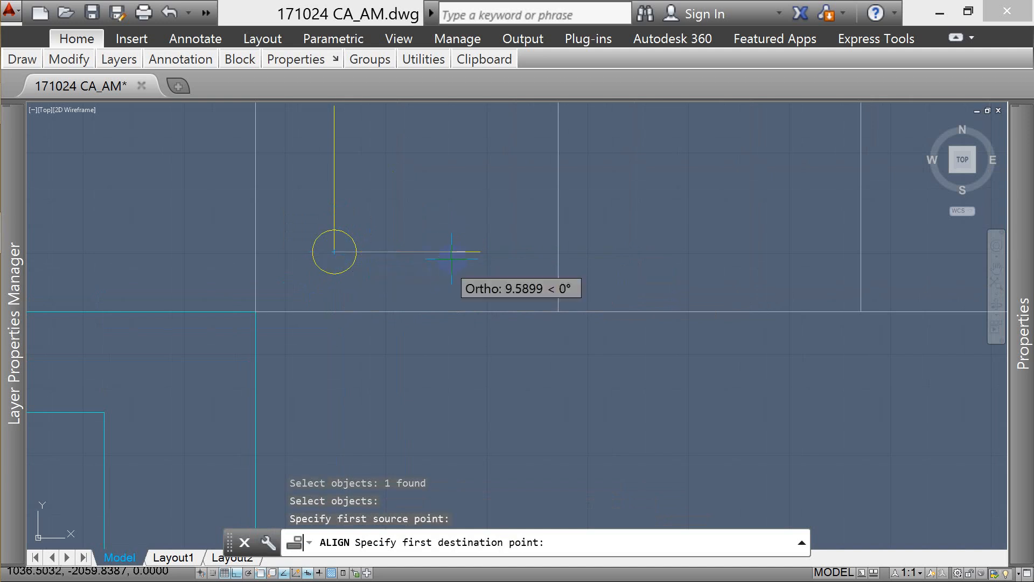
left_click(478, 252)
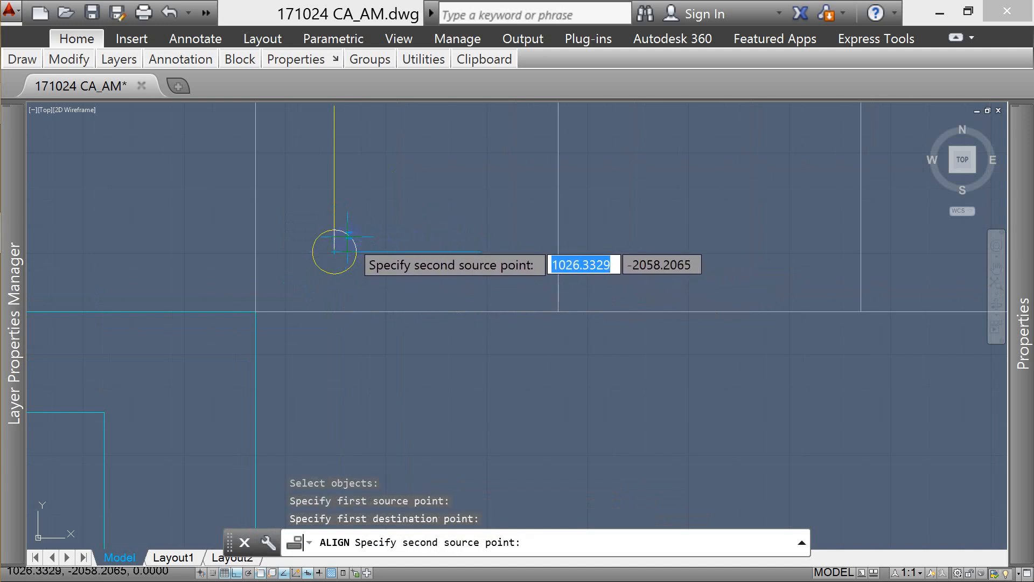
key("Escape")
- Complete an L-shaped corner from the circle's center to its top quadrant, with a diagonal joining the top and right quadrants
type("pl")
key("Return")
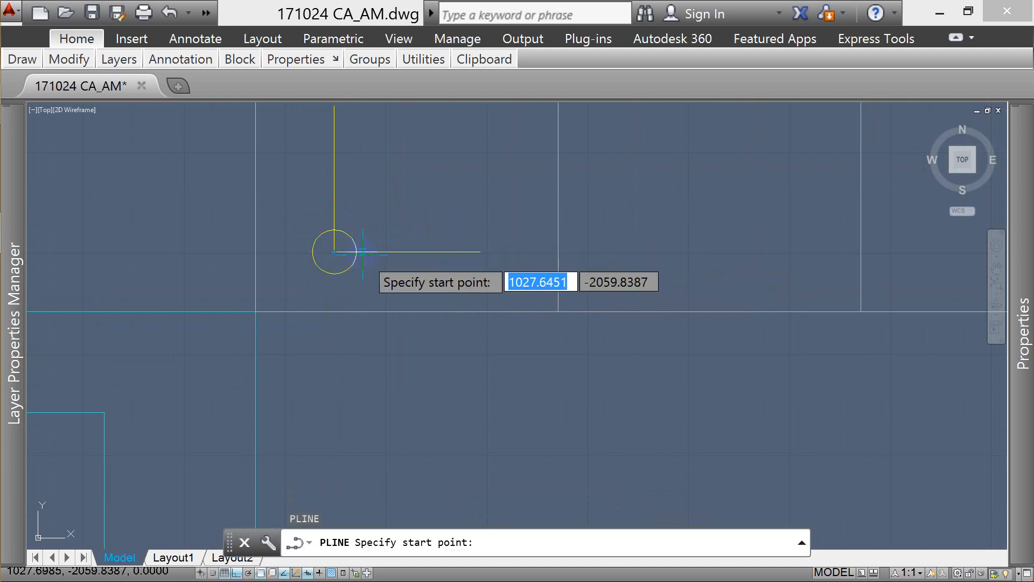
left_click(334, 252)
left_click(334, 229)
key("Escape")
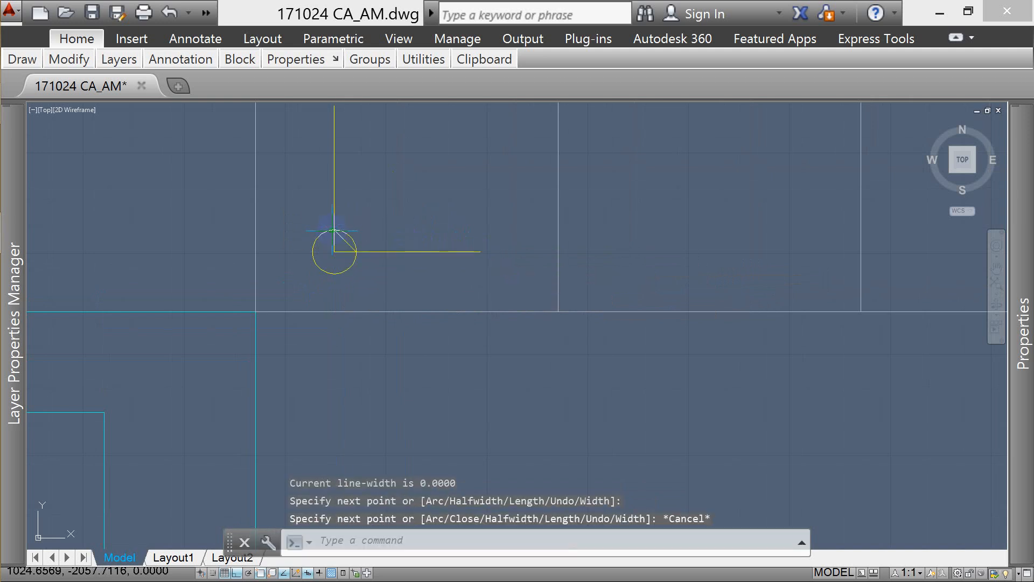
- Align the L-shaped corner with the horizontal line's right end as an arrowhead, using the diagonal's midpoint as second source point, without scaling
type("al")
key("Return")
left_click(335, 248)
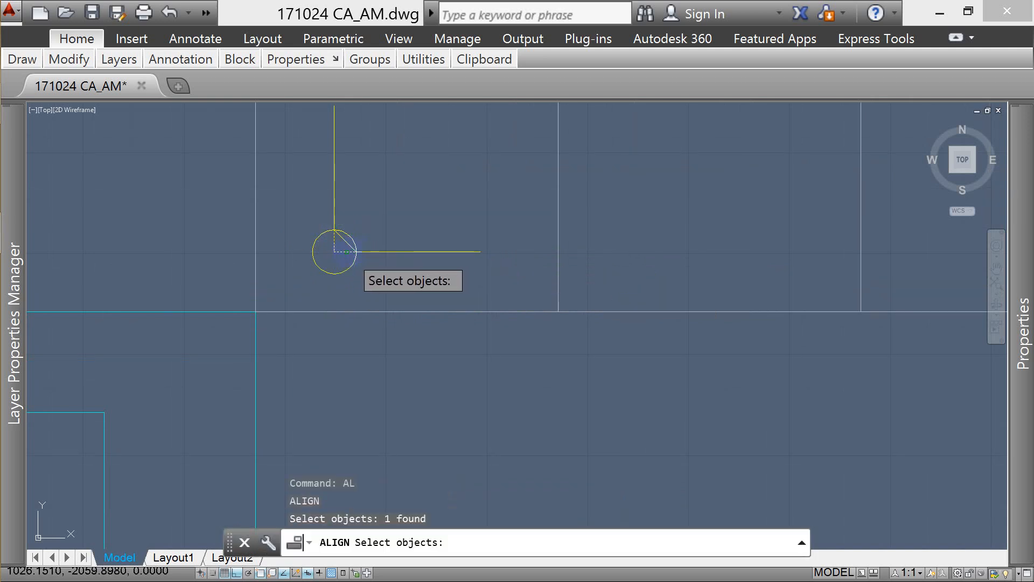
key("Return")
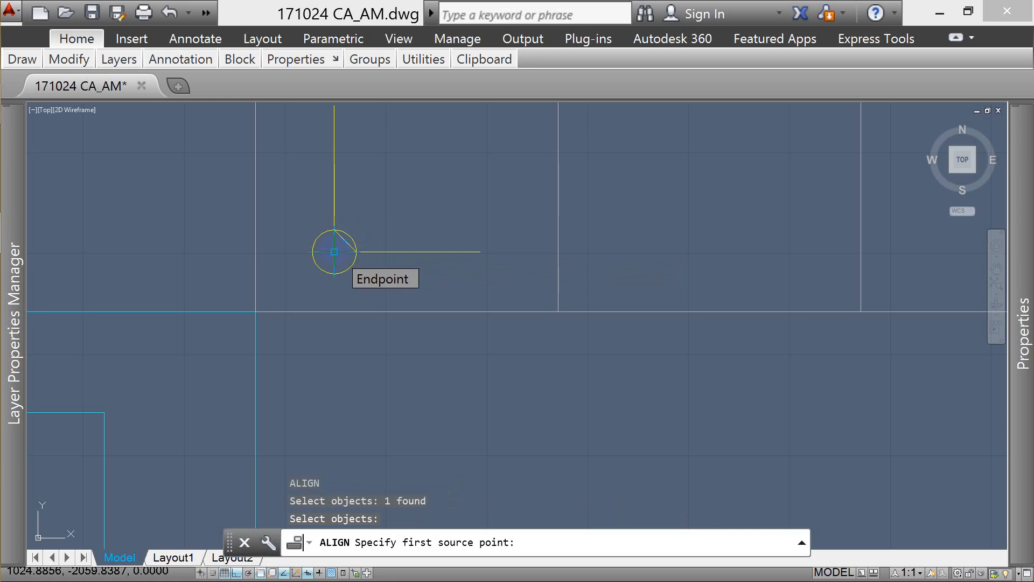
left_click(334, 252)
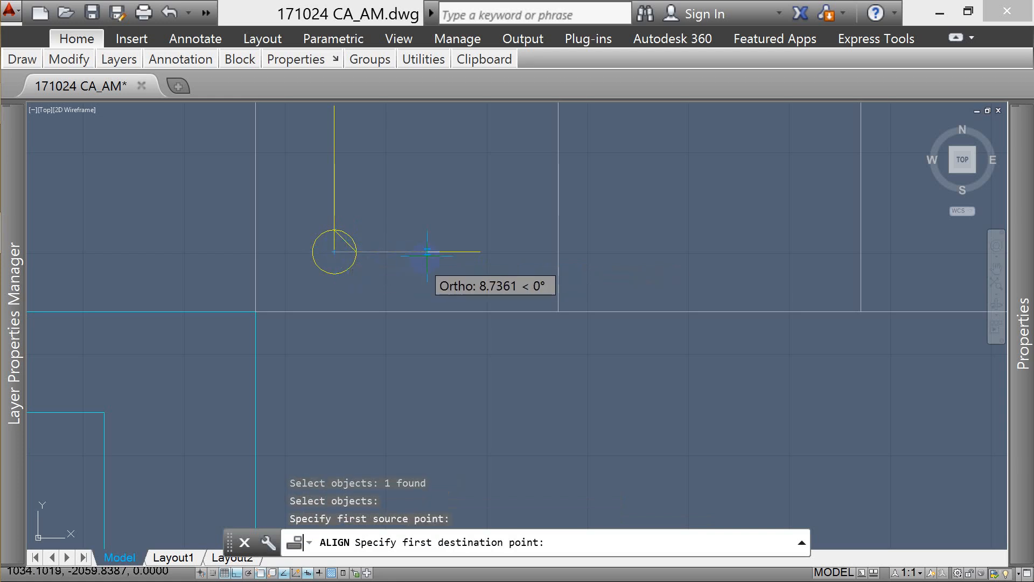
left_click(480, 252)
left_click(351, 239)
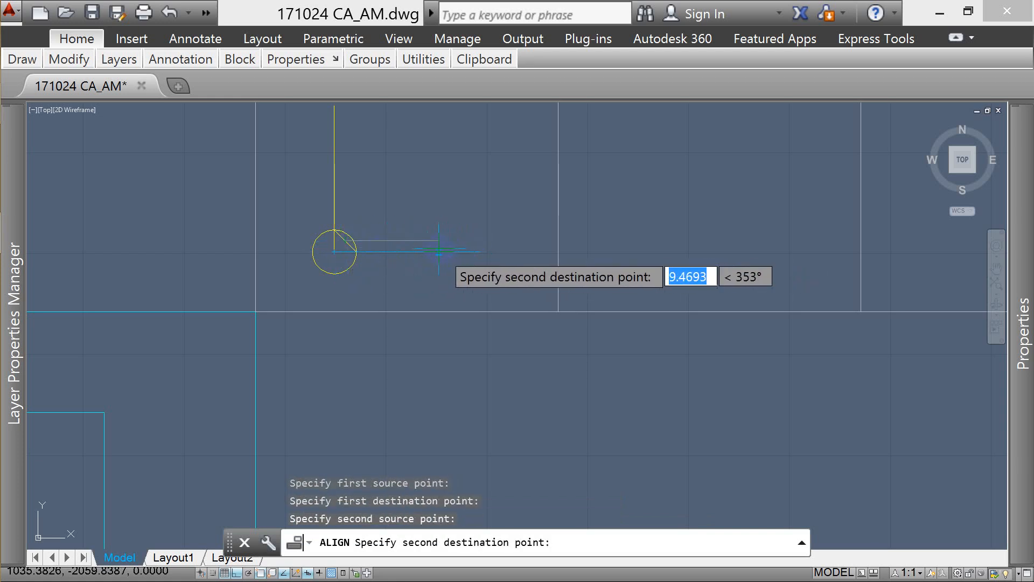
left_click(404, 251)
key("Return")
key("Return")
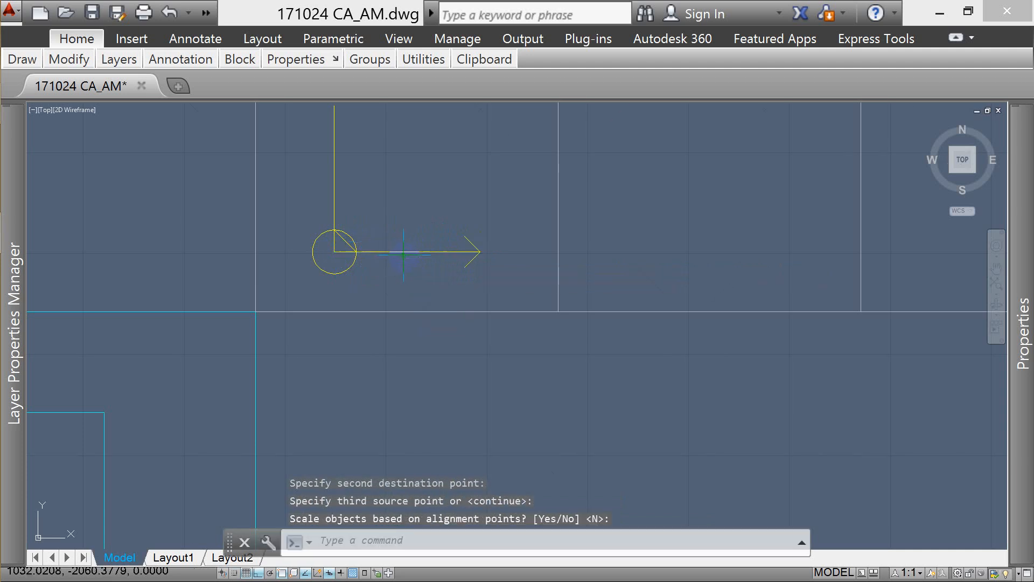
- Erase the leftover diagonal line inside the circle
key("Escape")
left_click(343, 242)
mouse_move(345, 242)
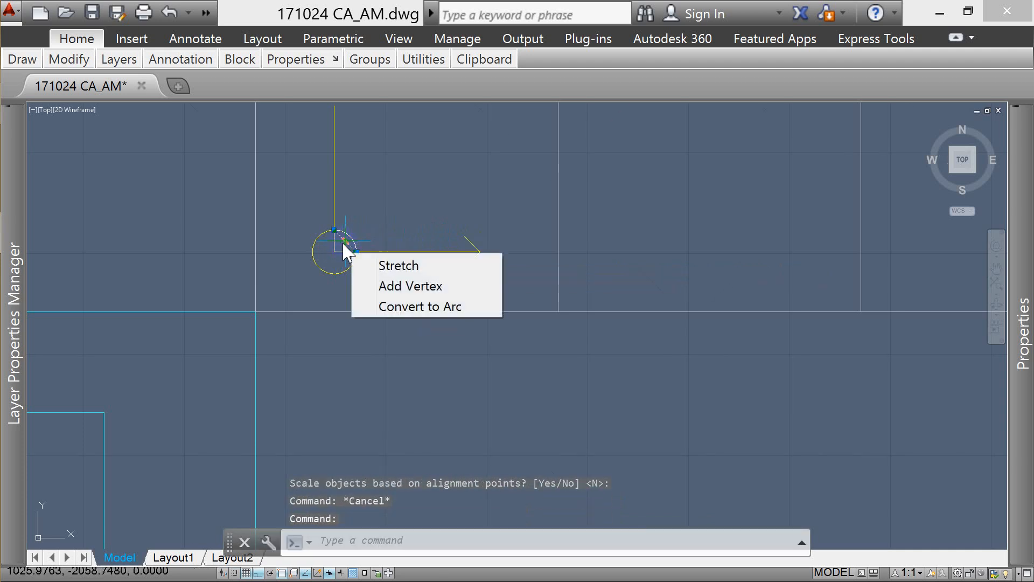
type("E")
key("Return")
key("Escape")
- Rotate a copy of the arrowhead by 90° about the circle's center onto the upper end of the vertical line
type("RO")
key("Return")
left_click(415, 213)
left_click(504, 278)
key("Return")
left_click(334, 252)
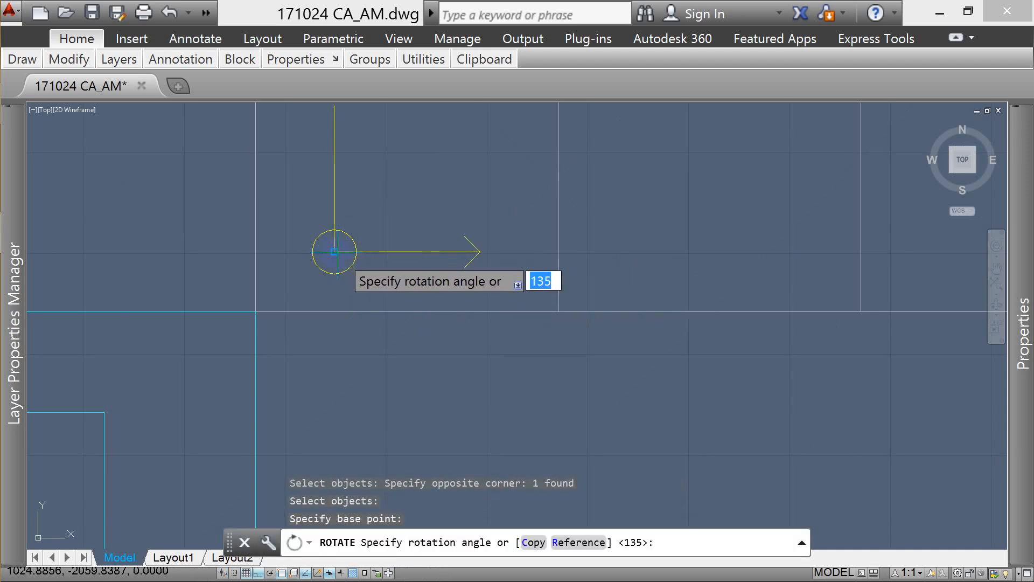
type("C")
key("Return")
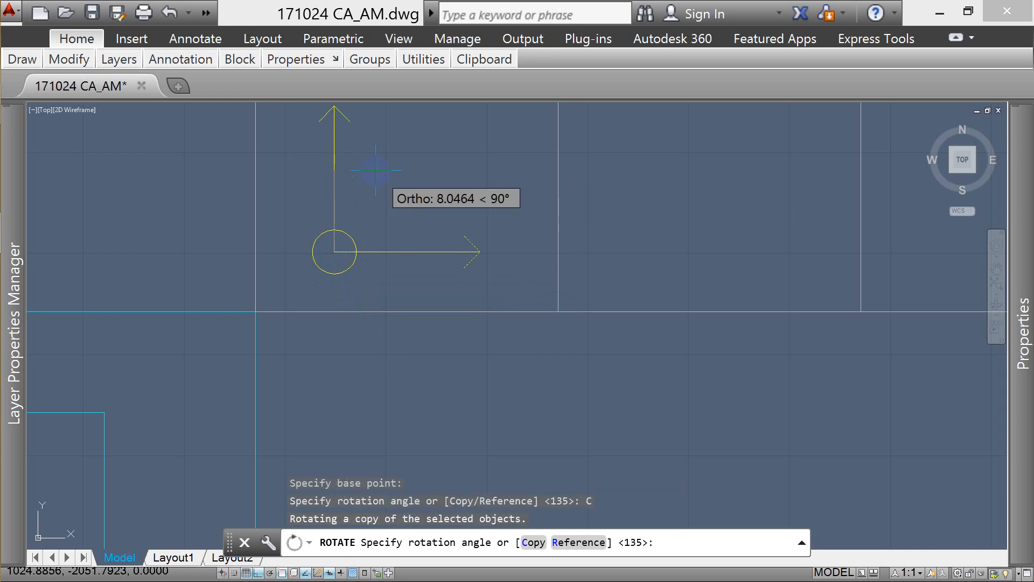
key("Escape")
scroll(405, 337, "down", 10)
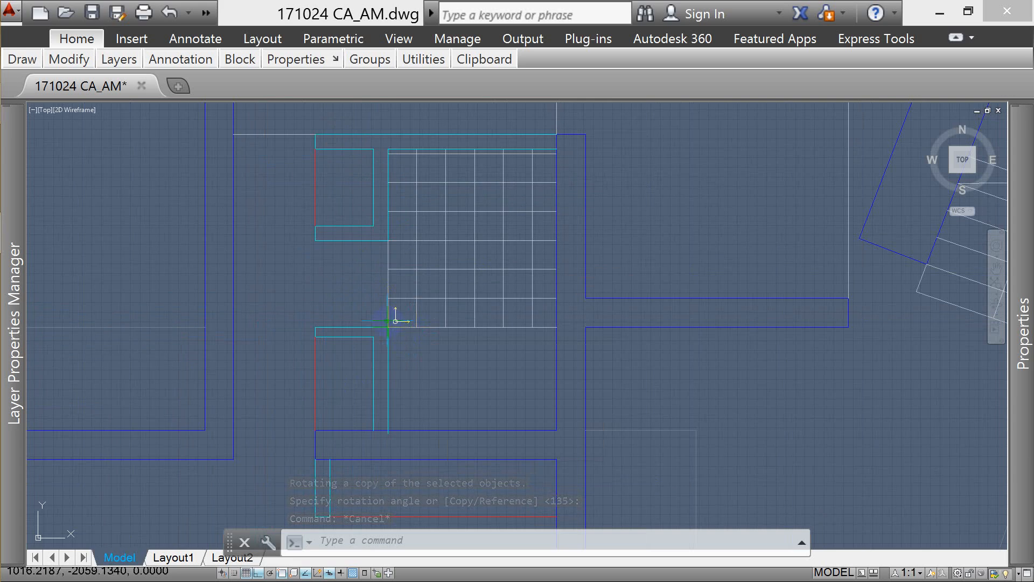
scroll(388, 321, "up", 4)
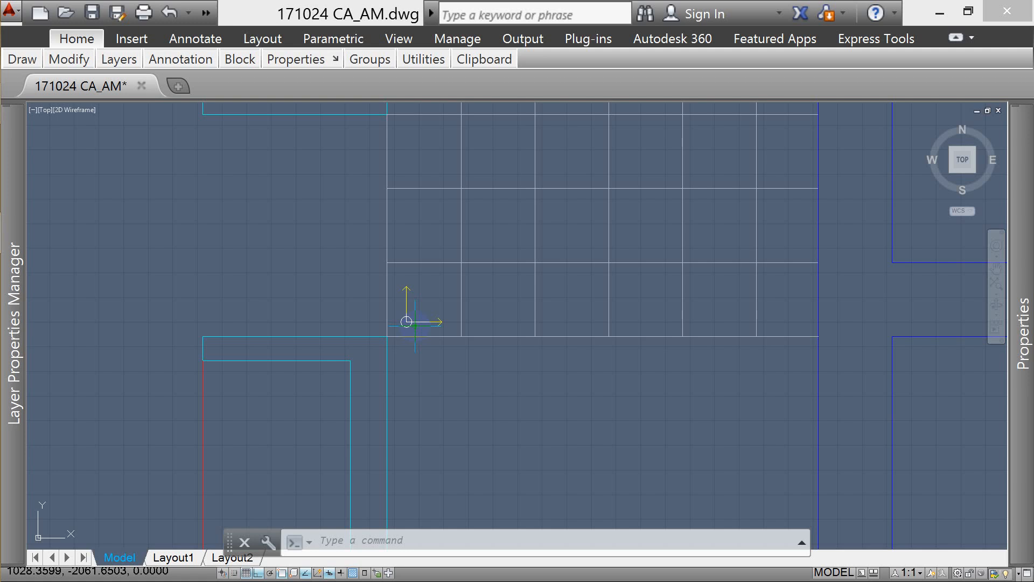
scroll(513, 302, "down", 5)
key("Escape")
key("Escape")
scroll(519, 307, "up", 3)
scroll(498, 296, "down", 4)
scroll(495, 295, "up", 3)
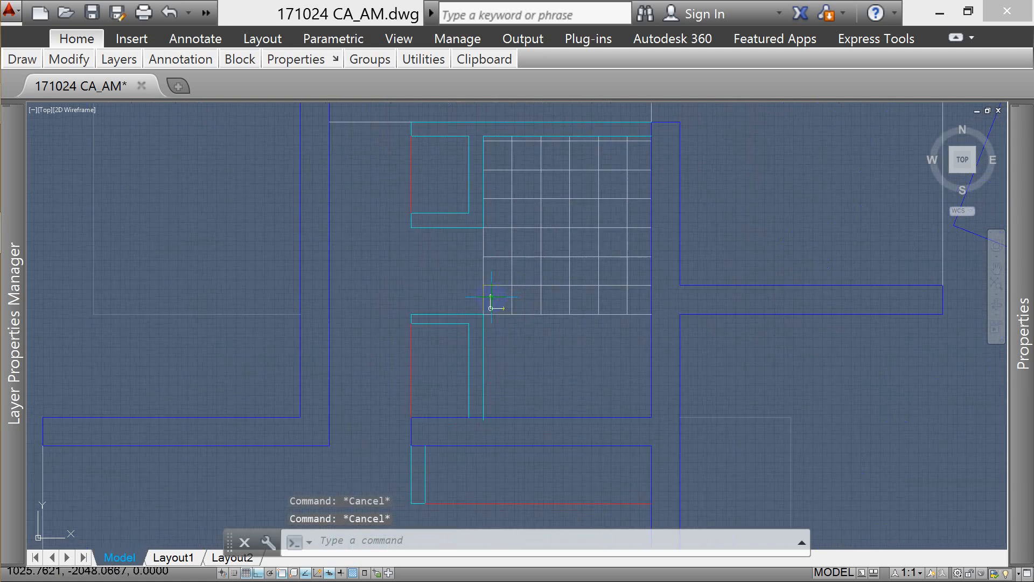
key("Escape")
scroll(490, 302, "up", 3)
left_click(541, 294)
type("mi")
key("Return")
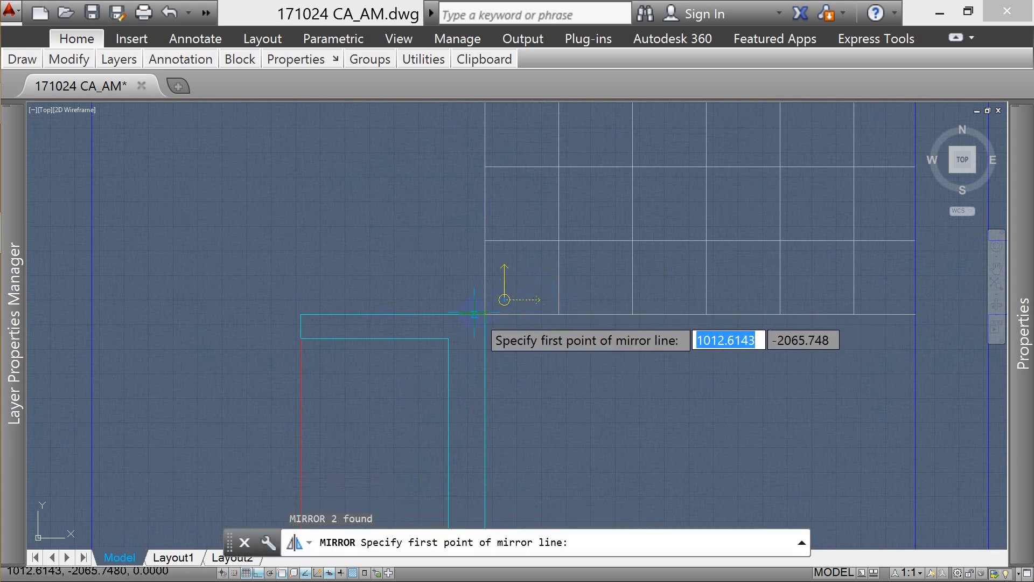
left_click(485, 316)
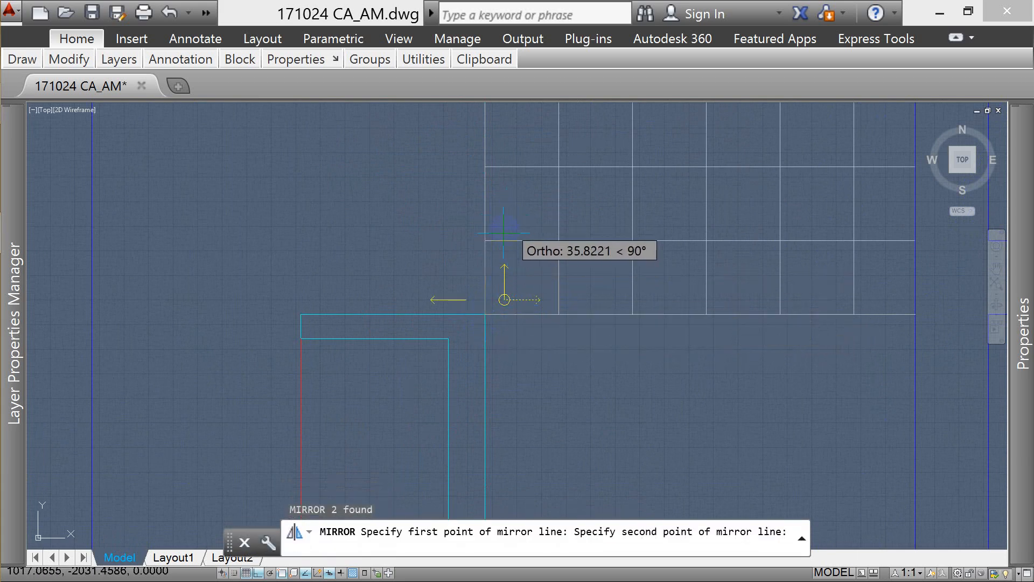
key("Escape")
- Mirror the horizontal arrow across a vertical line through the circle's center, keeping the original arrow
scroll(543, 289, "up", 4)
left_click(542, 289)
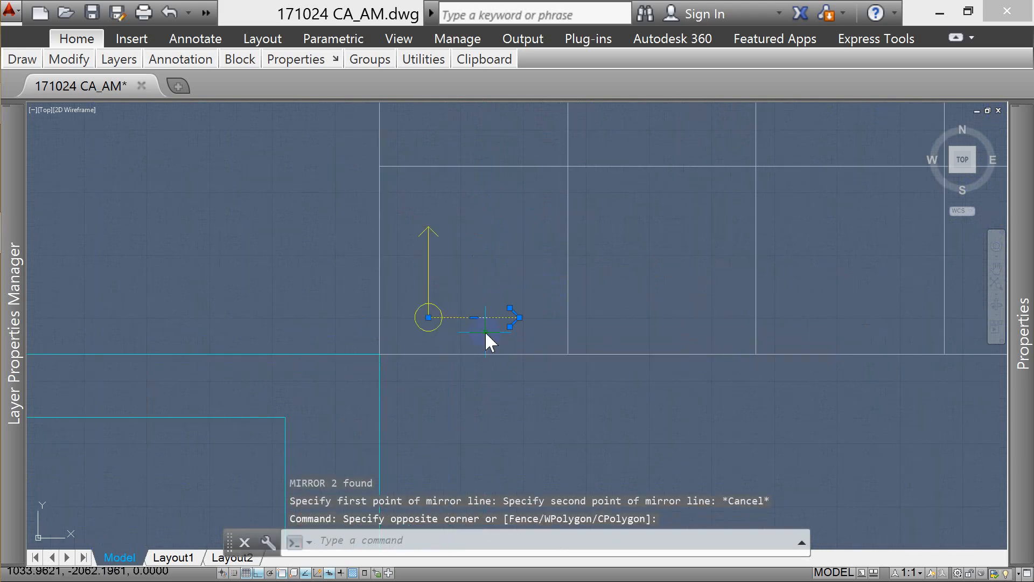
left_click(485, 316)
type("mi")
key("Return")
left_click(429, 318)
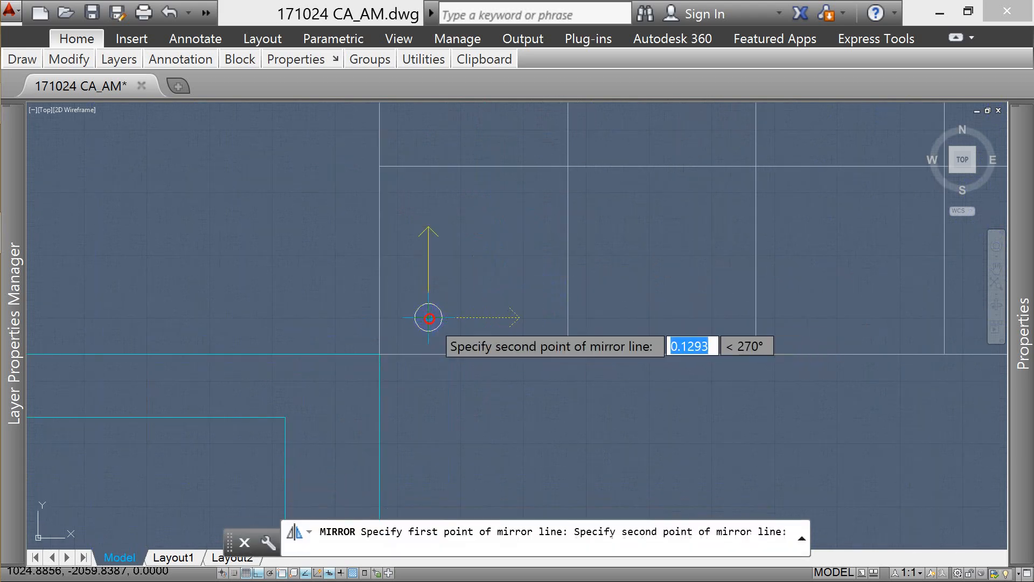
left_click(454, 218)
key("Escape")
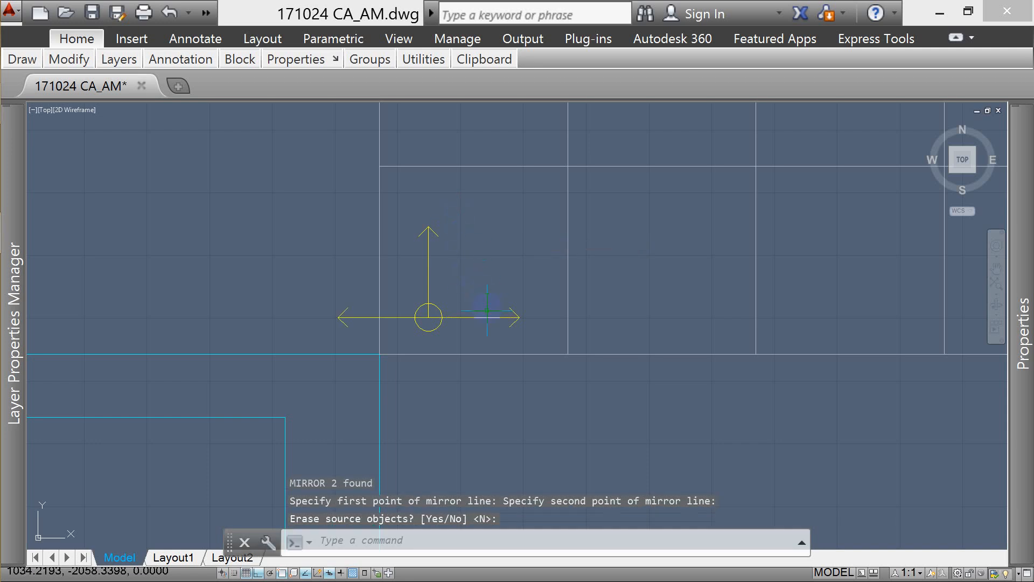
- Add vertices to the upper bathroom's tile hatch boundary at the inner and outer corners of the doorway's upper wall
scroll(484, 253, "down", 5)
left_click(484, 252)
left_click(471, 233)
left_click(472, 233)
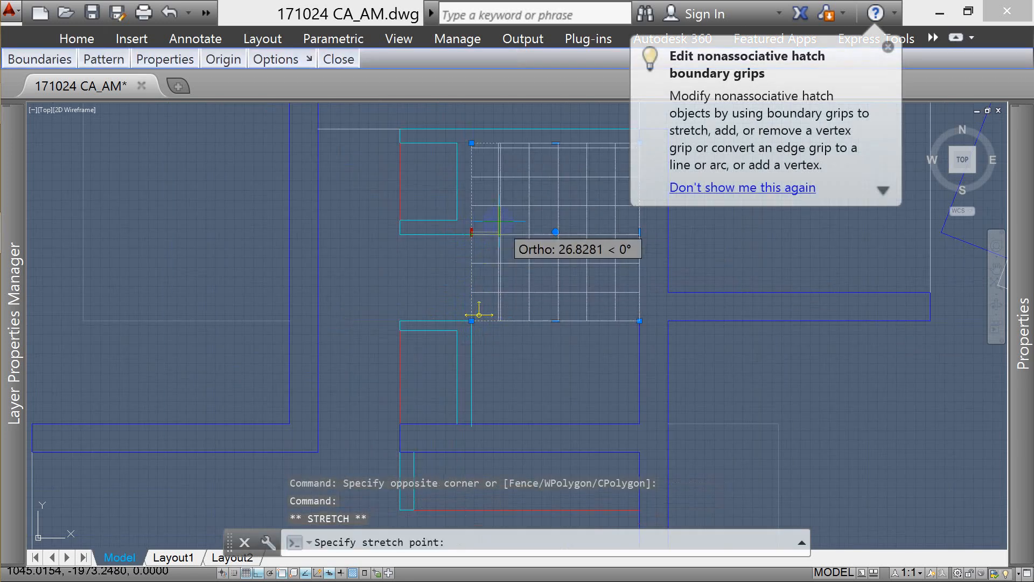
key("ctrl")
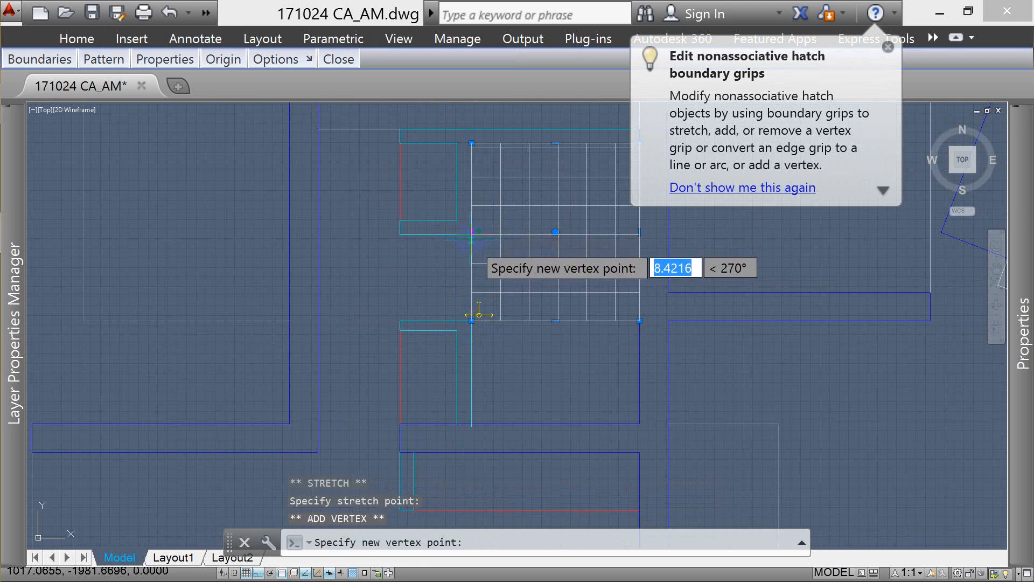
left_click(472, 234)
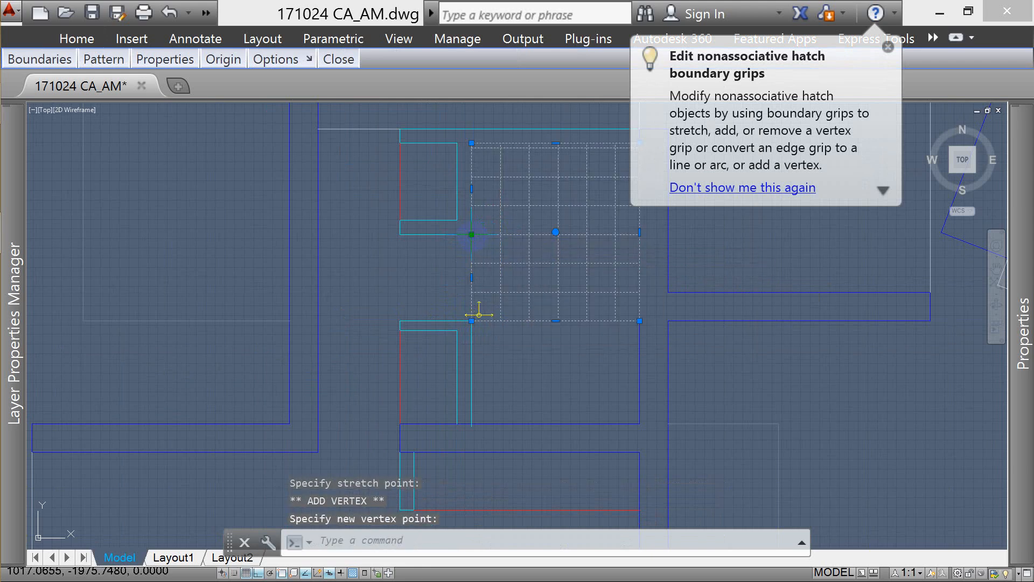
left_click(471, 278)
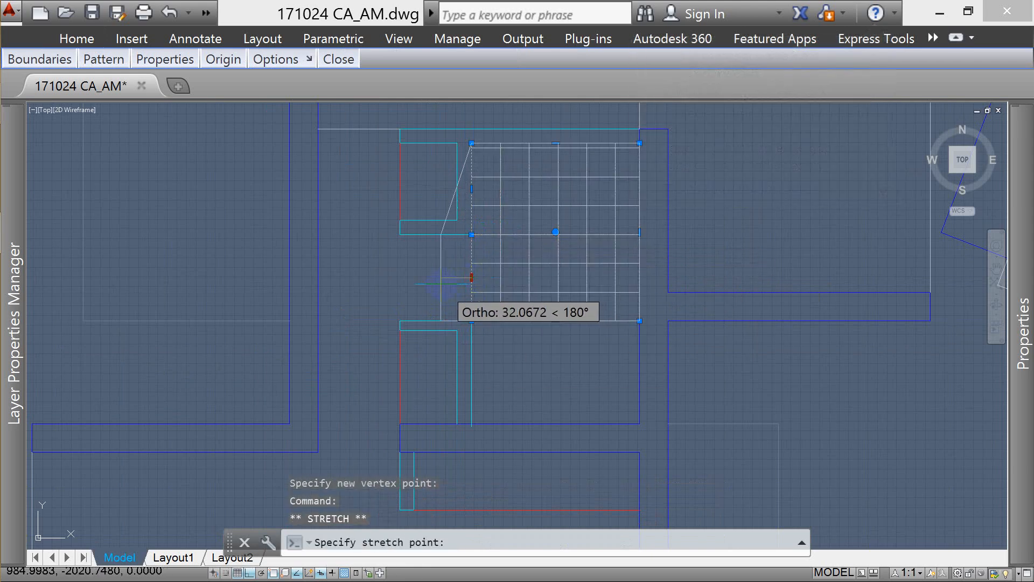
key("ctrl")
left_click(401, 235)
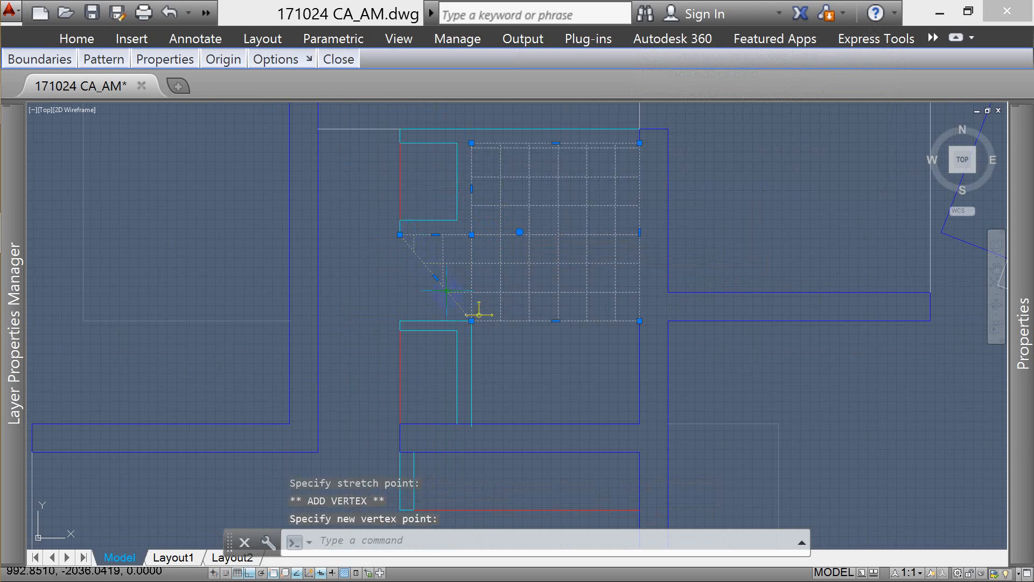
- Add a vertex to the tile hatch boundary at the outer corner of the doorway's lower wall
left_click(435, 277)
key("ctrl")
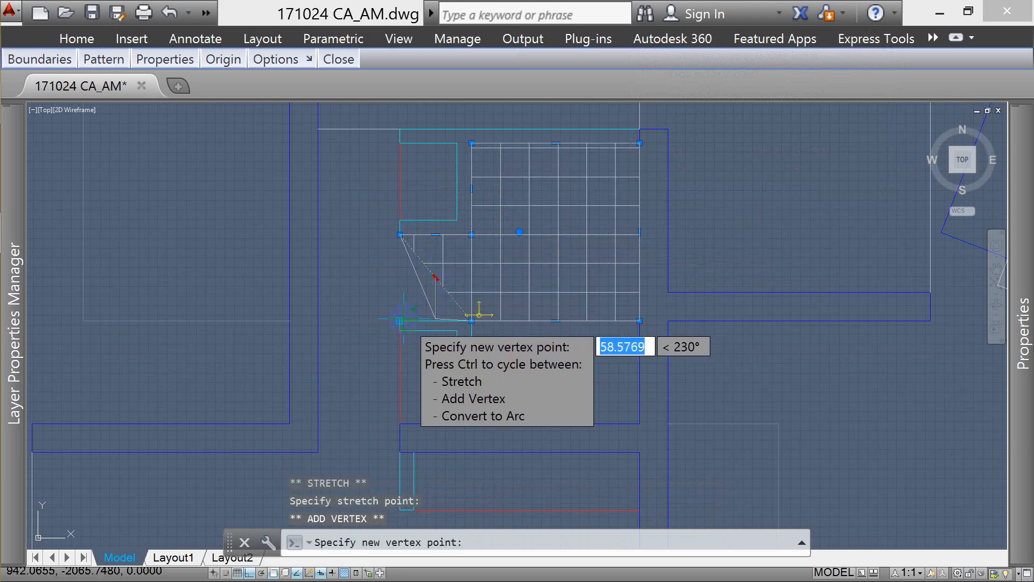
left_click(403, 320)
key("Escape")
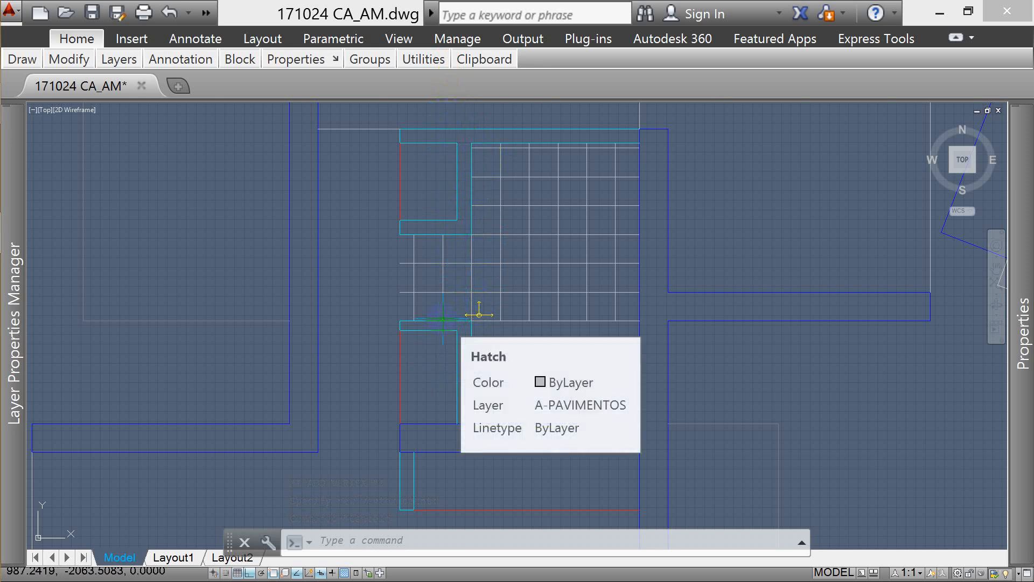
- Undo the last vertex added to the tile hatch boundary
key("super")
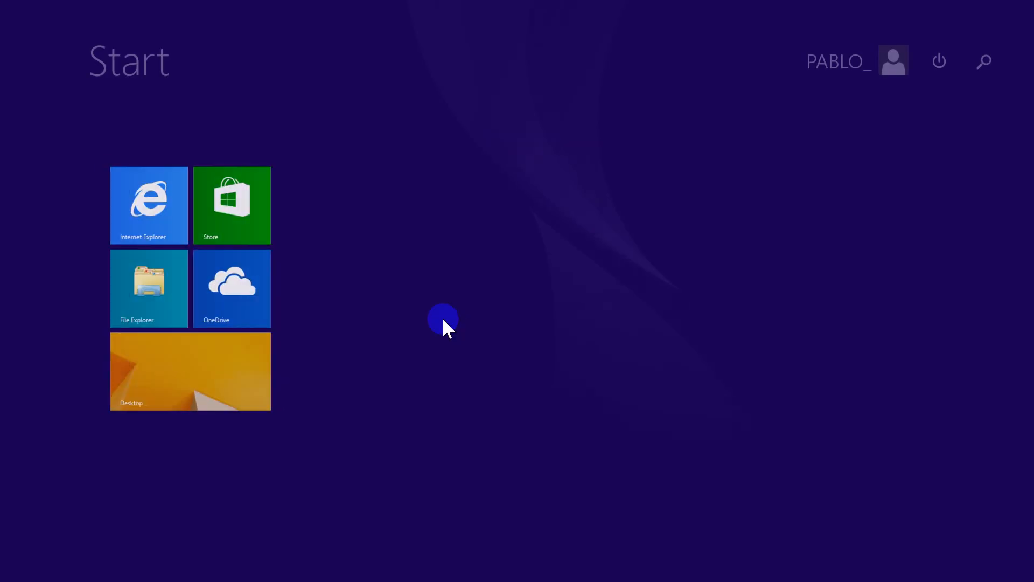
key("super")
key("ctrl+z")
key("ctrl+z")
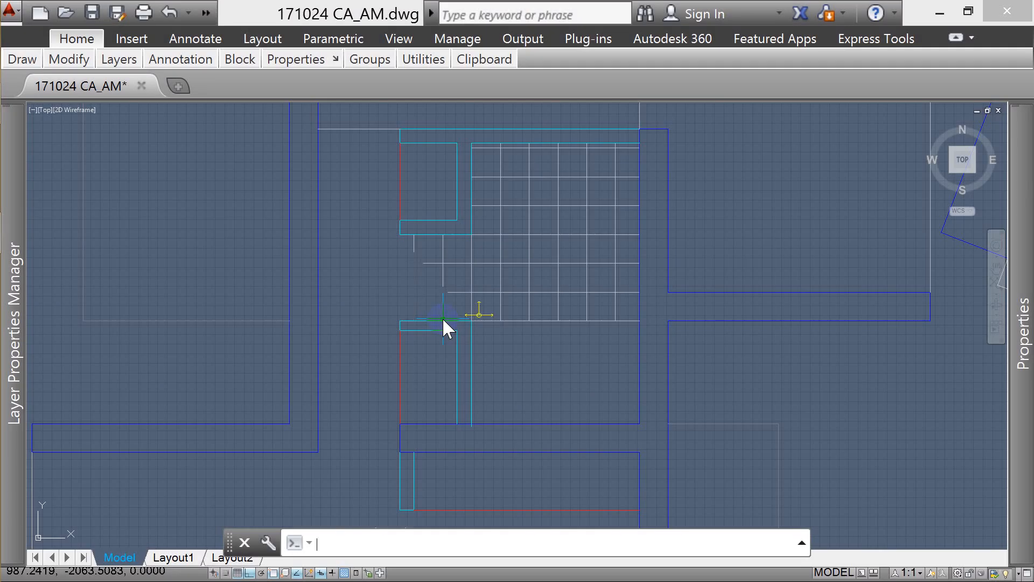
- Undo the hatch boundary edits and the mirroring of the horizontal arrow
key("Escape")
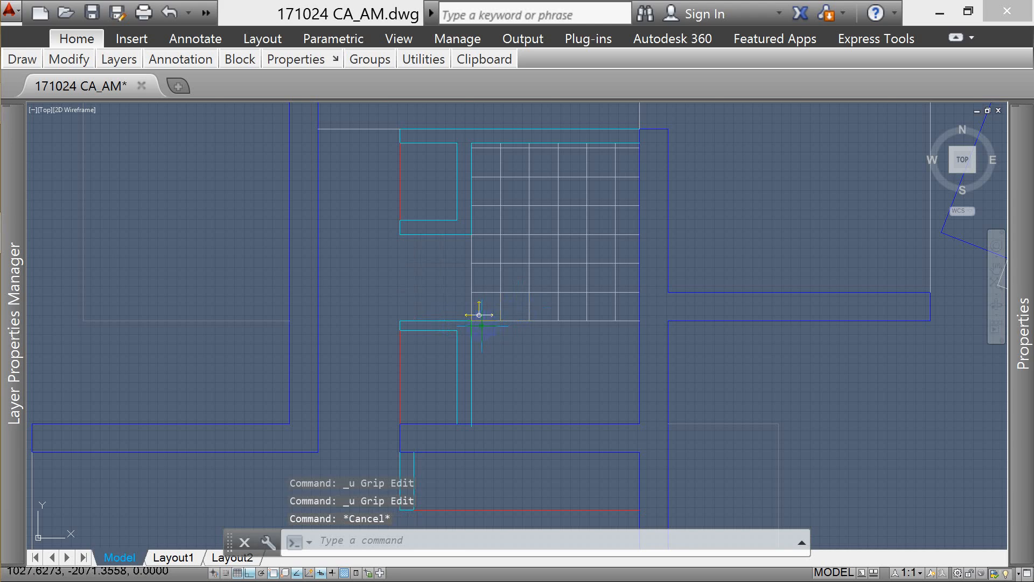
key("ctrl+z")
key("ctrl+z")
key("ctrl+z")
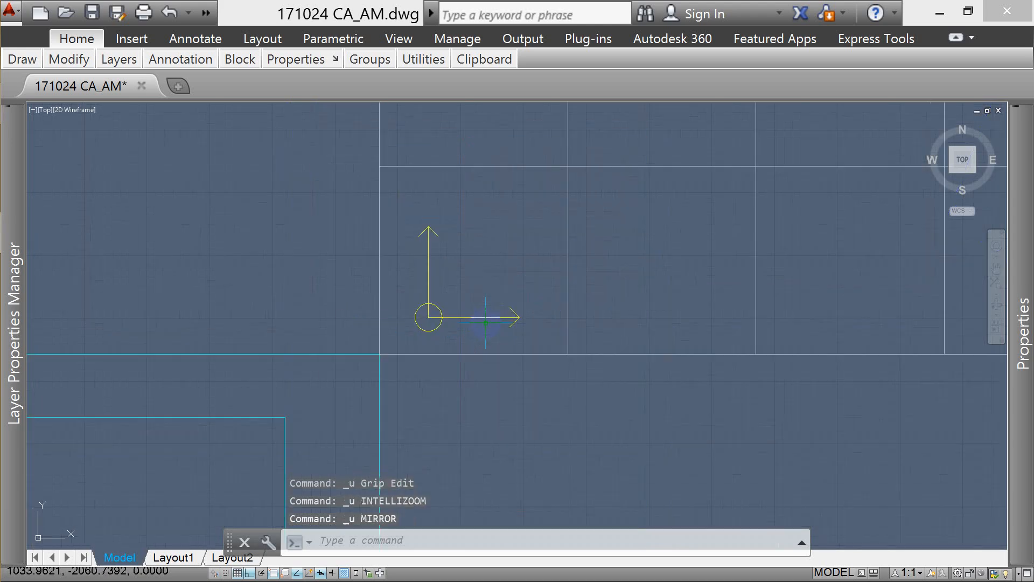
key("Escape")
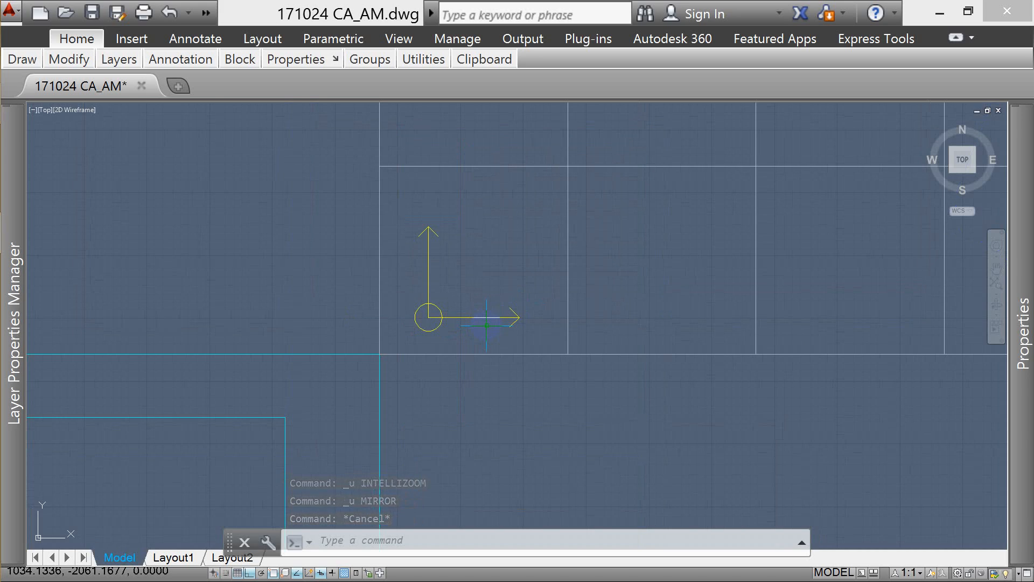
scroll(485, 326, "down", 3)
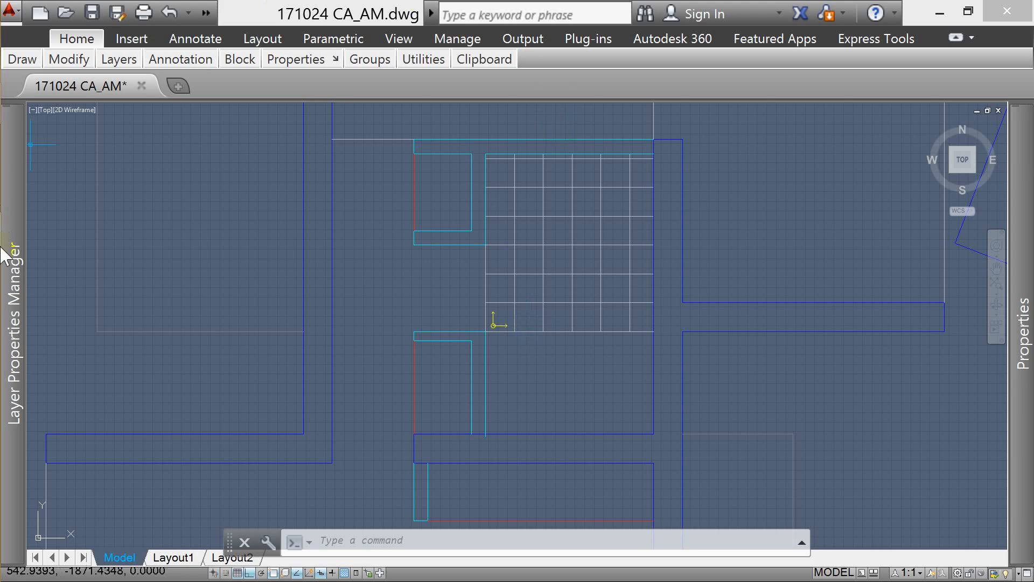
mouse_move(11, 334)
left_click(34, 426)
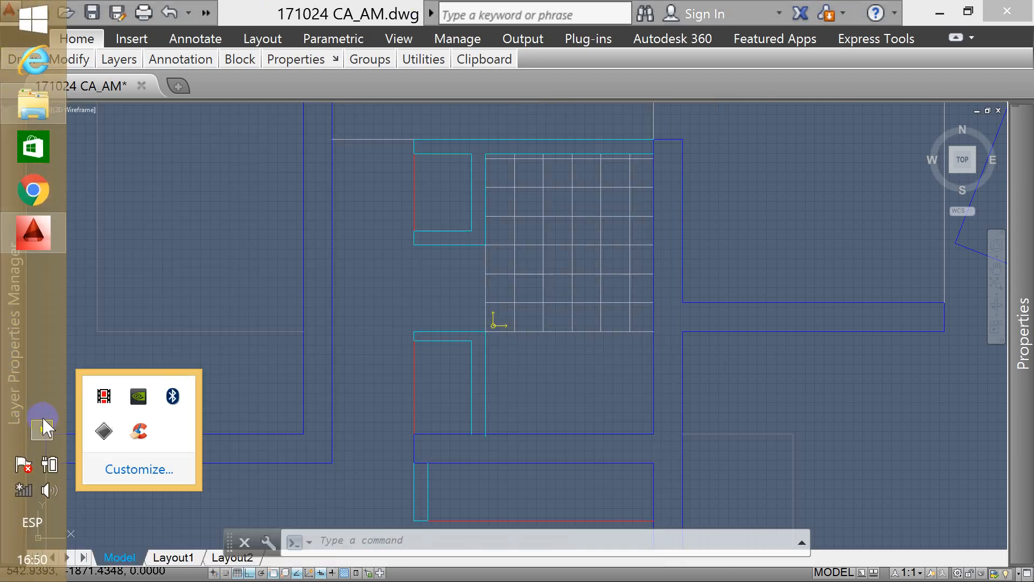
left_click(166, 254)
left_click(134, 268)
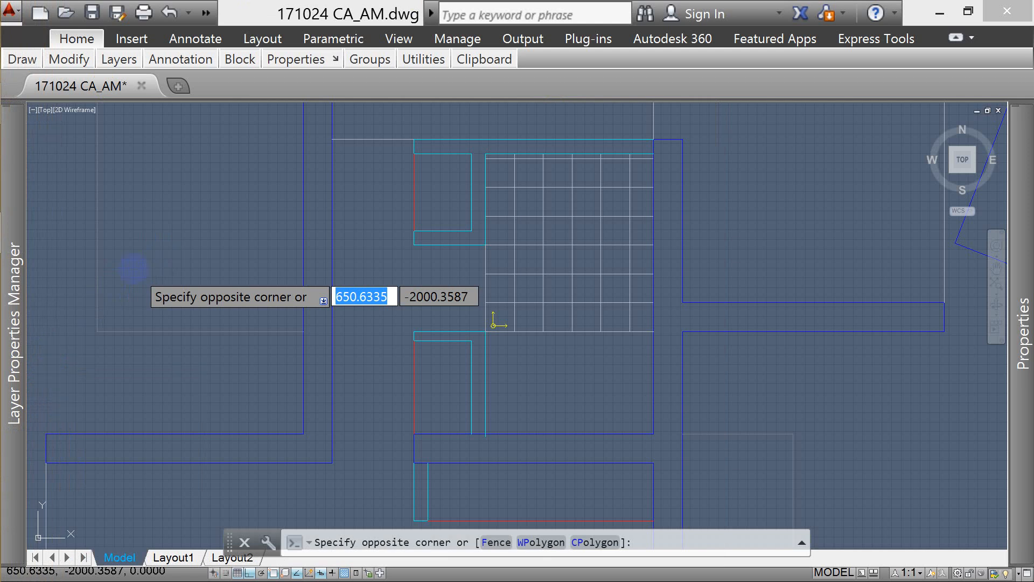
key("Escape")
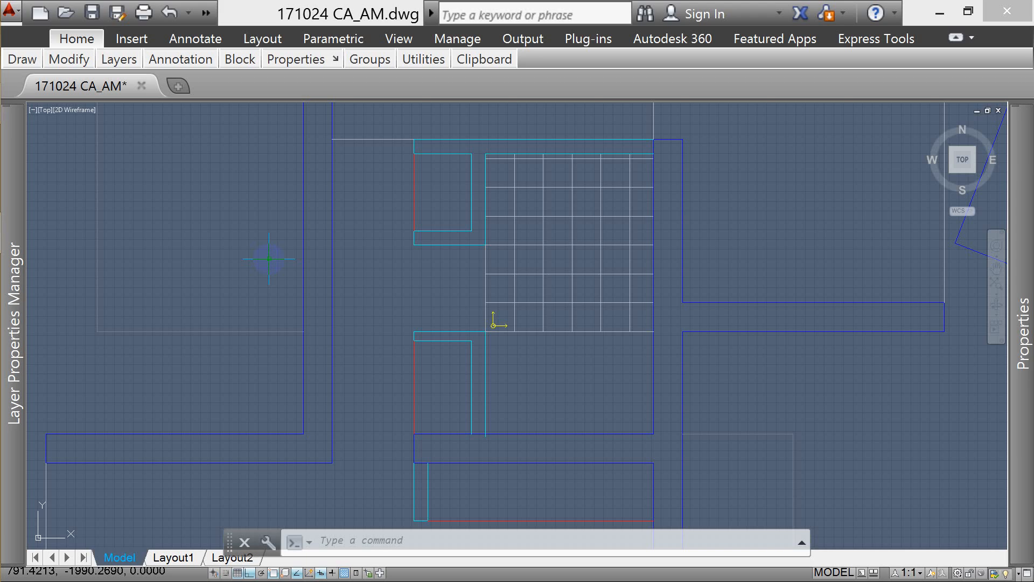
scroll(463, 293, "down", 4)
scroll(468, 291, "up", 4)
scroll(392, 312, "down", 4)
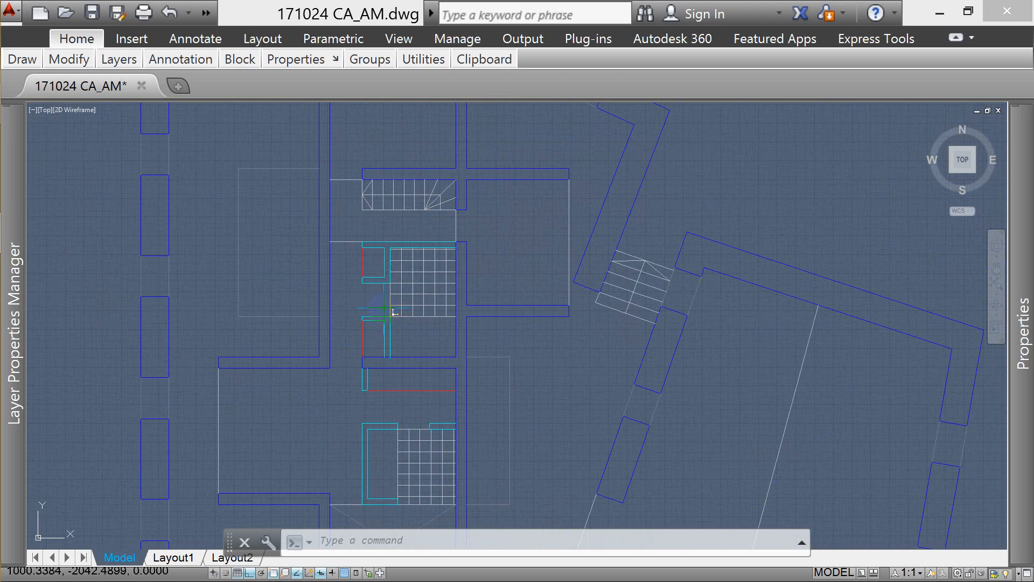
scroll(387, 311, "down", 3)
scroll(382, 312, "up", 6)
scroll(399, 310, "down", 2)
- Create a new layer named A-TEXTOS
type("la")
key("Return")
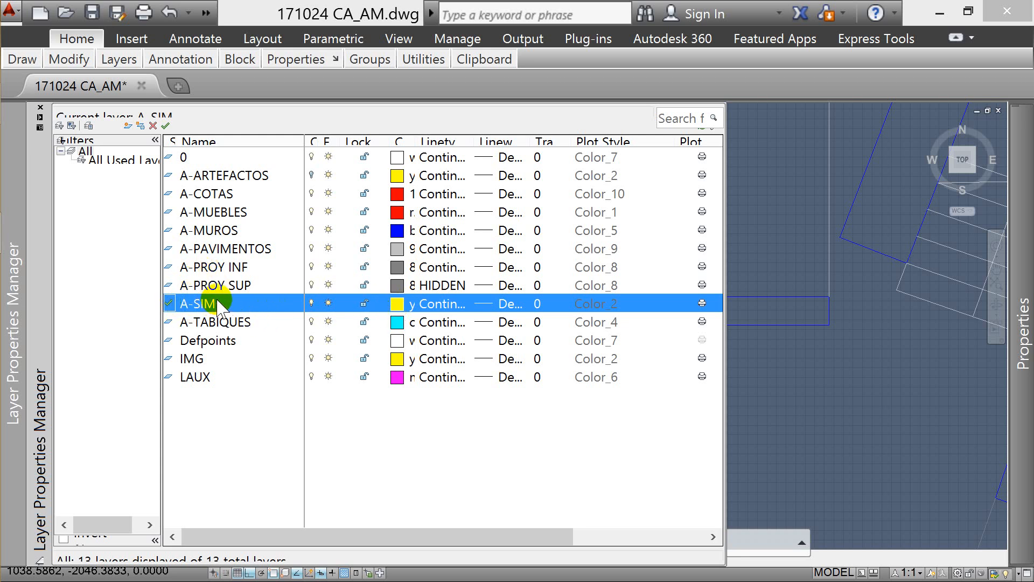
left_click(128, 126)
type("A-TEXTOS")
left_click(208, 359)
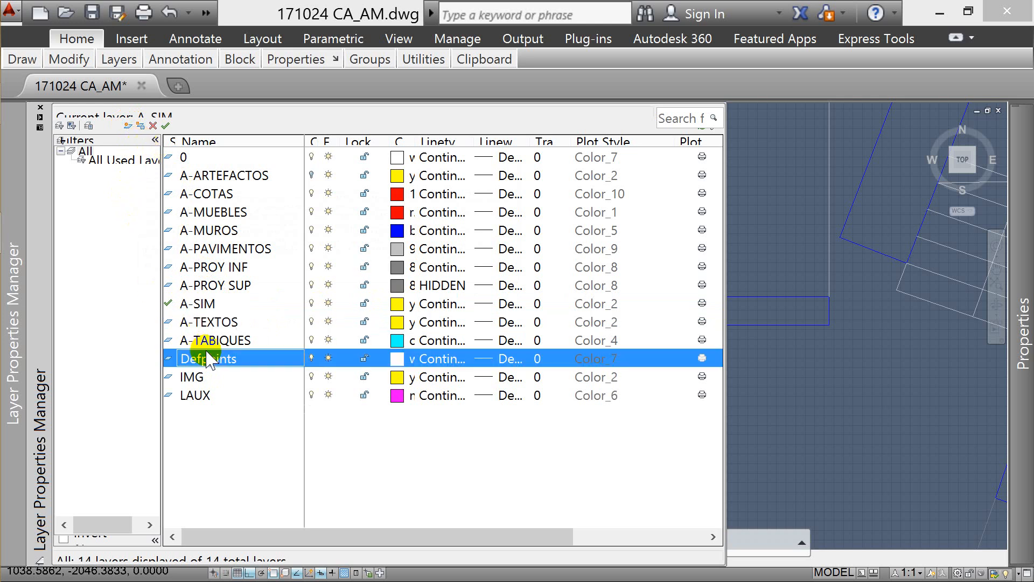
- Make A-TEXTOS the current layer and turn on the A-ARTEFACTOS layer
double_click(169, 322)
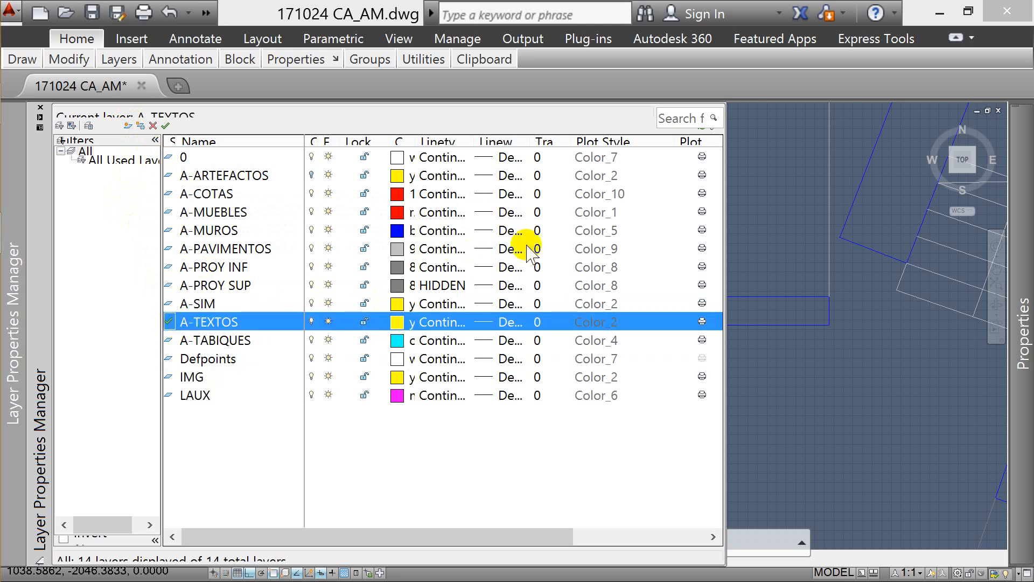
left_click(730, 220)
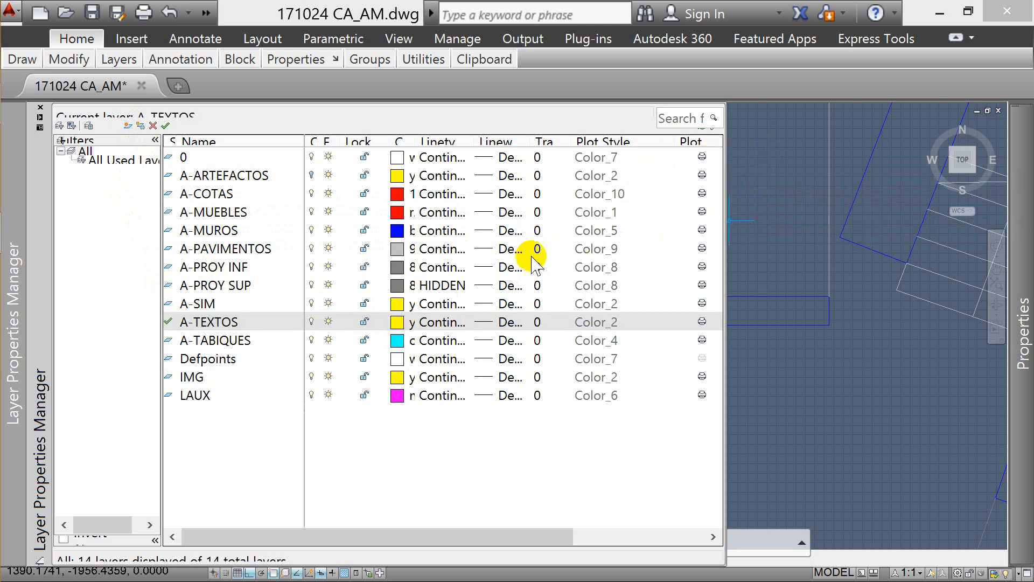
left_click(320, 175)
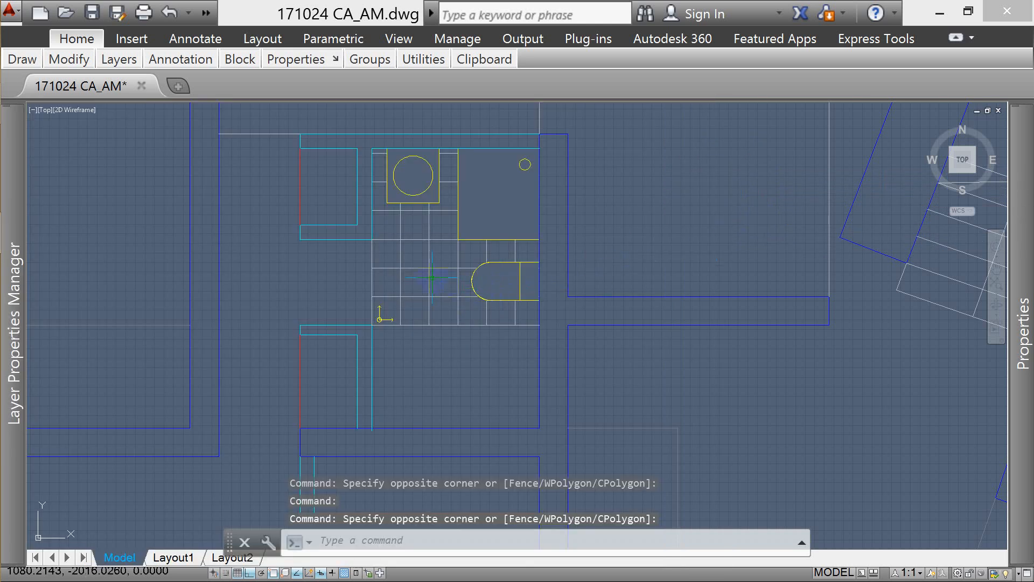
scroll(439, 279, "up", 4)
type("MT")
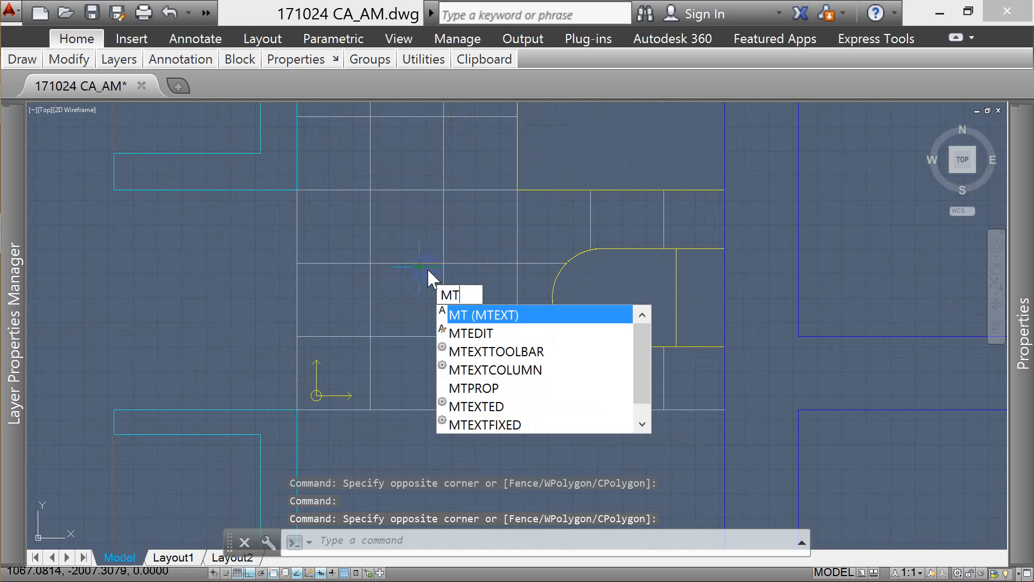
key("Escape")
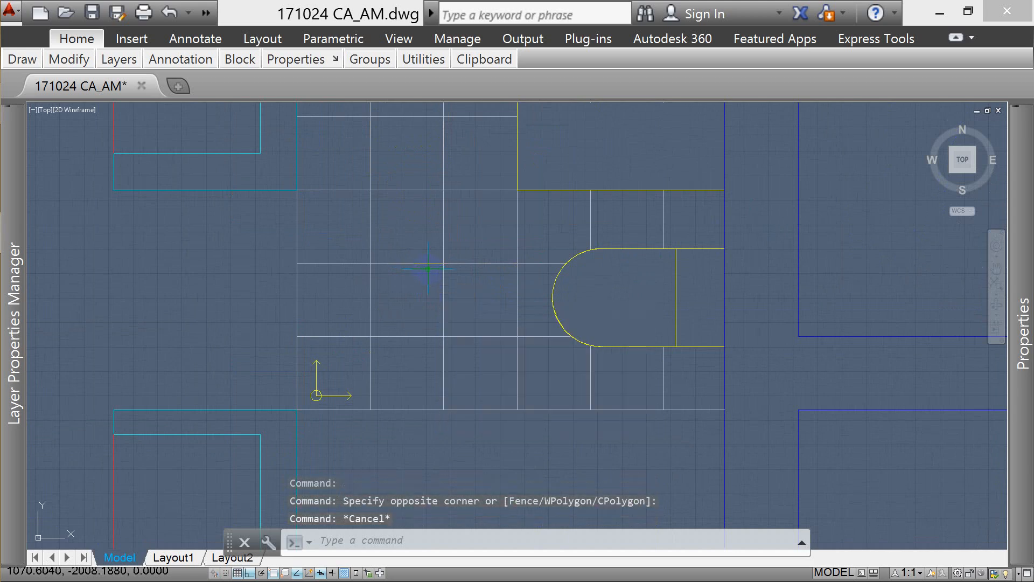
type("T")
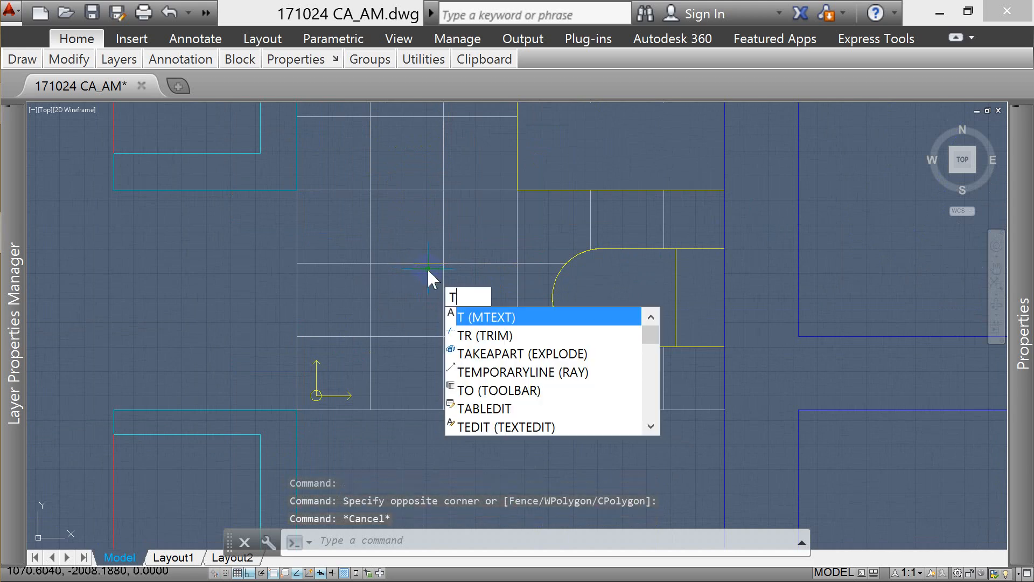
key("Return")
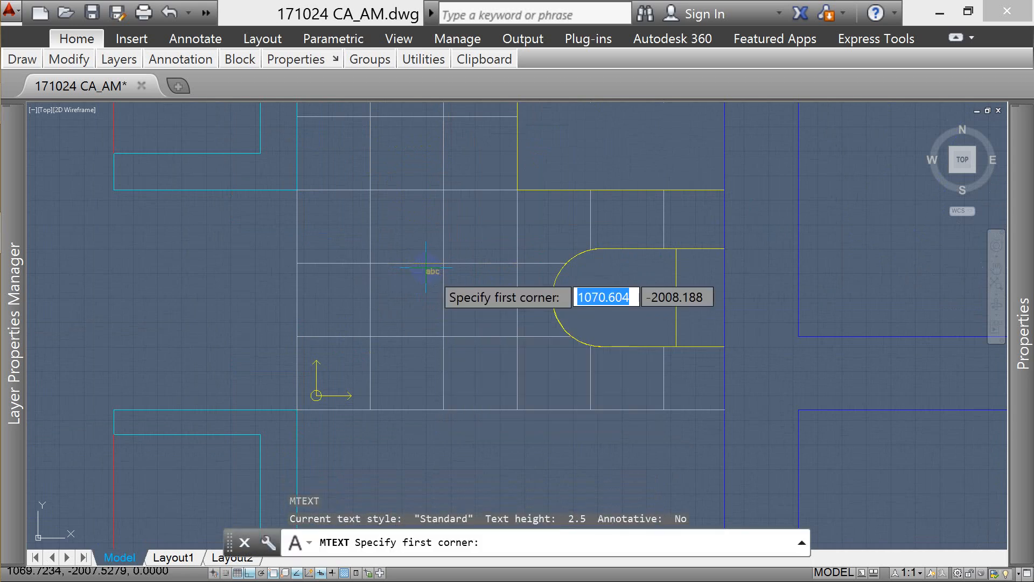
left_click(443, 276)
left_click(412, 247)
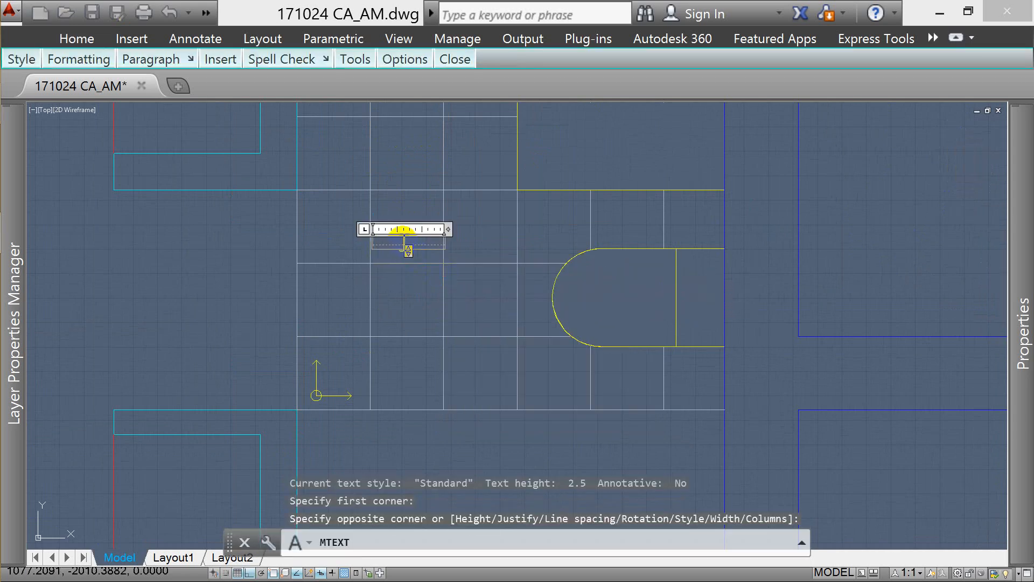
key("Escape")
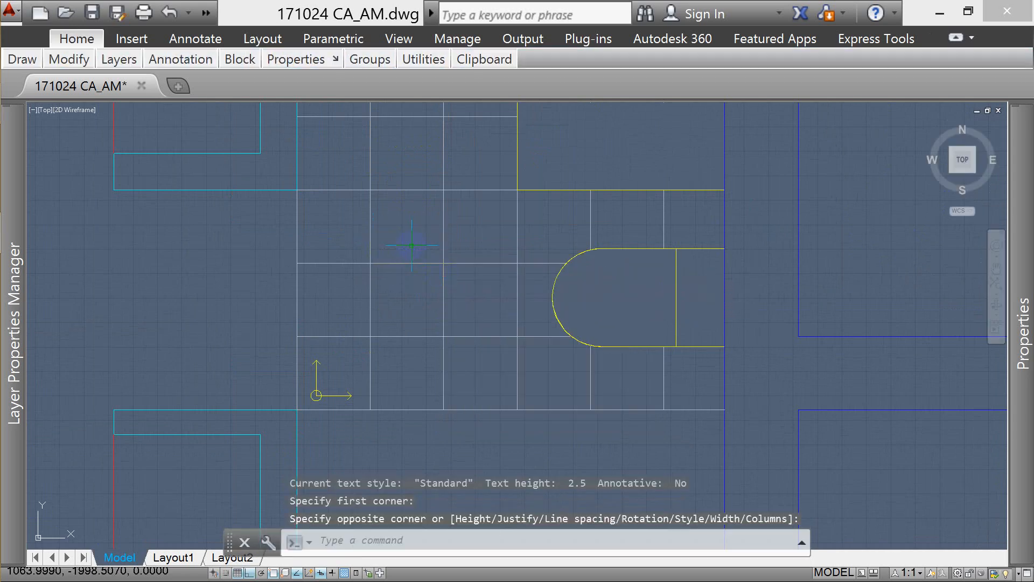
key("Escape")
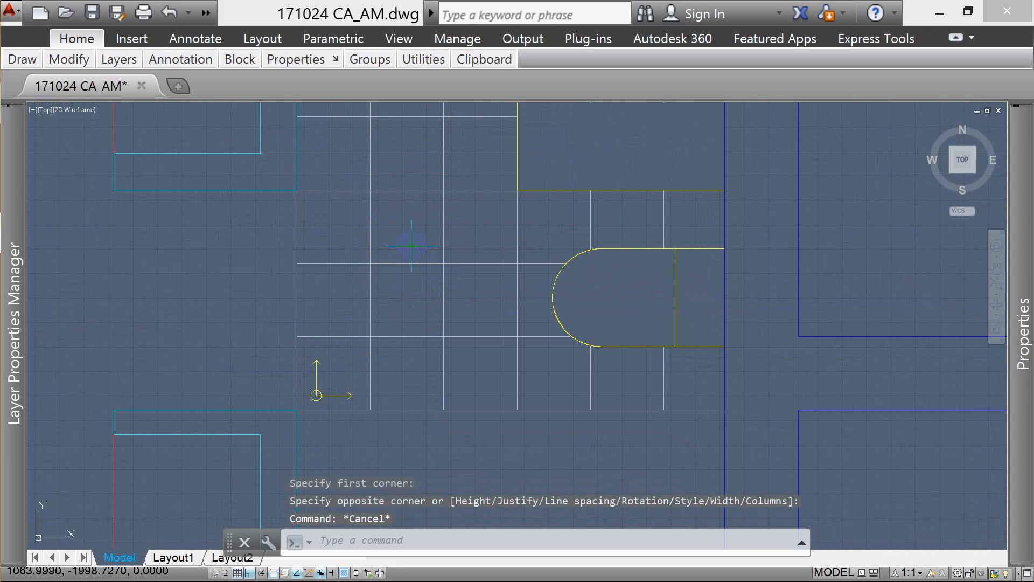
key("Escape")
- Place the multiline text "BAÑO" on the tile floor of the upper bathroom, between the doorway and the toilet
type("mt")
key("Return")
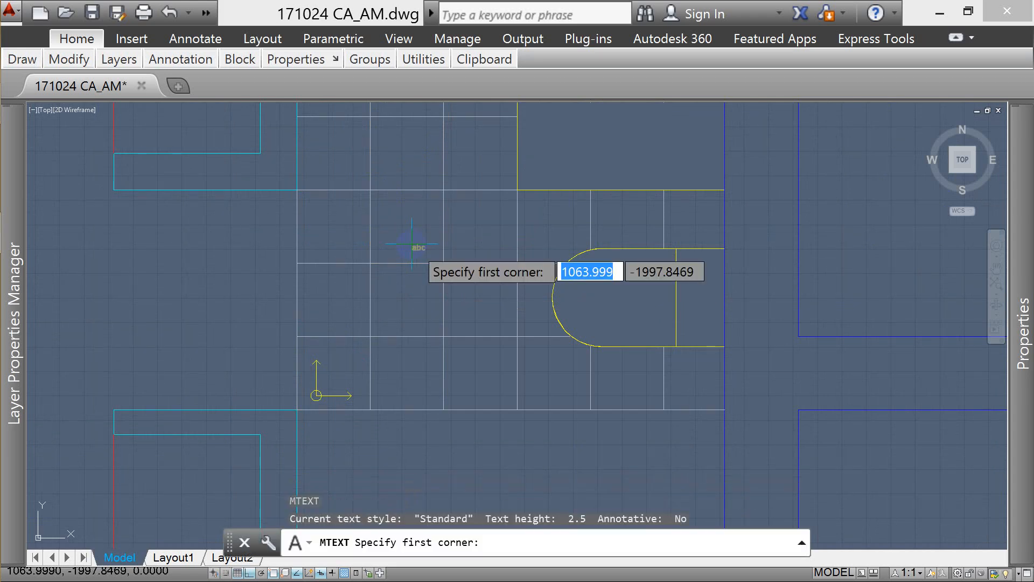
left_click(389, 223)
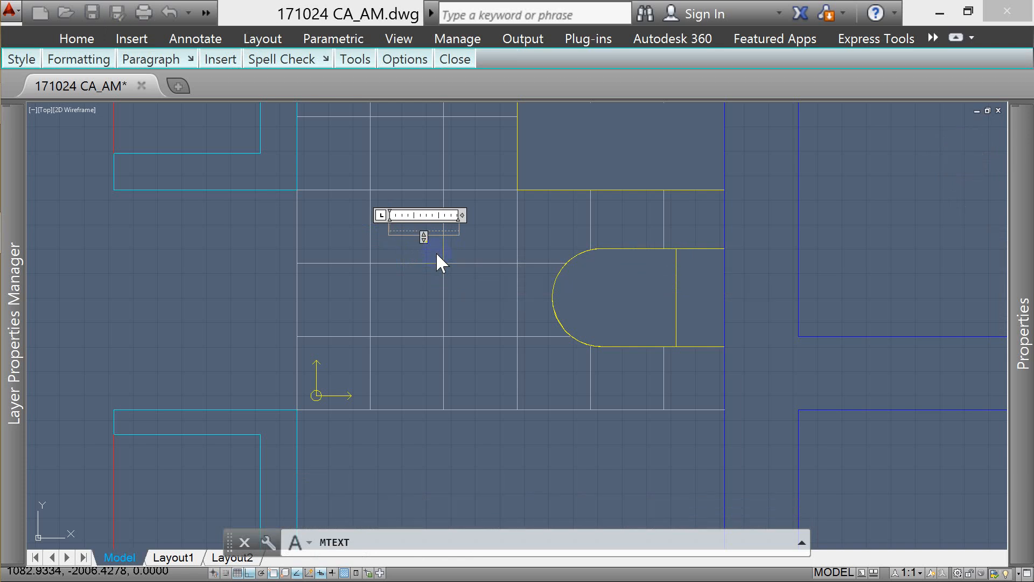
type("BAÑA")
key("BackSpace")
type("O")
left_click(425, 272)
scroll(404, 265, "down", 3)
scroll(397, 245, "up", 3)
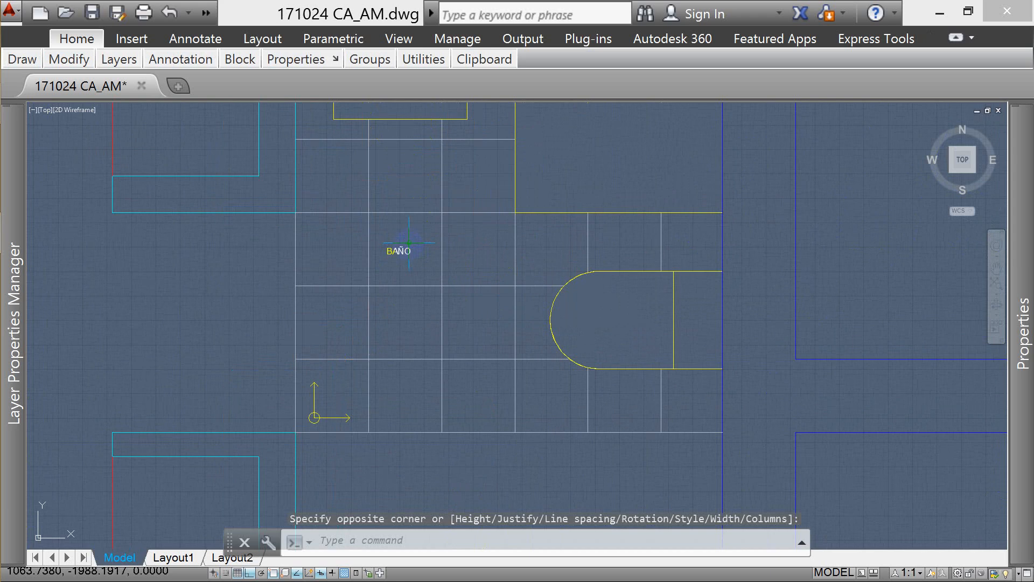
- Move the BAÑO text slightly right and down so it is centered on the nearby vertical tile joint
type("m")
key("Return")
left_click(404, 300)
left_click(445, 309)
key("Escape")
scroll(444, 309, "down", 3)
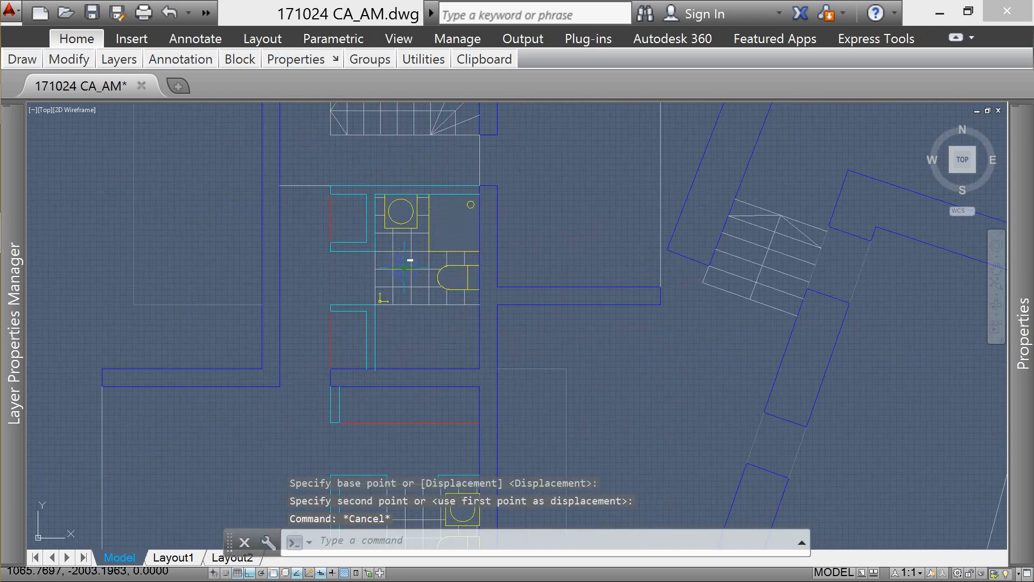
scroll(423, 276, "down", 3)
scroll(415, 269, "up", 5)
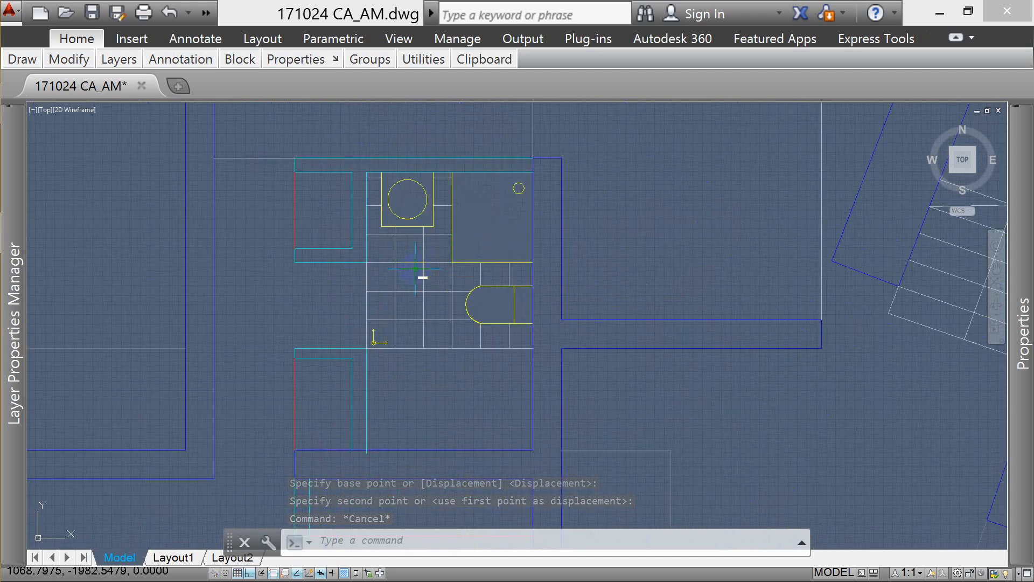
- Measure the upper bathroom's inner width along its upper wall, between the two side walls
scroll(417, 272, "up", 2)
scroll(421, 291, "down", 3)
scroll(422, 291, "up", 2)
key("Escape")
key("Escape")
type("di")
key("Return")
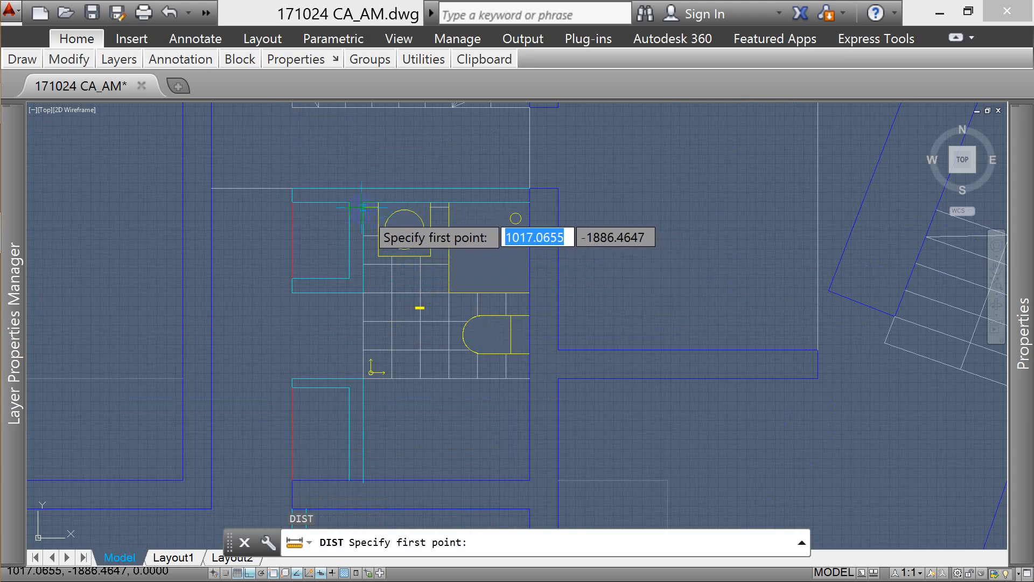
left_click(363, 202)
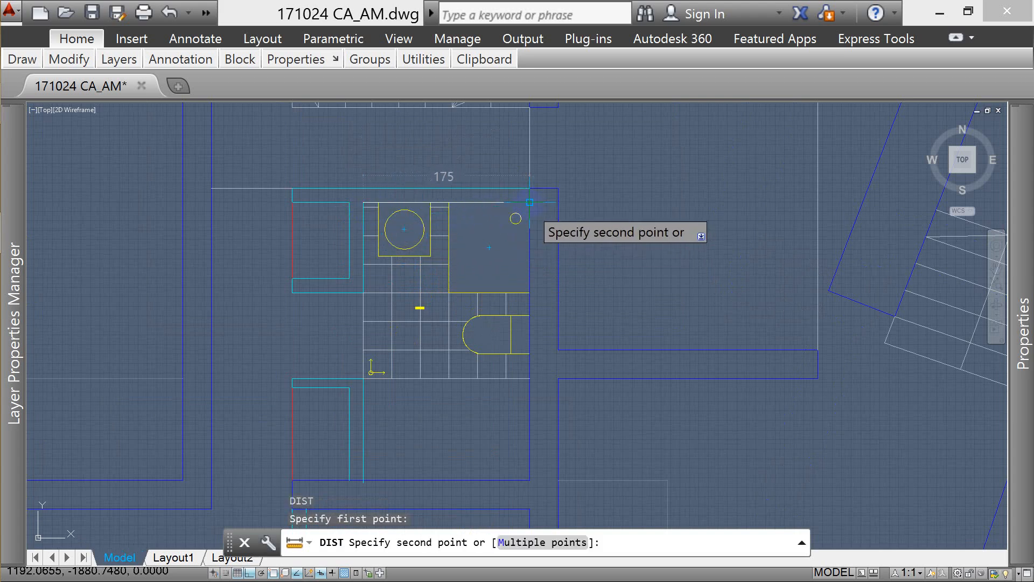
left_click(529, 202)
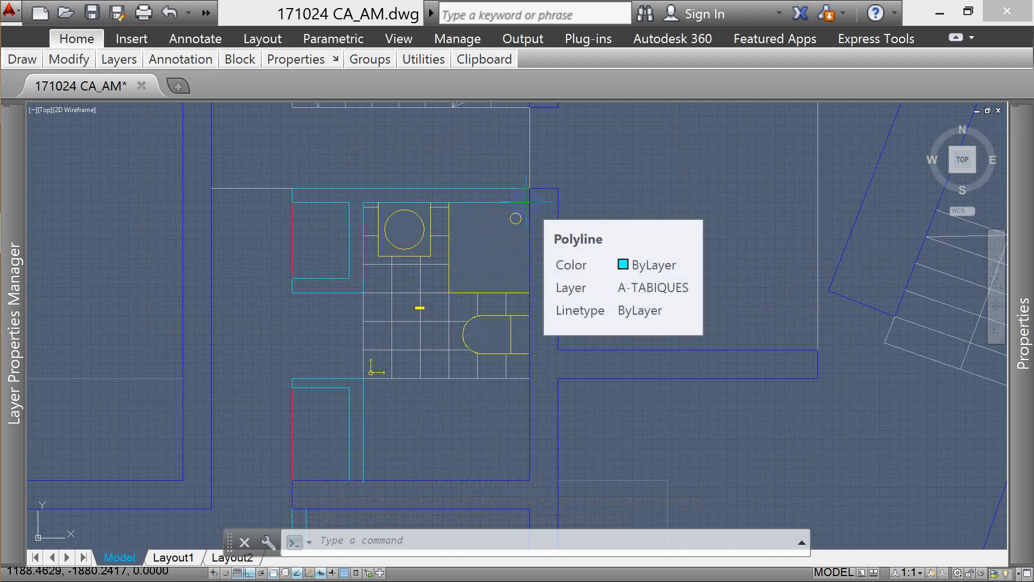
key("Escape")
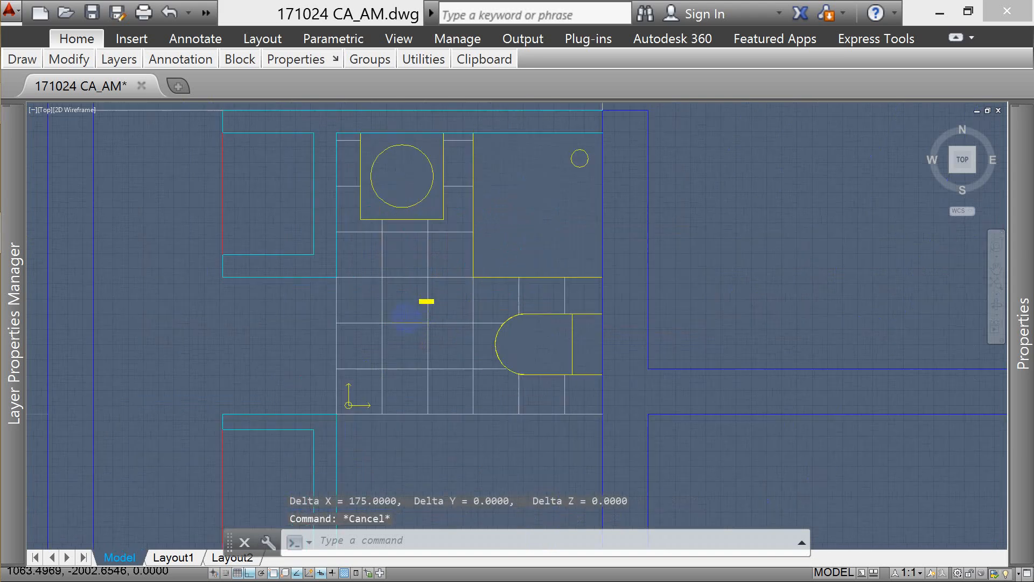
- Examine the BAÑO text's size and layer properties against the surrounding bathroom and the overall floor plan
scroll(422, 311, "up", 5)
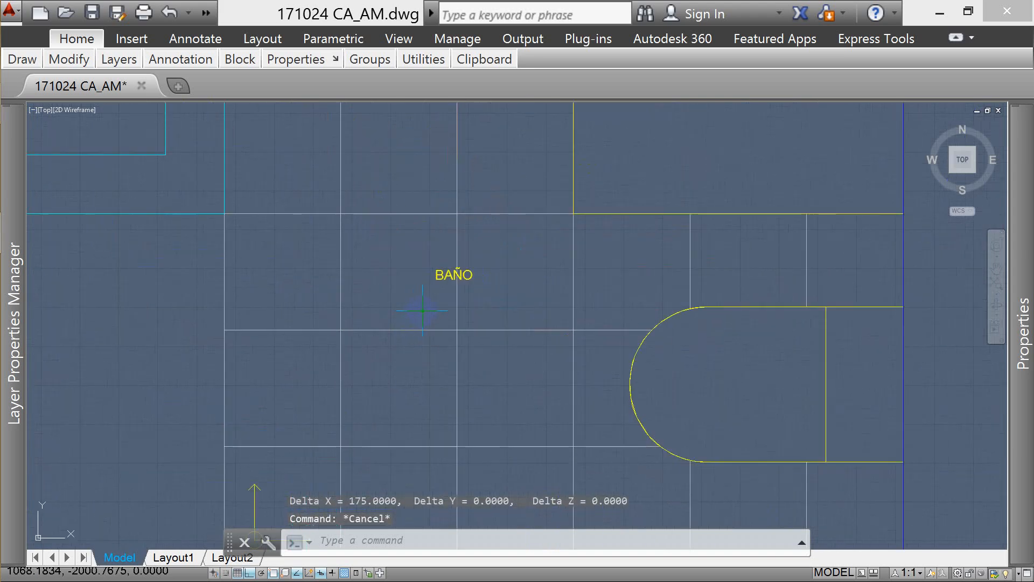
key("Escape")
key("Escape")
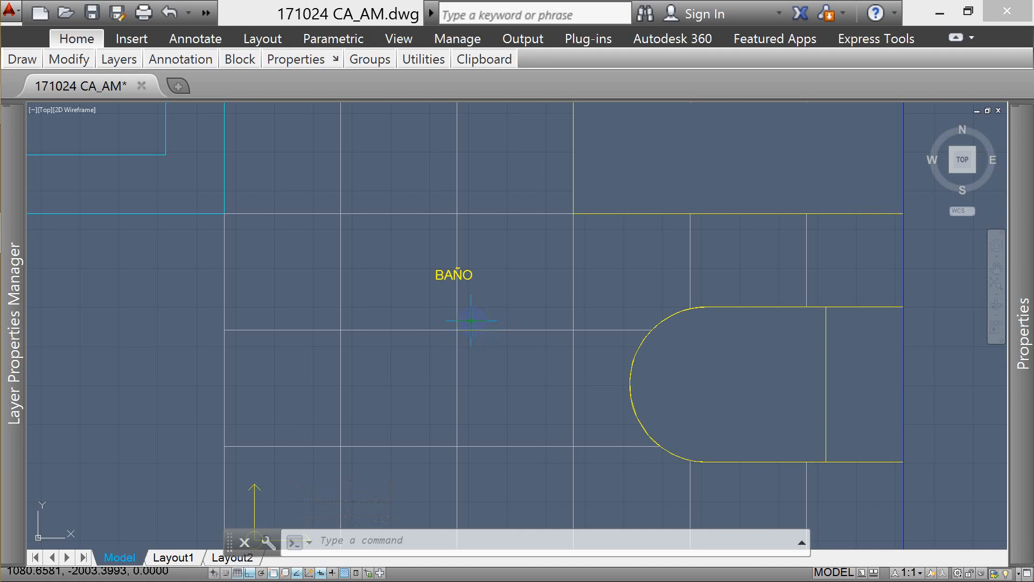
key("Escape")
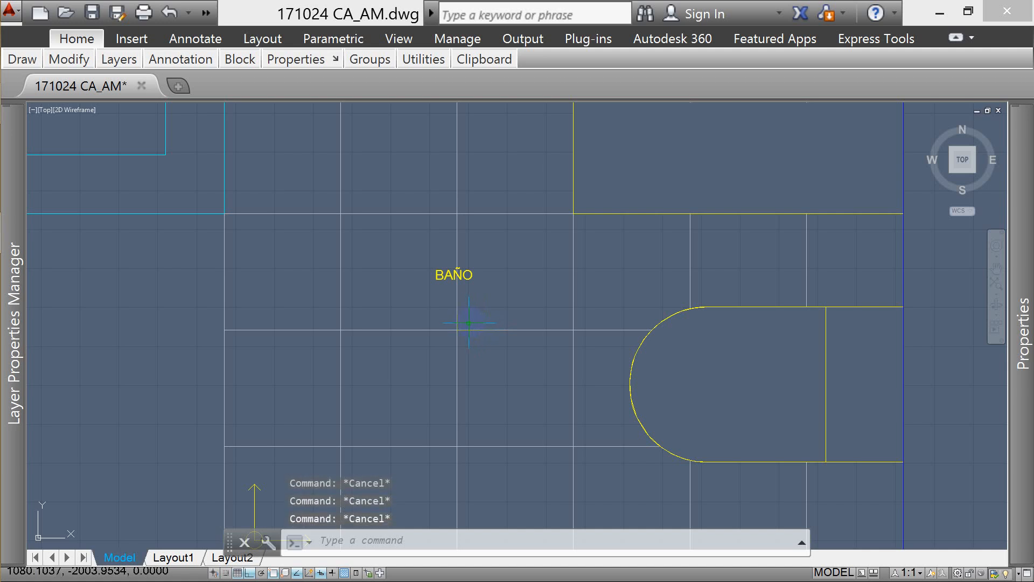
left_click(450, 277)
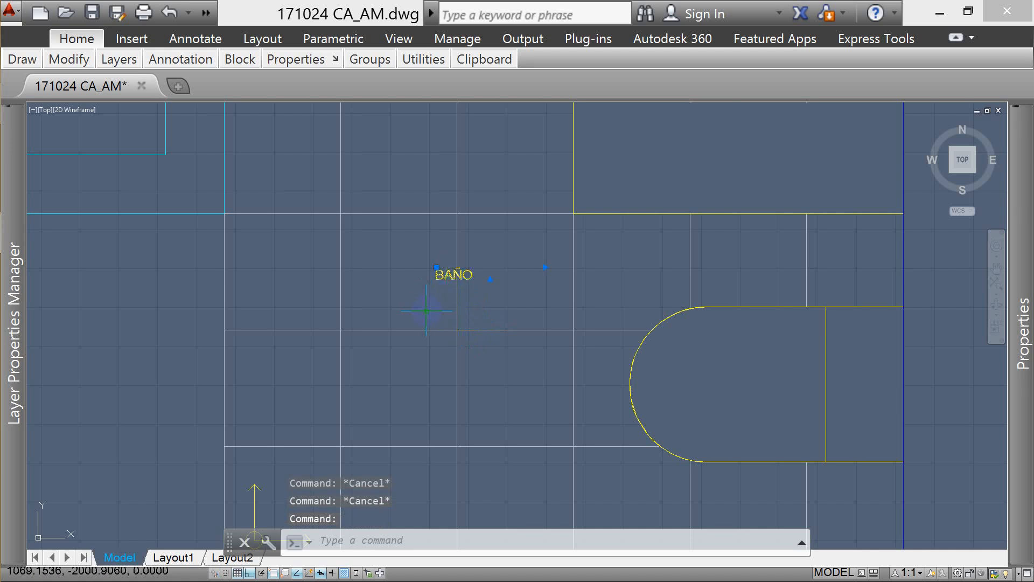
scroll(430, 311, "down", 1)
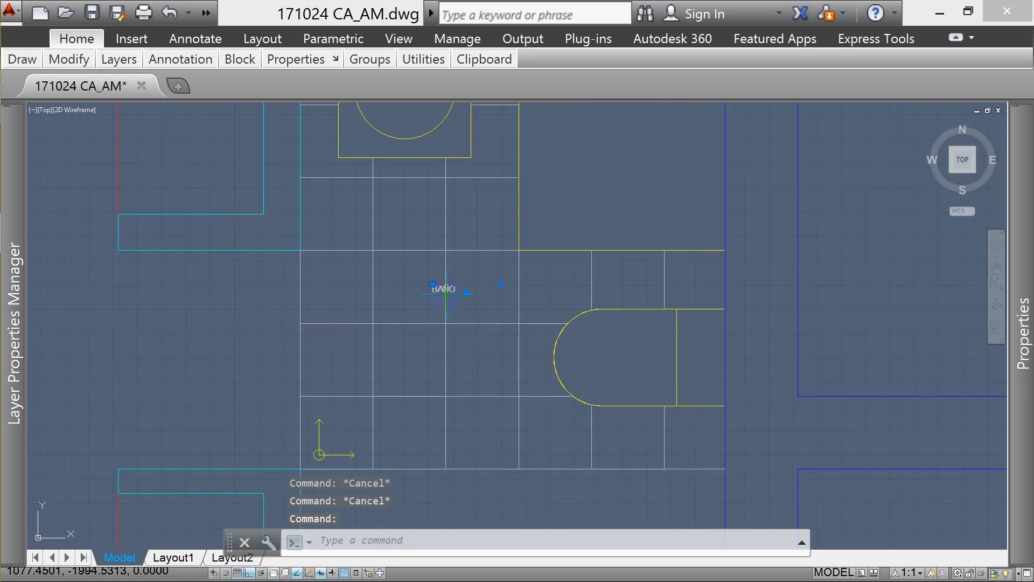
mouse_move(446, 291)
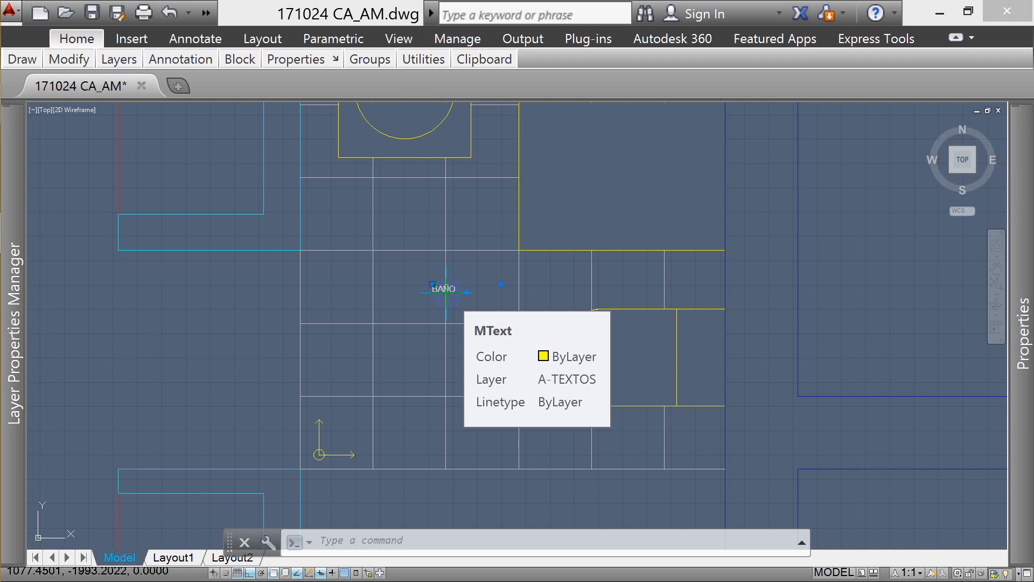
scroll(446, 291, "down", 5)
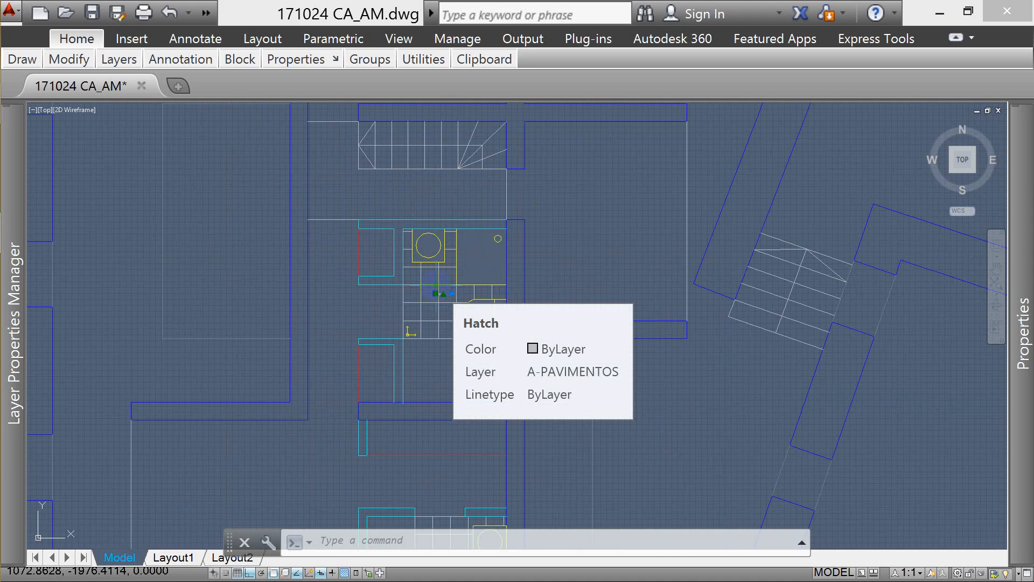
scroll(436, 294, "up", 6)
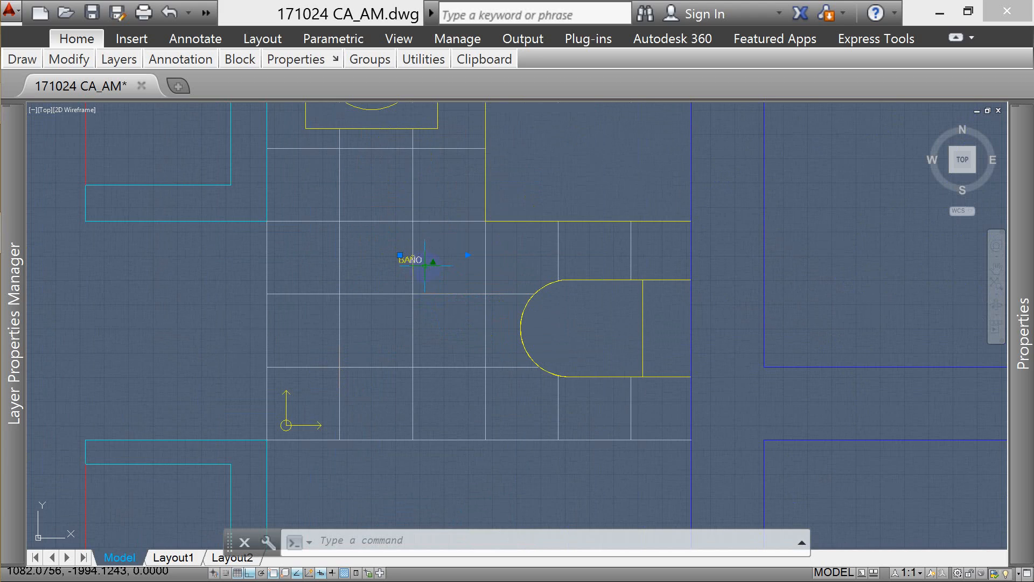
- Open the BAÑO text for editing, select the whole word and review its text style and character formatting options
double_click(420, 261)
left_click_drag(421, 261, 392, 262)
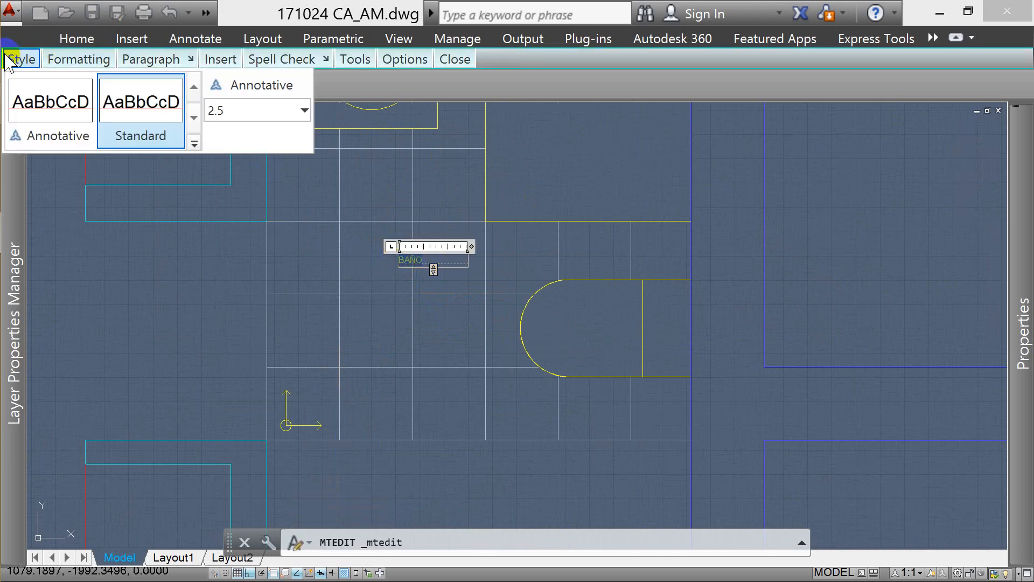
mouse_move(70, 62)
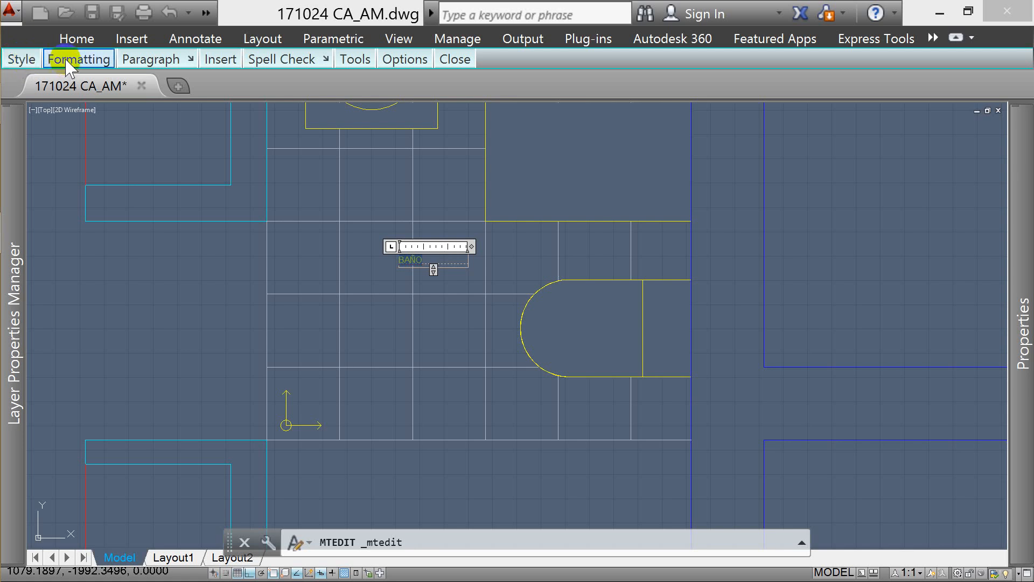
left_click(23, 57)
left_click(56, 60)
left_click(20, 59)
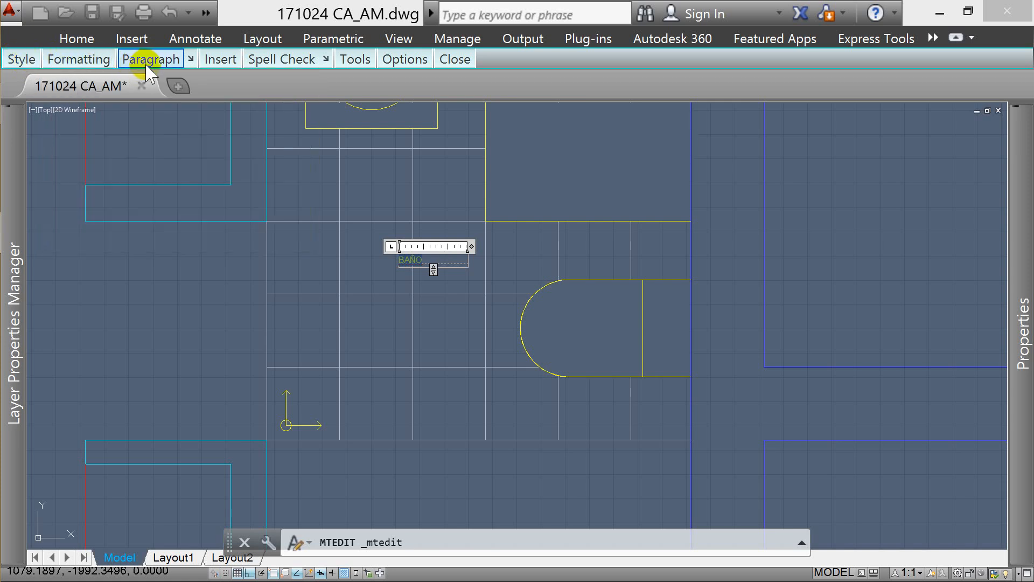
left_click(34, 60)
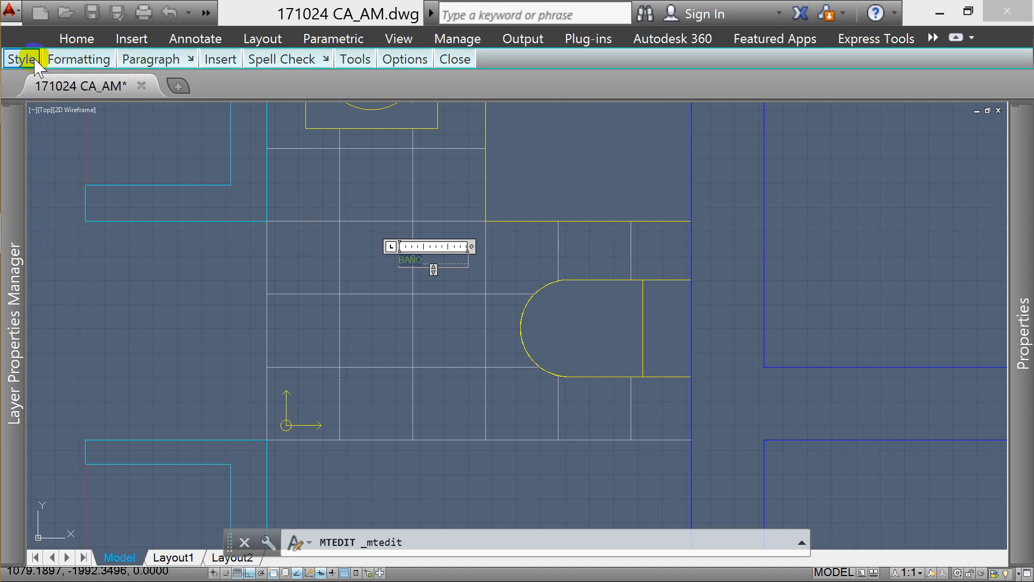
right_click(28, 60)
left_click(24, 56)
left_click(60, 61)
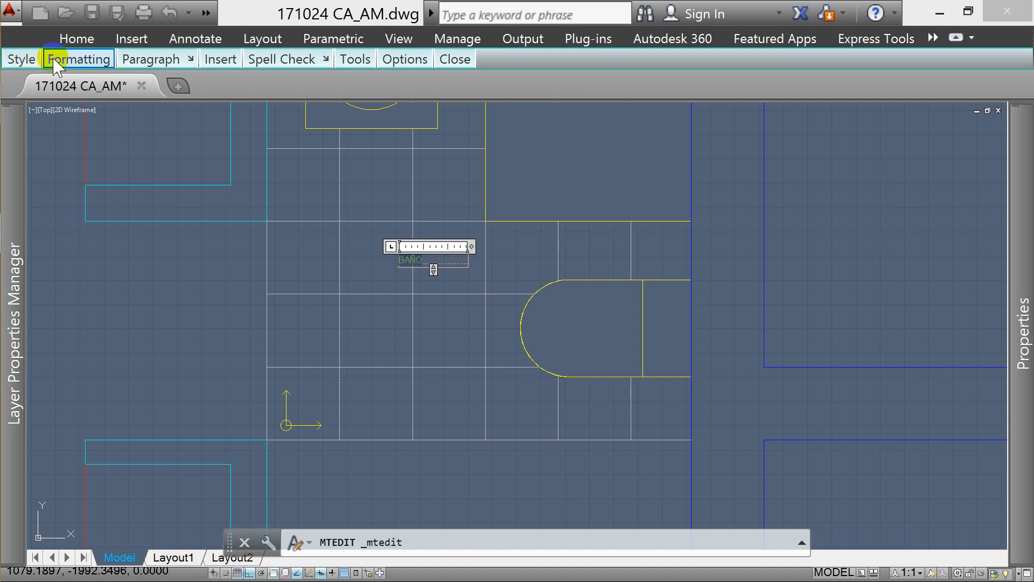
left_click(68, 60)
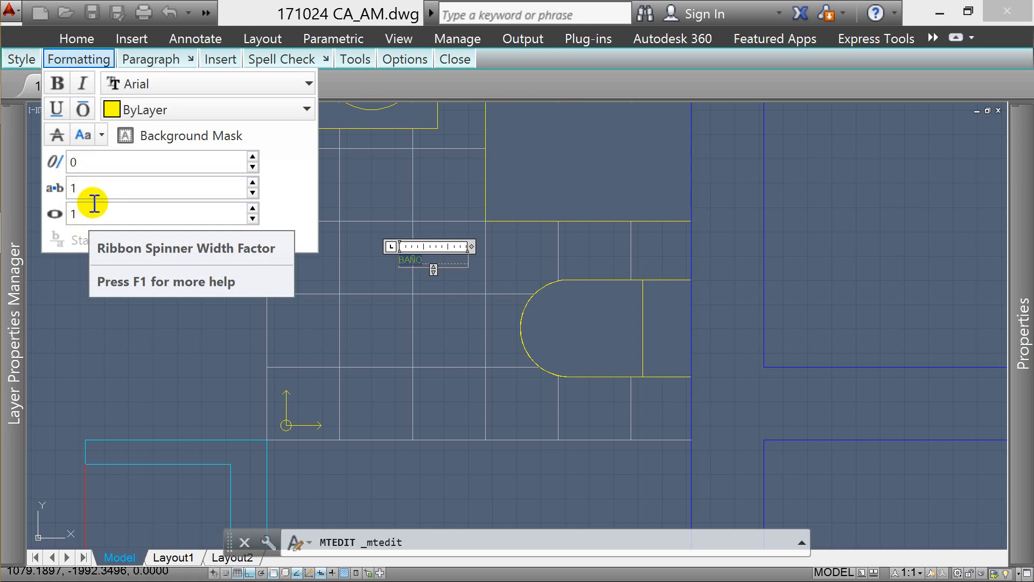
left_click(22, 61)
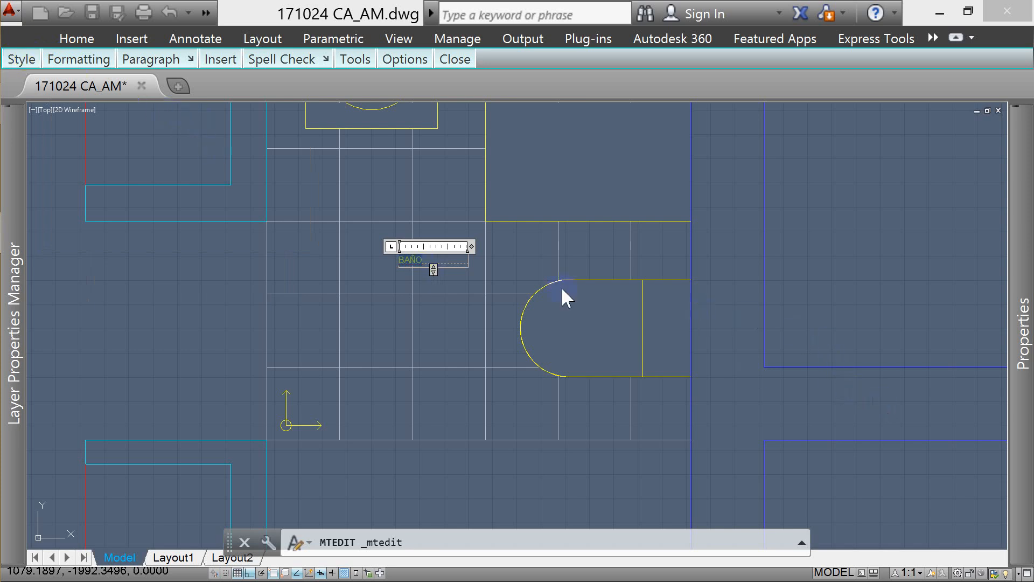
- Enlarge the BAÑO text to a height of 10, trying 5 first, and finish editing it
left_click(19, 59)
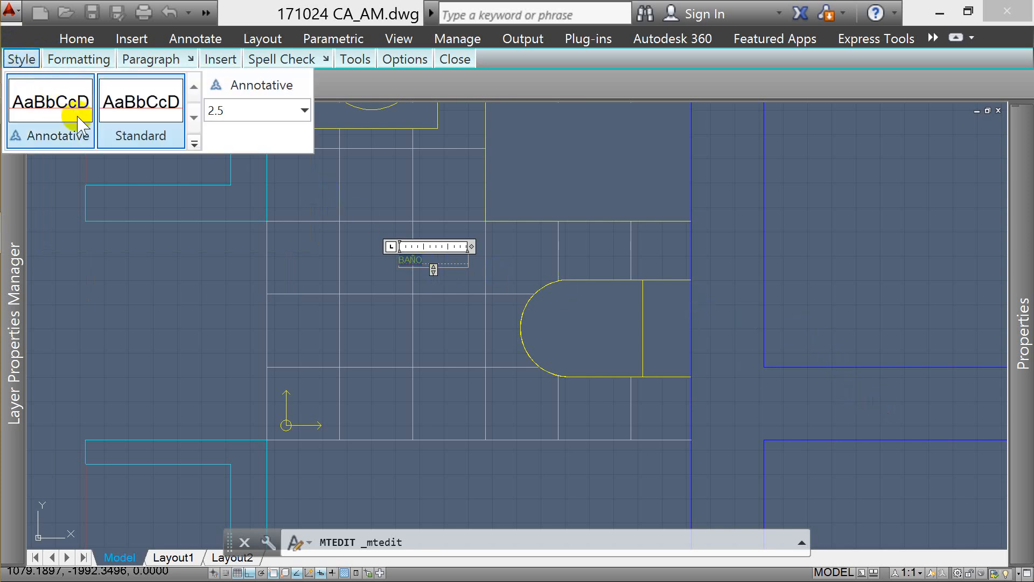
left_click(252, 110)
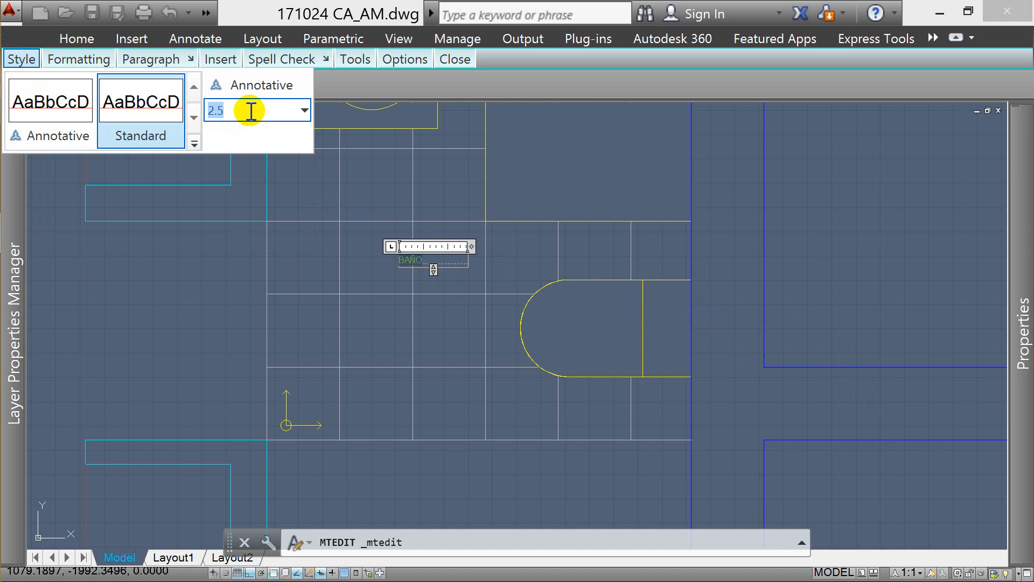
type("5")
key("Return")
left_click(251, 111)
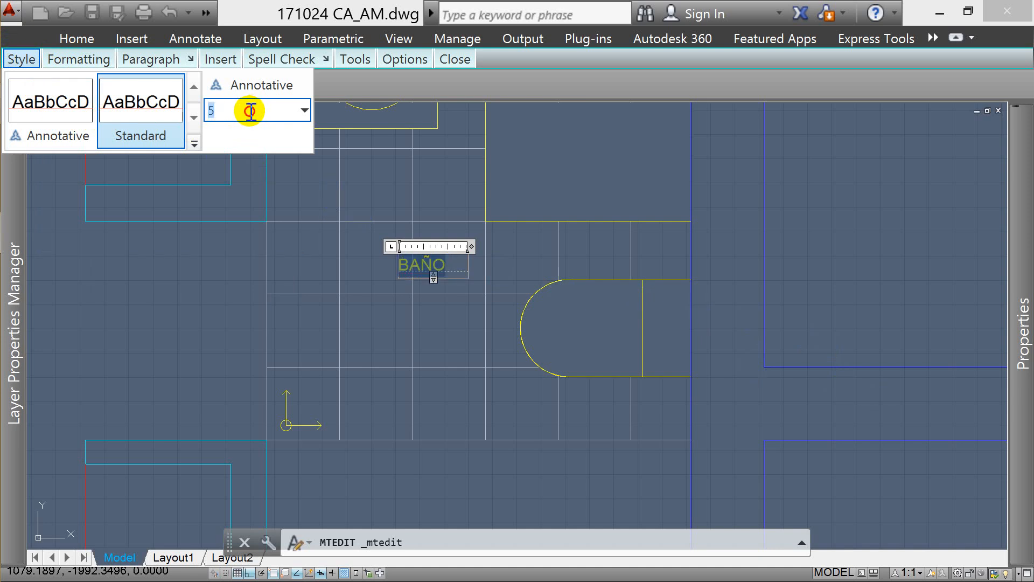
type("10")
key("Return")
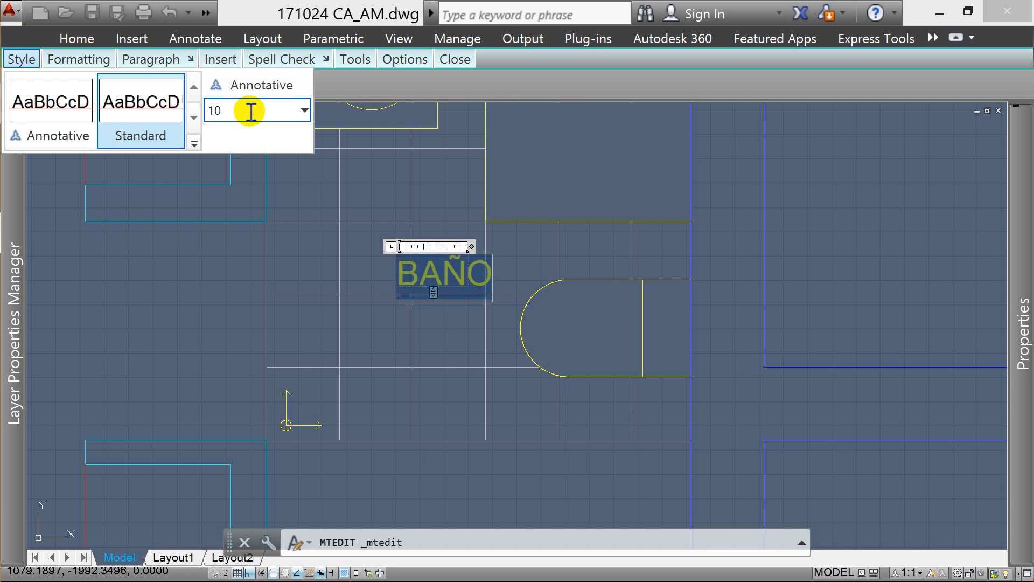
left_click(395, 310)
- Move the enlarged BAÑO text horizontally to the left so it is centered on the vertical tile joint
left_click(438, 272)
type("M")
key("Return")
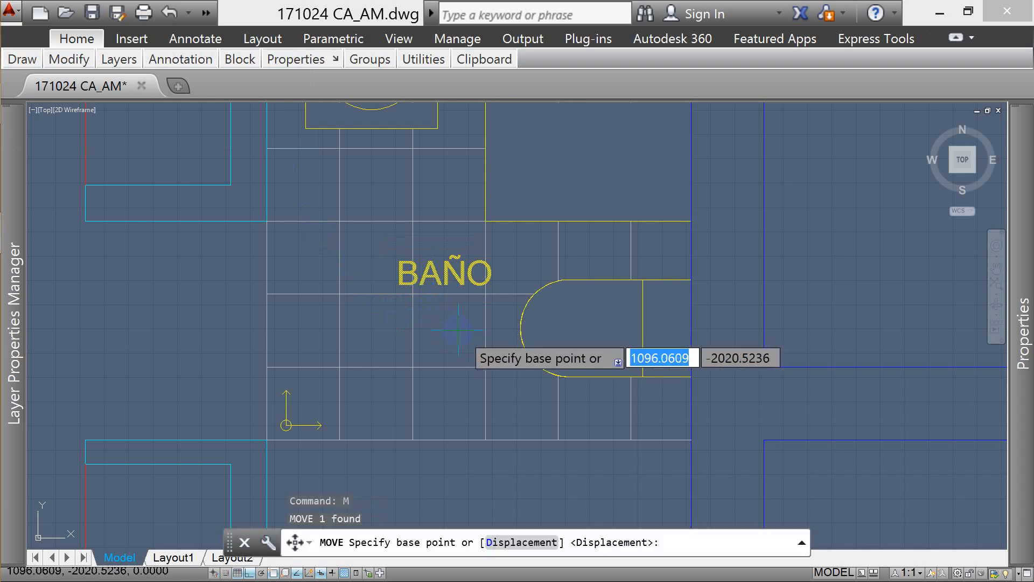
left_click(459, 329)
left_click(423, 329)
key("Escape")
key("Escape")
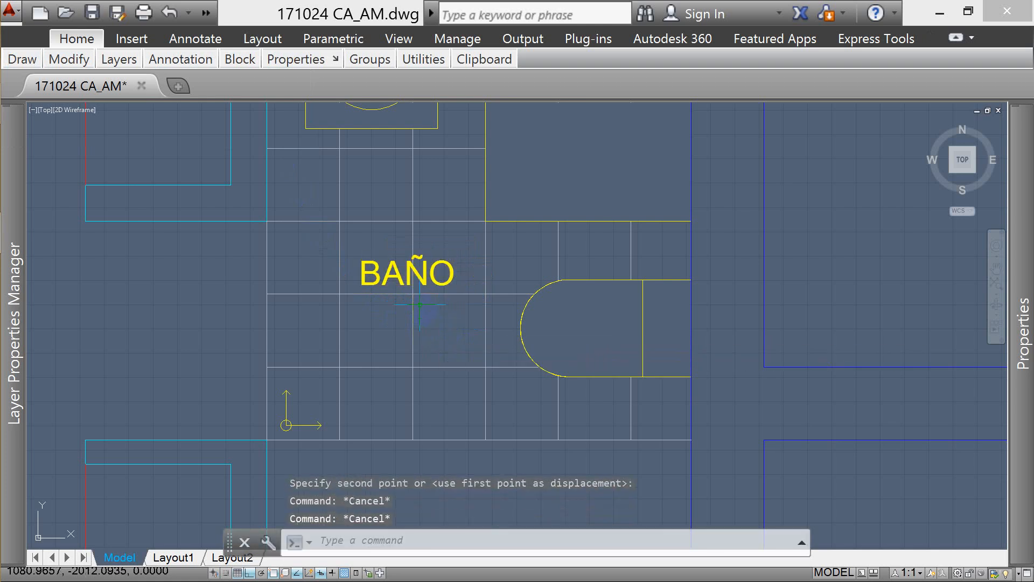
- Copy the BAÑO text straight down, placing the duplicate about 16 units below the original
left_click(413, 265)
type("c")
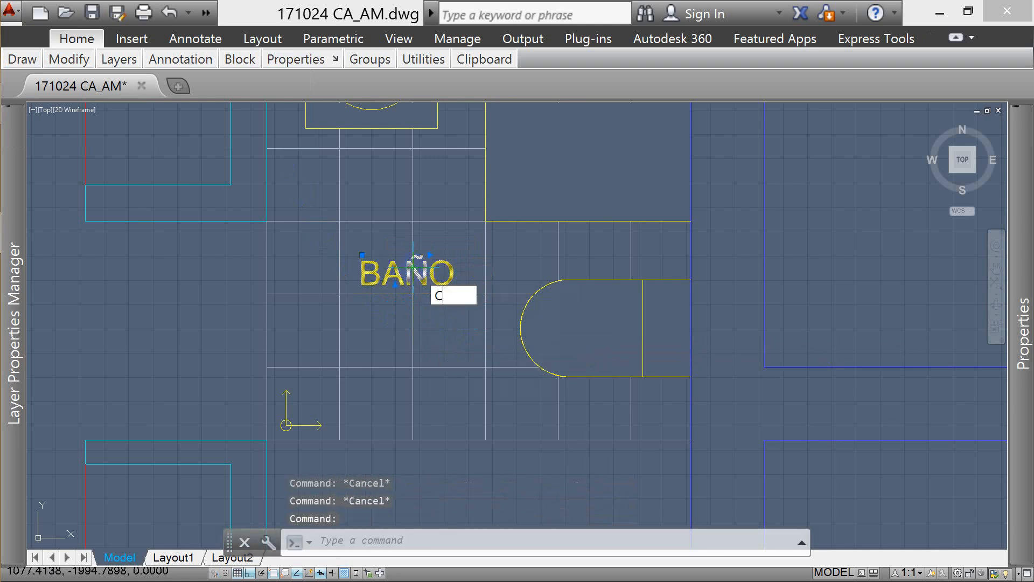
key("Return")
left_click(469, 287)
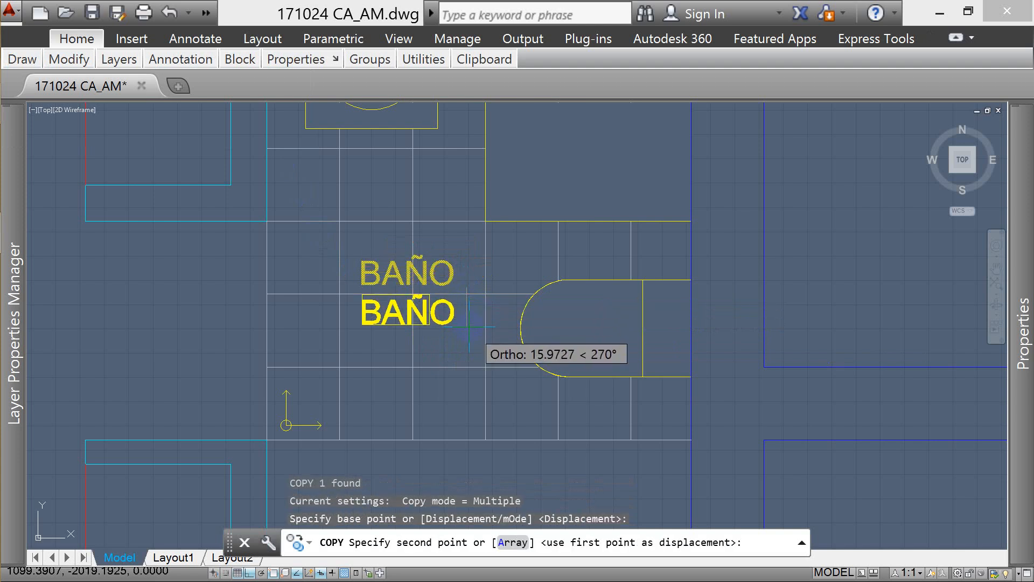
left_click(466, 325)
key("Escape")
- Replace the copied text's content with "CERAMICA" on the first line and "30X30" on the second
double_click(435, 321)
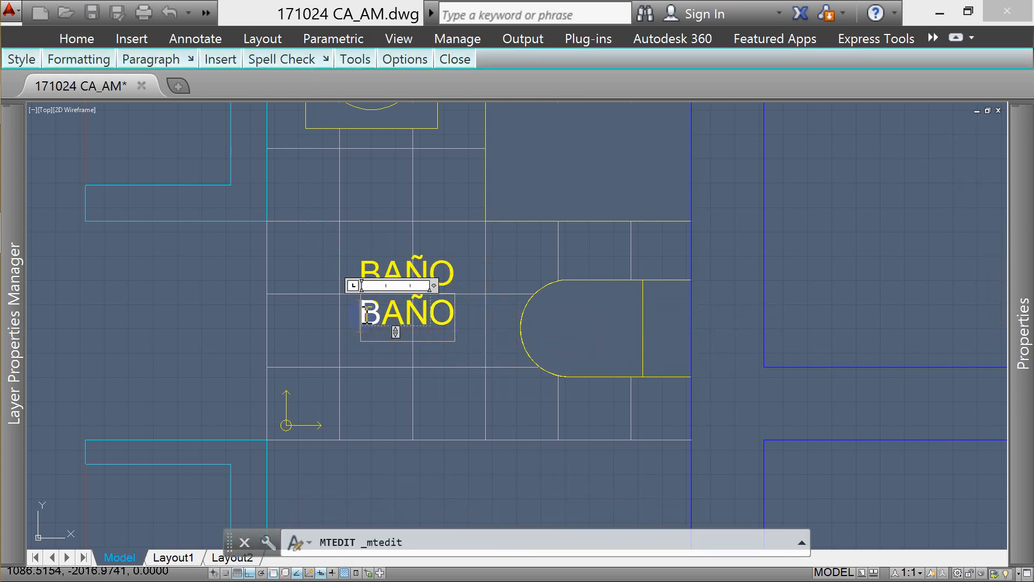
left_click_drag(360, 313, 468, 305)
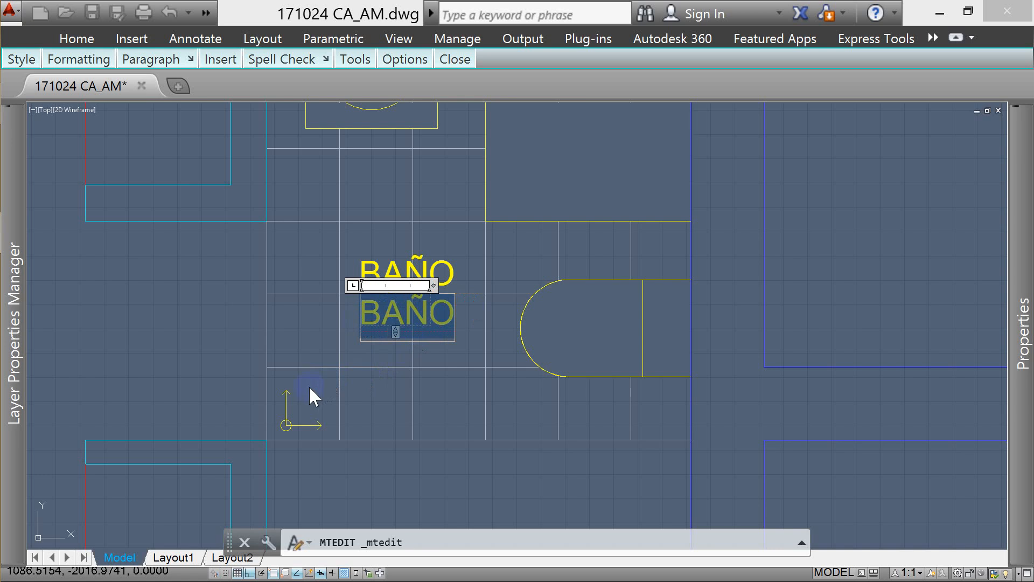
type("CERAMICA")
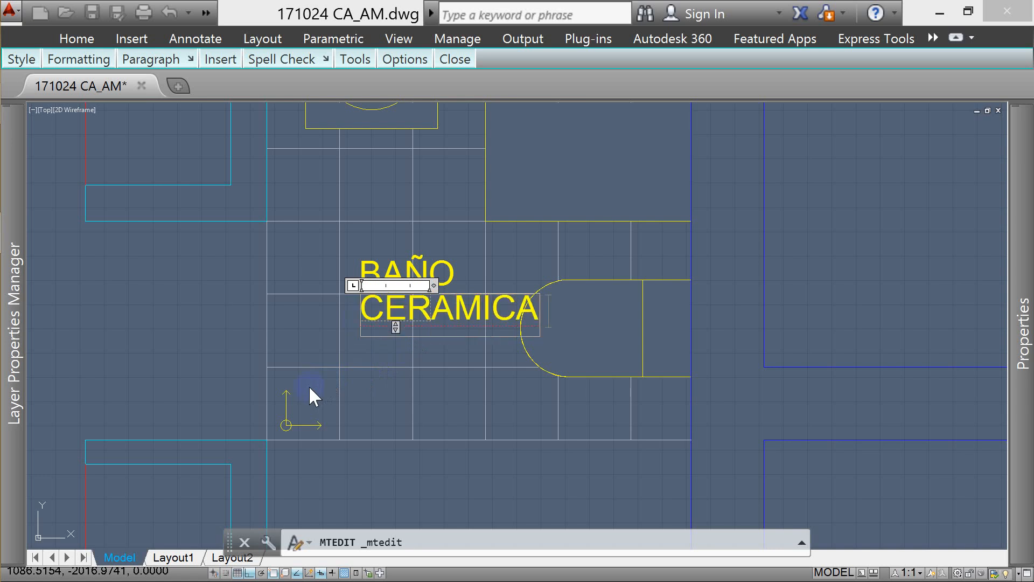
key("Return")
type("30X30")
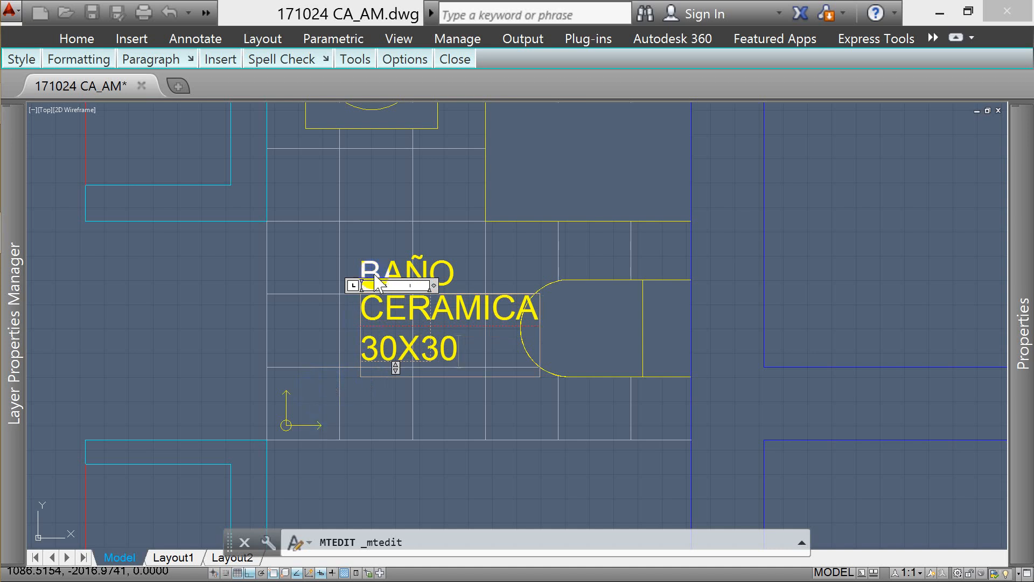
- Widen the text frame past the word CERAMICA, center-align both lines and finish editing
left_click_drag(435, 285, 602, 285)
left_click_drag(470, 353, 358, 302)
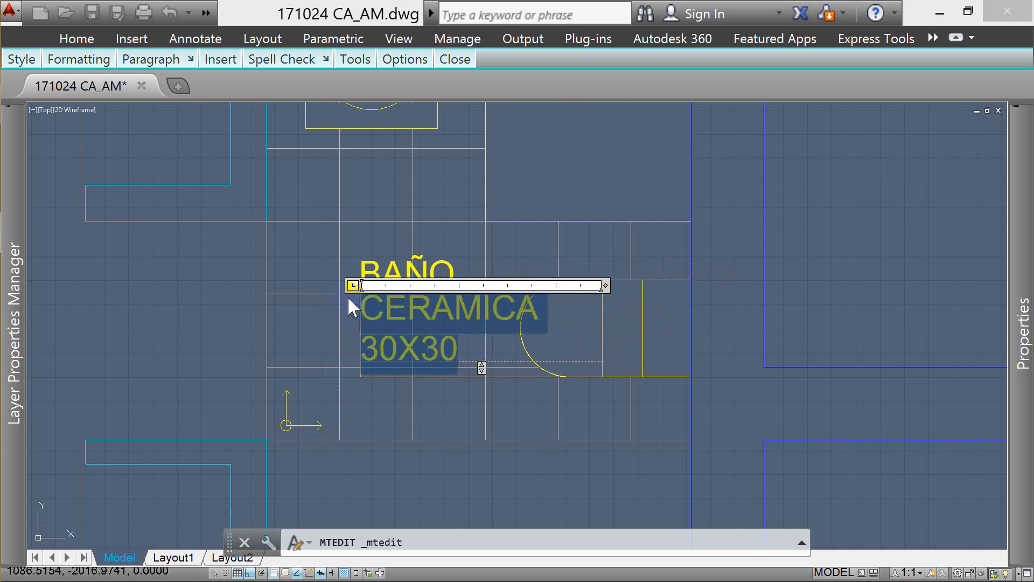
left_click(79, 59)
mouse_move(136, 59)
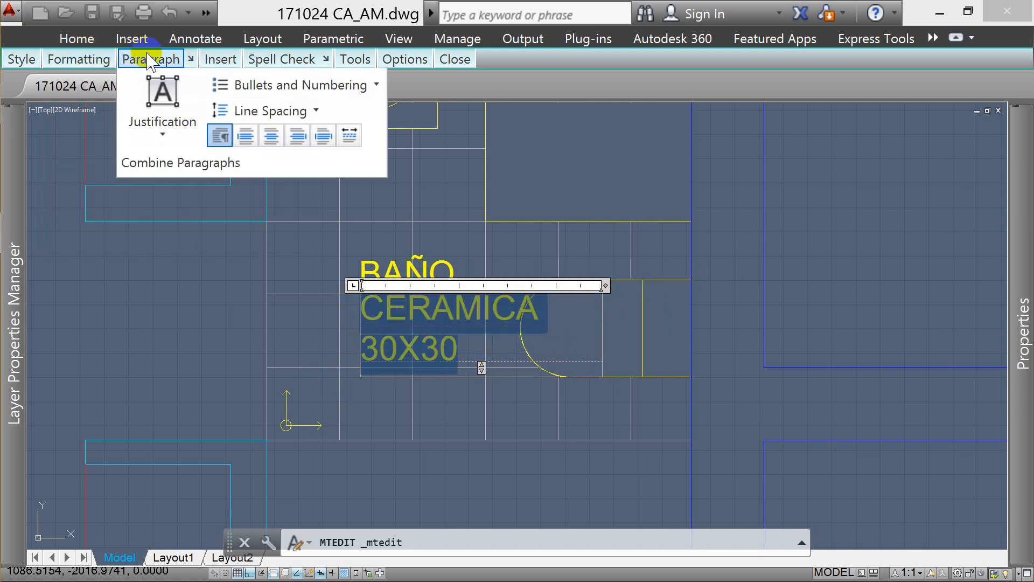
left_click(269, 136)
left_click(527, 260)
- Move the CERAMICA 30X30 text horizontally to the left so it is centered beneath BAÑO
left_click(506, 305)
type("m")
key("Return")
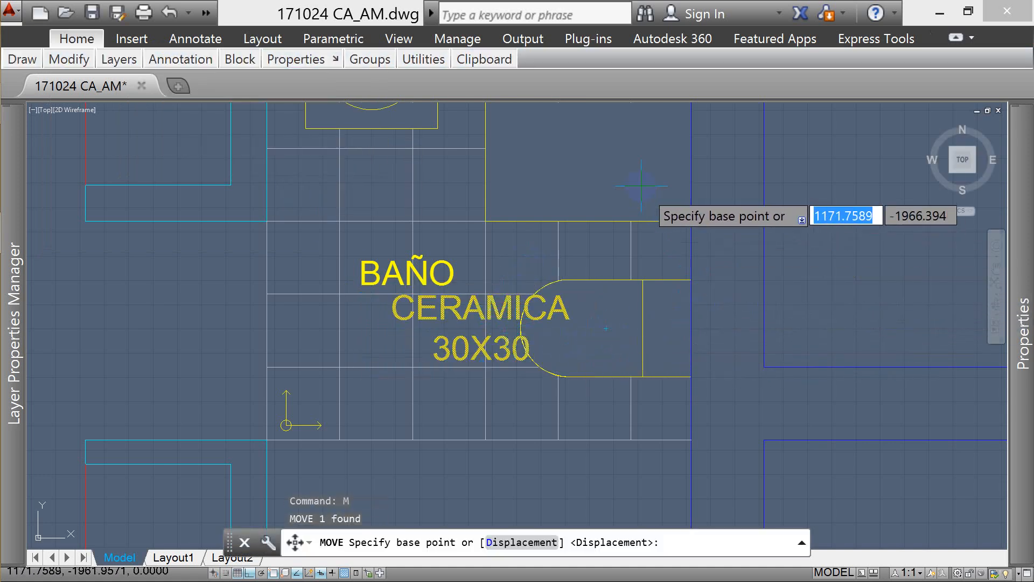
left_click(636, 166)
left_click(567, 165)
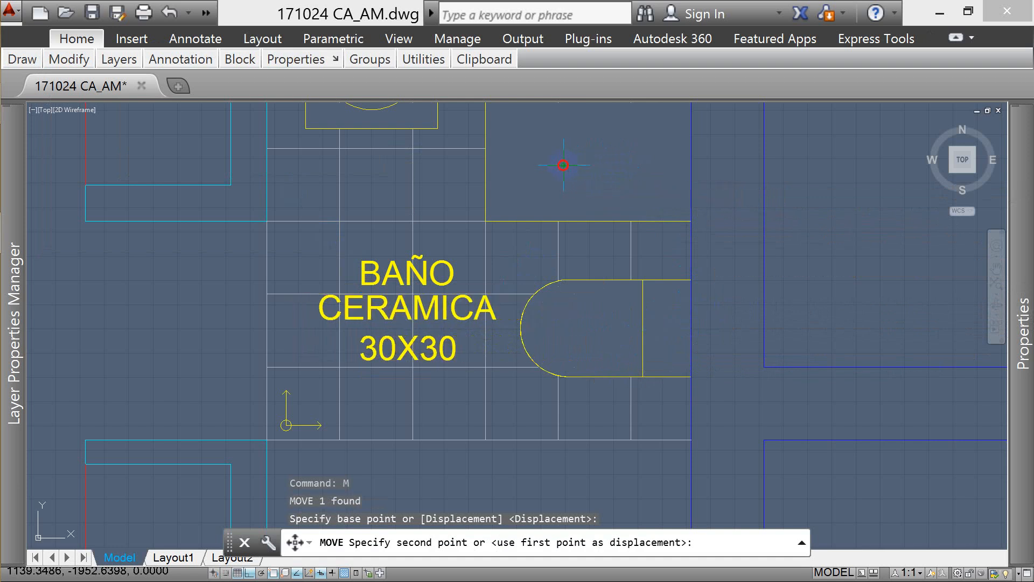
key("Escape")
key("Escape")
- Check the layer assigned to the CERAMICA 30X30 text, and view the labelled bathroom within the overall plan
left_click(434, 312)
left_click(264, 148)
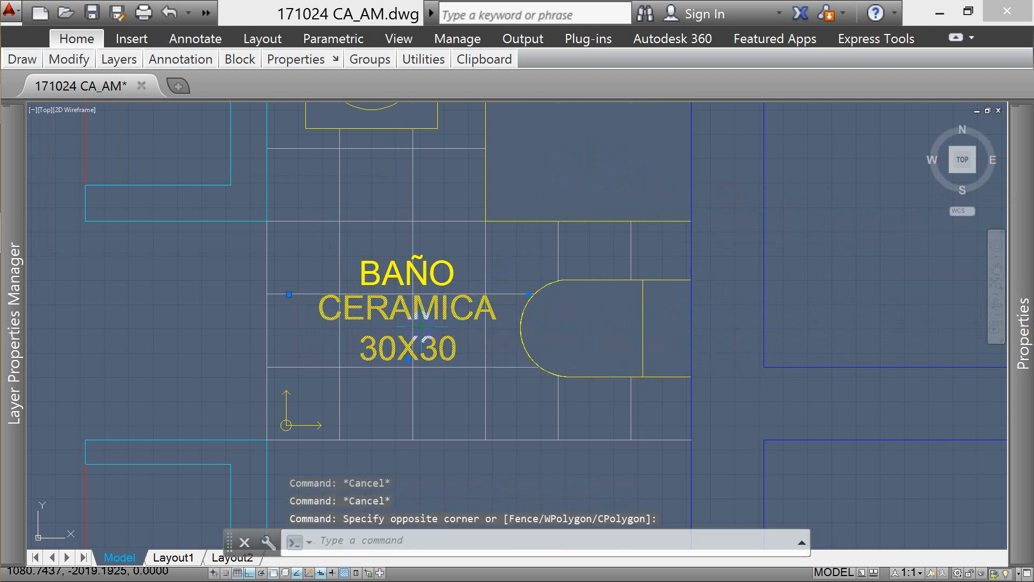
left_click(118, 59)
left_click(275, 147)
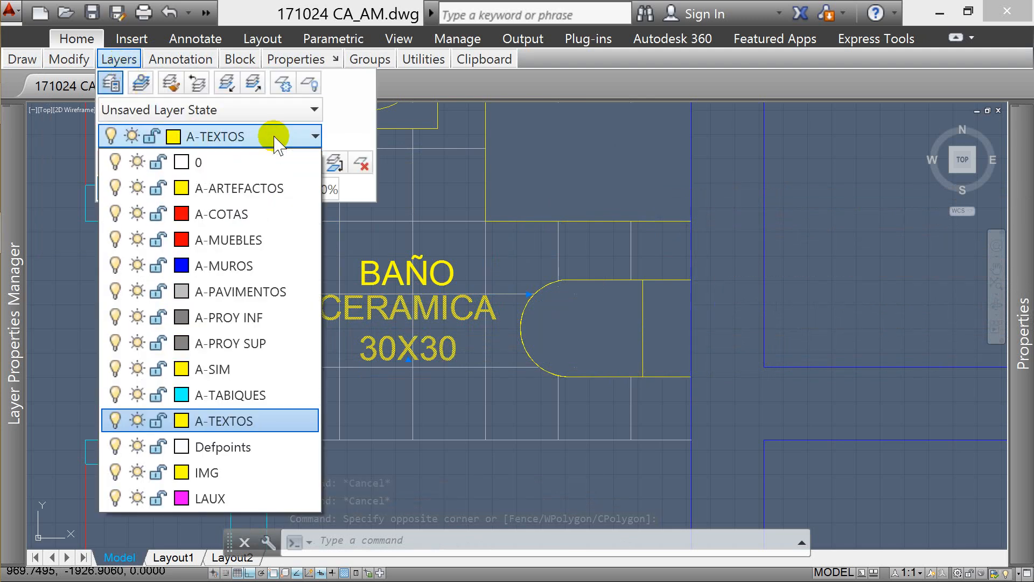
left_click(227, 363)
key("Escape")
scroll(440, 268, "down", 8)
scroll(455, 244, "up", 2)
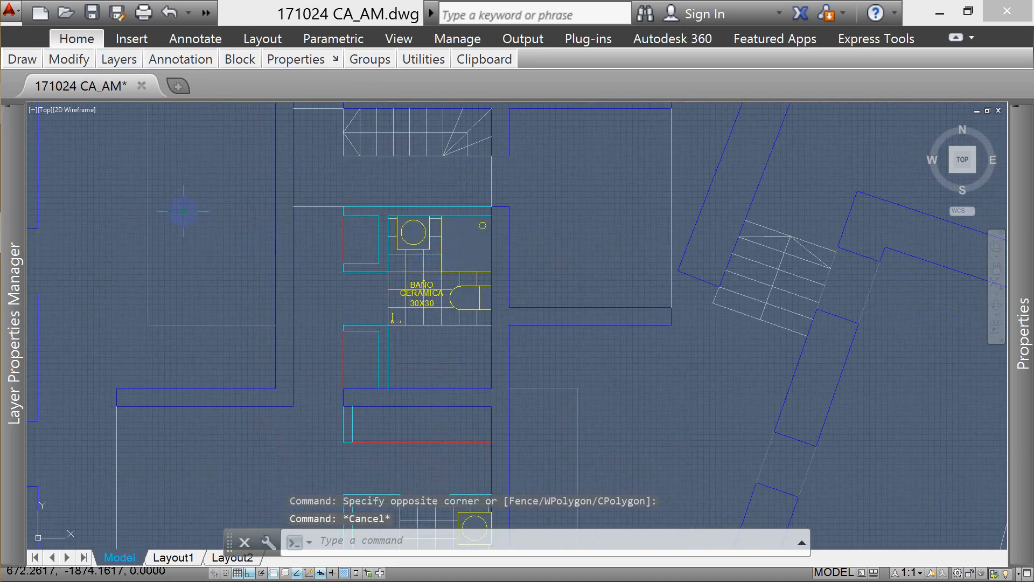
mouse_move(15, 183)
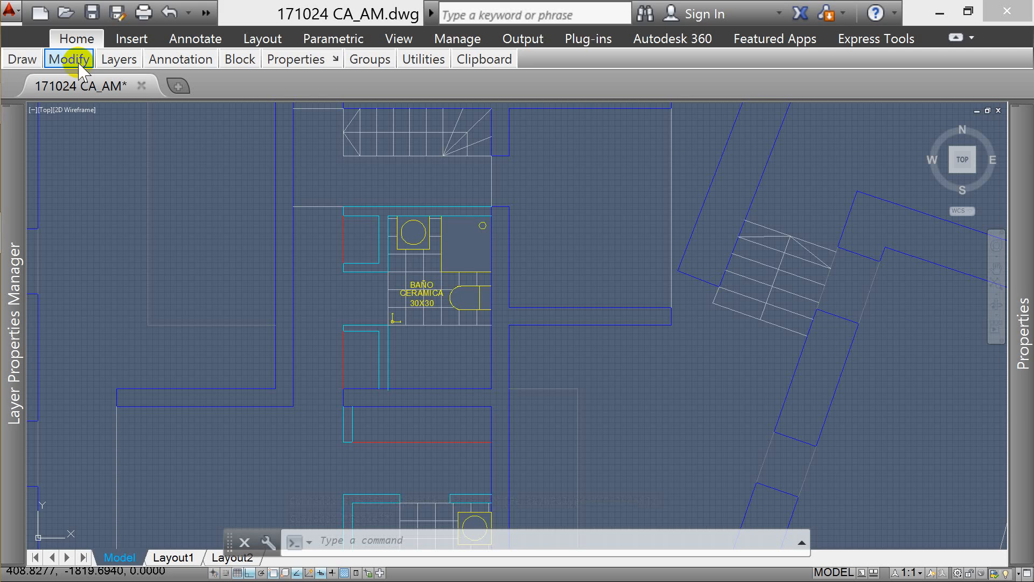
- Turn off the A-SIM layer to hide the CERAMICA 30X30 text and the tiling start mark in the bathroom
mouse_move(110, 64)
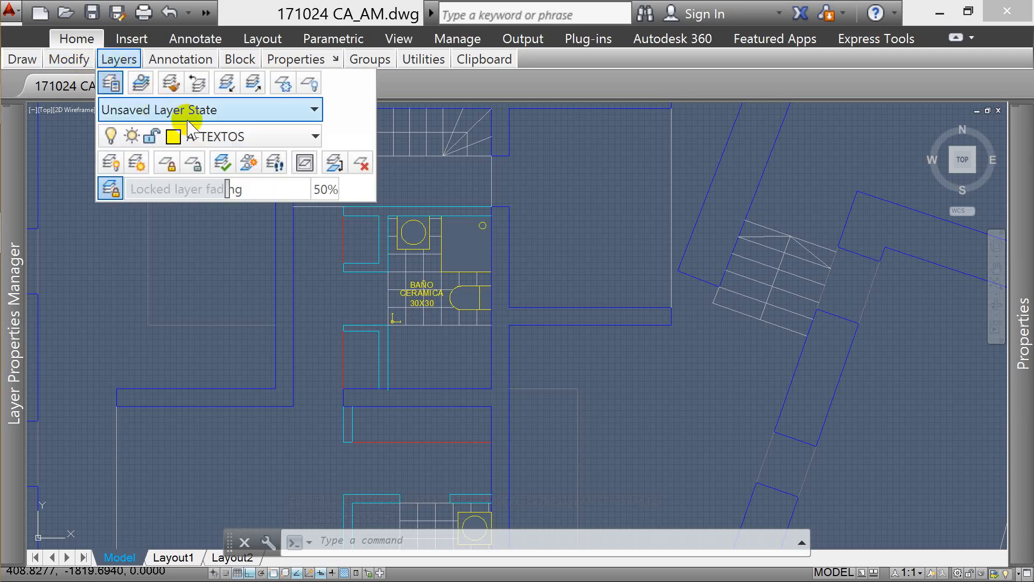
left_click(205, 136)
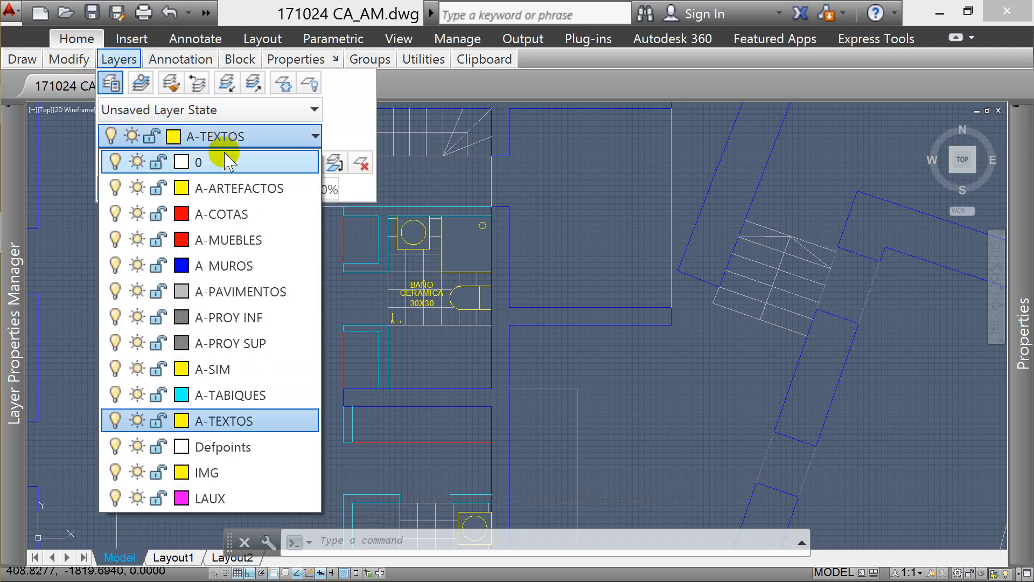
left_click(115, 369)
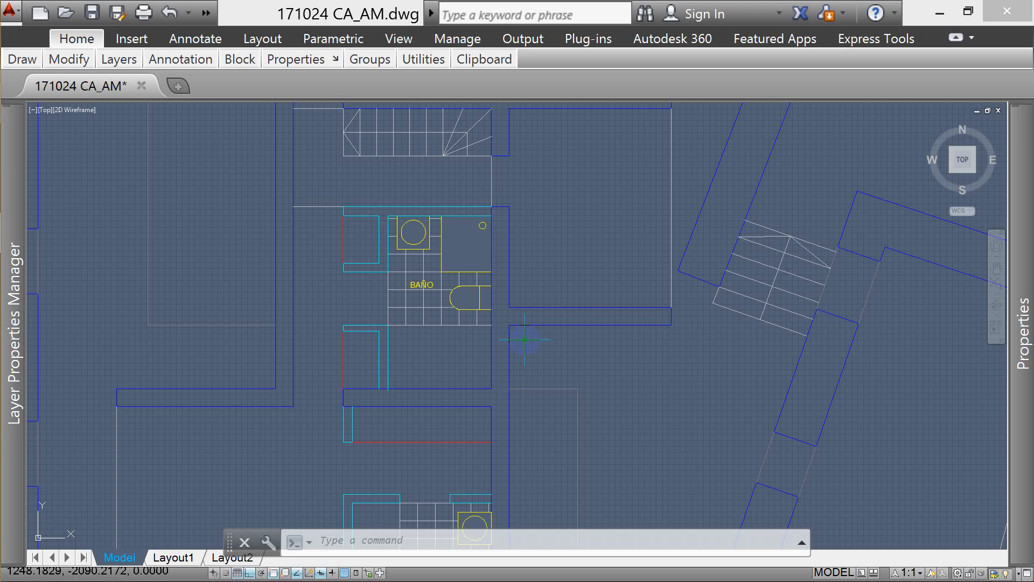
scroll(526, 339, "down", 5)
key("Escape")
key("Escape")
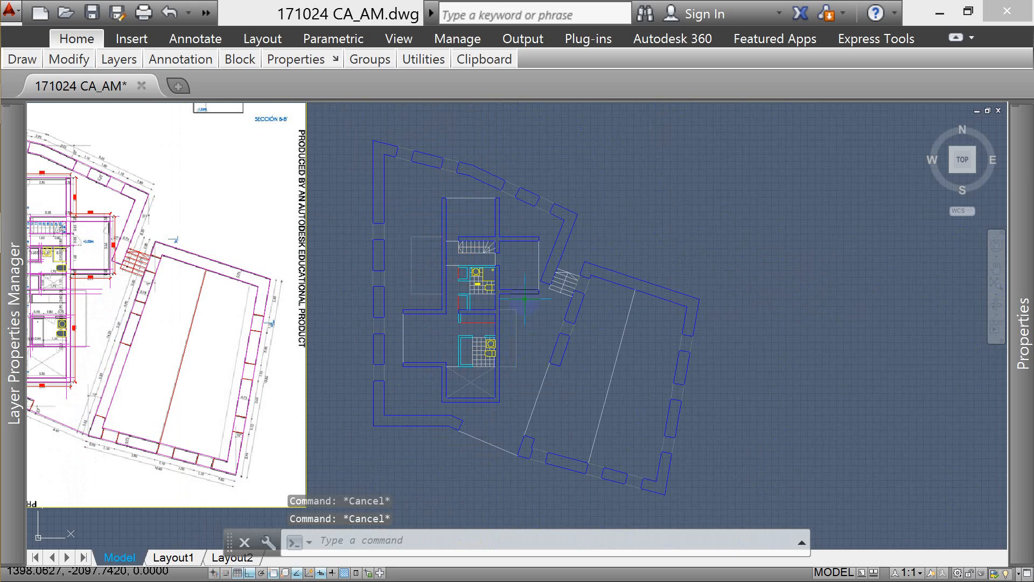
- Compare the drawn upper floor plan with the PLANTA BAJA and PLANTA PRIMERA plans on the reference sheet
scroll(525, 298, "up", 5)
key("Escape")
scroll(511, 307, "up", 3)
scroll(496, 318, "down", 5)
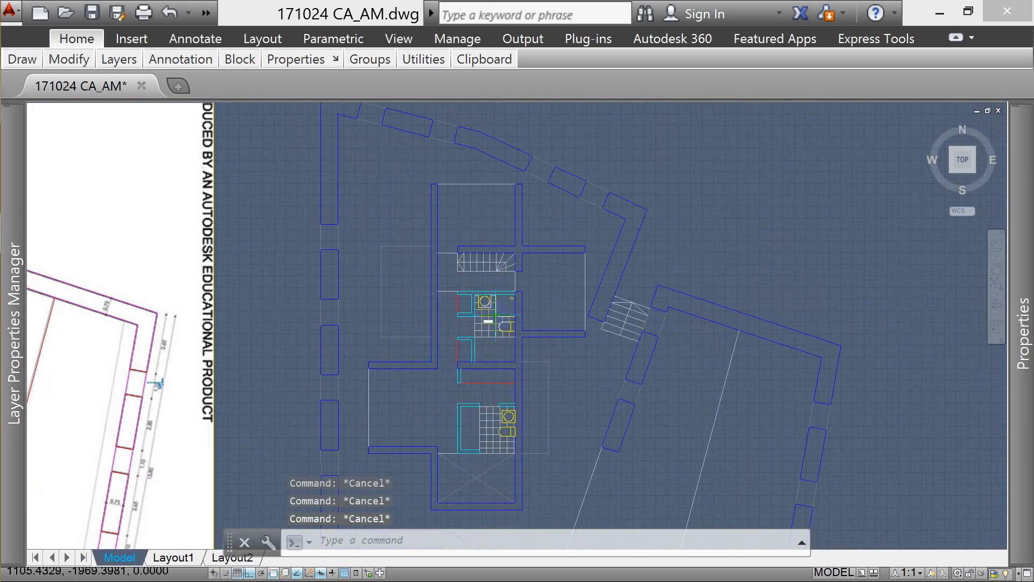
scroll(509, 322, "down", 4)
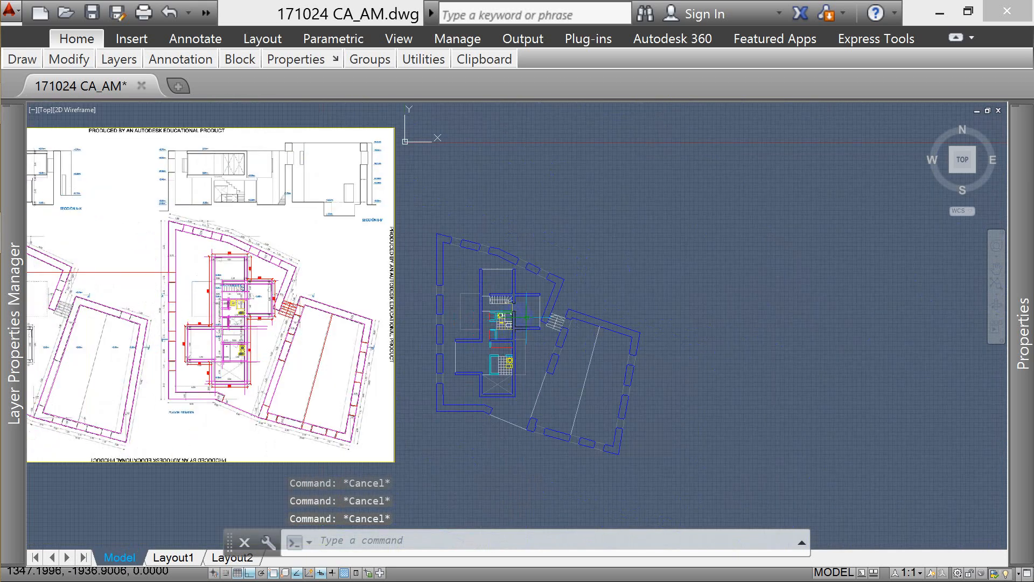
scroll(539, 312, "down", 3)
scroll(439, 295, "up", 6)
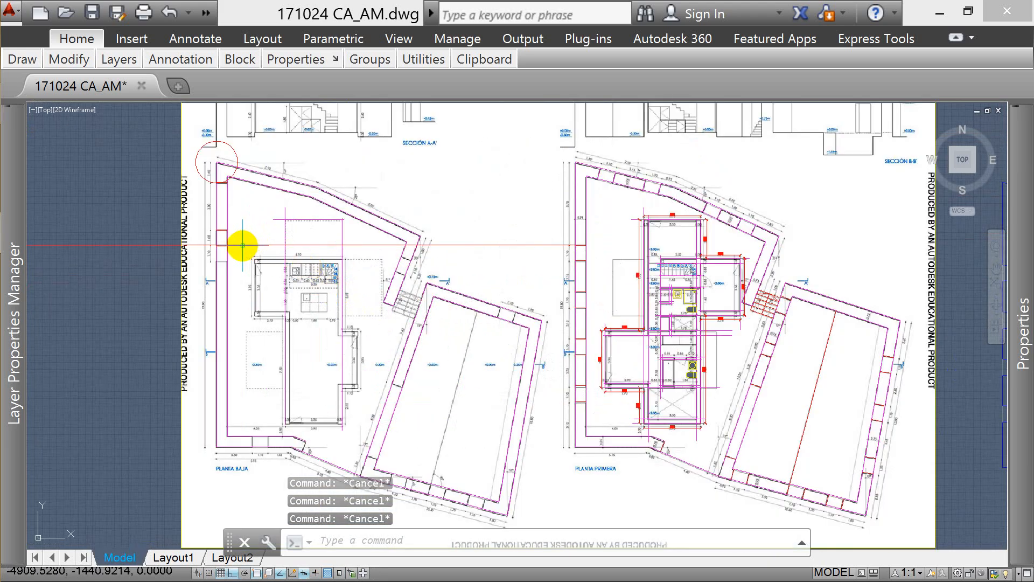
scroll(311, 231, "down", 4)
scroll(484, 183, "up", 7)
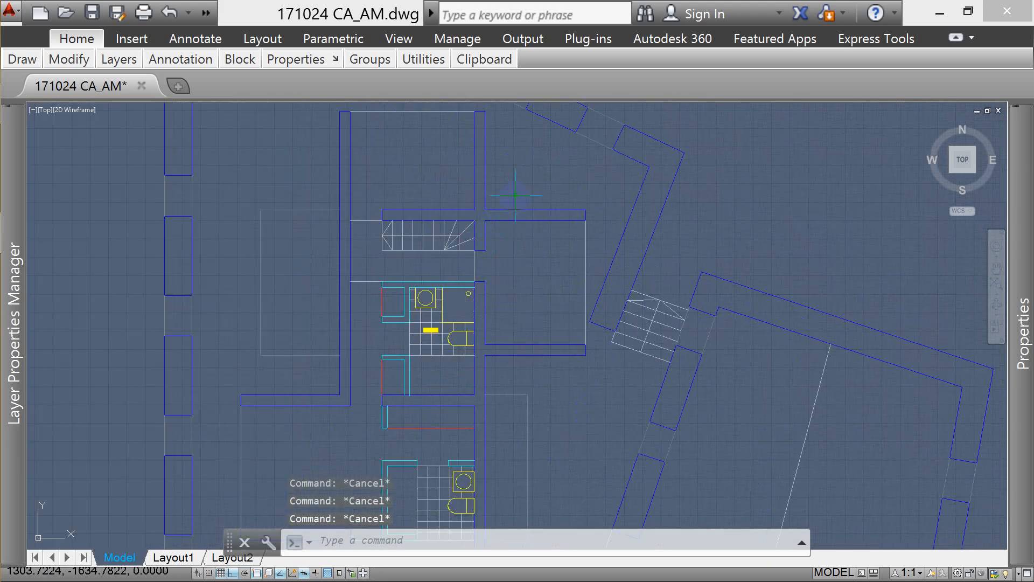
- Select the house's outer walls, window lines, projection outlines and crossed void in the drawn upper floor, leaving out the bathrooms and perimeter wall
left_click(587, 180)
left_click(481, 214)
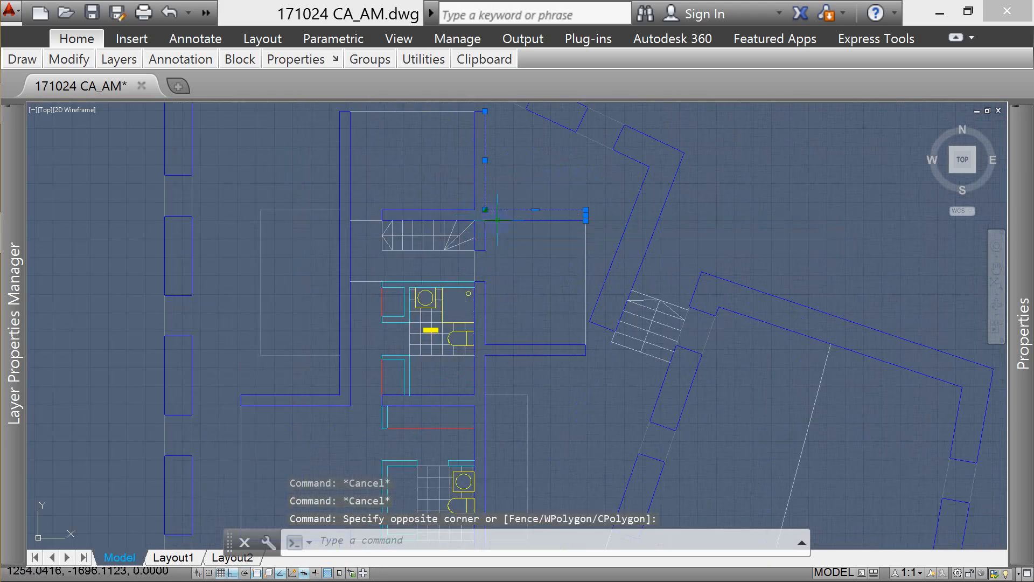
scroll(526, 247, "down", 1)
left_click(452, 157)
left_click(405, 173)
left_click(394, 175)
left_click(335, 422)
scroll(335, 421, "down", 3)
scroll(345, 429, "up", 5)
left_click(541, 358)
left_click(345, 430)
left_click(571, 162)
left_click(531, 330)
scroll(550, 178, "down", 3)
scroll(579, 134, "up", 3)
left_click(579, 134)
left_click(527, 295)
left_click(573, 280)
left_click(555, 307)
scroll(475, 261, "down", 2)
scroll(459, 292, "down", 4)
scroll(260, 289, "up", 4)
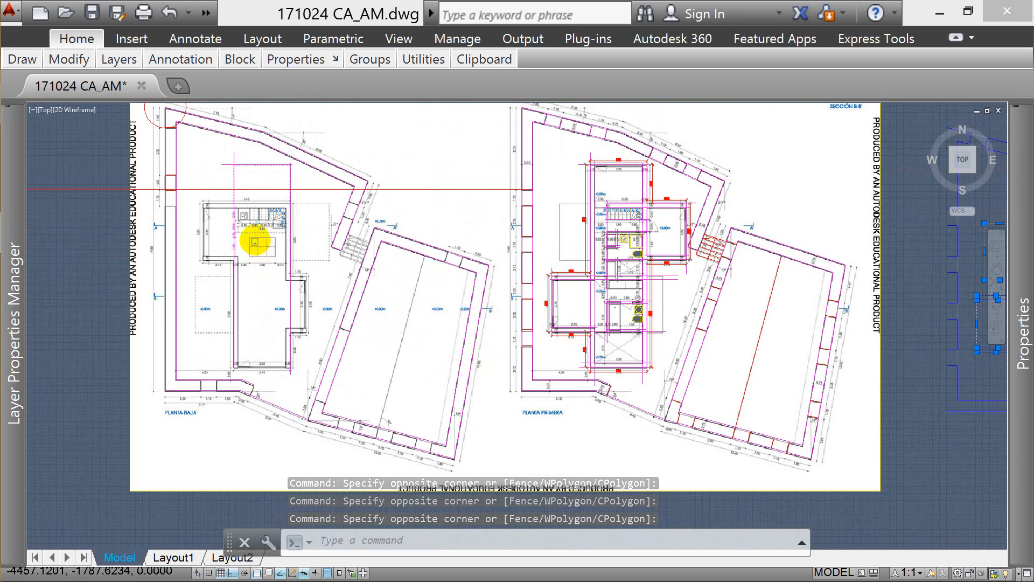
- Examine the PLANTA BAJA reference against PLANTA PRIMERA to identify which walls, stairs and projections the ground floor shares
scroll(255, 242, "up", 2)
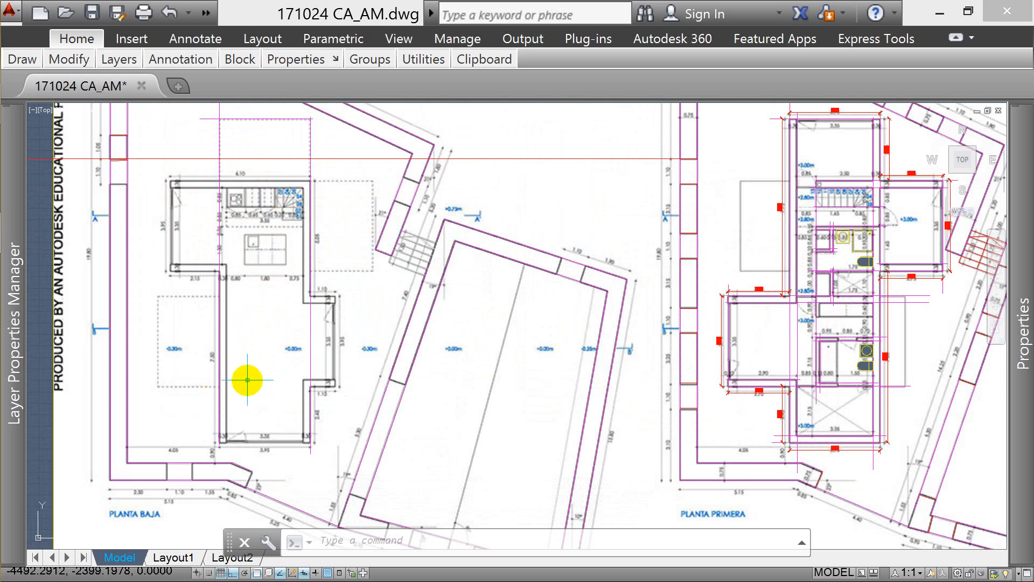
scroll(253, 290, "down", 5)
scroll(404, 237, "up", 5)
scroll(404, 237, "up", 3)
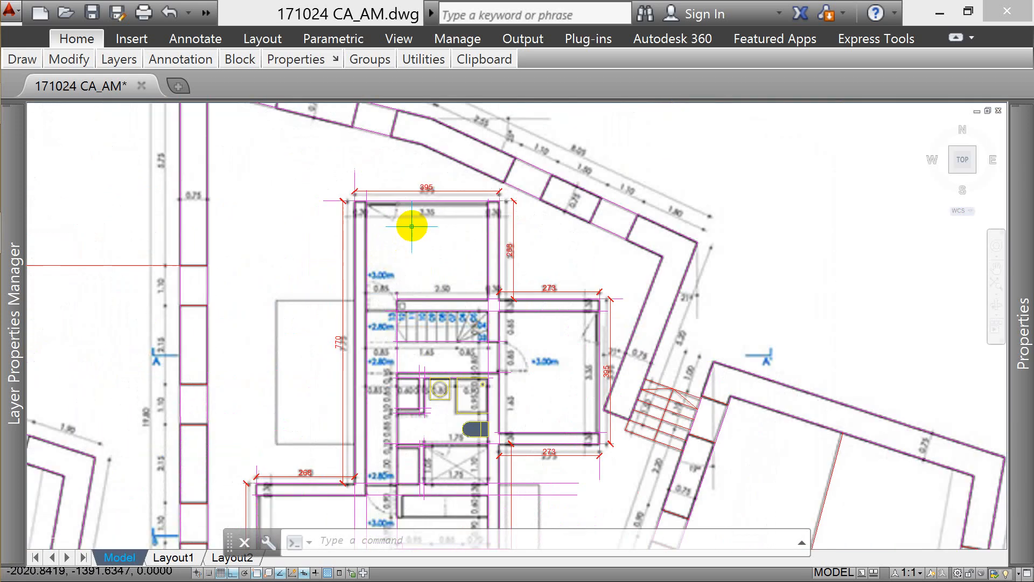
scroll(372, 258, "down", 10)
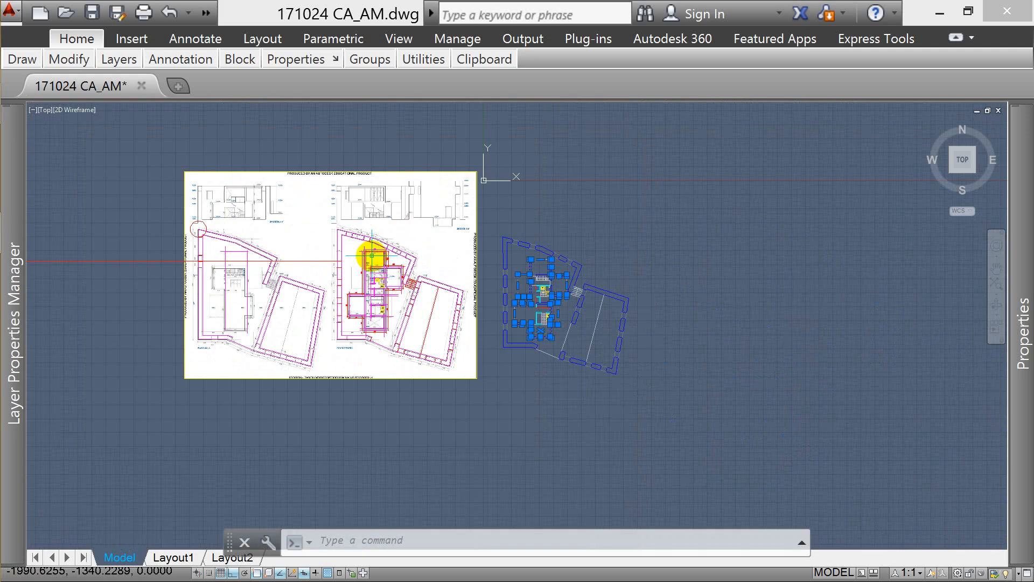
scroll(545, 272, "up", 4)
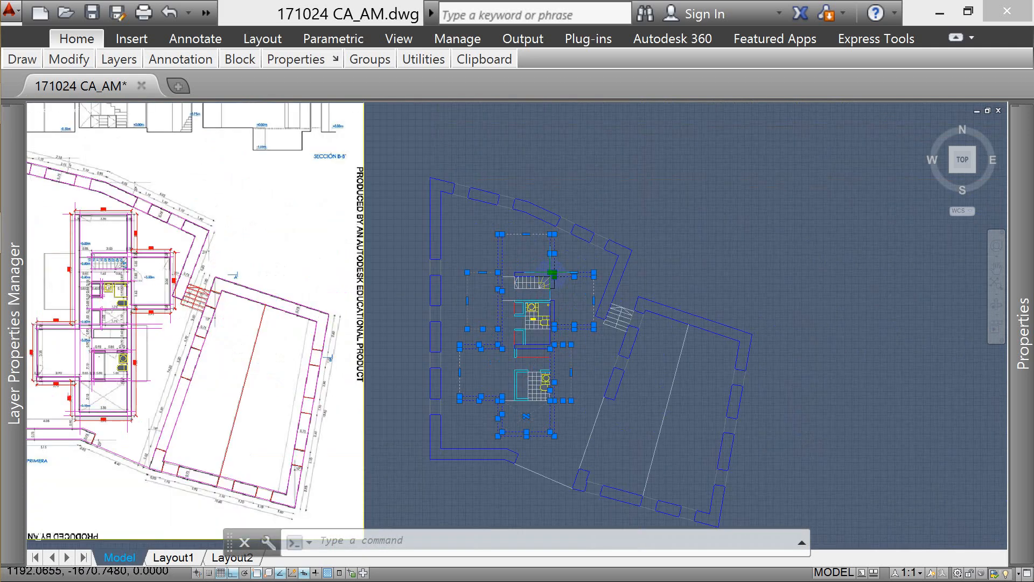
mouse_move(551, 273)
scroll(555, 280, "down", 4)
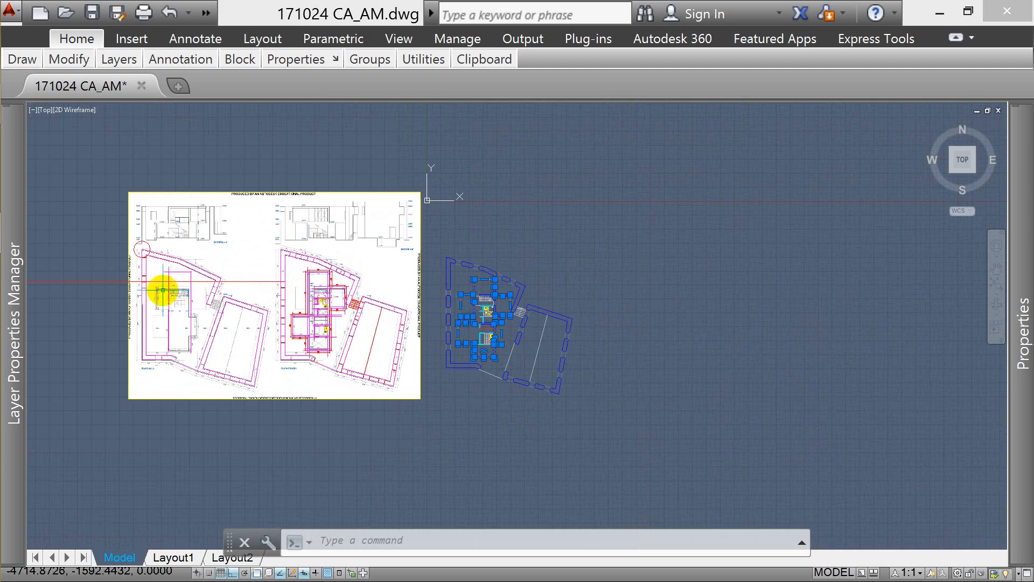
scroll(159, 293, "up", 6)
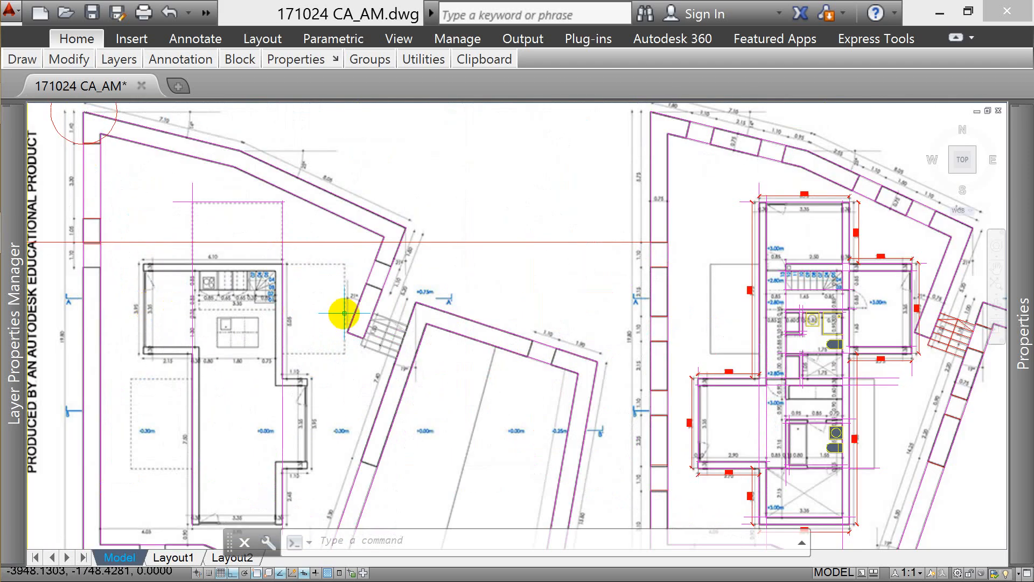
scroll(321, 308, "down", 4)
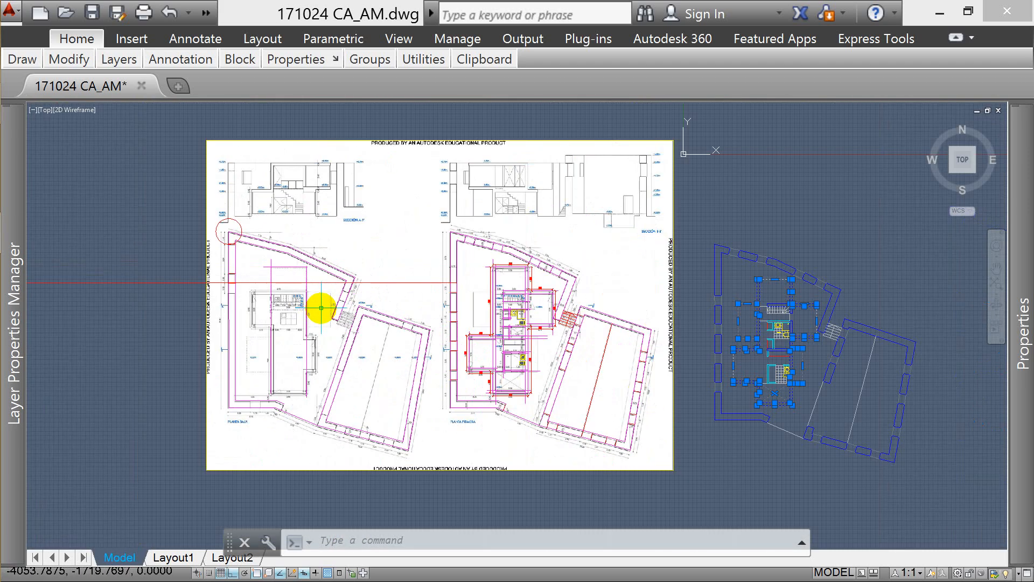
scroll(765, 304, "up", 10)
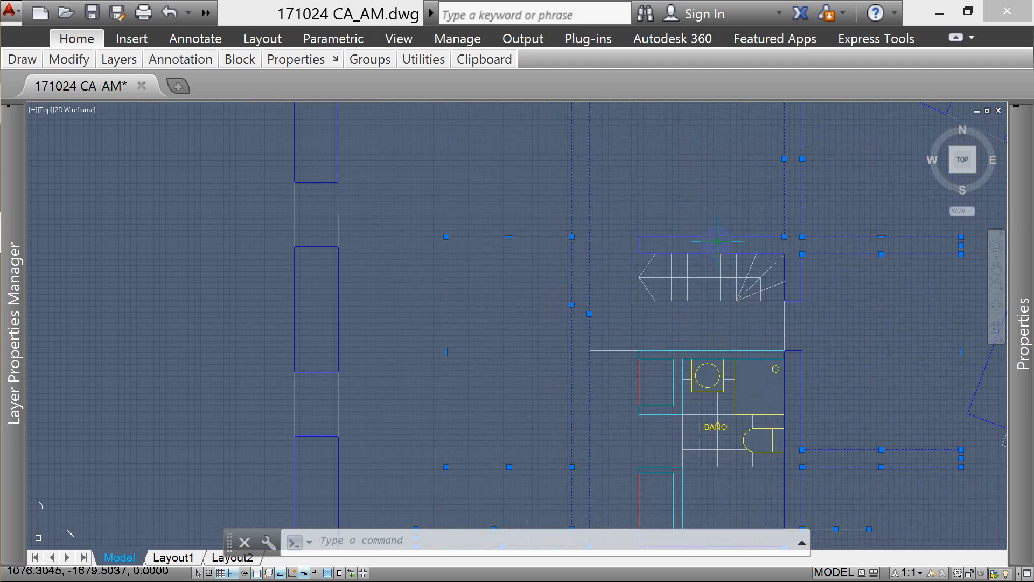
- Add the staircase and its adjoining wall segments to the selection, checking them against the ground floor reference
left_click(457, 194)
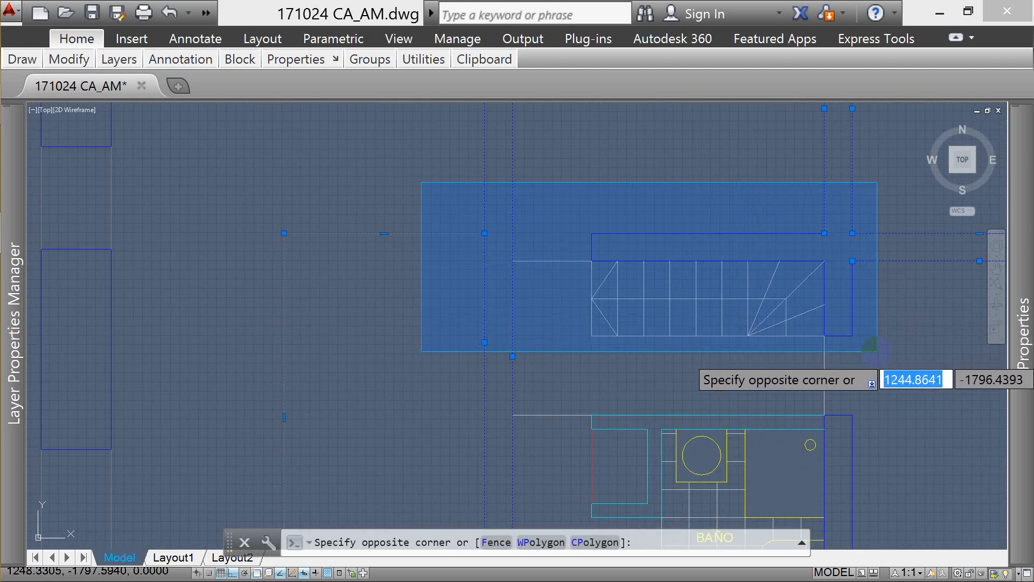
left_click(873, 356)
scroll(722, 264, "down", 5)
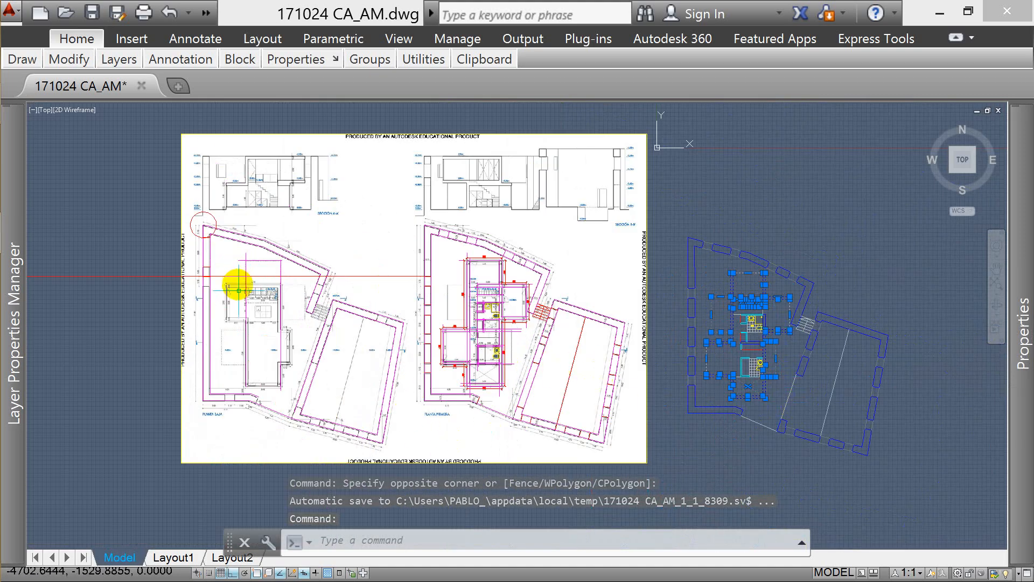
scroll(265, 296, "up", 3)
scroll(269, 292, "down", 1)
scroll(478, 282, "down", 4)
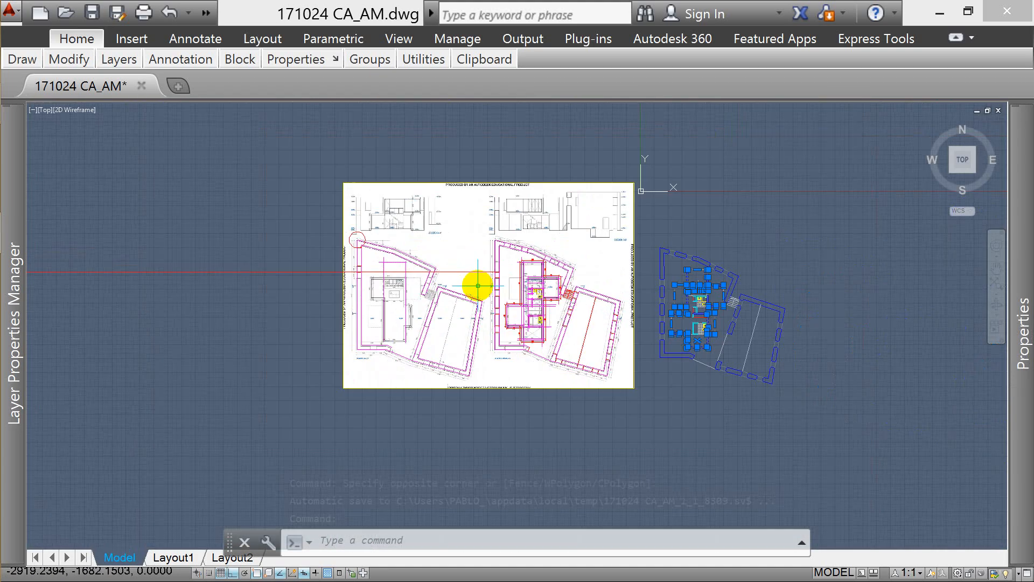
scroll(716, 307, "up", 3)
- Copy the selected walls, staircase and projection lines horizontally to the empty area left of the reference sheet
type("CO")
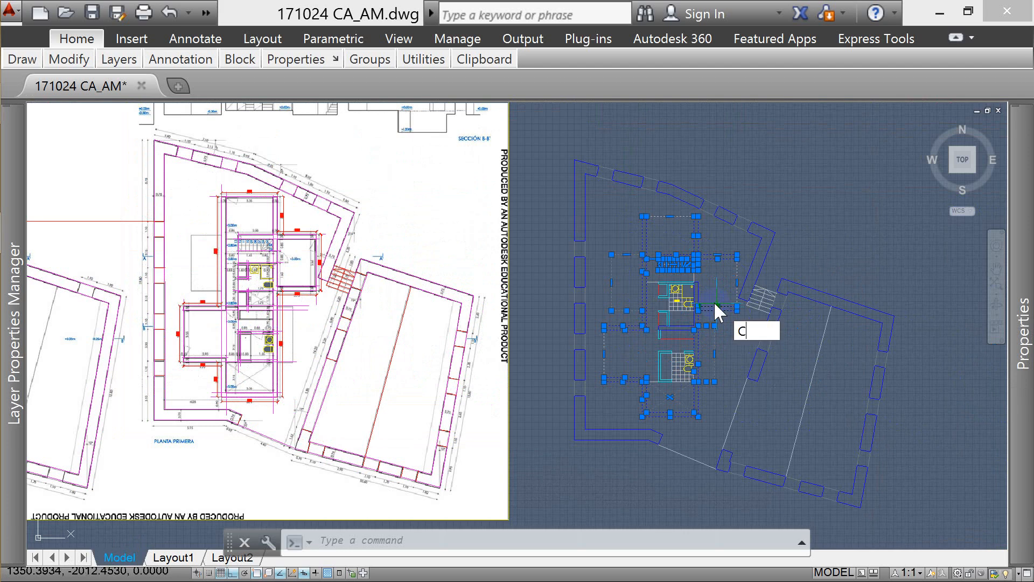
key("space")
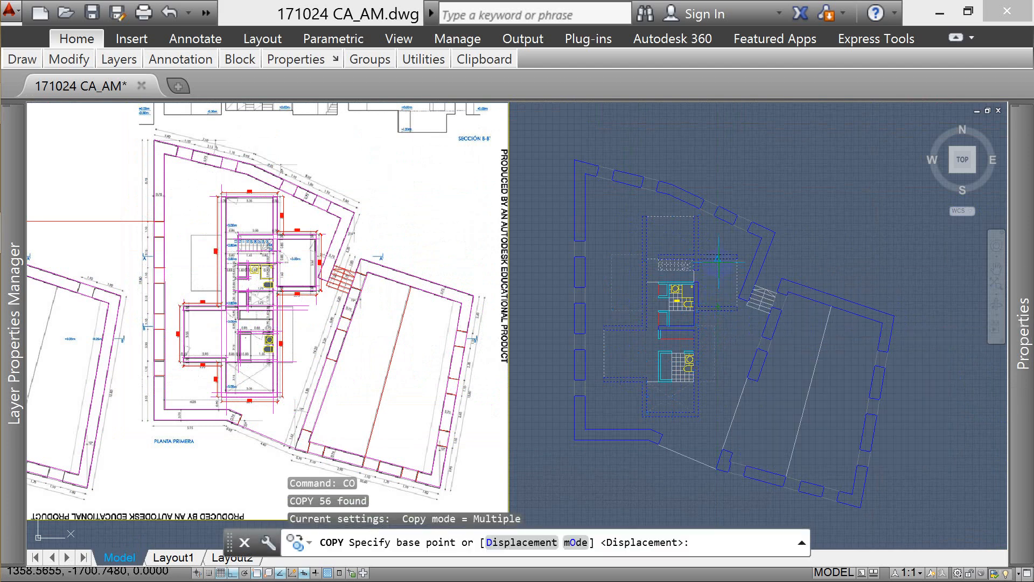
left_click(717, 254)
scroll(560, 333, "down", 8)
scroll(463, 336, "up", 8)
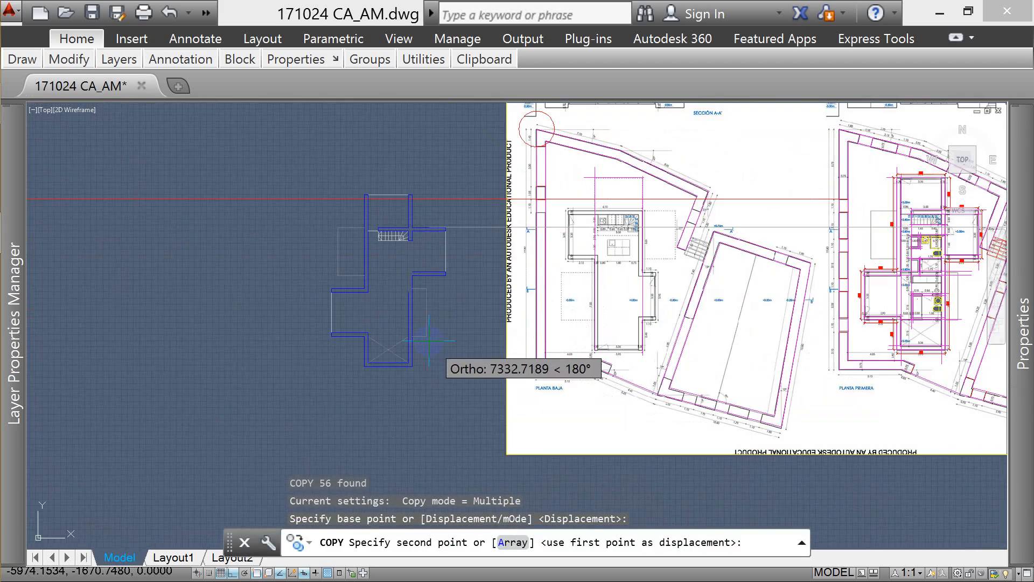
left_click(456, 346)
key("Escape")
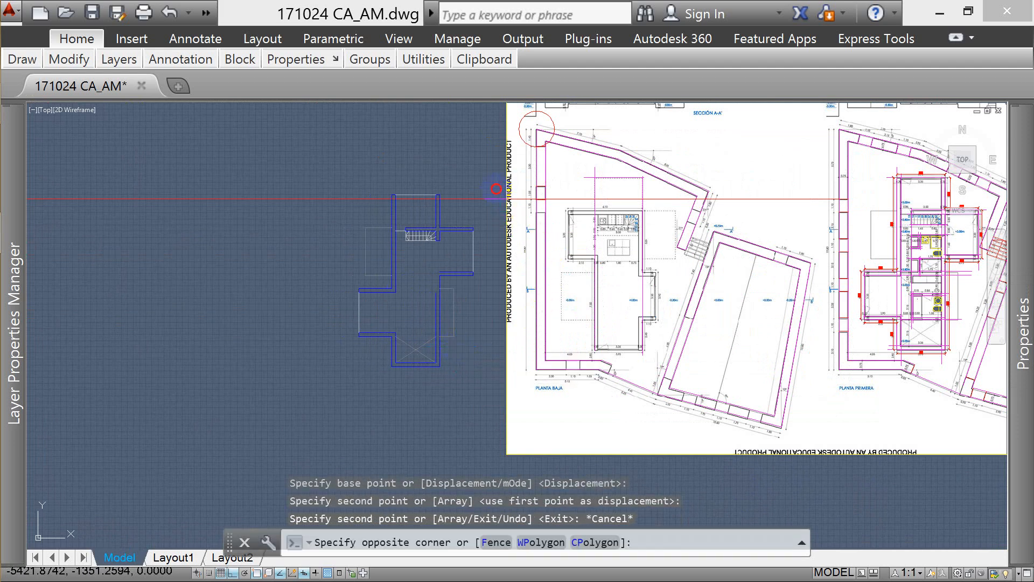
- Erase the long red horizontal line that crosses the copied plan and the reference sheet
left_click(485, 198)
type("E")
key("Return")
key("Escape")
scroll(487, 215, "up", 2)
key("Escape")
key("Escape")
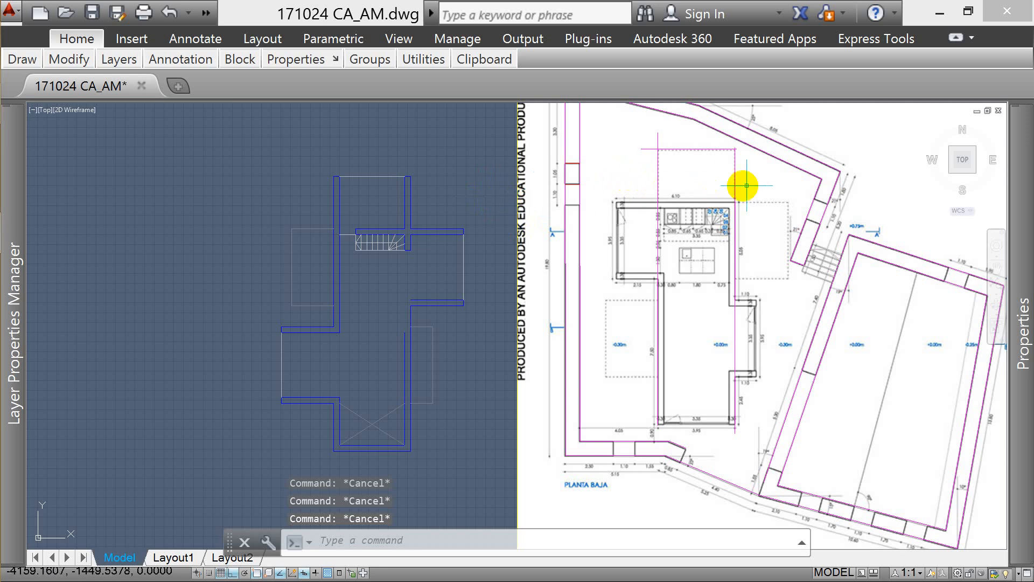
- Erase the two vertical lines of the short left wall beside the crossed void at the copied plan's lower end
scroll(731, 157, "up", 2)
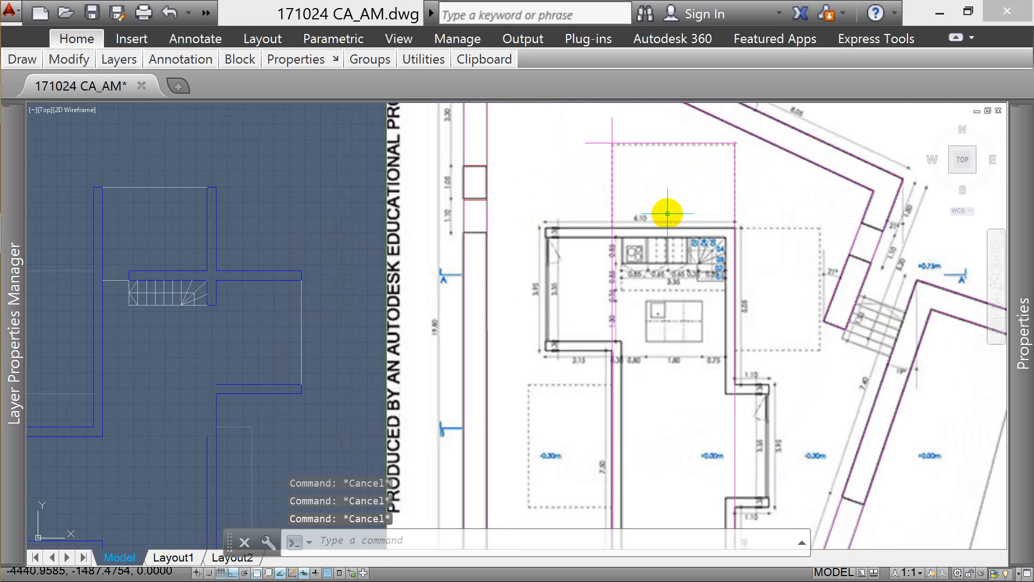
scroll(658, 193, "down", 2)
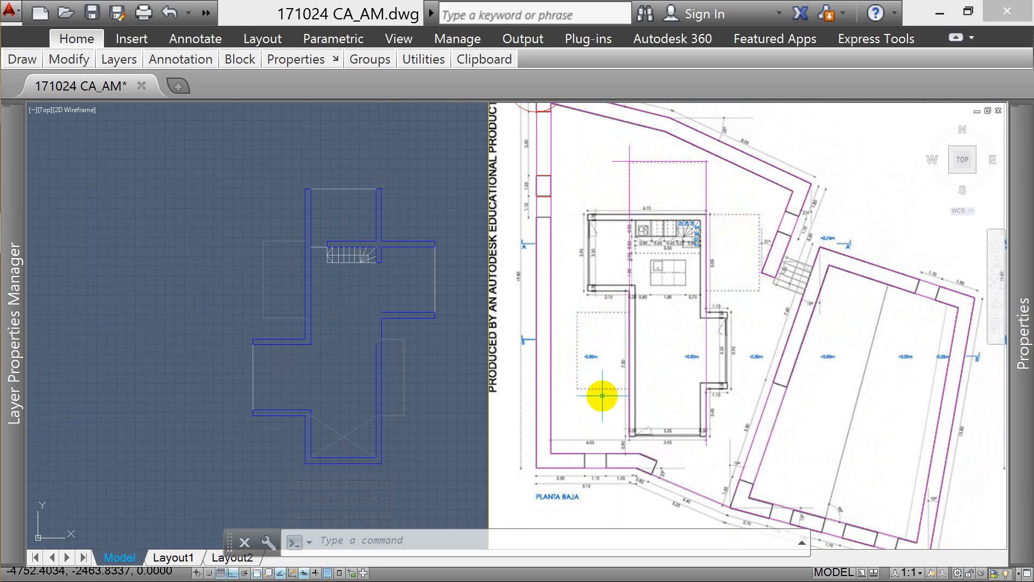
left_click(310, 352)
key("Escape")
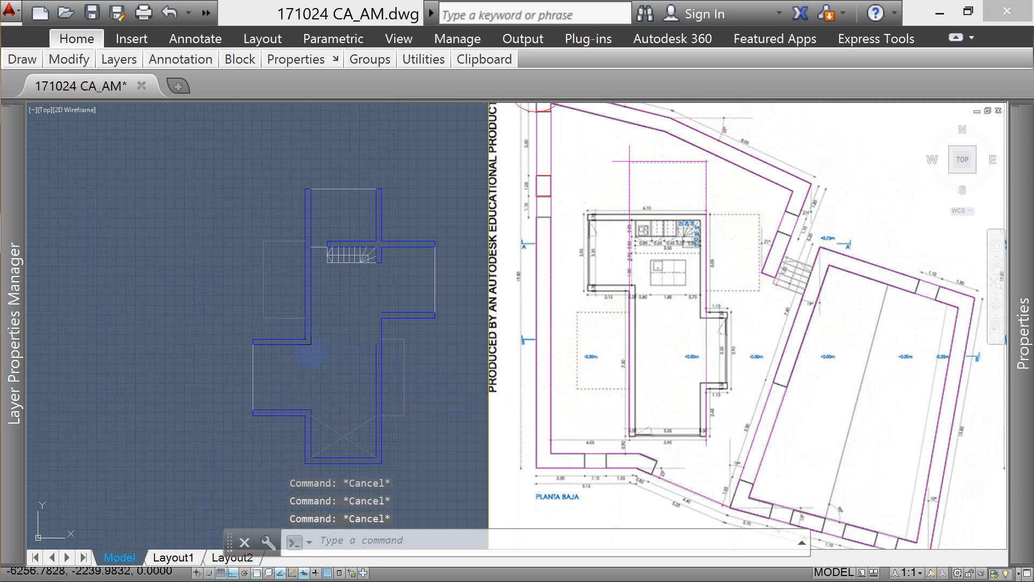
scroll(303, 422, "up", 6)
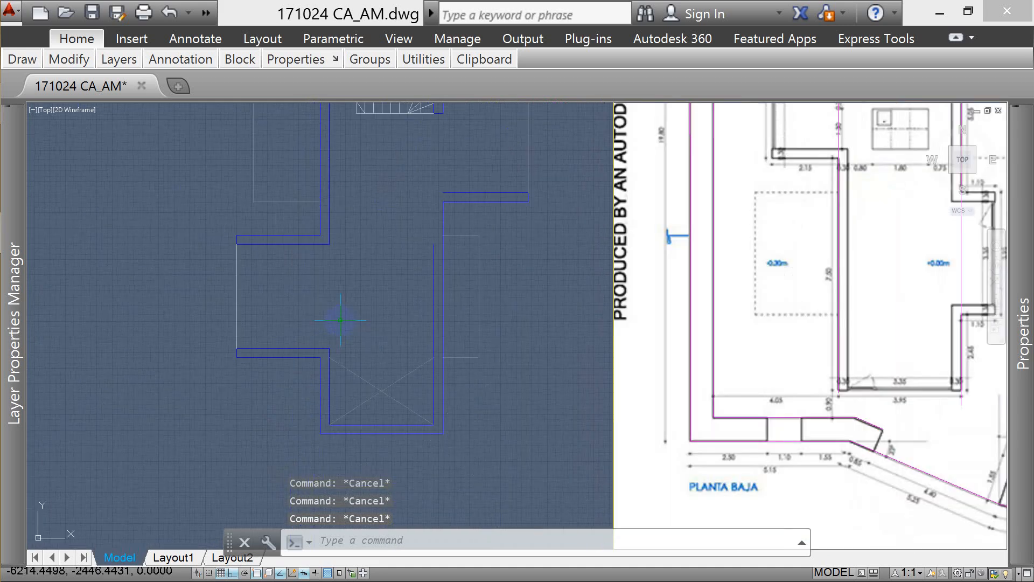
left_click(226, 399)
scroll(292, 272, "down", 4)
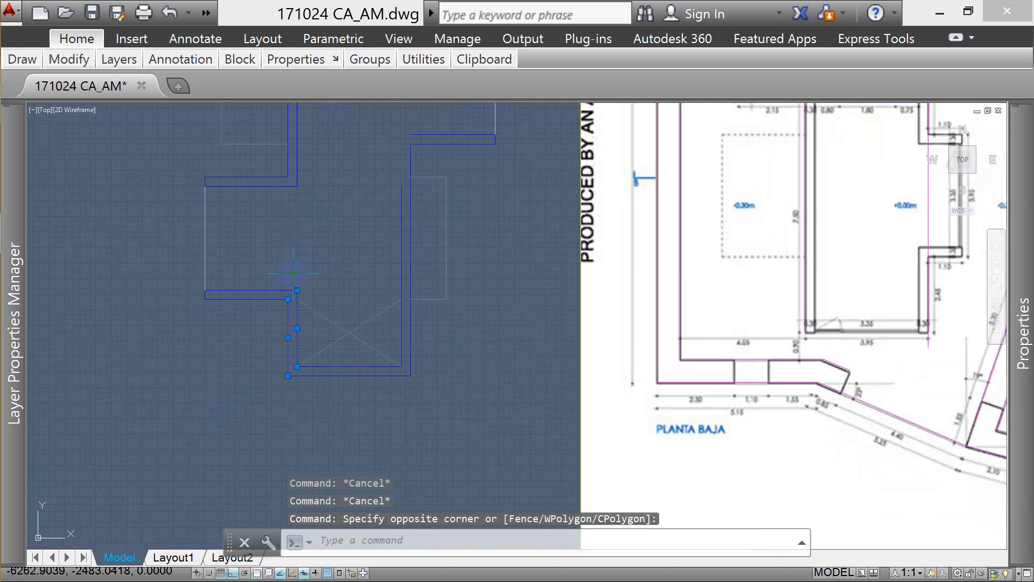
key("Delete")
key("Escape")
key("Escape")
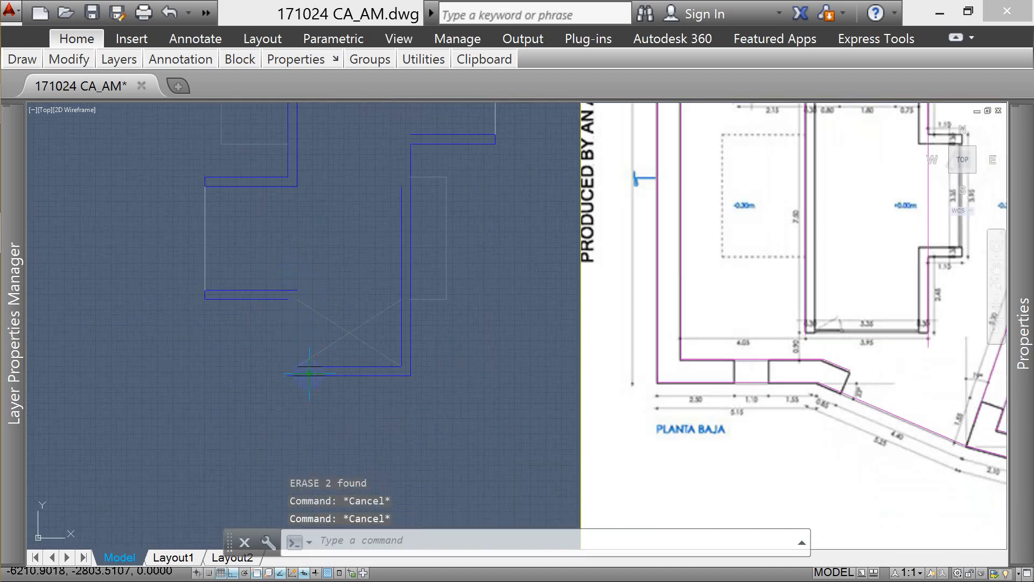
type("f")
key("Return")
type("R")
key("Return")
key("Escape")
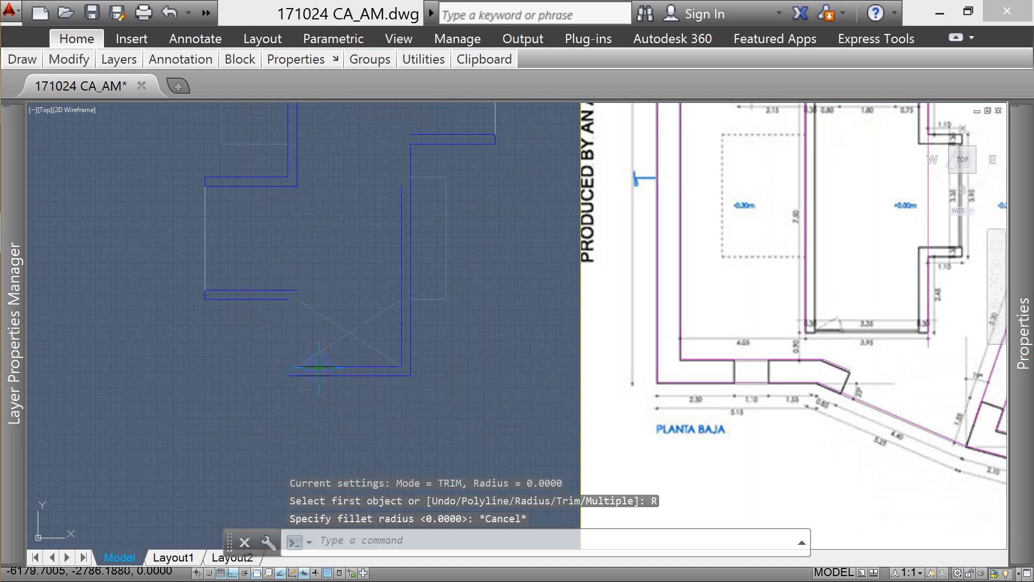
- Fillet the inner and outer lines of the lower wall with those of the left wall using radius 0
key("Return")
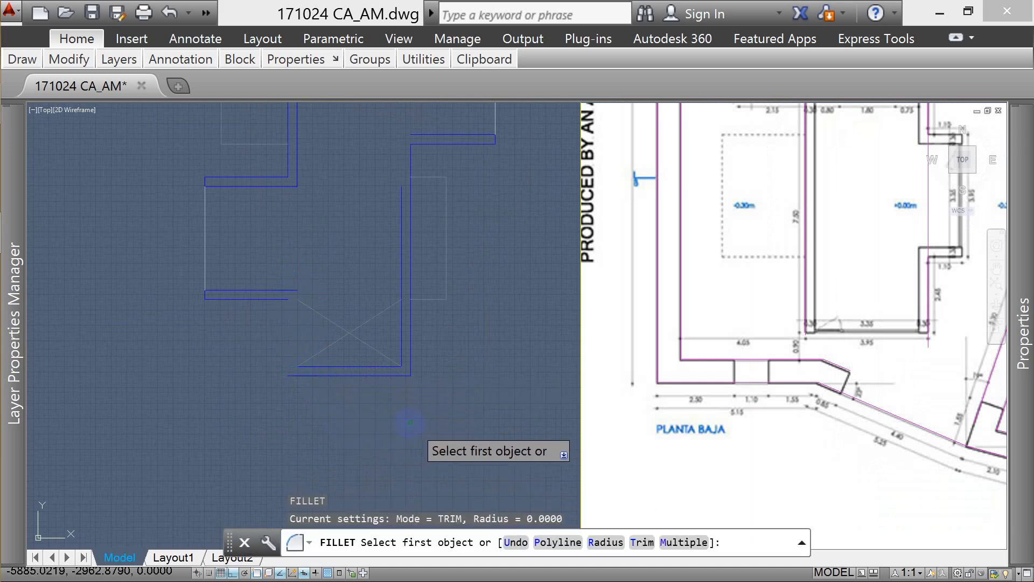
type("R")
key("Return")
type("0")
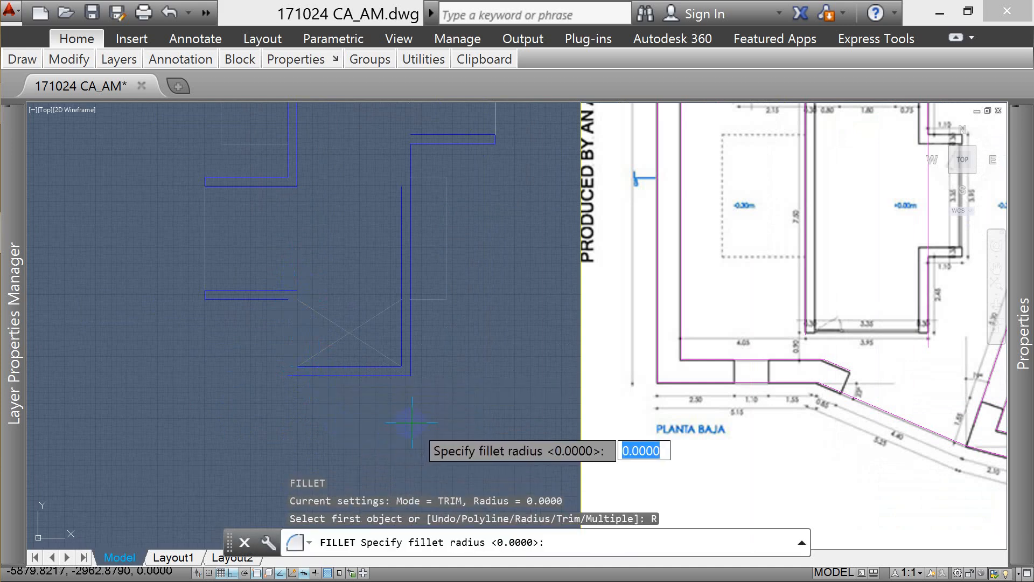
key("Return")
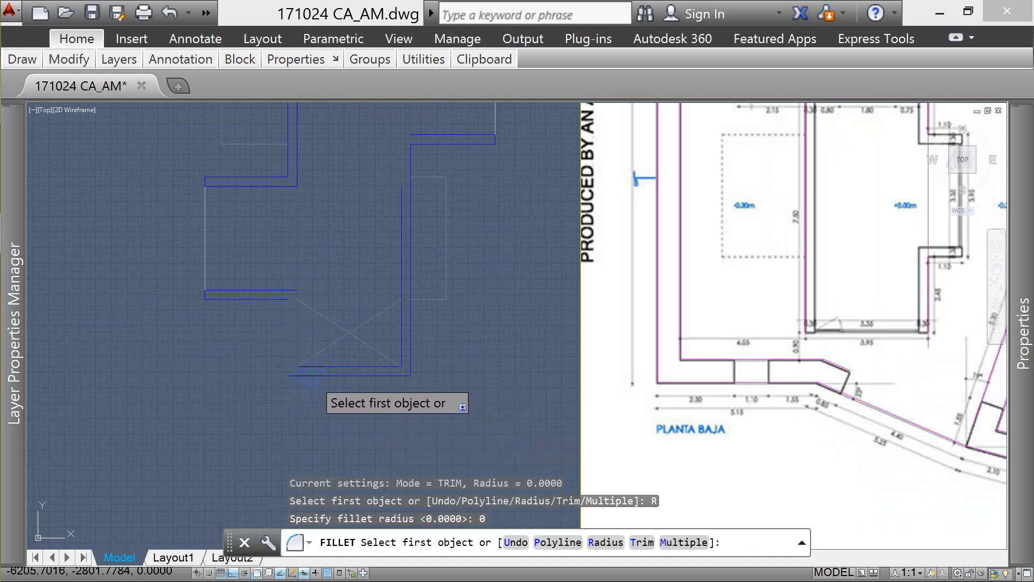
left_click(315, 367)
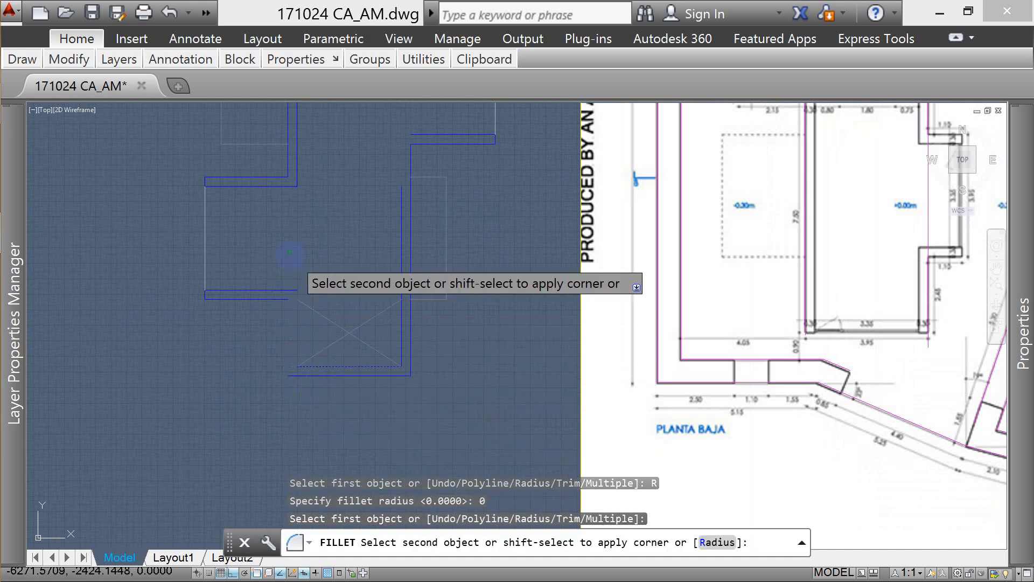
left_click(296, 170)
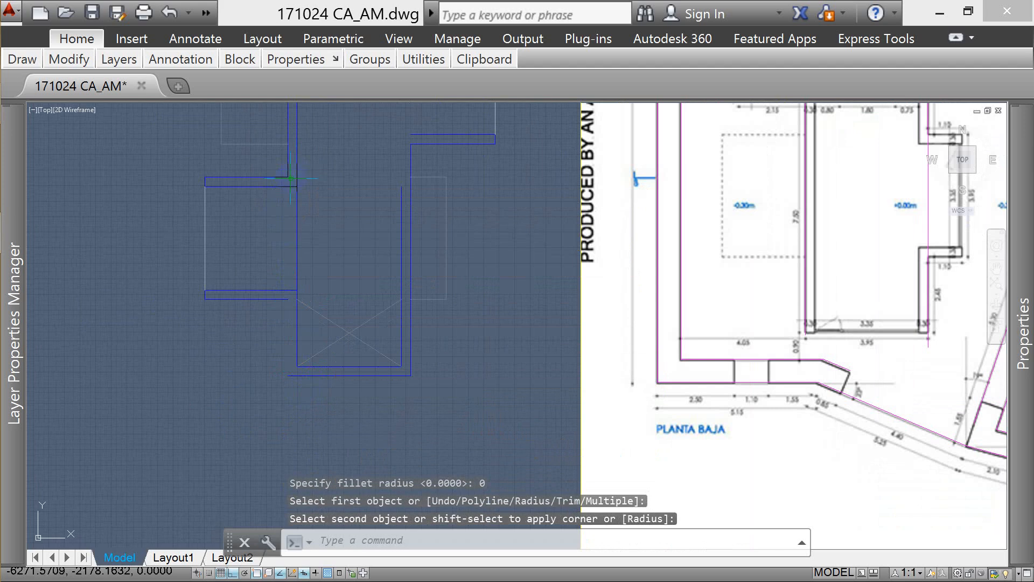
key("Return")
left_click(302, 375)
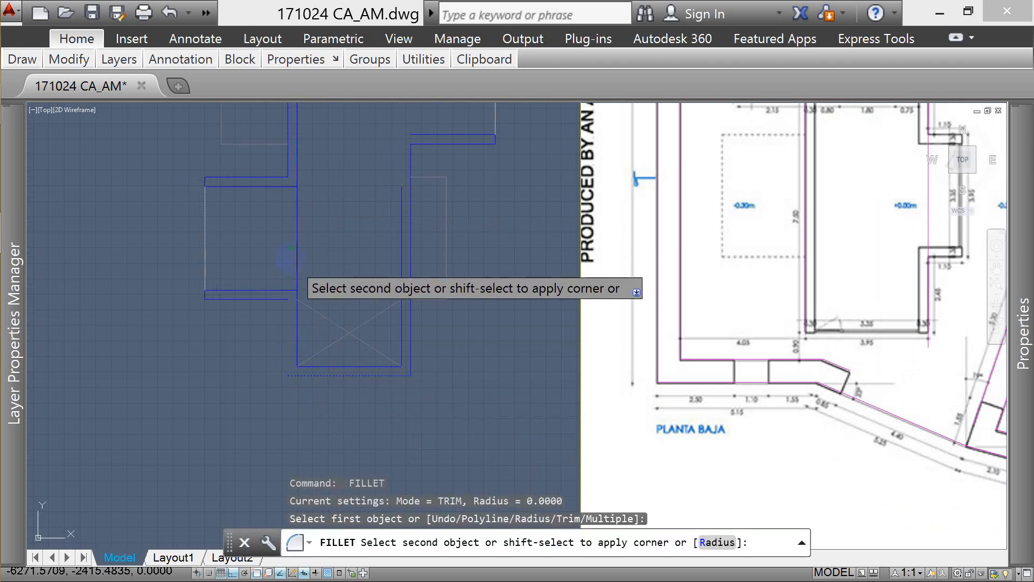
left_click(288, 164)
key("Escape")
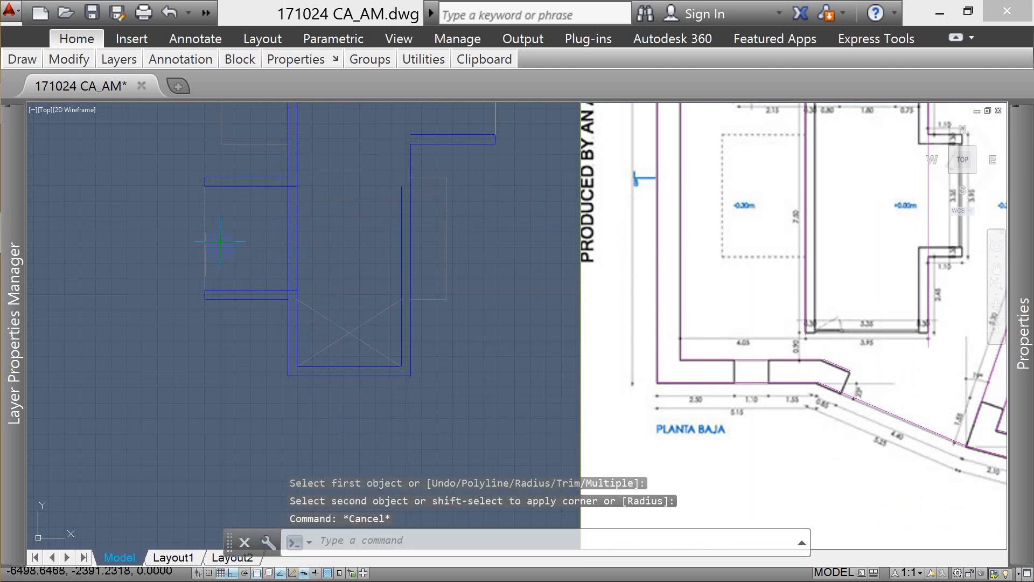
- Erase the two inner horizontal wall lines of the room projecting left from the copied plan
scroll(230, 176, "up", 2)
left_click(310, 185)
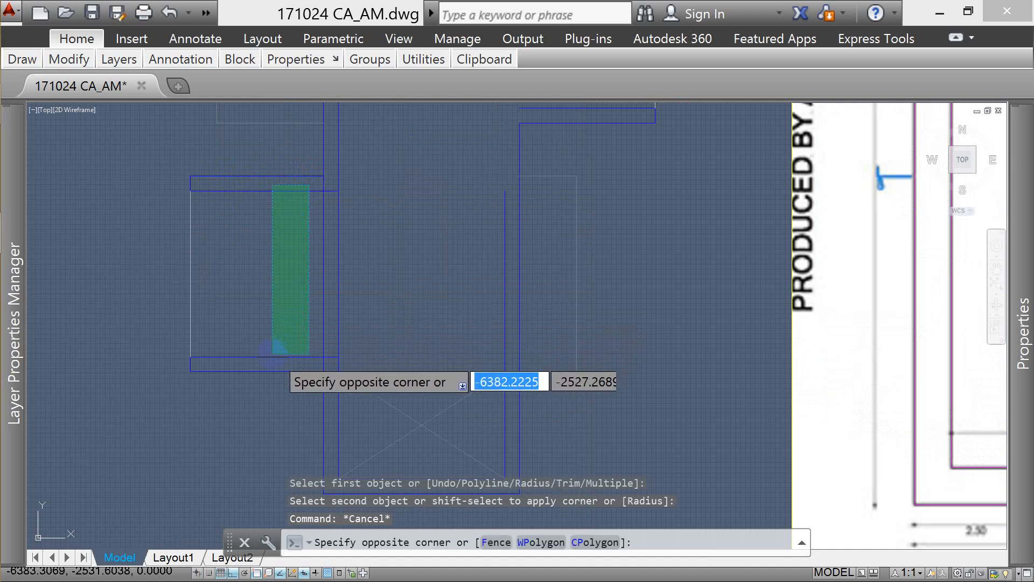
left_click(269, 360)
type("E")
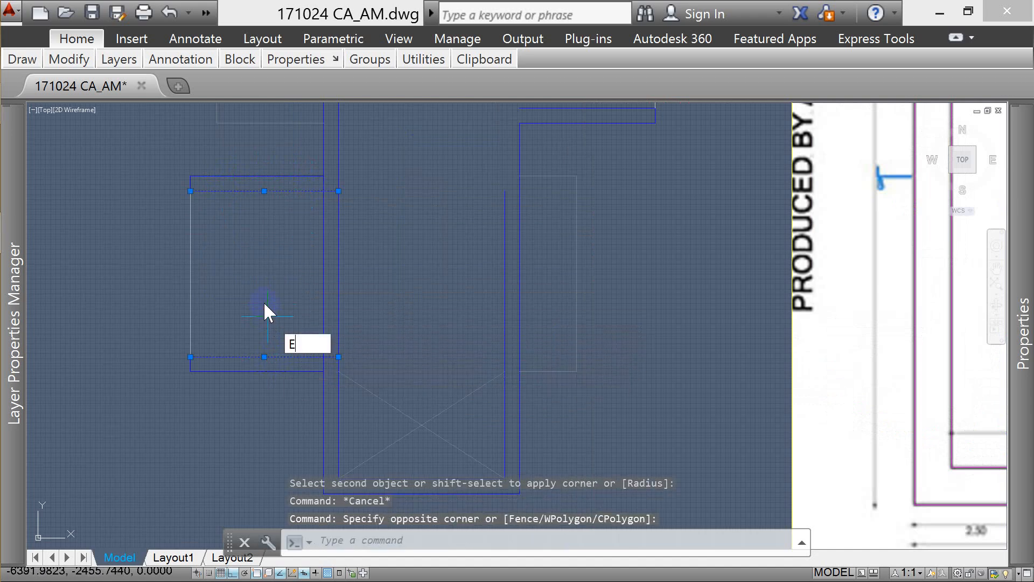
key("space")
type("EE")
key("space")
type("E")
key("space")
- Erase the short upper end line and the long white vertical line on the projecting room's left side
scroll(197, 184, "up", 2)
left_click(195, 183)
left_click(156, 184)
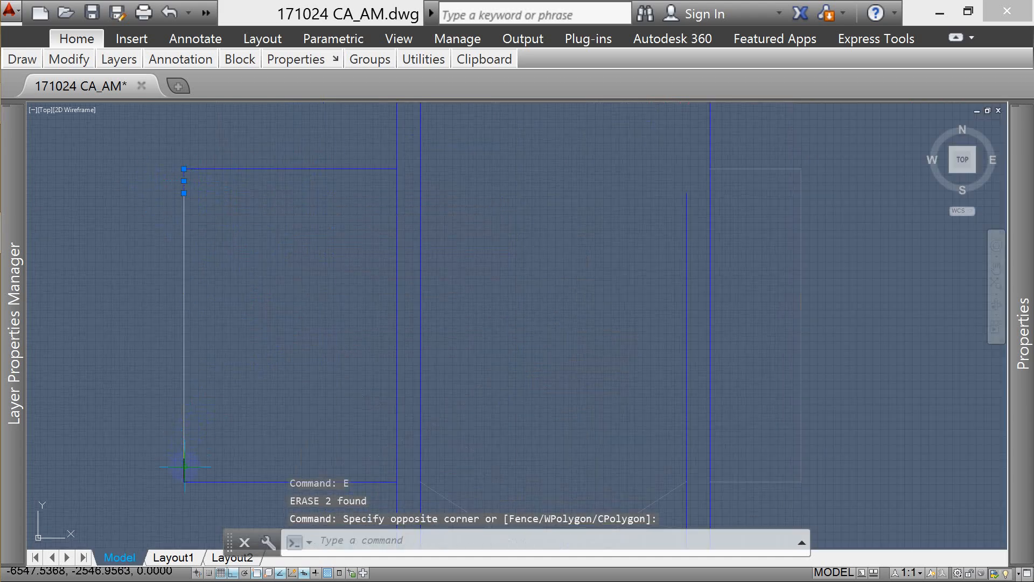
left_click(203, 412)
left_click(149, 355)
type("E")
key("space")
- Close the projecting room's left side by filleting the remaining short vertical line with the upper horizontal line at radius 0
key("Escape")
key("Escape")
type("F")
key("space")
type("R")
key("space")
type("0")
key("space")
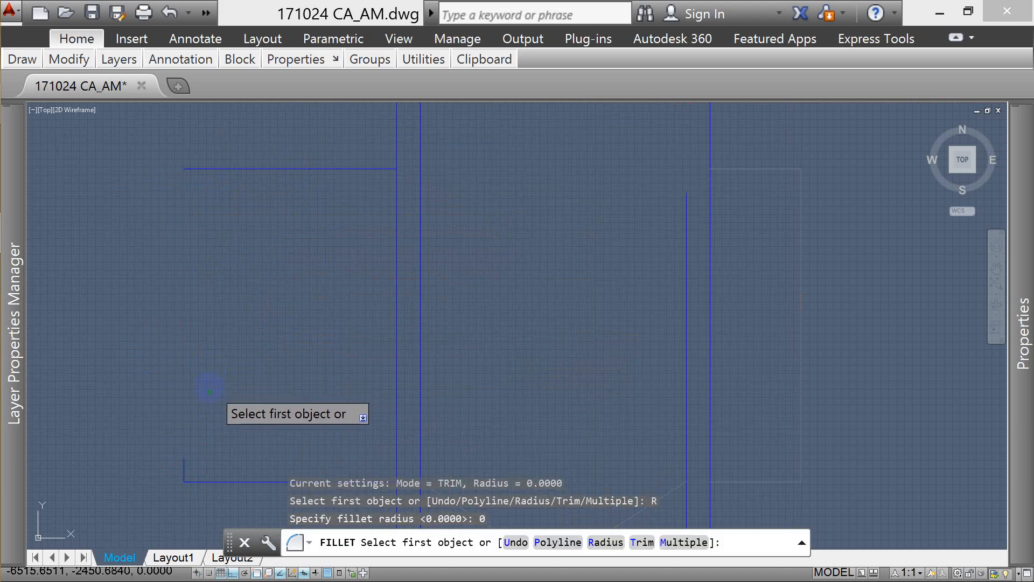
left_click(184, 461)
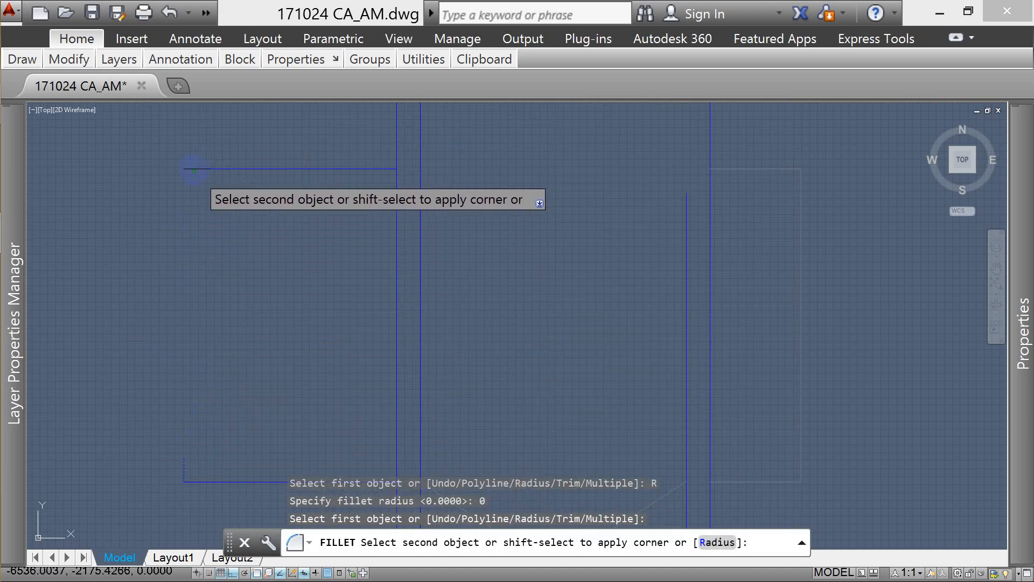
left_click(197, 168)
scroll(246, 282, "down", 10)
key("Escape")
key("Escape")
key("Escape")
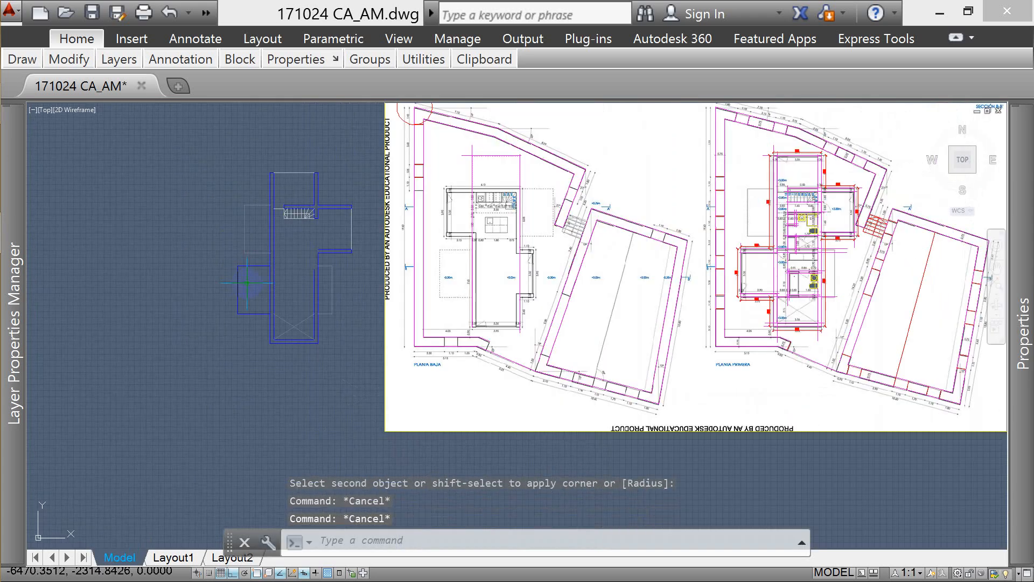
- Move the three lines of the left projecting outline to the A-PROY SUP layer
scroll(253, 250, "up", 4)
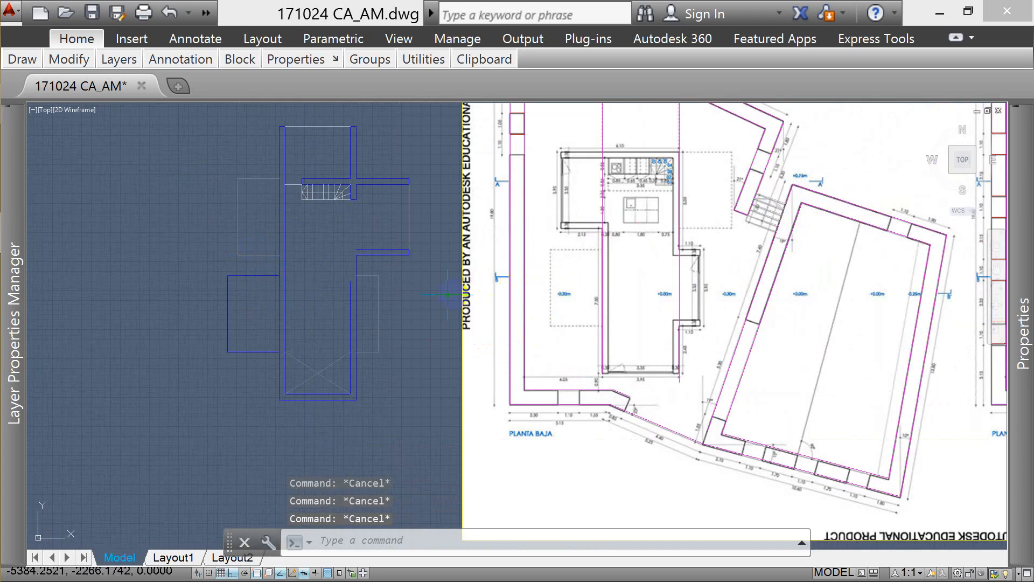
scroll(258, 283, "up", 2)
left_click(208, 350)
left_click(191, 435)
left_click(191, 435)
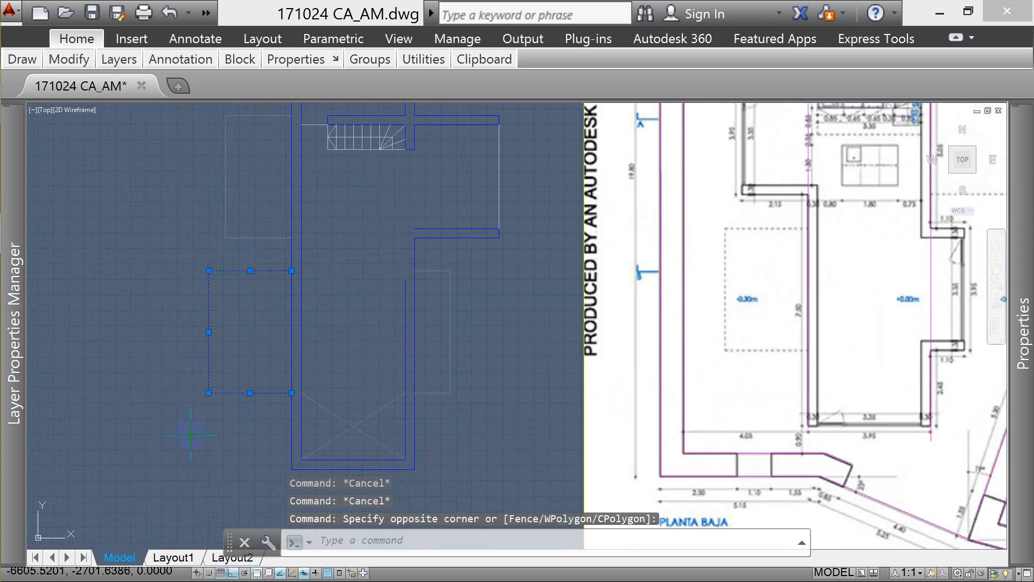
mouse_move(113, 65)
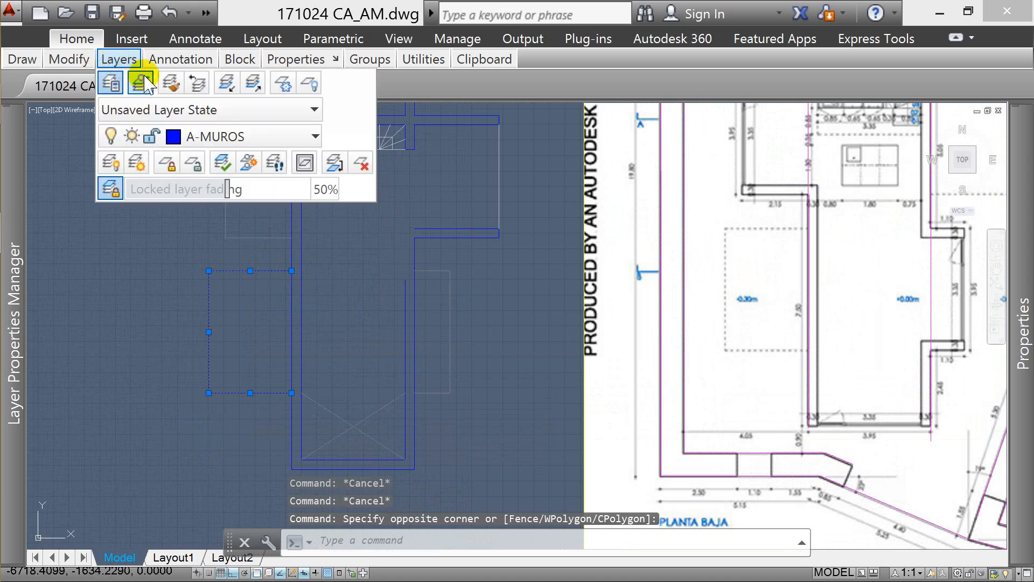
left_click(274, 134)
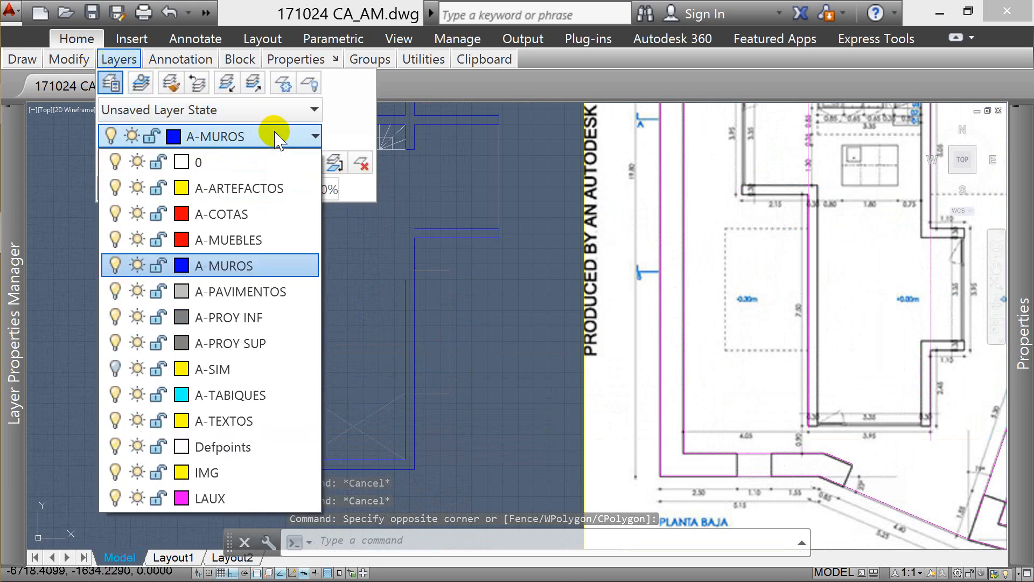
left_click(258, 344)
scroll(240, 269, "up", 4)
scroll(241, 269, "up", 5)
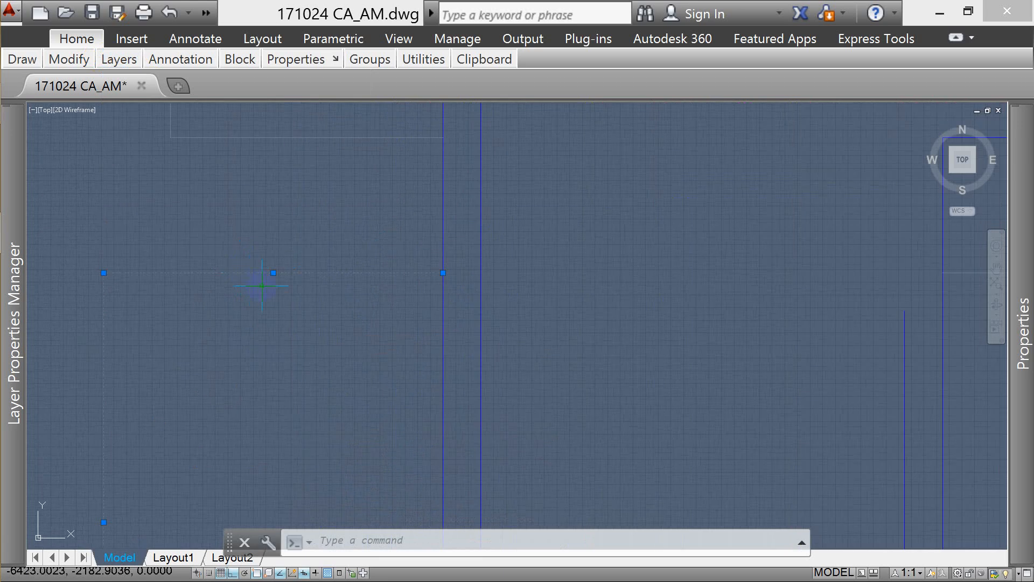
left_click(398, 227)
key("Escape")
- Examine how the left projecting outline's dashed linetype displays at different zoom levels
scroll(398, 227, "down", 4)
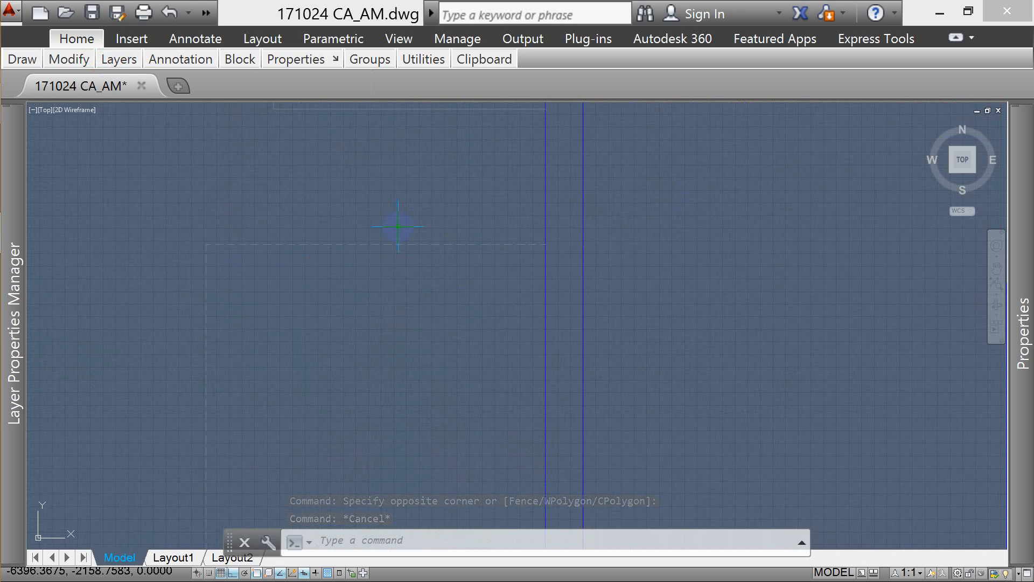
scroll(382, 216, "down", 3)
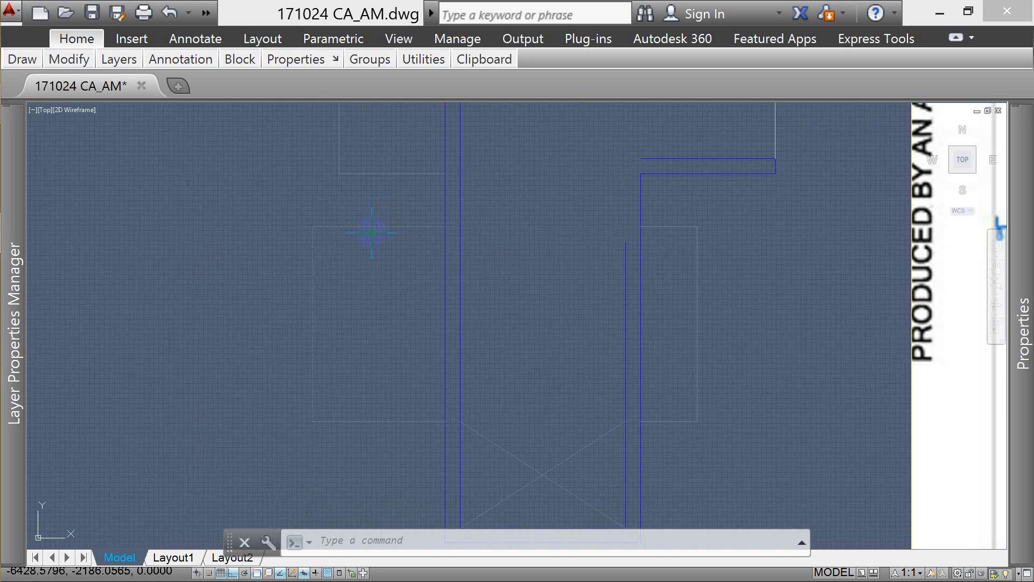
scroll(397, 222, "down", 1)
scroll(374, 240, "up", 2)
left_click(387, 184)
left_click(323, 238)
scroll(338, 177, "up", 1)
key("Escape")
scroll(508, 199, "up", 2)
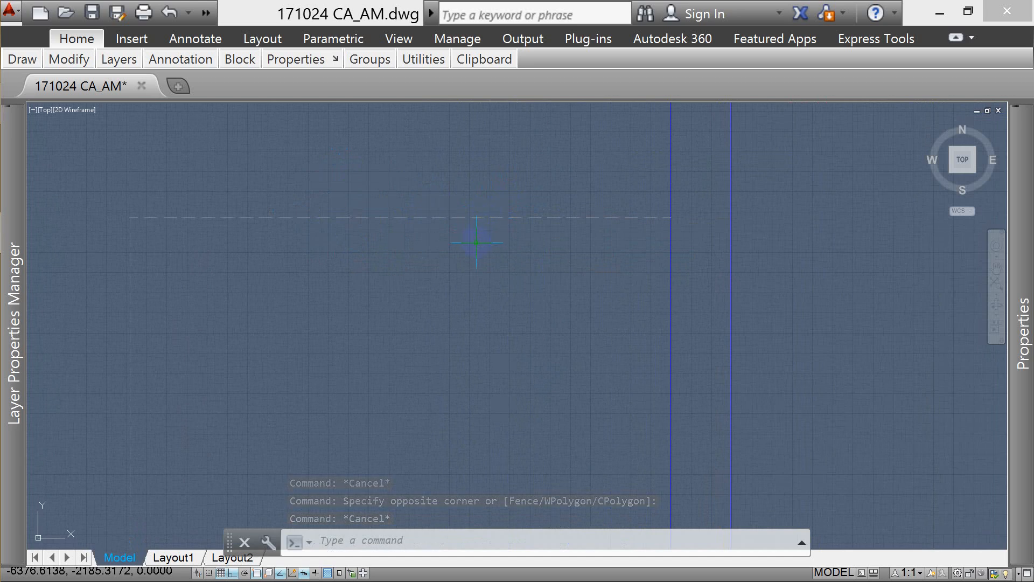
left_click(515, 204)
left_click(487, 267)
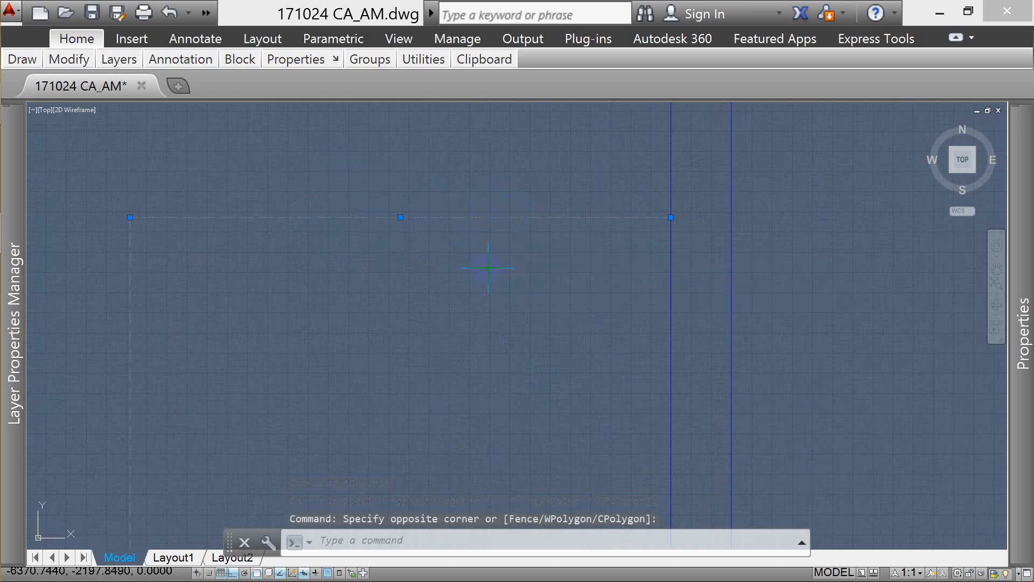
key("Escape")
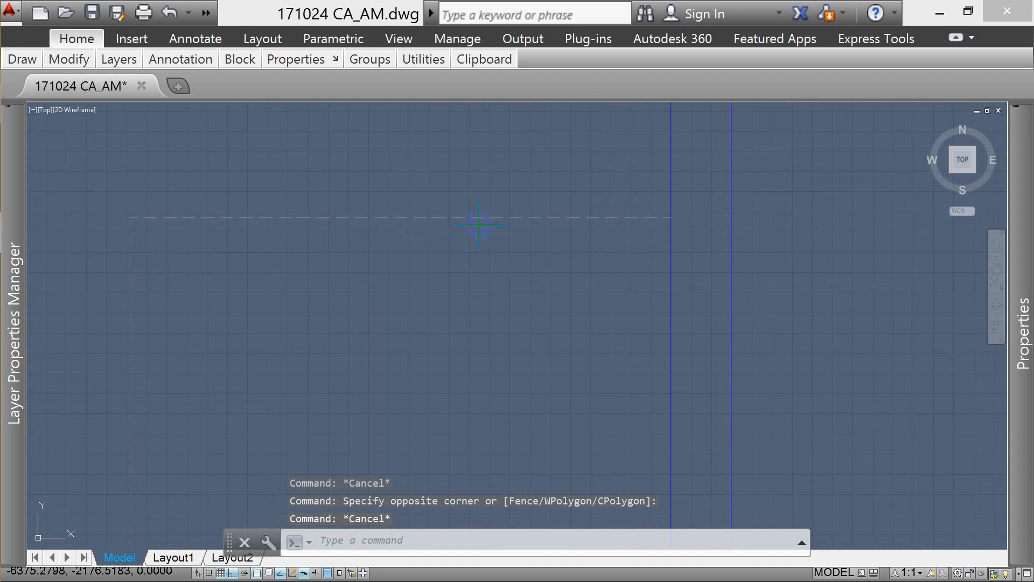
- Try a linetype scale of 6 on the left outline's upper line and settle on 4
left_click(495, 198)
left_click(431, 279)
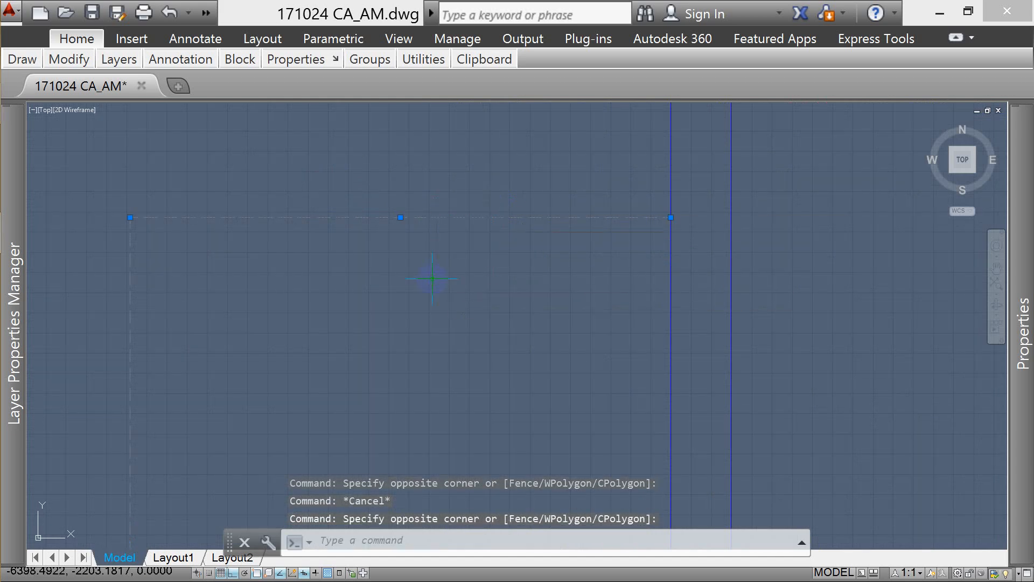
mouse_move(1022, 291)
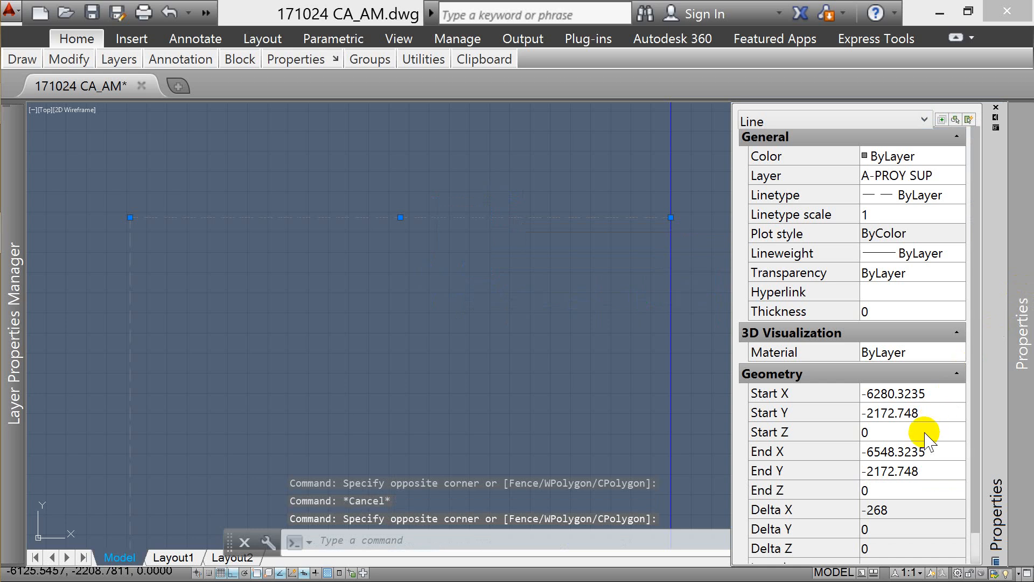
left_click(885, 214)
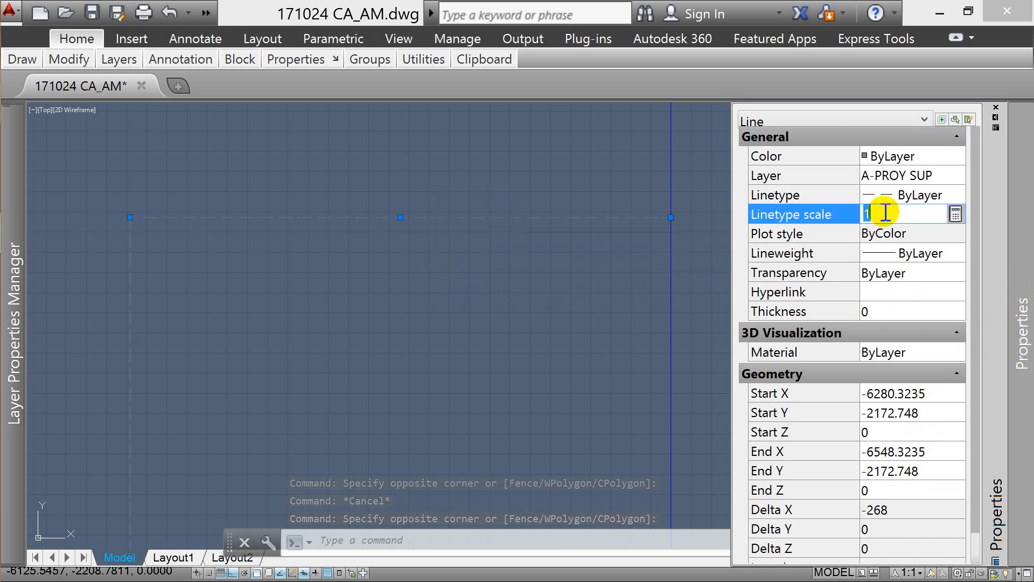
key("Return")
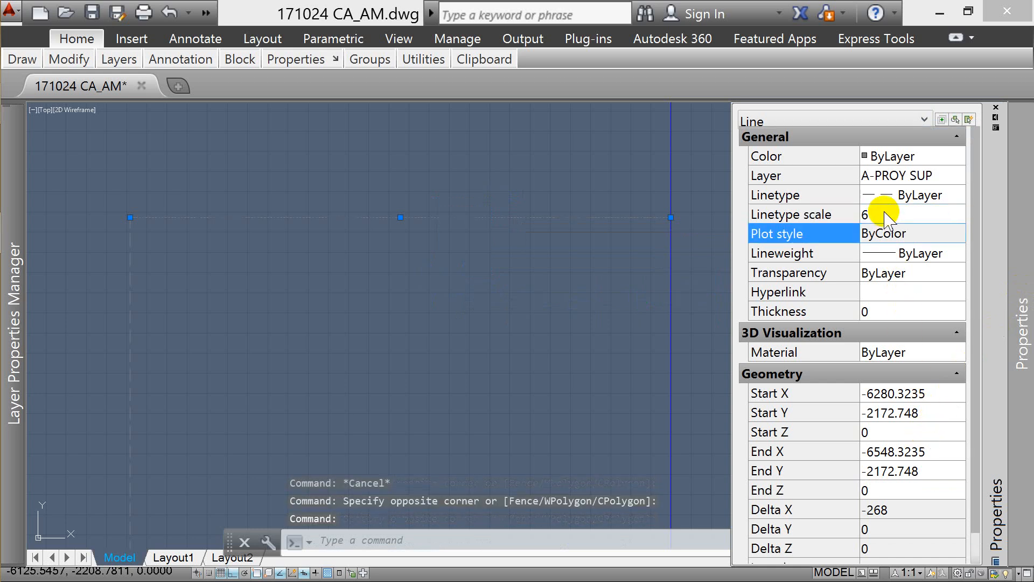
left_click(885, 214)
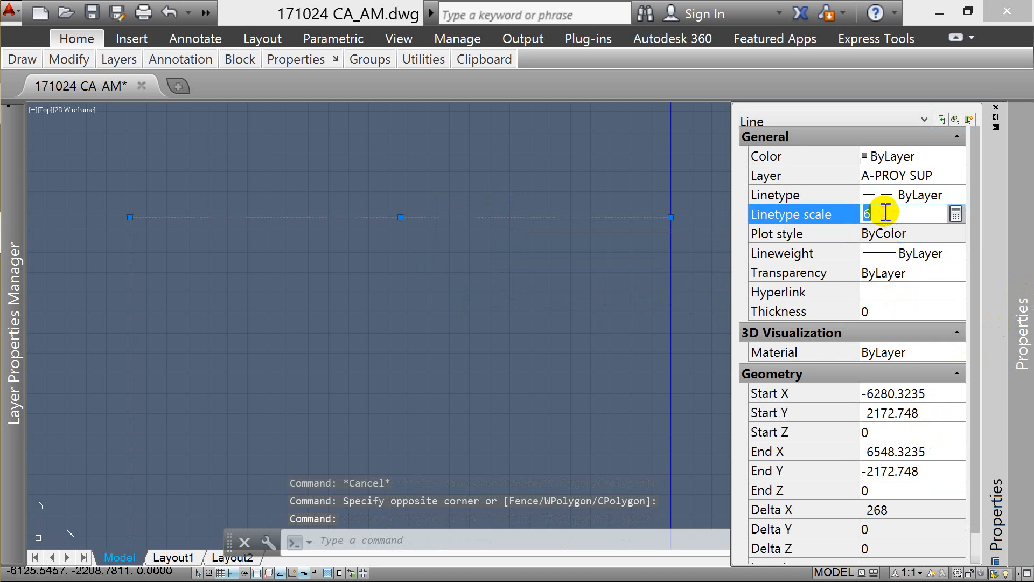
type("4")
key("Return")
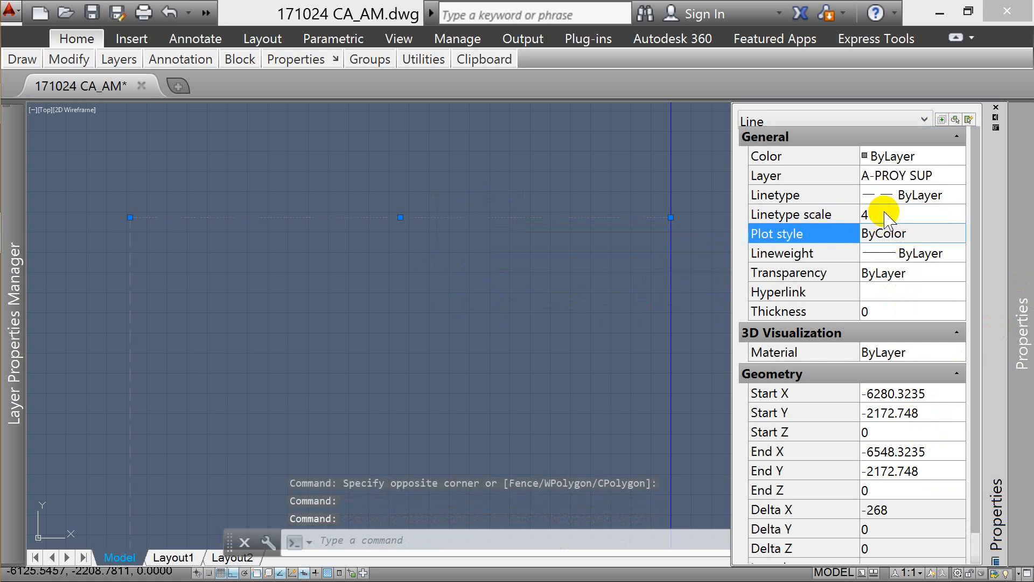
key("Escape")
key("Escape")
key("ctrl+1")
- Match the properties of the upper outline line onto the left outline's vertical and lower lines
type("ma")
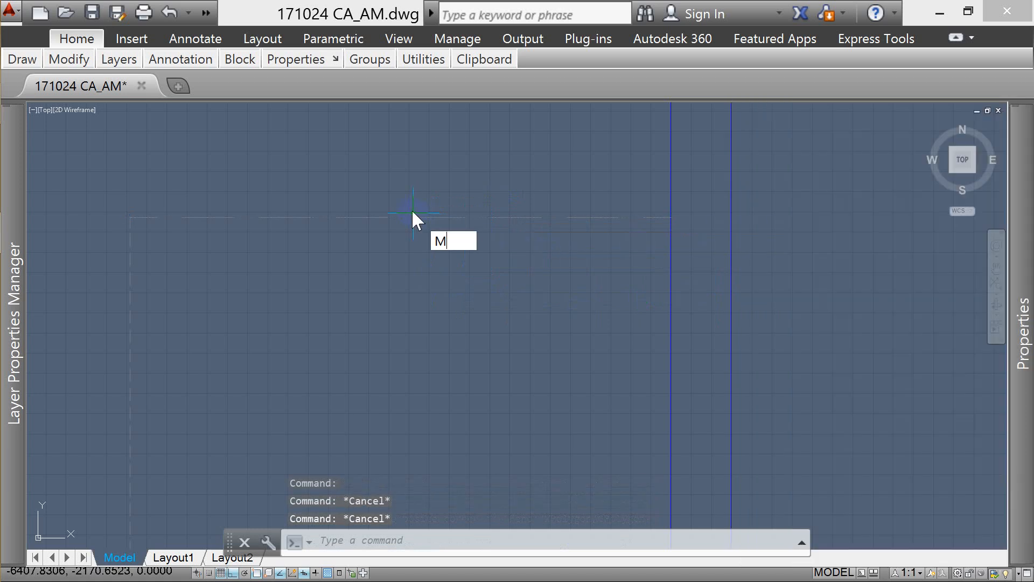
key("Return")
left_click(369, 216)
scroll(381, 202, "down", 4)
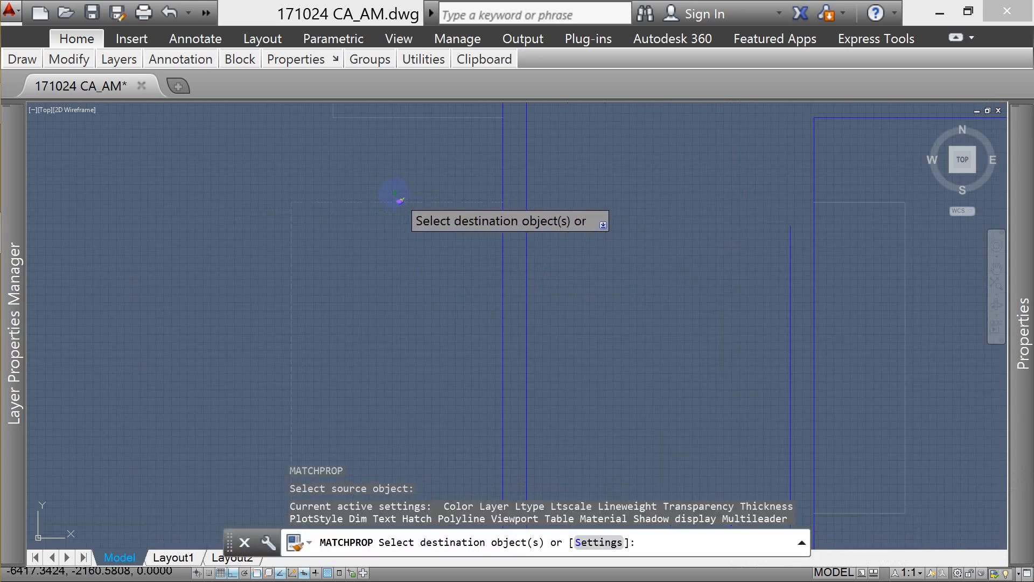
left_click(357, 171)
scroll(350, 173, "down", 5)
left_click(309, 339)
scroll(355, 302, "up", 5)
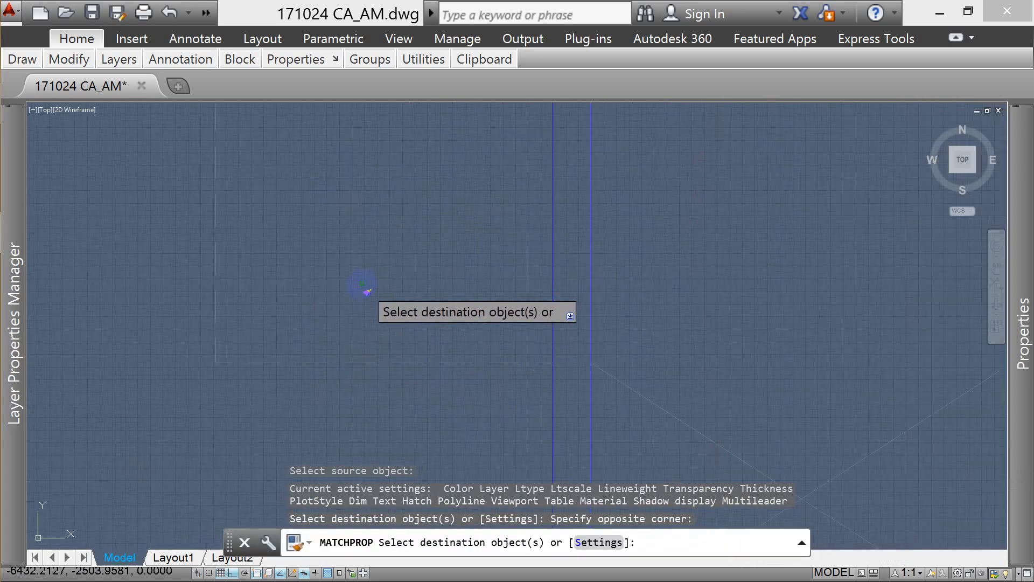
key("Escape")
- Inspect the crossed diagonals at the plan's lower end and compare that area with the PLANTA BAJA reference
scroll(392, 287, "down", 2)
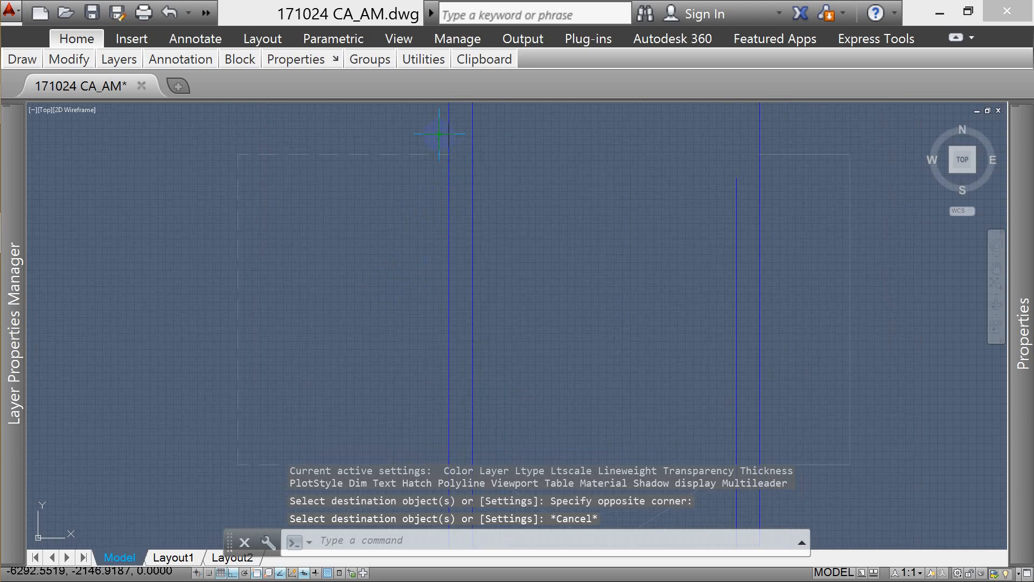
scroll(356, 174, "down", 5)
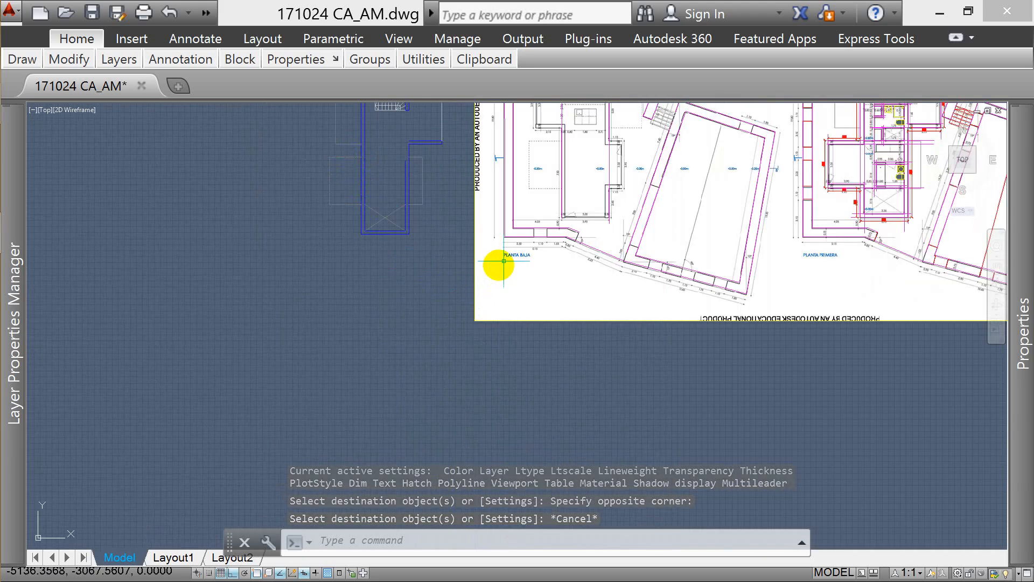
key("Escape")
scroll(386, 205, "up", 6)
left_click(388, 204)
left_click(359, 281)
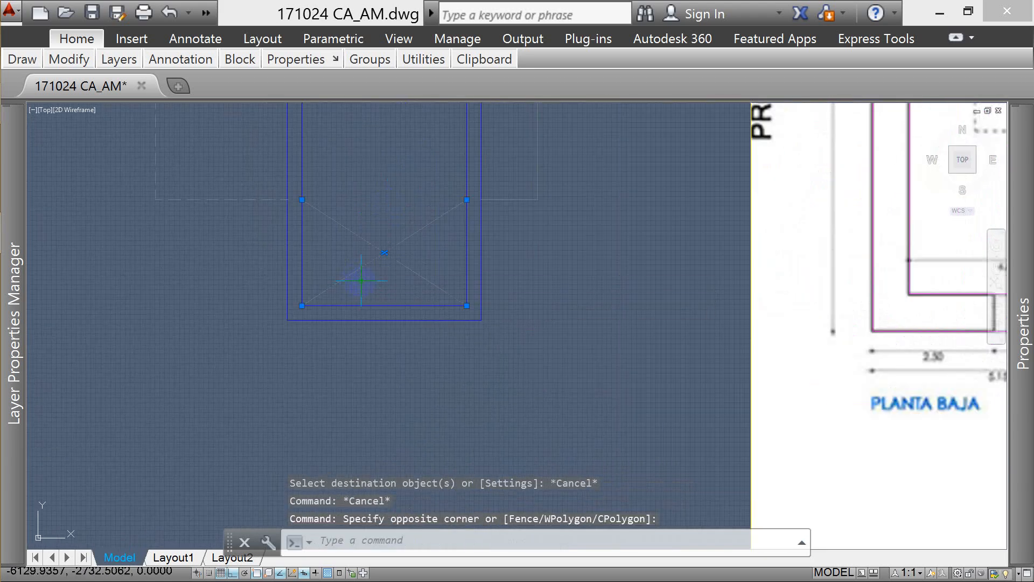
scroll(361, 280, "down", 6)
key("Escape")
key("Escape")
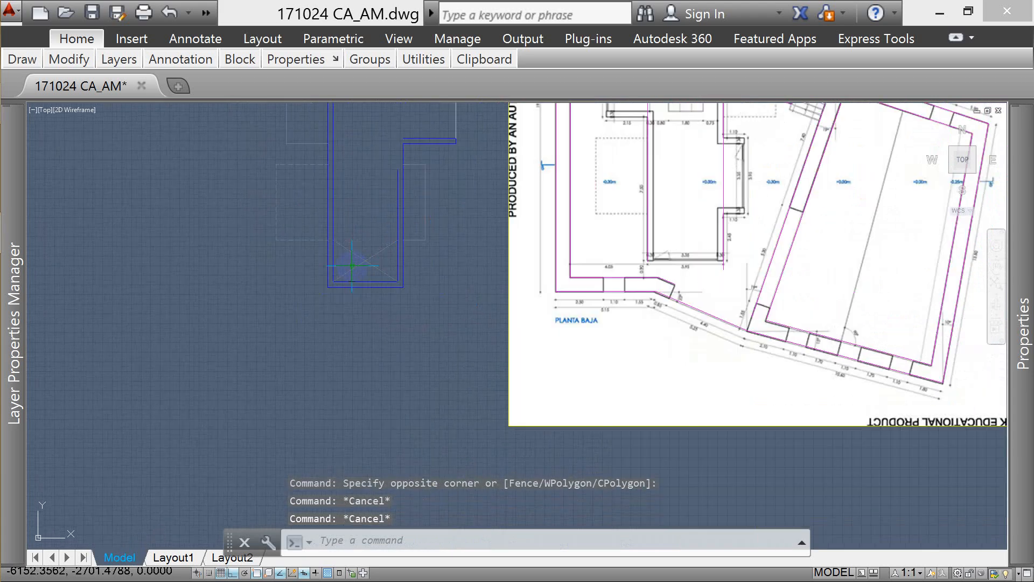
- Draw a horizontal polyline between the inner wall faces along the upper edge of the crossed rectangle
scroll(351, 266, "up", 5)
type("pline")
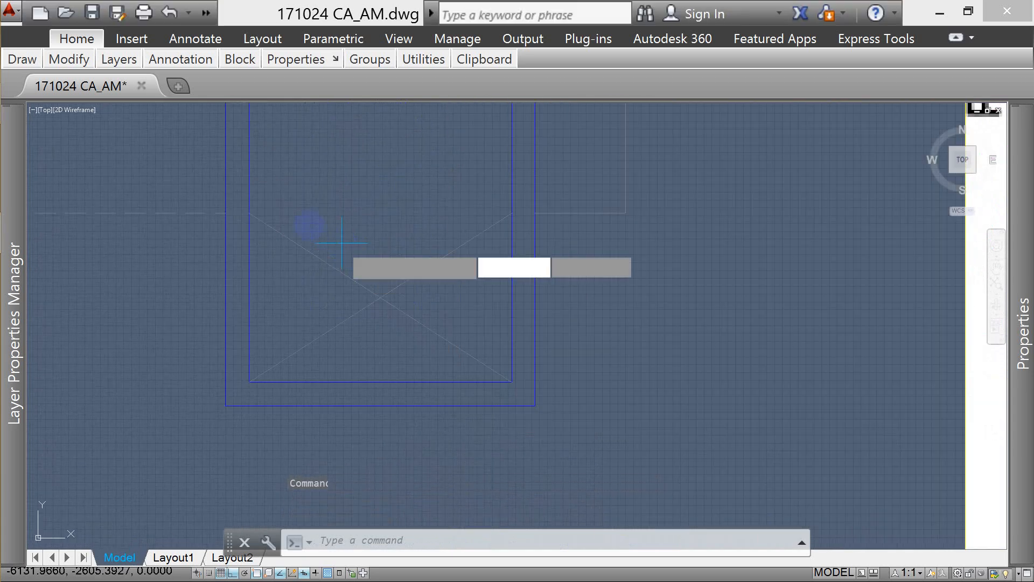
key("Return")
left_click(248, 213)
left_click(479, 213)
key("Escape")
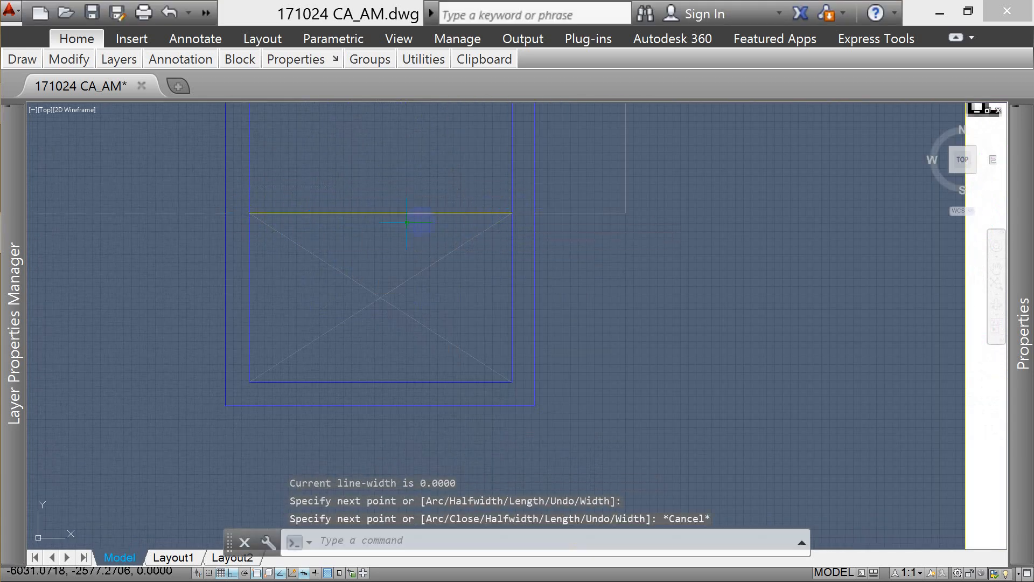
- Compare the crossed area's upper edge with the same zone in the PLANTA PRIMERA and PLANTA BAJA references
scroll(334, 245, "down", 5)
scroll(628, 249, "up", 8)
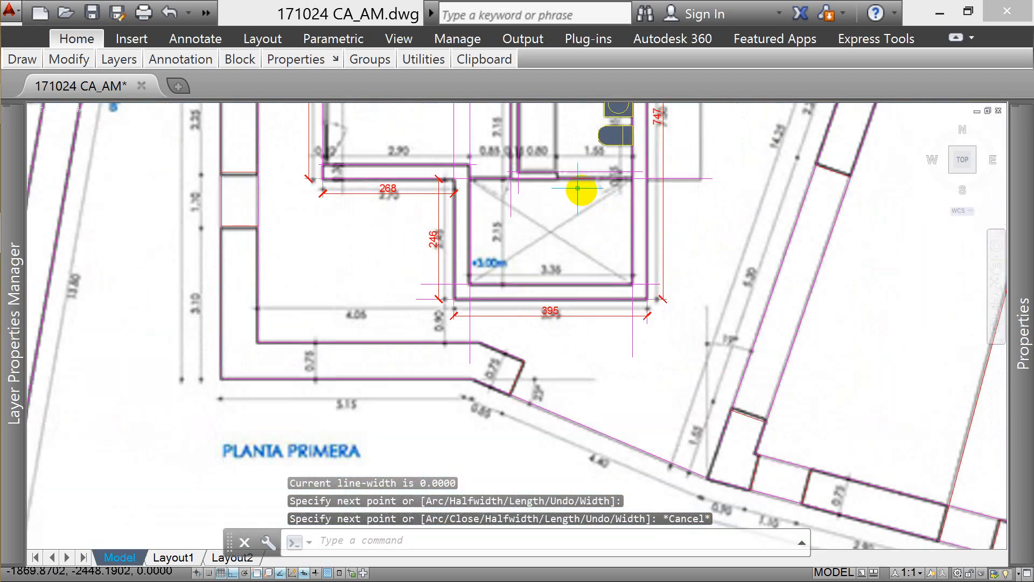
scroll(614, 213, "down", 8)
scroll(310, 211, "up", 2)
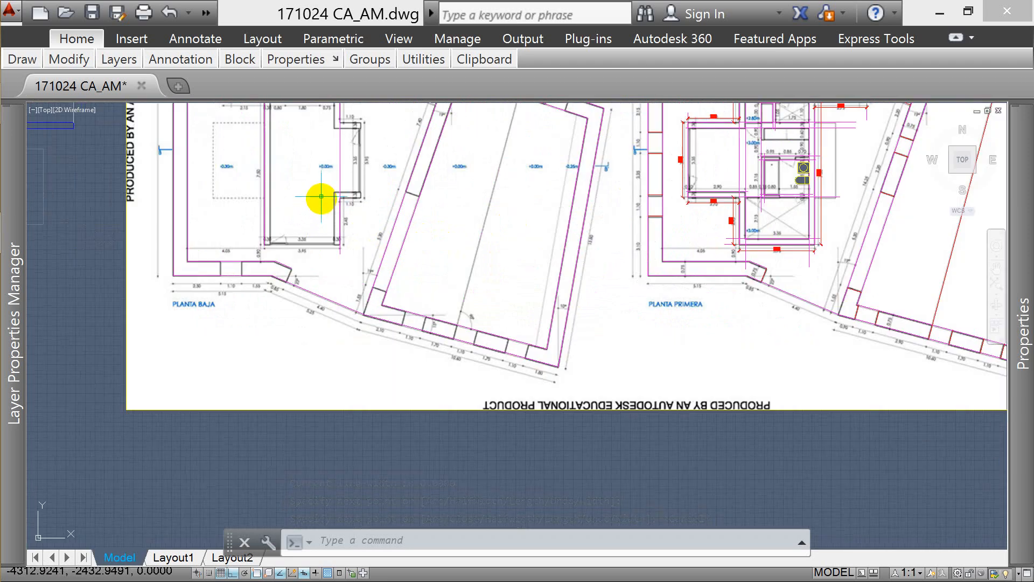
scroll(280, 210, "up", 3)
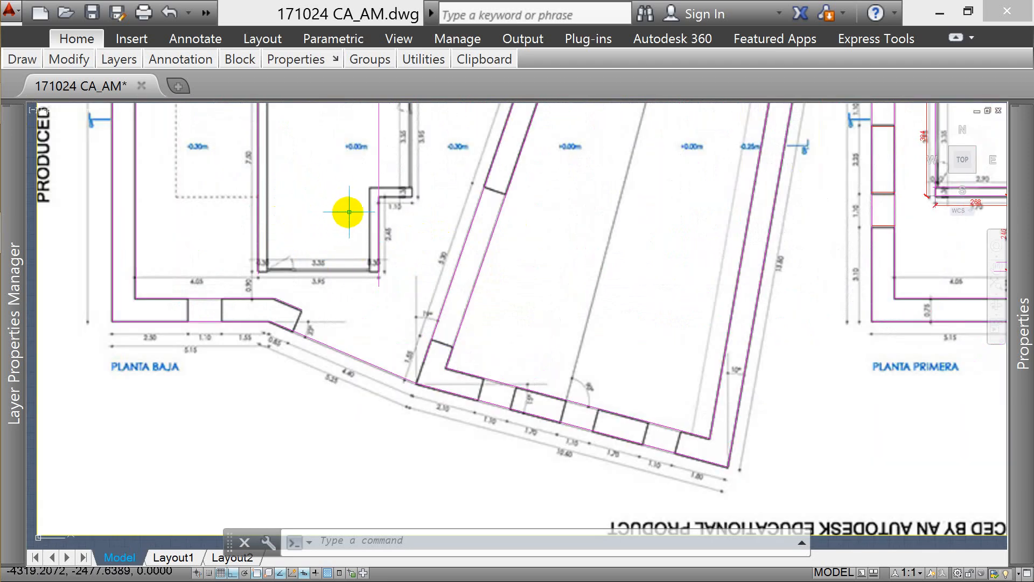
scroll(350, 216, "down", 3)
scroll(824, 219, "up", 3)
scroll(826, 220, "down", 5)
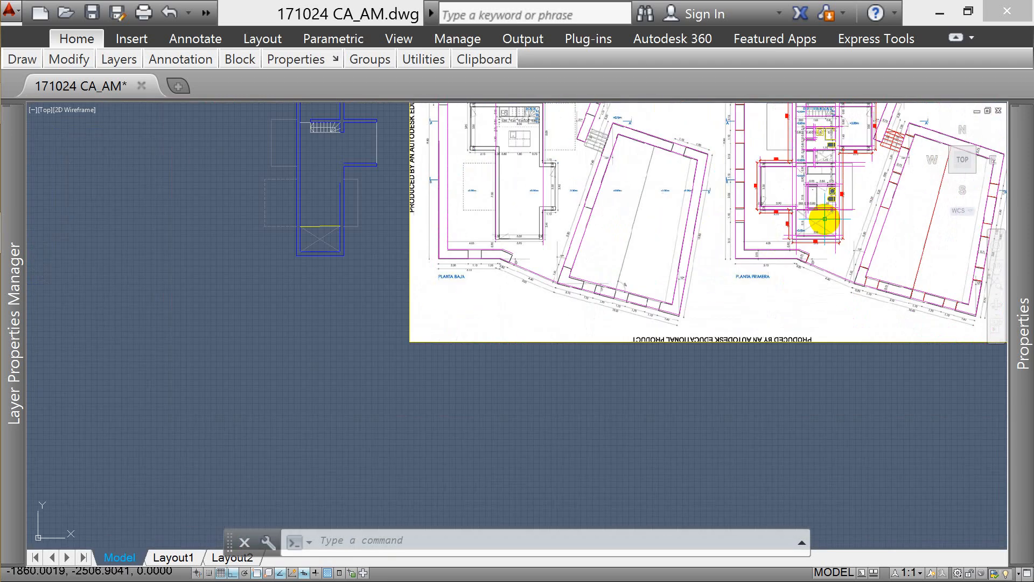
key("Escape")
scroll(326, 232, "up", 8)
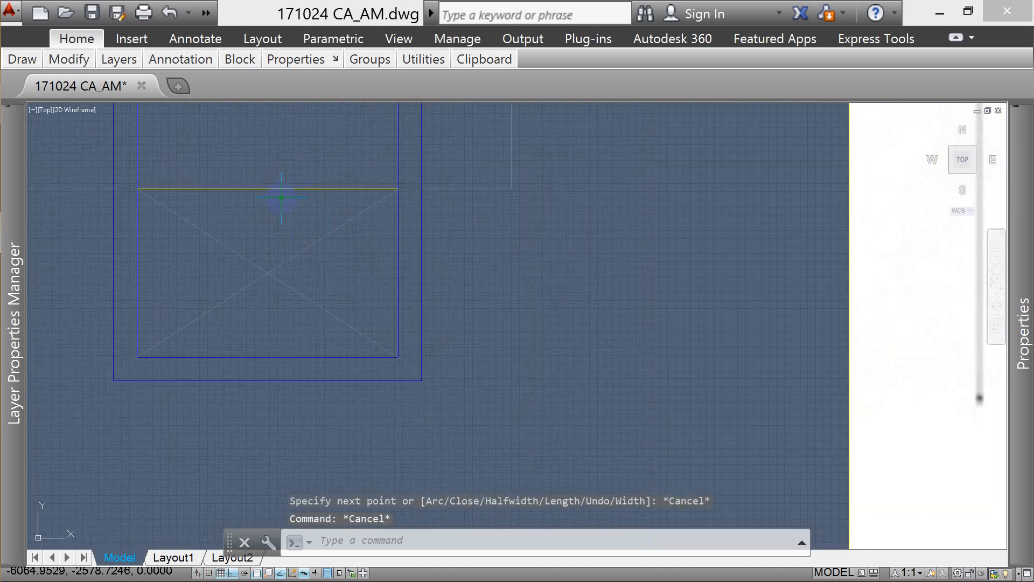
scroll(384, 181, "up", 2)
scroll(526, 227, "down", 5)
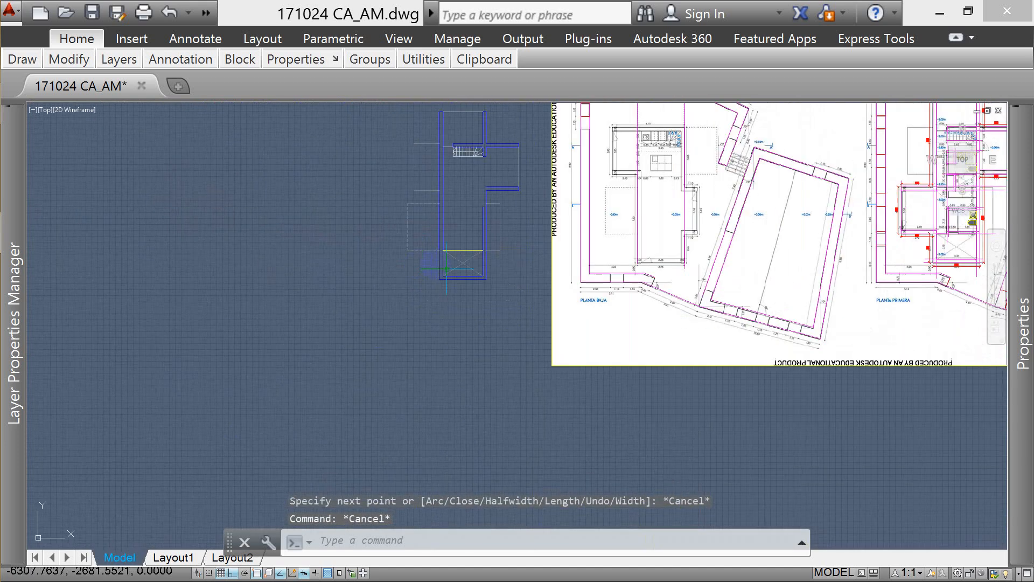
- Match the left projecting outline's dashed properties onto the new horizontal polyline and the crossed diagonals below it
scroll(436, 257, "up", 1)
key("Escape")
key("Escape")
type("ma")
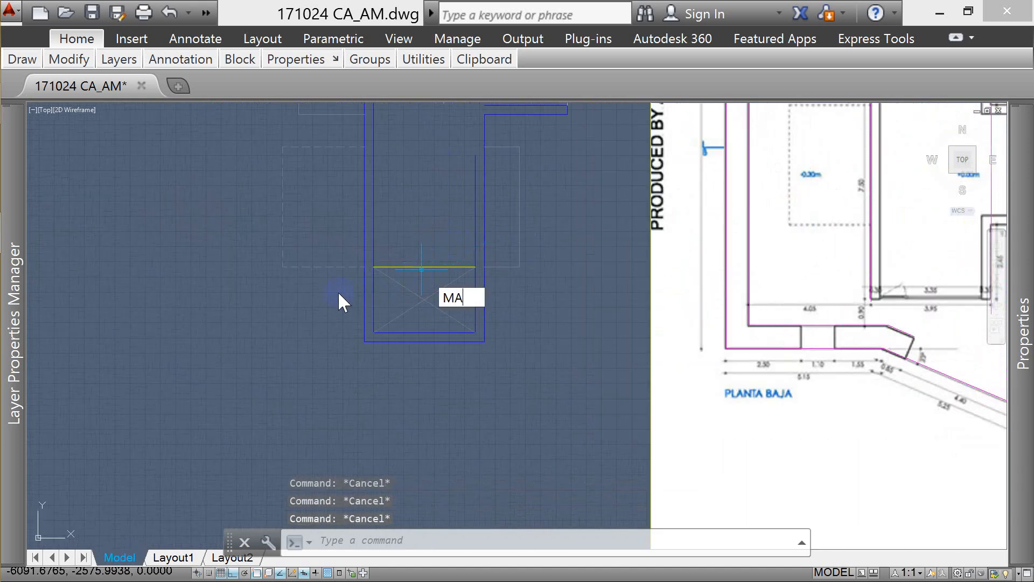
key("Return")
left_click(318, 268)
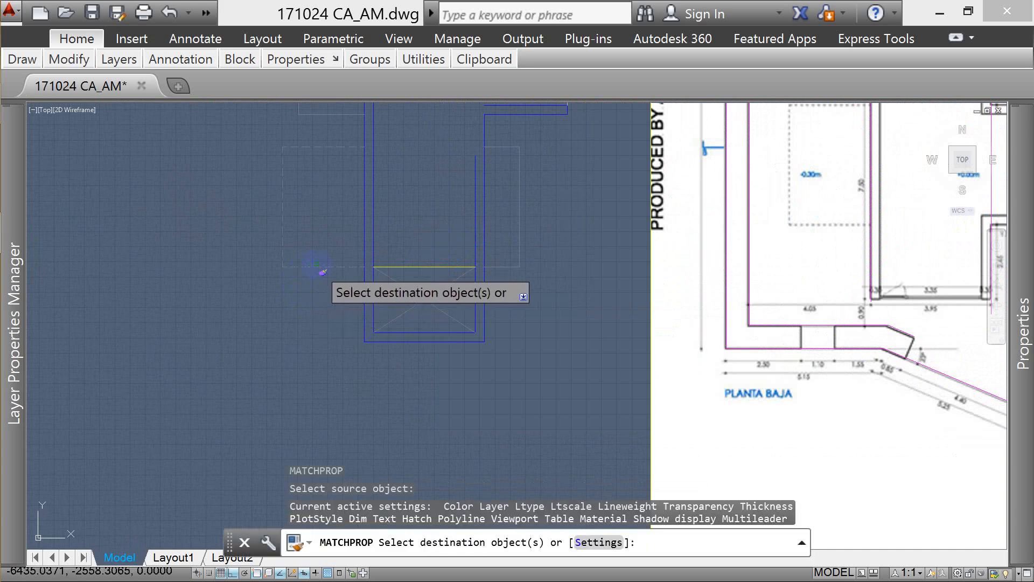
left_click(457, 242)
left_click(398, 328)
key("Escape")
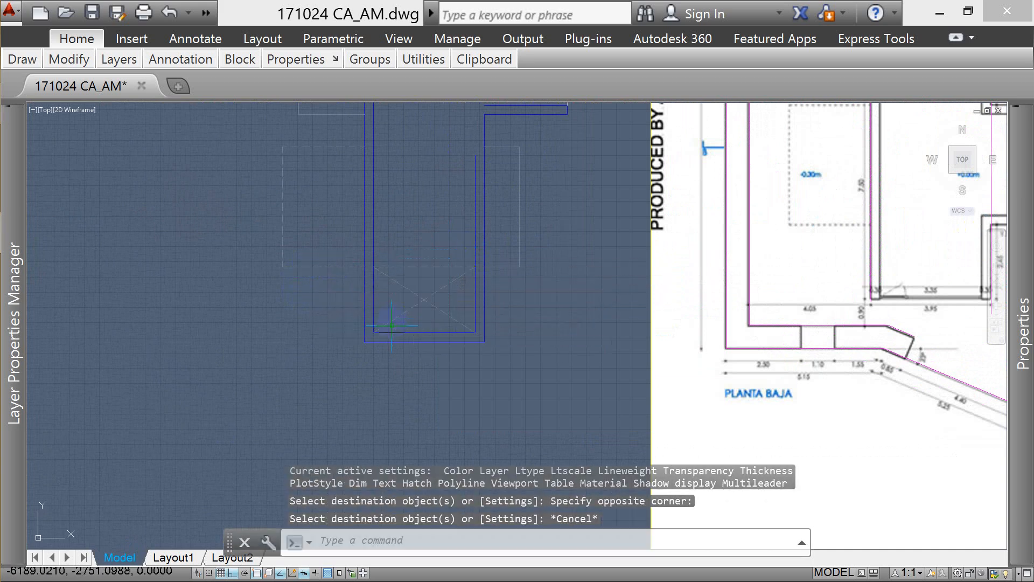
- Examine the right-hand projecting bay and its wall returns in the PLANTA BAJA reference against the drawn plan
scroll(438, 374, "down", 2)
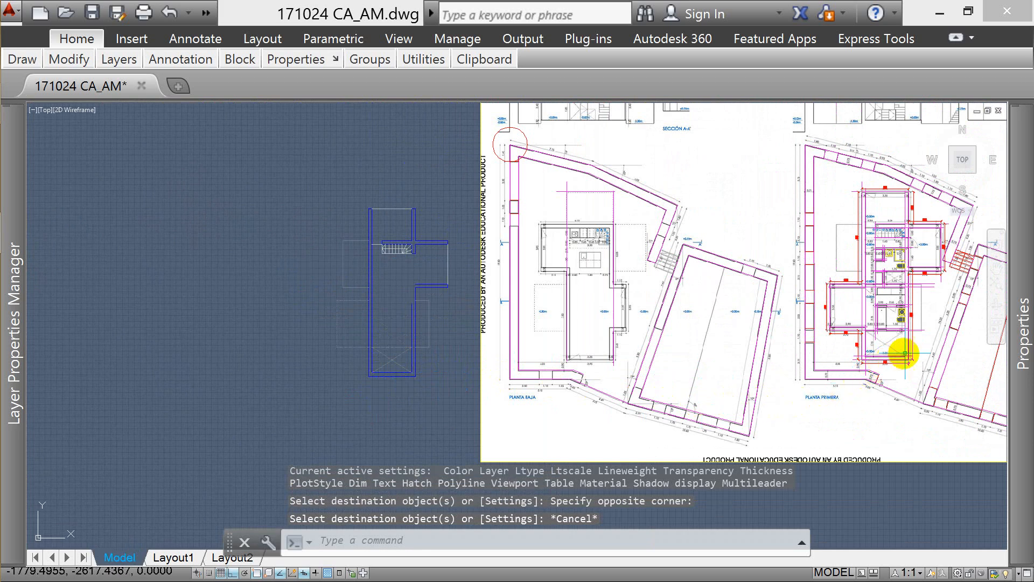
scroll(939, 336, "up", 2)
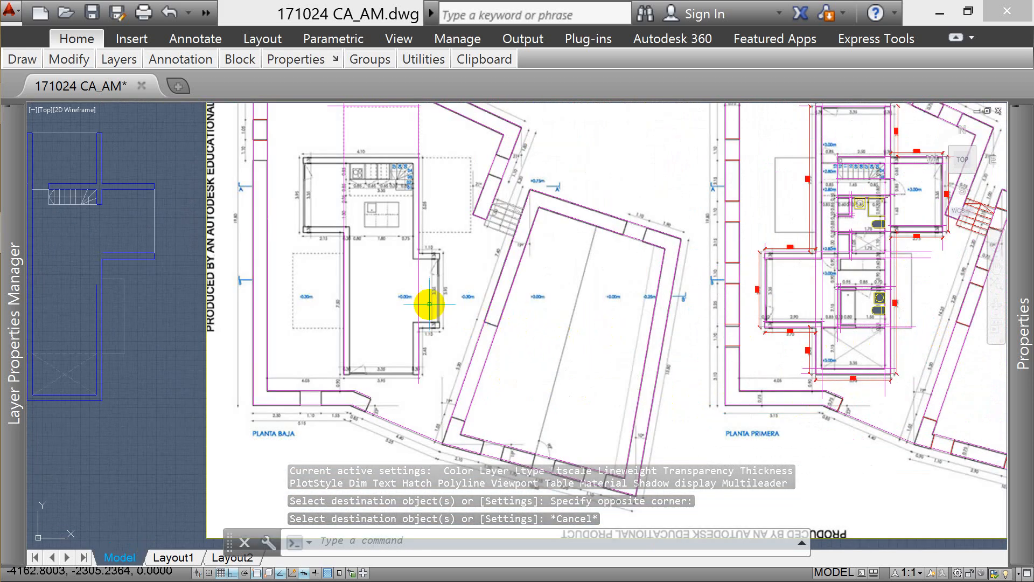
scroll(92, 362, "up", 2)
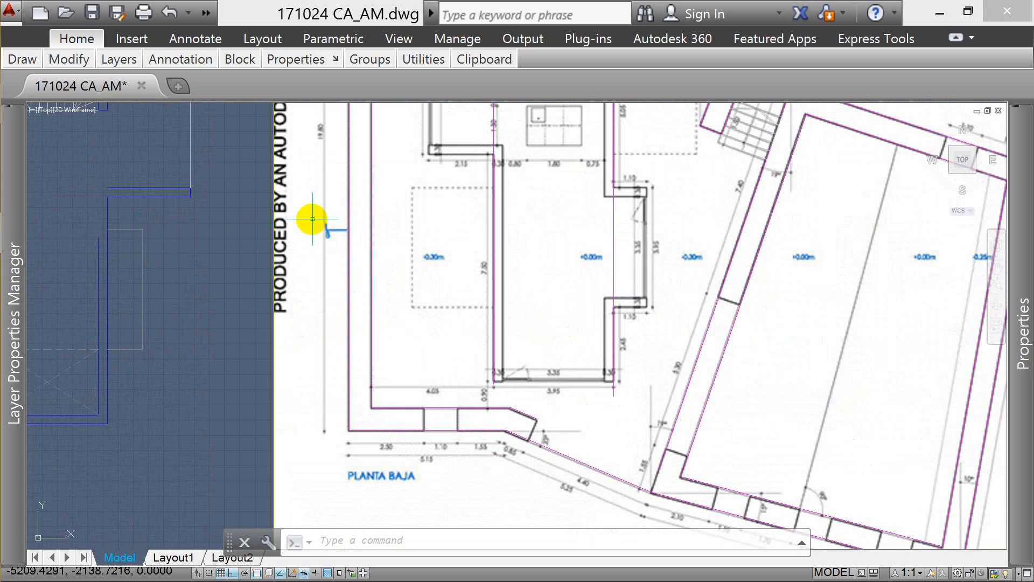
scroll(311, 219, "down", 2)
scroll(183, 287, "up", 2)
key("Escape")
key("Escape")
key("Escape")
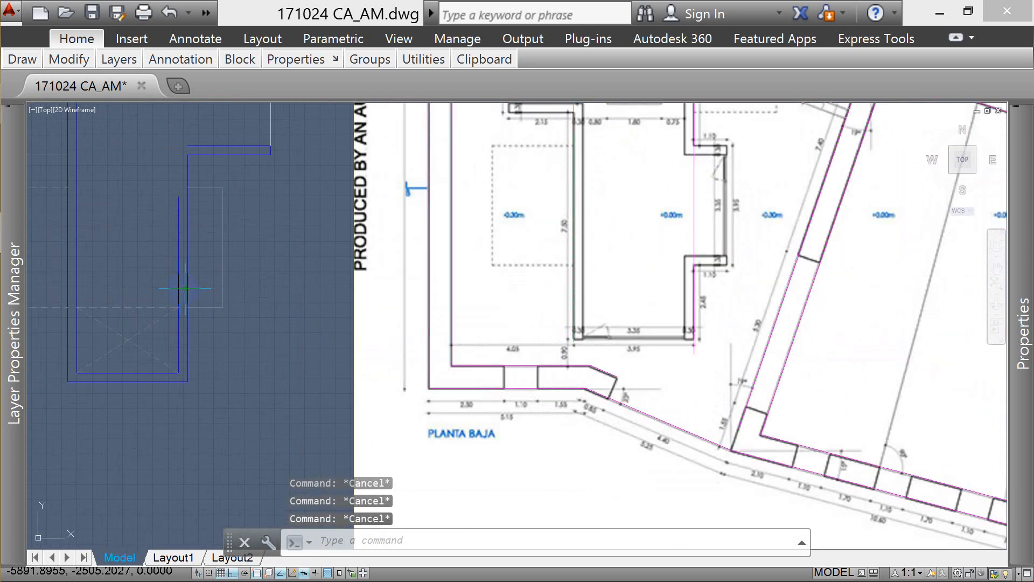
- Offset the small right bay's lower and upper horizontal lines inward by the wall thickness picked from the wall above
type("o")
key("Return")
left_click(221, 146)
left_click(219, 155)
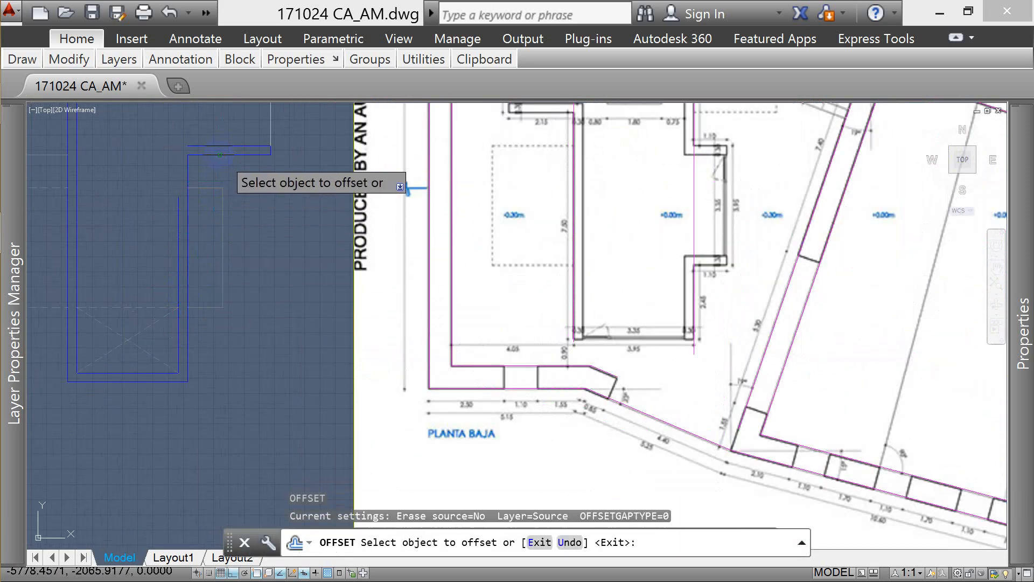
left_click(197, 306)
left_click(207, 273)
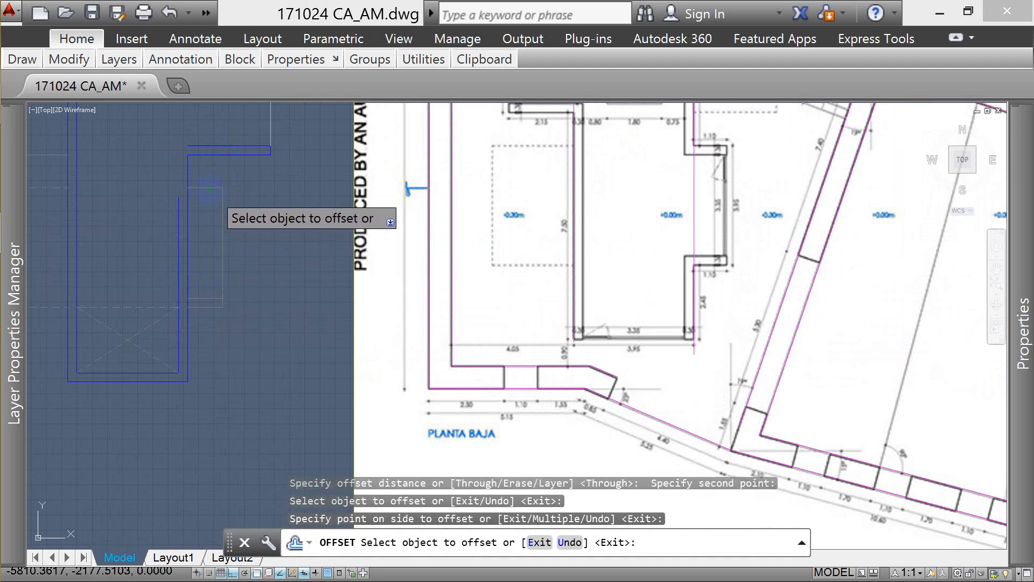
left_click(210, 189)
left_click(236, 225)
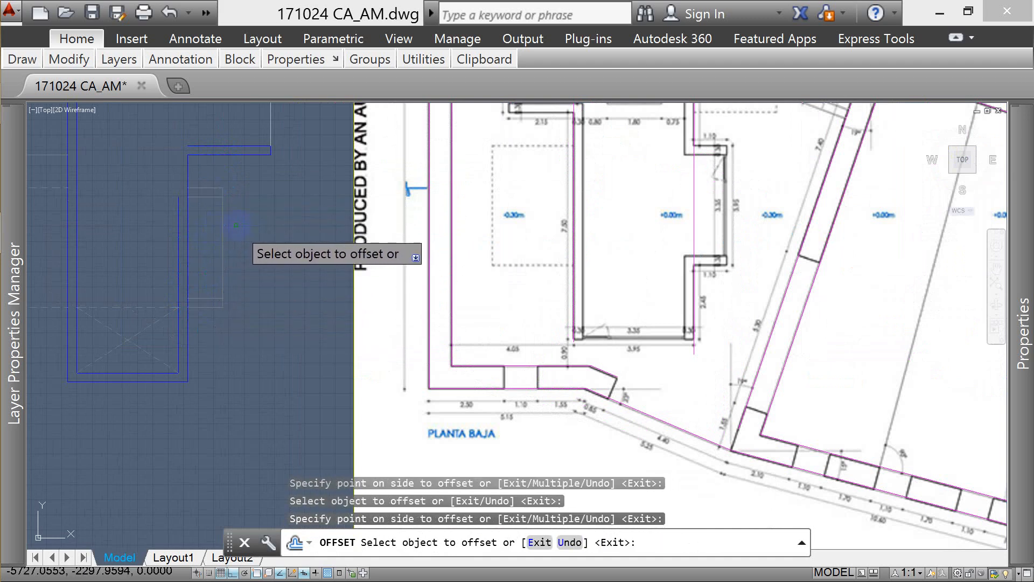
key("Escape")
key("Escape")
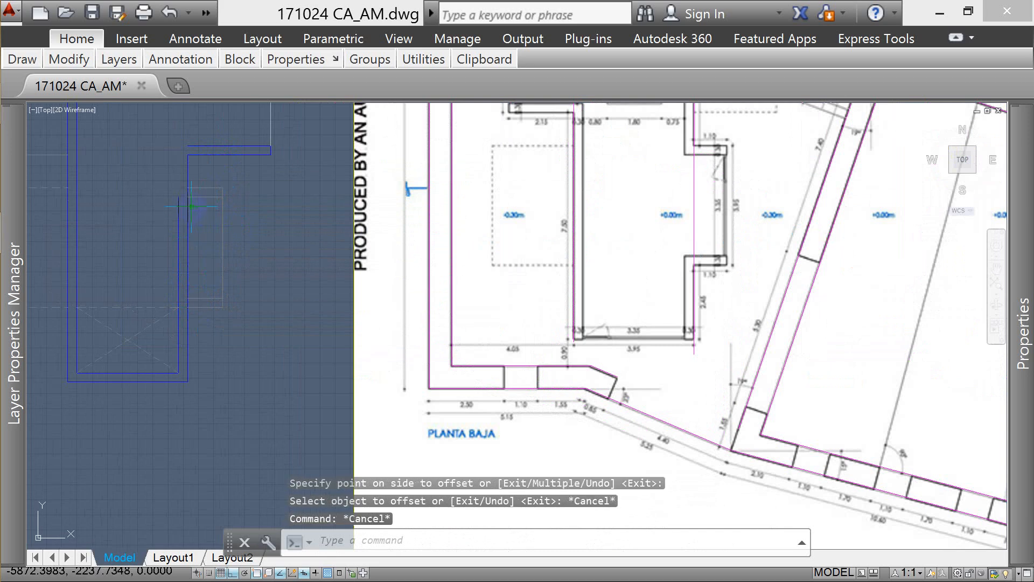
key("Escape")
- Fillet the small right bay's two lower lines with radius 0 to the right wall's inner and outer faces
scroll(308, 245, "down", 2)
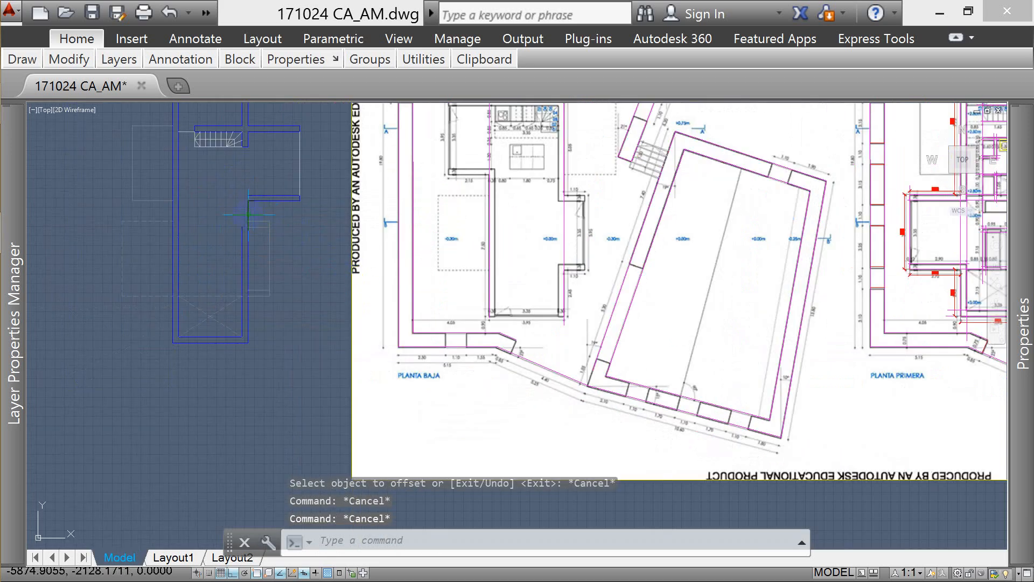
scroll(238, 289, "up", 2)
scroll(249, 291, "up", 2)
type("f")
key("Return")
type("r")
key("Return")
type("0")
key("Return")
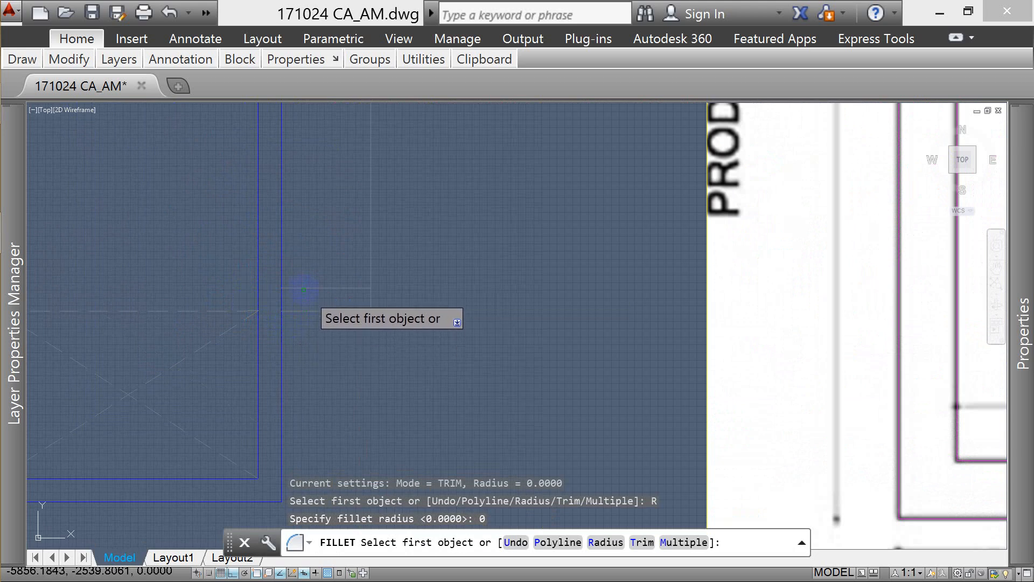
left_click(292, 288)
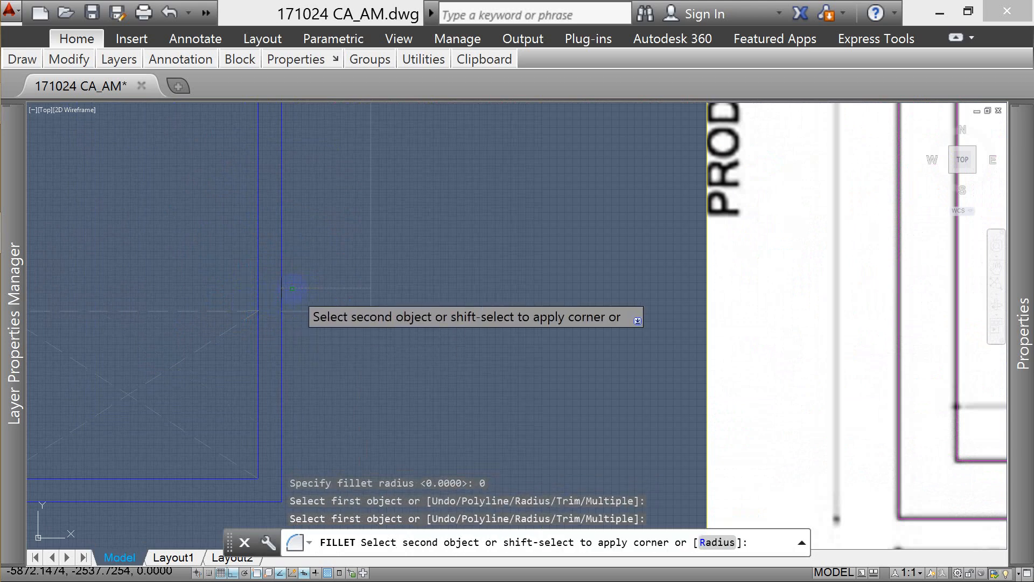
left_click(257, 303)
key("Return")
left_click(288, 312)
left_click(281, 324)
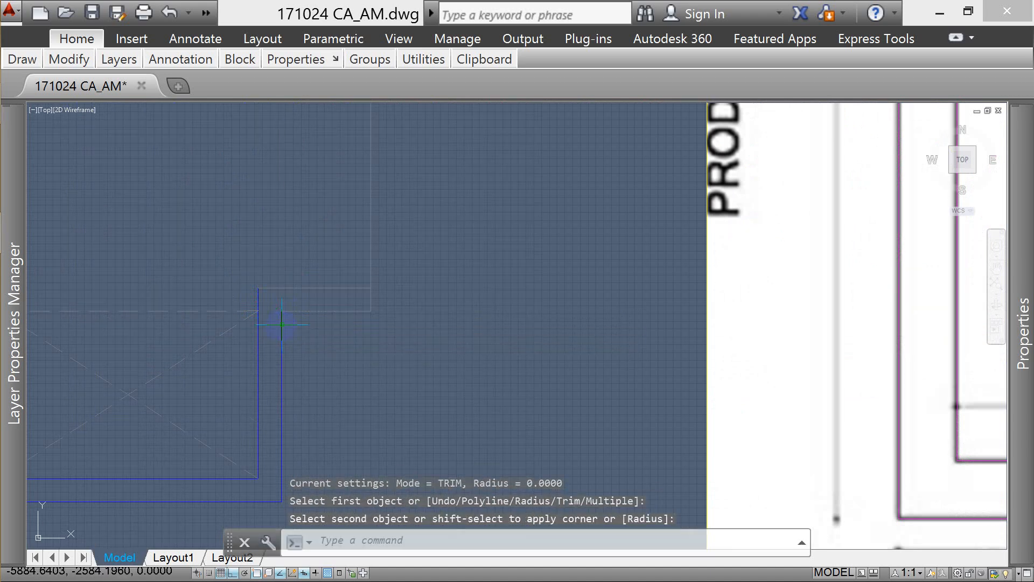
- Match the right wall's properties onto the two horizontal lines of the small bay's lower return
key("Escape")
key("Escape")
type("ma")
key("Return")
left_click(281, 334)
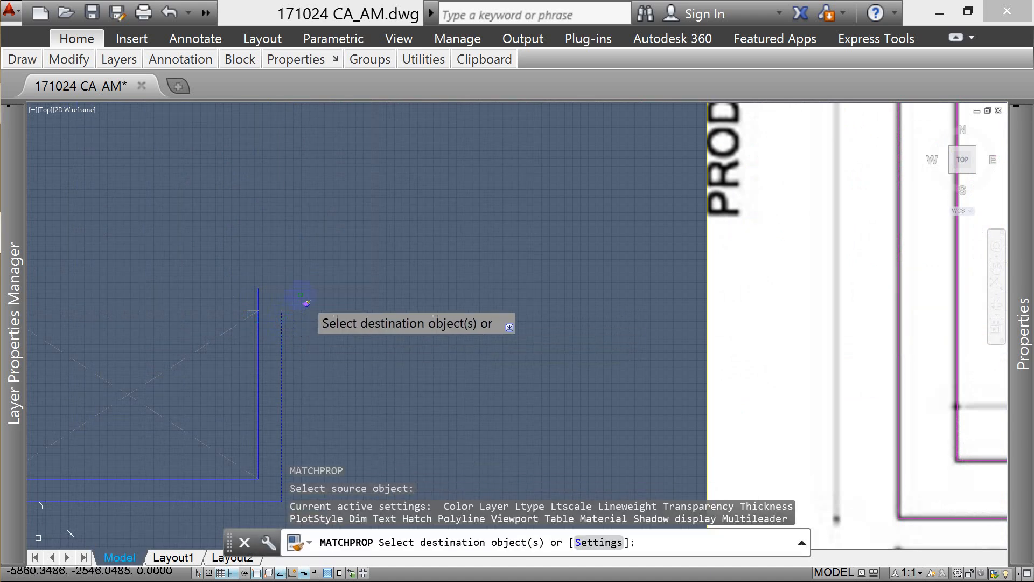
left_click(308, 278)
left_click(278, 336)
key("Escape")
middle_click_drag(368, 297, 323, 292)
key("Escape")
key("Escape")
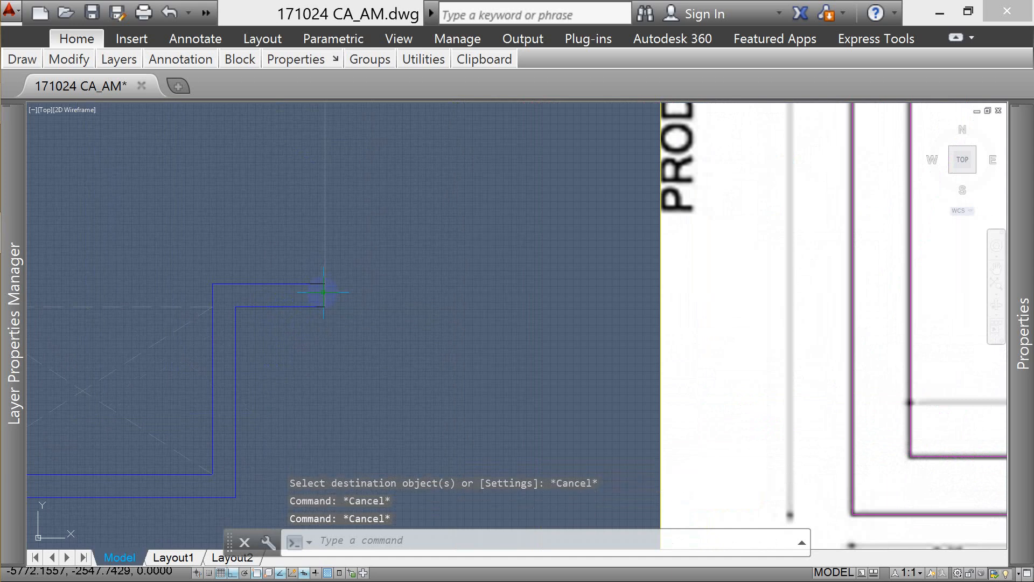
type("tr")
key("Return")
left_click(362, 273)
left_click(272, 360)
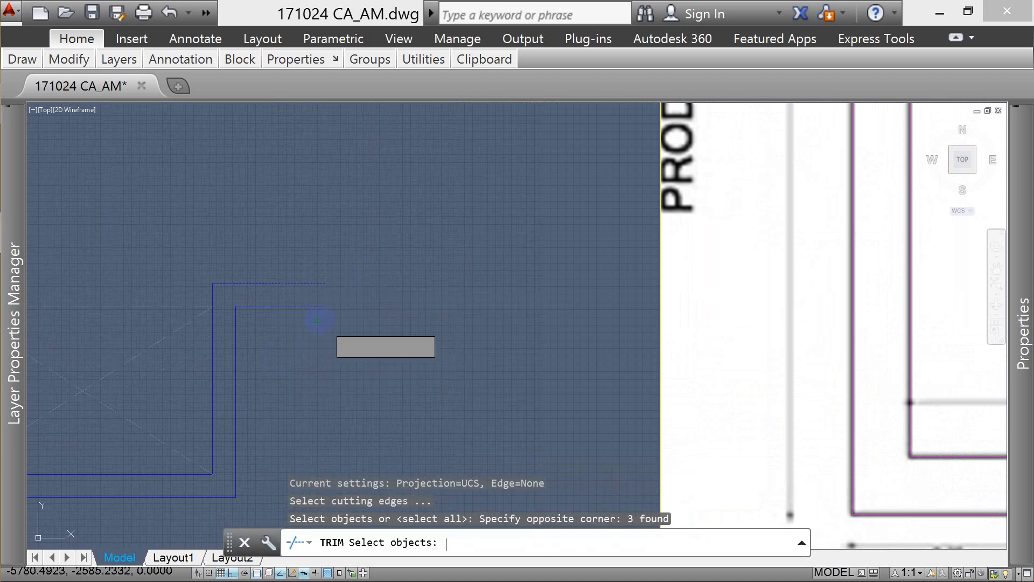
key("Return")
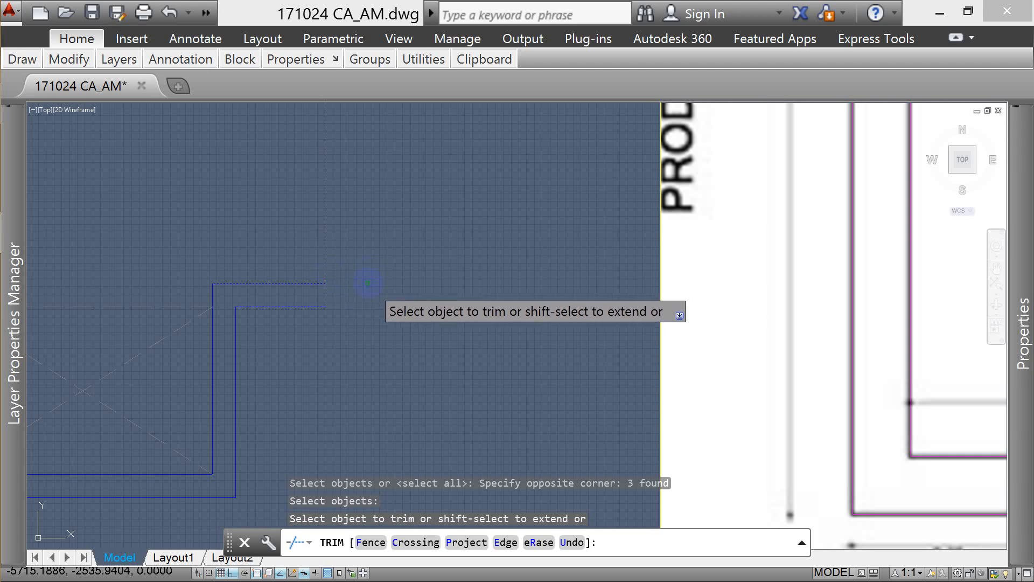
scroll(366, 277, "down", 5)
scroll(335, 284, "up", 3)
scroll(335, 285, "up", 2)
key("Escape")
key("Escape")
key("Escape")
key("Escape")
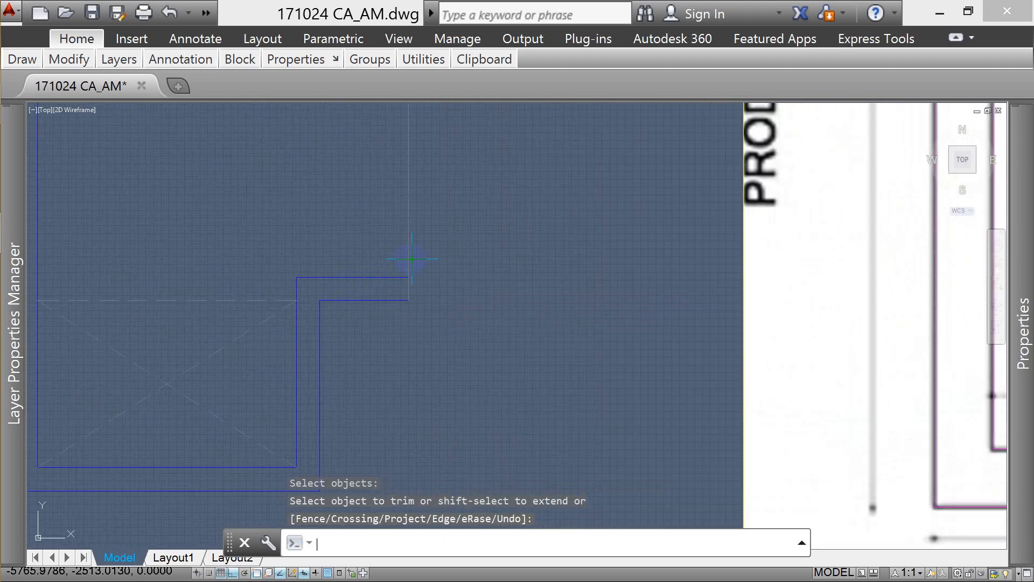
- Trim the small right bay's outer vertical line above its lower return, using the return's lines as cutting edges
key("space")
left_click(458, 238)
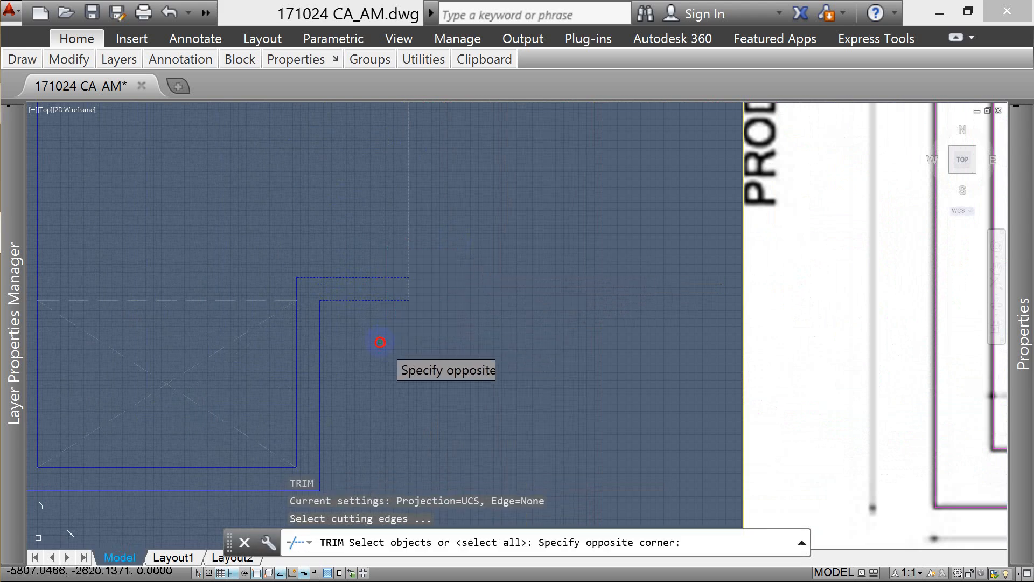
left_click(380, 340)
key("space")
left_click(410, 248)
key("Escape")
scroll(414, 348, "down", 5)
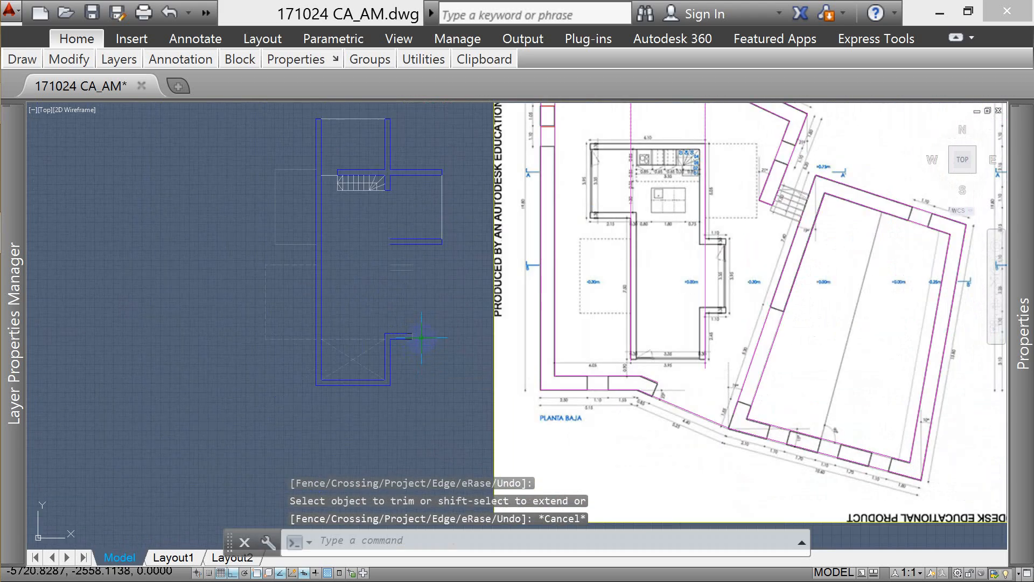
scroll(413, 327, "down", 2)
key("Escape")
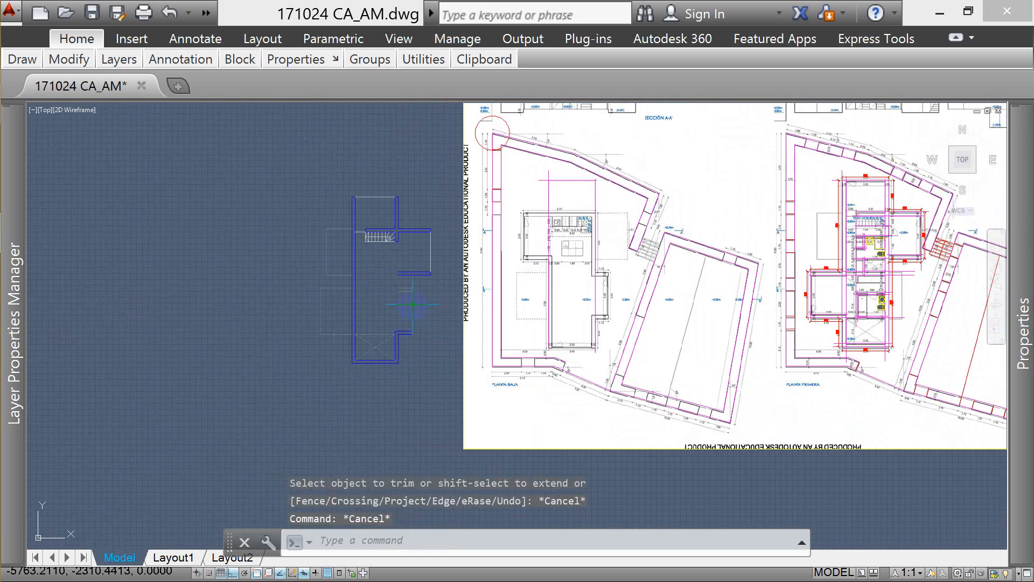
- Match the properties of the small right bay's lower return onto the short vertical line closing its outer end
scroll(412, 307, "up", 4)
key("Escape")
key("Escape")
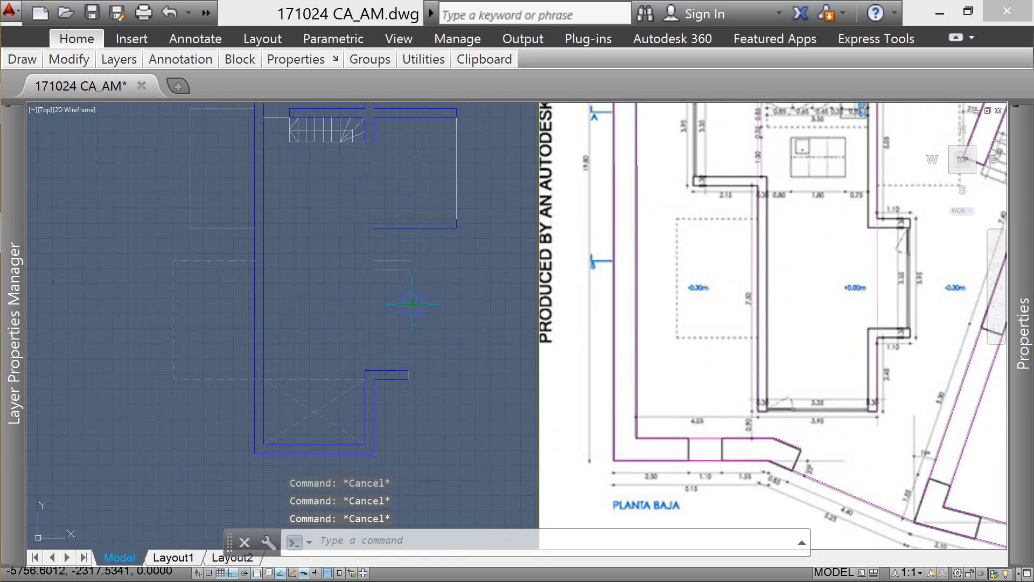
type("MA")
key("space")
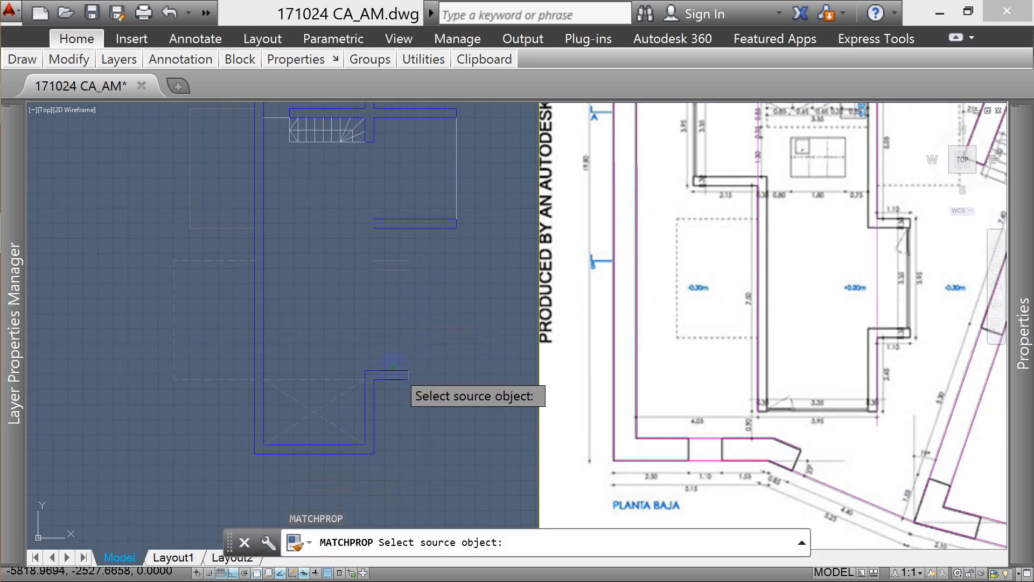
left_click(393, 370)
left_click(405, 410)
key("Escape")
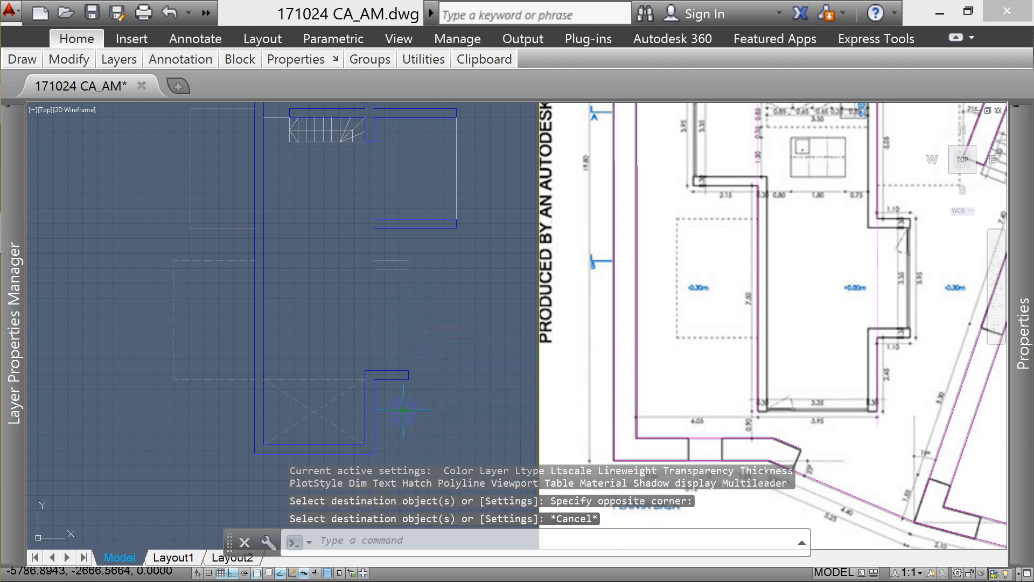
scroll(406, 346, "down", 3)
key("Escape")
key("Escape")
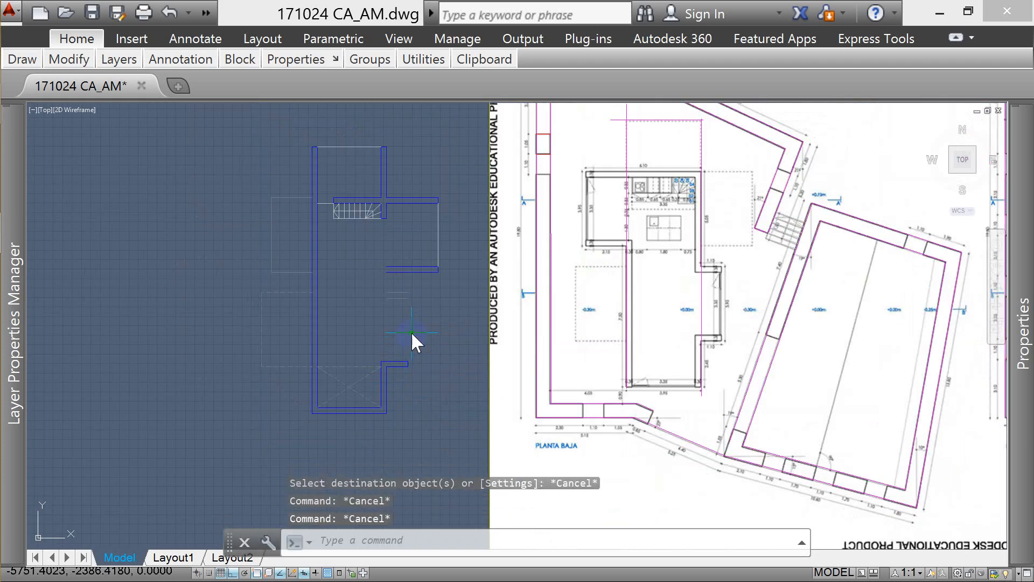
- Draw a short vertical polyline closing the outer end of the small right bay's upper return
type("pl")
key("space")
scroll(408, 291, "up", 4)
left_click(401, 274)
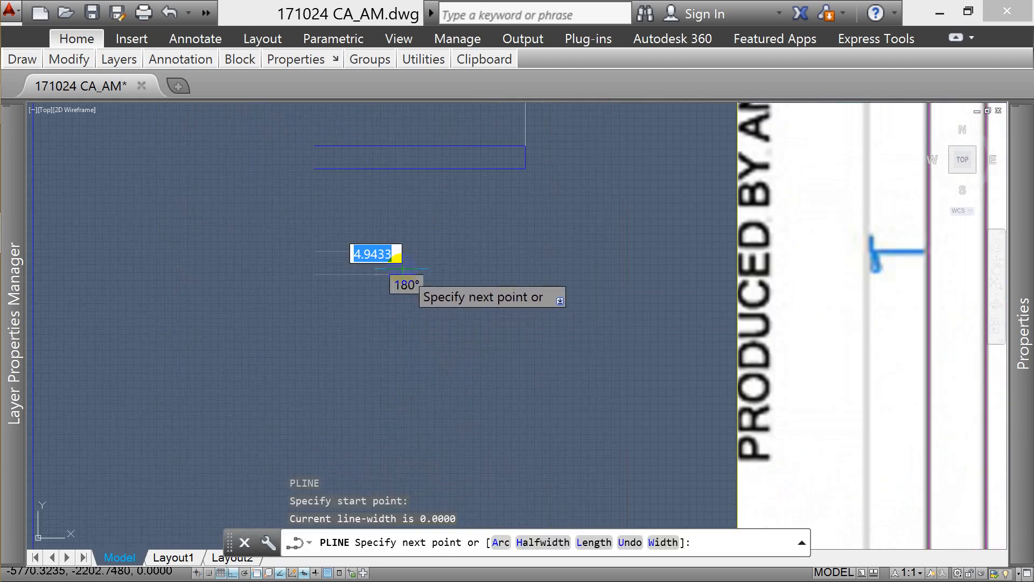
key("Escape")
scroll(397, 280, "down", 2)
key("Escape")
key("Escape")
key("Escape")
- Draw a vertical polyline on the right wall's outer face from the large bay's lower wall to the small bay's upper return
type("pl")
key("space")
left_click(346, 214)
left_click(345, 266)
key("Escape")
- Copy the right wall's inner face line from the small bay's lower return up to the large bay's lower wall
left_click(331, 443)
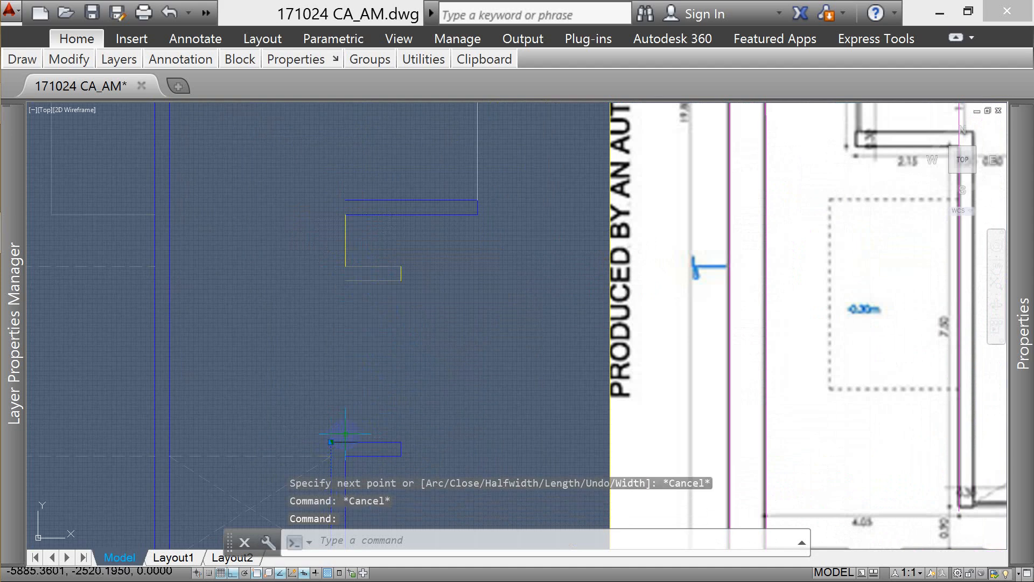
type("co")
key("space")
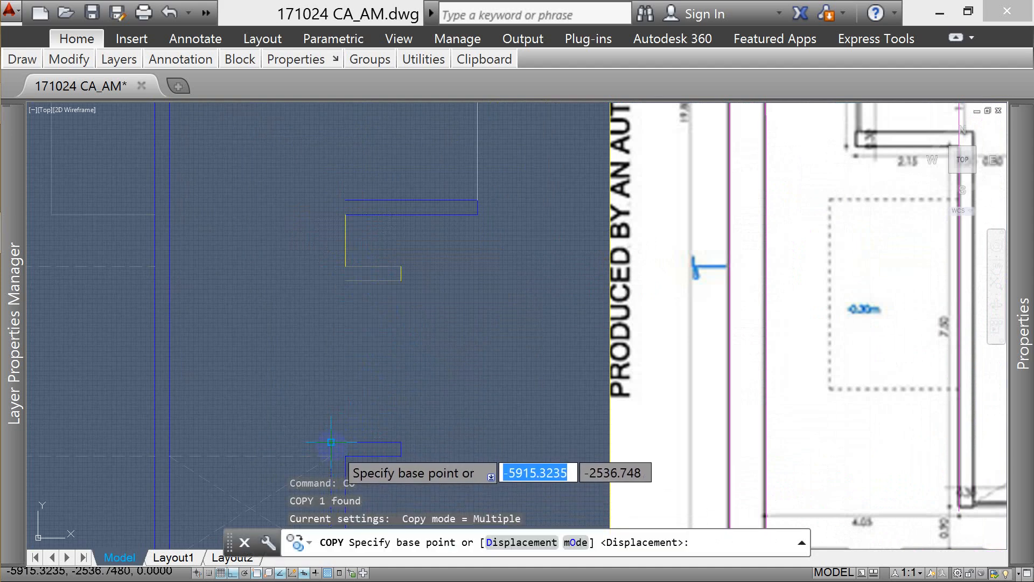
left_click(331, 443)
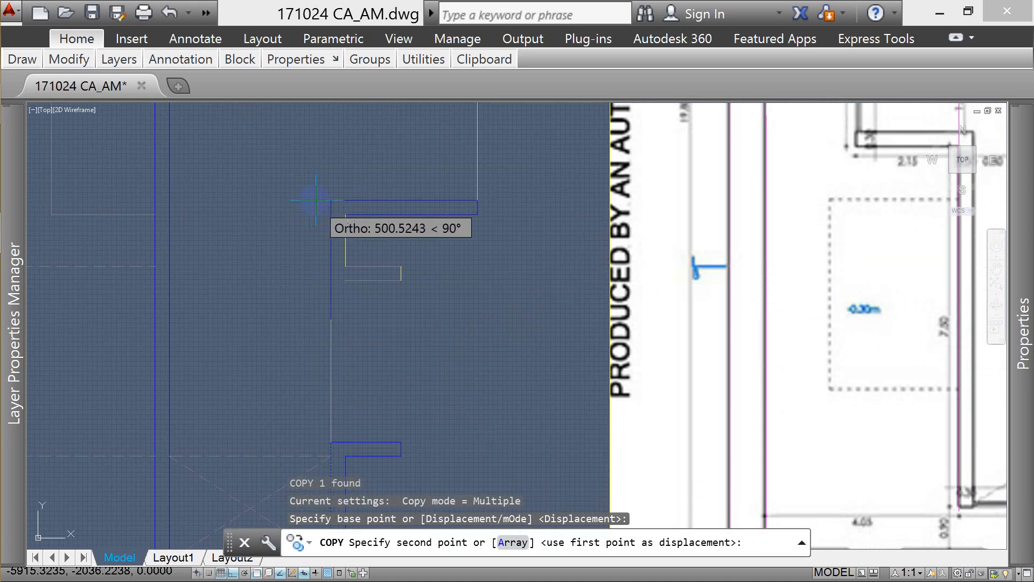
left_click(346, 200)
key("Escape")
key("Escape")
- Fillet the large bay's lower wall with radius 0 to the copied inner face line of the right wall
type("F")
key("Return")
type("R")
key("Return")
type("0")
key("Return")
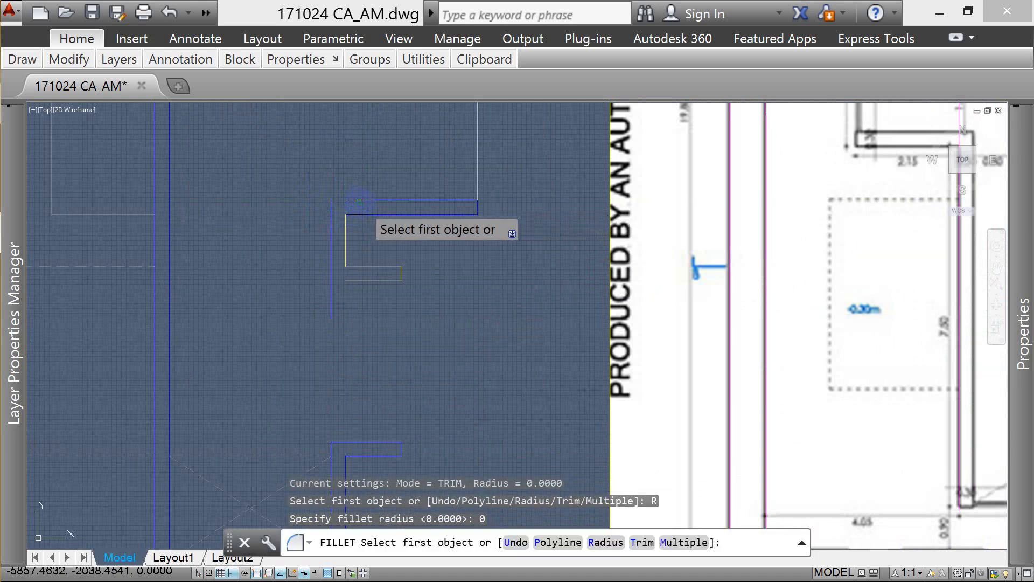
left_click(357, 200)
key("Escape")
- Compare the right wall and both bays with the PLANTA BAJA reference
scroll(367, 240, "down", 5)
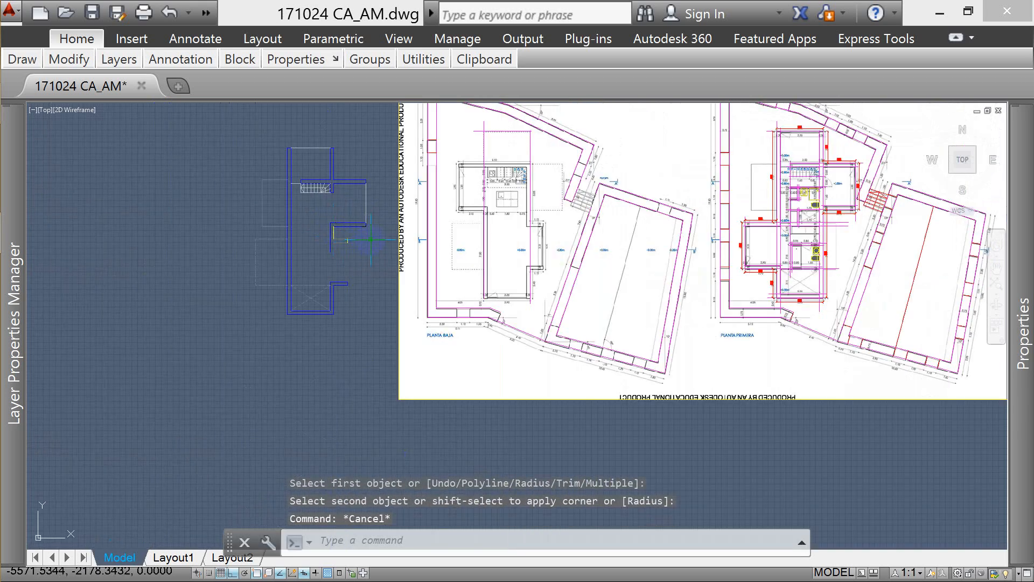
scroll(361, 232, "up", 4)
scroll(348, 245, "down", 2)
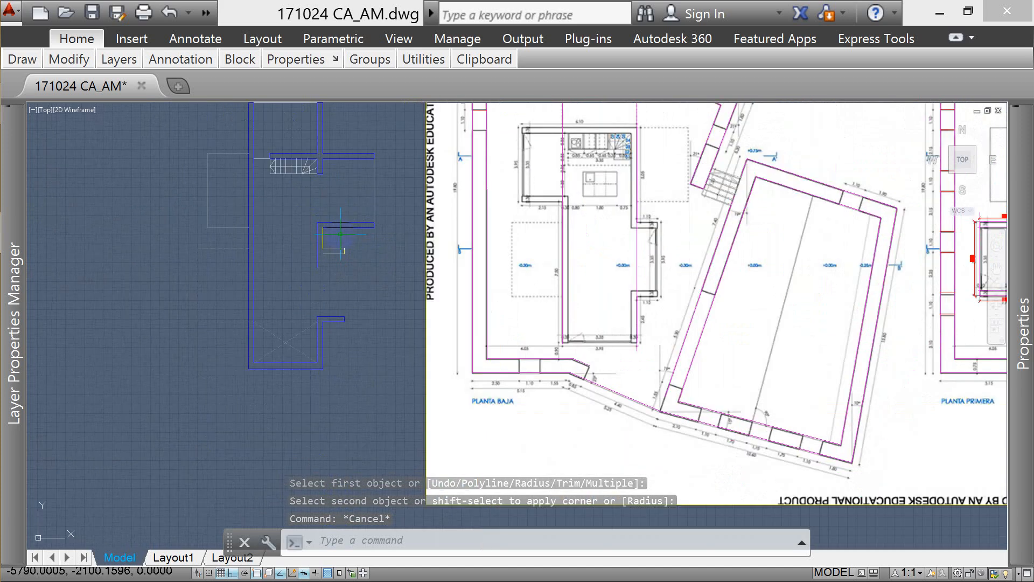
scroll(346, 248, "down", 2)
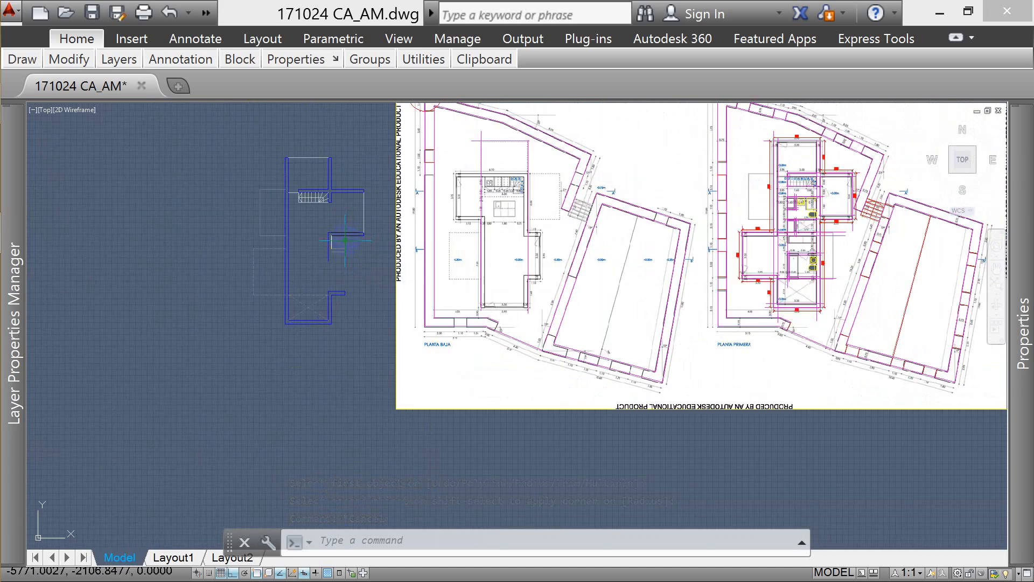
scroll(339, 188, "up", 2)
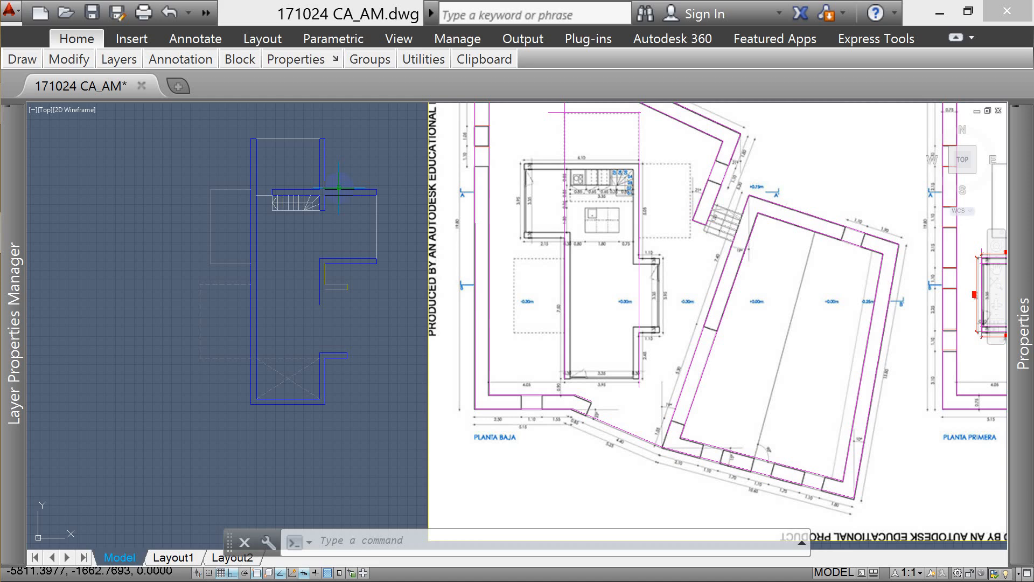
scroll(335, 187, "up", 3)
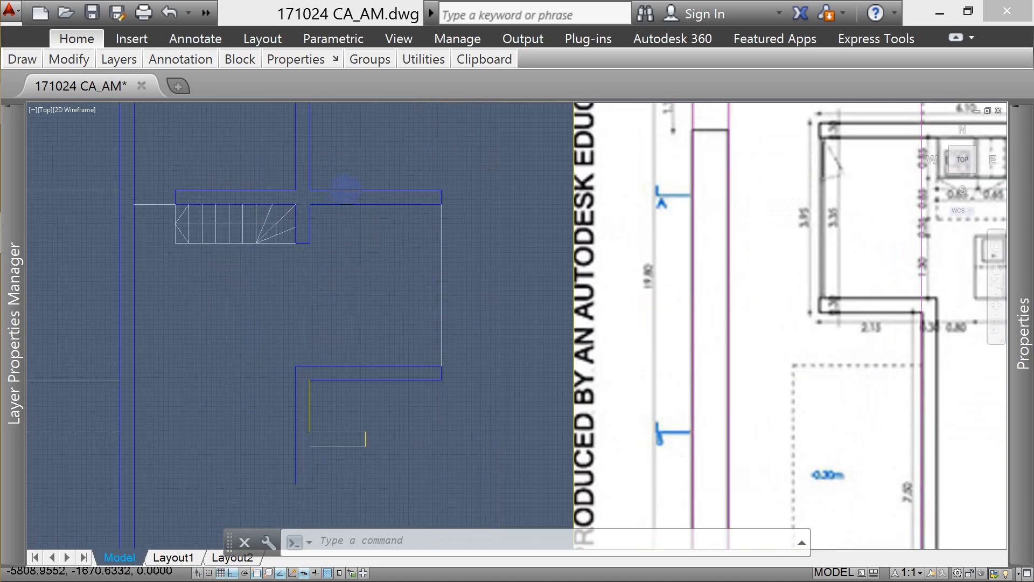
scroll(350, 190, "down", 5)
scroll(345, 198, "up", 4)
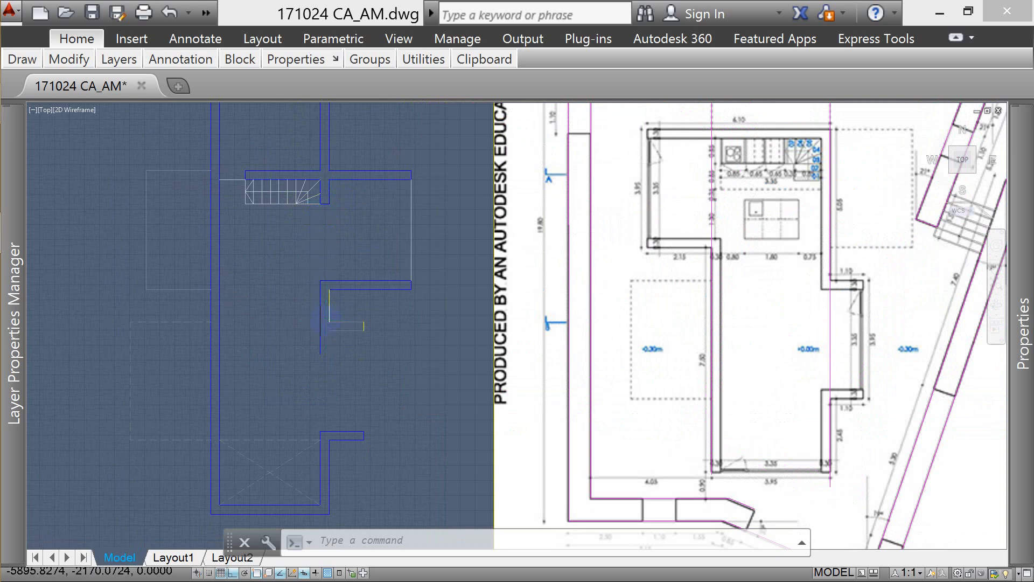
scroll(346, 300, "up", 2)
scroll(350, 338, "down", 2)
- Erase the large right bay's lower wall lines together with the two vertical wall lines just below them
key("Escape")
key("Escape")
left_click(371, 289)
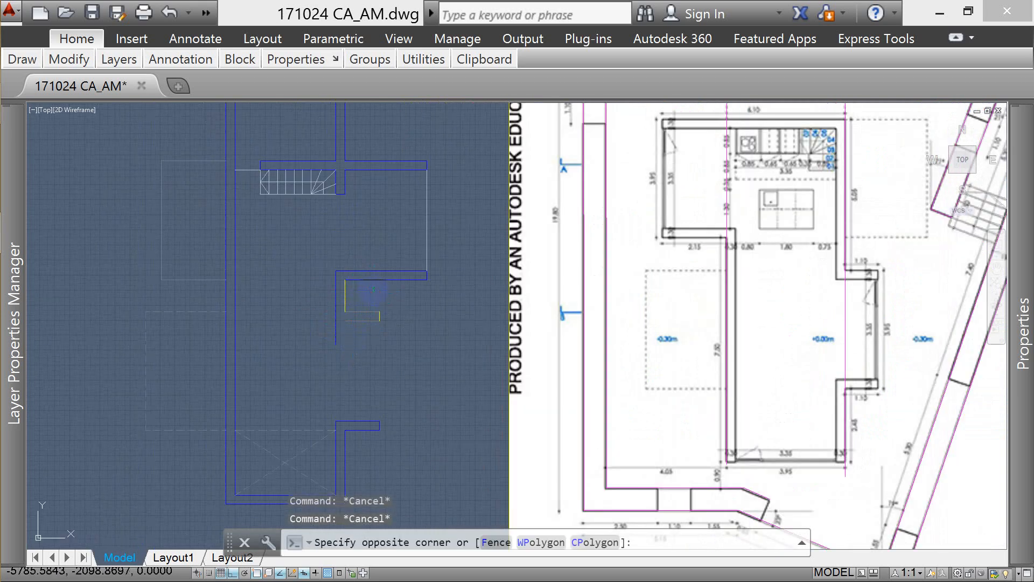
left_click(328, 262)
key("Delete")
key("Escape")
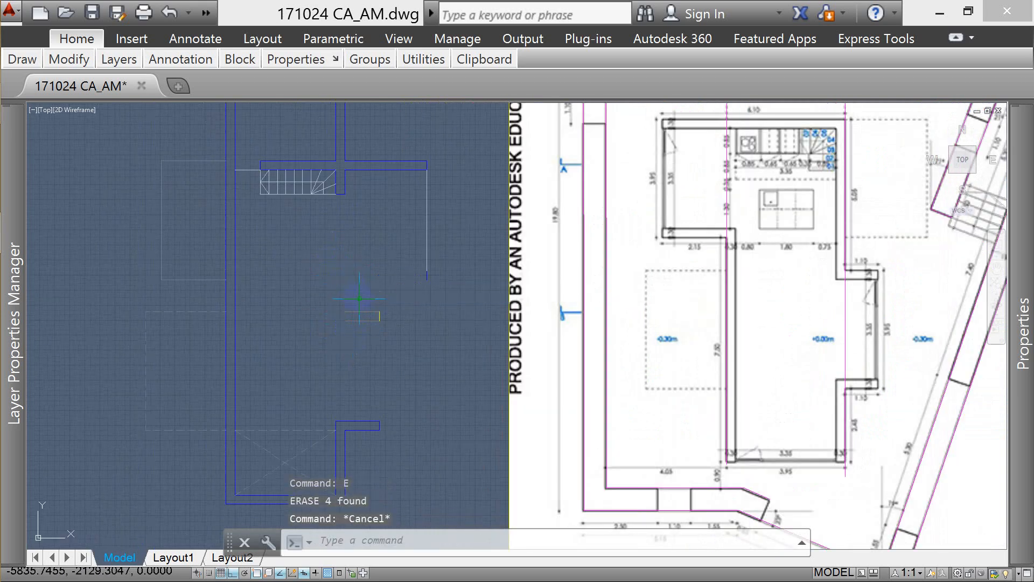
- Fillet the lower line of the small bay's upper return with radius 0 to the right wall's inner face below the stairs
type("f")
key("Return")
type("r")
key("Return")
type("0")
key("Return")
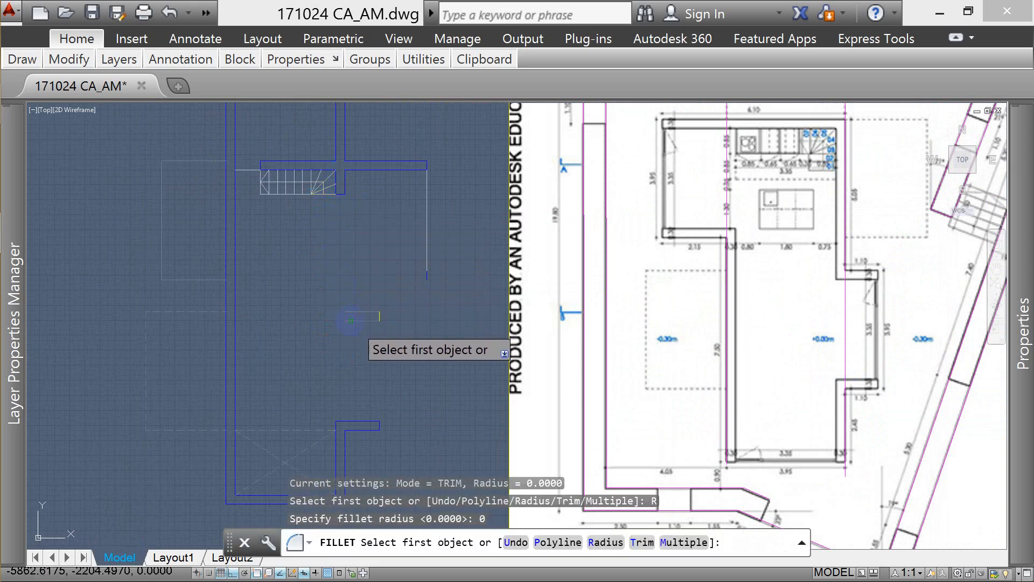
left_click(350, 317)
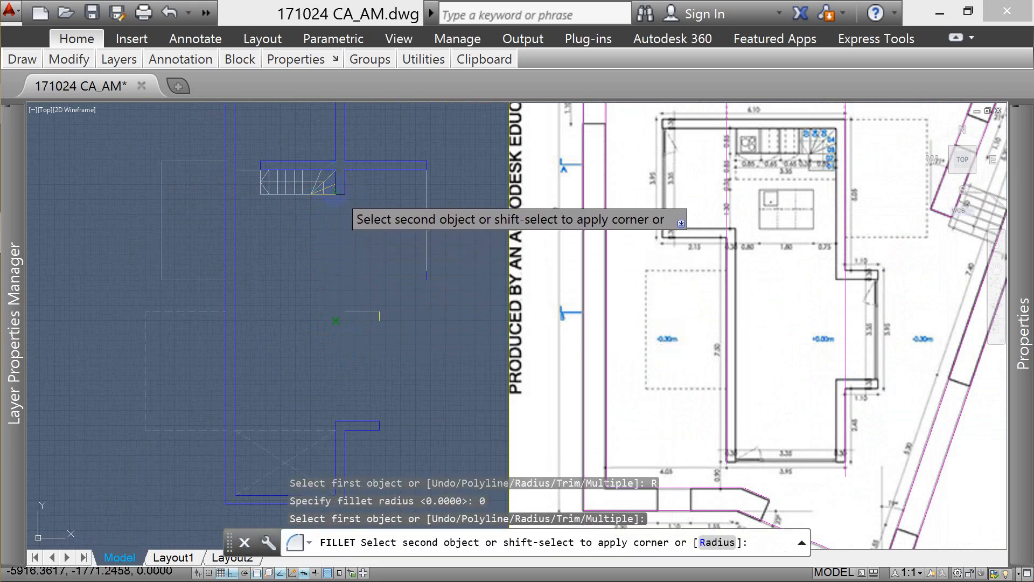
left_click(337, 190)
key("Escape")
key("Escape")
- Fillet the upper line of the small bay's upper return with radius 0 to the right wall's outer face
key("Return")
type("r")
key("Return")
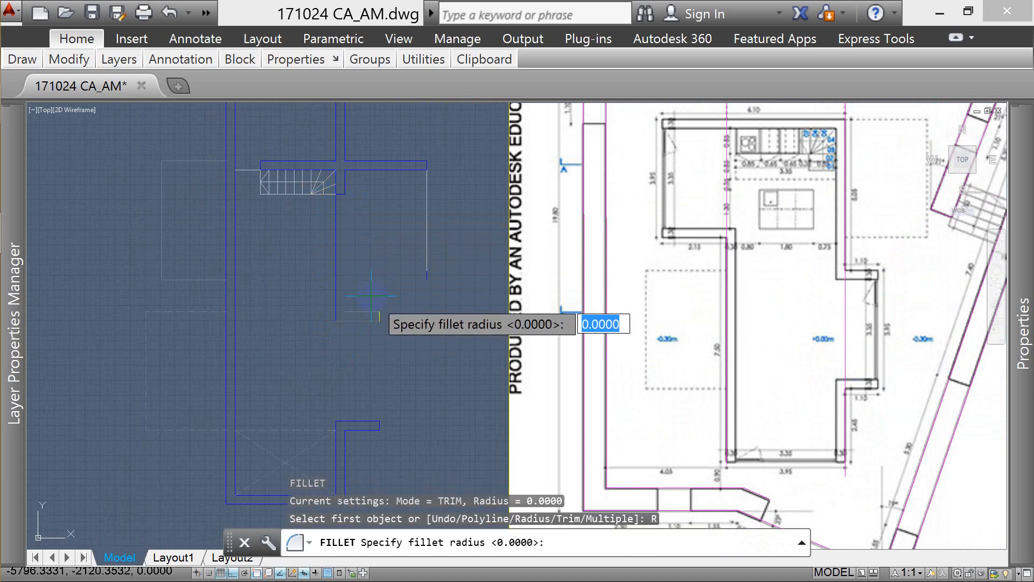
type("0")
key("Return")
left_click(346, 316)
left_click(345, 189)
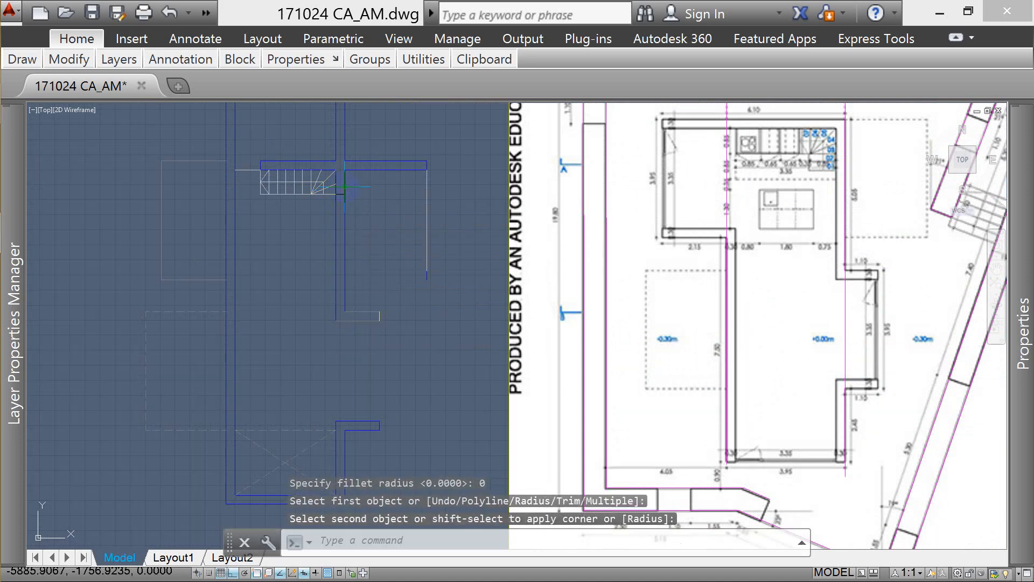
key("Escape")
key("Escape")
- Match the right wall's properties onto the horizontal lines and end line of the small bay's upper return
type("ma")
key("Return")
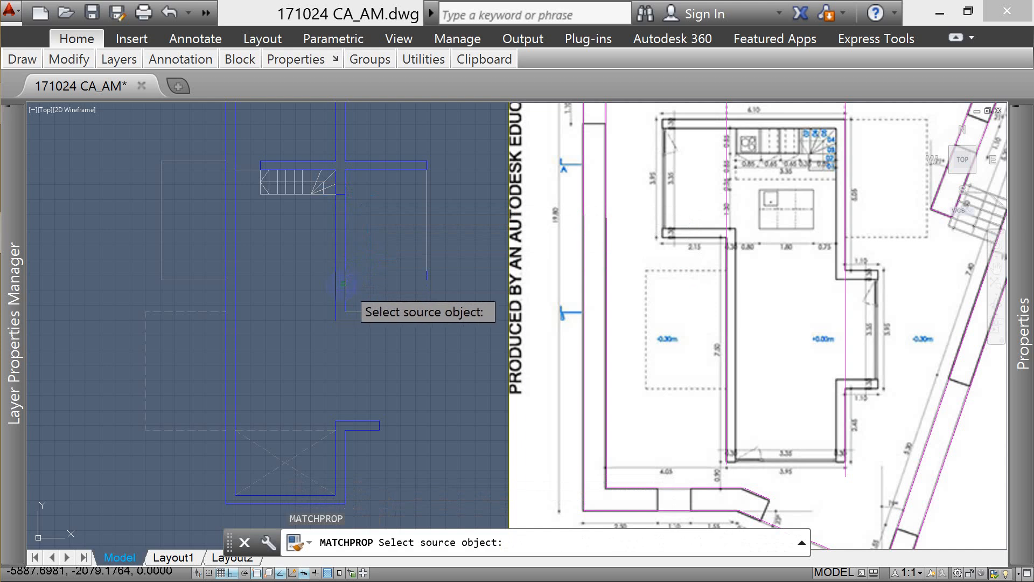
left_click(341, 286)
left_click(401, 295)
left_click(369, 336)
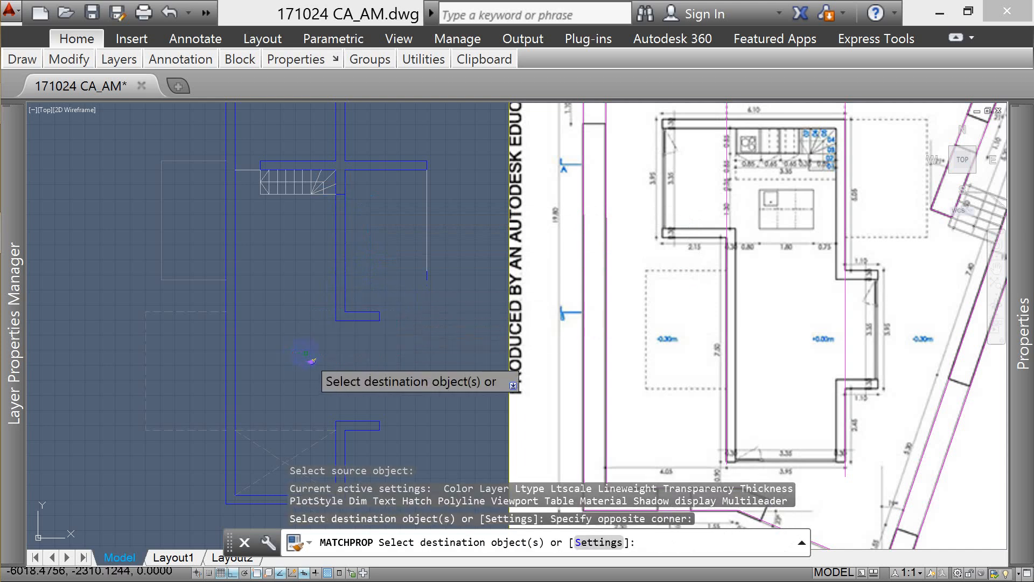
key("Escape")
key("Escape")
key("Escape")
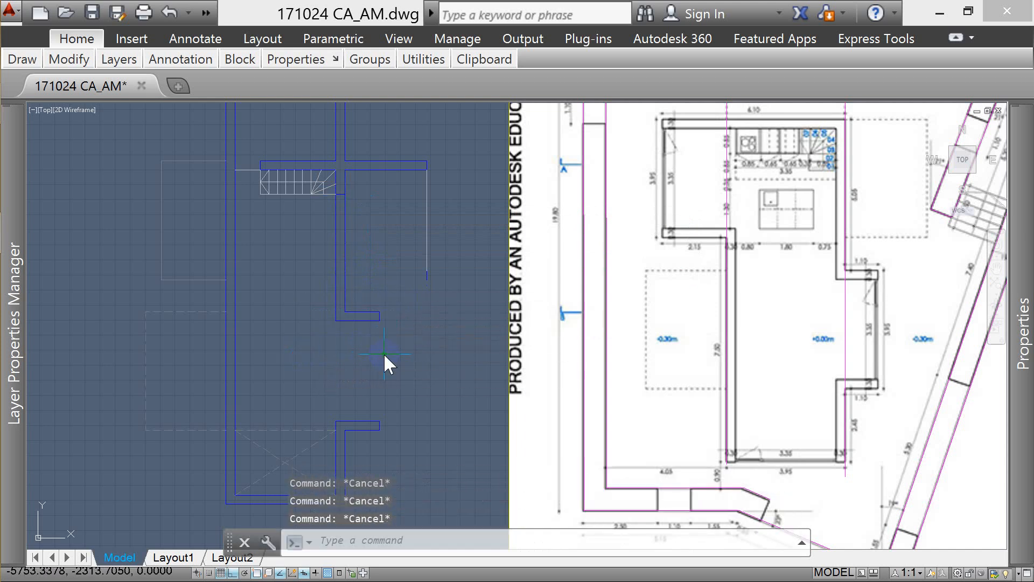
- Draw a vertical polyline between the outer ends of the small bay's upper and lower returns to close its opening
type("pl")
key("Return")
left_click(379, 320)
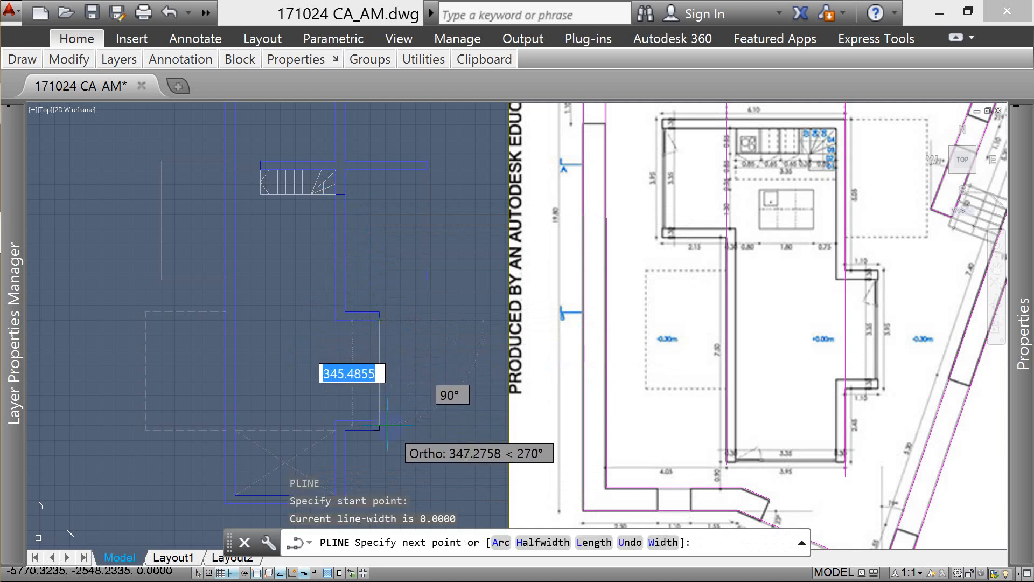
left_click(380, 421)
key("Escape")
key("Escape")
key("Escape")
key("Escape")
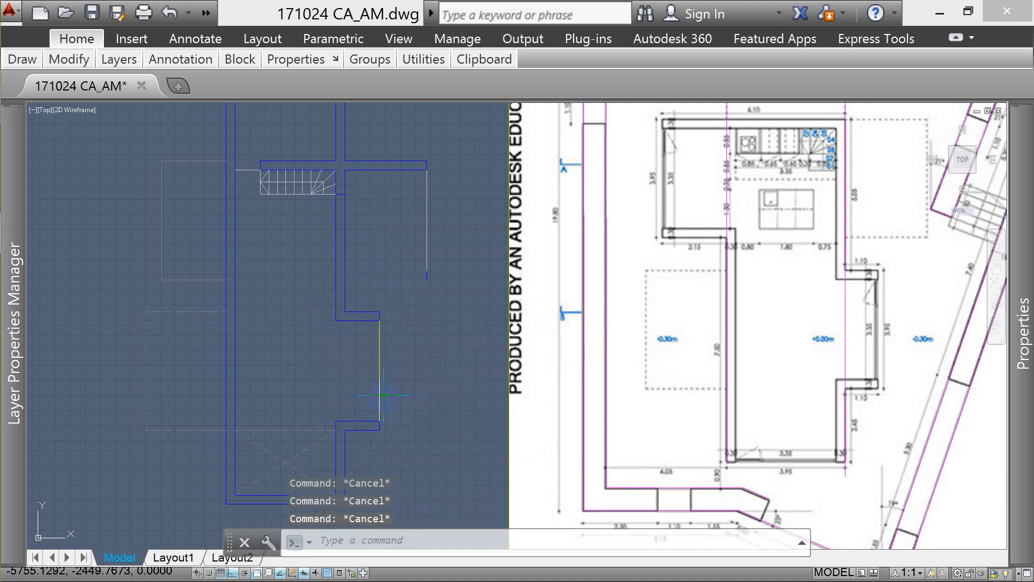
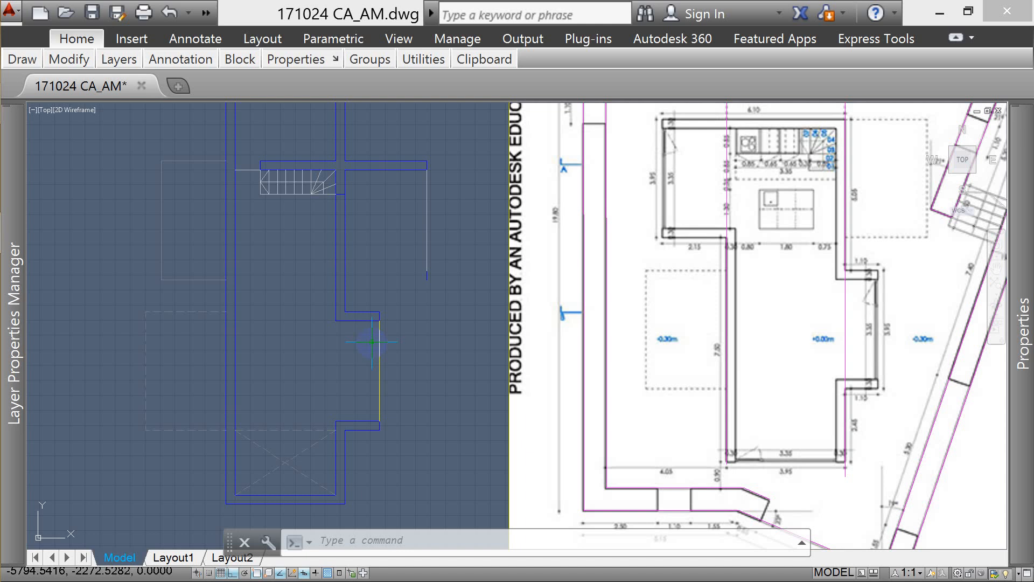
- Trace the large right bay's outline with a polyline through its lower and upper outer corners, ending at the right wall
scroll(430, 294, "down", 2)
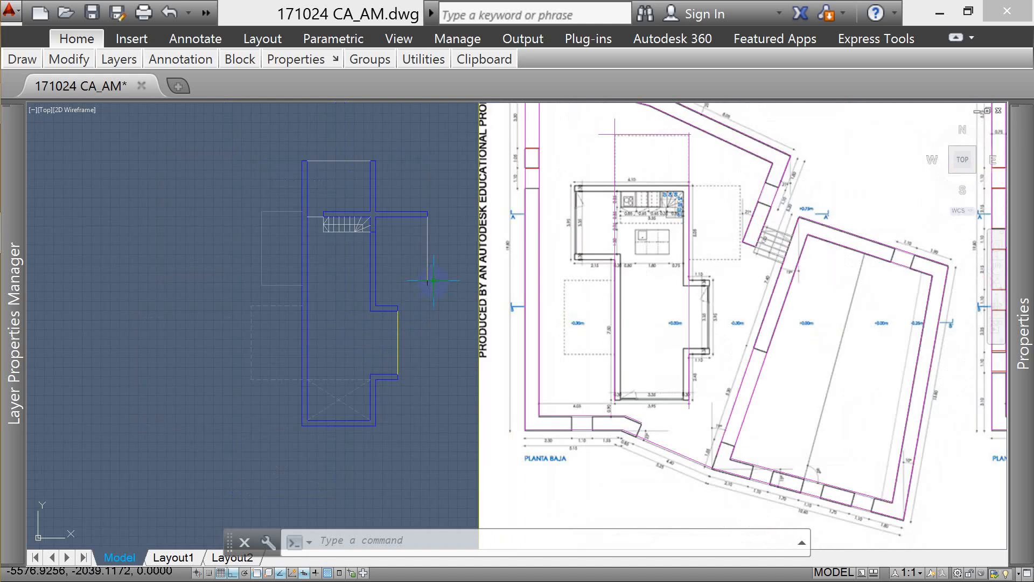
left_click(431, 214)
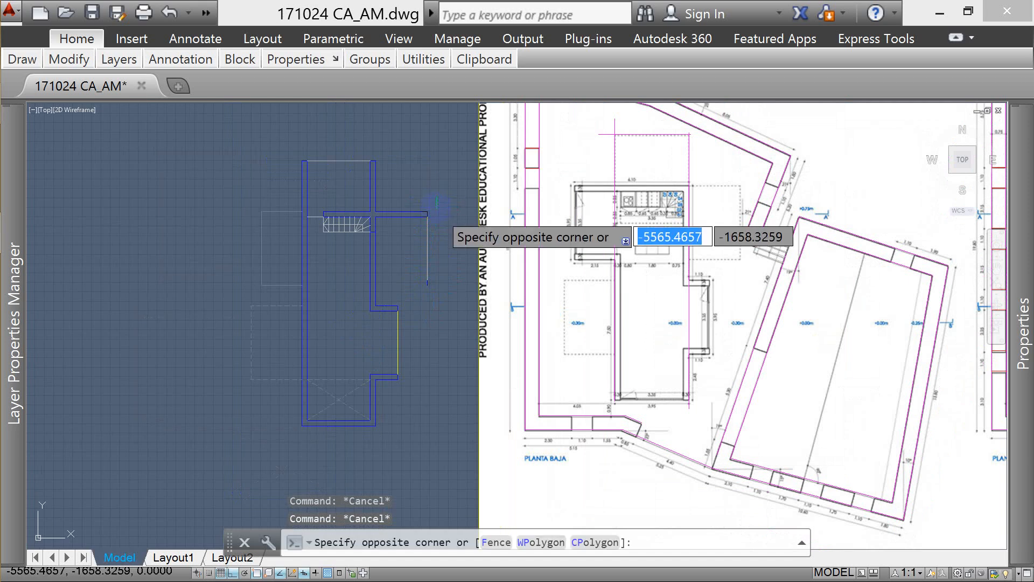
key("Escape")
key("Escape")
key("Return")
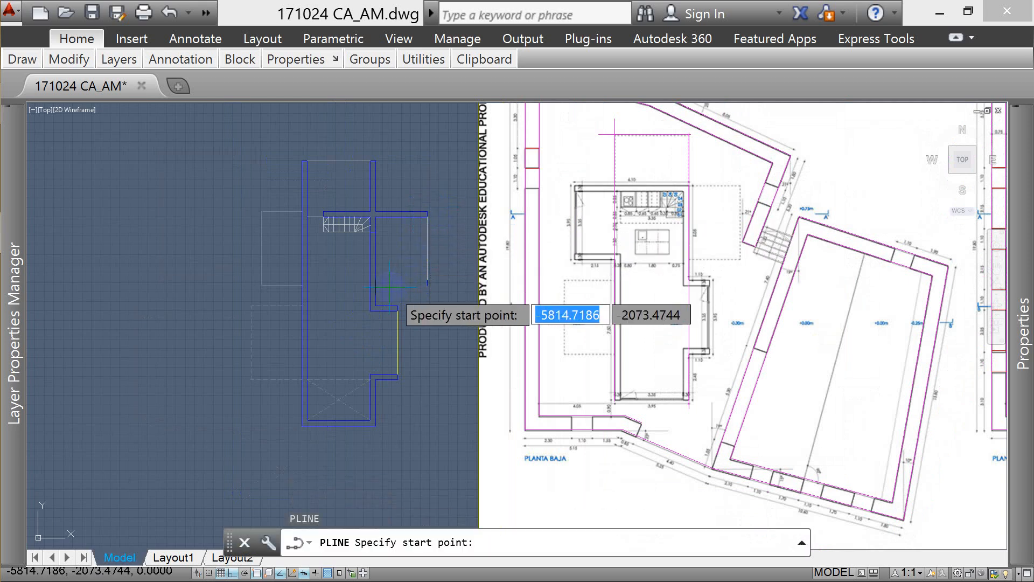
scroll(405, 285, "up", 4)
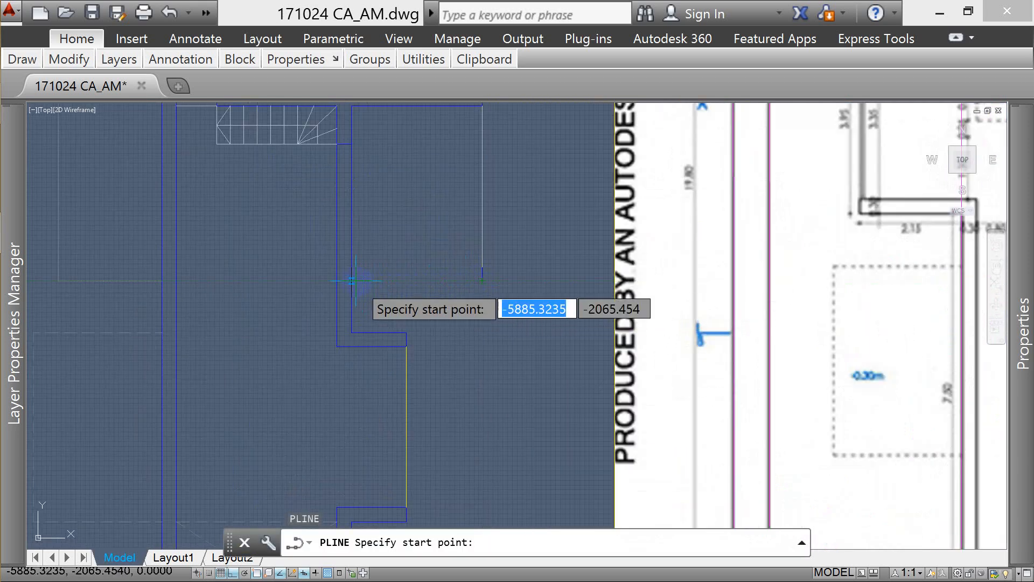
left_click(305, 280)
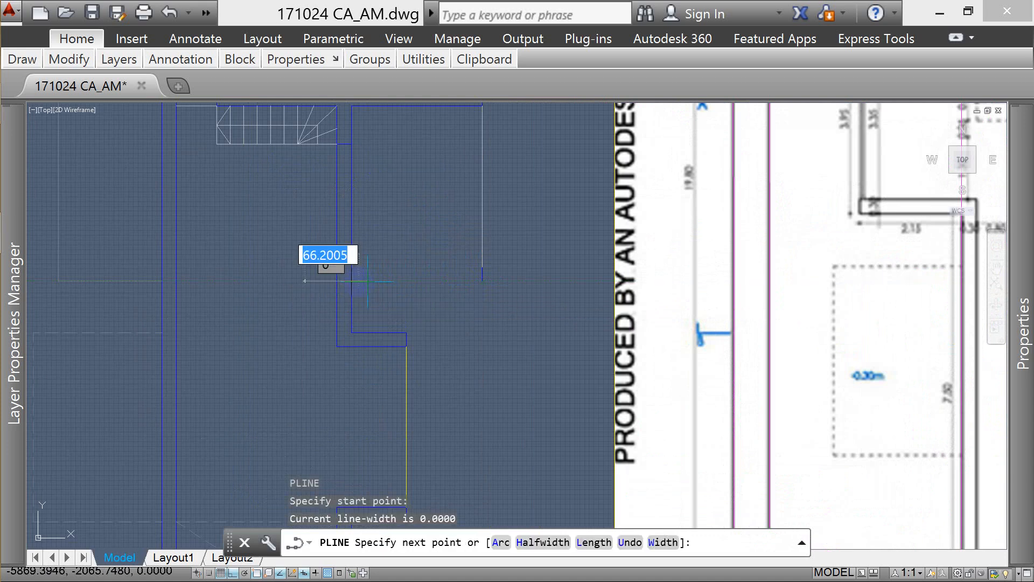
left_click(476, 280)
scroll(479, 215, "down", 3)
scroll(477, 237, "up", 3)
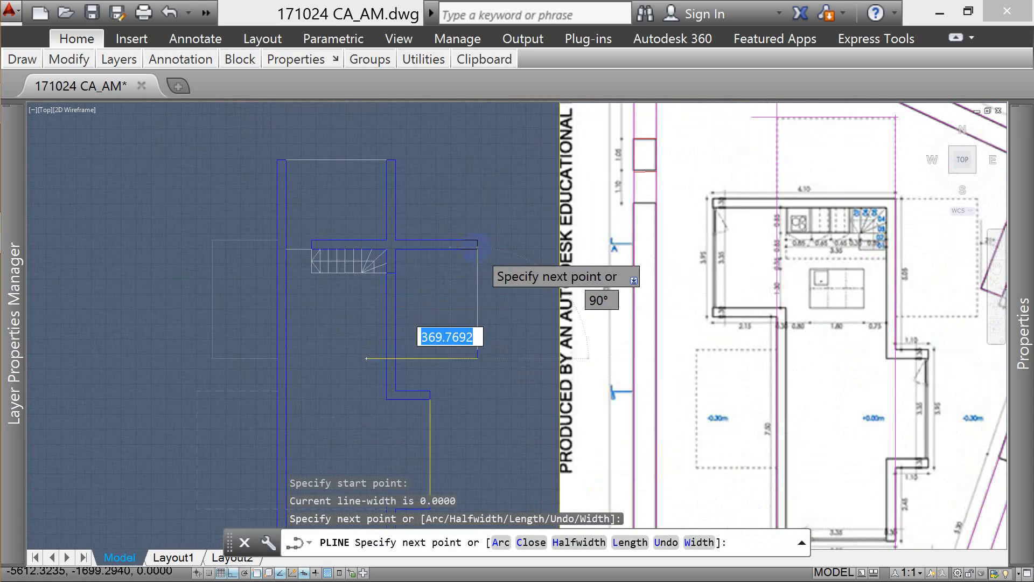
left_click(477, 234)
left_click(345, 233)
key("Escape")
- Erase the copied wall lines and remaining end line of the large right bay, keeping only its traced outline
left_click(335, 218)
left_click(513, 294)
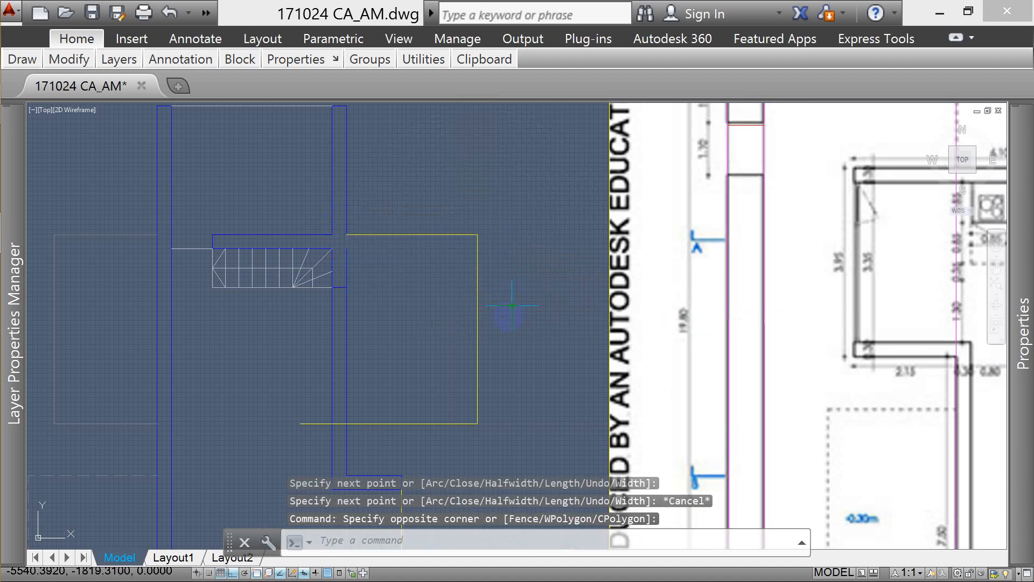
type("E")
key("Return")
left_click(276, 387)
left_click(507, 437)
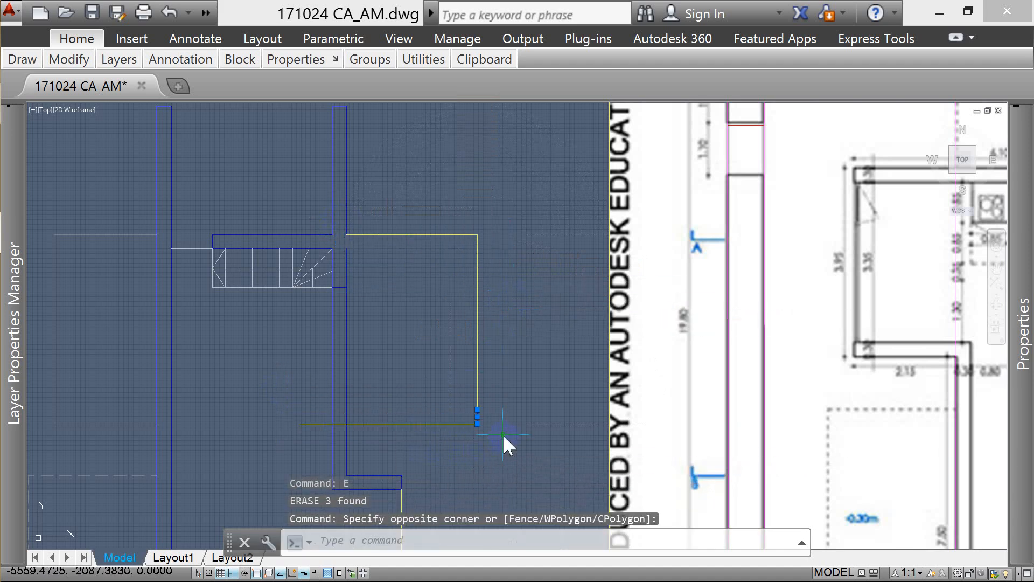
type("E")
key("Return")
left_click(450, 205)
left_click(529, 450)
key("Escape")
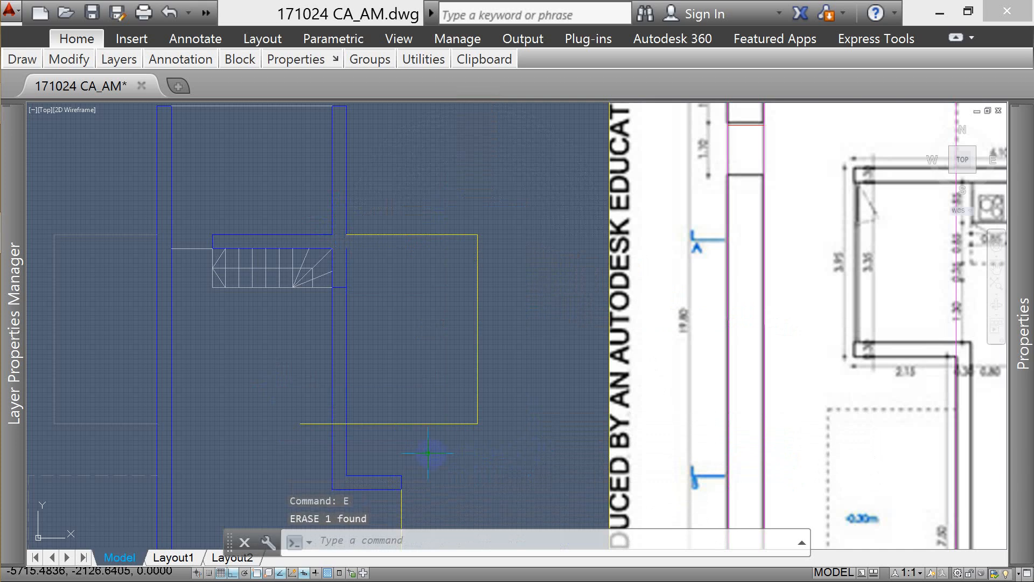
- Trim the lower line of the large right bay's outline back to the right wall's outer face
type("TR")
key("Return")
left_click(346, 439)
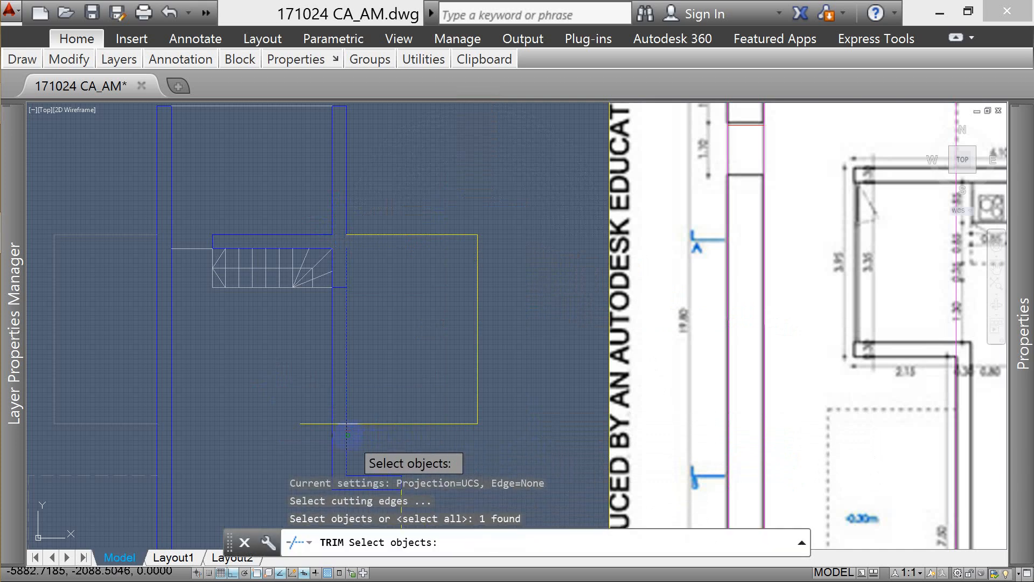
key("Return")
left_click(328, 430)
left_click(334, 426)
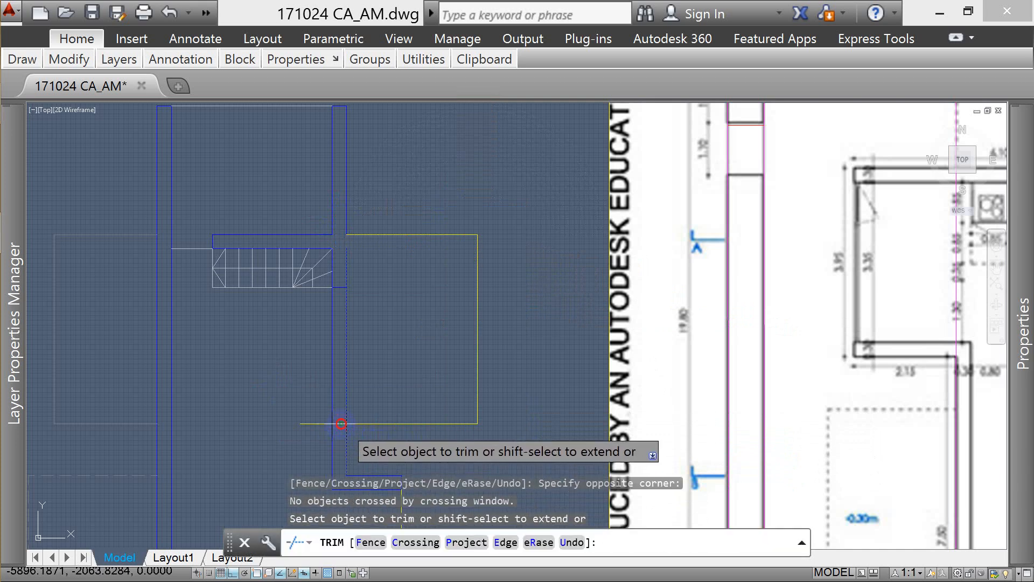
scroll(341, 409, "down", 2)
key("Escape")
key("Escape")
- Match the dashed overhead projection's properties onto the large right bay's outline
type("MA")
key("Return")
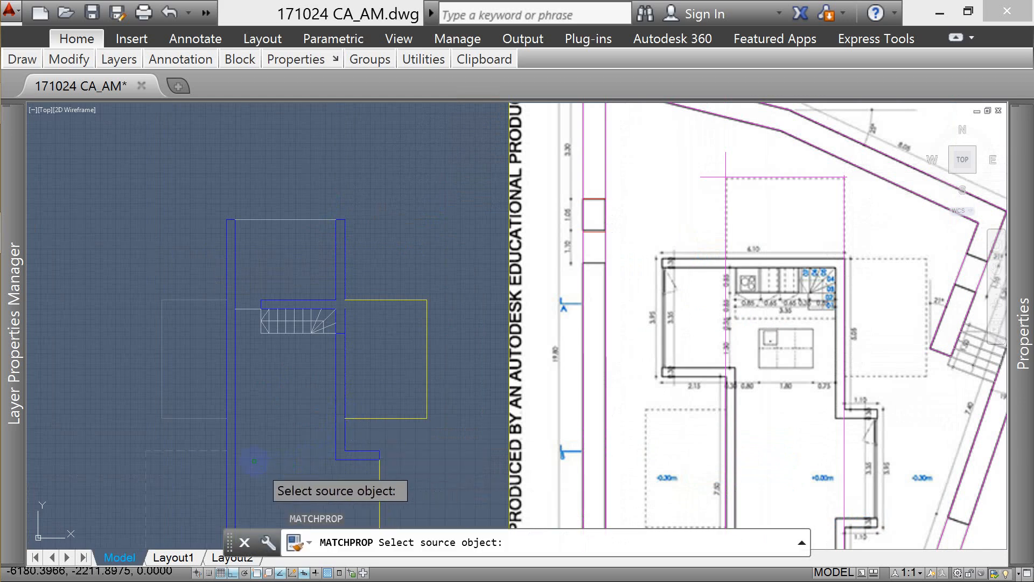
left_click(230, 473)
left_click(421, 280)
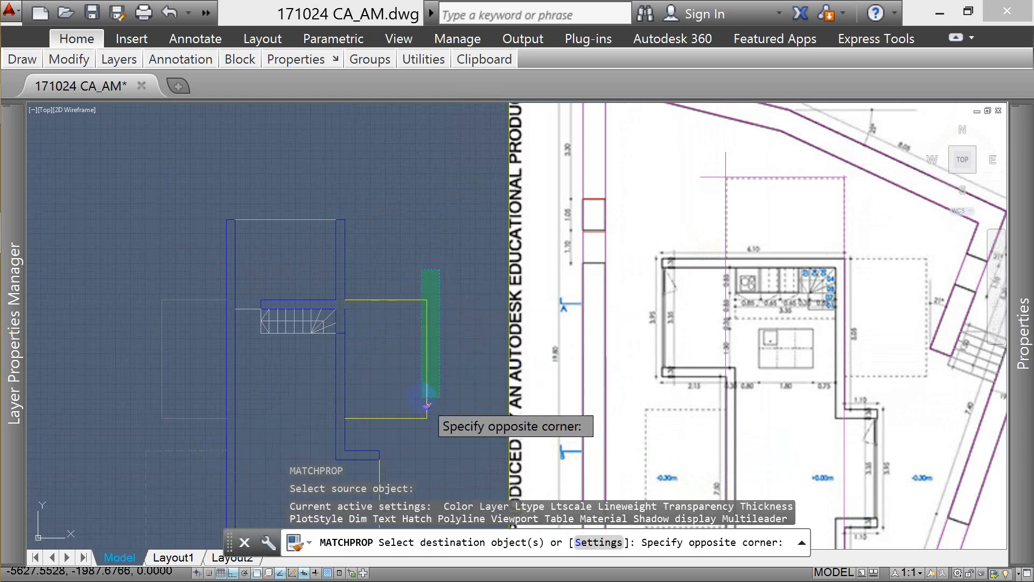
left_click(347, 423)
scroll(378, 420, "down", 3)
key("Escape")
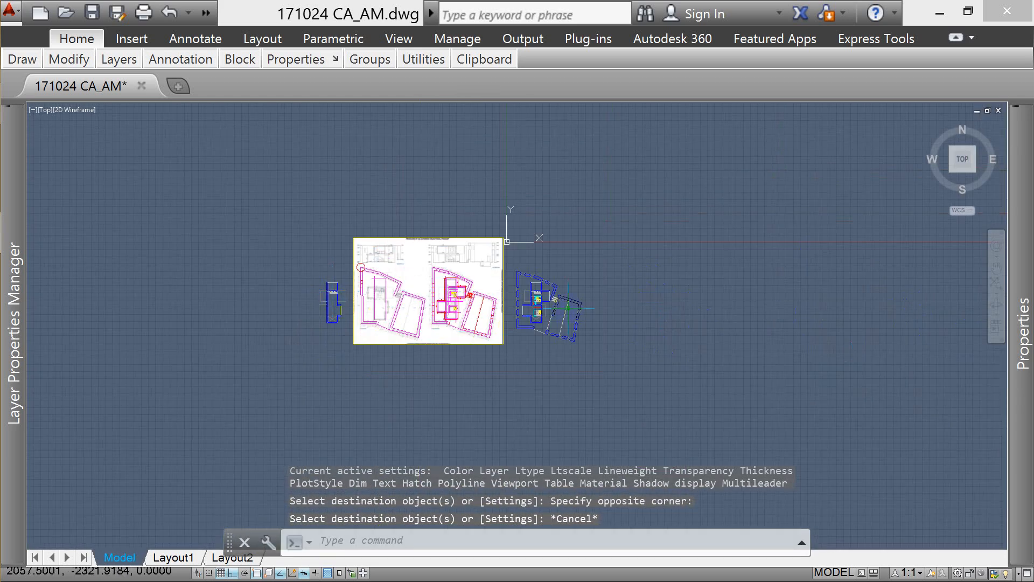
- Compare the ground floor plan's bays and stair area with the upper floor drawing and the reference image
scroll(527, 312, "up", 5)
scroll(296, 323, "up", 4)
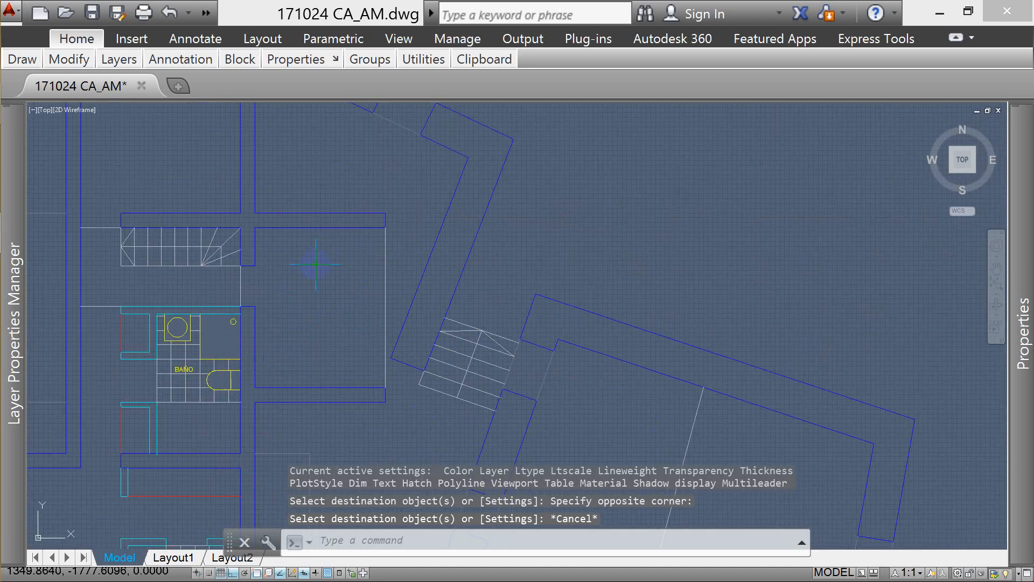
scroll(572, 231, "down", 8)
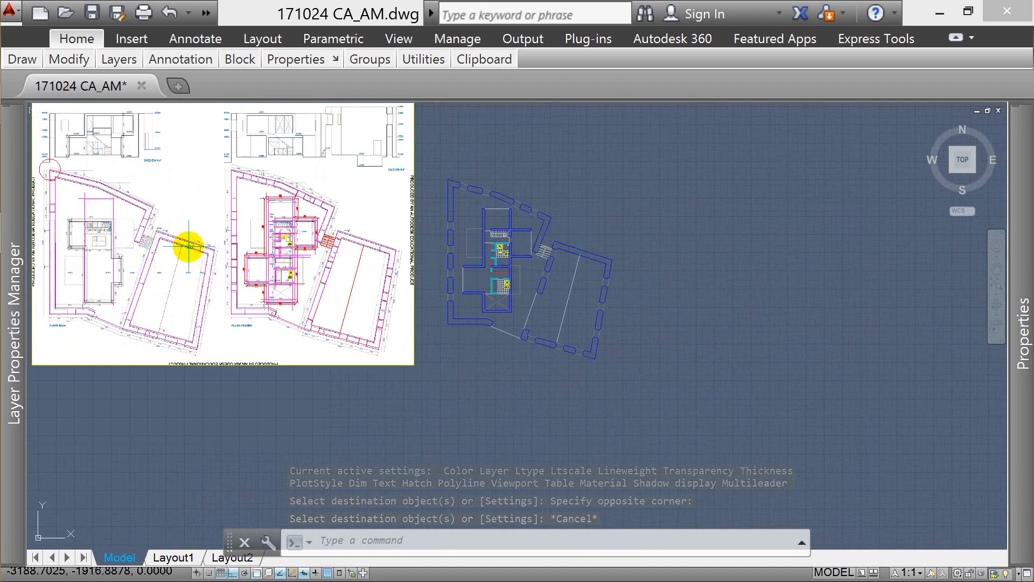
scroll(634, 346, "down", 2)
scroll(288, 293, "up", 8)
key("Escape")
key("Escape")
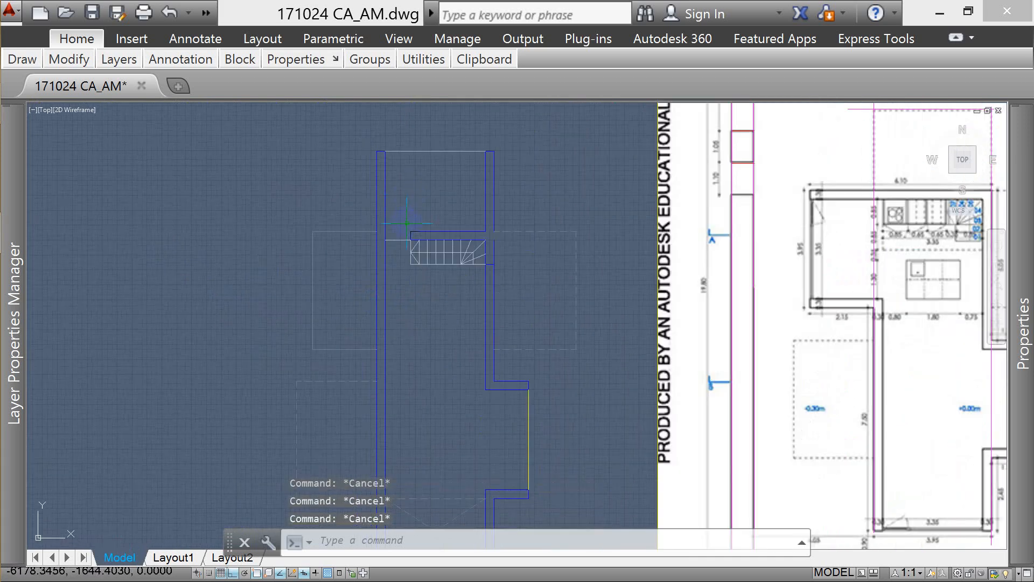
- Match the properties of the thin line closing the plan's upper end onto the small right bay's closing line
scroll(407, 222, "down", 2)
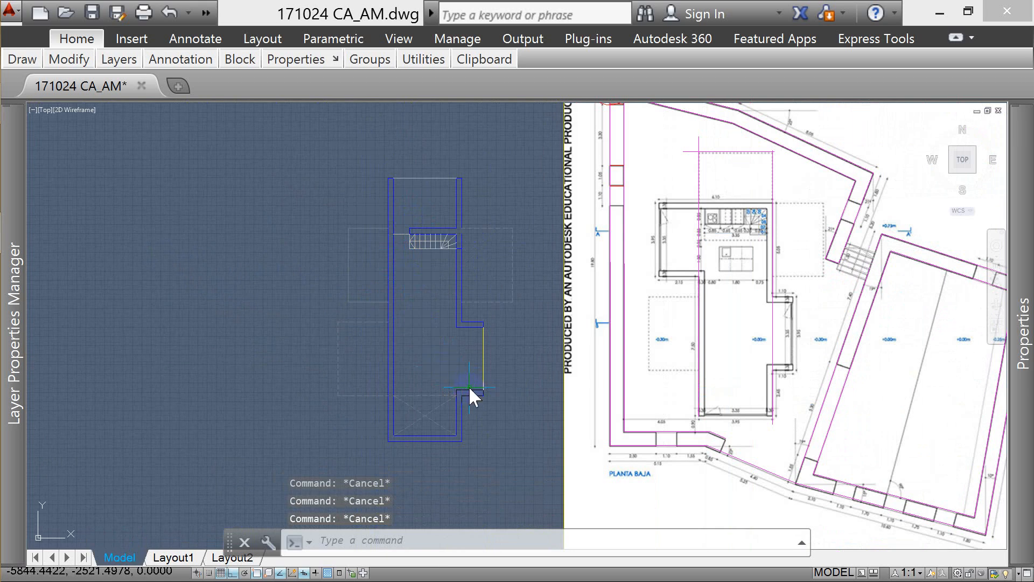
type("ma")
key("Return")
left_click(419, 177)
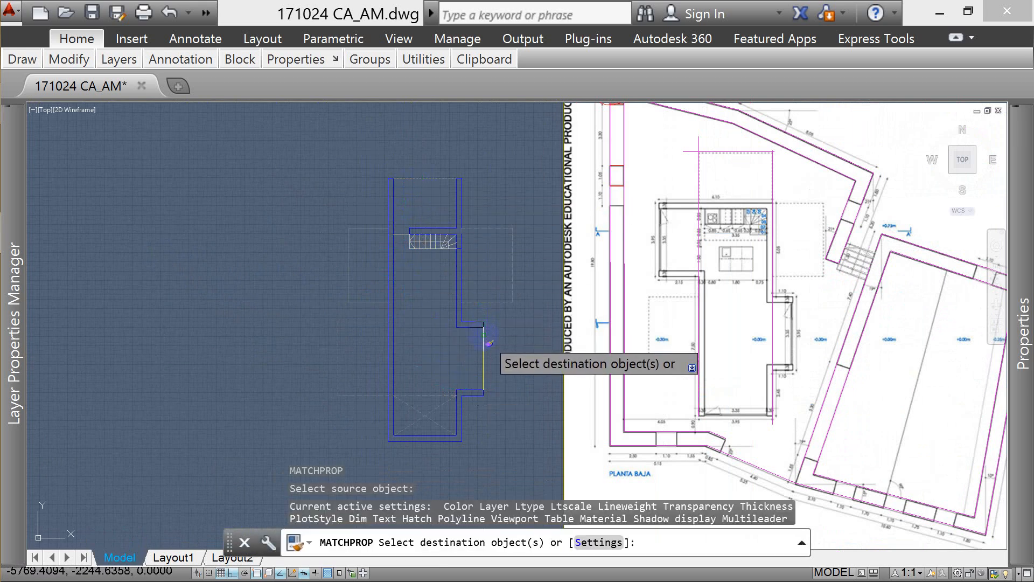
key("Escape")
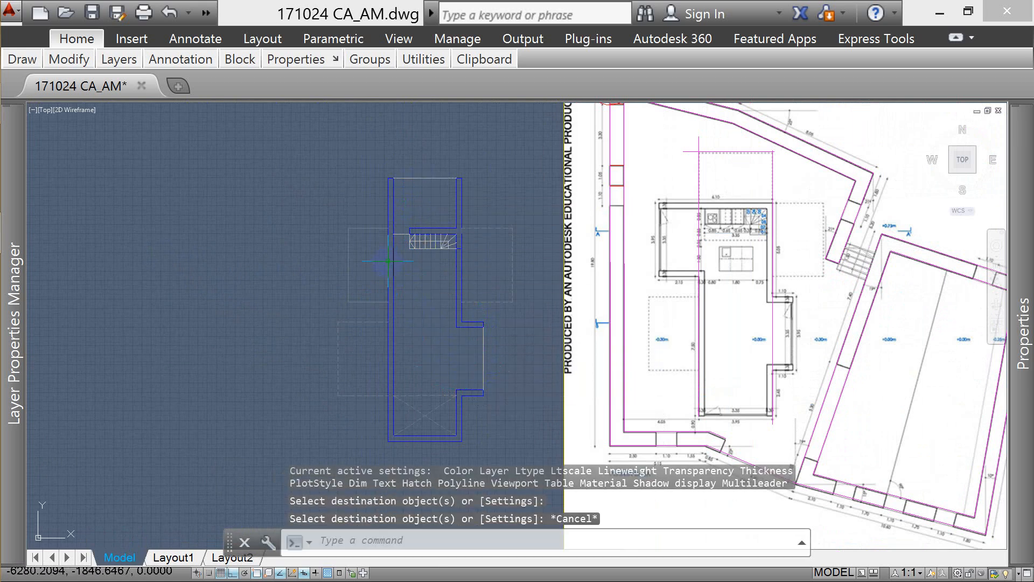
key("Escape")
- Offset the upper line of the upper left bay's outline inward by the thickness of the wall above the stairs
scroll(378, 228, "up", 2)
key("Escape")
key("Escape")
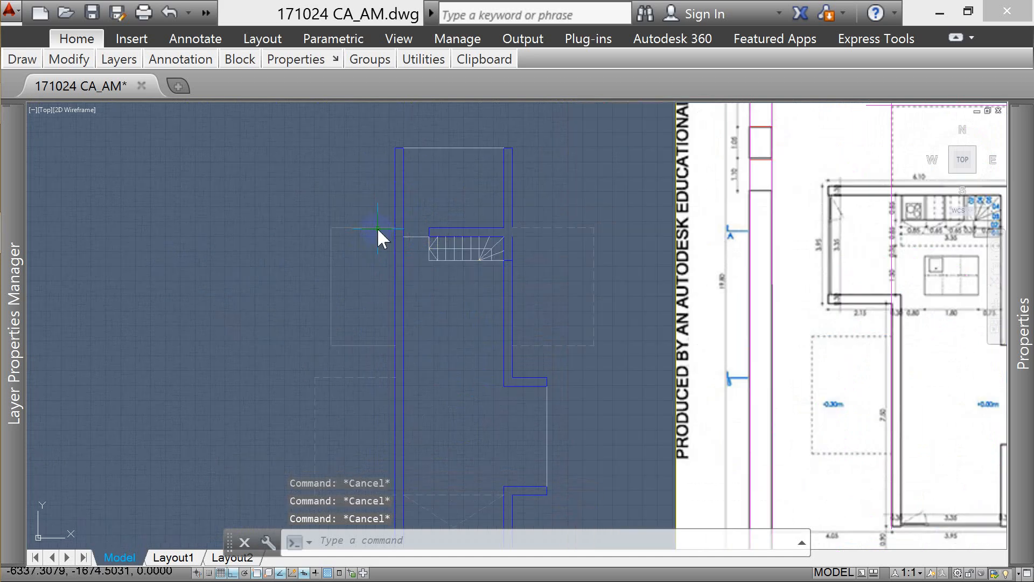
type("o")
key("Return")
scroll(424, 230, "up", 4)
left_click(453, 226)
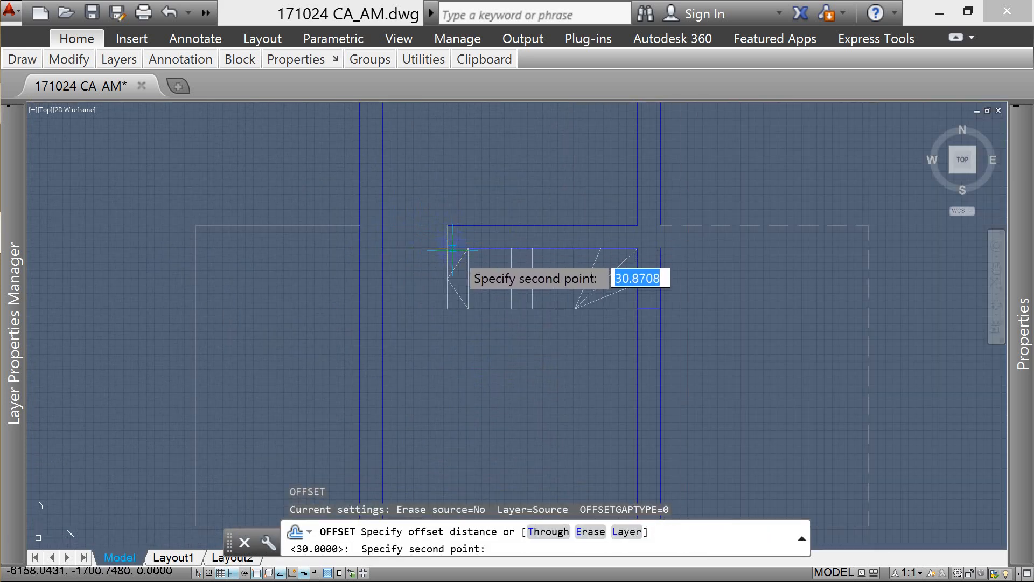
left_click(451, 252)
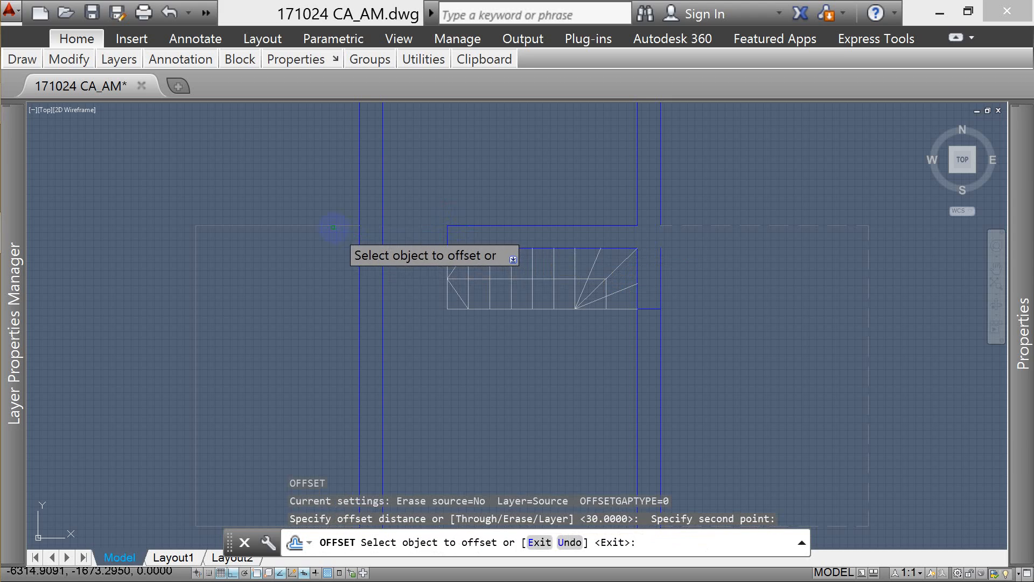
left_click(337, 247)
left_click(355, 240)
scroll(345, 248, "down", 2)
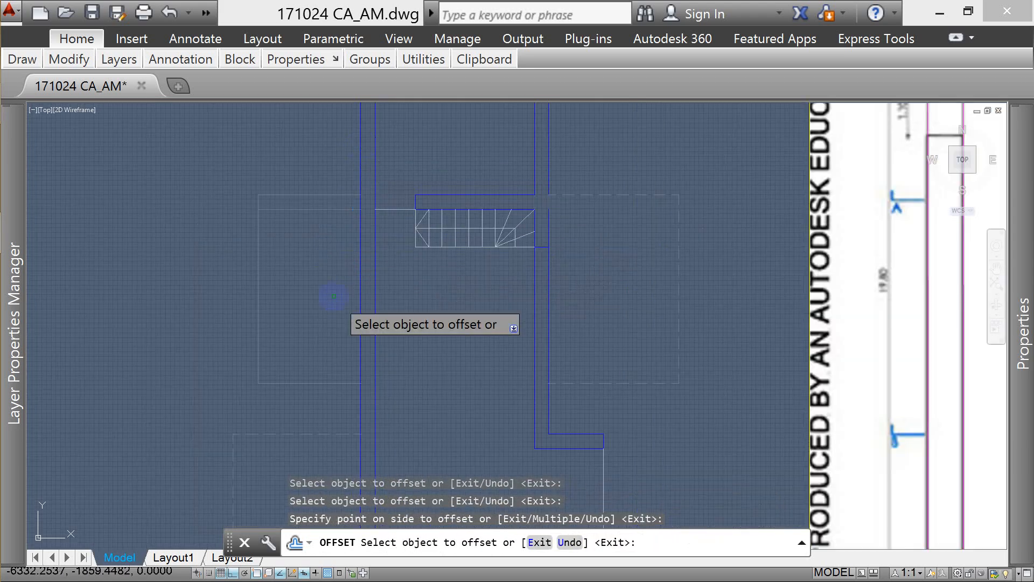
- Offset the lower line of the upper left bay's outline inward by the same wall thickness
double_click(312, 388)
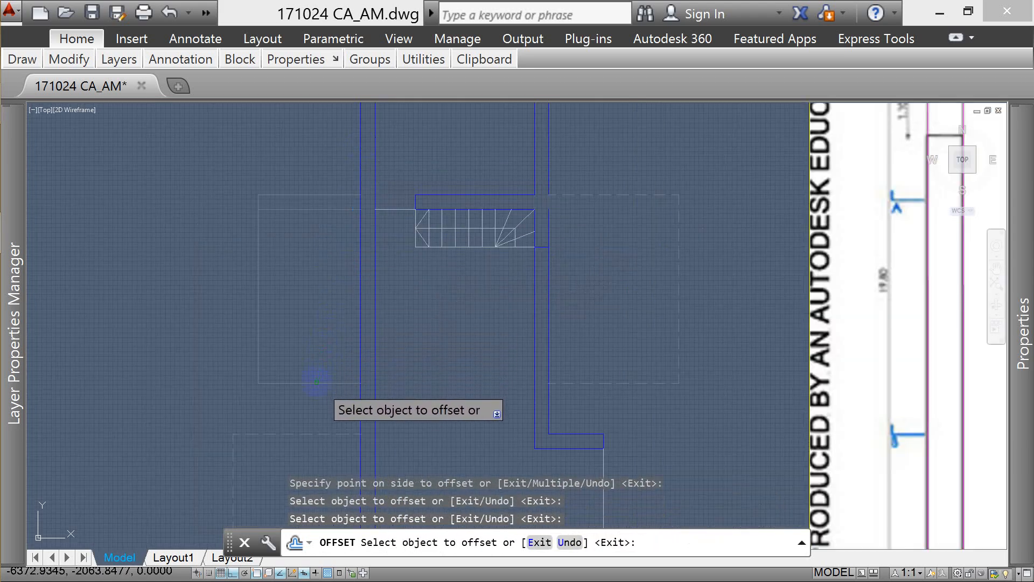
left_click(316, 381)
left_click(308, 363)
key("Escape")
key("Escape")
key("Escape")
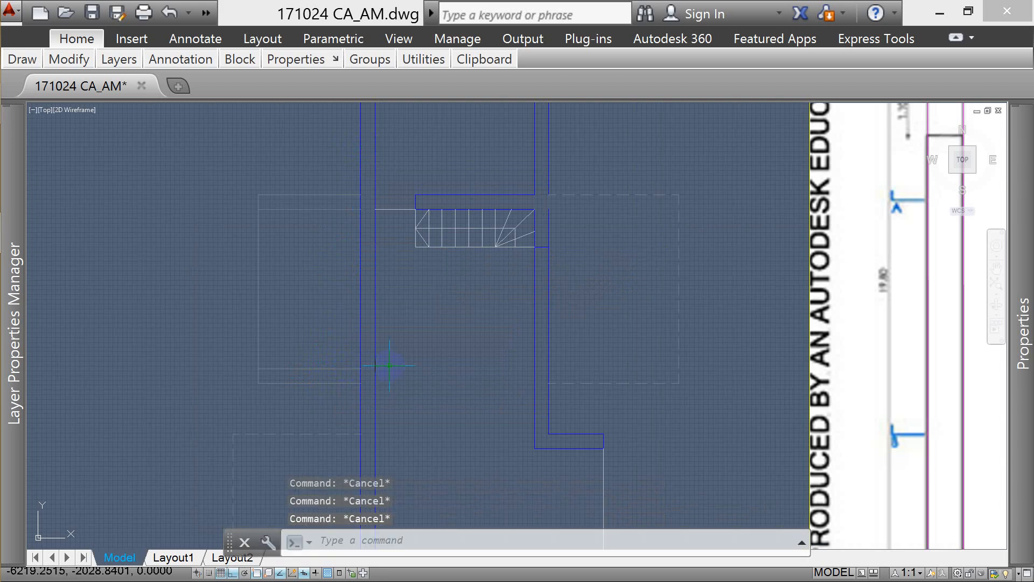
- Extend the upper left bay's two offset lines to the left wall's inner face
type("ex")
key("Return")
left_click(410, 340)
left_click(363, 288)
key("Return")
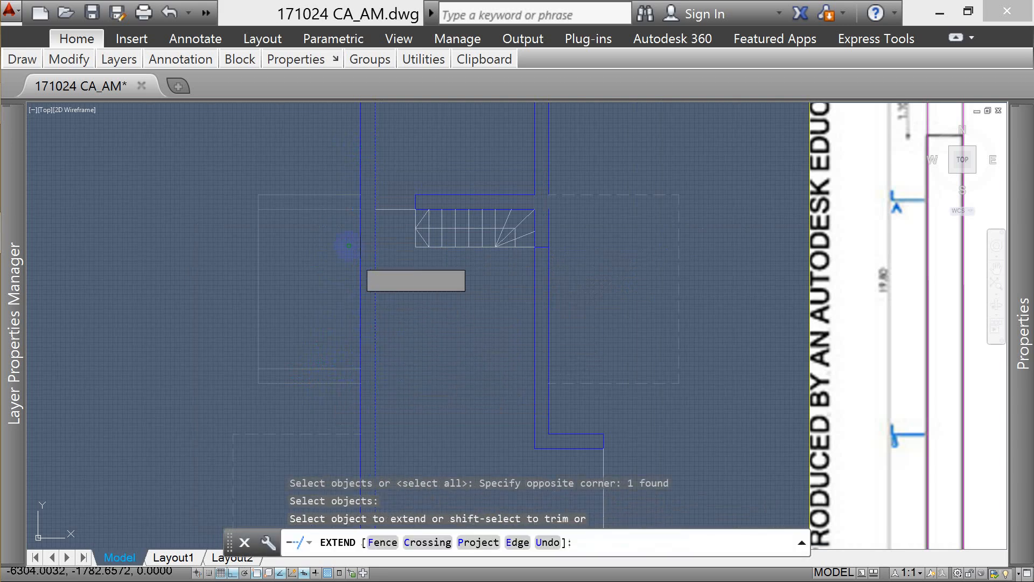
left_click(340, 207)
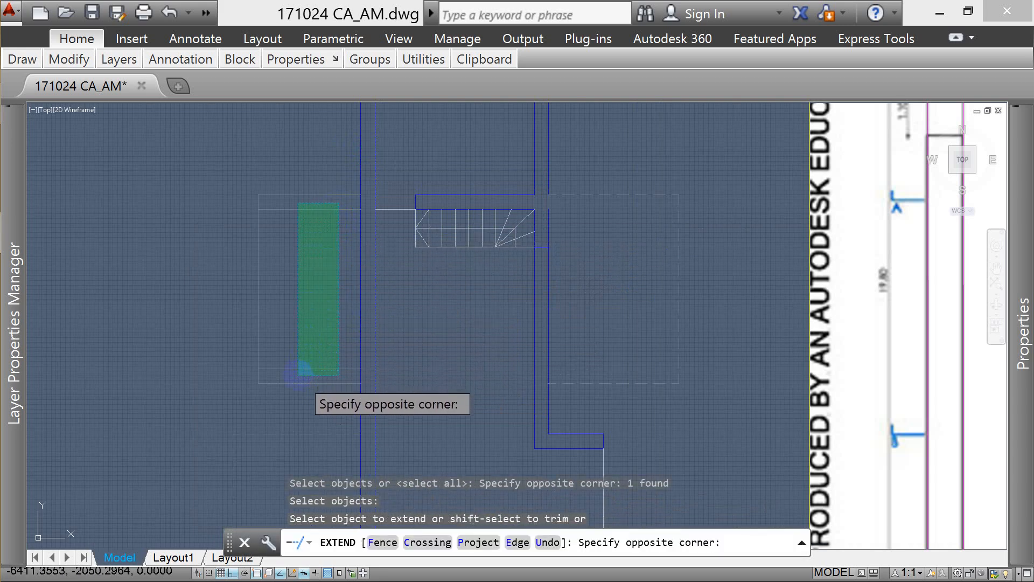
left_click(301, 374)
key("Escape")
- Trim both faces of the left wall between the bay's offset lines to open the upper left bay
type("tr")
key("Return")
left_click(324, 380)
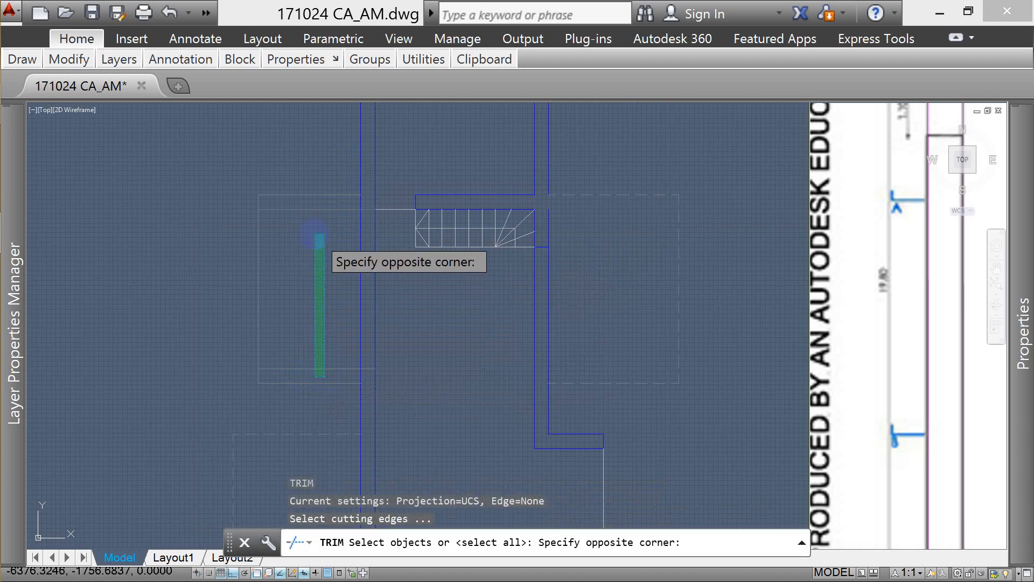
left_click(314, 205)
key("Return")
left_click(382, 265)
left_click(311, 314)
key("Escape")
key("Escape")
key("Escape")
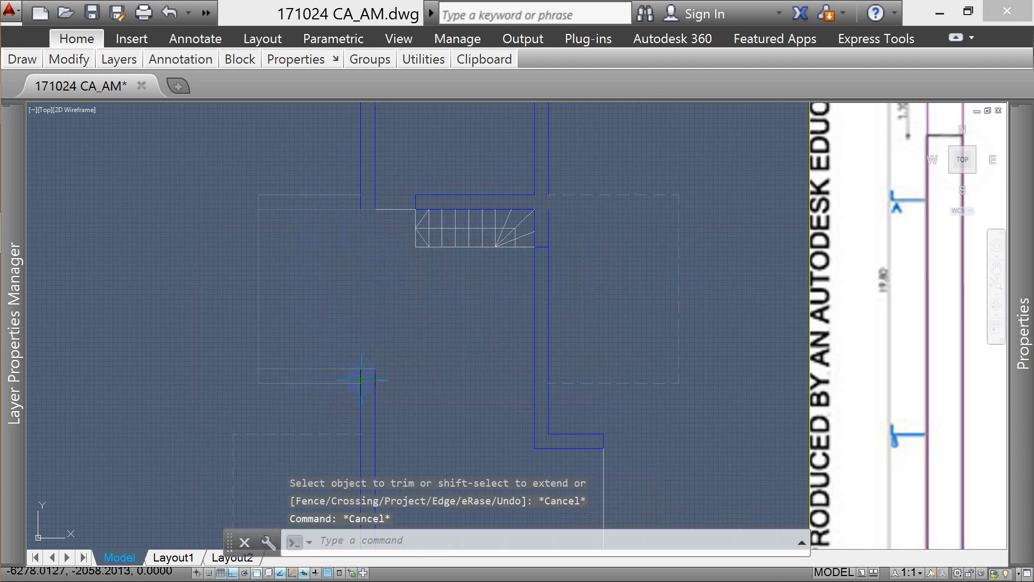
- Fillet the lower return lines of the upper left bay to the left wall's inner and outer faces with radius 0
type("f")
key("Return")
type("r")
key("Return")
type("0")
key("Return")
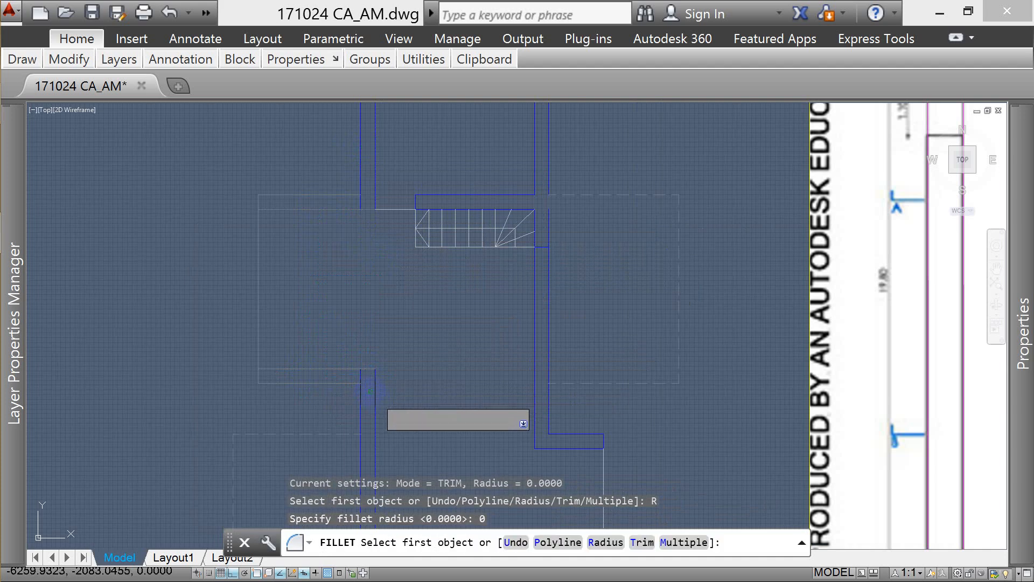
left_click(374, 382)
left_click(359, 395)
key("Return")
left_click(360, 396)
left_click(347, 383)
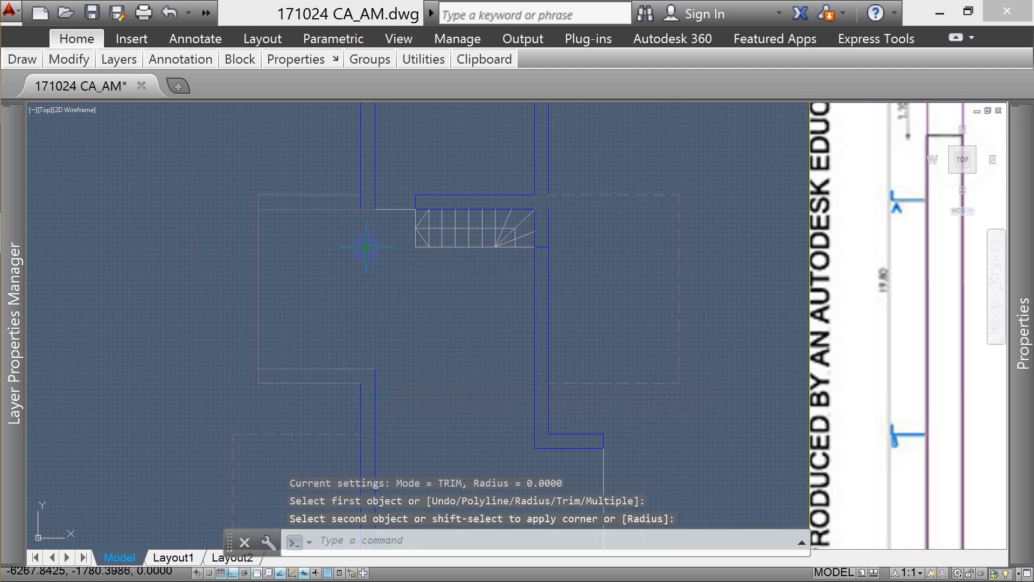
- Fillet the upper return lines of the upper left bay to the left wall's outer and inner faces with radius 0
key("Return")
left_click(354, 209)
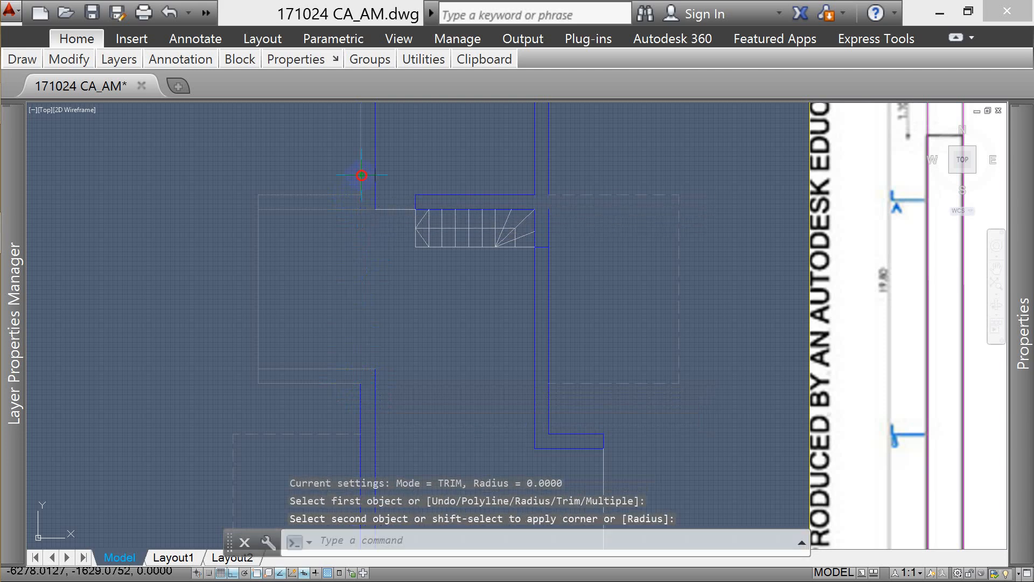
left_click(359, 173)
key("Return")
left_click(351, 213)
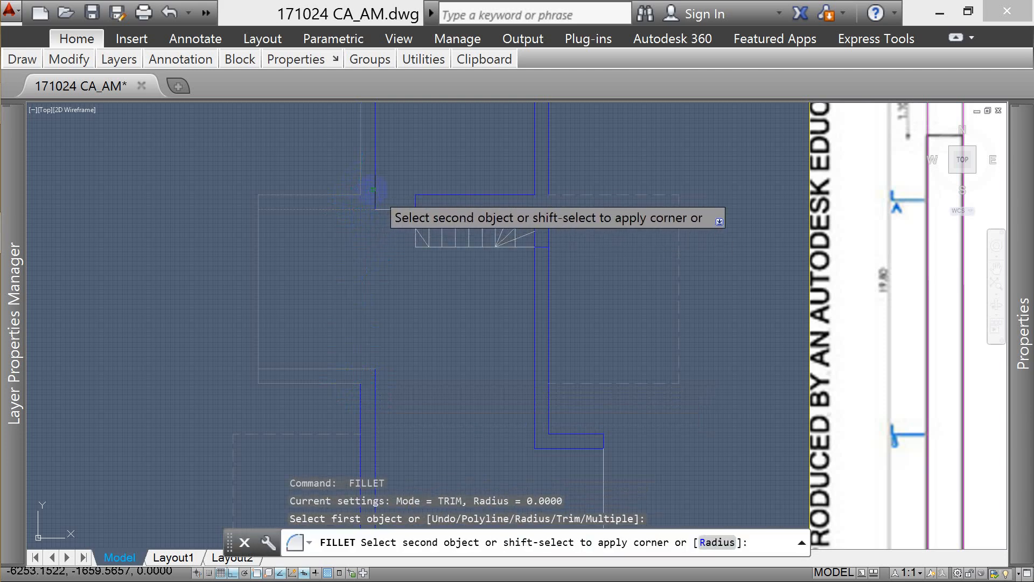
left_click(370, 198)
key("Escape")
key("Escape")
- Match the properties of the wall above the stairs onto the upper left bay's return lines, adjoining wall faces and end line
type("ma")
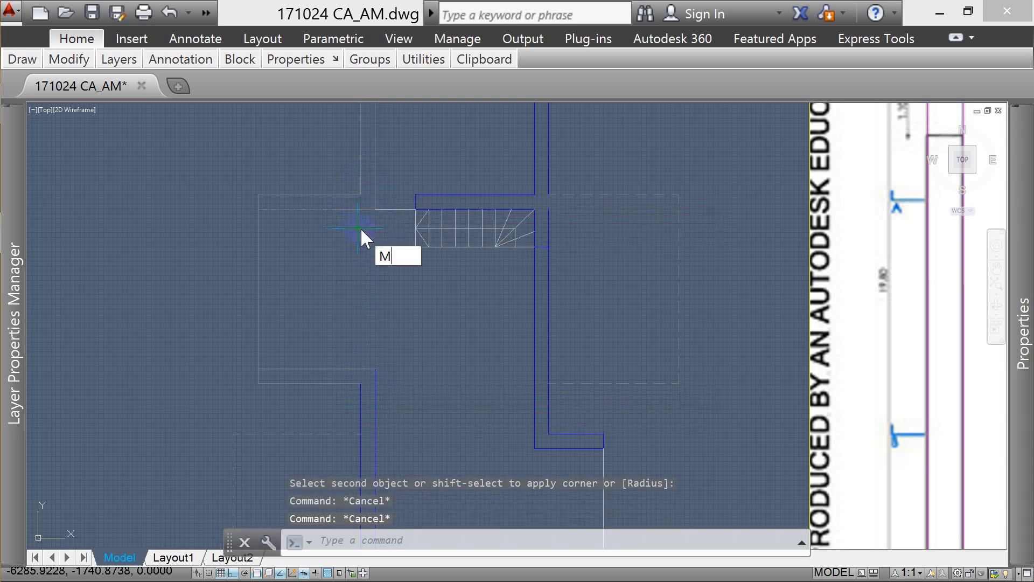
key("Return")
left_click(430, 195)
left_click(427, 129)
left_click(319, 168)
left_click(388, 323)
left_click(333, 396)
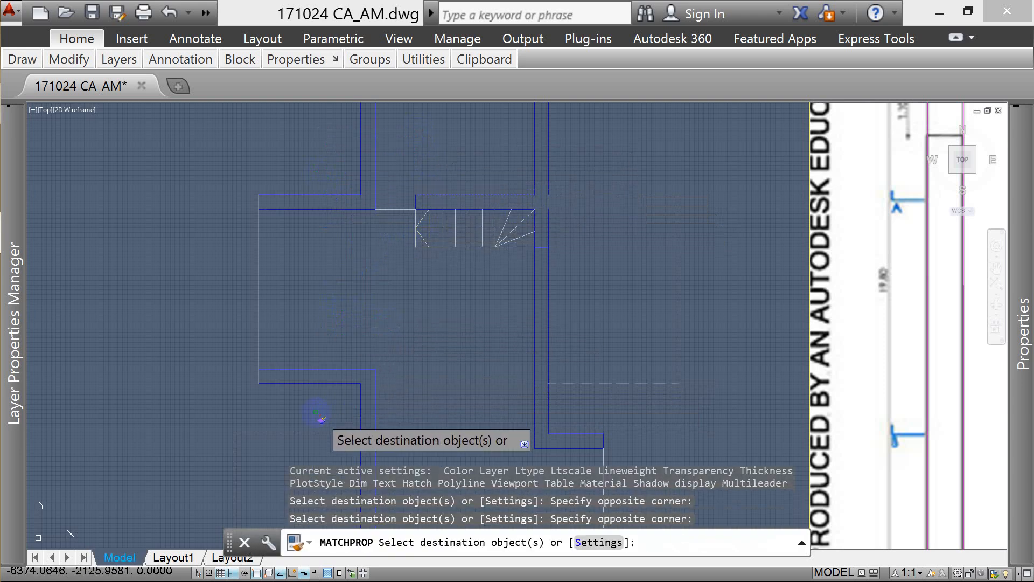
left_click(295, 351)
left_click(235, 390)
key("Escape")
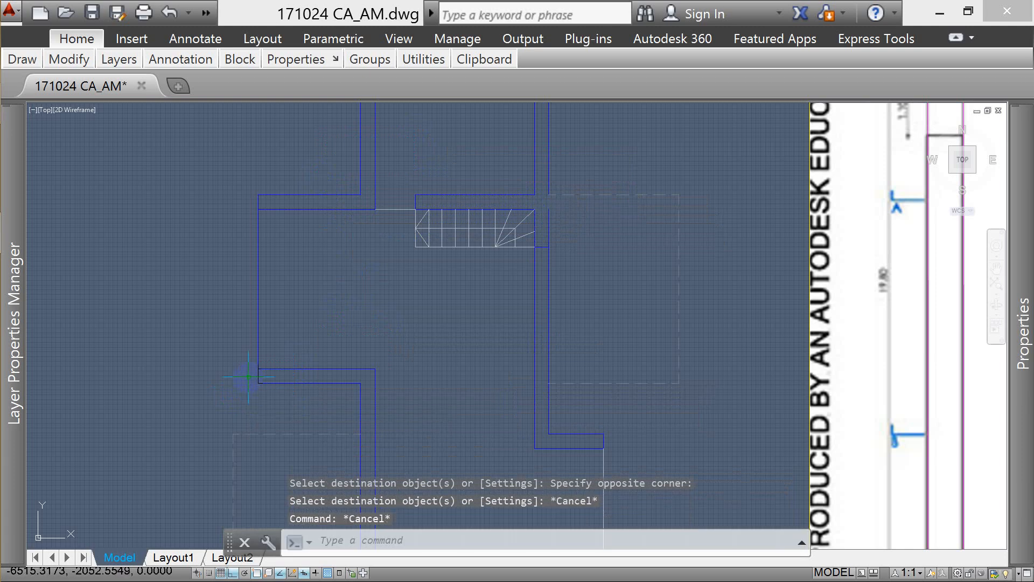
type("tr")
key("Return")
scroll(306, 295, "down", 10)
key("Escape")
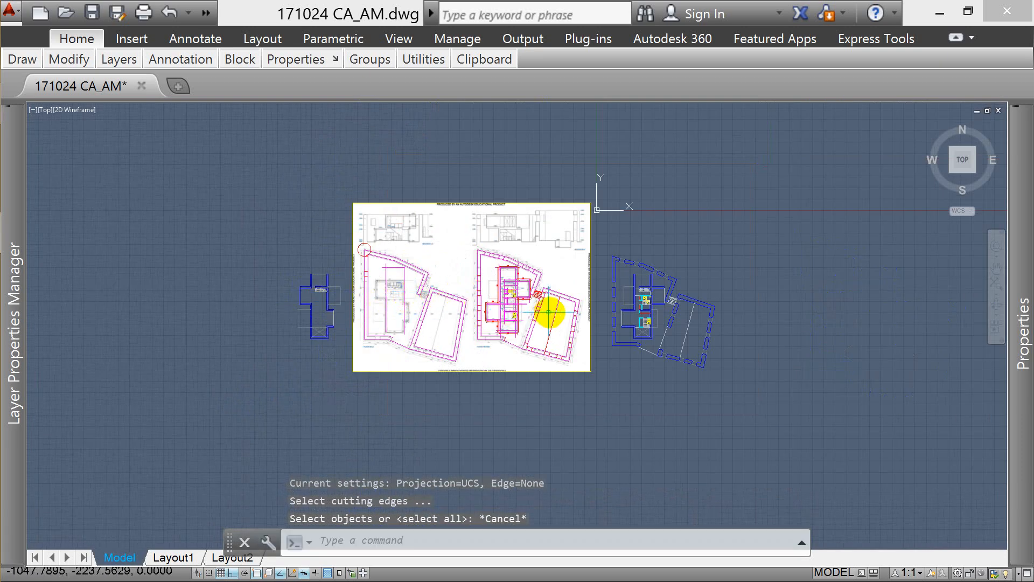
scroll(362, 284, "up", 8)
scroll(517, 260, "down", 5)
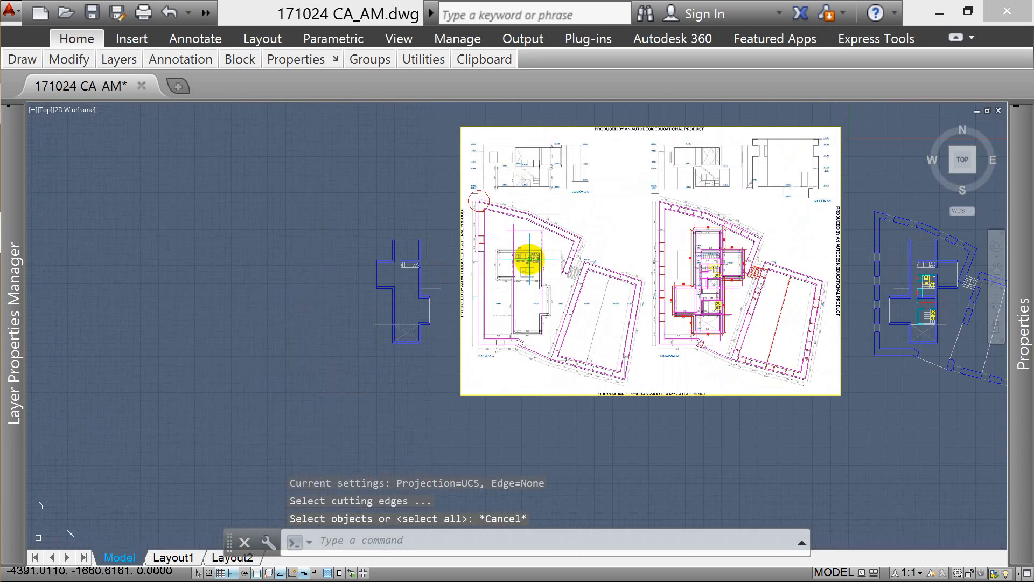
scroll(400, 286, "up", 6)
key("Escape")
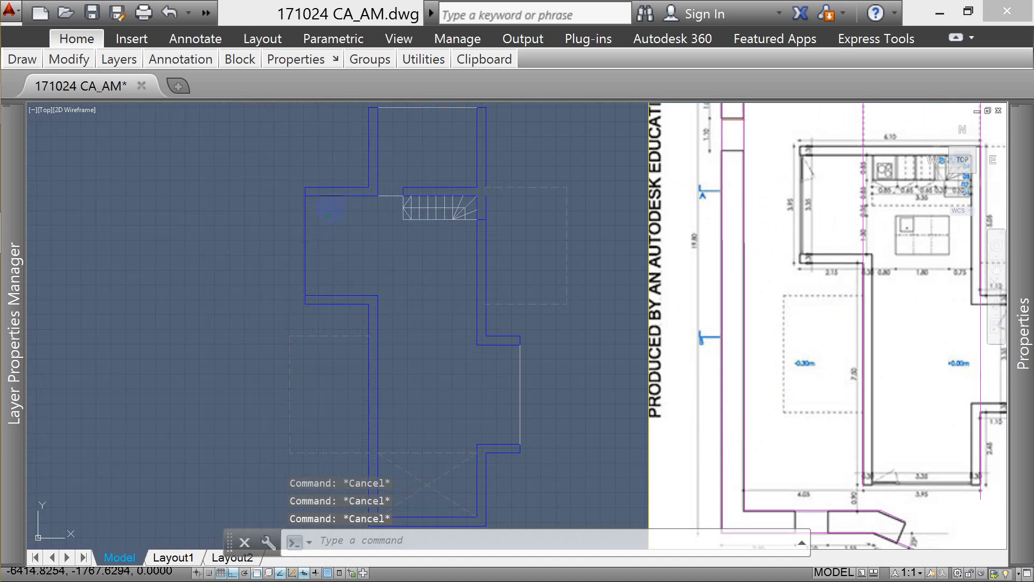
- Trim the upper left bay's end line between its two return walls
key("Return")
left_click(338, 151)
left_click(291, 317)
key("Return")
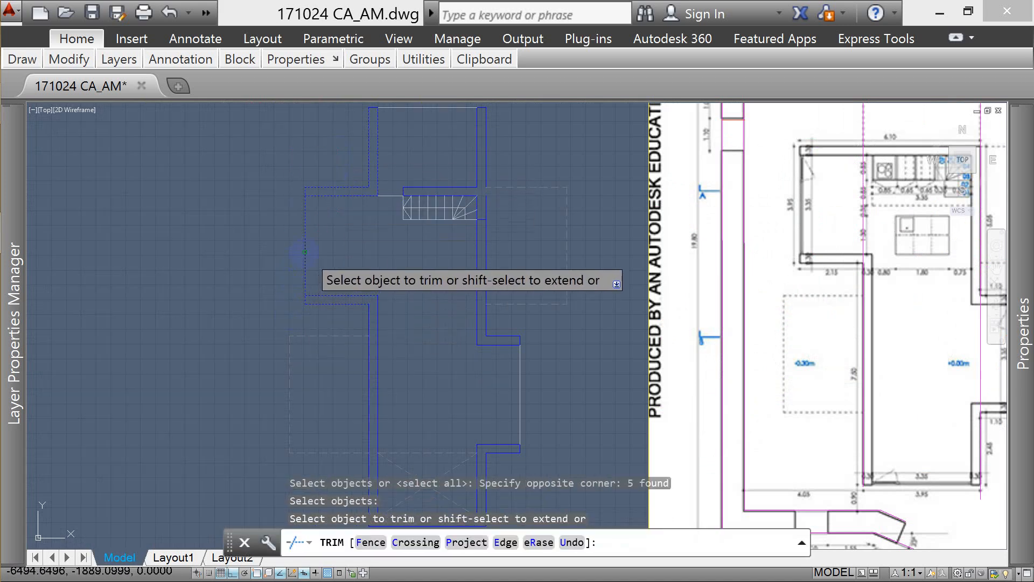
key("Escape")
- Draw a polyline across the open end of the upper left bay, between the inner faces of its return walls
type("pl")
key("Return")
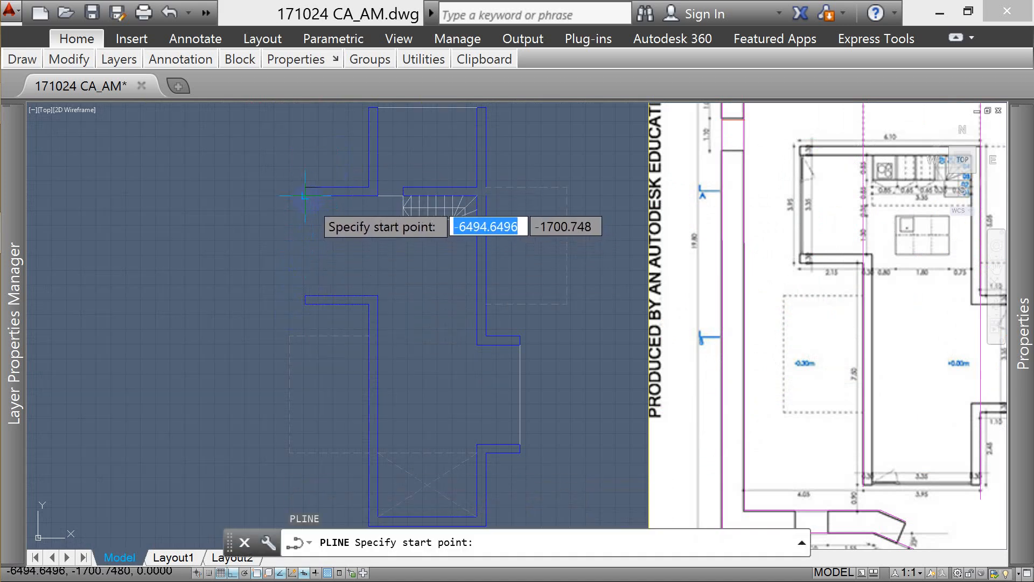
left_click(305, 195)
left_click(324, 295)
key("Escape")
key("Escape")
key("Escape")
- Match the properties of the thin line closing the plan's upper volume onto the upper left bay's new end line
type("ma")
key("Return")
scroll(344, 305, "down", 2)
left_click(389, 179)
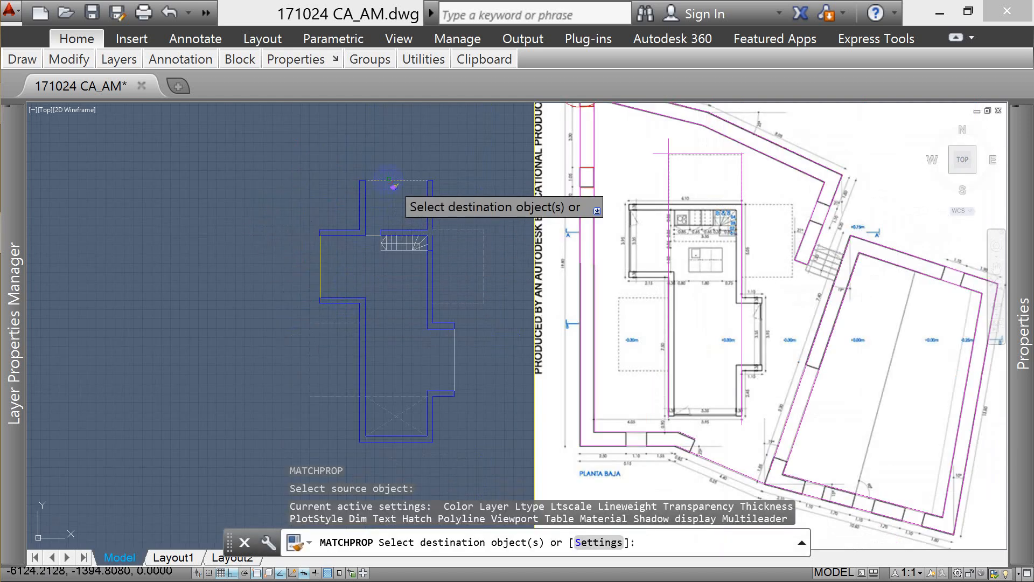
left_click(320, 260)
key("Escape")
key("Escape")
scroll(325, 262, "down", 4)
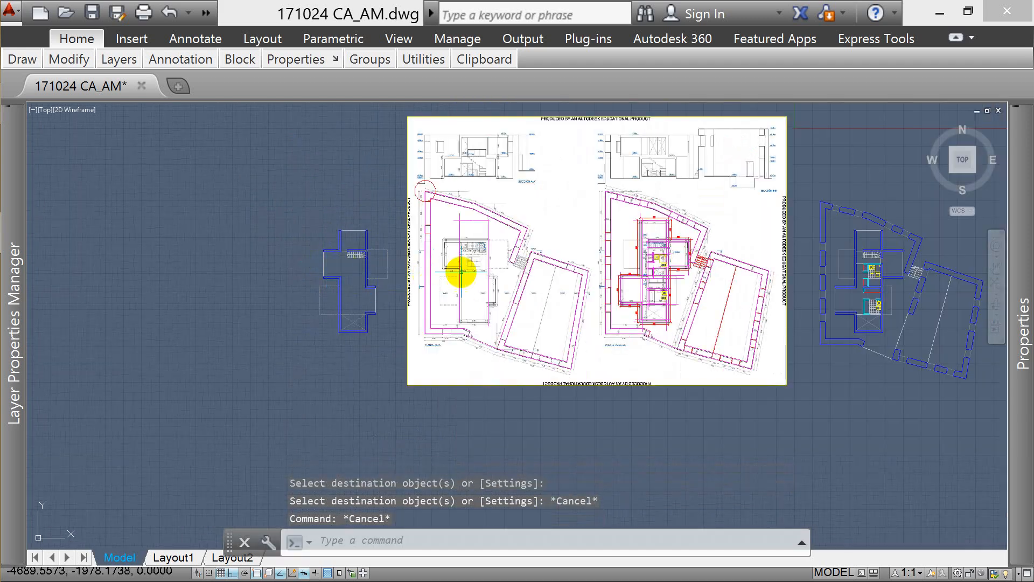
- Erase both faces of the upper volume's left wall and the upper return lines of the left bay
scroll(493, 248, "up", 4)
key("Escape")
key("Escape")
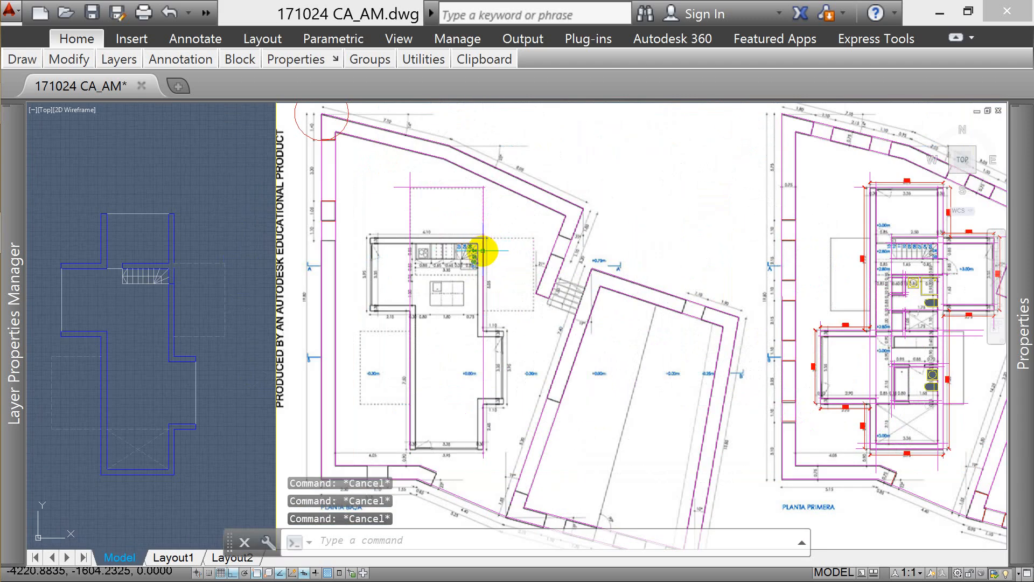
scroll(422, 254, "down", 2)
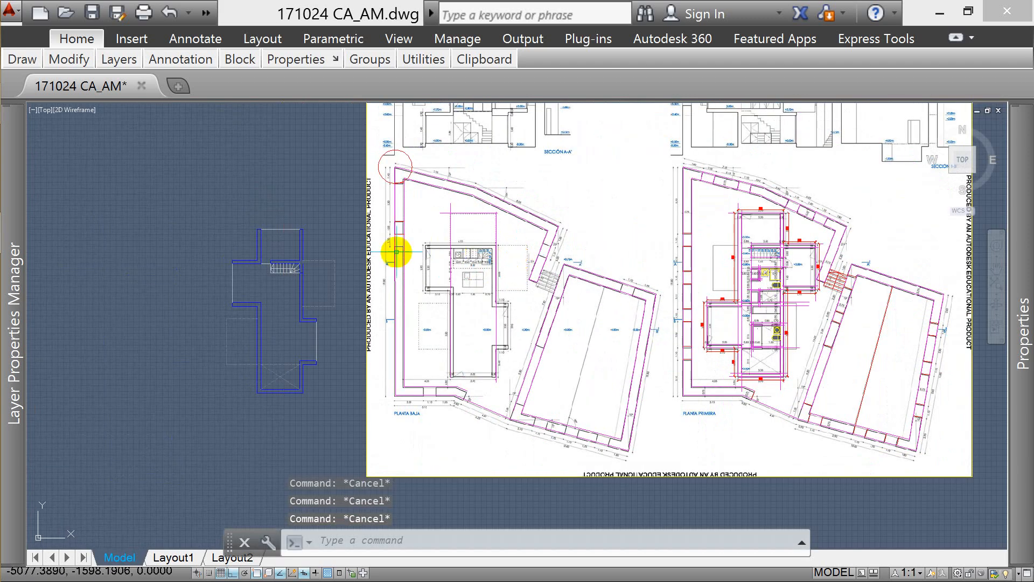
scroll(256, 264, "up", 4)
scroll(258, 262, "up", 2)
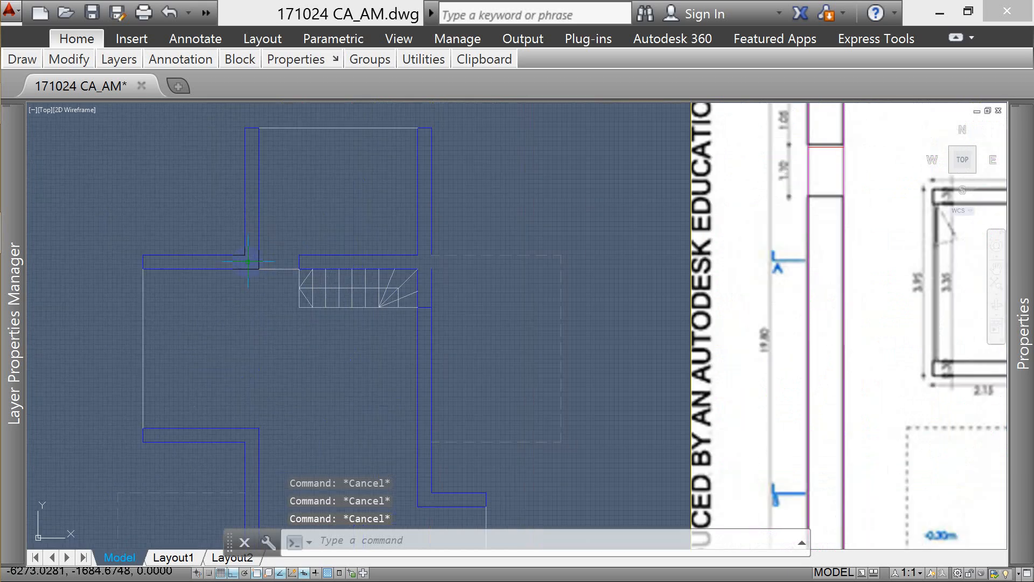
left_click(208, 241)
left_click(195, 290)
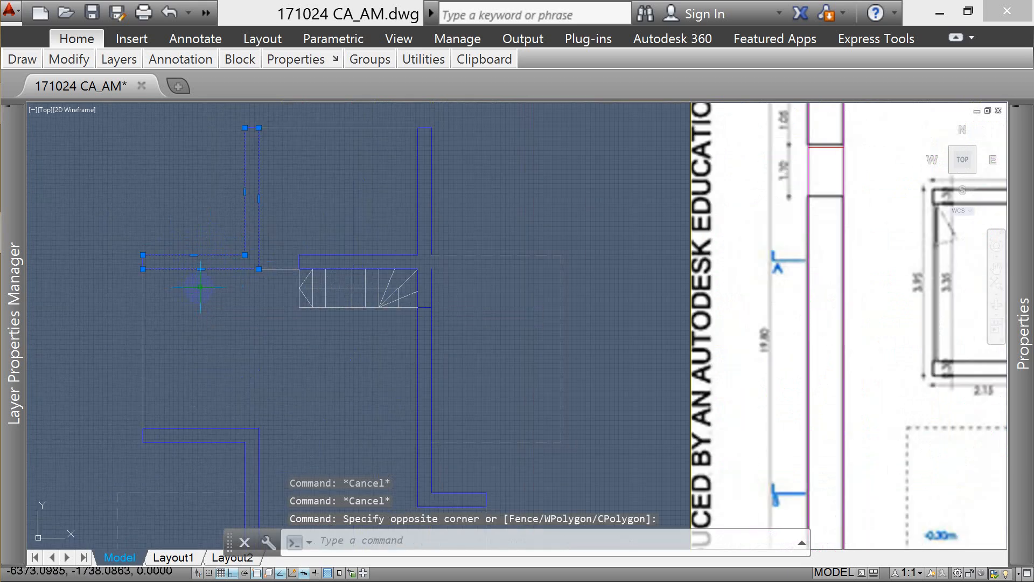
type("e")
key("Return")
- Extend both faces of the wall above the stairs to the short end line of the upper left bay
type("e")
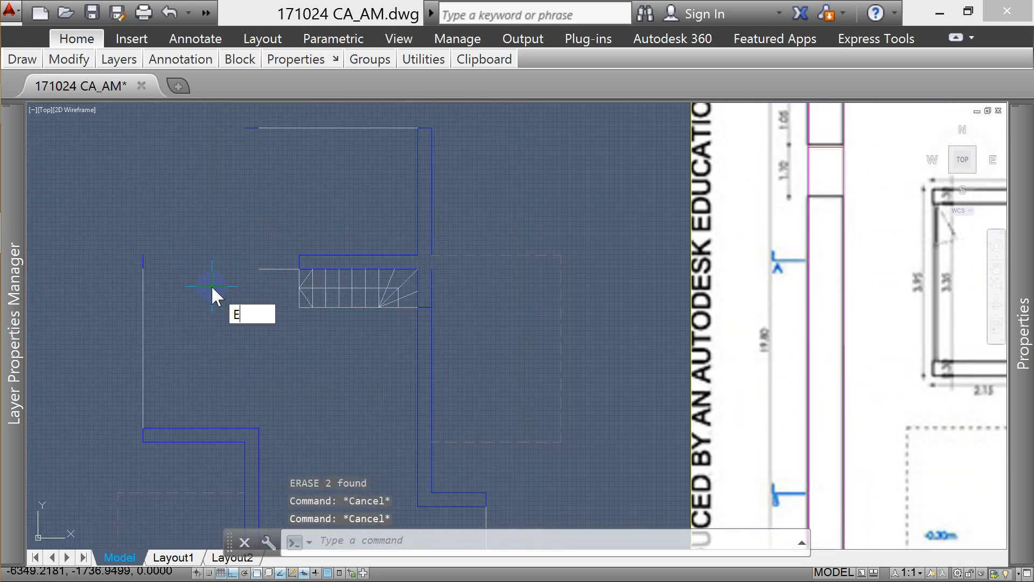
type("x")
key("Return")
left_click(122, 229)
left_click(189, 290)
key("Return")
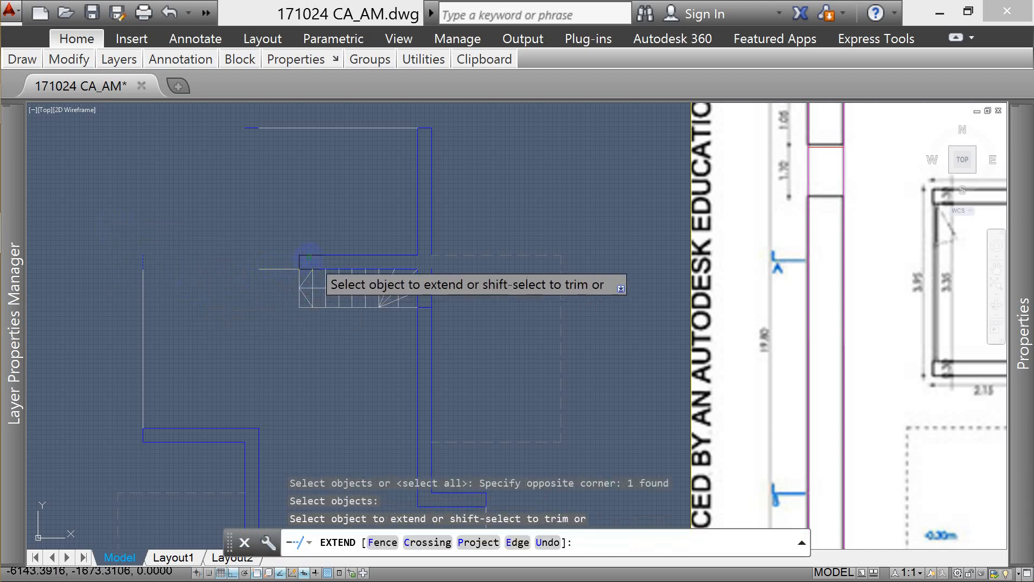
left_click(308, 256)
left_click(301, 269)
key("Escape")
- Erase the short wall end line and the leftover thin line beside the stairs' starting end
left_click(300, 240)
left_click(296, 268)
type("e")
key("Return")
left_click(278, 268)
key("Escape")
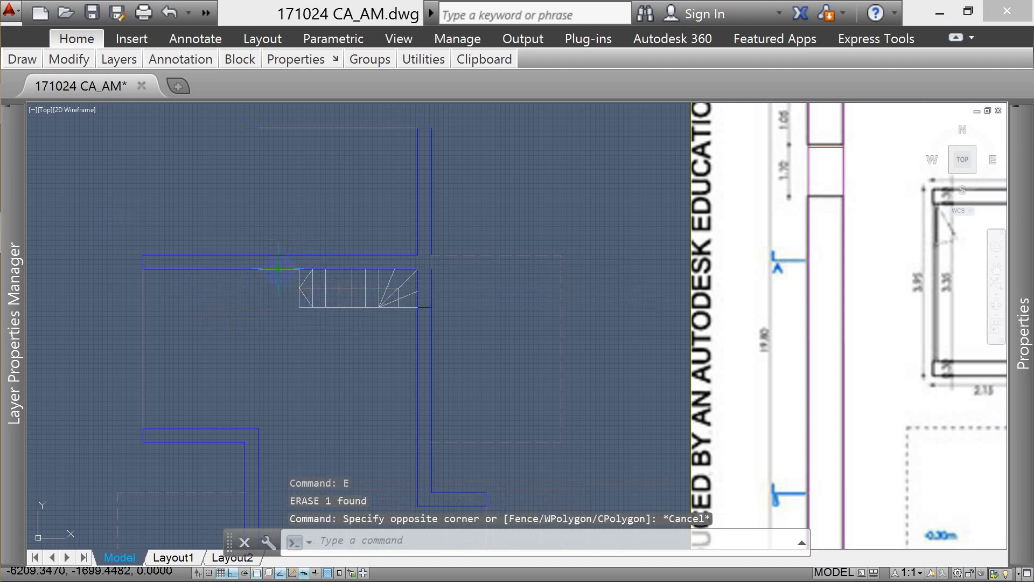
left_click(278, 268)
key("Escape")
type("pl")
key("Return")
key("Escape")
key("Escape")
key("Escape")
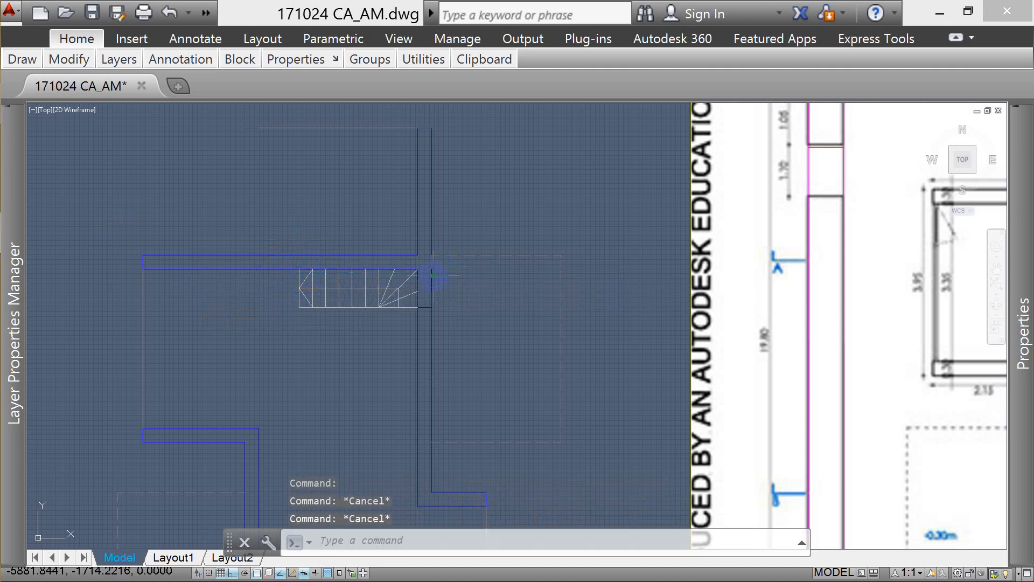
- Fillet the outer face of the wall above the stairs to the right wall's outer face with radius 0
type("f")
key("Return")
type("r")
key("Return")
type("0")
key("Return")
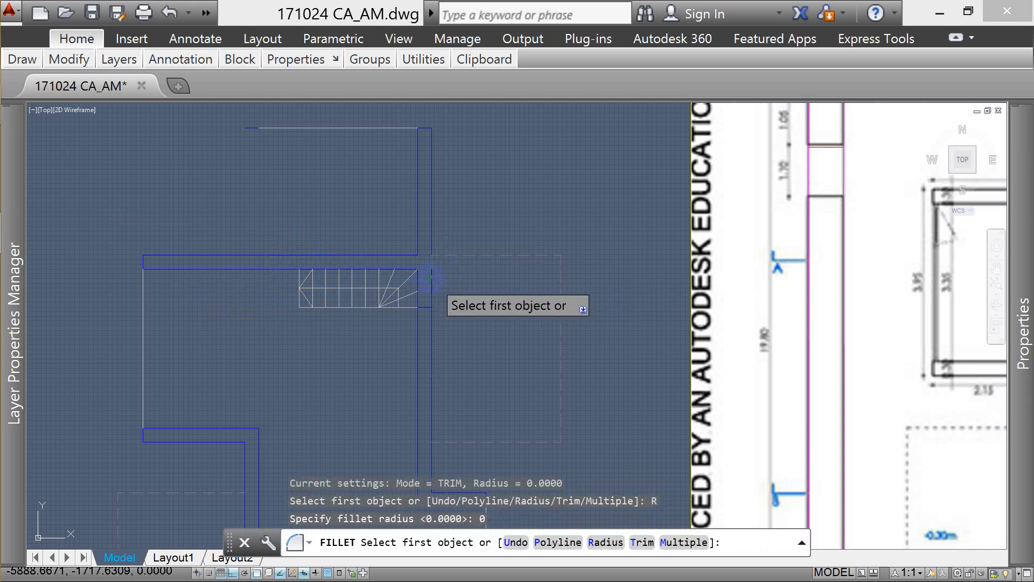
left_click(430, 277)
key("Escape")
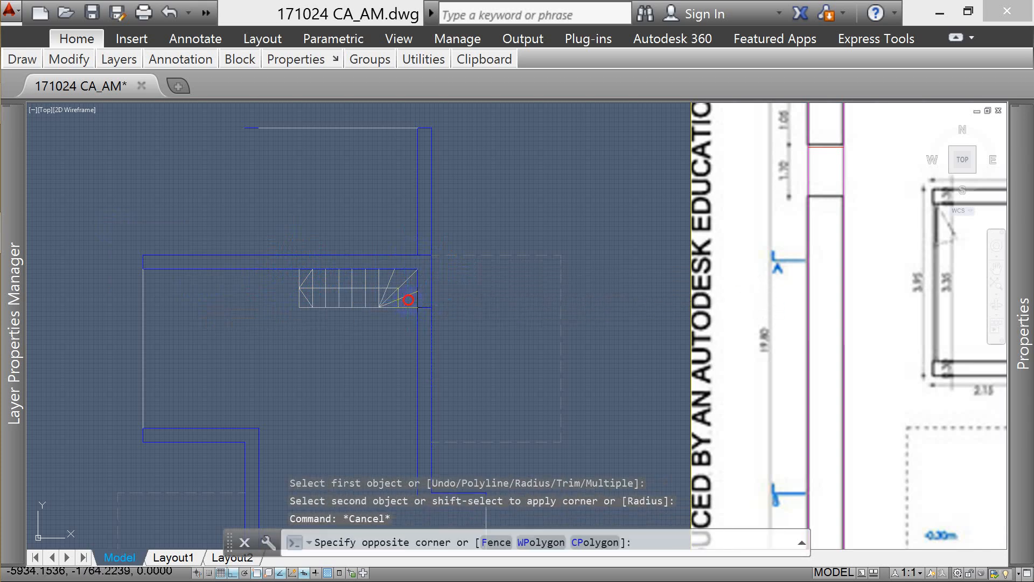
- Erase the short line crossing the right wall beside the stairs' lower edge
left_click(408, 300)
left_click(450, 332)
type("e")
key("Return")
key("Escape")
key("Escape")
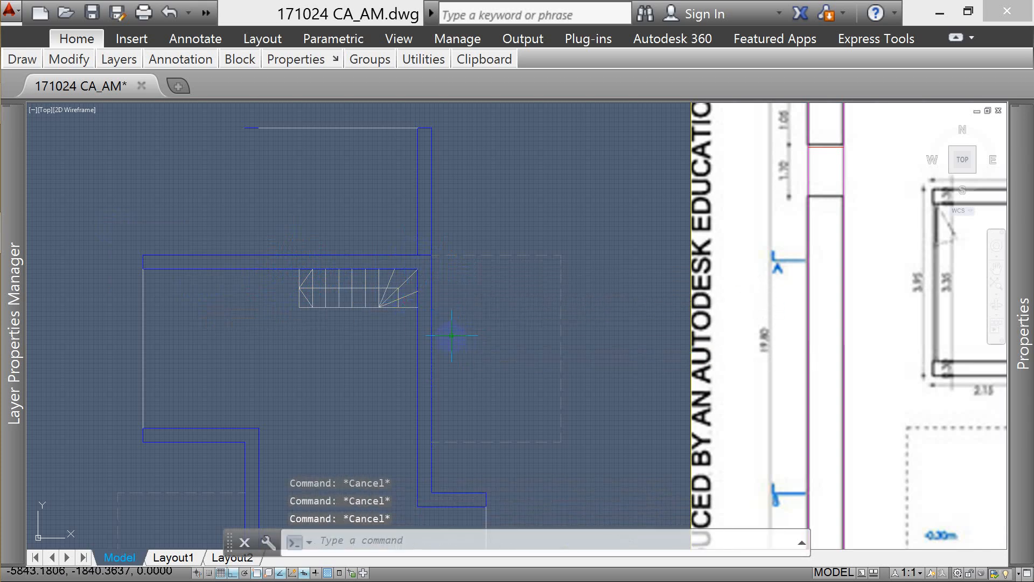
- Draw a polyline tracing the outer right, upper and left sides of the upper volume, starting from the right wall corner
type("PL")
key("Return")
left_click(431, 254)
left_click(433, 128)
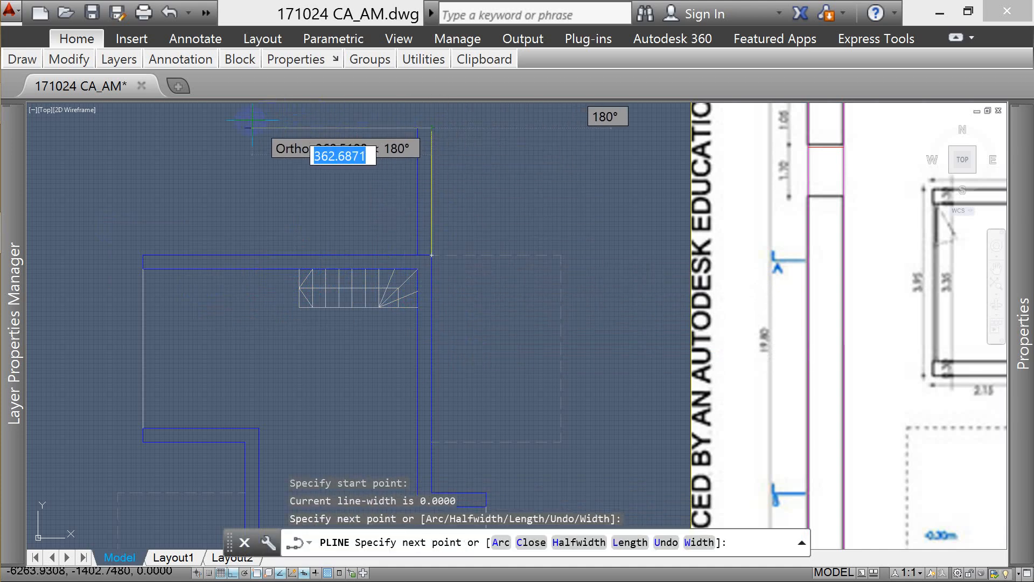
left_click(245, 128)
left_click(245, 239)
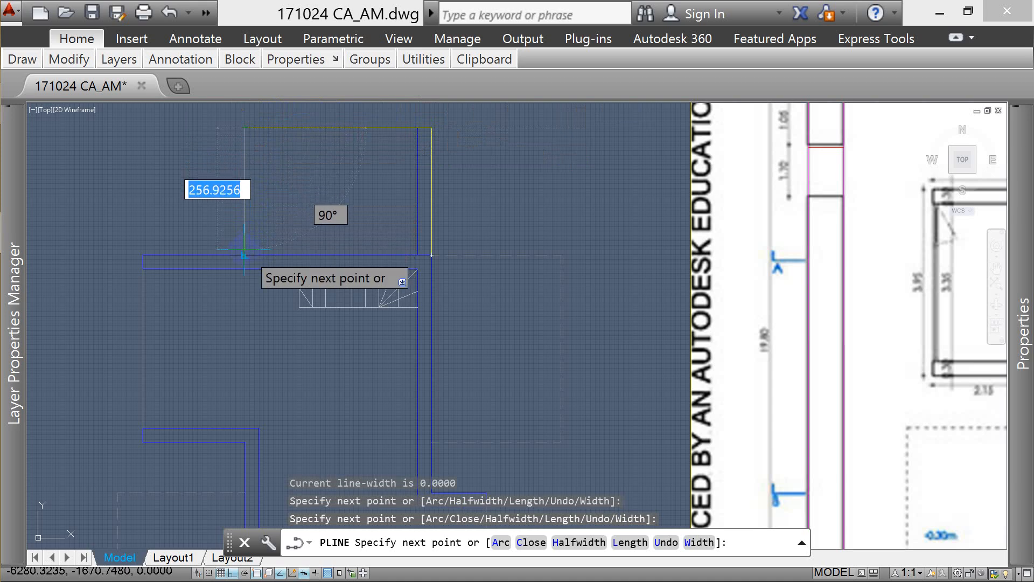
key("Escape")
- Erase the upper volume's remaining wall end lines, closing line and right wall faces, leaving only the new outline
left_click(228, 122)
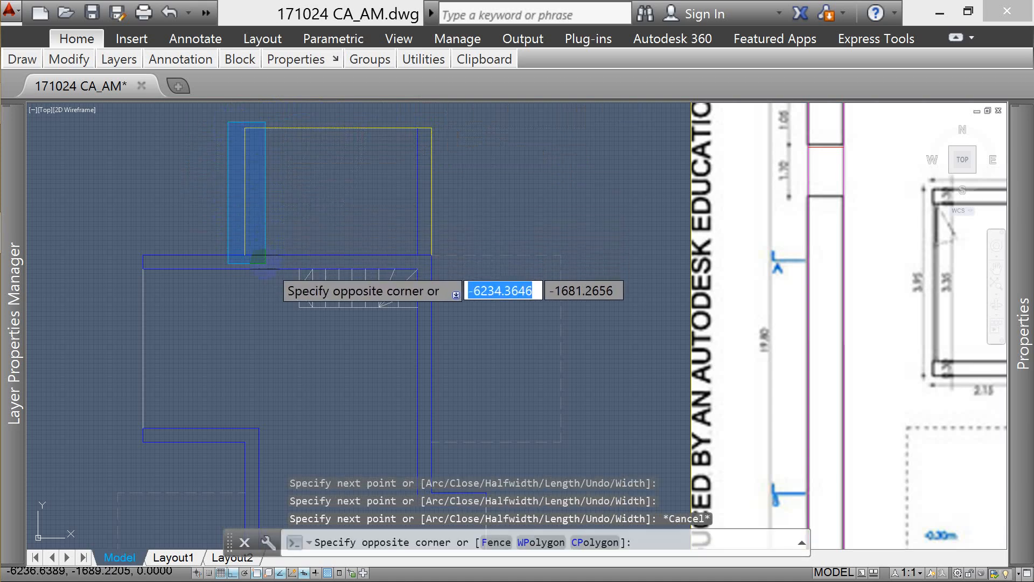
left_click(272, 265)
type("E")
key("Return")
left_click(229, 117)
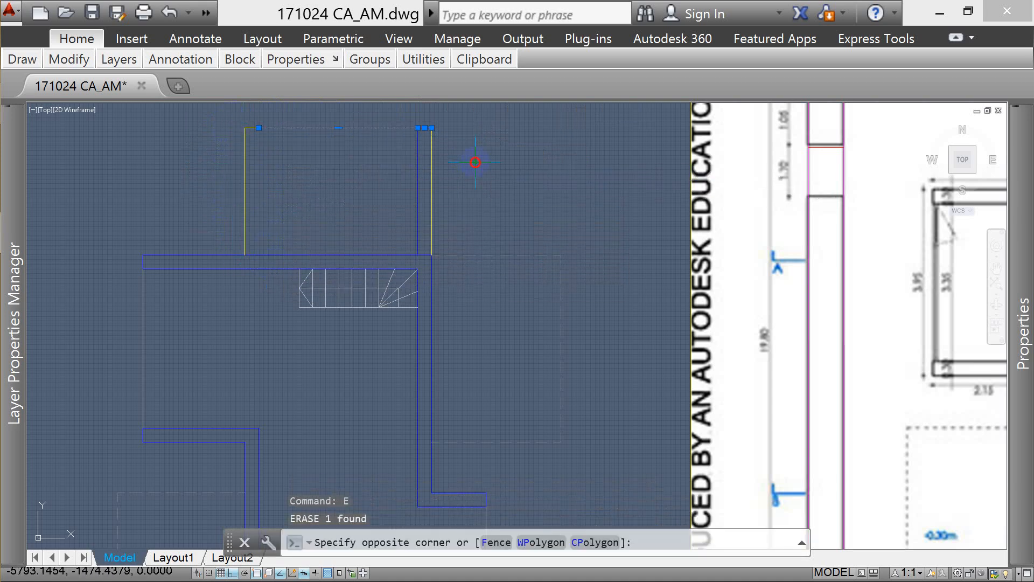
left_click(473, 162)
left_click(397, 115)
left_click(448, 261)
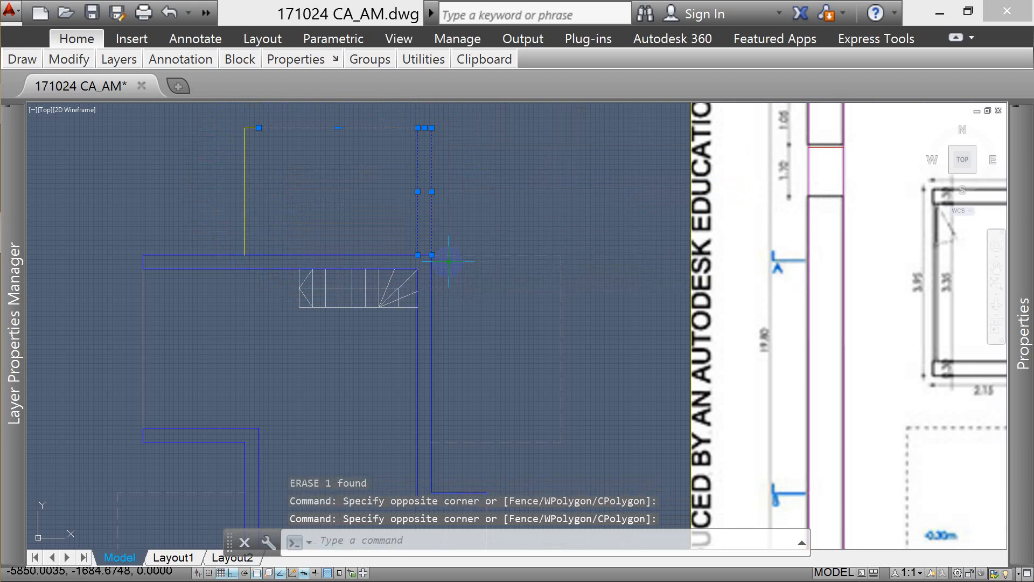
type("E")
key("Return")
- Match the properties of the dashed projection beside the right wall onto the upper volume's new outline
type("MA")
key("Return")
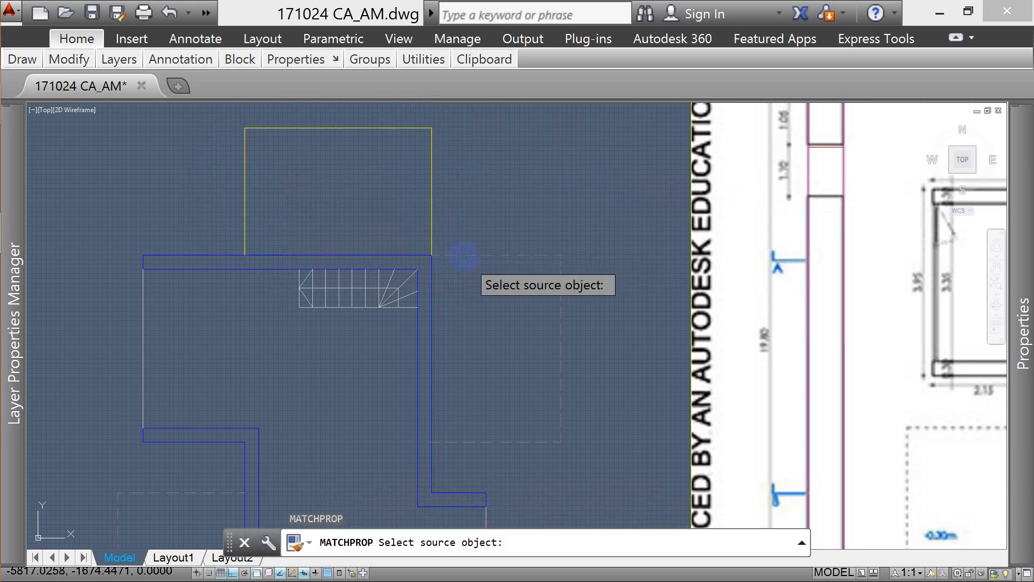
left_click(467, 257)
left_click(431, 129)
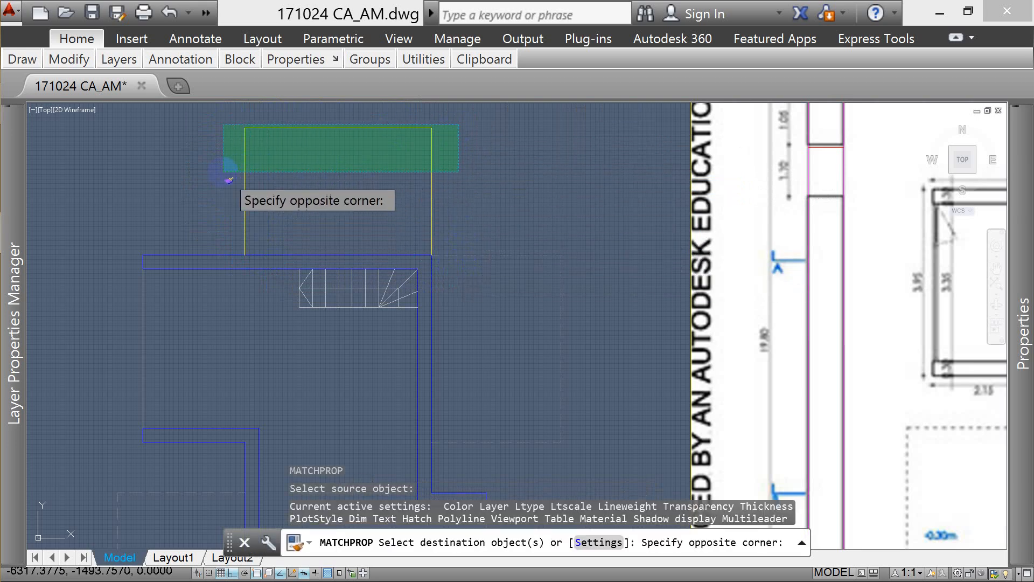
left_click(210, 184)
scroll(351, 198, "down", 3)
key("Escape")
key("Escape")
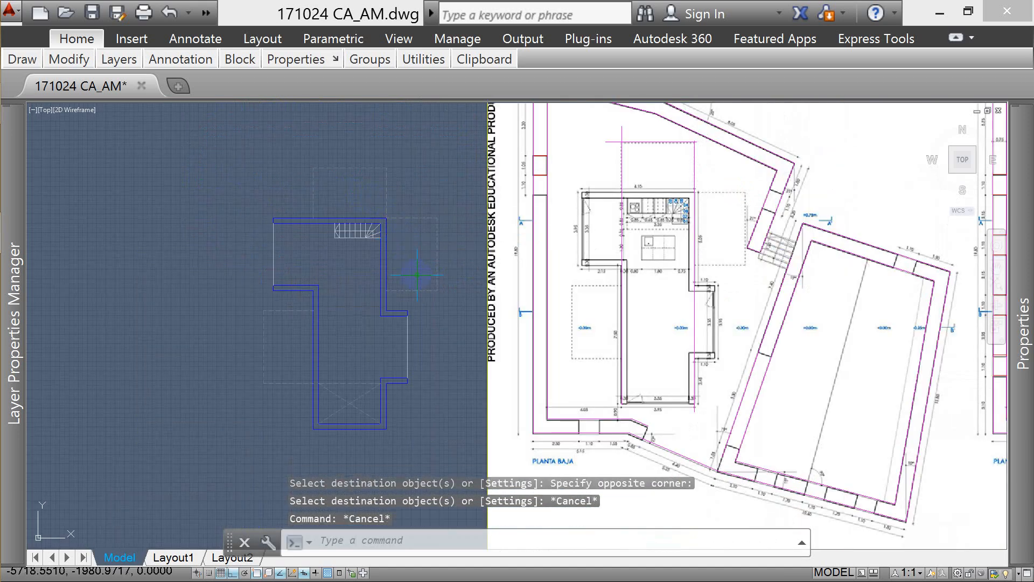
key("Escape")
key("Escape")
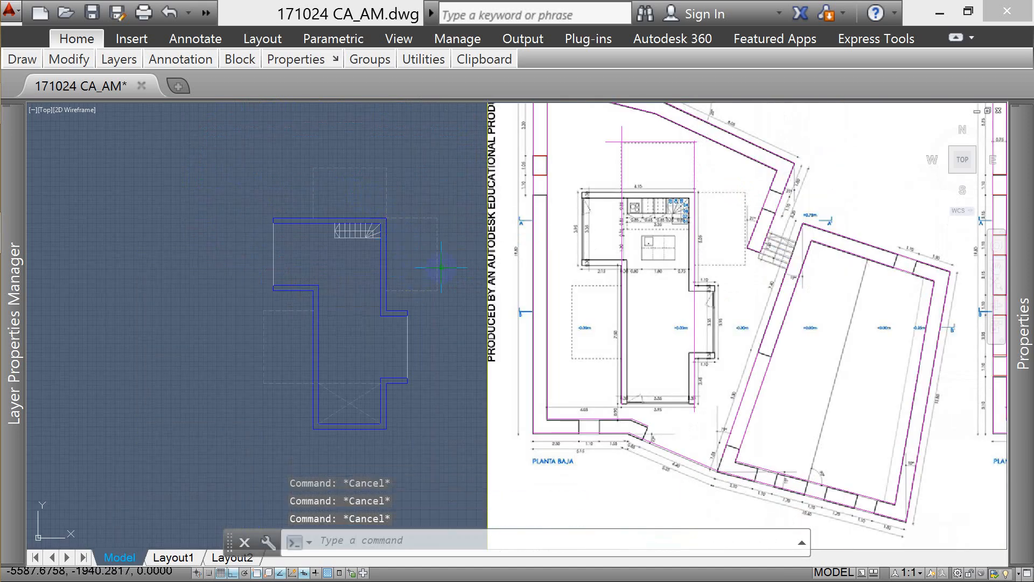
- Offset the stairs' lower edge downward twice at a distance of 28
scroll(702, 211, "up", 6)
scroll(662, 224, "down", 4)
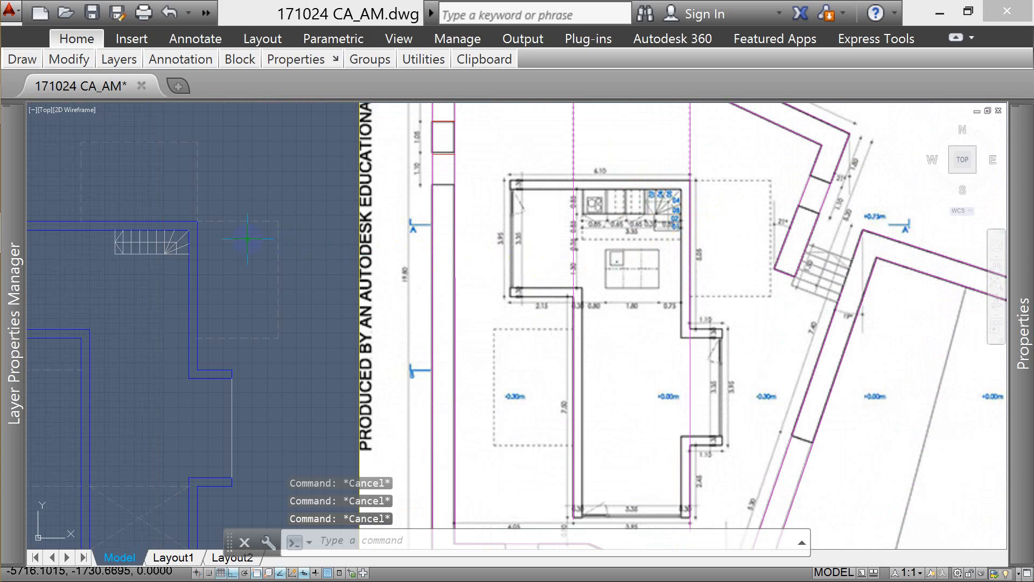
scroll(141, 264, "up", 6)
type("o")
key("Return")
type("2")
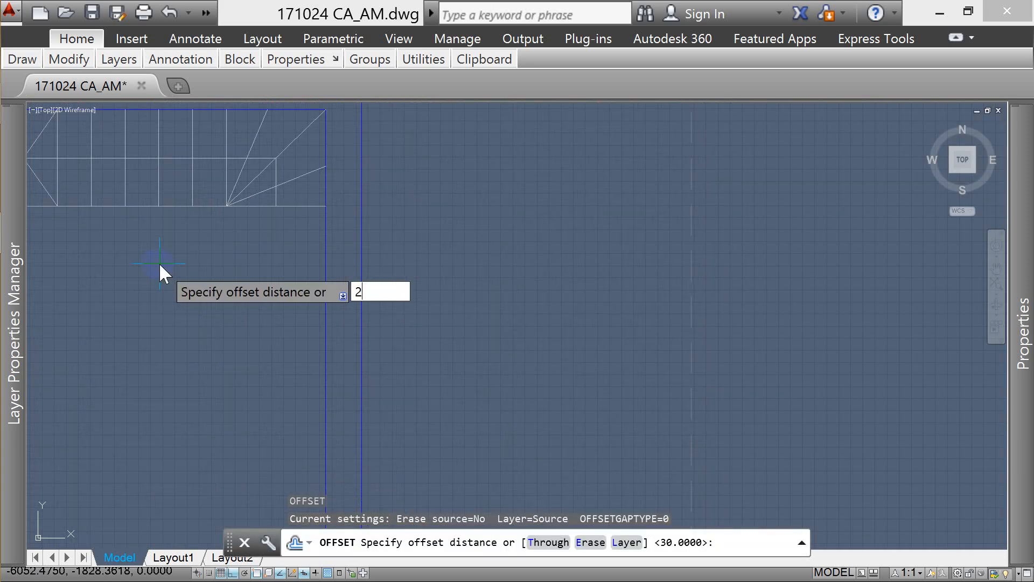
type("8")
key("Return")
left_click(263, 205)
left_click(261, 229)
left_click(262, 240)
left_click(263, 281)
key("Escape")
key("Escape")
- Draw a polyline from the winders' lower corner down to the second offset line
type("pl")
key("Return")
left_click(227, 207)
left_click(226, 276)
key("Escape")
key("Escape")
type("YTR")
key("Return")
key("Escape")
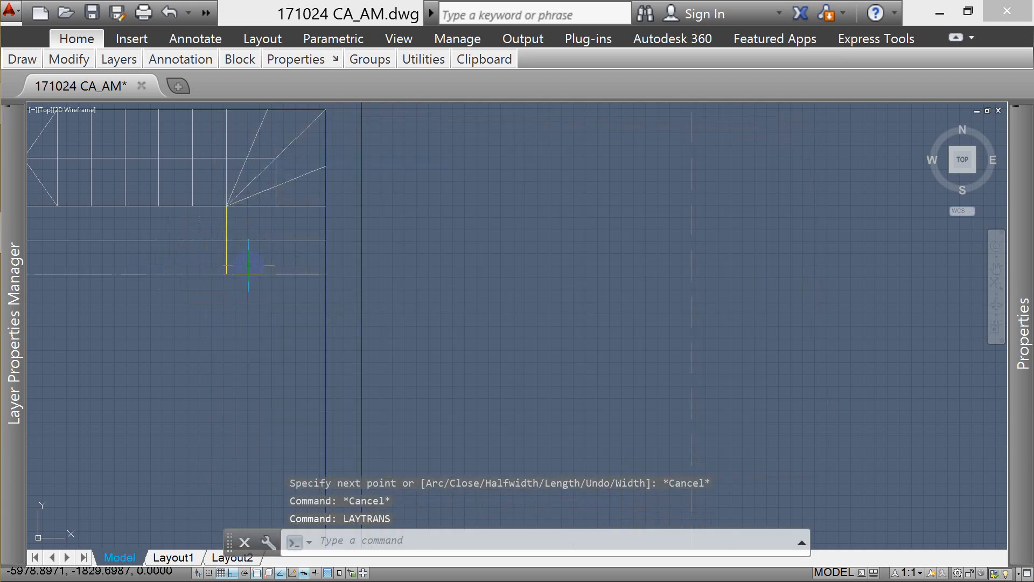
- Trim both offset tread lines on the left of the vertical side line
type("TR")
key("Return")
left_click(247, 229)
left_click(205, 301)
key("Return")
left_click(202, 233)
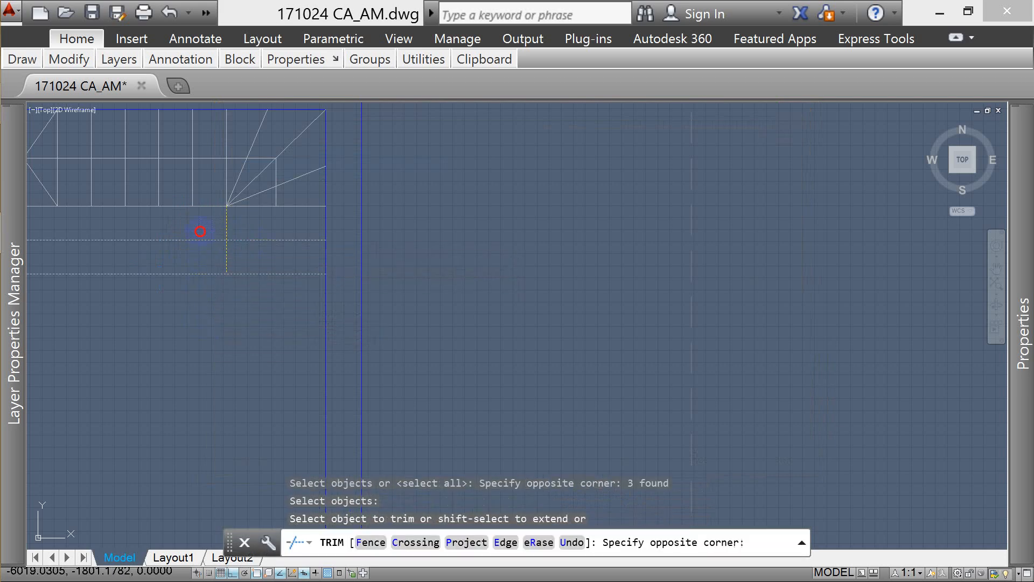
left_click(184, 311)
key("Escape")
- Match the properties of the lower tread line onto the vertical side line of the stair extension
key("Return")
left_click(235, 274)
left_click(227, 259)
key("Escape")
key("Escape")
- Erase two surplus lines at the stair extension below the winders
scroll(310, 240, "down", 5)
key("Escape")
scroll(285, 233, "up", 5)
left_click(285, 232)
left_click(220, 272)
type("e")
key("Return")
scroll(421, 228, "down", 6)
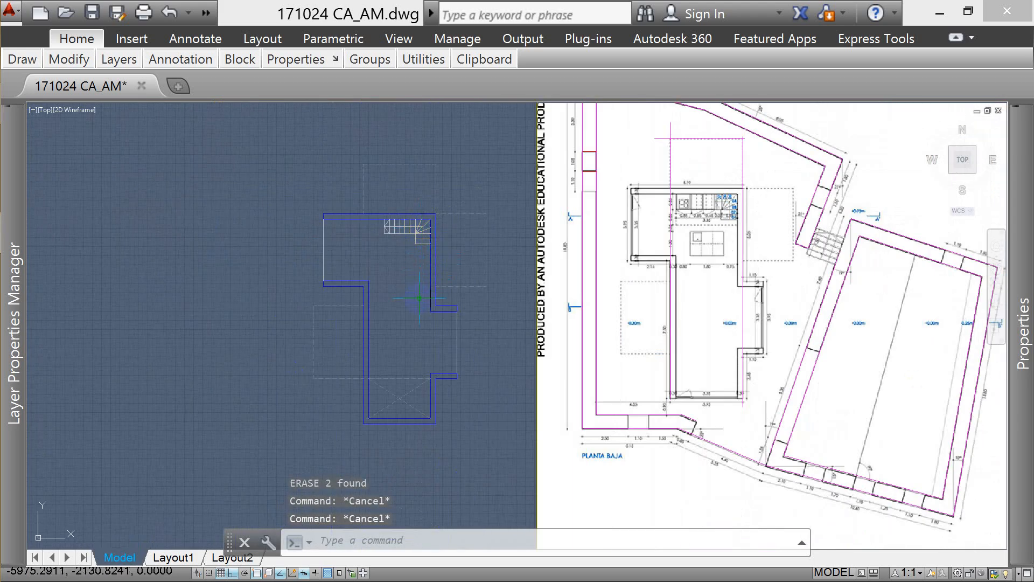
- Erase the two red opening lines on the traced west perimeter wall of the PLANTA BAJA reference
scroll(294, 341, "down", 2)
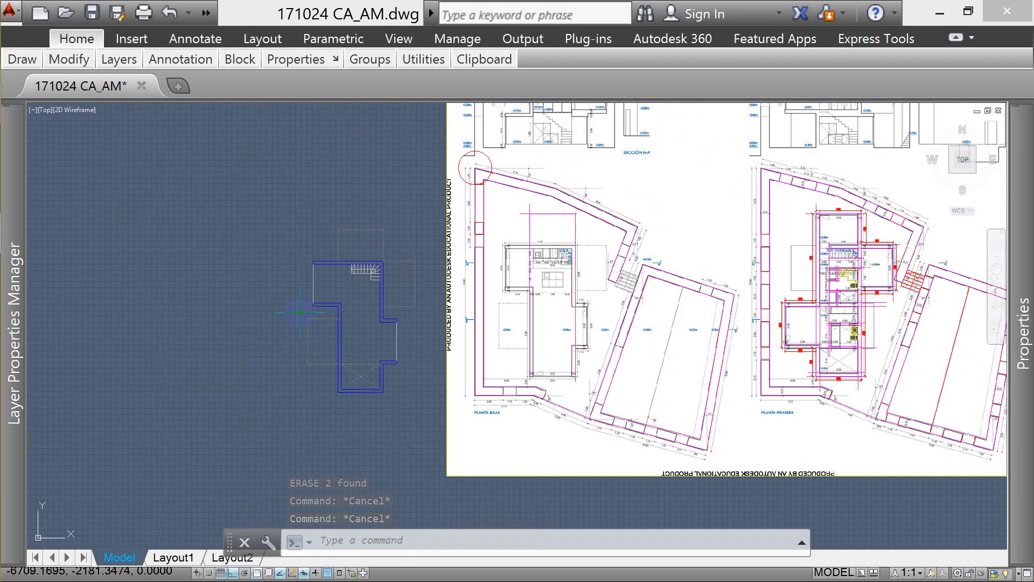
scroll(329, 327, "down", 4)
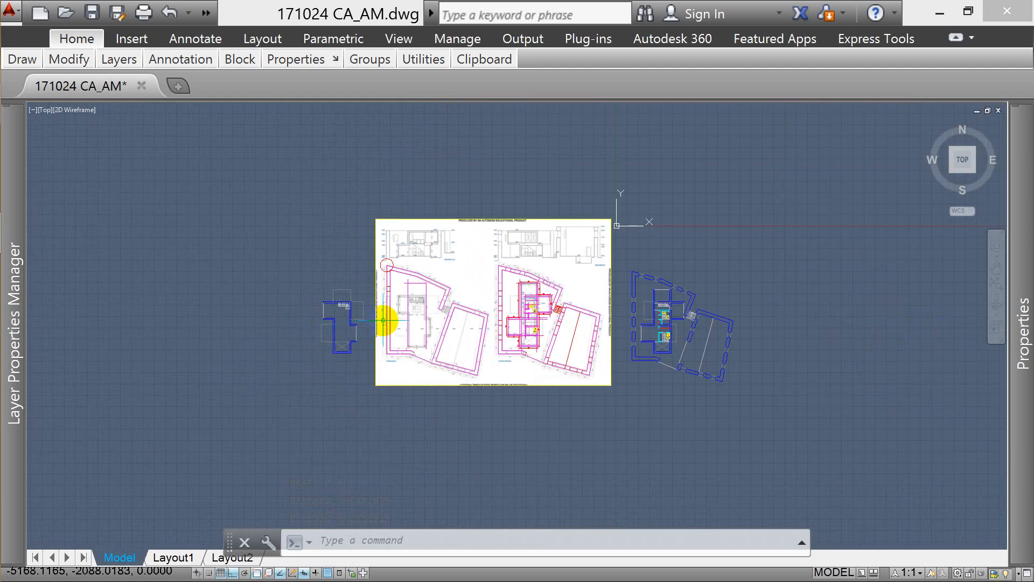
scroll(348, 211, "down", 3)
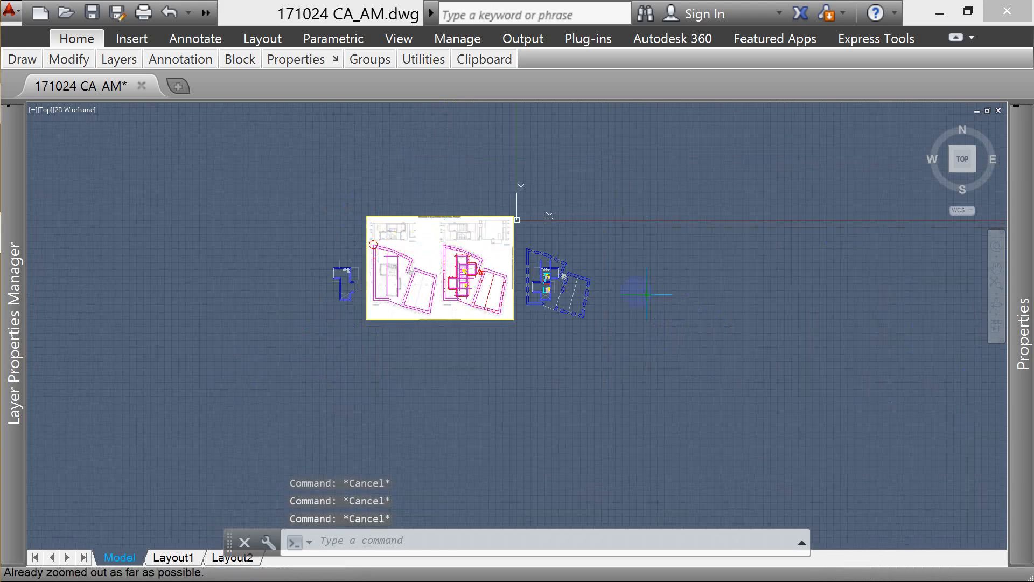
scroll(613, 286, "up", 2)
scroll(426, 253, "up", 2)
scroll(139, 212, "up", 4)
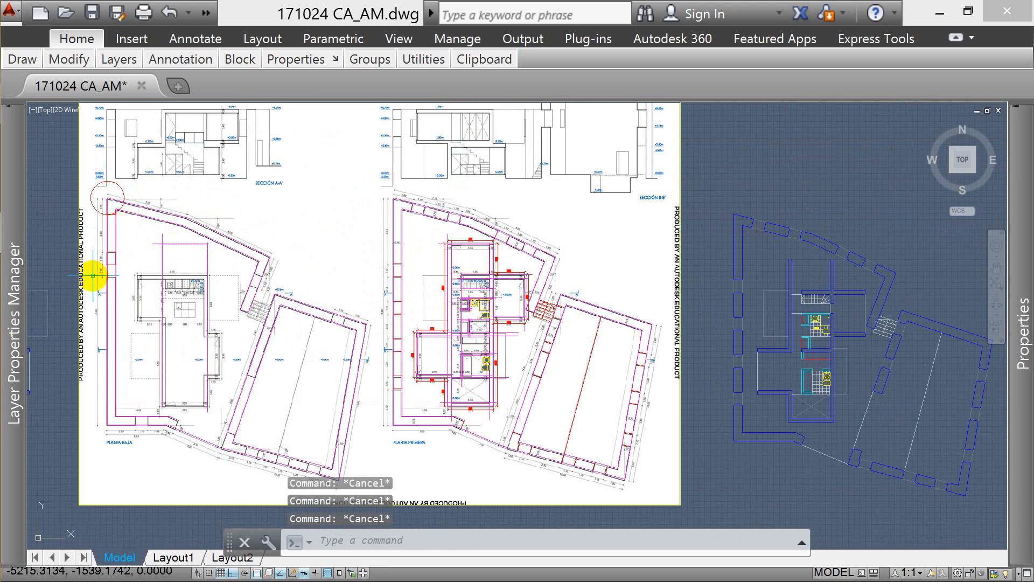
scroll(129, 216, "down", 4)
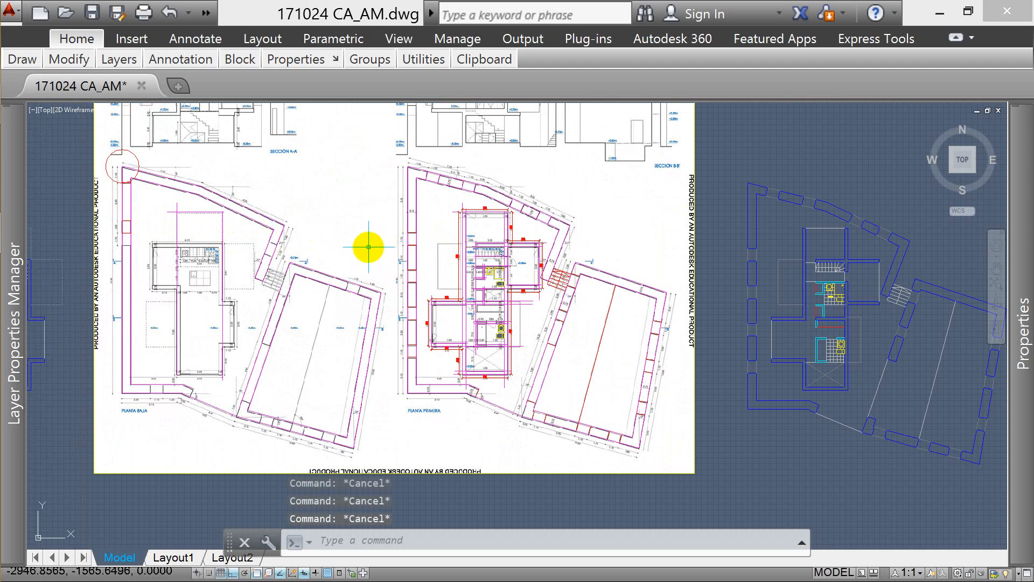
left_click(115, 216)
left_click(135, 242)
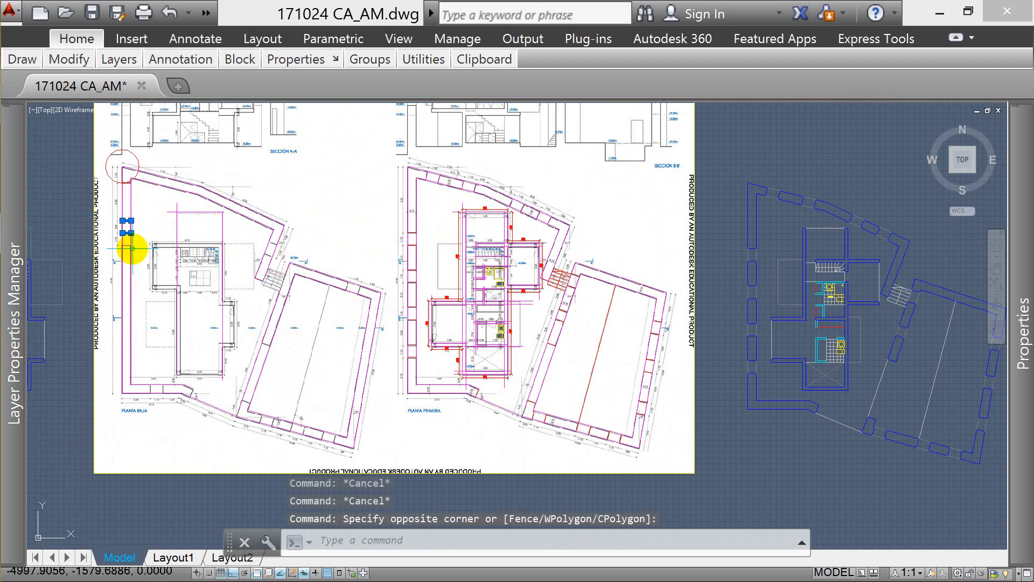
type("E")
key("Return")
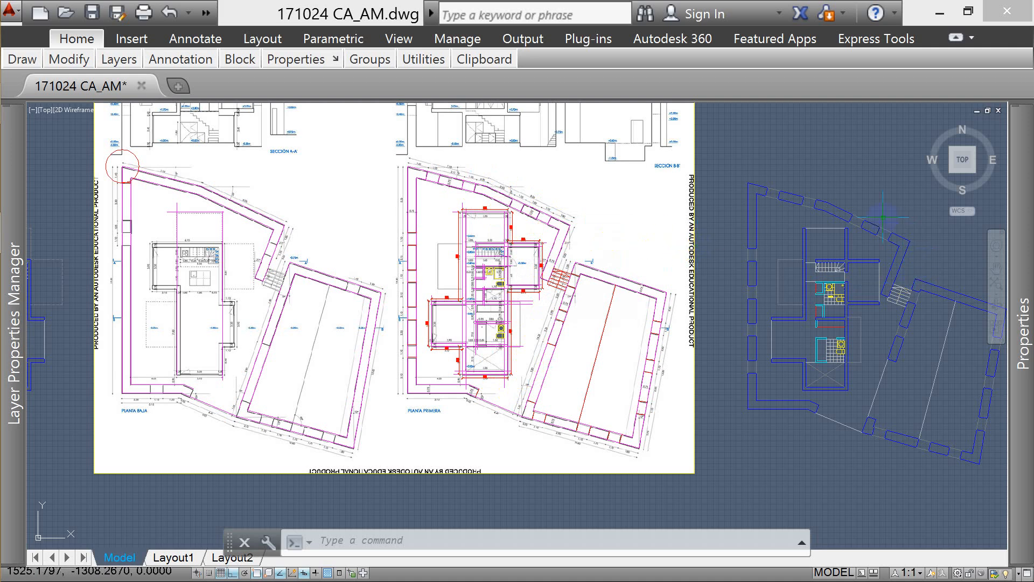
- Examine the openings in the upper floor's drawn perimeter wall and the matching wall stretches in the PLANTA BAJA reference
scroll(886, 183, "up", 4)
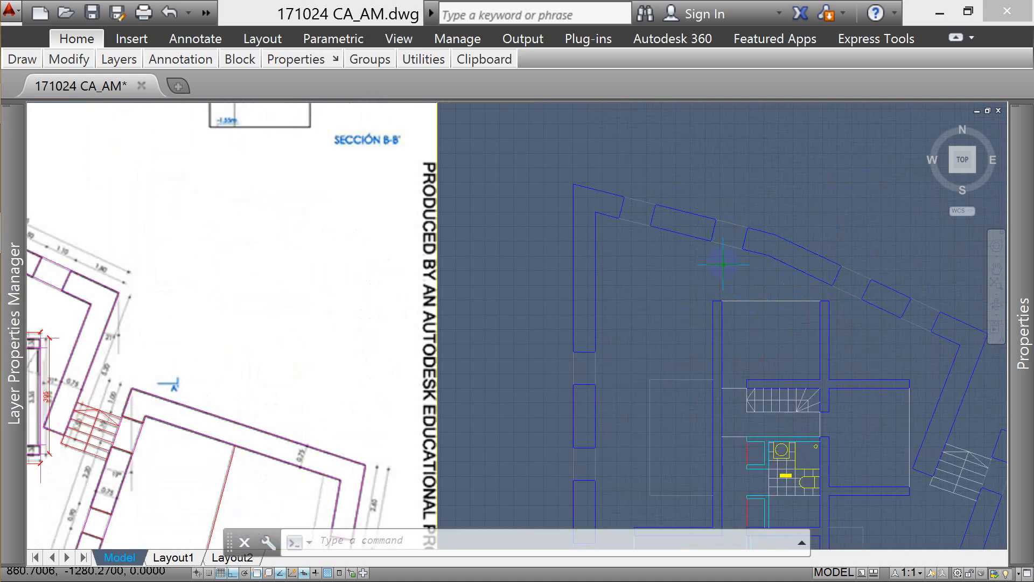
mouse_move(712, 240)
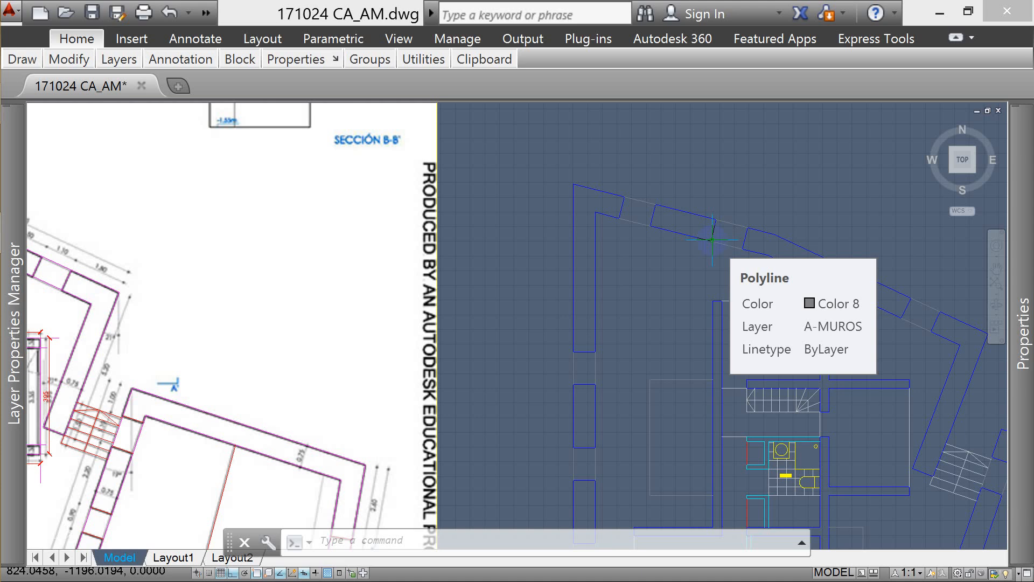
scroll(711, 239, "down", 10)
key("Escape")
key("Escape")
key("Escape")
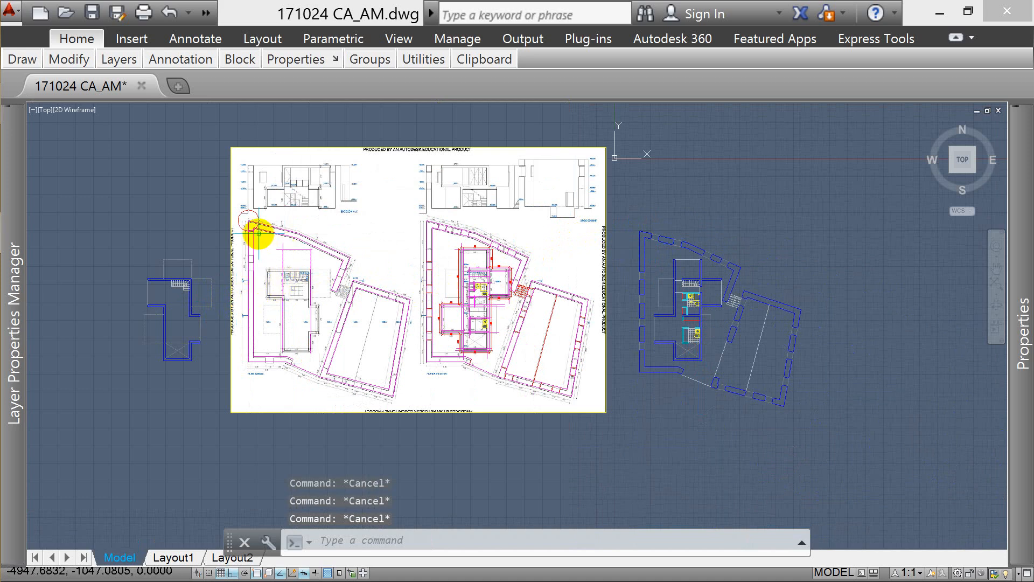
scroll(275, 227, "up", 2)
scroll(388, 295, "up", 3)
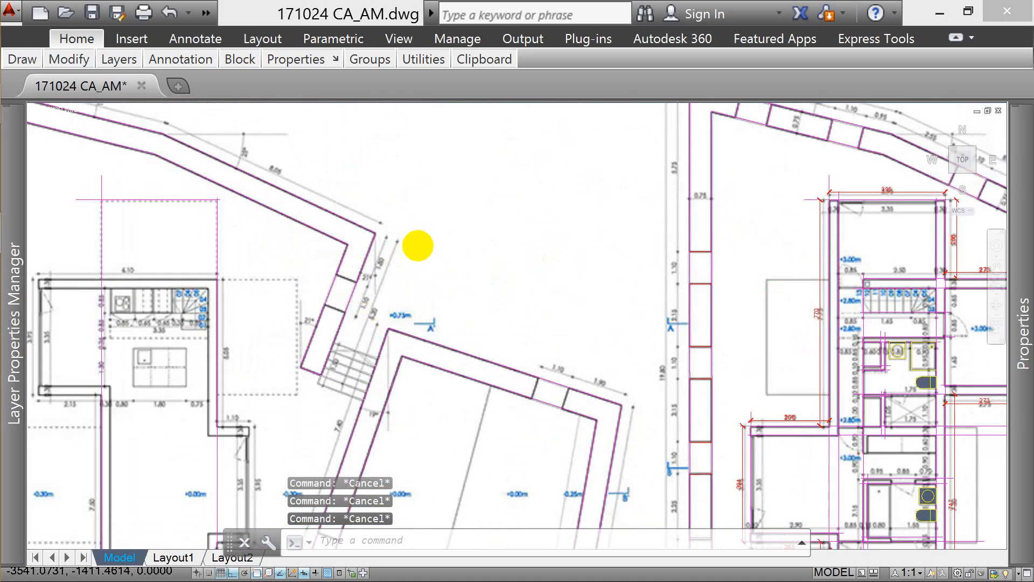
scroll(415, 245, "down", 5)
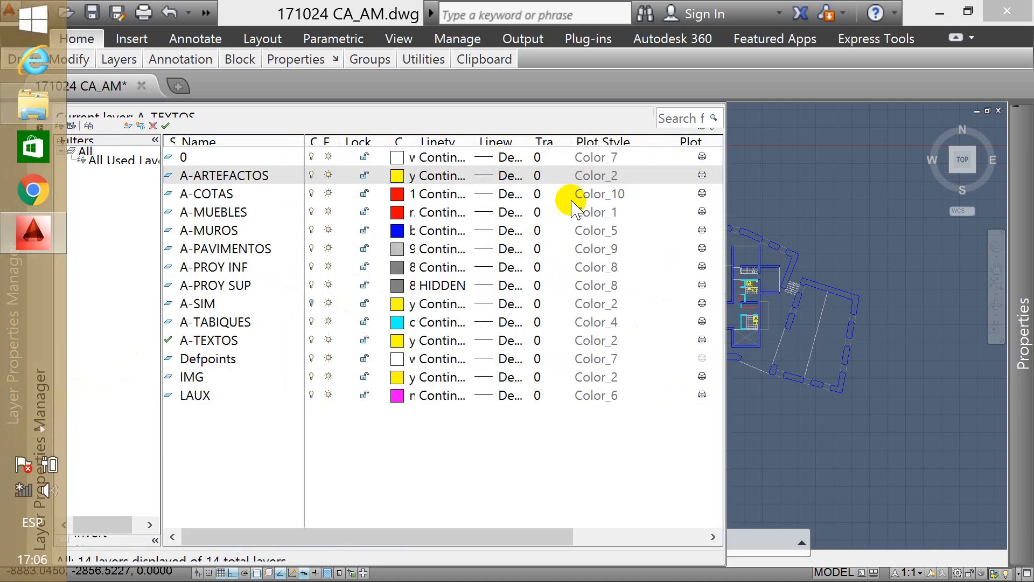
- Compare the drawn ground floor plan with the PLANTA BAJA and PLANTA PRIMERA reference drawings, including their west perimeter walls
scroll(203, 280, "up", 4)
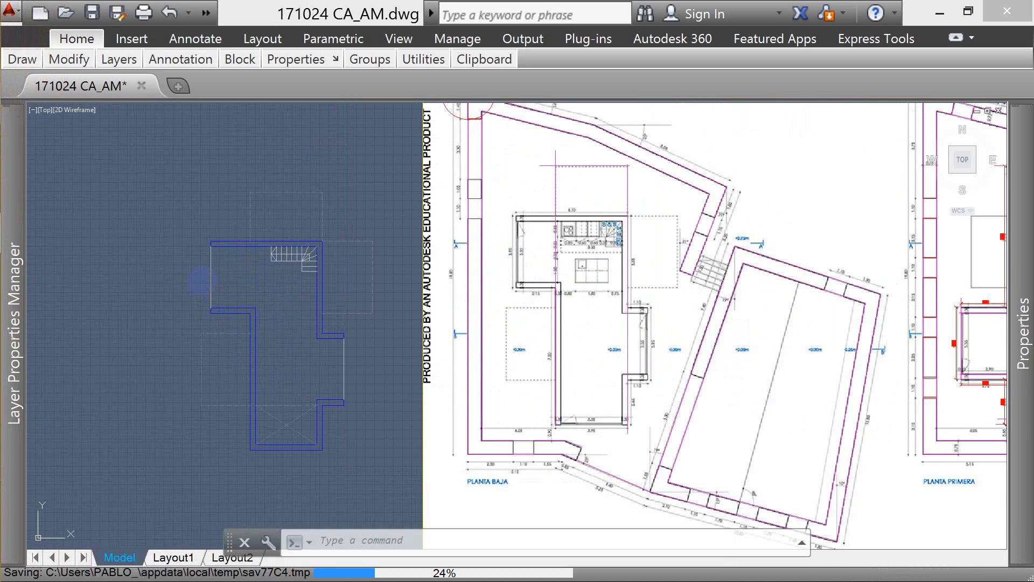
key("Escape")
scroll(253, 253, "down", 3)
key("Escape")
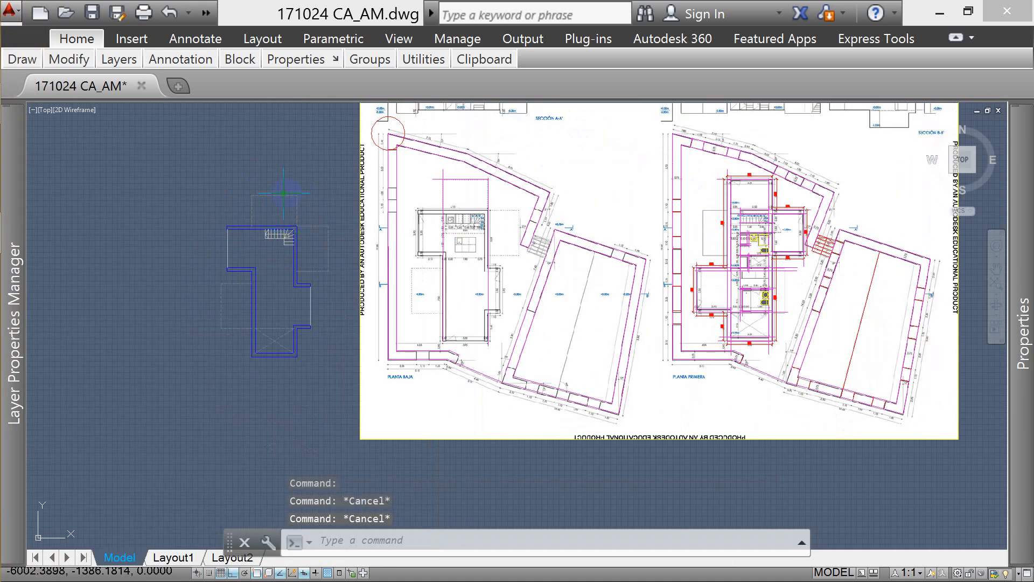
scroll(254, 242, "down", 3)
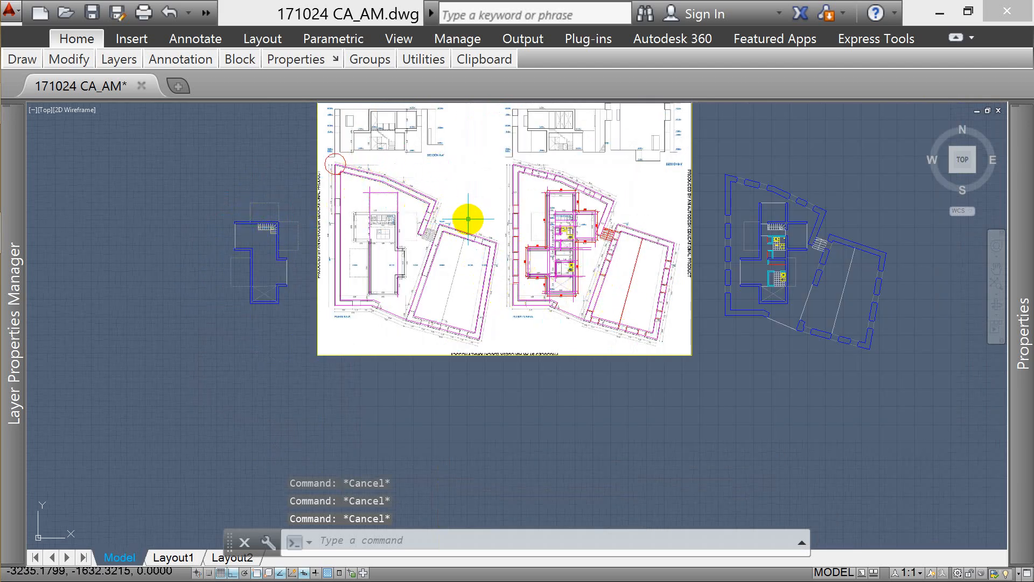
scroll(524, 206, "up", 5)
key("Escape")
scroll(523, 207, "down", 2)
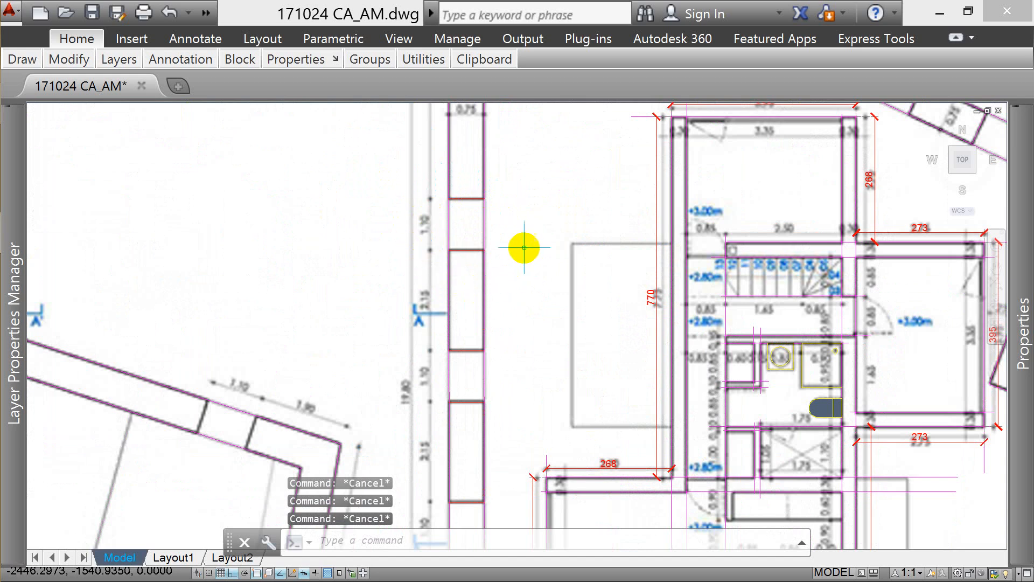
scroll(522, 242, "down", 5)
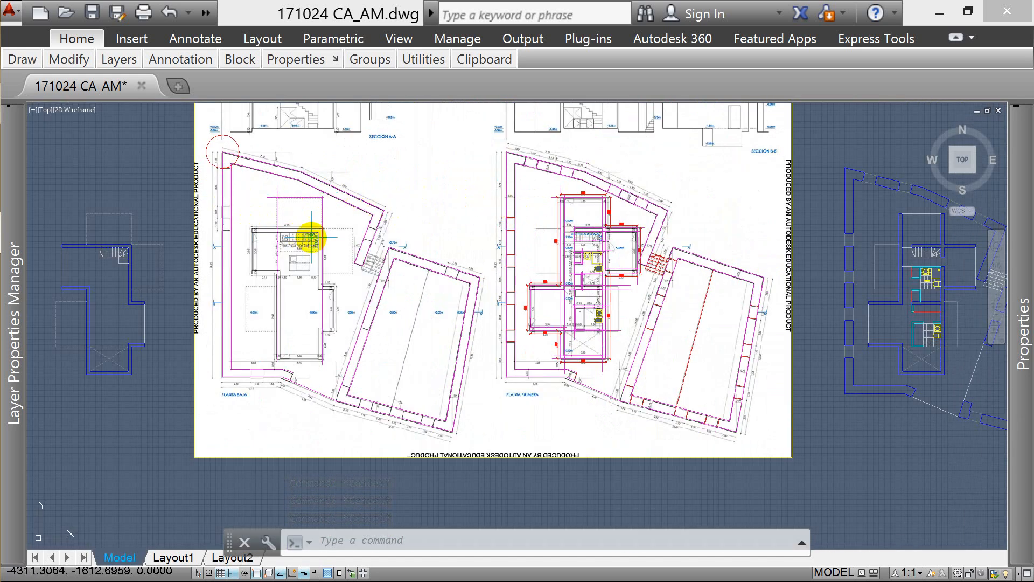
key("Escape")
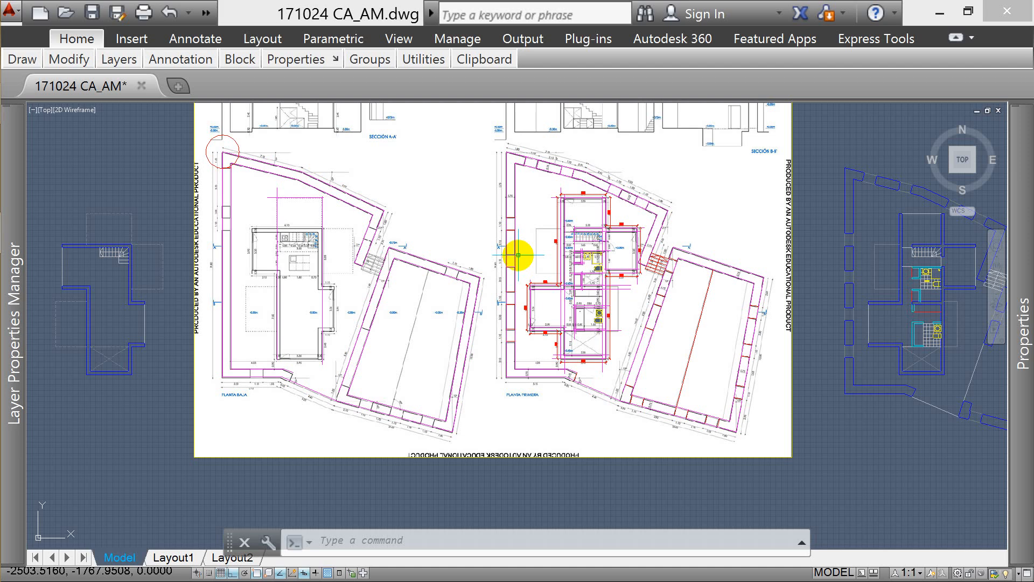
scroll(513, 218, "up", 2)
scroll(512, 220, "down", 2)
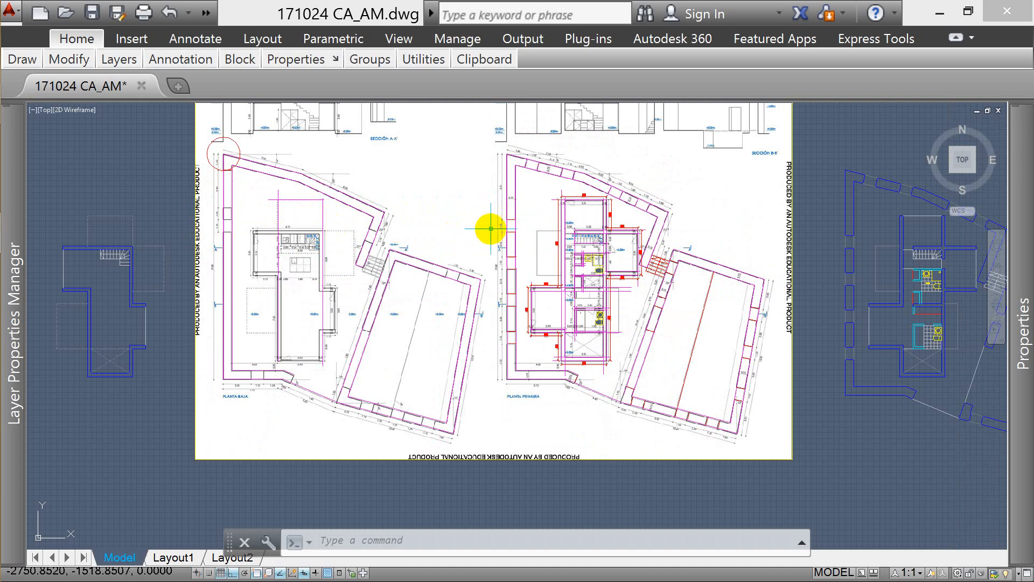
- Clear any active command and begin entering a command with the letters RAT
key("Escape")
key("Escape")
key("Escape")
type("RAT")
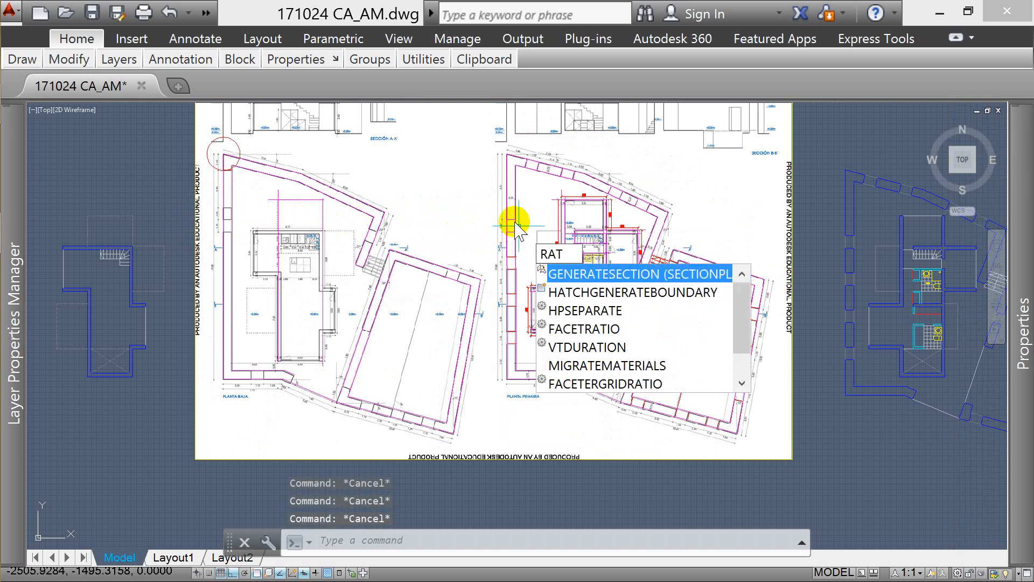
- Draw a horizontal ray westward from the inner face of the first-floor plan's west wall, across the ground-floor plan
type("Y")
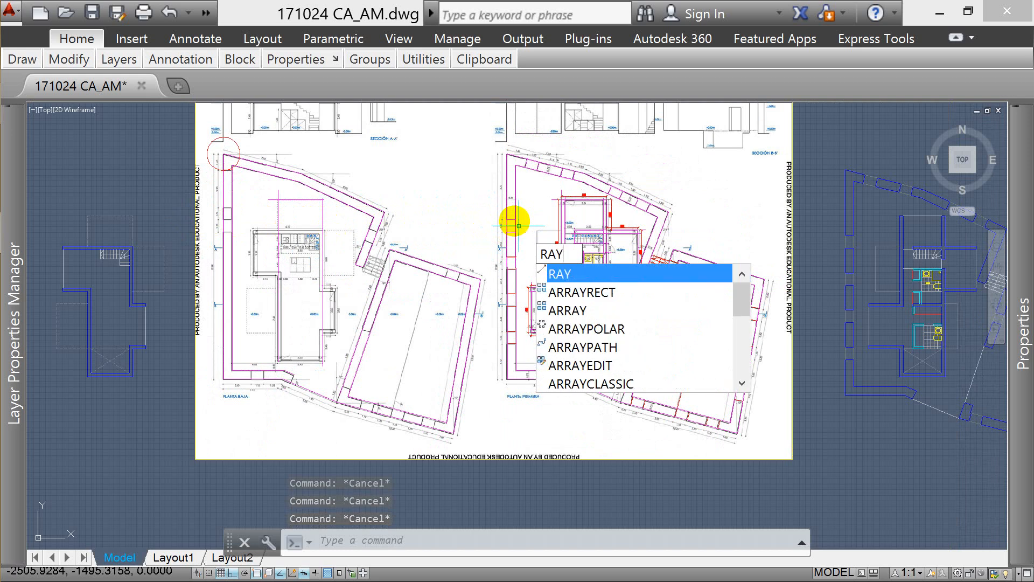
key("Return")
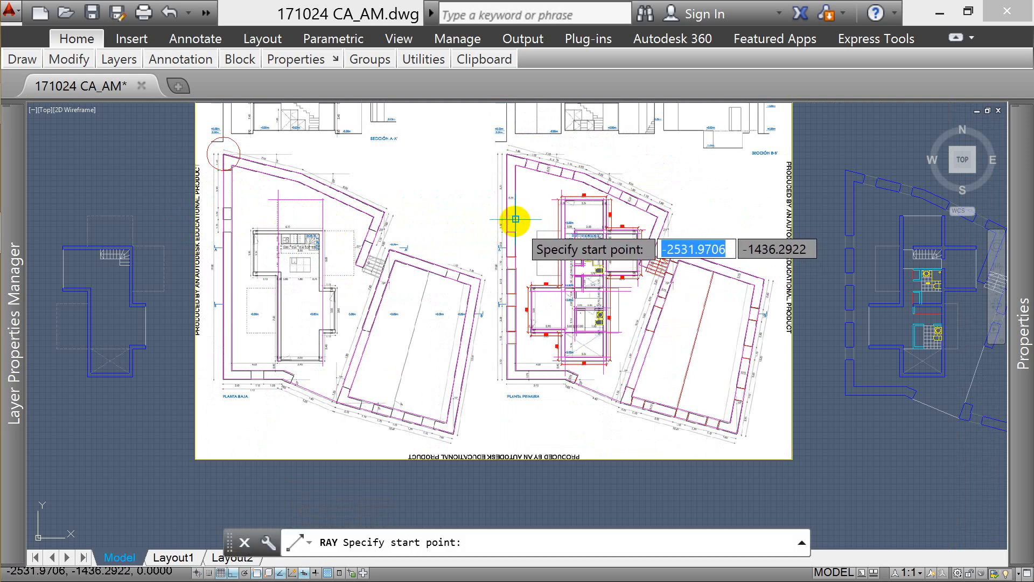
left_click(515, 218)
left_click(468, 221)
key("Return")
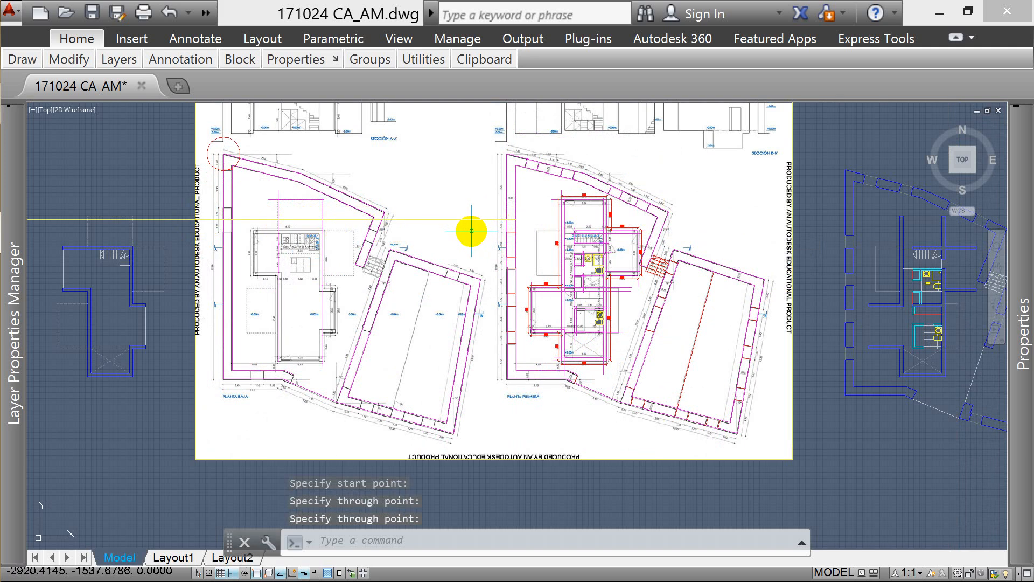
scroll(535, 178, "down", 1)
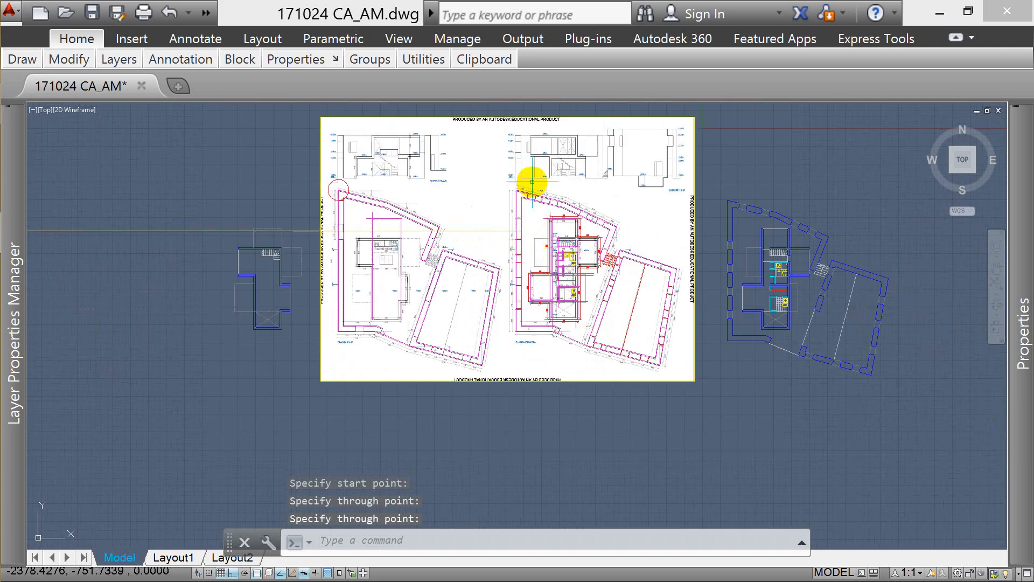
scroll(509, 189, "up", 3)
key("Return")
left_click(512, 195)
scroll(461, 198, "down", 5)
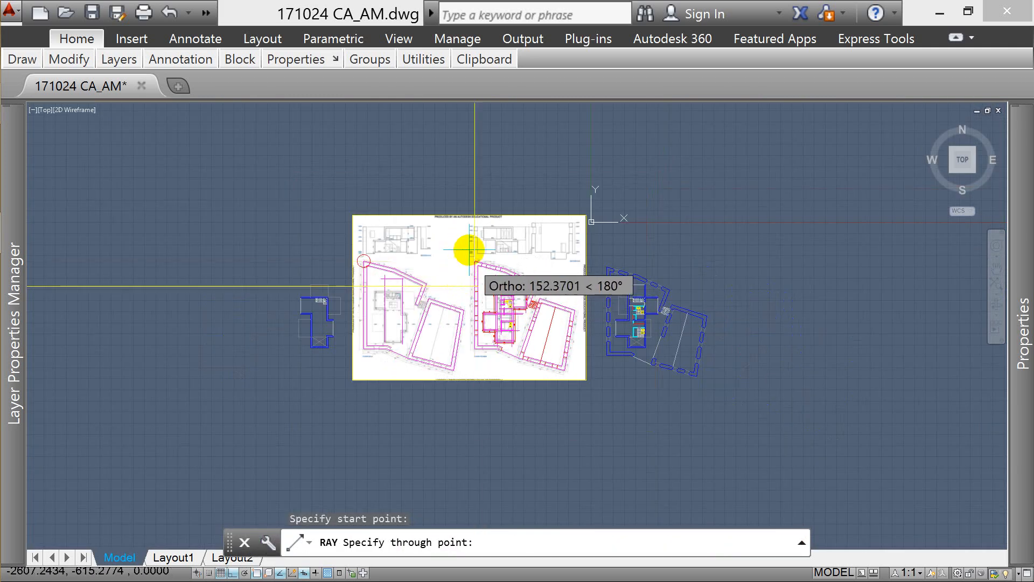
key("Escape")
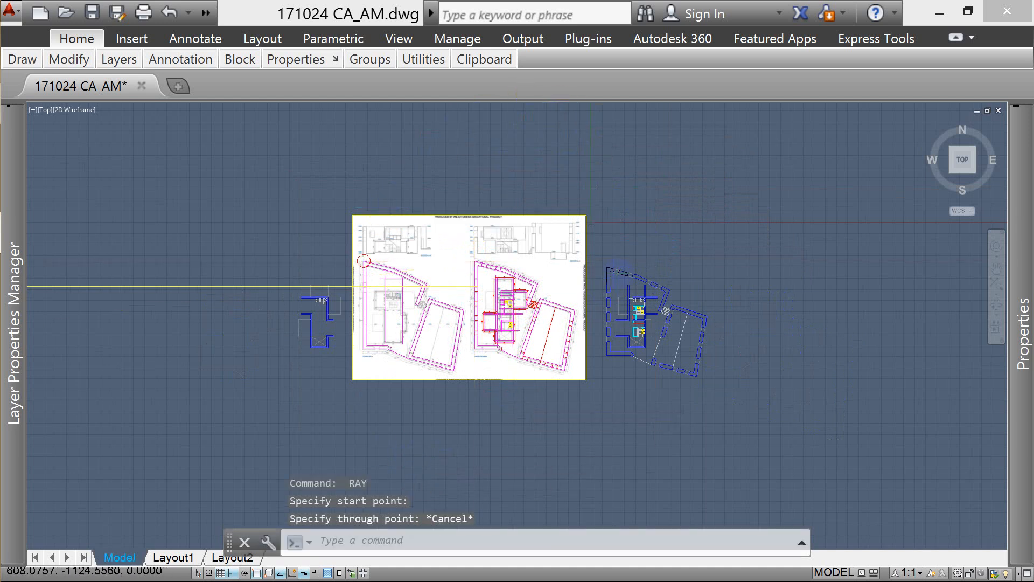
- Regenerate the drawing and examine how far the horizontal ray extends beyond the floor plans
scroll(371, 268, "down", 3)
left_click(372, 269)
left_click(273, 341)
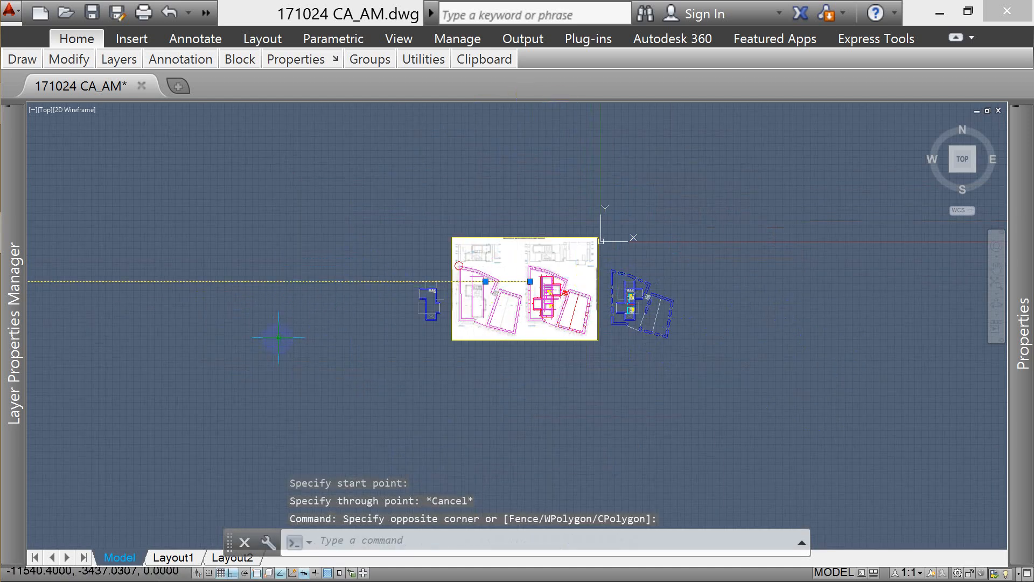
scroll(463, 286, "down", 1)
key("Escape")
key("Escape")
type("R")
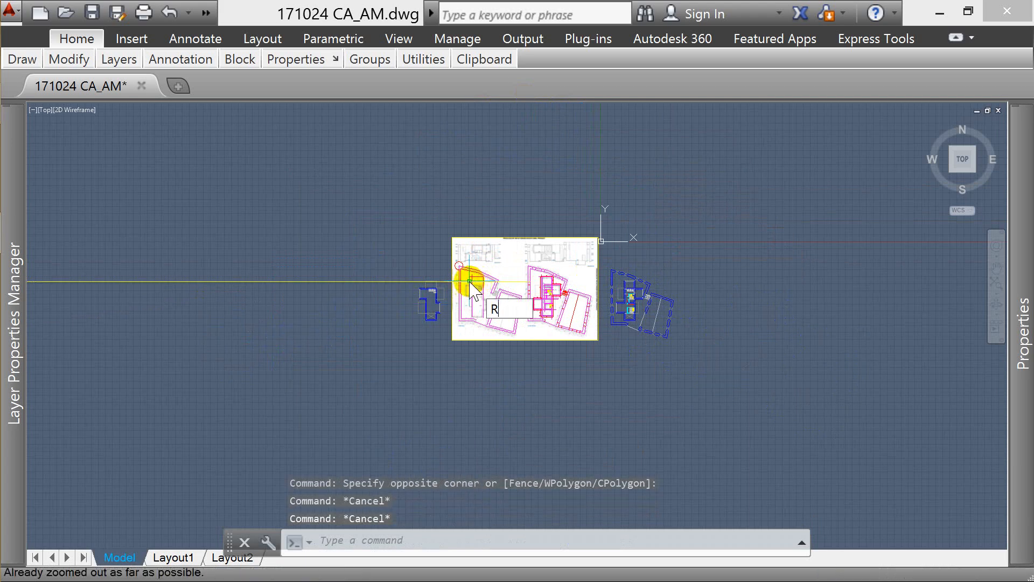
type("E")
key("Return")
scroll(565, 242, "down", 2)
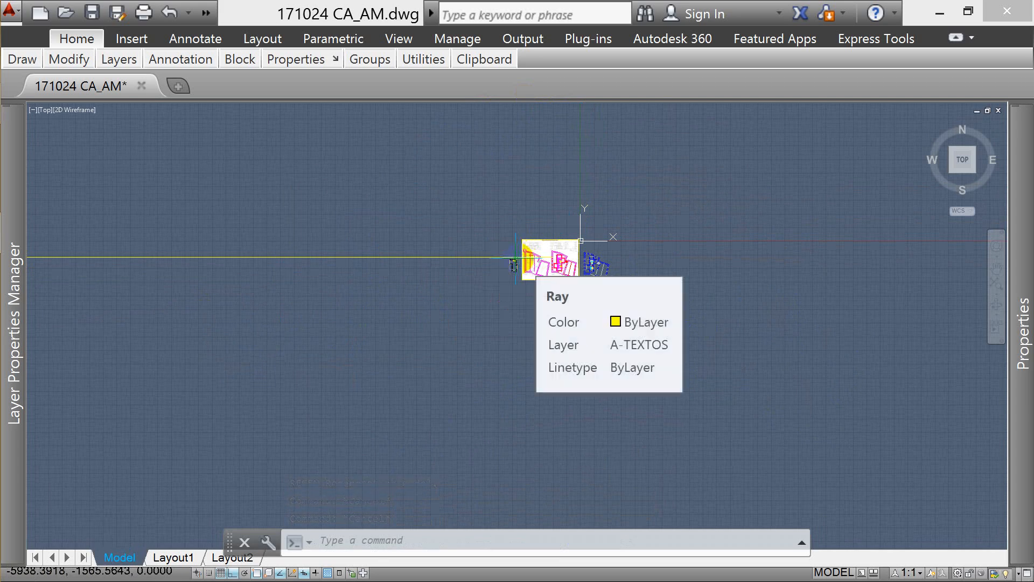
scroll(522, 263, "up", 5)
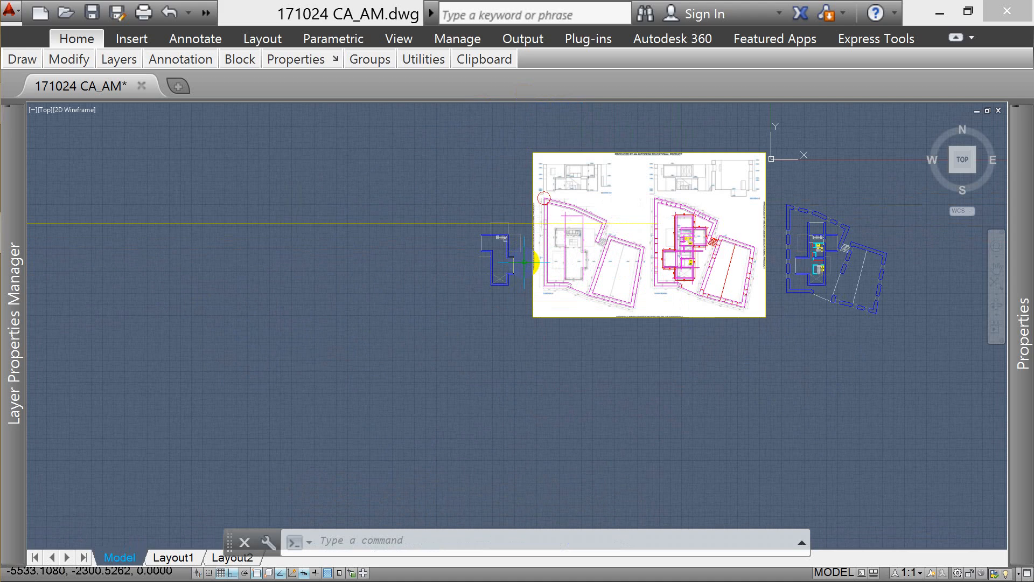
scroll(542, 245, "up", 3)
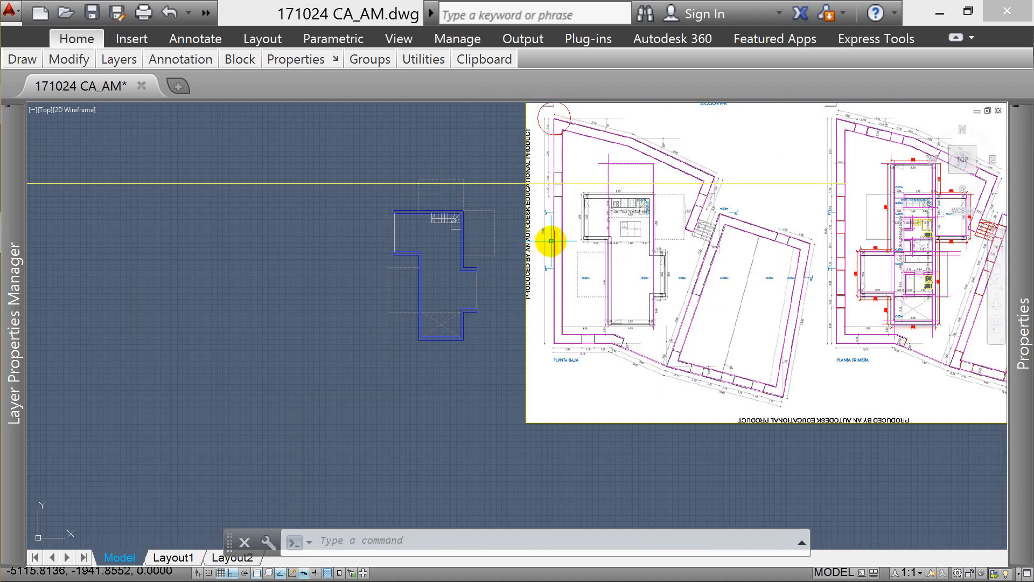
key("Escape")
key("Escape")
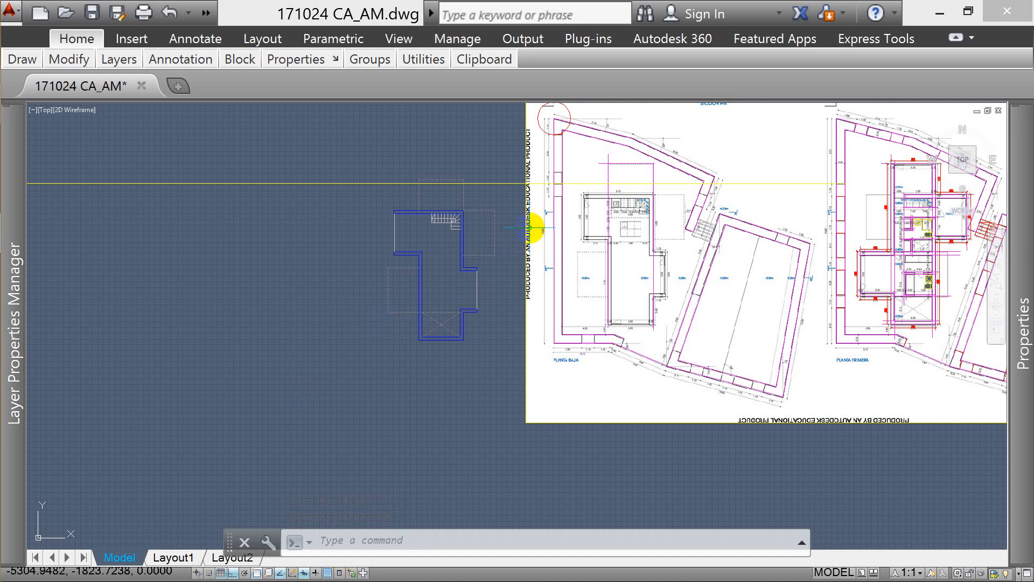
- Draw a polyline across the ground-floor plan's west wall along the ray, at the lower edge of the 1.05 wall segment
scroll(569, 160, "up", 4)
key("Escape")
key("Escape")
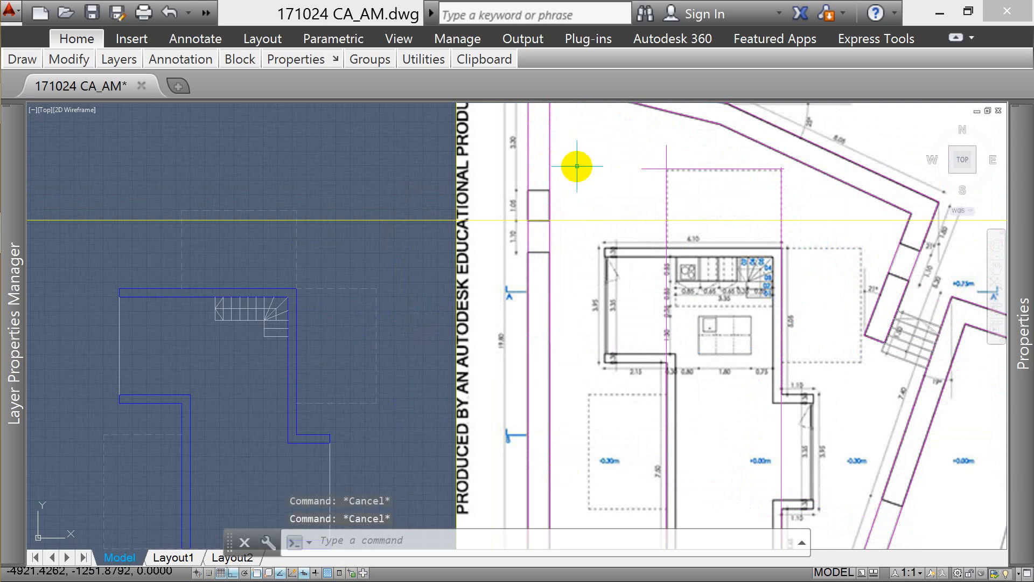
type("pl")
key("Return")
scroll(552, 218, "up", 4)
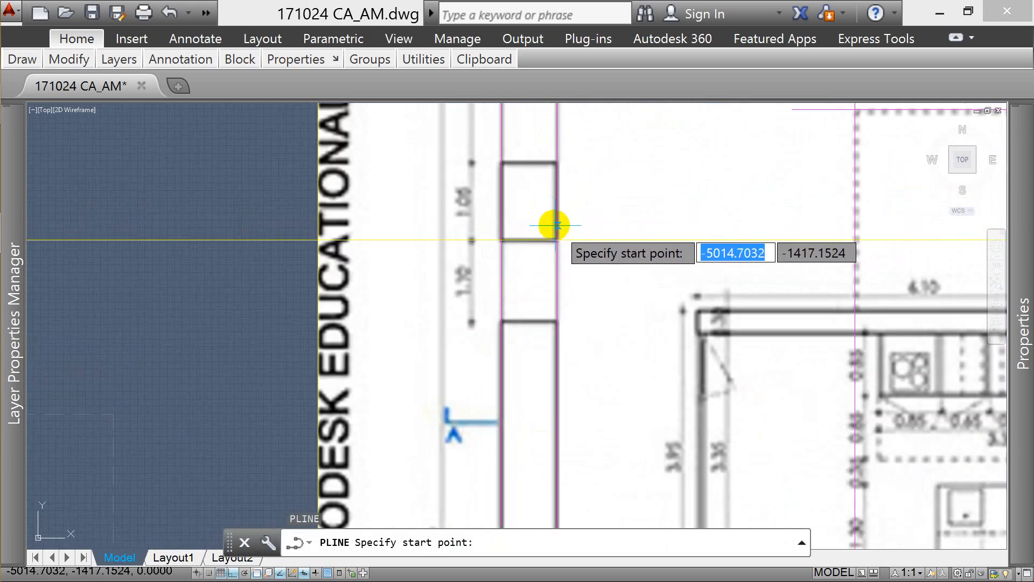
left_click(556, 238)
key("Escape")
- Erase the horizontal ray used as a guide
left_click(478, 204)
left_click(457, 269)
type("e")
key("Return")
scroll(482, 244, "down", 4)
key("Escape")
scroll(498, 236, "up", 2)
key("Escape")
key("Escape")
type("o")
key("Return")
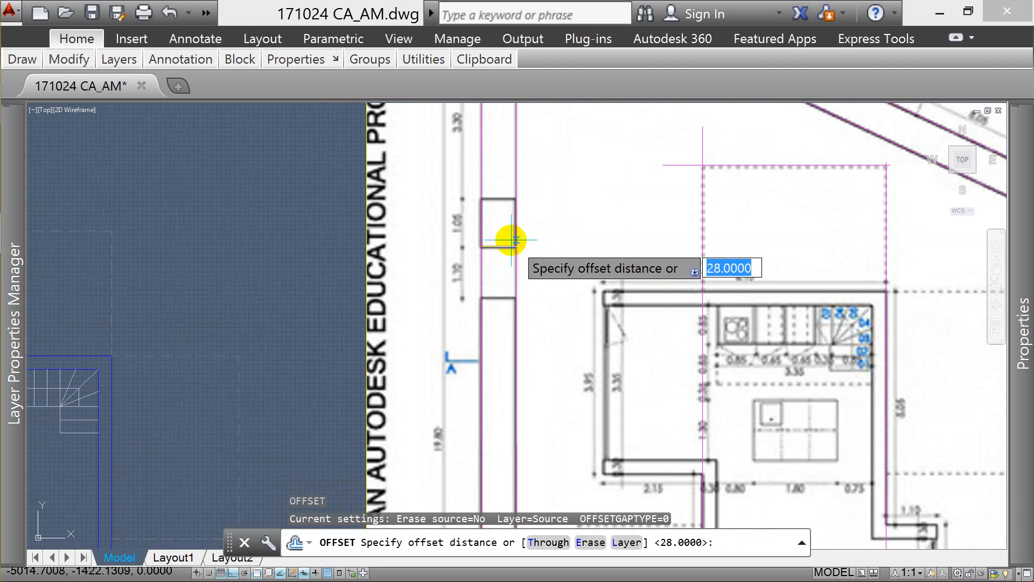
scroll(338, 227, "down", 4)
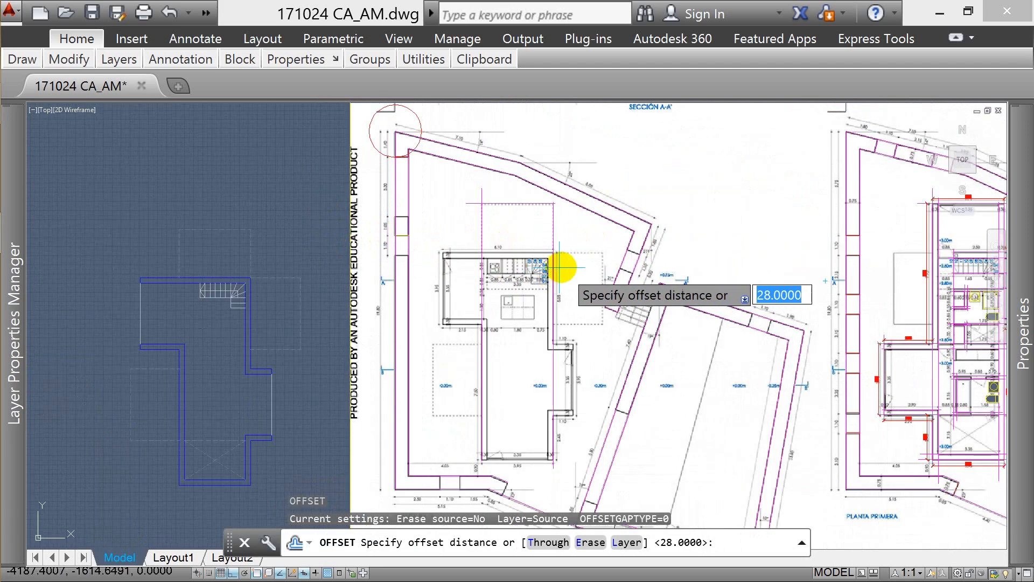
scroll(861, 250, "up", 7)
key("Escape")
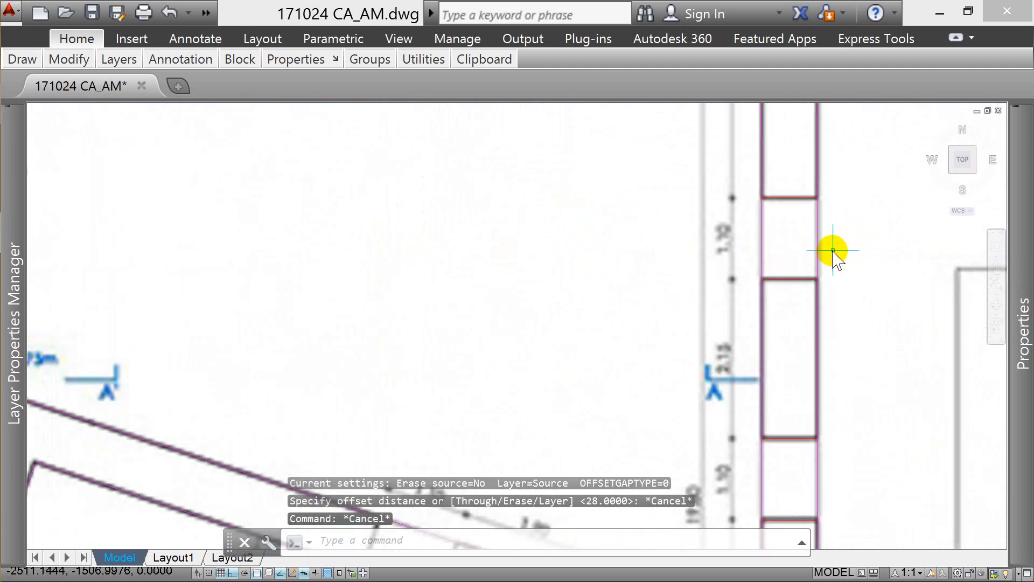
- Measure the 1.10 opening in the first-floor plan's west wall with the DIST command
type("dist")
key("Return")
left_click(791, 217)
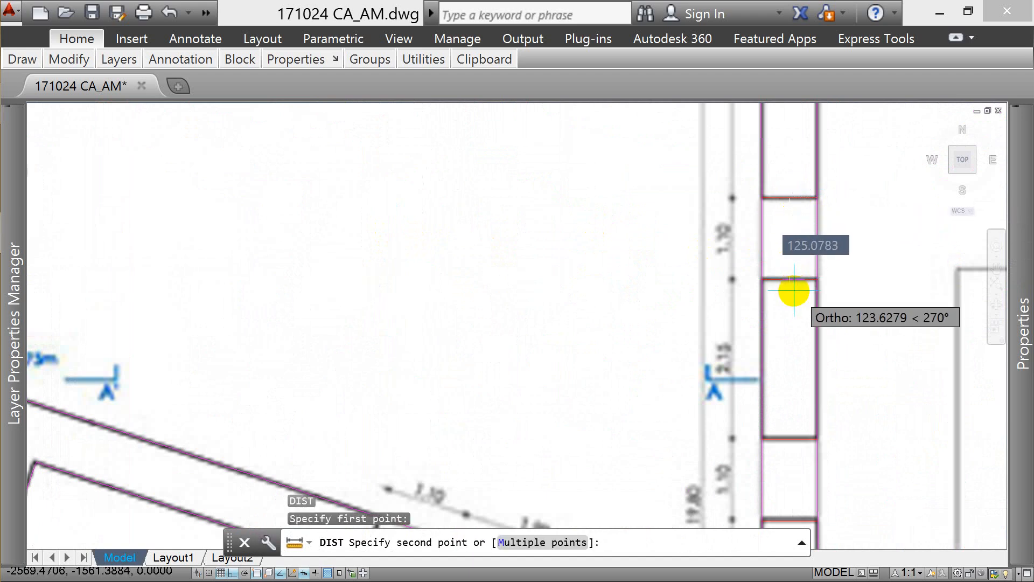
key("Escape")
- Offset the line across the ground-floor plan's west wall by 110, once upward and once downward
scroll(833, 249, "down", 6)
scroll(688, 231, "down", 3)
scroll(658, 250, "up", 8)
key("Escape")
key("Escape")
type("o")
key("Return")
type("110")
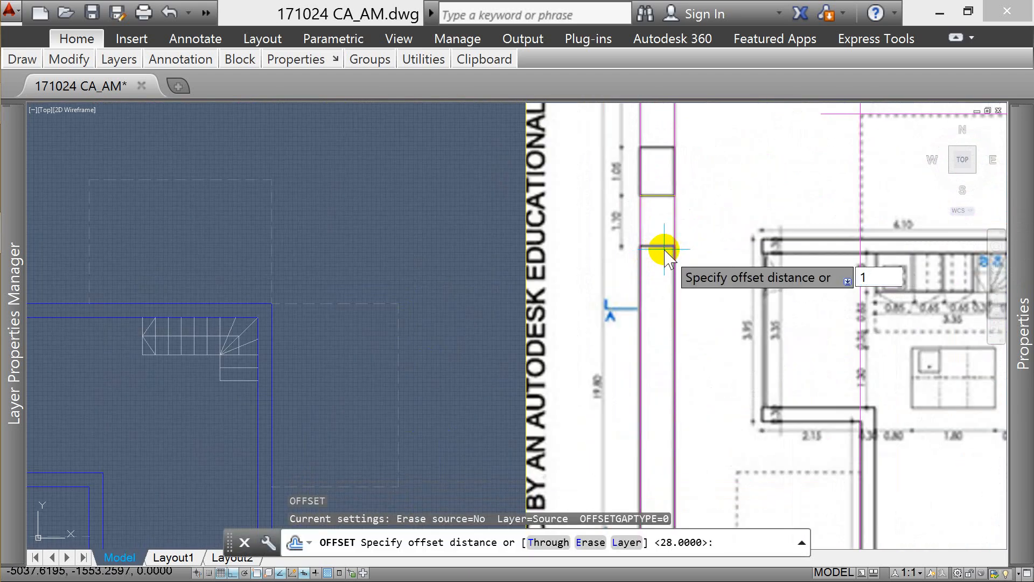
key("Return")
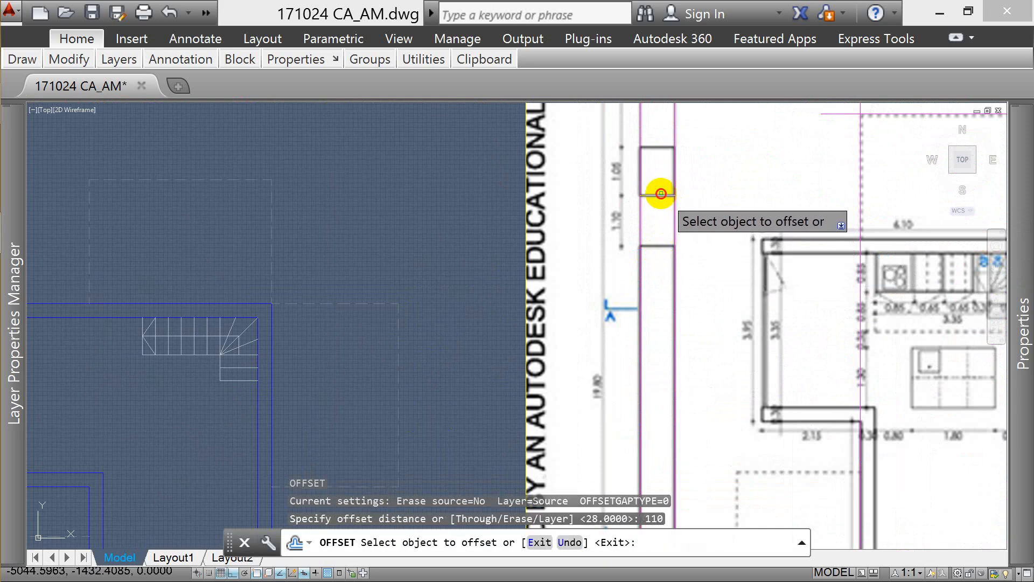
left_click(660, 194)
left_click(664, 161)
left_click(655, 197)
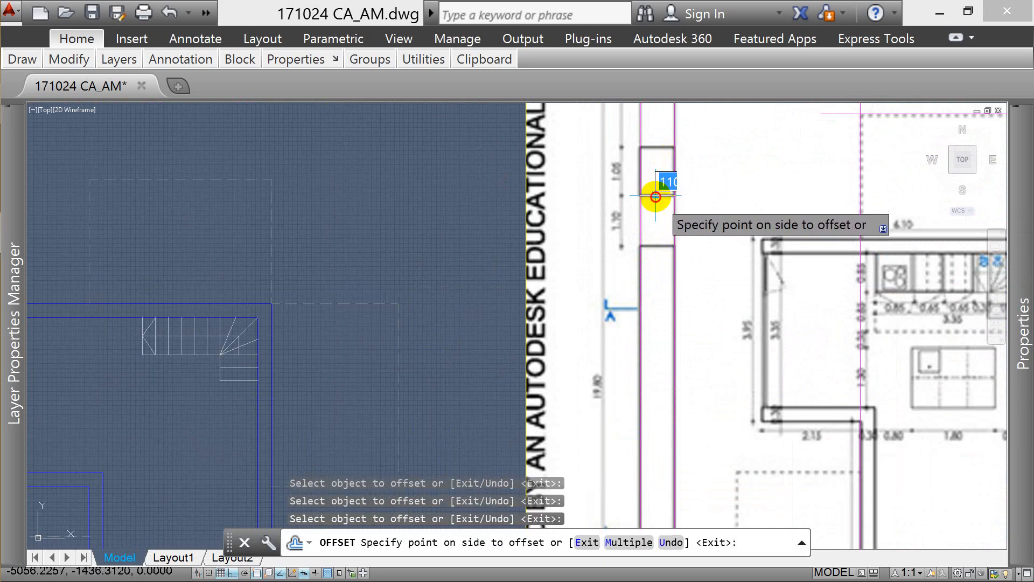
left_click(658, 159)
left_click(657, 195)
left_click(657, 198)
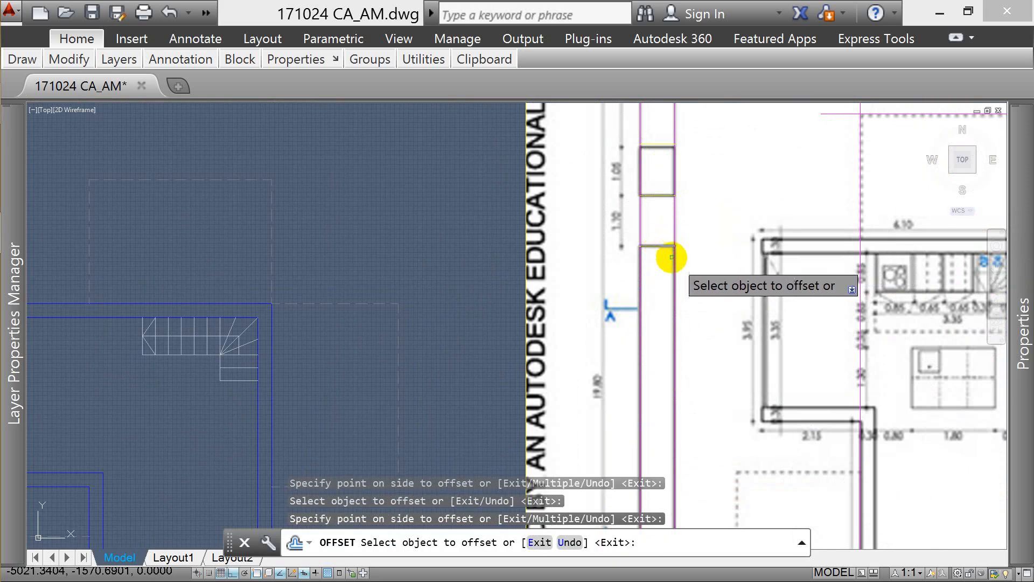
scroll(669, 259, "down", 4)
key("Escape")
- Erase the upper offset line above the 1.05 wall segment
scroll(681, 258, "up", 1)
scroll(630, 228, "up", 4)
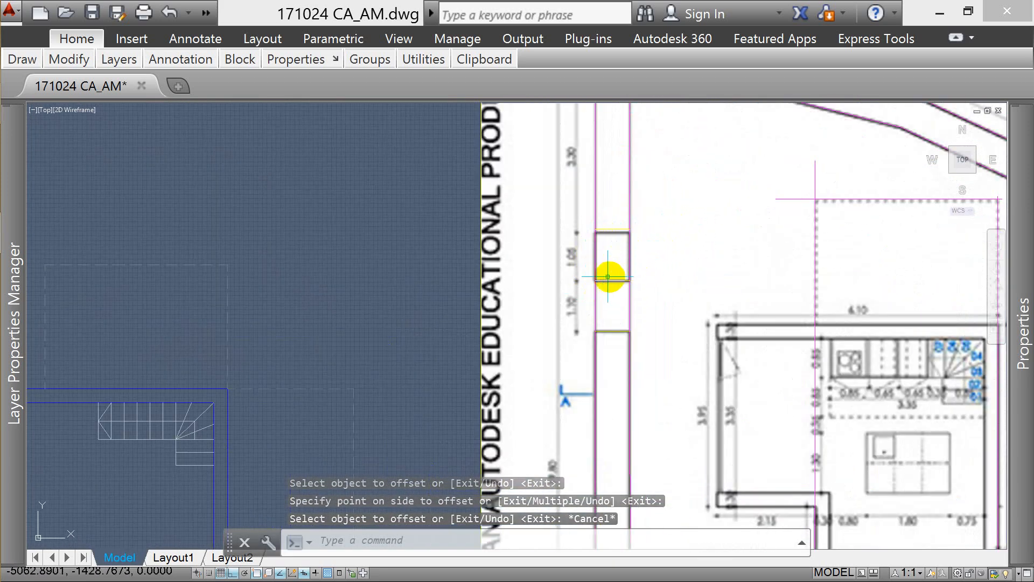
key("Escape")
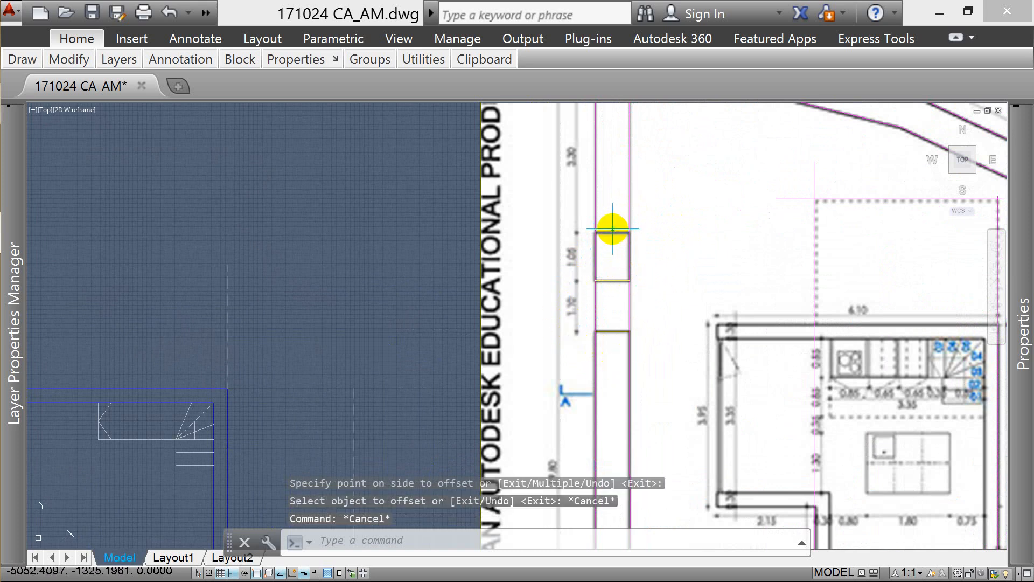
left_click(617, 245)
left_click(608, 218)
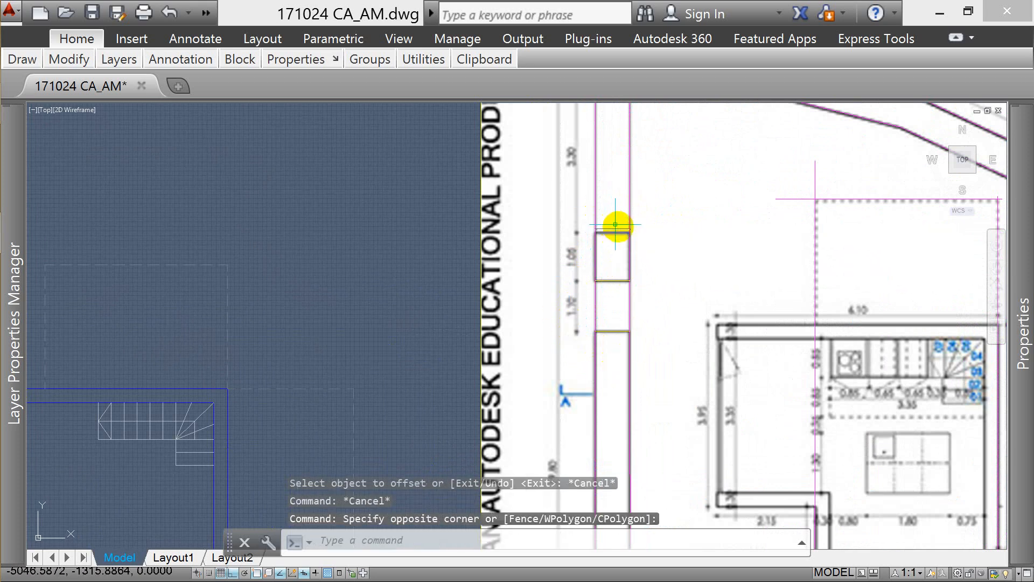
type("e")
key("Return")
key("Escape")
- Offset the line at the lower edge of the 1.05 wall segment by 100 upward
type("o")
key("Return")
type("100")
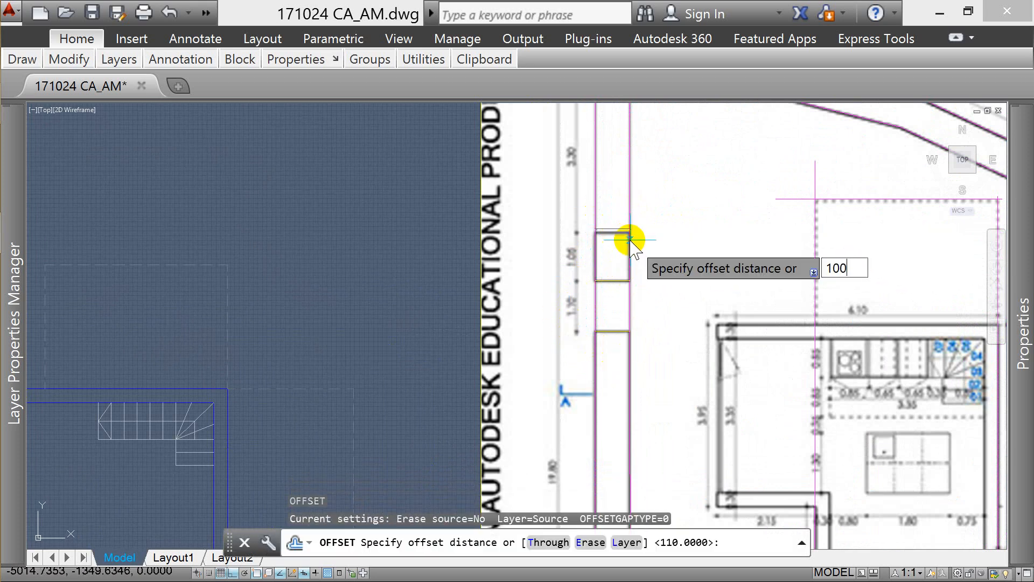
key("Return")
left_click(612, 281)
left_click(607, 258)
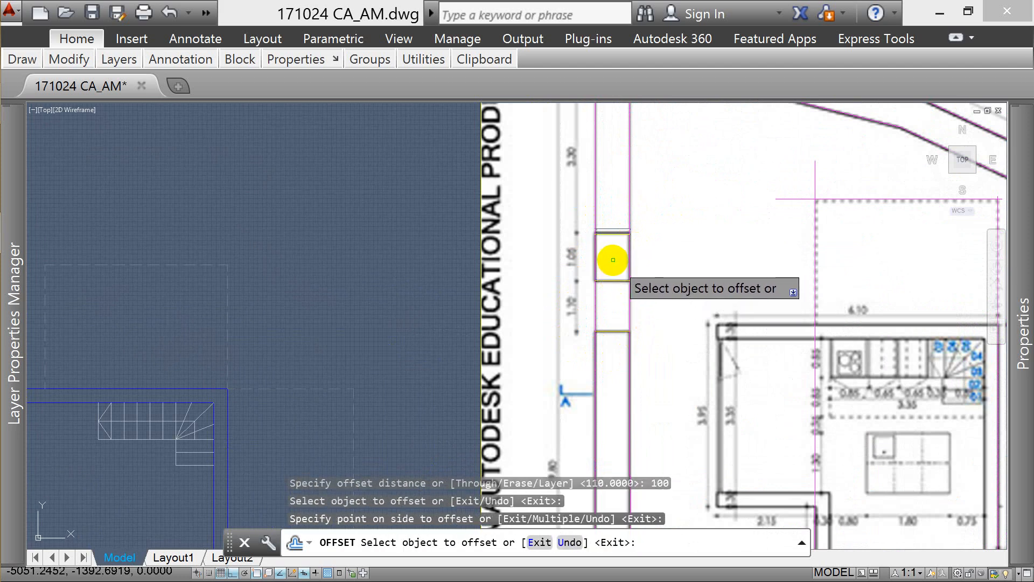
key("Escape")
scroll(538, 229, "down", 5)
scroll(538, 226, "up", 8)
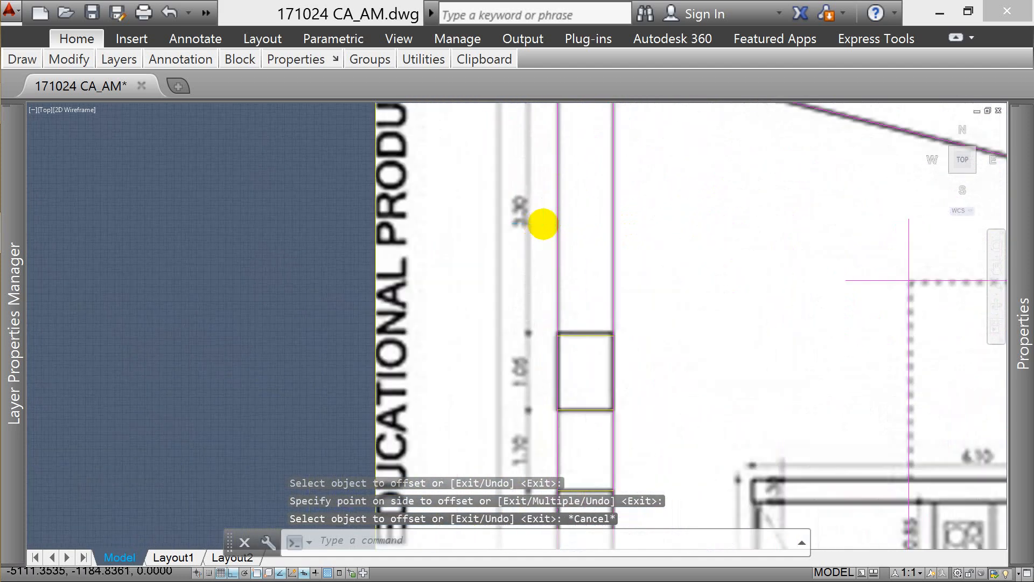
scroll(544, 224, "down", 4)
key("Escape")
key("Escape")
key("Escape")
type("o")
key("Return")
key("Escape")
- Measure the 3.30 opening along the west wall, from the line near the corner down to the 1.05 wall segment
type("di")
key("Return")
left_click(572, 171)
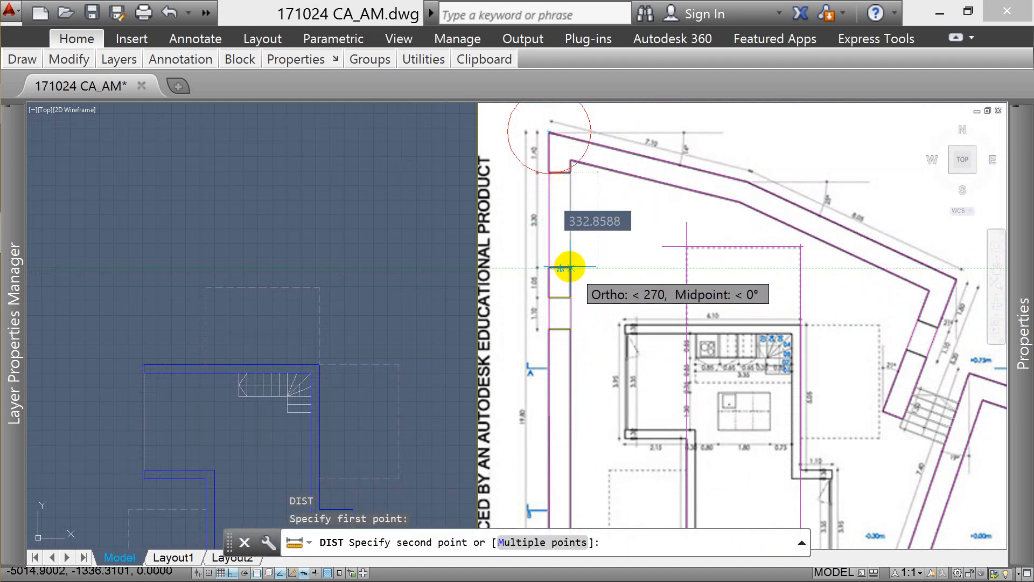
key("Escape")
- Erase the red circle at the ground-floor plan's northwest corner and the line crossing the wall below it
scroll(542, 178, "down", 4)
left_click(539, 186)
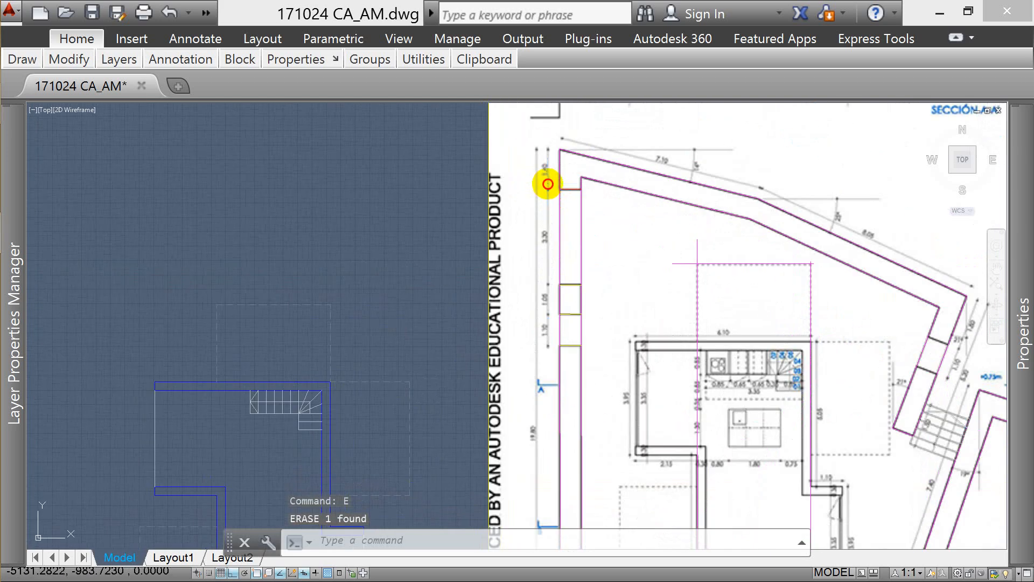
left_click_drag(547, 183, 590, 212)
key("BackSpace")
- Offset the line at the upper edge of the 1.05 wall segment by 330 upward
type("o")
key("Return")
type("330")
key("Return")
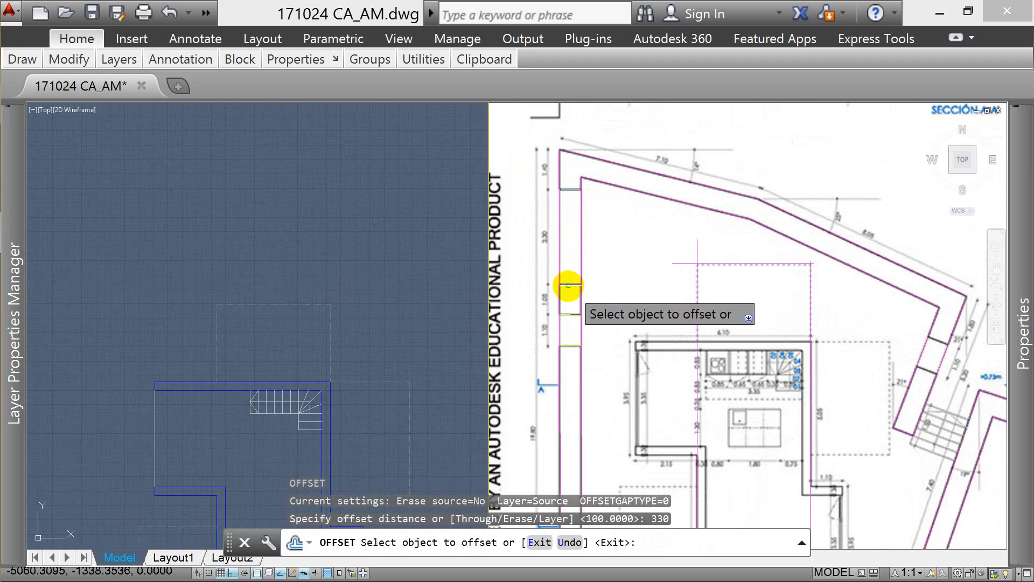
left_click(565, 287)
left_click(570, 257)
key("Escape")
scroll(569, 203, "down", 5)
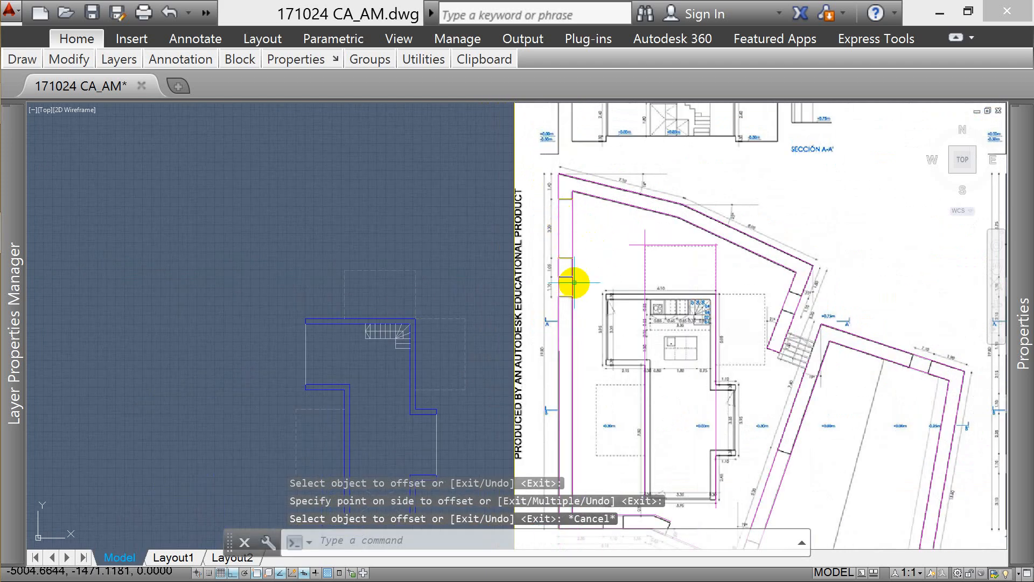
scroll(671, 270, "up", 6)
key("Escape")
key("Escape")
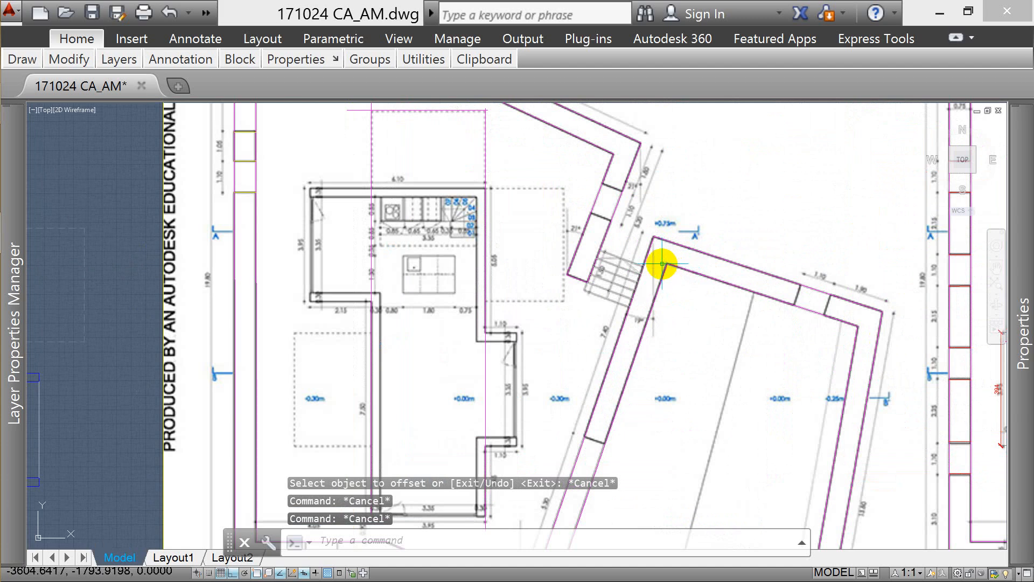
type("pl")
key("Return")
scroll(663, 155, "up", 4)
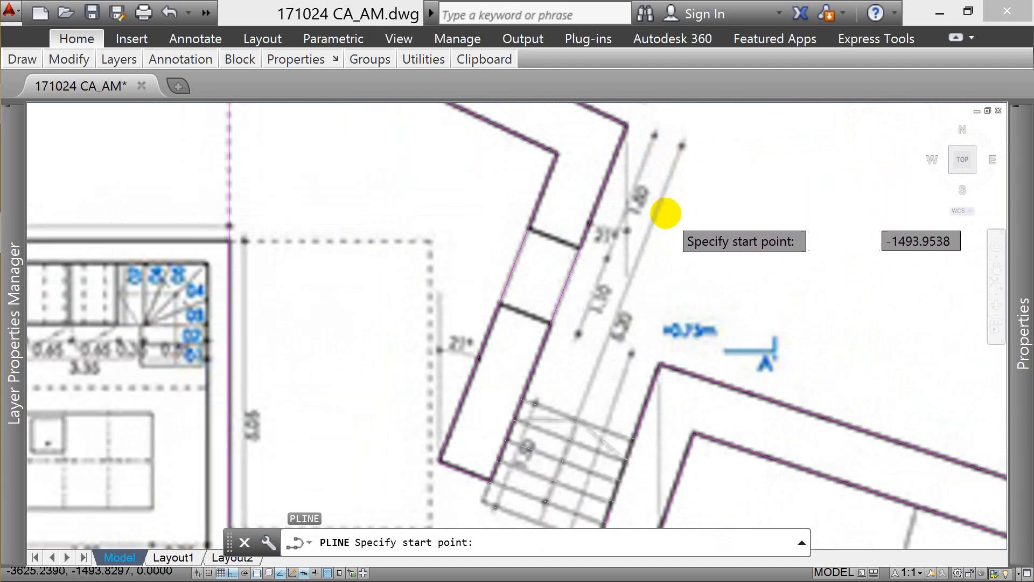
scroll(665, 213, "down", 3)
scroll(626, 256, "up", 1)
key("Escape")
key("Escape")
- Measure the 1.80 wall segment from the slanted wall's outer corner above the stairs to the near edge of the opening
type("di")
key("Return")
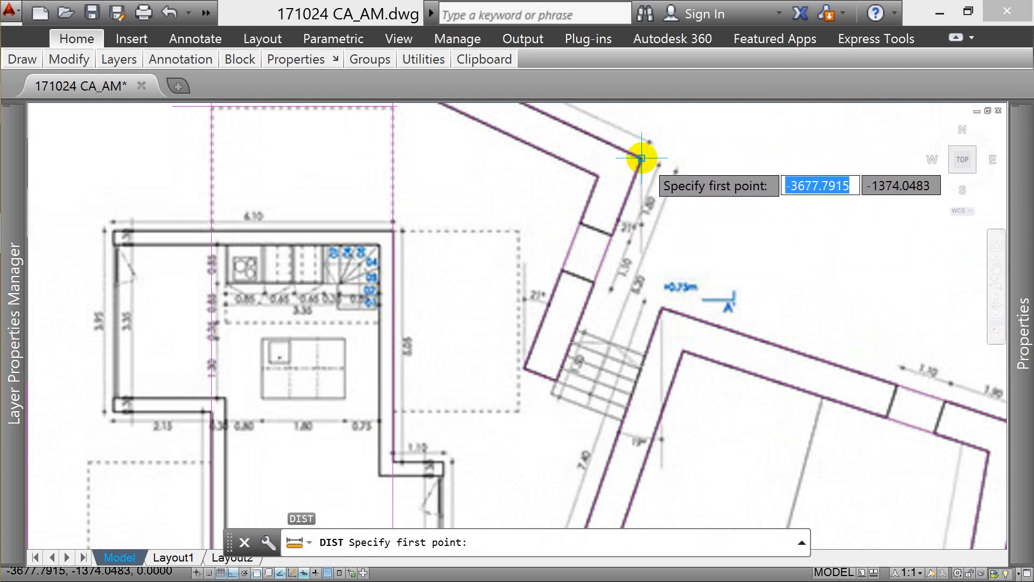
key("Escape")
type("d poi")
key("Return")
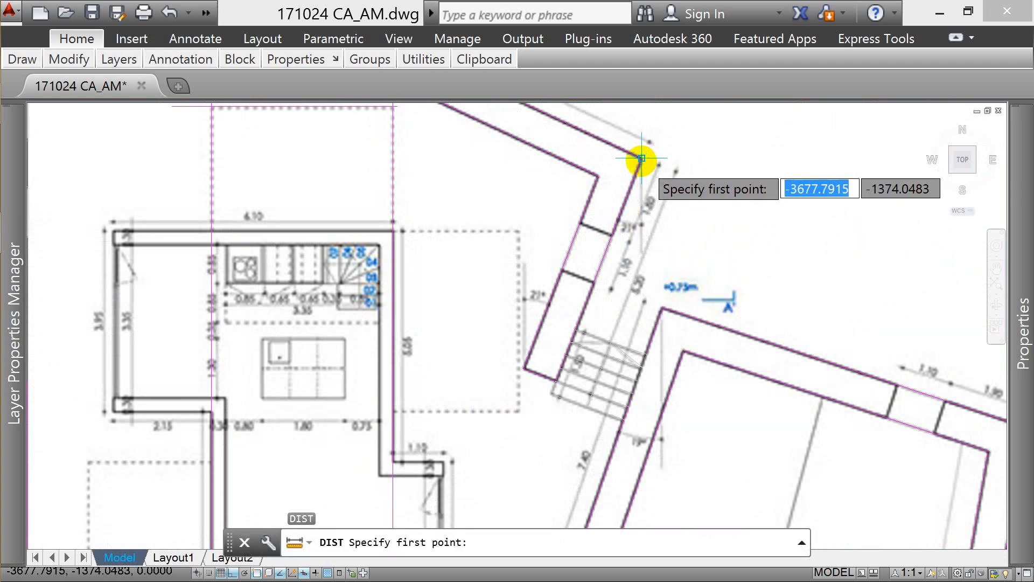
left_click(640, 159)
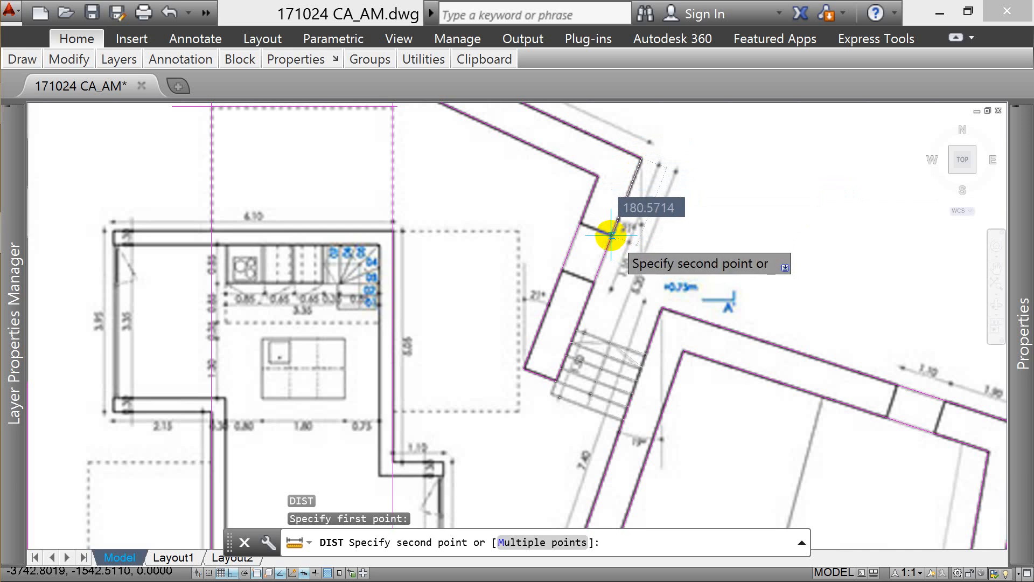
key("Escape")
key("Escape")
key("Escape")
- Draw a circle of radius 180 centred on the slanted wall's outer corner above the stairs
type("c")
key("Return")
left_click(642, 158)
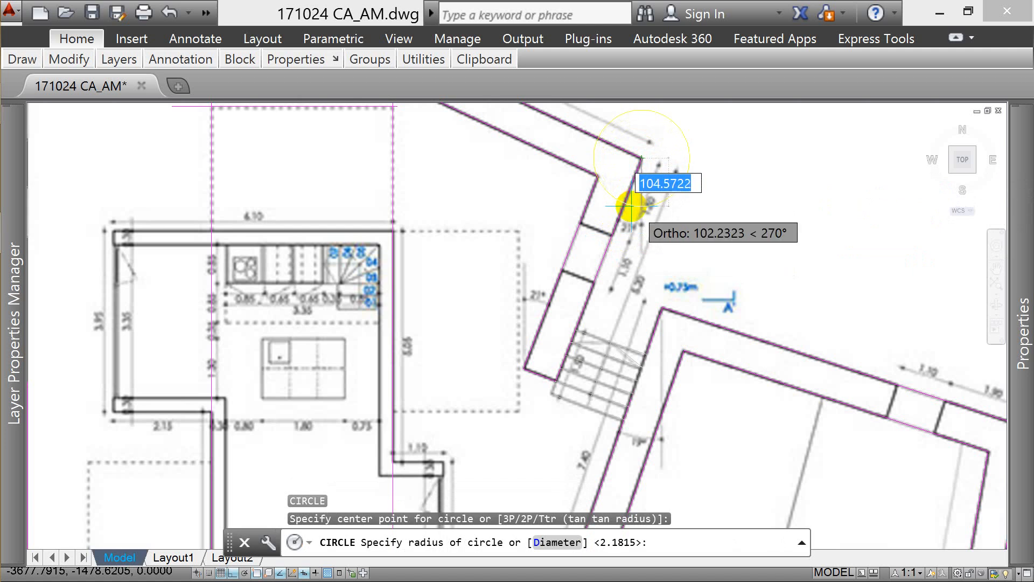
key("Return")
- Draw a polyline across the wall thickness from the circle's intersection with the outer face to the inner face
type("P")
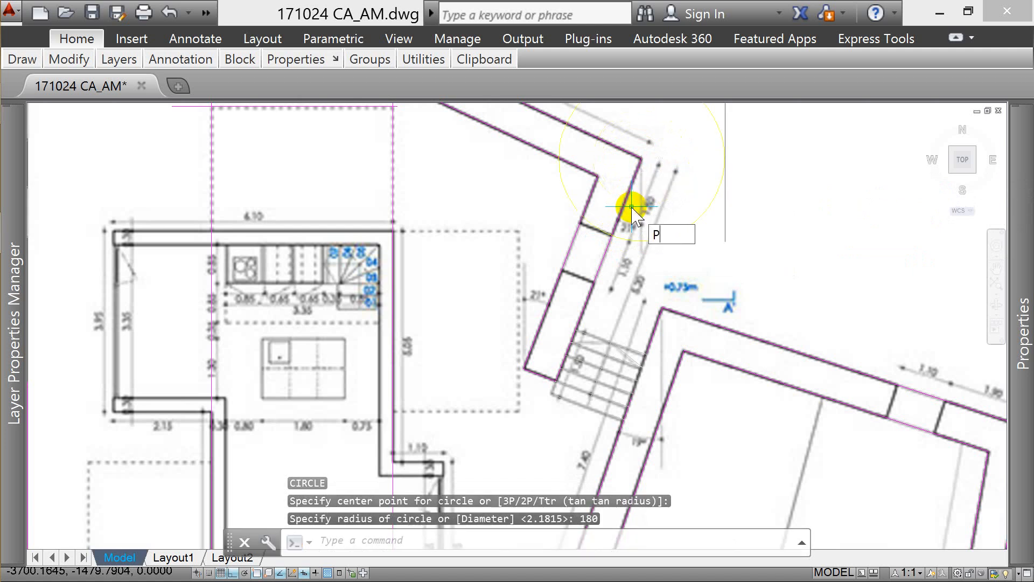
type("L")
key("Return")
left_click(609, 232)
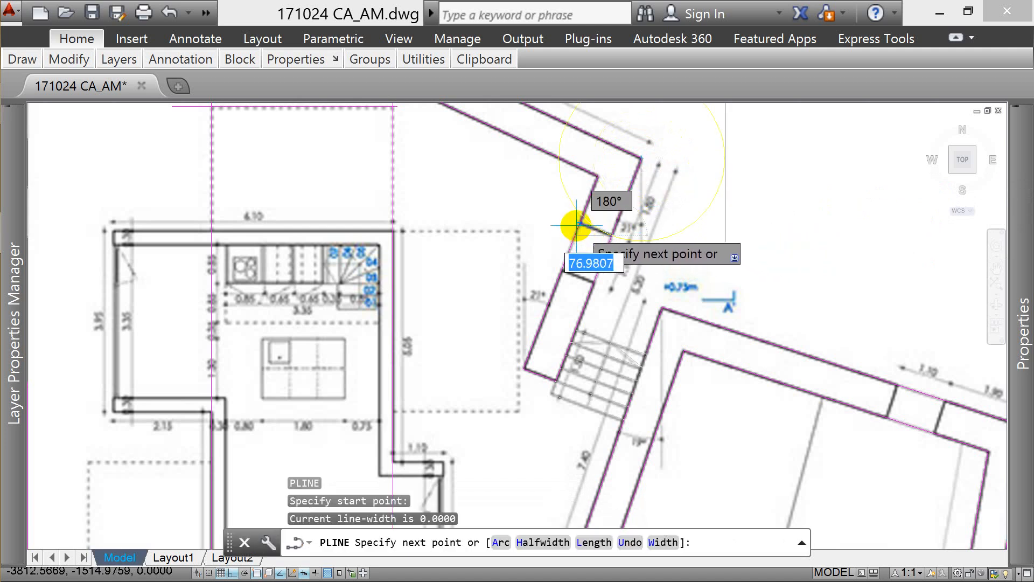
left_click(578, 223)
key("Escape")
- Erase the radius 180 construction circle at the slanted wall's outer corner
left_click(617, 240)
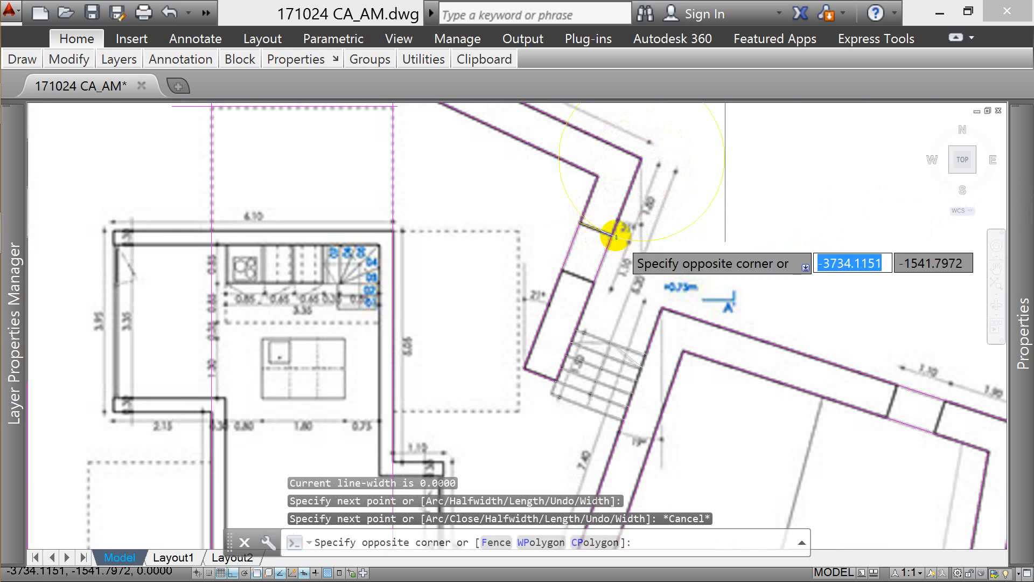
left_click(614, 236)
type("E")
key("Return")
key("Escape")
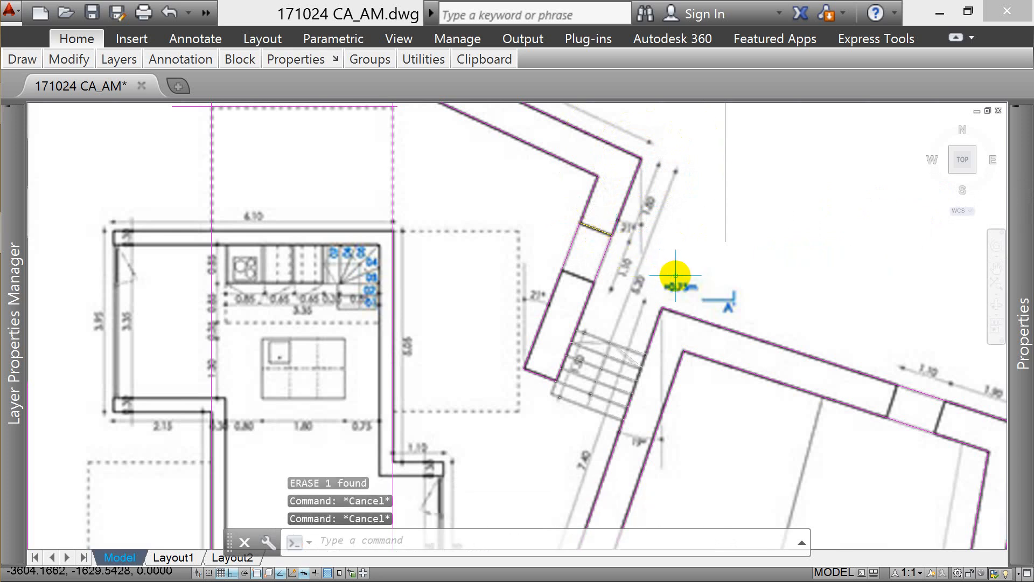
type("o")
key("Return")
type("110")
key("Return")
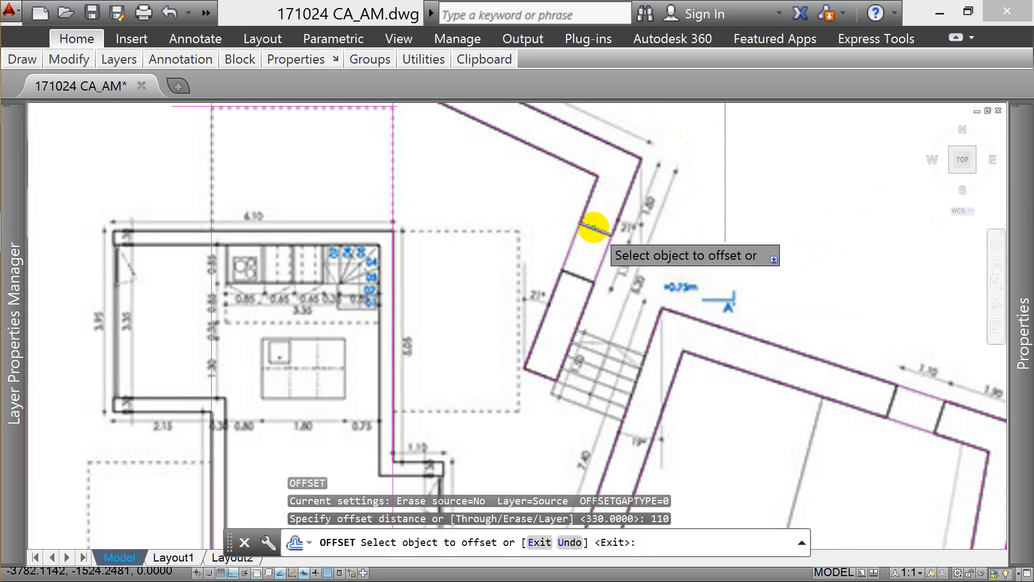
left_click(588, 240)
key("Escape")
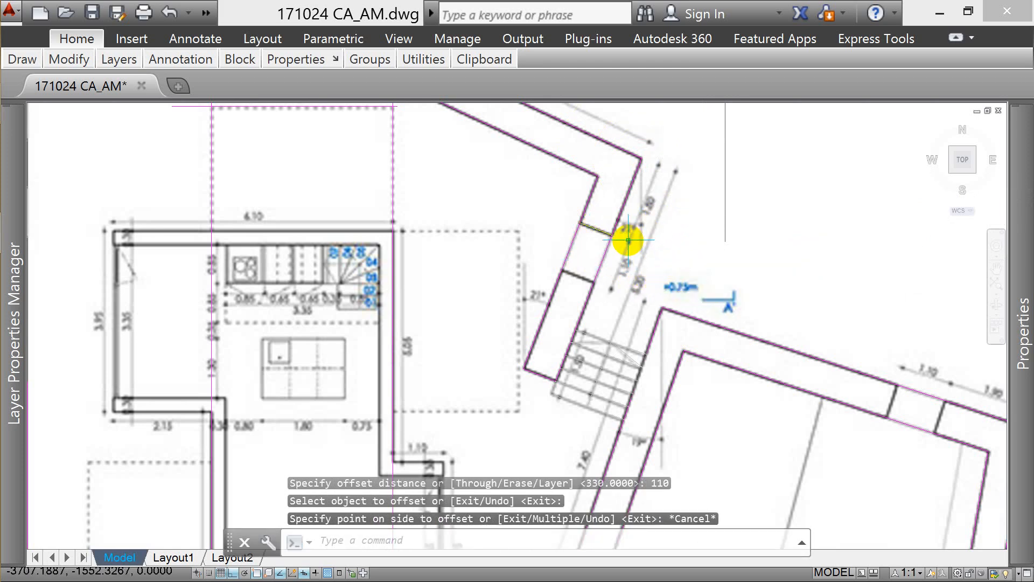
- Offset the line across the slanted wall by 110 to mark the other edge of the 1.10 opening
key("Return")
type("110")
key("Return")
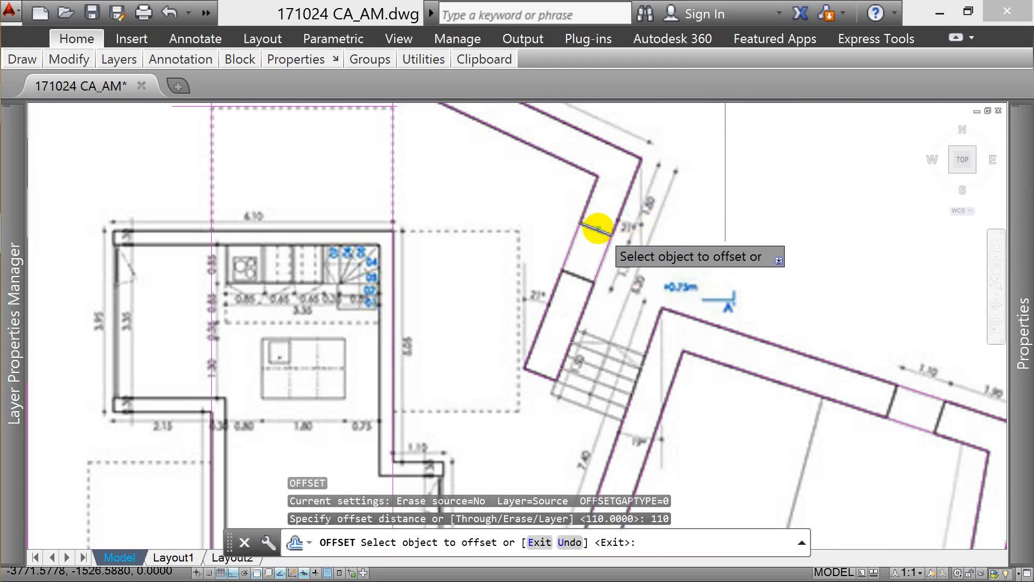
left_click(598, 228)
left_click(619, 203)
key("Escape")
- Measure the 1.90 segment from the northeast outer corner of the tilted enclosure to the nearest opening edge
scroll(645, 203, "down", 5)
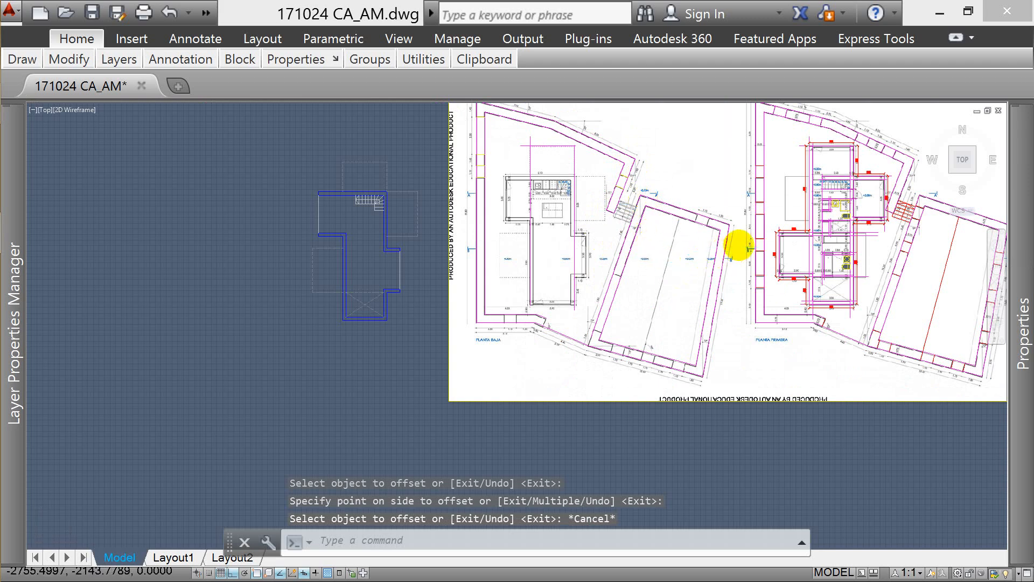
scroll(738, 247, "up", 6)
scroll(542, 253, "down", 3)
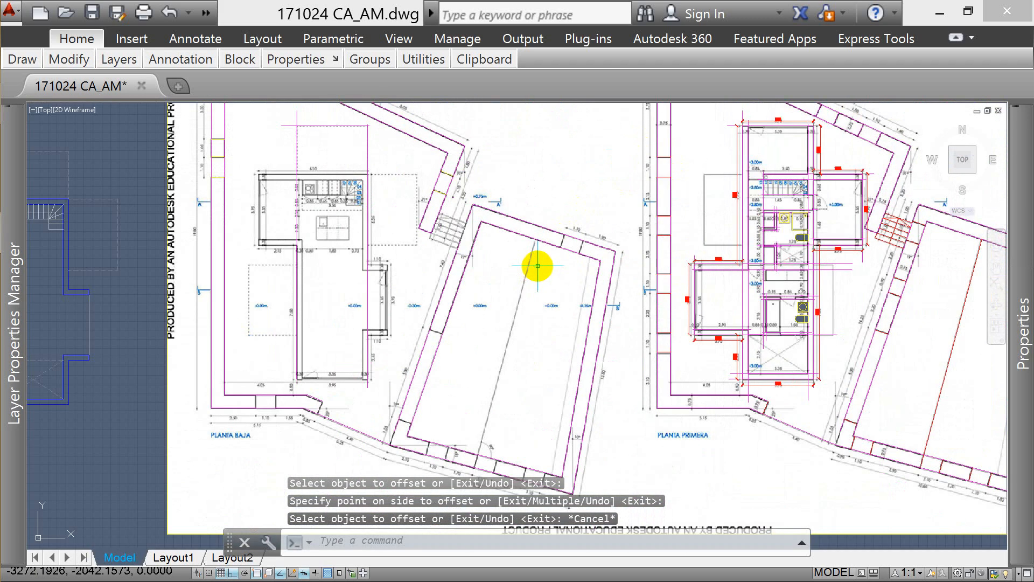
scroll(537, 266, "down", 2)
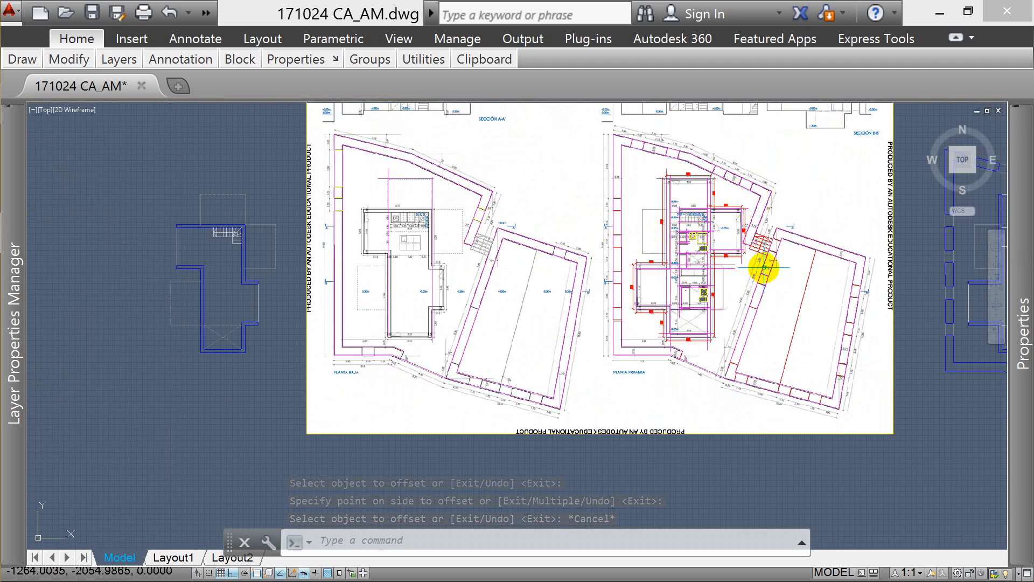
scroll(593, 250, "up", 8)
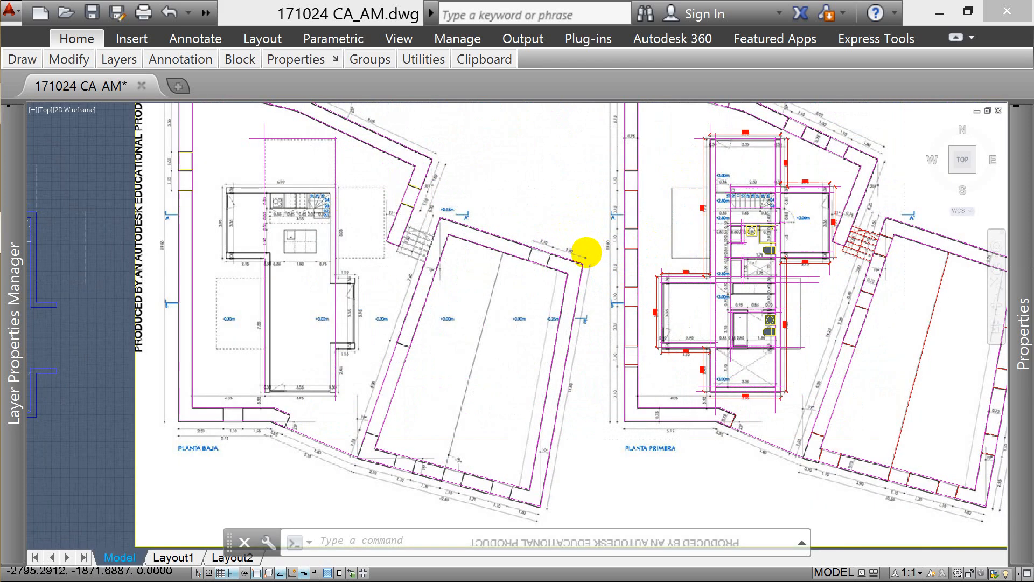
key("Escape")
key("Escape")
key("Escape")
type("D")
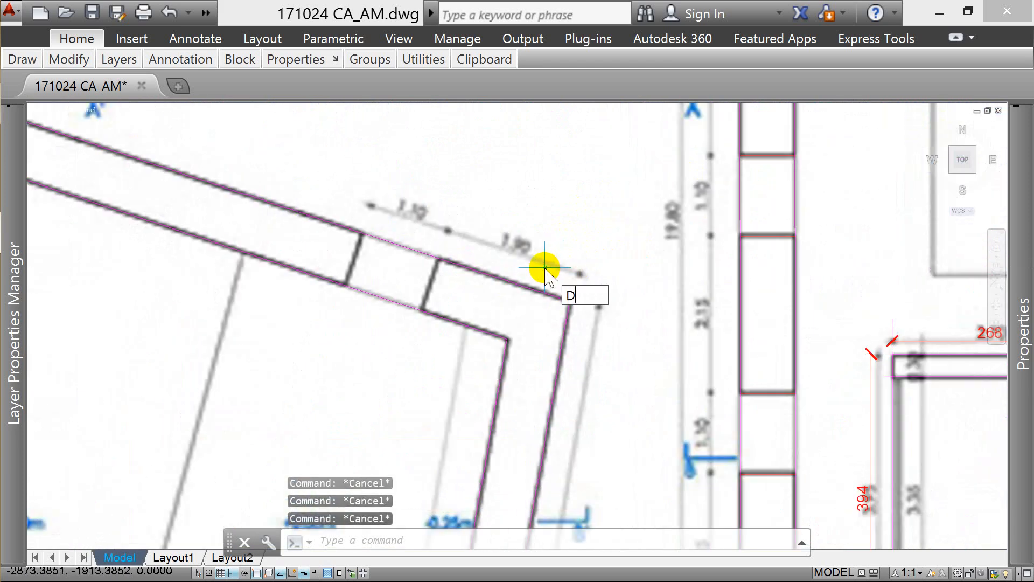
type("IST")
key("Return")
left_click(570, 300)
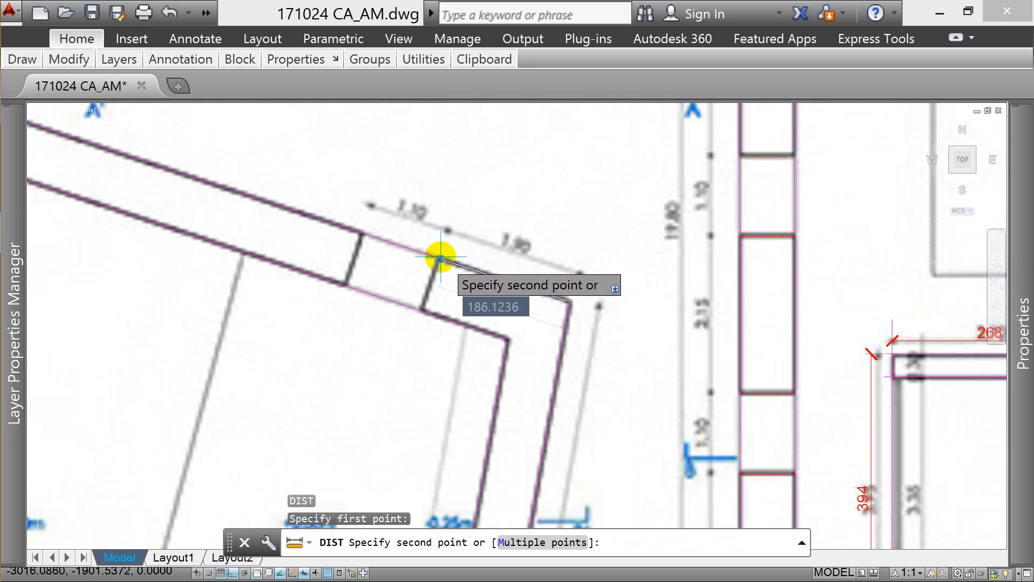
key("Escape")
key("Escape")
- Draw a circle of radius 190 centred on the tilted enclosure's northeast outer corner
type("c")
key("Return")
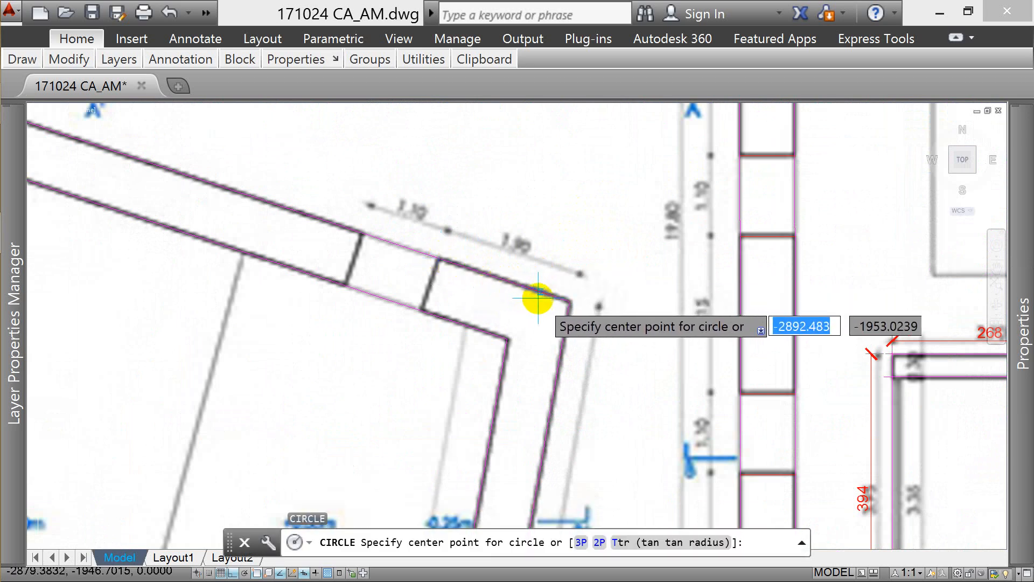
left_click(569, 301)
type("190")
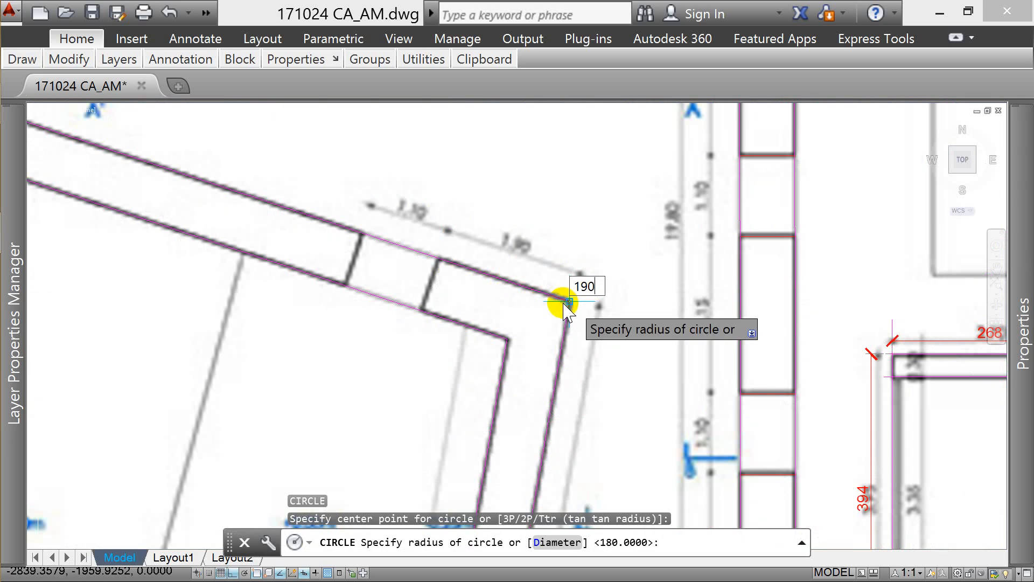
key("Return")
key("Escape")
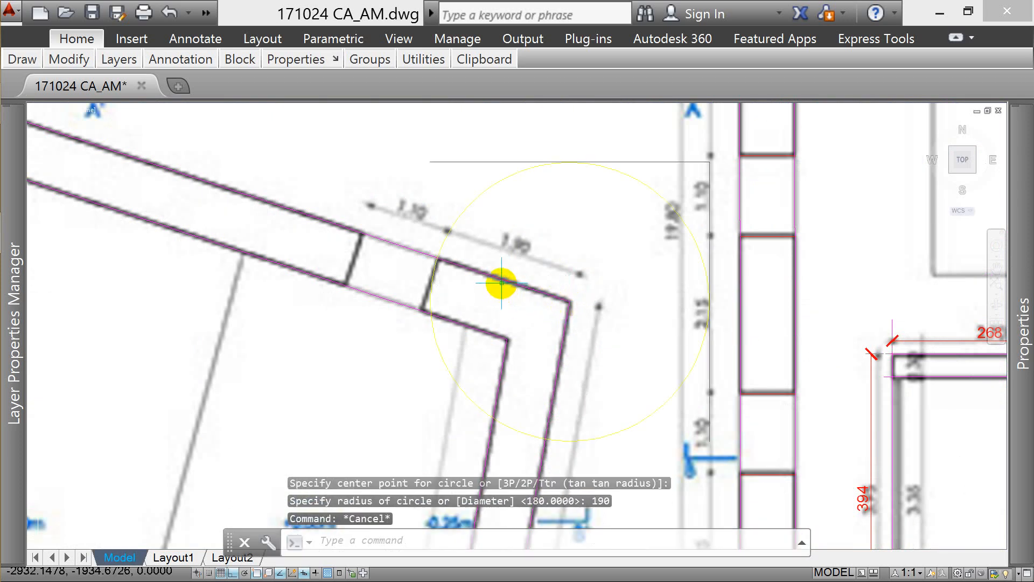
- Draw a polyline across the north wall from the radius 190 circle's intersection with the outer face to the inner face
key("Return")
left_click(438, 257)
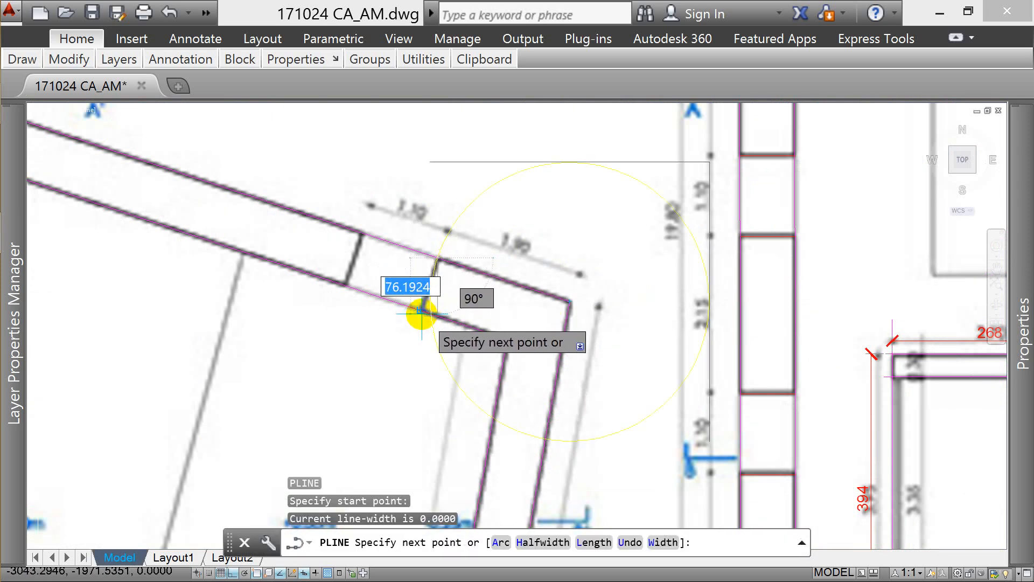
key("Escape")
- Offset the line across the north wall by 110 westward to mark the far edge of the 1.10 opening
type("o")
key("Return")
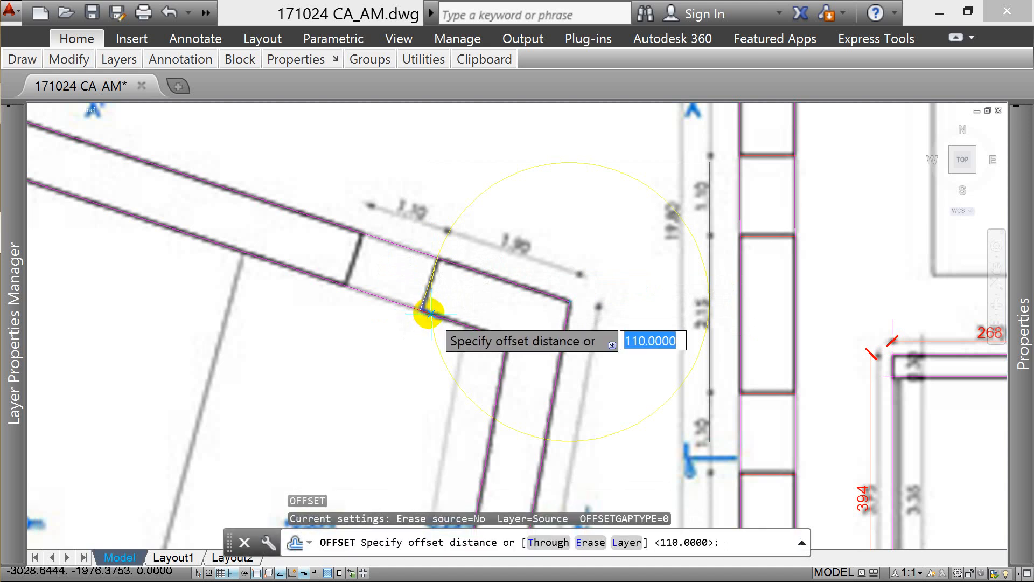
key("Return")
left_click(431, 290)
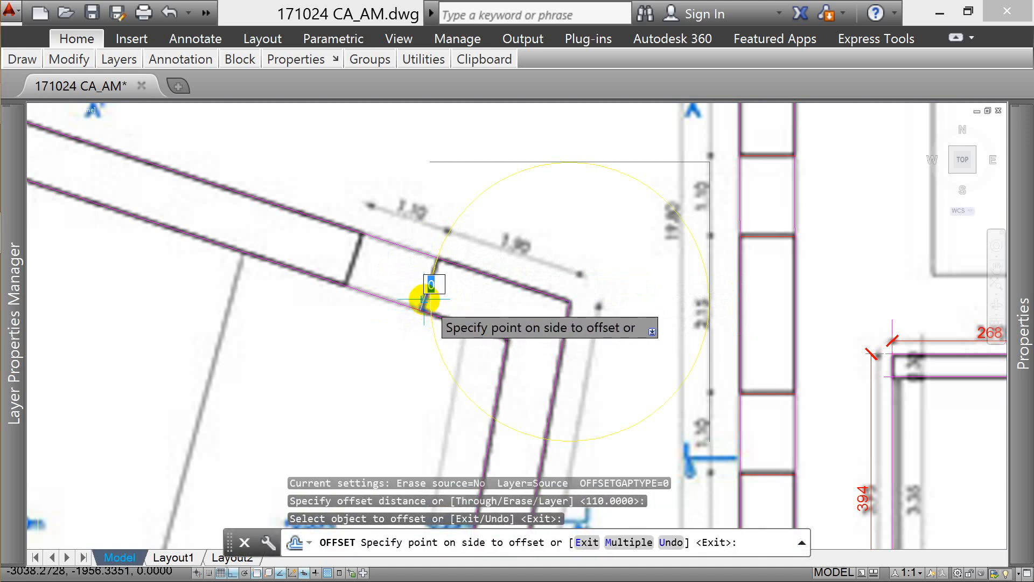
left_click(427, 257)
key("Escape")
- Erase the radius 190 construction circle at the enclosure's northeast corner
left_click(500, 209)
left_click(471, 150)
type("e")
key("Return")
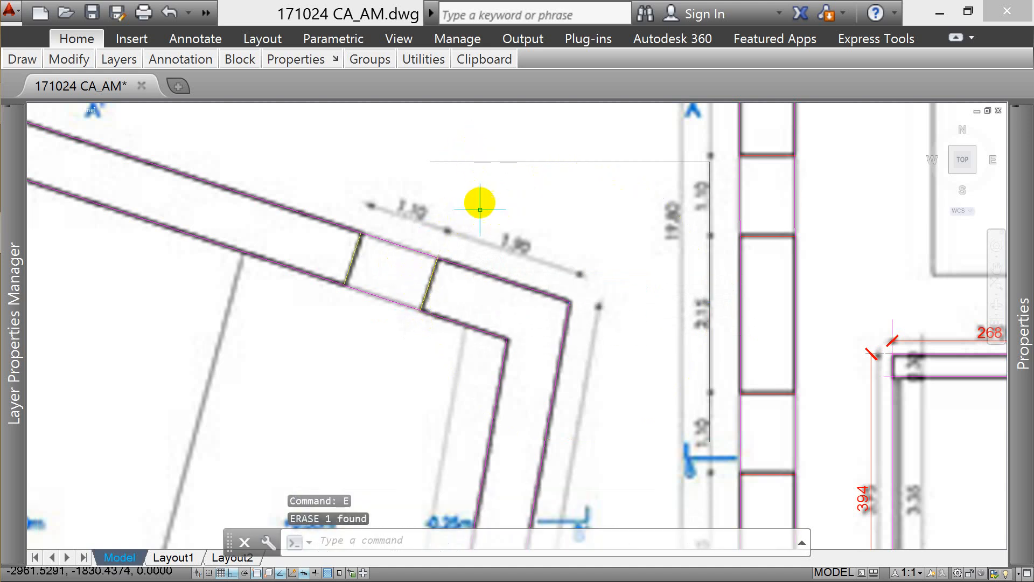
- Copy the four opening lines from the first-floor plan's south wall to the ground-floor plan, aligning them on the wall's southeast outer corner
scroll(440, 216, "down", 2)
scroll(441, 216, "down", 4)
key("Escape")
scroll(406, 319, "up", 5)
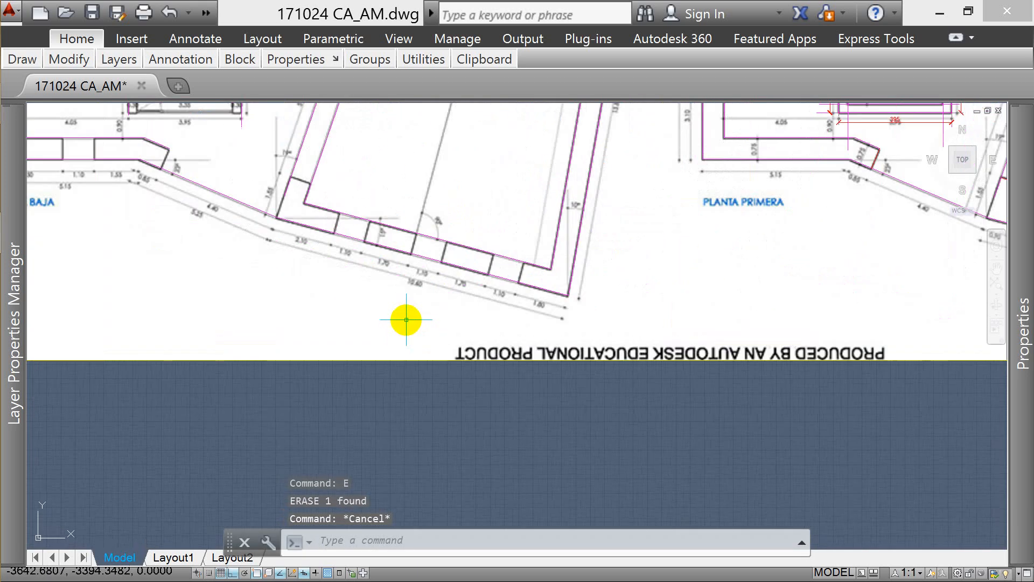
scroll(335, 248, "down", 3)
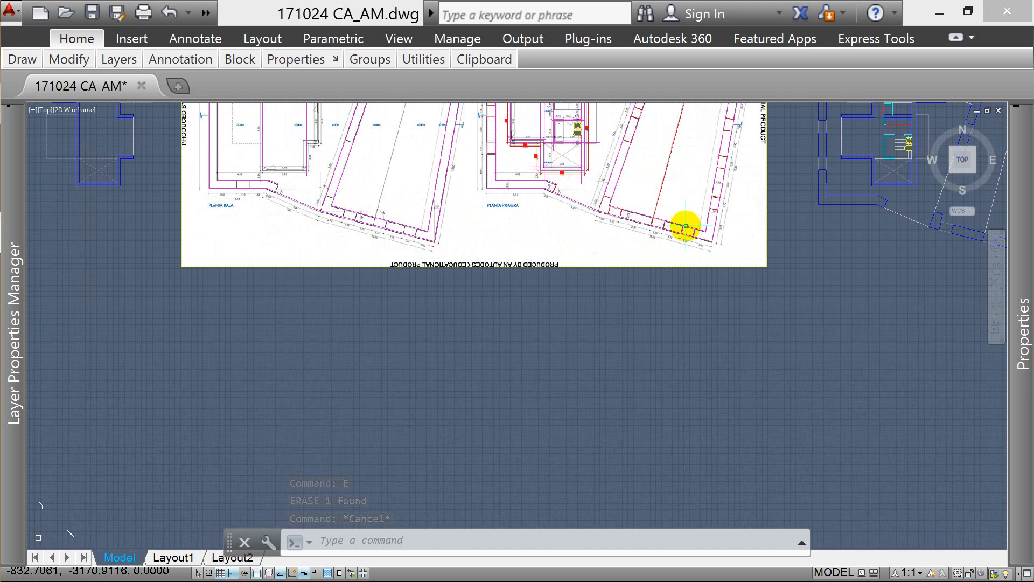
scroll(673, 241, "up", 2)
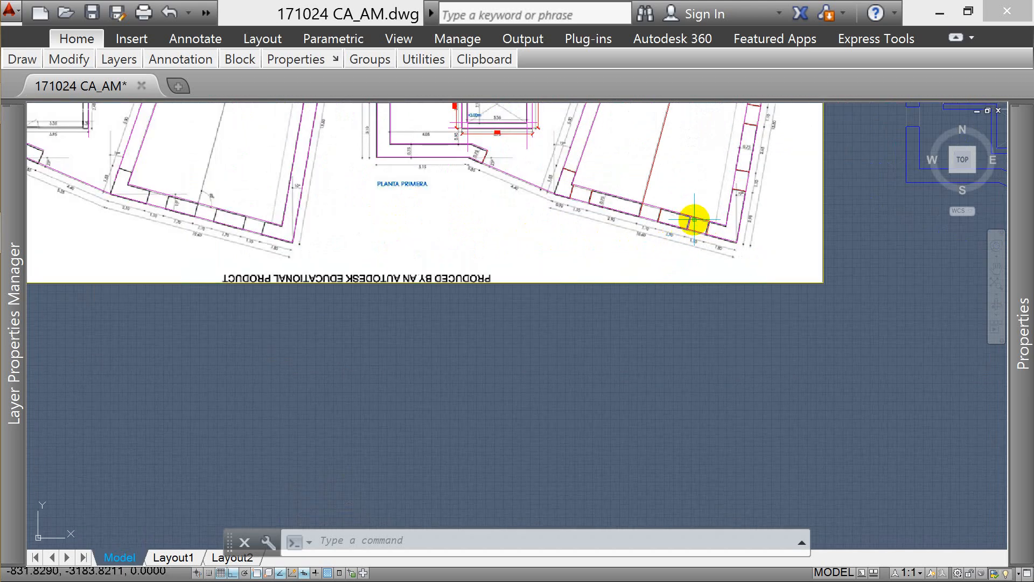
left_click(641, 201)
left_click(717, 250)
type("CO")
key("Return")
left_click(727, 243)
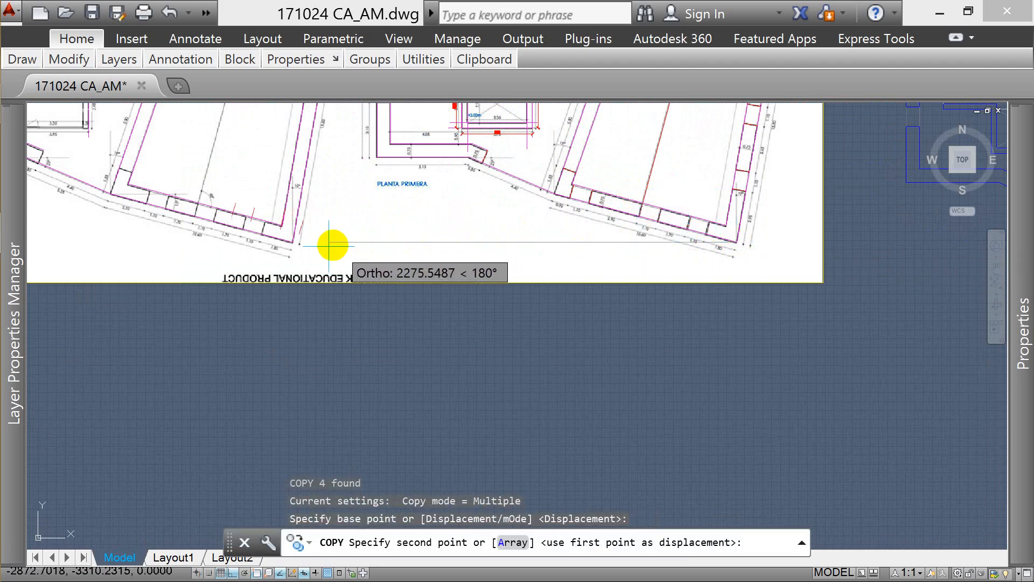
left_click(293, 242)
key("Escape")
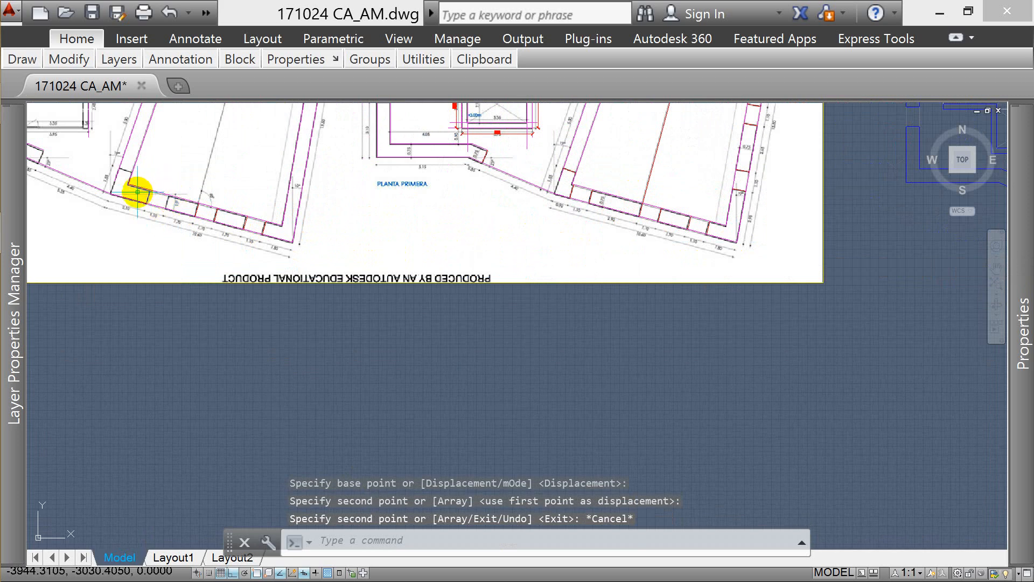
- Measure the 1.70 segment of the ground-floor enclosure's south wall, starting from the westernmost copied opening line
scroll(137, 192, "up", 4)
key("Escape")
key("Escape")
type("DI")
key("Return")
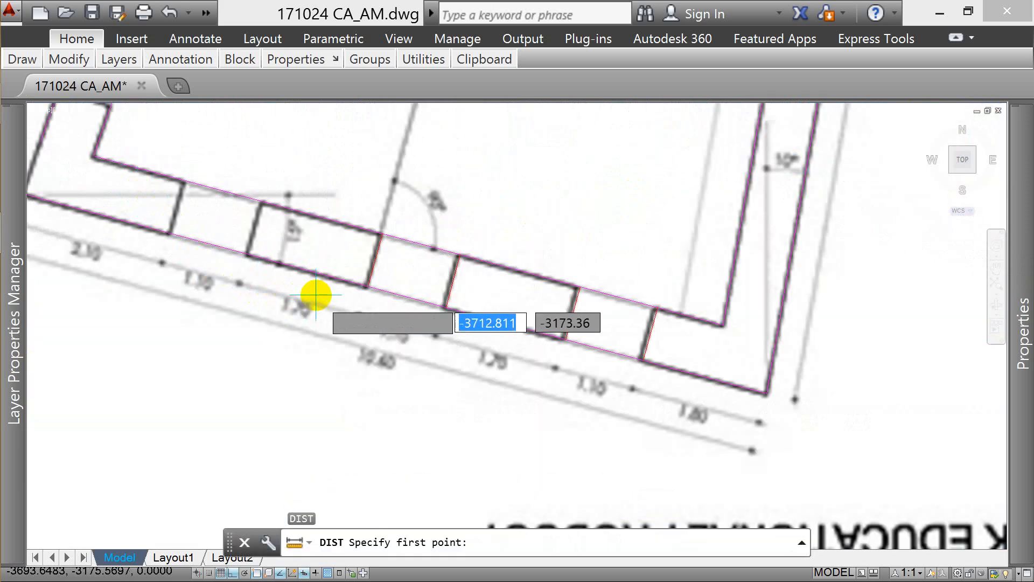
left_click(365, 284)
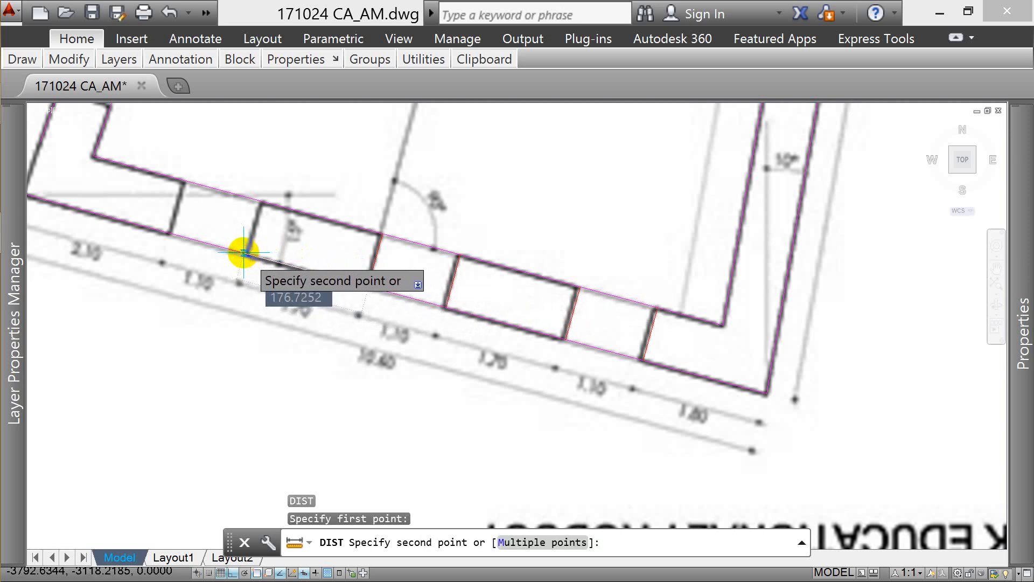
key("Escape")
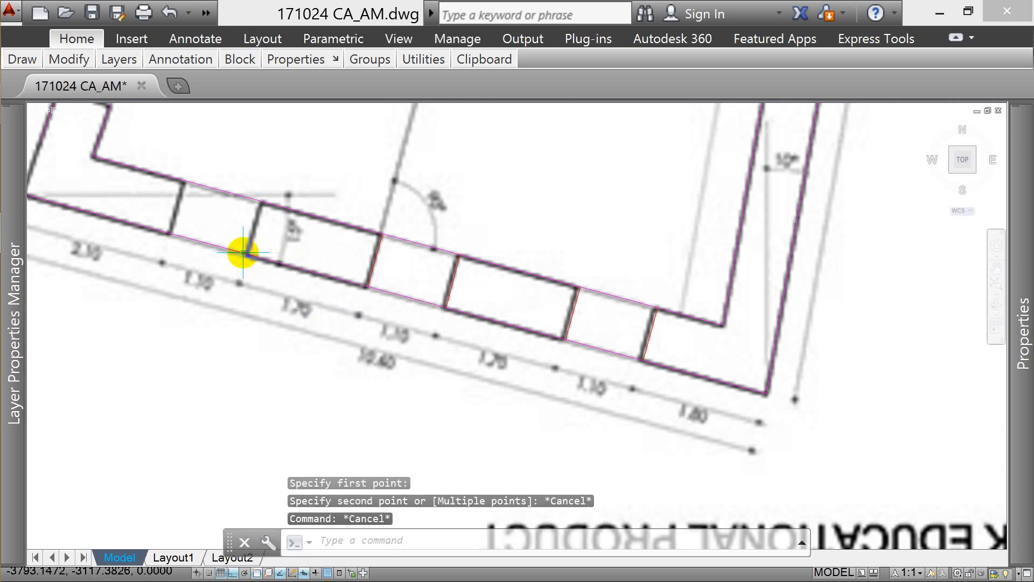
- Offset the westernmost copied opening line on the south wall by 170 westward to mark the 1.70 segment
type("o")
key("Return")
type("170")
key("Return")
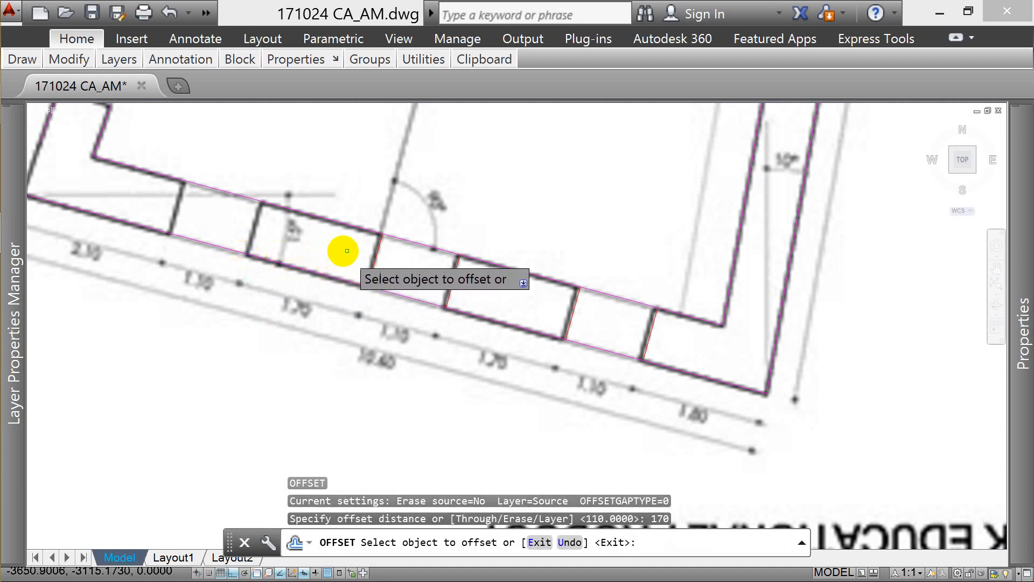
left_click(379, 251)
left_click(330, 235)
key("Escape")
key("Escape")
key("Escape")
- Try to offset the line at the west edge of the 1.70 segment by 110 toward the 2.10 segment
key("Return")
type("110")
key("Return")
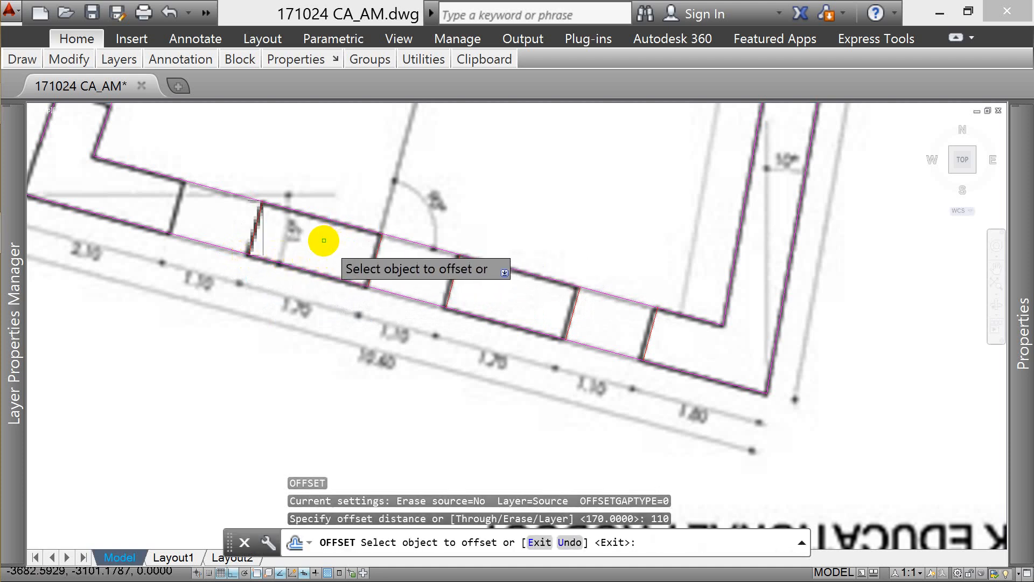
left_click(259, 226)
scroll(425, 264, "down", 5)
mouse_move(577, 296)
middle_mouse_down()
mouse_move(427, 254)
mouse_move(365, 282)
middle_mouse_up()
scroll(376, 253, "up", 5)
scroll(399, 261, "down", 6)
scroll(558, 306, "up", 8)
key("Escape")
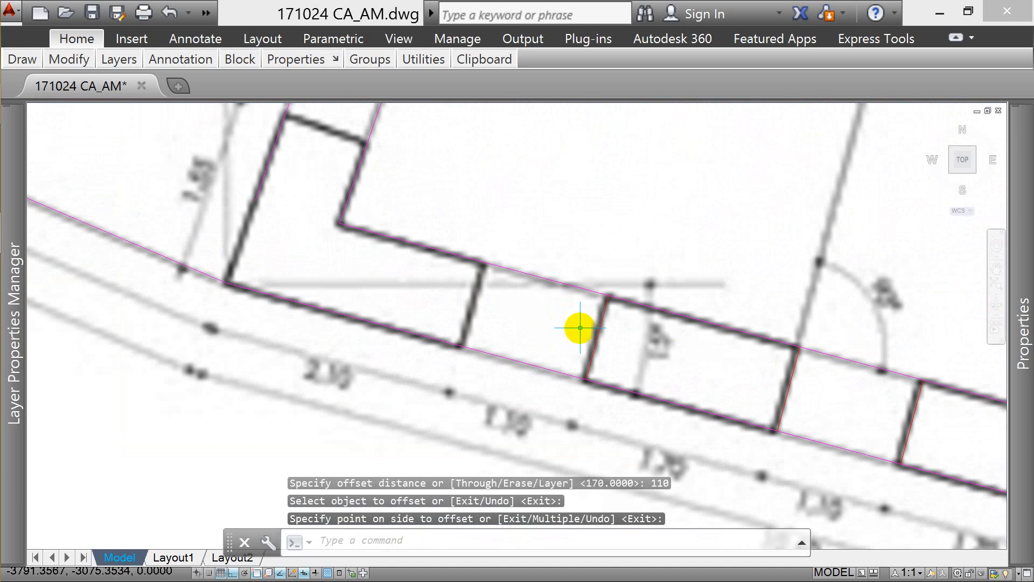
- Offset the line at the west edge of the south wall's 1.70 segment by 110 westward, toward the 2.10 segment
key("Return")
key("Return")
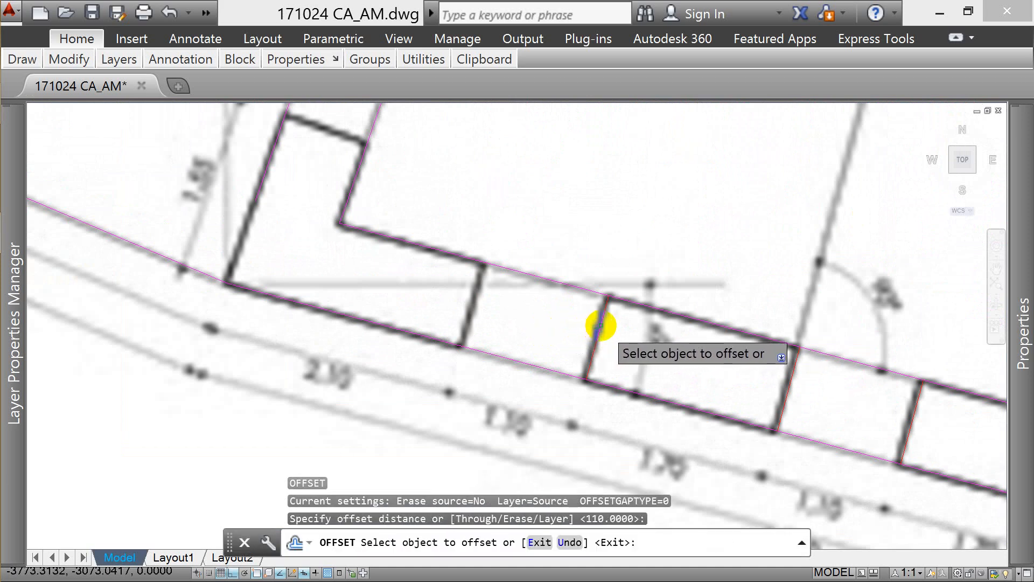
left_click(599, 325)
left_click(501, 293)
key("Return")
scroll(538, 318, "down", 4)
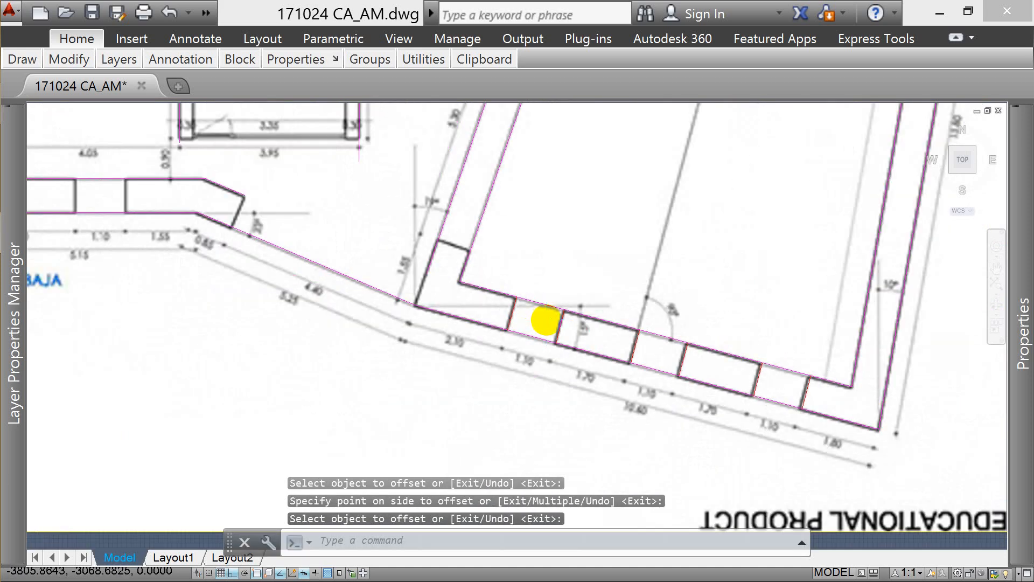
scroll(546, 320, "down", 6)
scroll(538, 242, "up", 6)
key("Return")
left_click(517, 253)
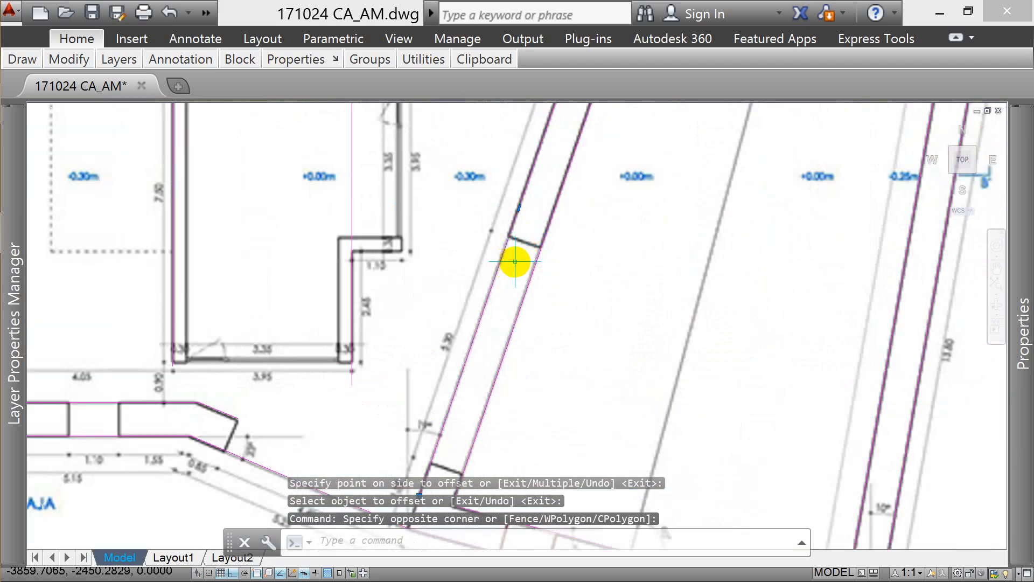
key("Escape")
scroll(526, 219, "down", 5)
key("Escape")
key("Escape")
- Copy the two lines bounding the 5.30 opening from the first-floor enclosure's west wall to the ground-floor plan, aligning them on the enclosure's southwest outer corner
scroll(559, 262, "down", 2)
scroll(777, 230, "up", 5)
left_click(751, 232)
left_click(719, 375)
left_click(764, 395)
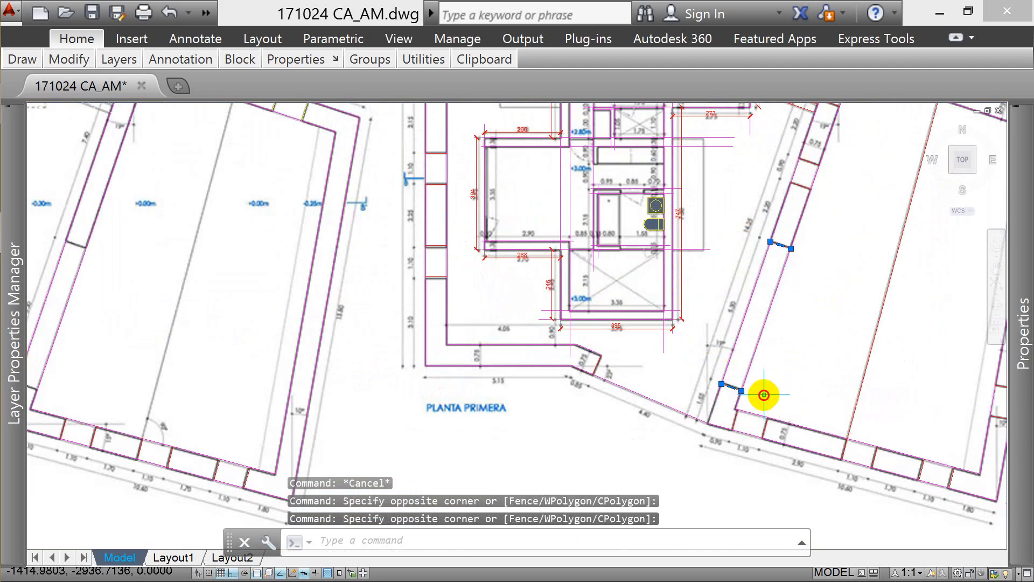
type("co")
key("Return")
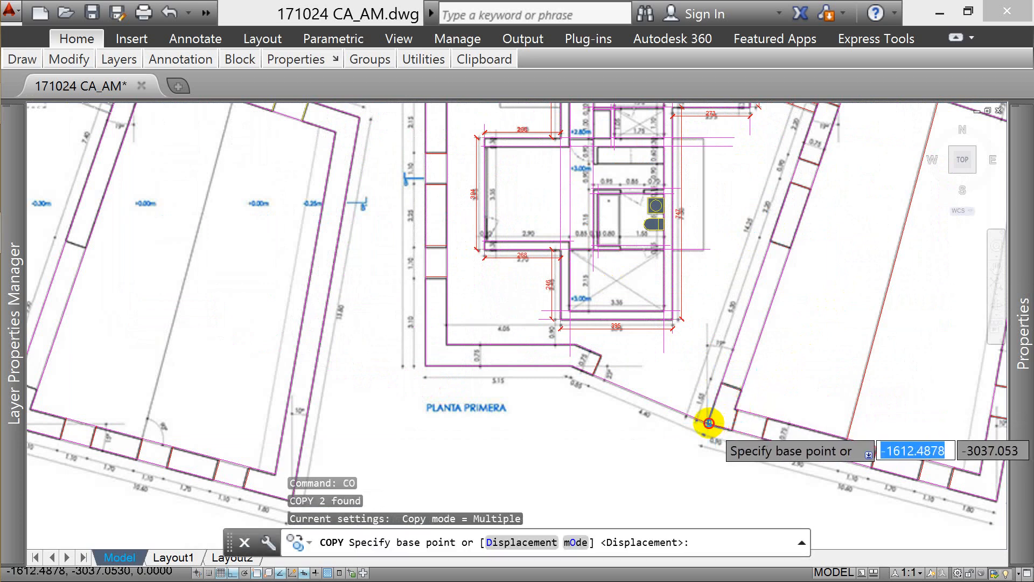
left_click(708, 423)
scroll(708, 423, "down", 5)
scroll(519, 399, "up", 6)
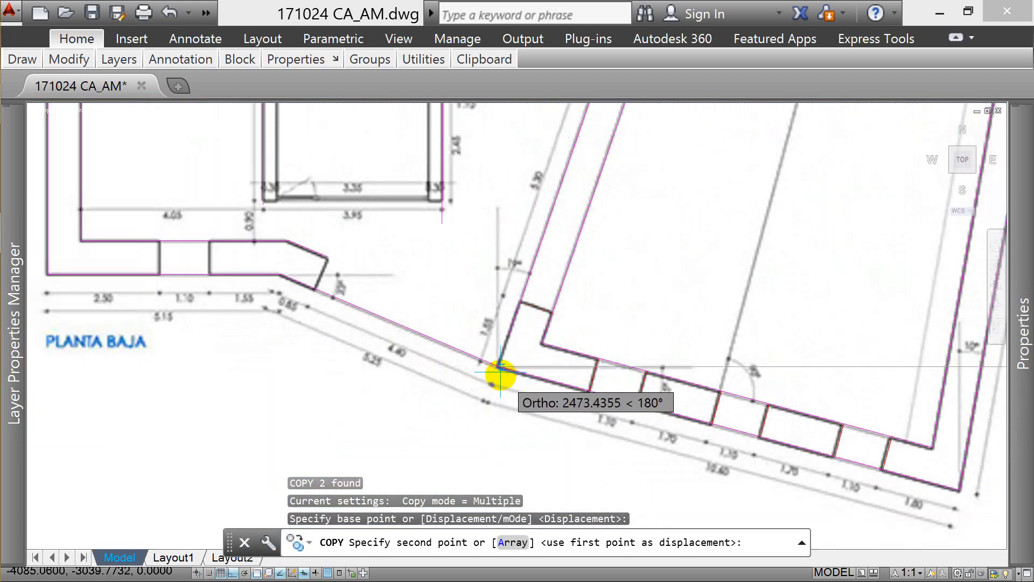
left_click(519, 369)
scroll(517, 370, "down", 5)
key("Escape")
key("Escape")
key("Escape")
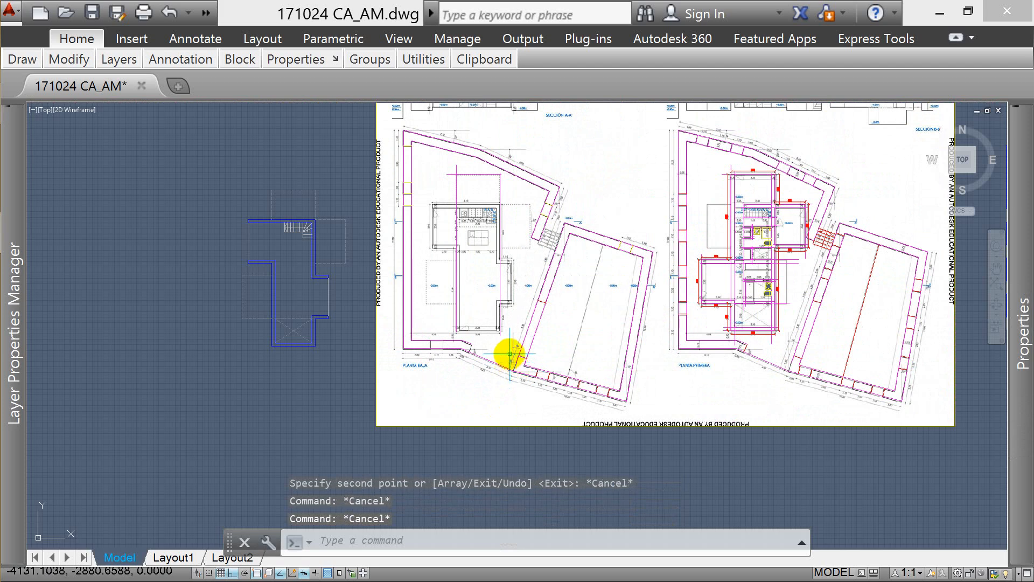
- Measure the 2.50 segment of the ground-floor perimeter's south wall, starting from its southwest outer corner
scroll(456, 341, "up", 6)
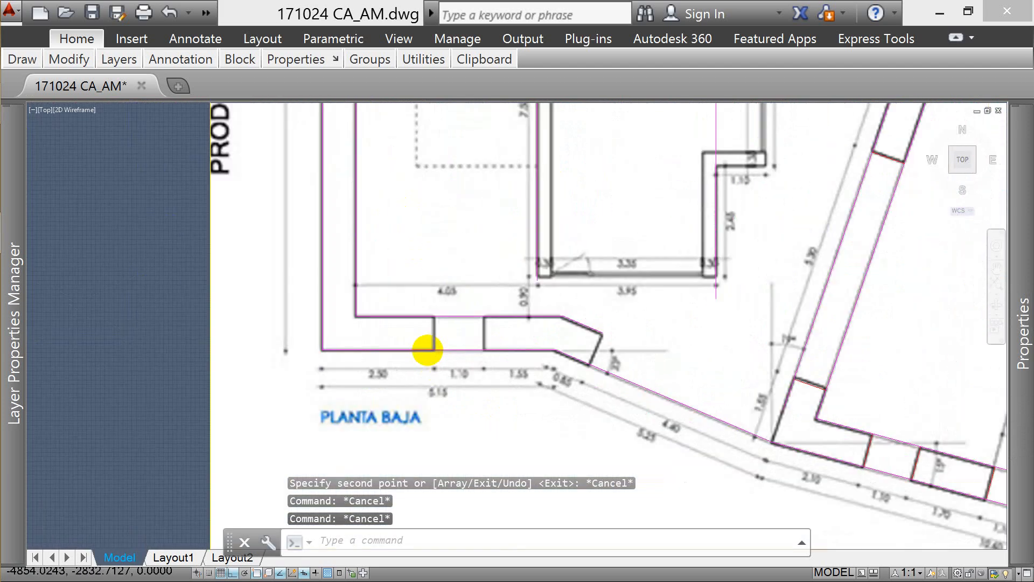
key("BackSpace")
type("DI")
key("Return")
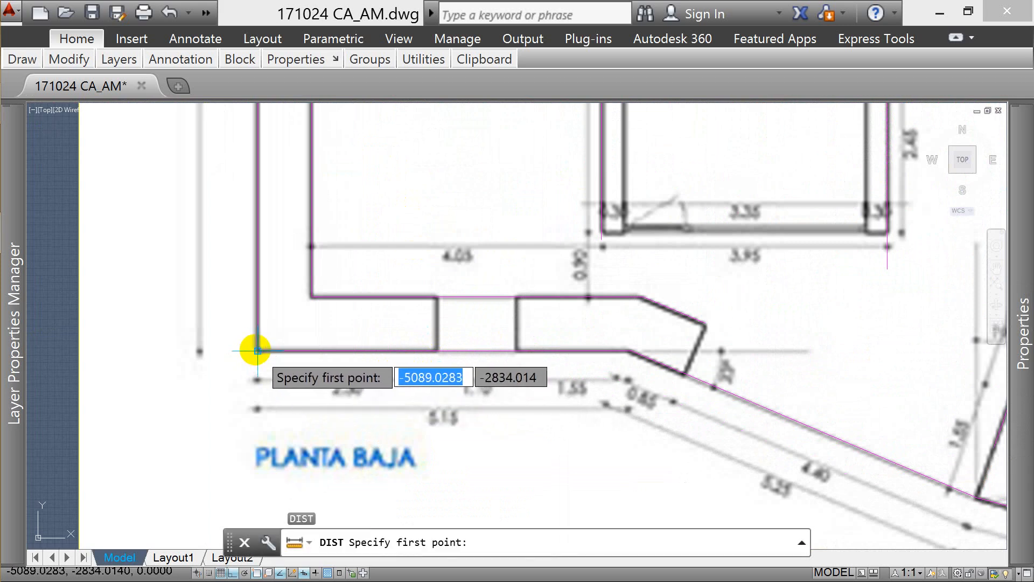
left_click(256, 349)
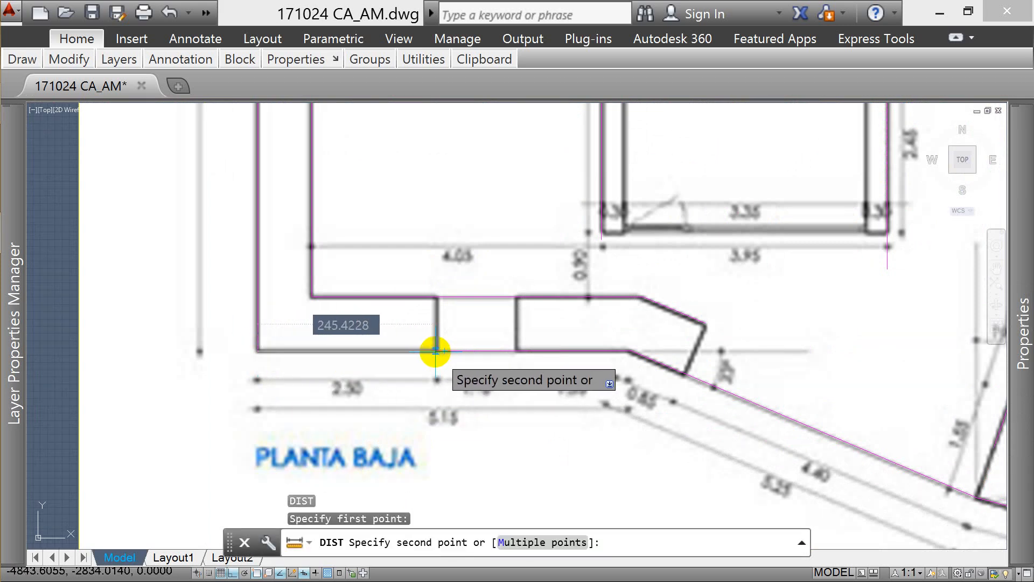
key("Escape")
key("Escape")
key("Escape")
type("o")
key("Return")
type("25")
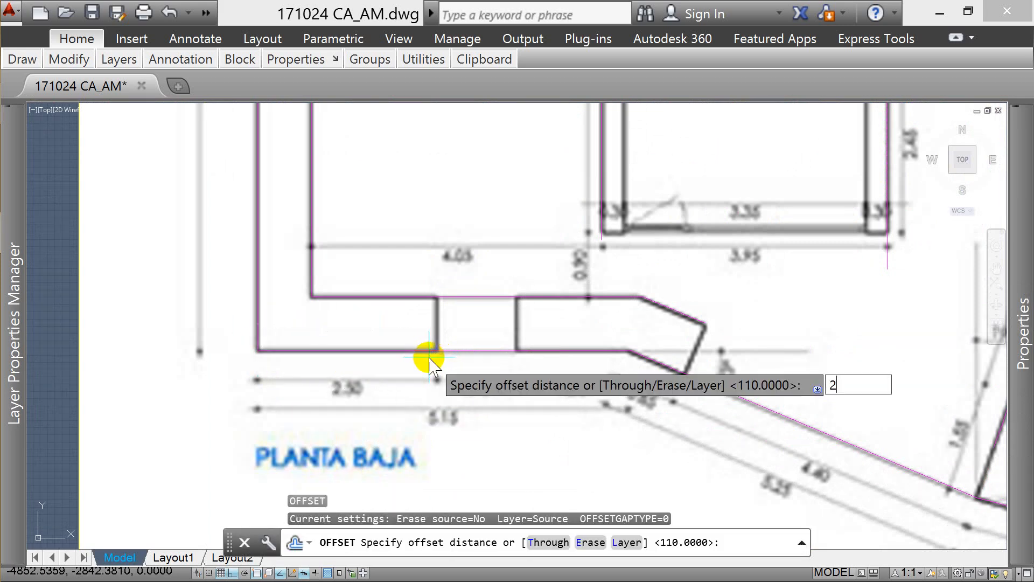
key("Return")
key("Escape")
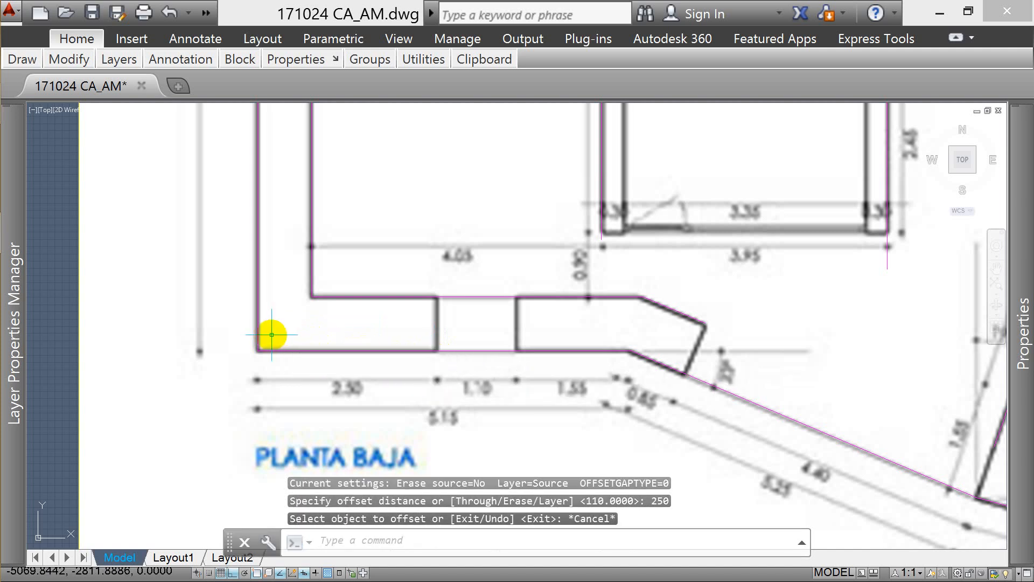
- Draw a construction circle of radius 250 centred on the southwest outer corner of the ground-floor perimeter wall
type("c")
key("Return")
left_click(258, 350)
type("250")
key("Return")
key("Escape")
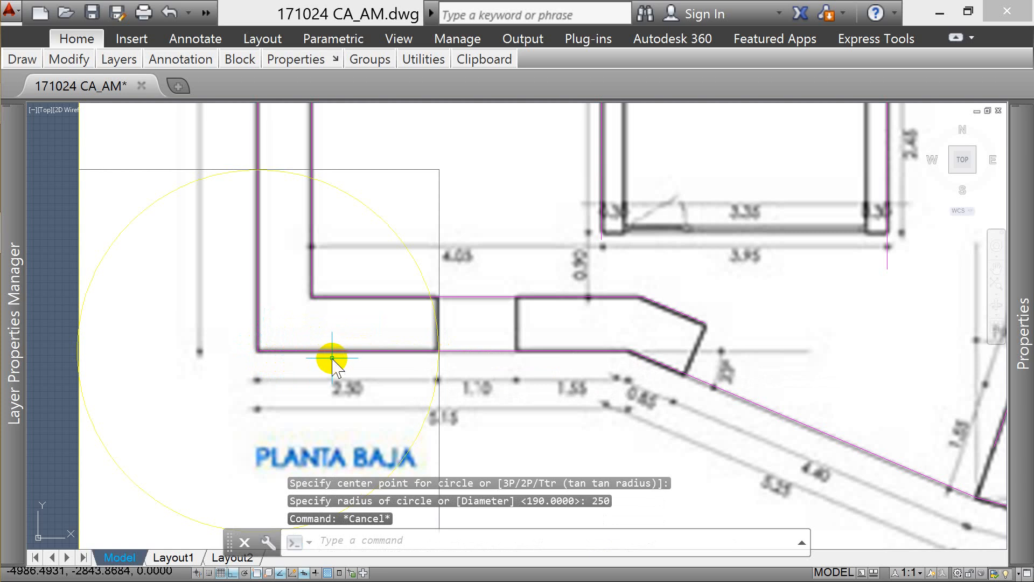
- Draw a polyline across the south wall's thickness at the east end of its 2.50 segment, starting where the circle meets the outer face
type("pl")
key("Return")
left_click(438, 351)
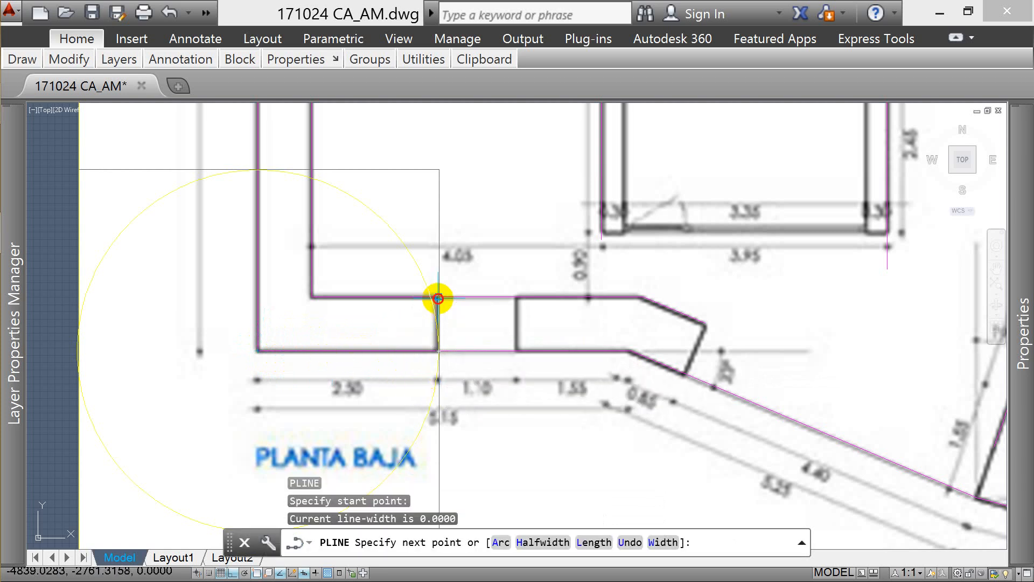
left_click(438, 297)
key("Escape")
- Offset the new line across the south wall by 110 eastward to mark the other side of the opening
type("o")
key("Return")
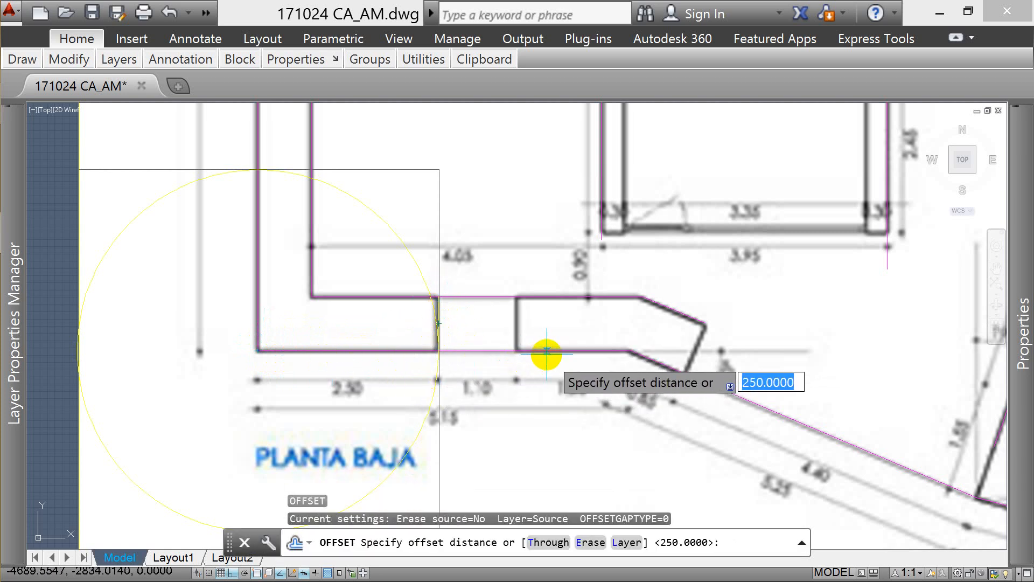
type("1")
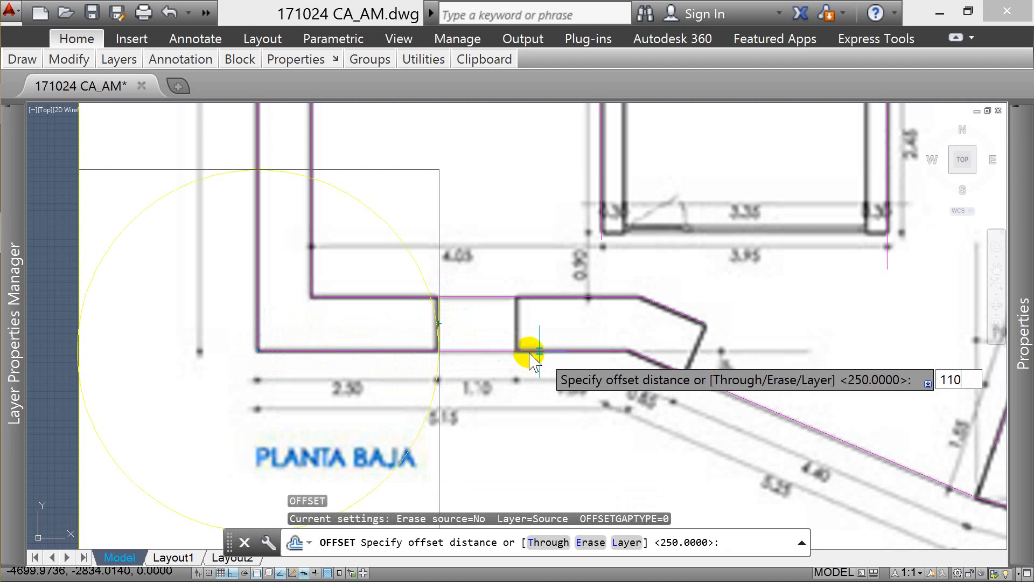
type("10")
key("Return")
left_click(439, 305)
left_click(462, 330)
key("Escape")
- Erase the construction circle at the southwest corner of the ground-floor perimeter wall
left_click(427, 253)
left_click(388, 272)
type("e")
key("Return")
scroll(456, 285, "down", 5)
scroll(543, 296, "up", 5)
left_click(418, 280)
key("Escape")
key("Escape")
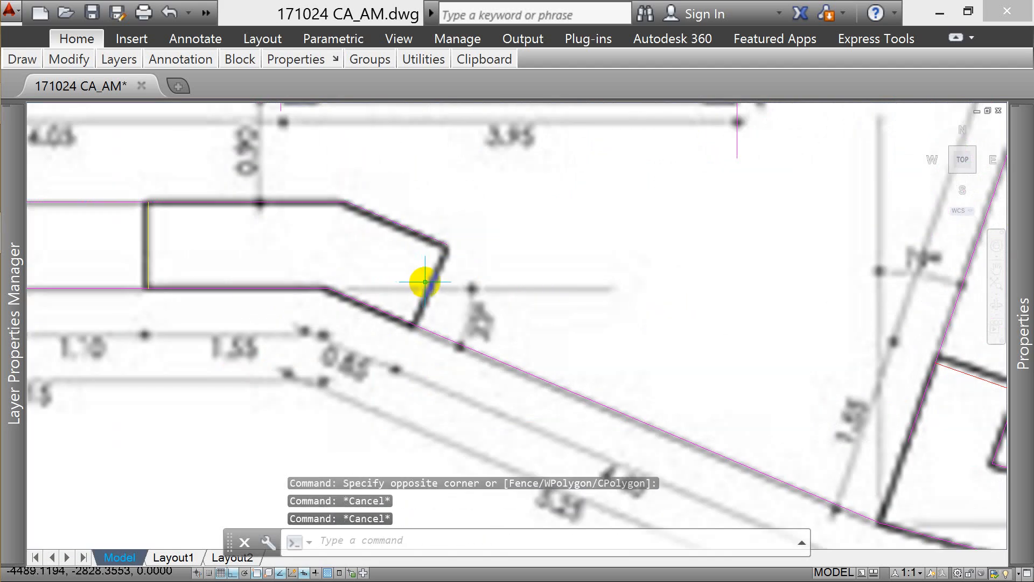
- Draw a polyline closing the slanted end of the south wall at the 0.85 segment, from its inner to its outer corner
type("pl")
key("Return")
left_click(447, 246)
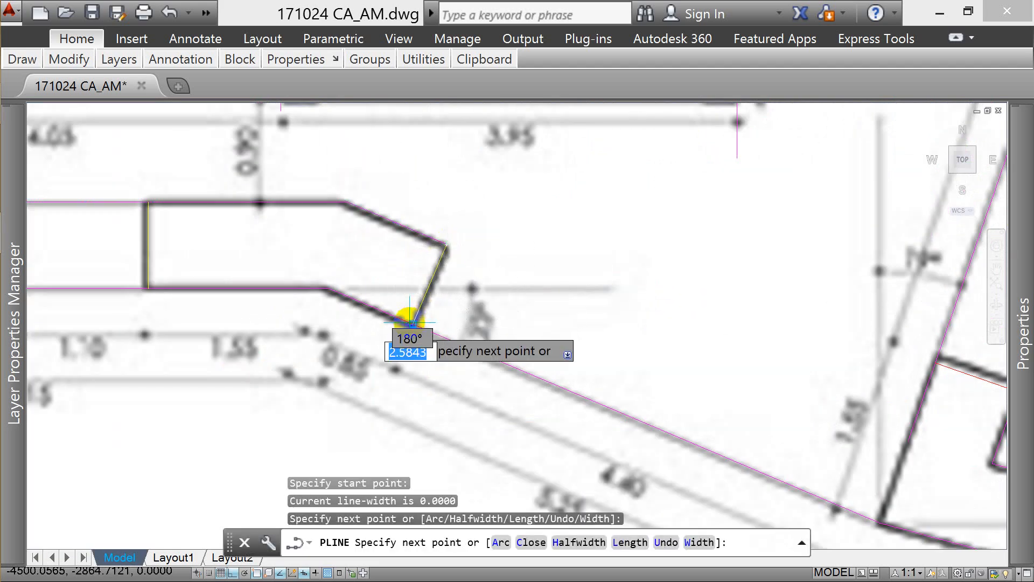
key("Escape")
- Move the separate ground-floor building drawing about 1120 units west, away from the underlay
scroll(572, 300, "down", 6)
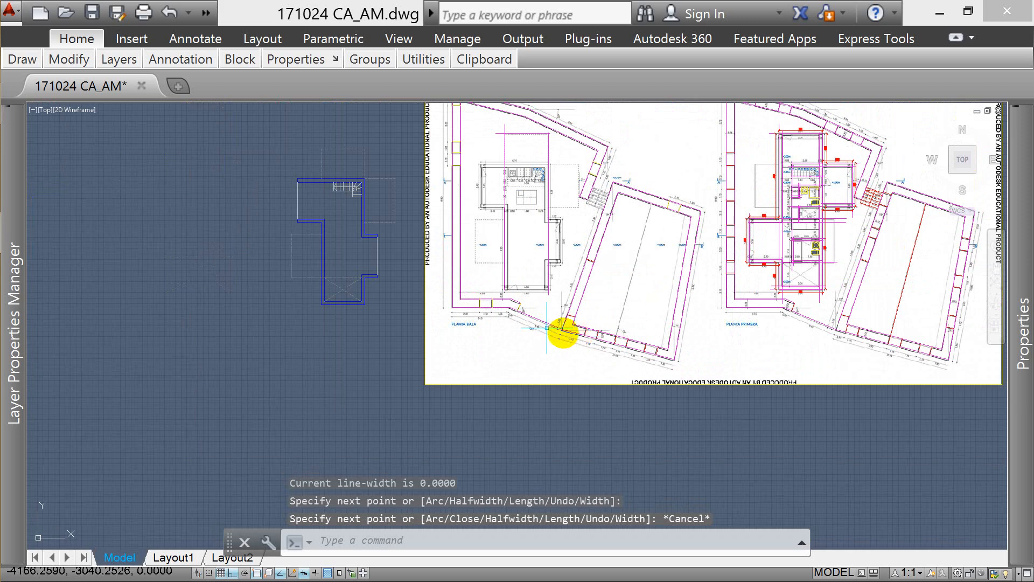
scroll(514, 321, "down", 2)
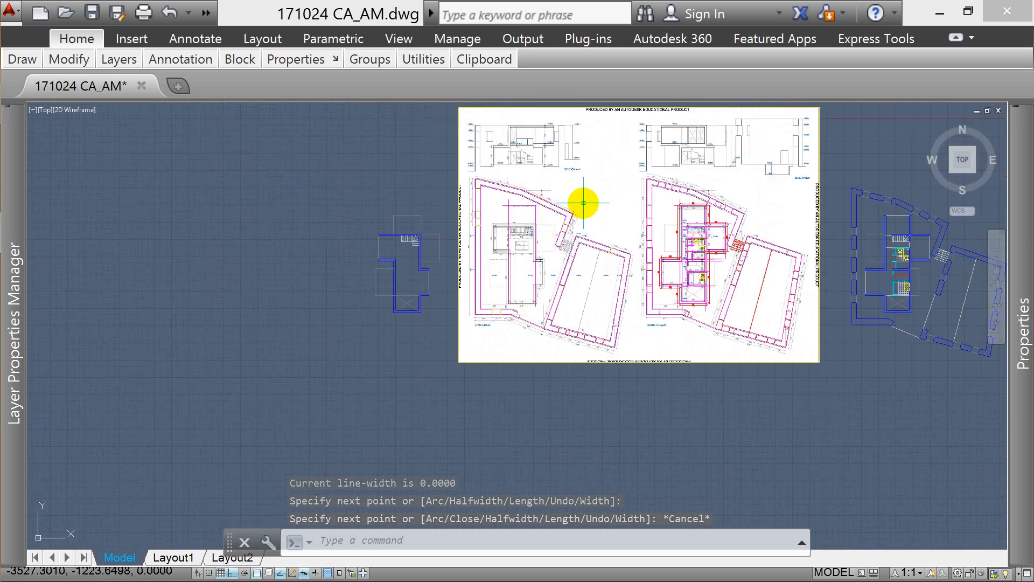
left_click(326, 187)
left_click(450, 346)
type("m")
key("space")
left_click(429, 383)
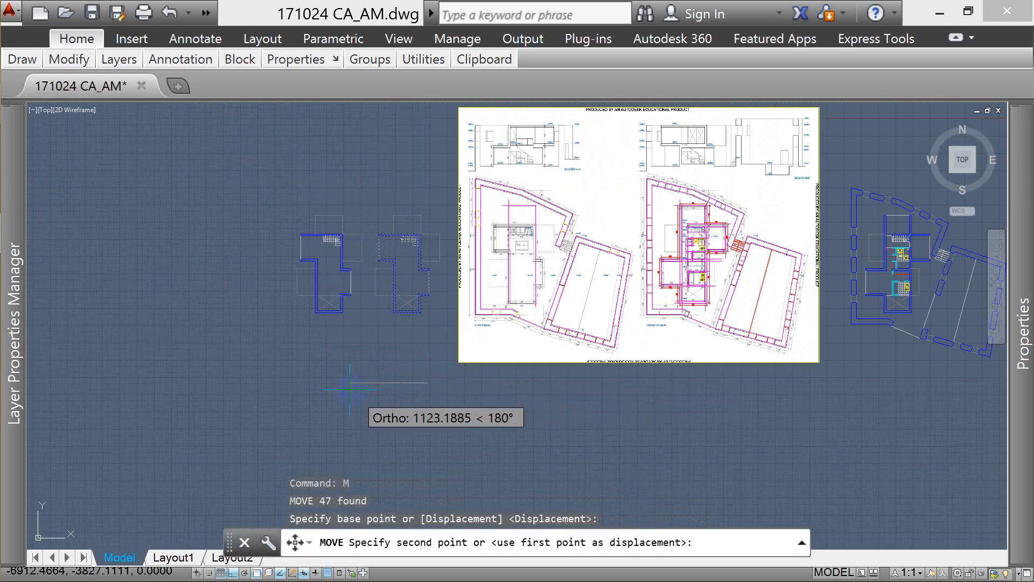
left_click(348, 388)
key("Escape")
- Draw a small marker circle centred on the northeast corner of the northern dashed projection in the separate ground-floor building drawing
scroll(535, 226, "up", 5)
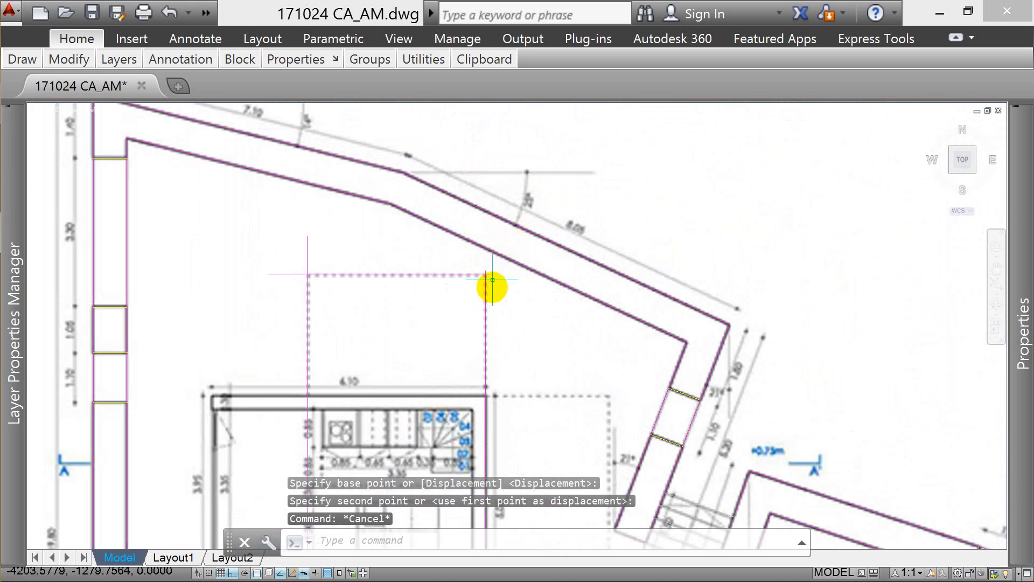
scroll(410, 276, "down", 5)
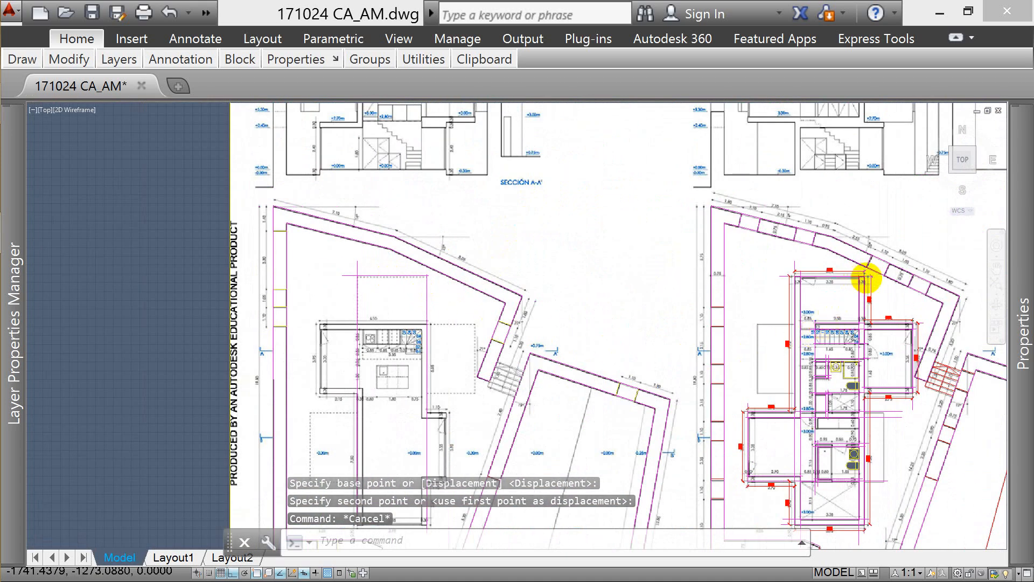
scroll(862, 278, "up", 8)
scroll(765, 240, "down", 4)
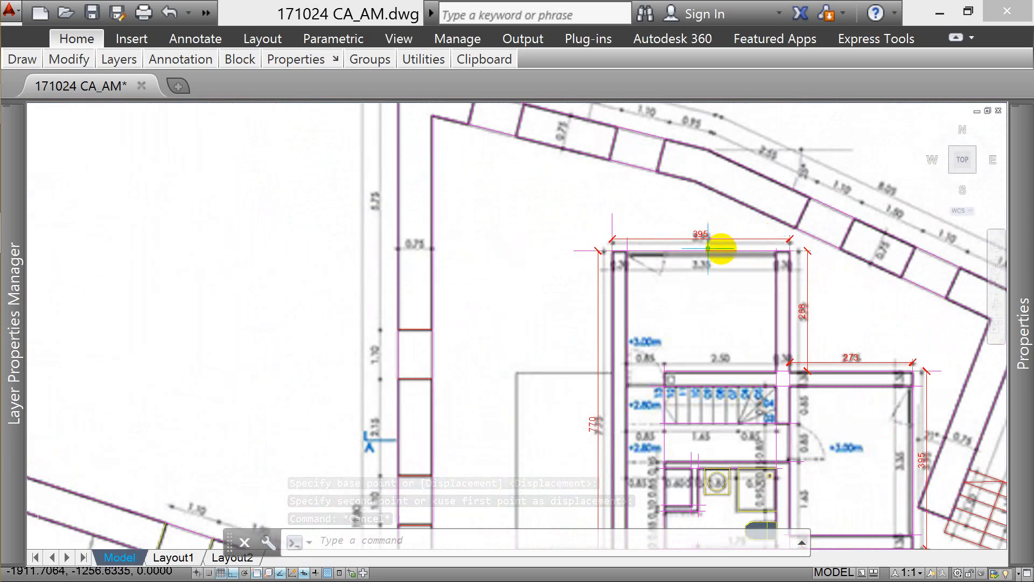
scroll(810, 250, "down", 6)
scroll(232, 258, "up", 2)
scroll(221, 256, "up", 3)
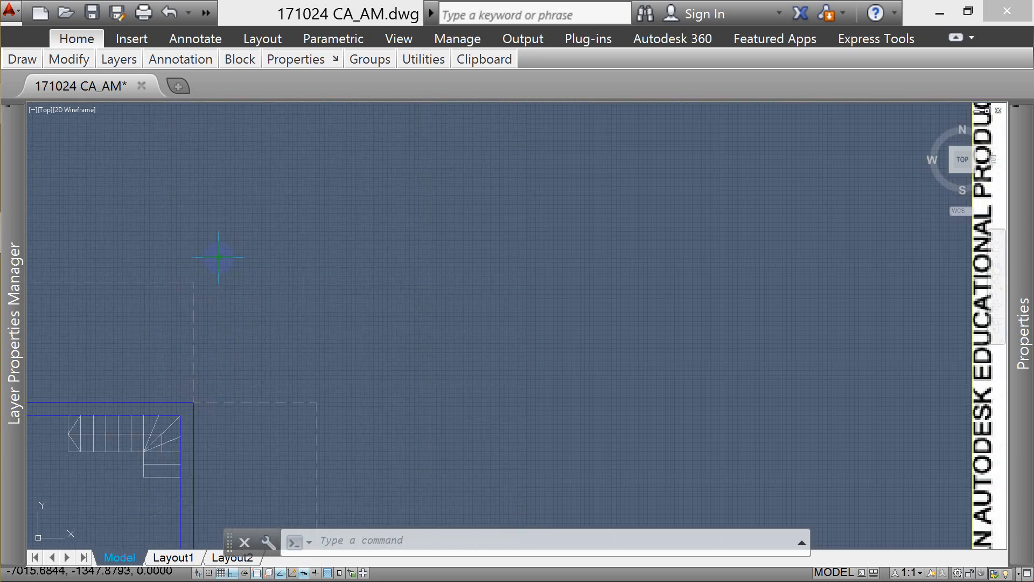
key("Return")
left_click(192, 280)
key("Escape")
- Copy the traced perimeter walls, opening lines and exterior stairs from the underlay's northern dashed projection's northeast corner to the marked corner in the separate ground-floor drawing
scroll(252, 287, "down", 6)
scroll(362, 302, "up", 4)
left_click(427, 208)
left_click(353, 353)
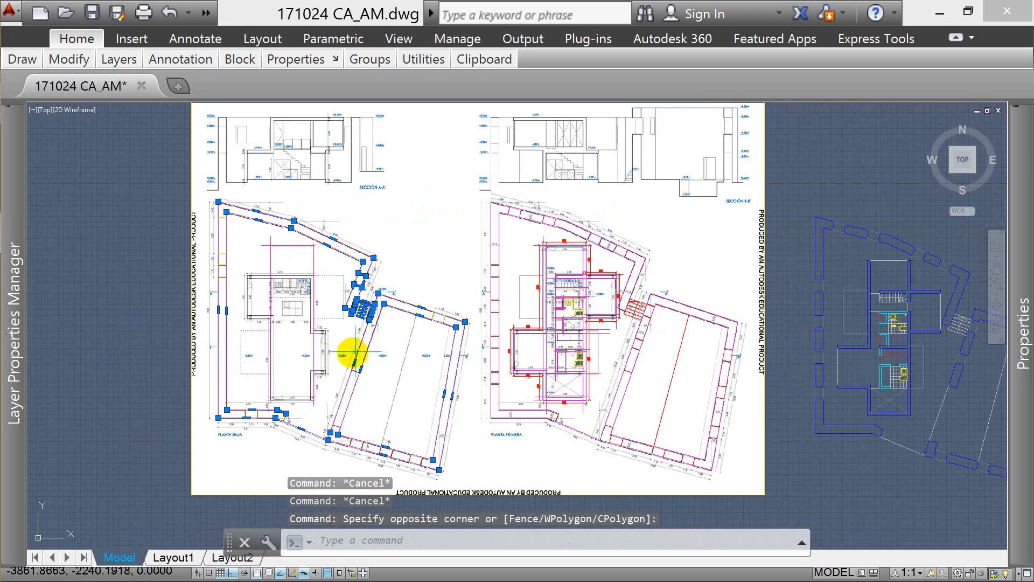
left_click(474, 289)
left_click(411, 405)
scroll(440, 247, "down", 2)
scroll(445, 337, "up", 2)
scroll(445, 344, "up", 2)
left_click(455, 338)
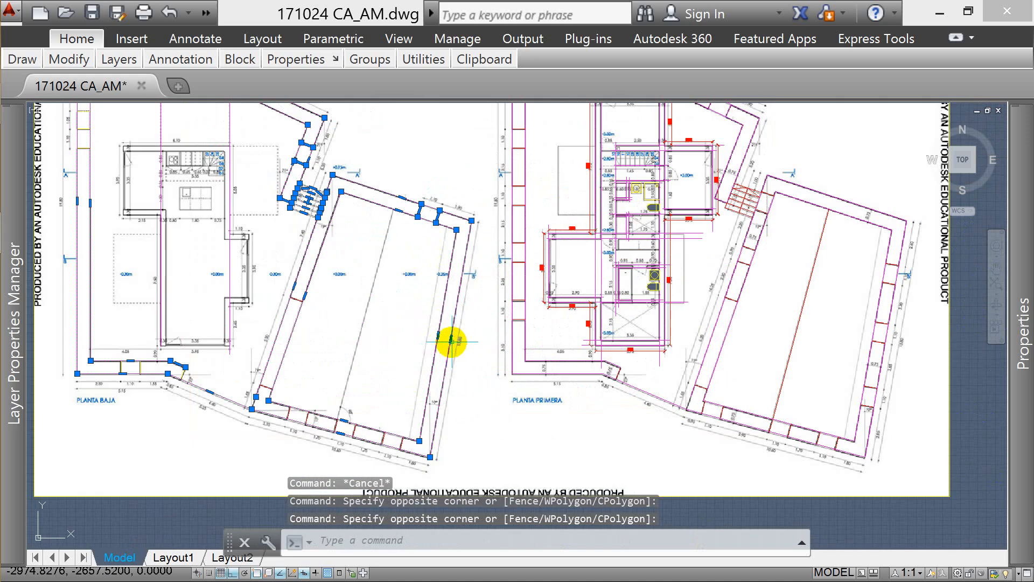
left_click(274, 470)
left_click(333, 282)
left_click(282, 351)
left_click(307, 353)
left_click(223, 434)
left_click(194, 357)
left_click(76, 426)
scroll(139, 296, "down", 4)
scroll(134, 216, "up", 2)
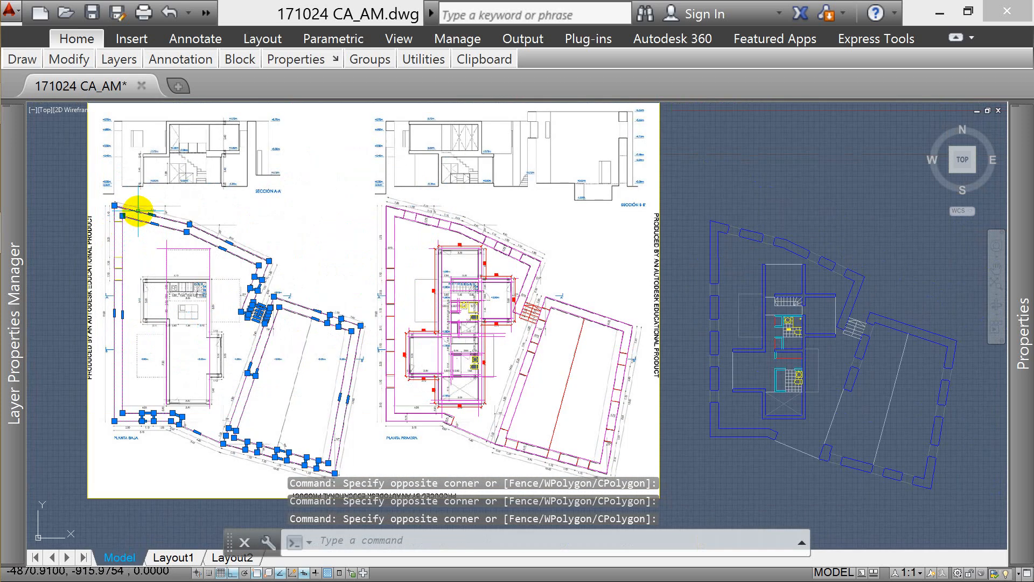
left_click(144, 195)
left_click(89, 316)
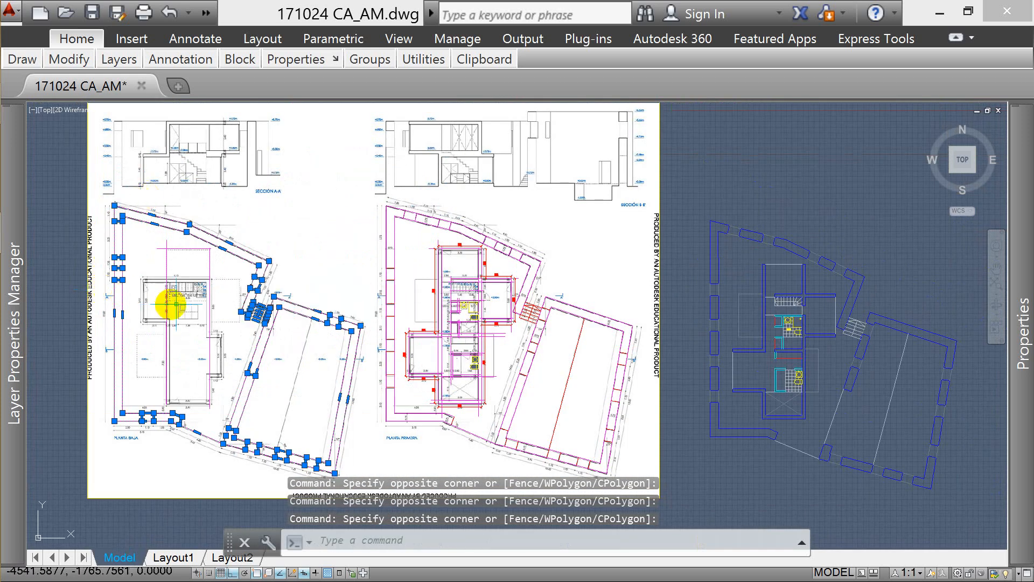
scroll(270, 258, "down", 2)
scroll(246, 262, "up", 4)
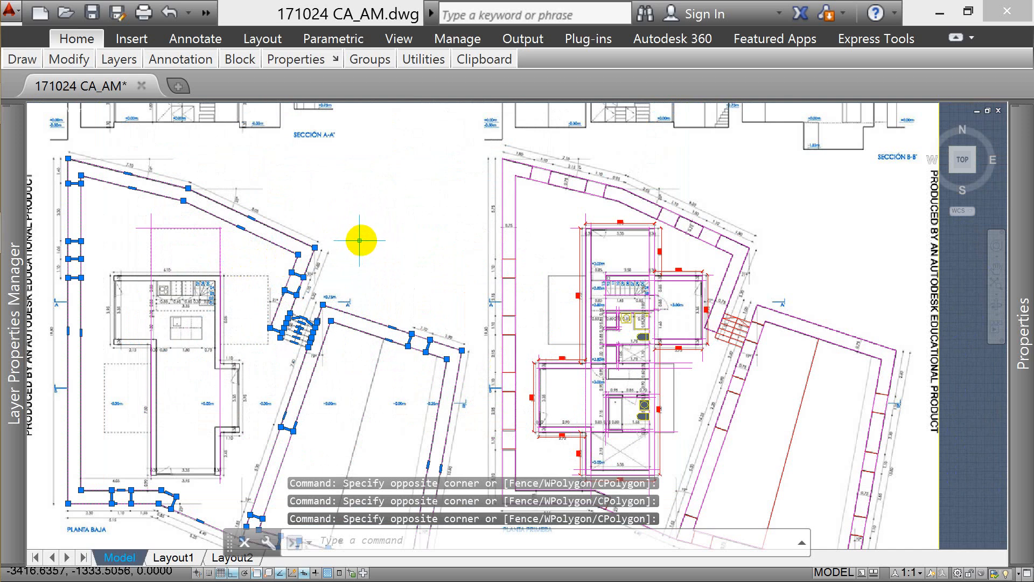
type("CO")
key("Return")
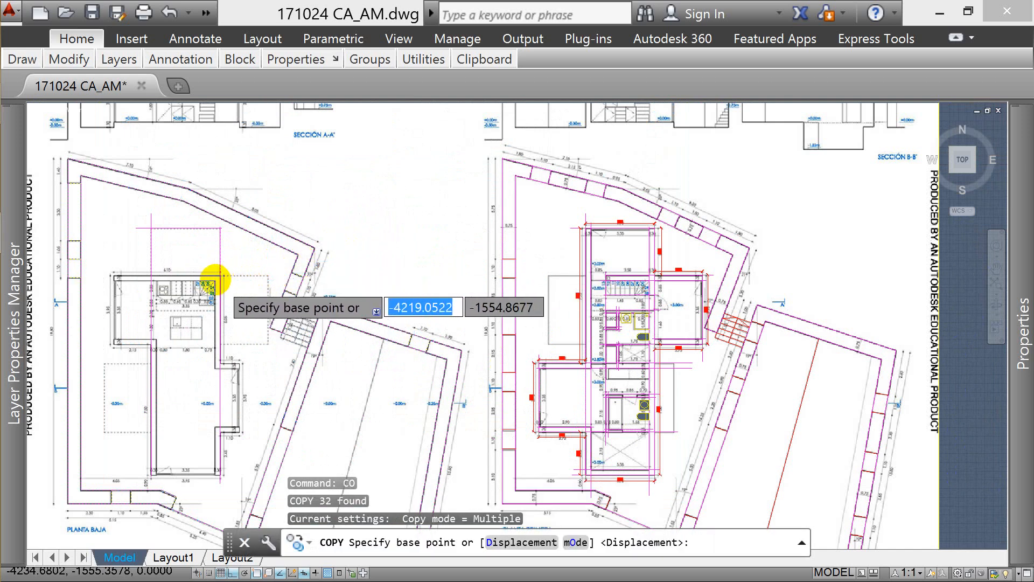
scroll(217, 184, "up", 4)
scroll(216, 162, "up", 6)
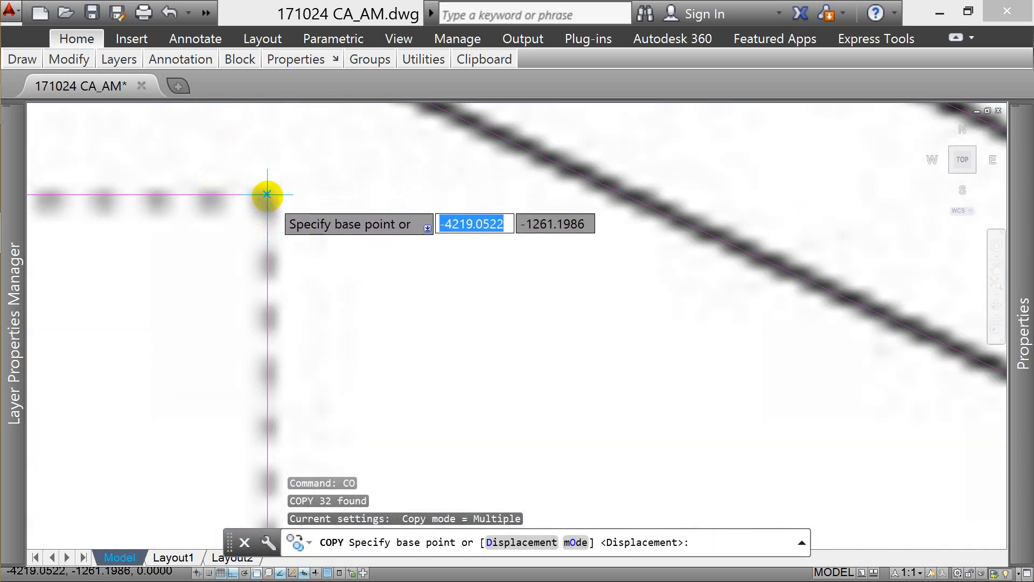
left_click(268, 195)
scroll(447, 211, "down", 6)
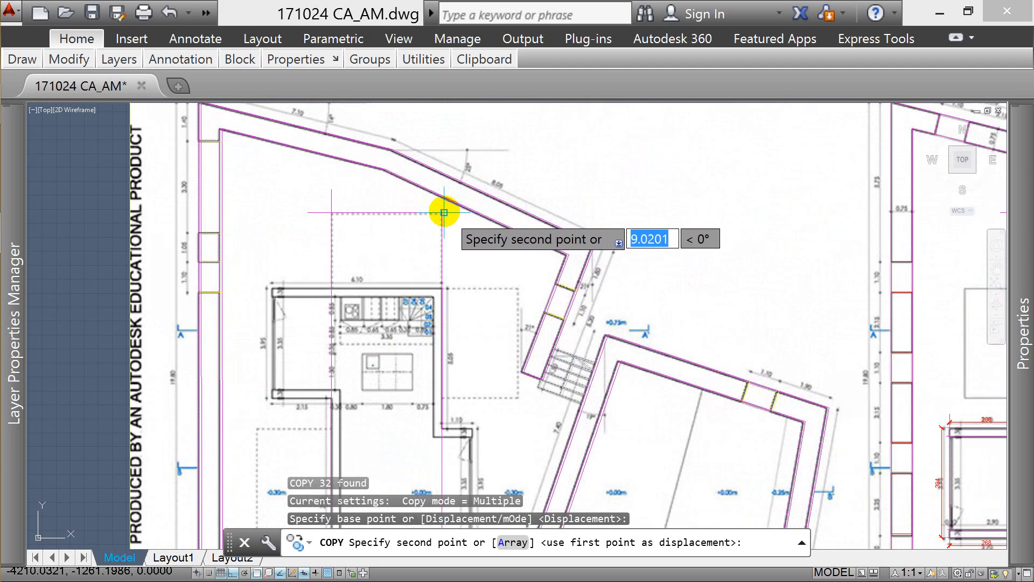
scroll(512, 203, "down", 7)
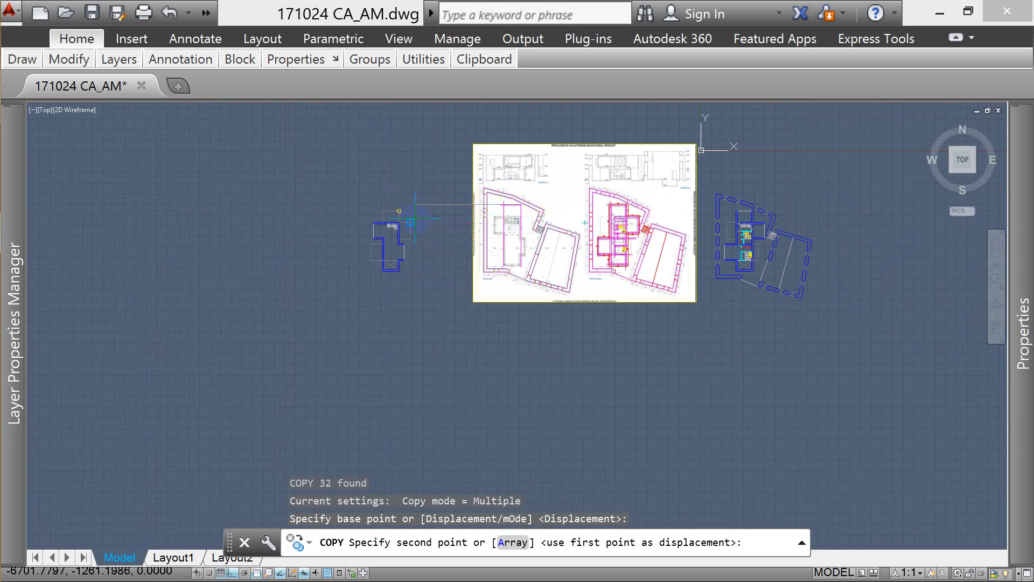
scroll(418, 214, "up", 5)
scroll(458, 226, "up", 5)
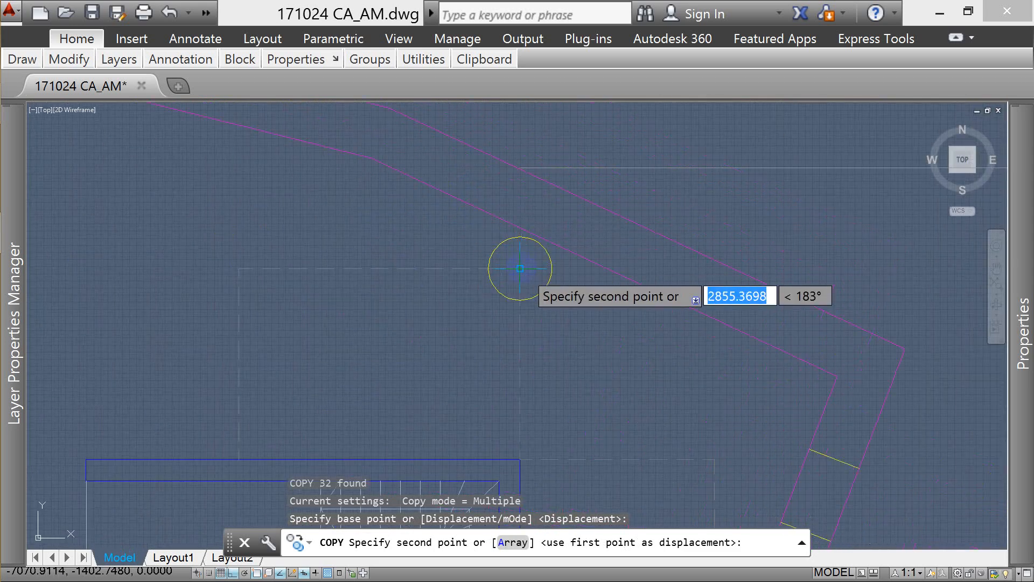
left_click(520, 268)
scroll(593, 255, "down", 5)
key("Escape")
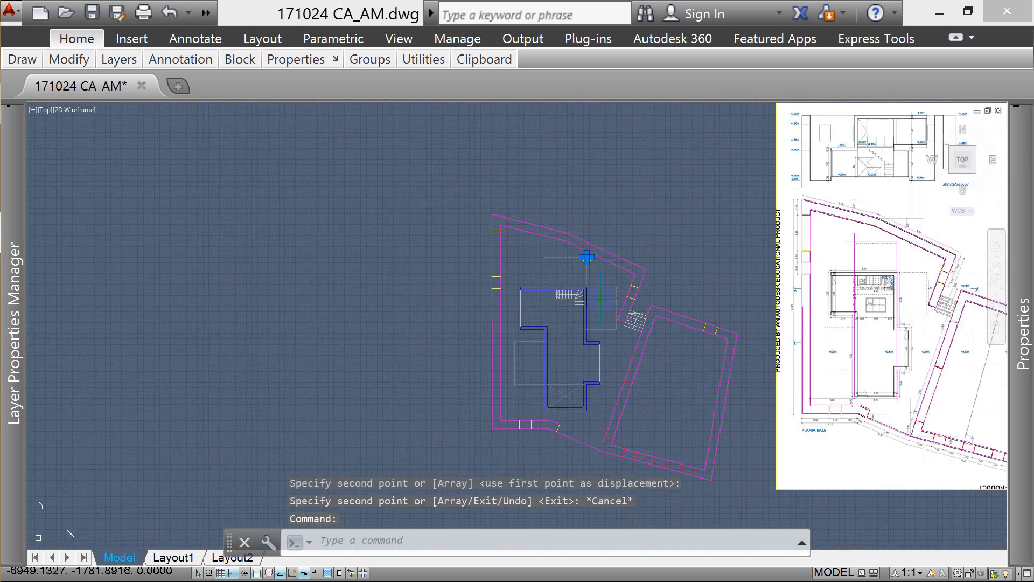
- Erase the marker circle at the northeast corner of the northern dashed projection in the separate ground-floor drawing
type("E")
key("Return")
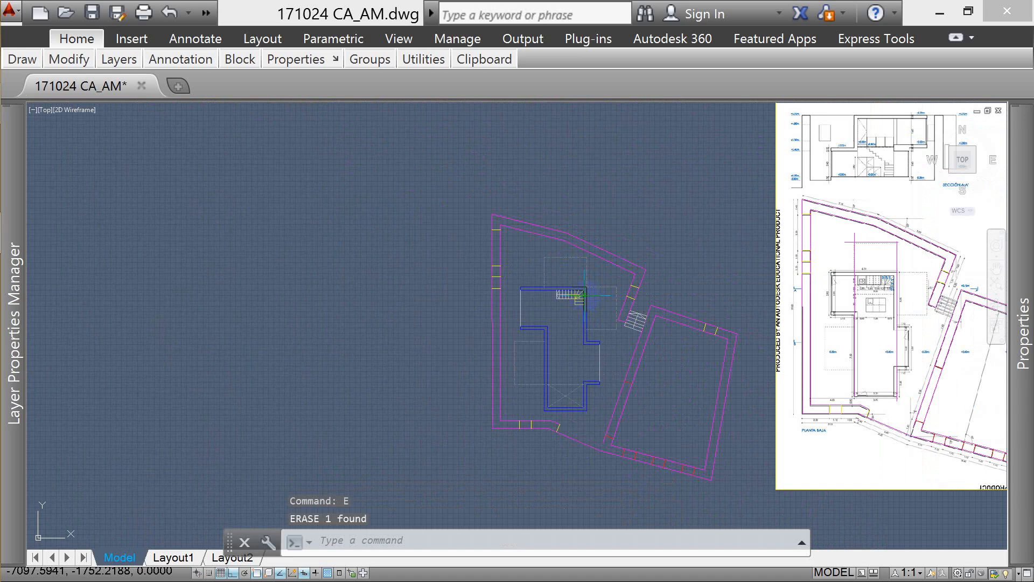
scroll(501, 291, "down", 2)
key("Escape")
key("Escape")
- Match the properties of the copied outer perimeter wall and its west opening lines to the blue wall of the separate first-floor drawing
type("ma")
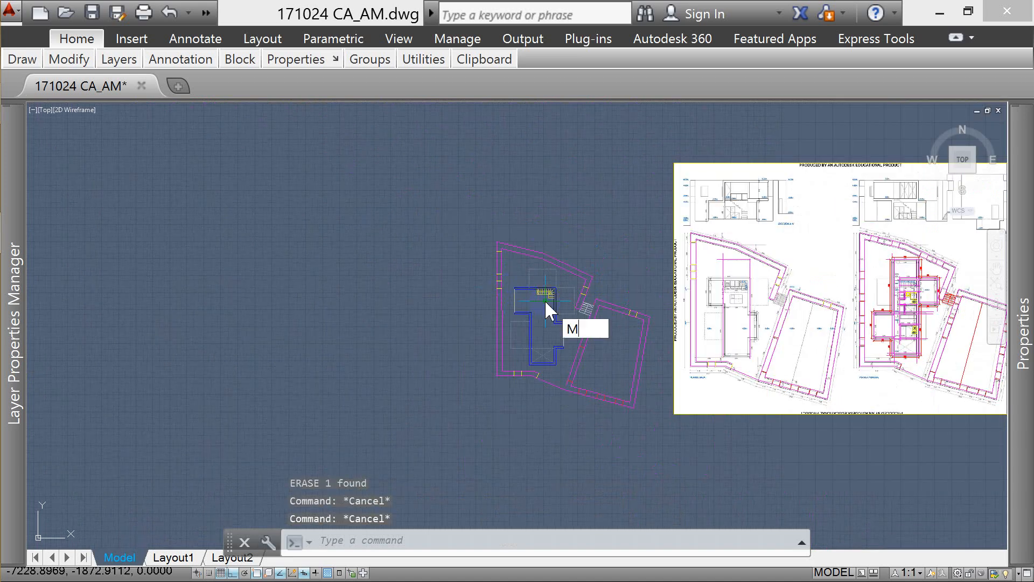
key("Return")
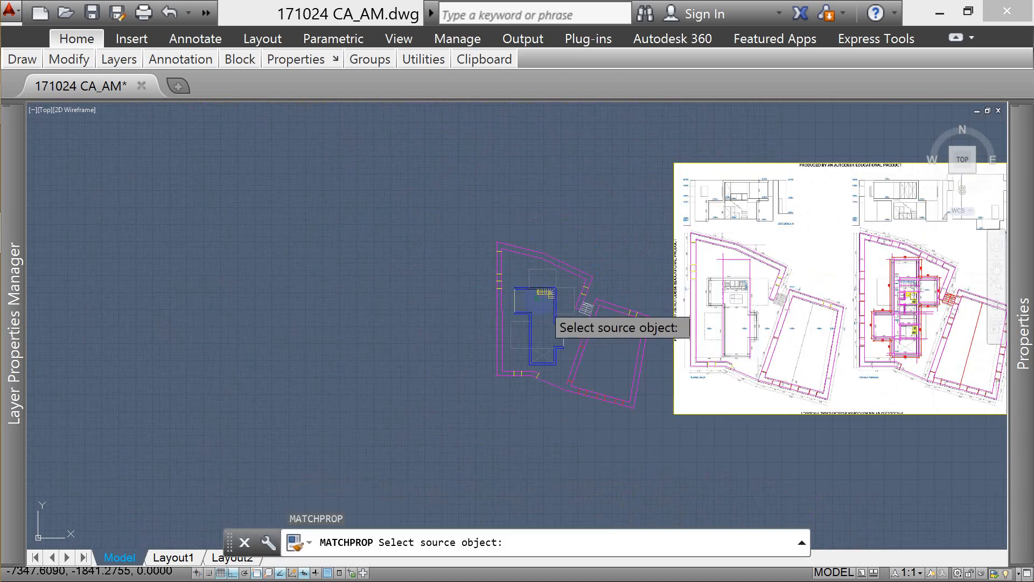
scroll(540, 300, "down", 2)
left_click(861, 276)
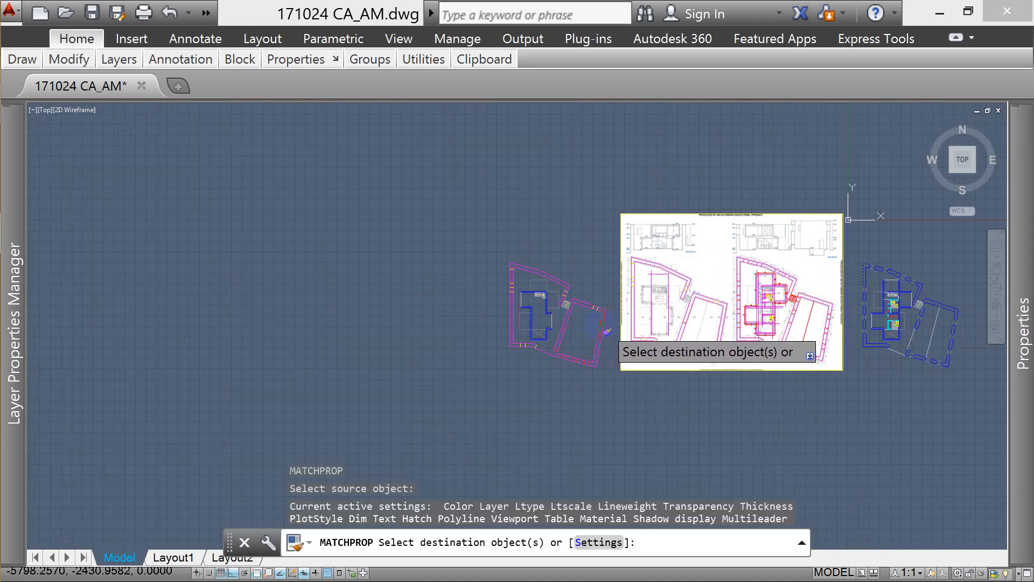
scroll(577, 322, "up", 4)
left_click(409, 134)
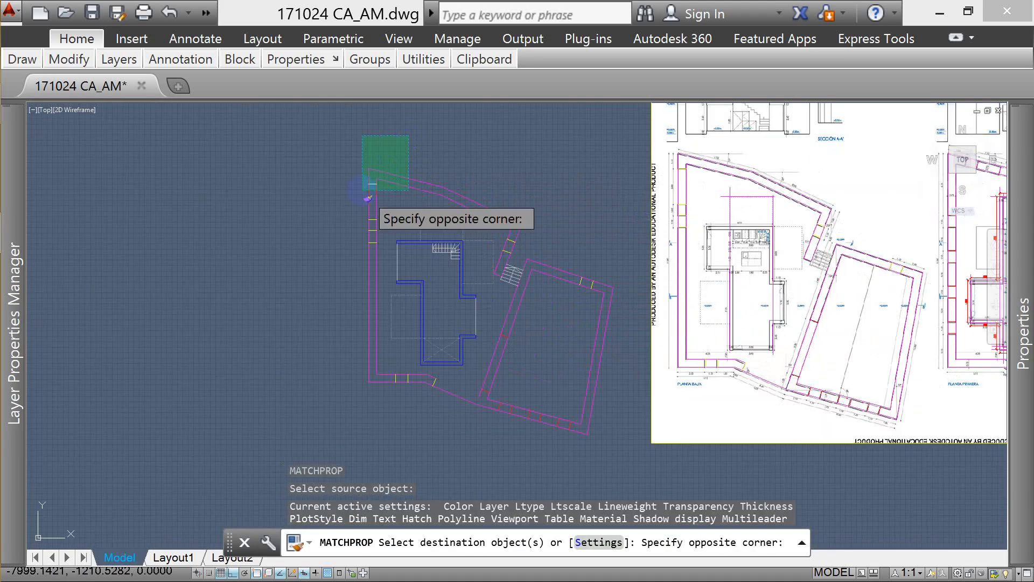
left_click(360, 200)
left_click(382, 147)
left_click(334, 376)
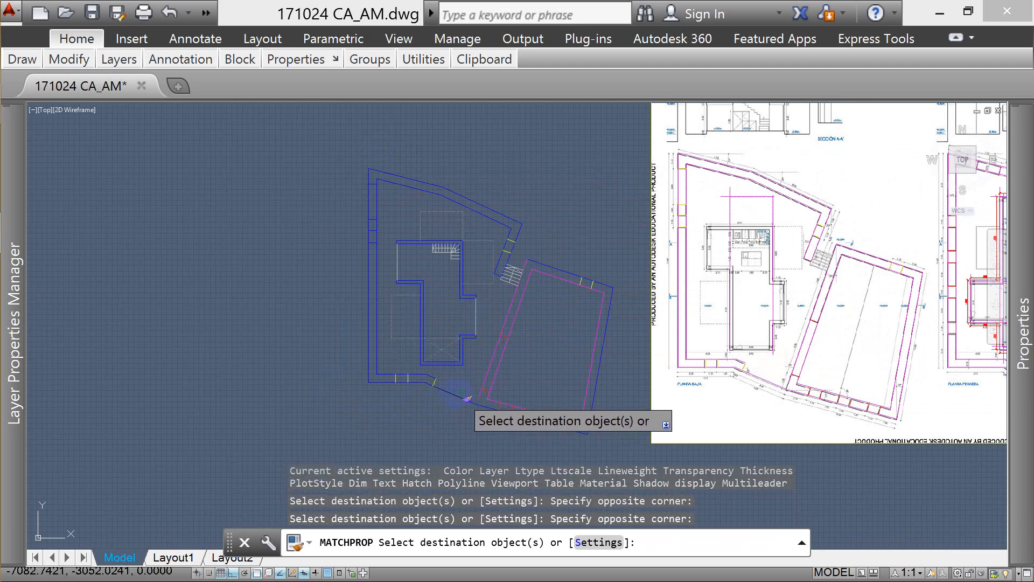
- Apply the same matched wall properties to the southeast enclosure's inner wall and the remaining opening lines of the copied perimeter
left_click(353, 419)
left_click(531, 383)
left_click(536, 391)
left_click(466, 439)
left_click(542, 204)
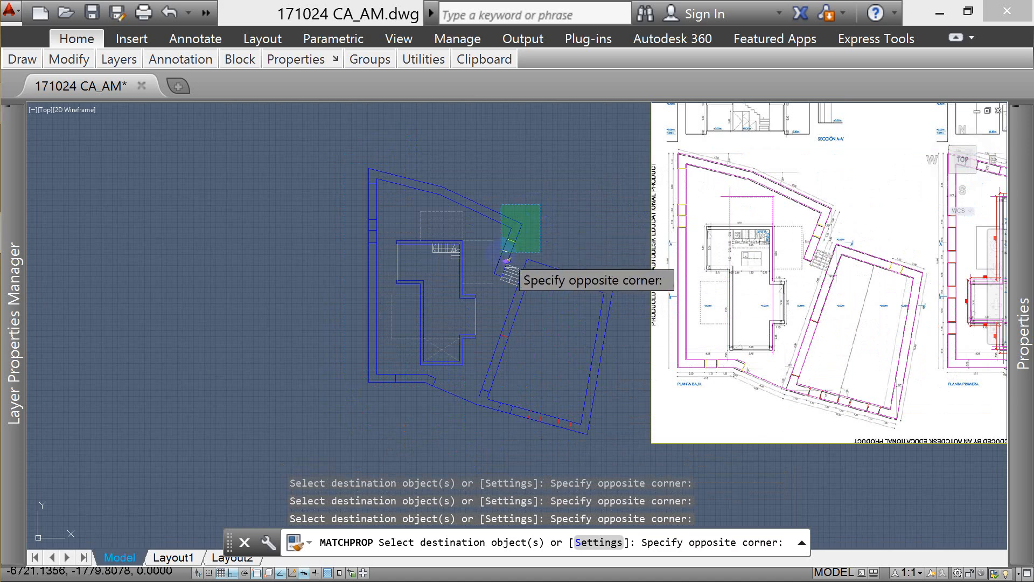
left_click(504, 254)
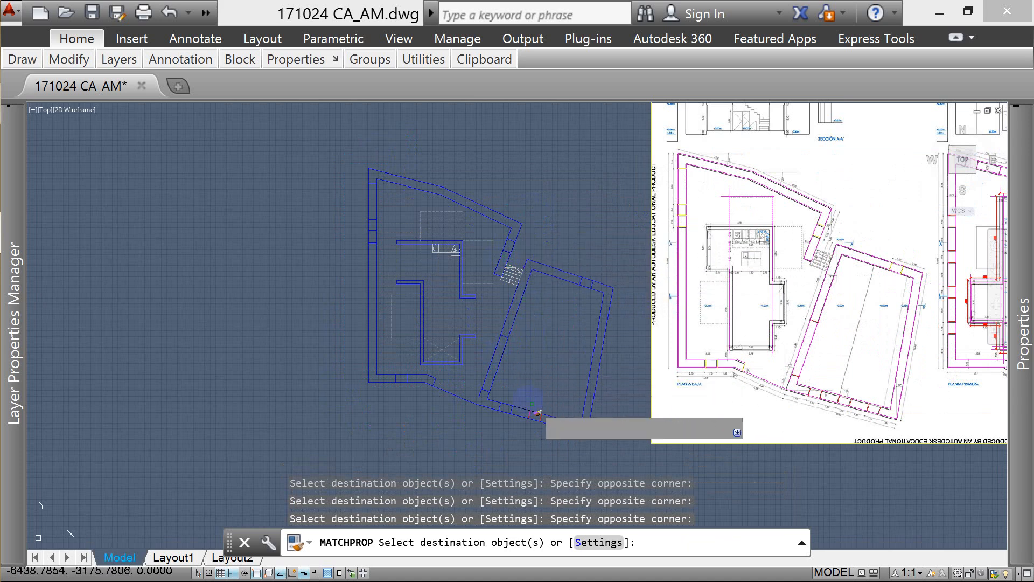
left_click(577, 399)
left_click(558, 438)
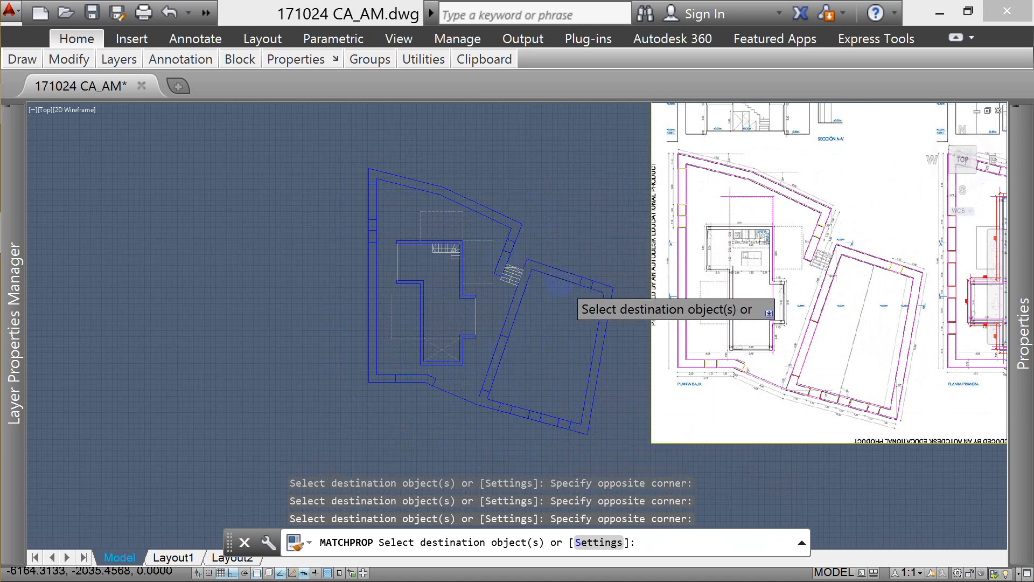
scroll(559, 312, "up", 5)
key("Escape")
key("Escape")
key("Escape")
type("Ex")
key("Return")
left_click(574, 249)
left_click(557, 271)
key("Return")
key("Escape")
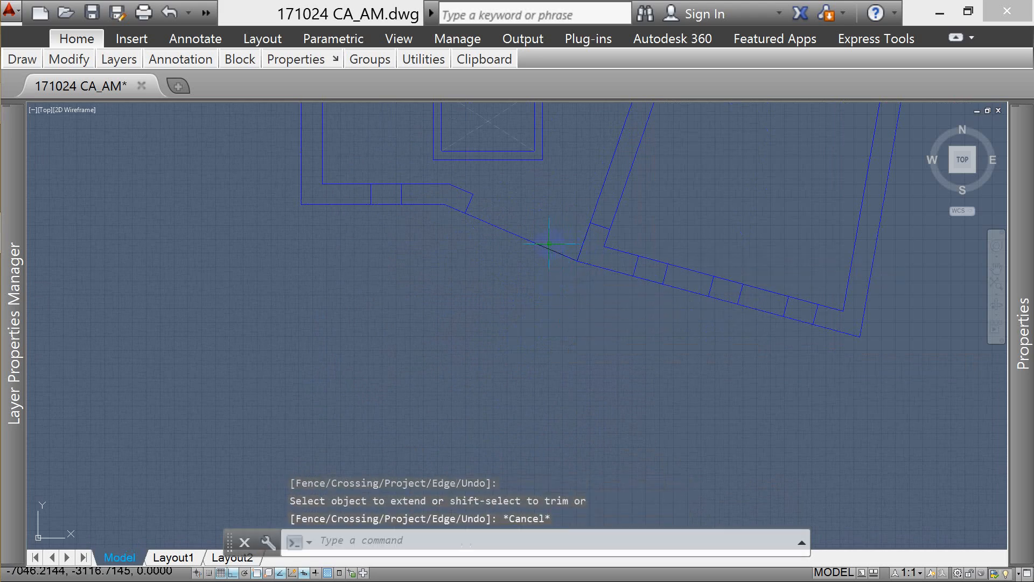
key("Escape")
key("Escape")
- Trim the outer perimeter line between the slanted end of the south wall and the southeast enclosure's southwest corner
type("TR")
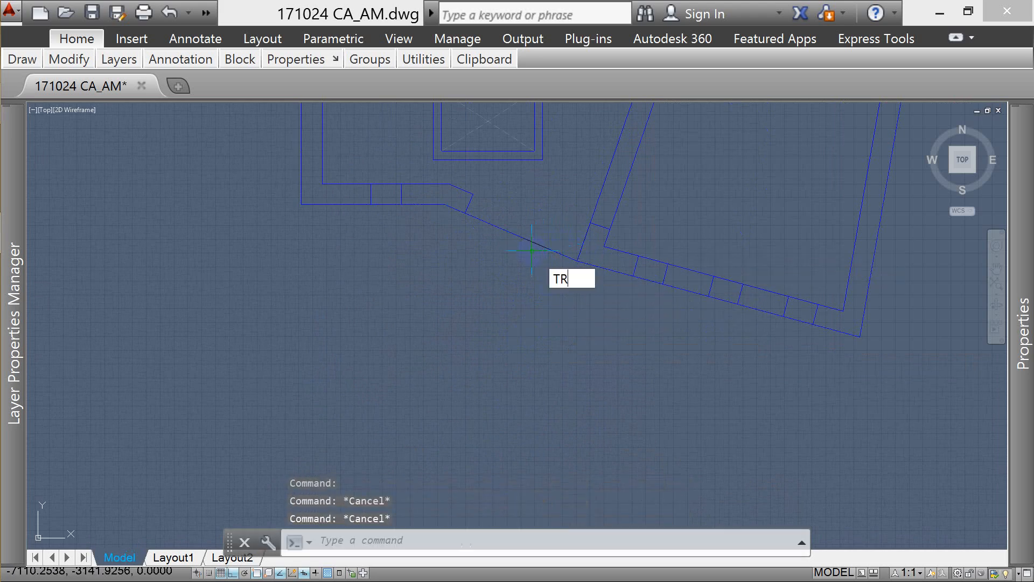
key("Return")
left_click(583, 247)
left_click(527, 287)
left_click(491, 198)
left_click(456, 221)
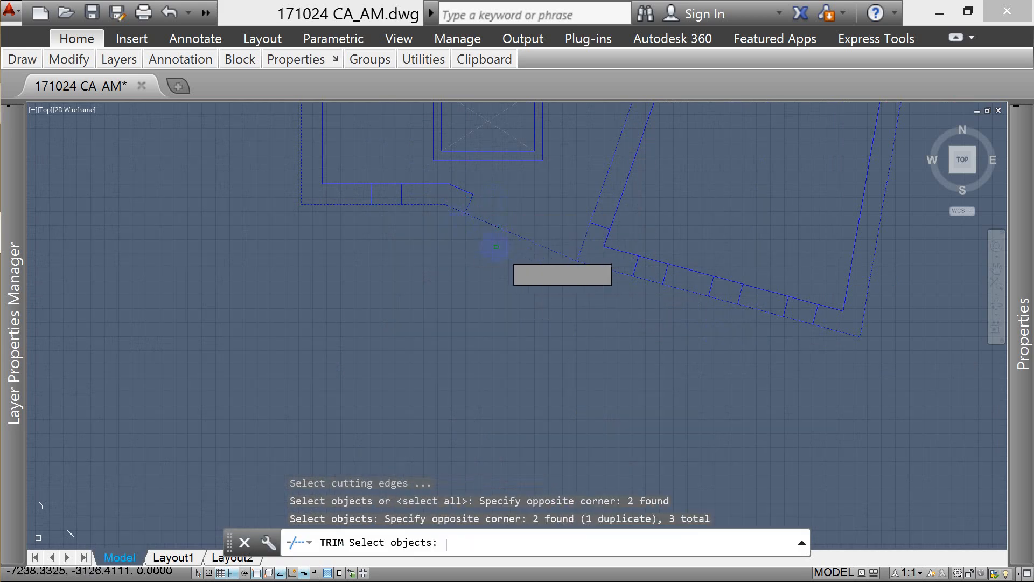
key("Return")
left_click(507, 232)
key("Escape")
key("Escape")
- Draw a polyline from the outer corner of the slanted south wall end to the southeast enclosure's southwest corner
type("PL")
key("Return")
left_click(464, 213)
left_click(577, 261)
key("Escape")
key("Escape")
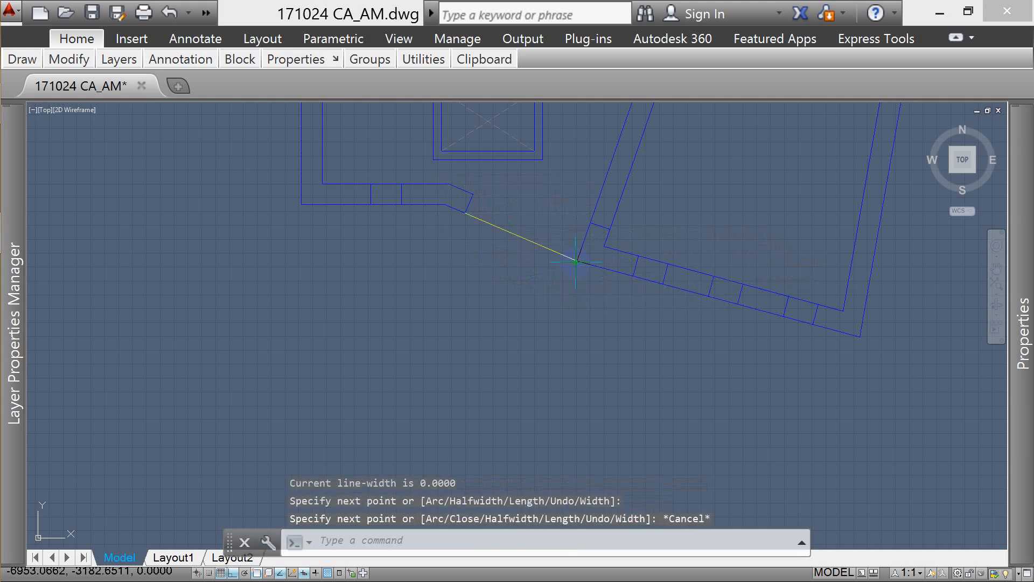
- Match the properties of the new closing polyline to the thin line across the building's west facade
type("MA")
key("Return")
scroll(479, 324, "down", 5)
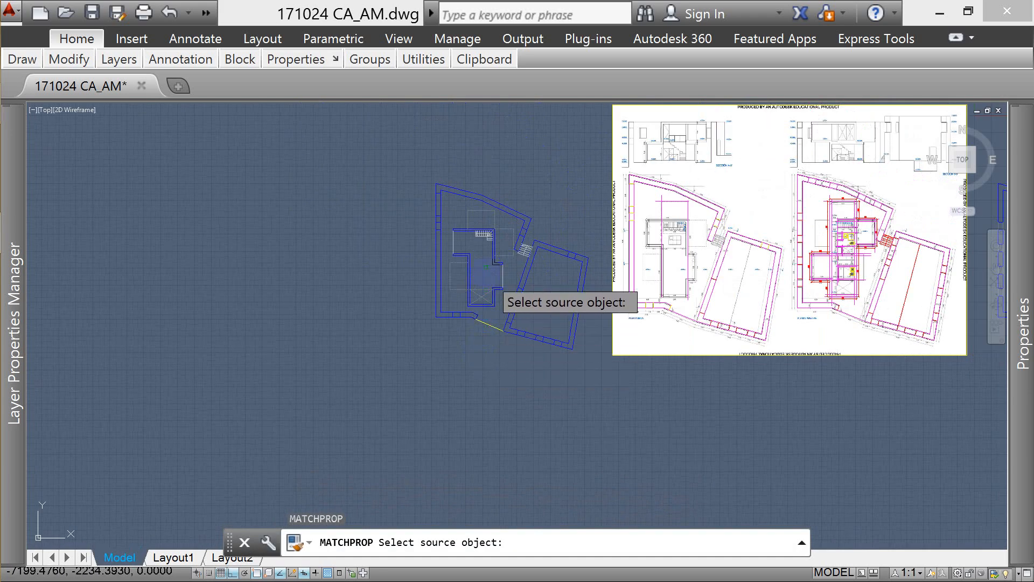
left_click(461, 246)
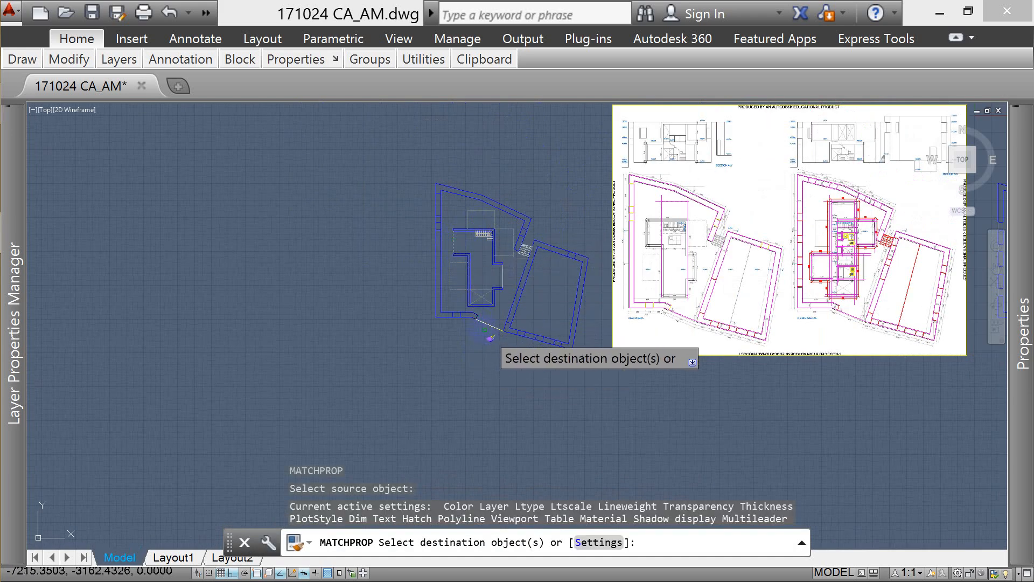
scroll(493, 310, "up", 5)
left_click(474, 350)
key("Escape")
key("Escape")
key("Escape")
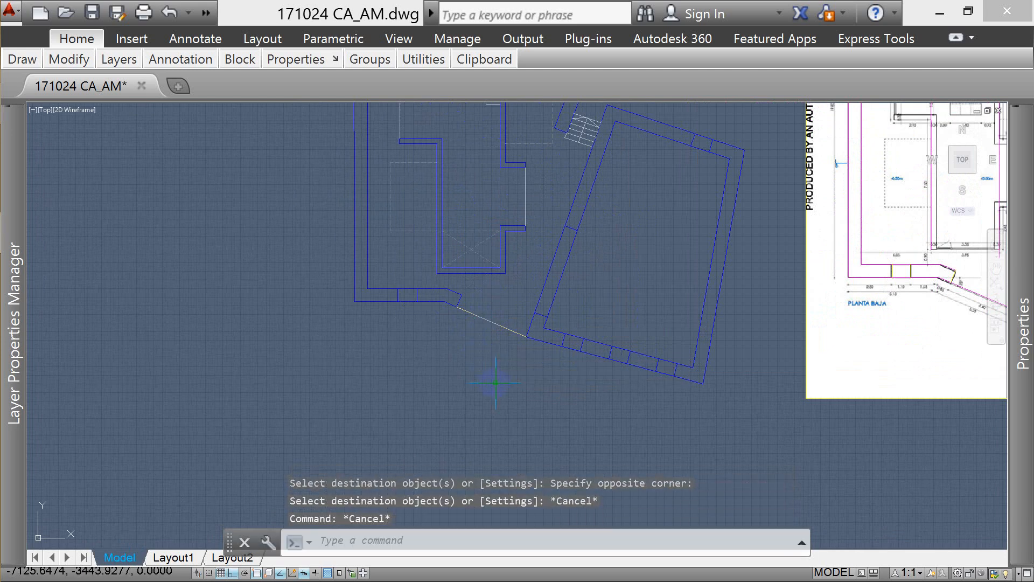
key("Escape")
- Trim both lines of the southeast enclosure's west wall between its two opening lines
type("tr")
key("Return")
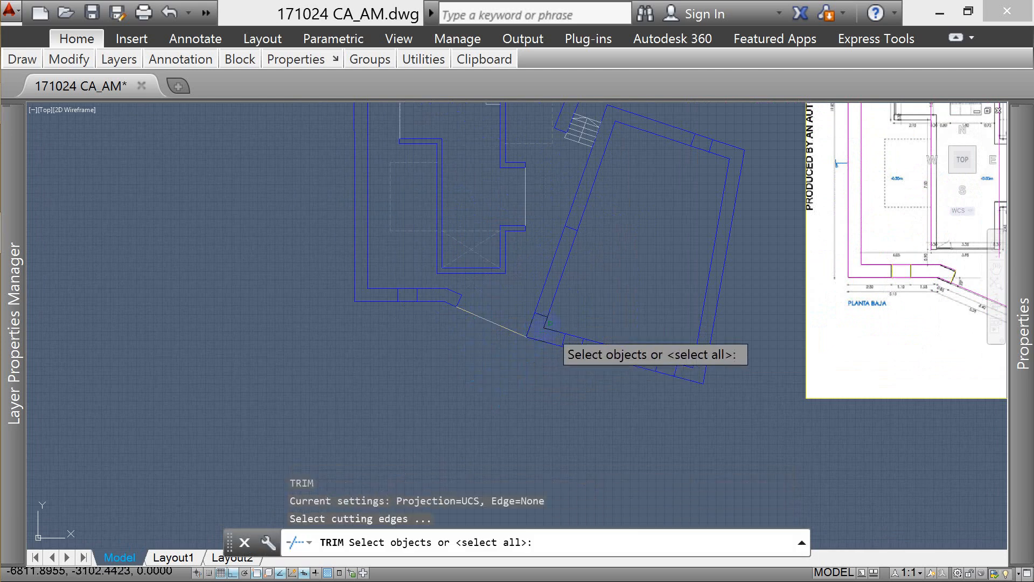
left_click(601, 218)
left_click(538, 301)
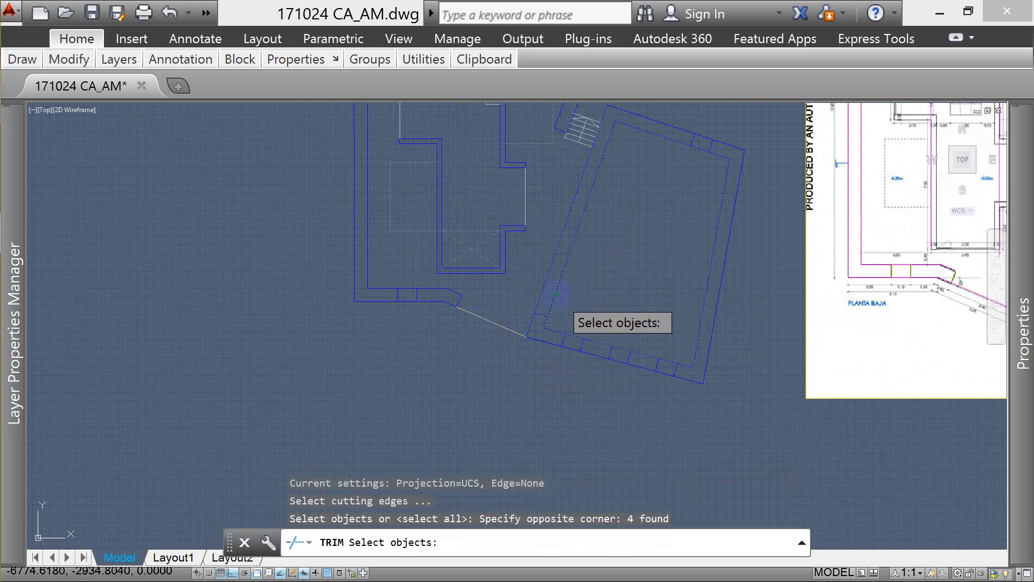
key("Return")
left_click(561, 272)
left_click(557, 264)
key("Escape")
- Trim both wall lines at the opening in the southeast enclosure's north wall
scroll(558, 263, "up", 4)
key("Return")
left_click(664, 183)
left_click(542, 343)
key("Return")
left_click(579, 248)
left_click(562, 325)
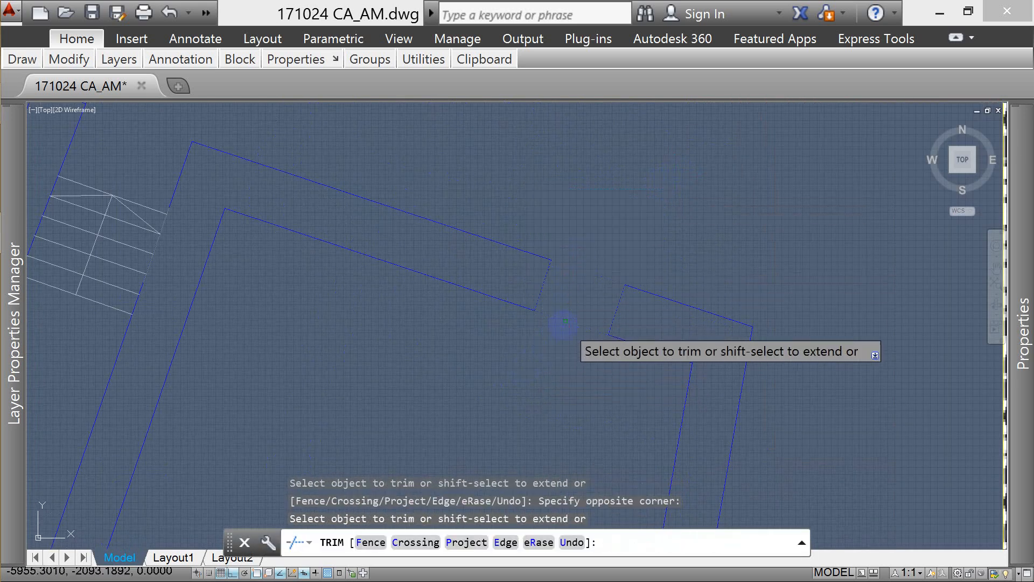
scroll(604, 199, "down", 6)
key("Return")
- Trim both wall lines at the three openings in the southeast enclosure's south wall
scroll(555, 463, "up", 4)
key("Return")
left_click(613, 343)
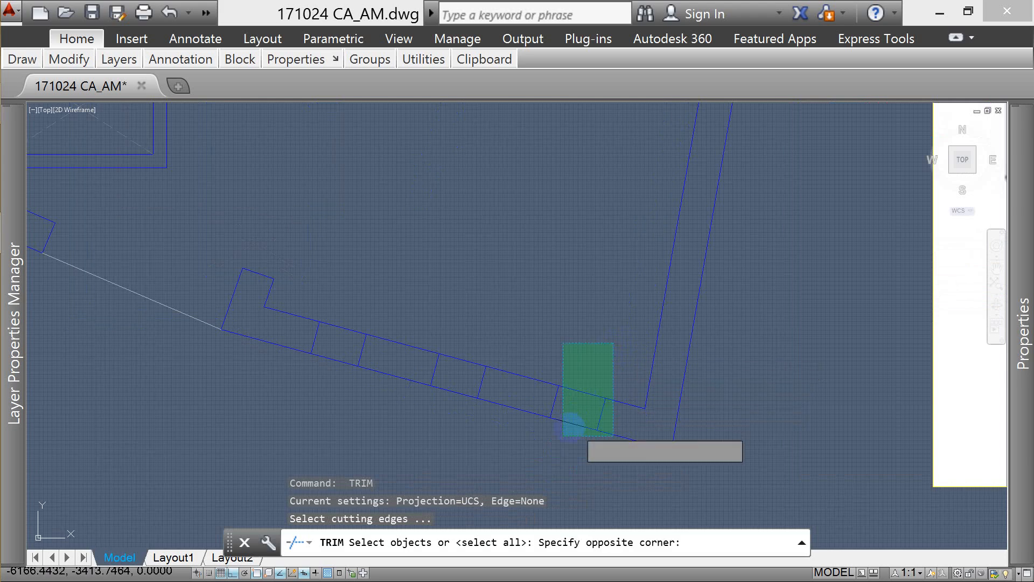
left_click(284, 431)
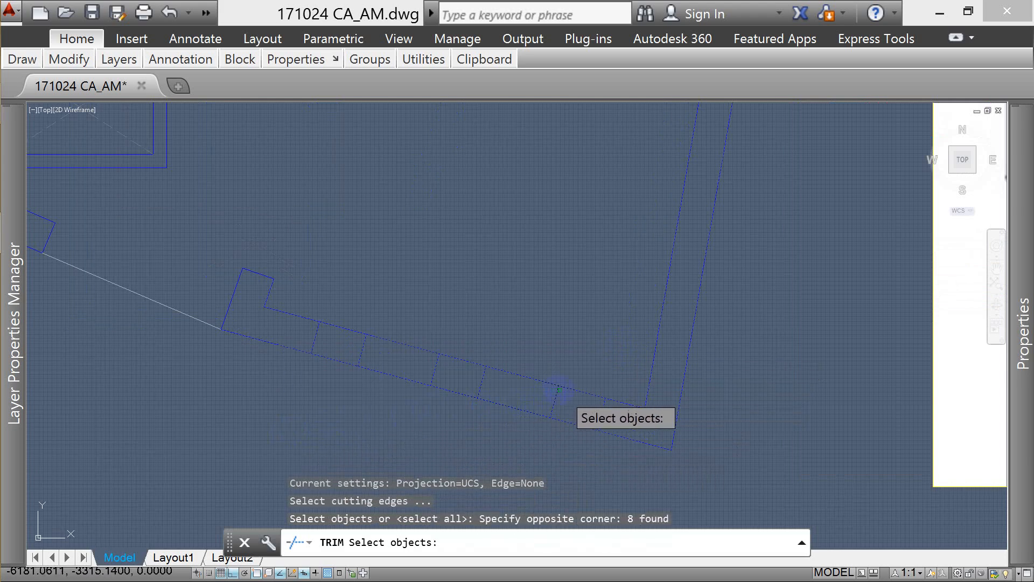
key("Return")
left_click(588, 376)
left_click(565, 432)
left_click(463, 350)
left_click(449, 390)
left_click(348, 318)
left_click(325, 364)
scroll(513, 319, "down", 6)
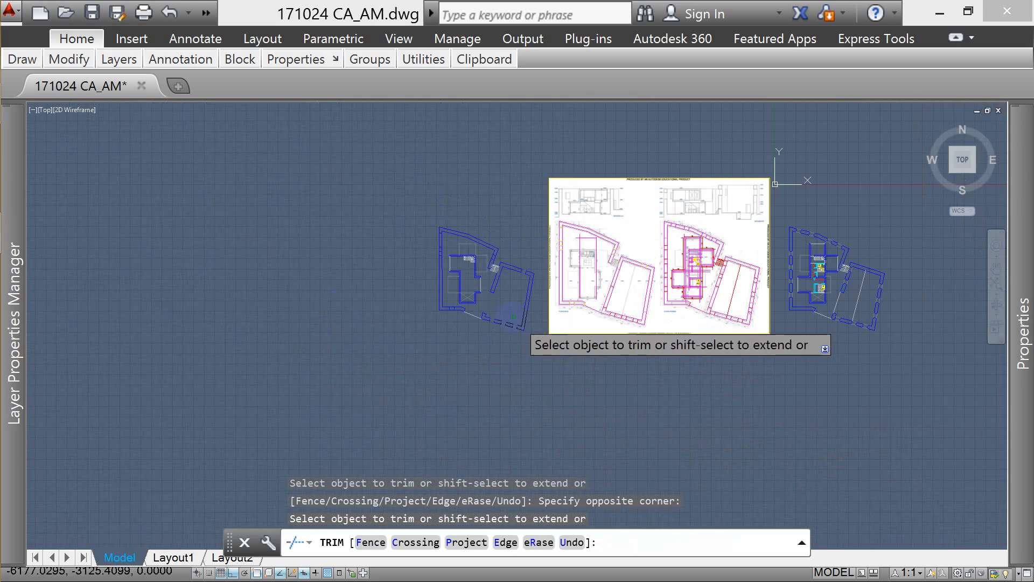
scroll(456, 316, "up", 5)
key("Return")
- Trim both wall lines at the opening in the straight south perimeter wall, near the southwest corner
key("Return")
left_click(452, 236)
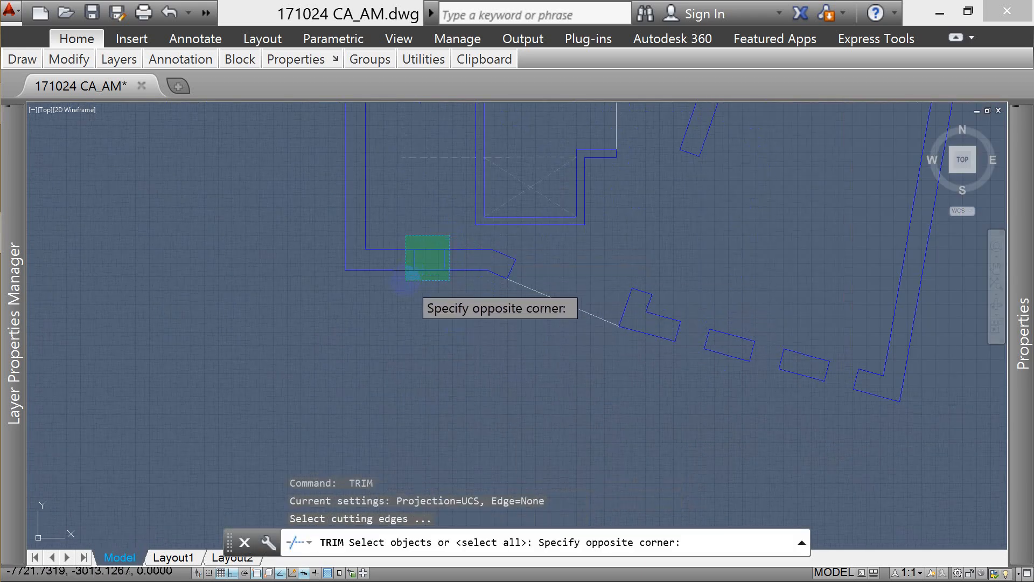
left_click(404, 284)
key("Return")
left_click(432, 238)
left_click(421, 290)
scroll(421, 289, "down", 5)
key("Escape")
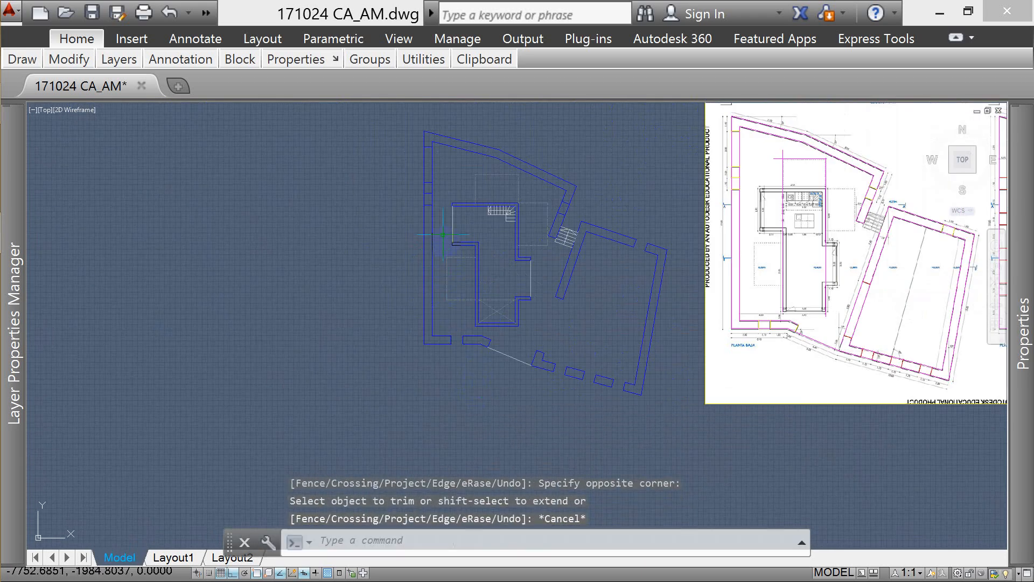
- Trim both wall lines at the two openings in the west perimeter wall, near the northwest corner
scroll(445, 125, "up", 5)
key("Return")
left_click(433, 107)
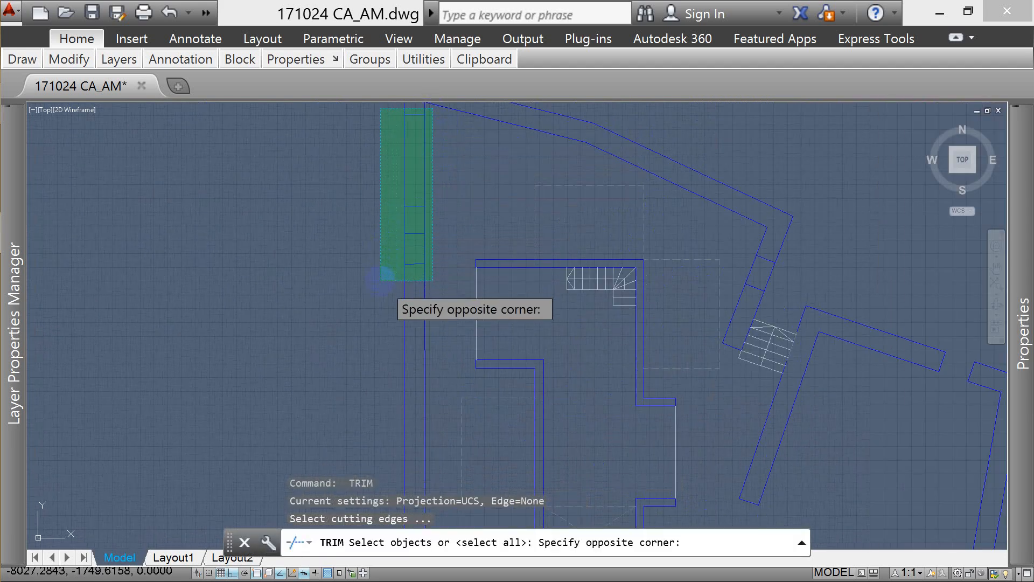
left_click(380, 280)
key("Return")
left_click(430, 249)
left_click(393, 256)
left_click(429, 160)
left_click(383, 158)
scroll(385, 300, "down", 5)
key("Escape")
- Trim both wall lines at the opening in the short northeast perimeter wall, just above the exterior stairs
scroll(560, 283, "up", 5)
key("Return")
left_click(573, 259)
left_click(450, 380)
key("Return")
left_click(503, 326)
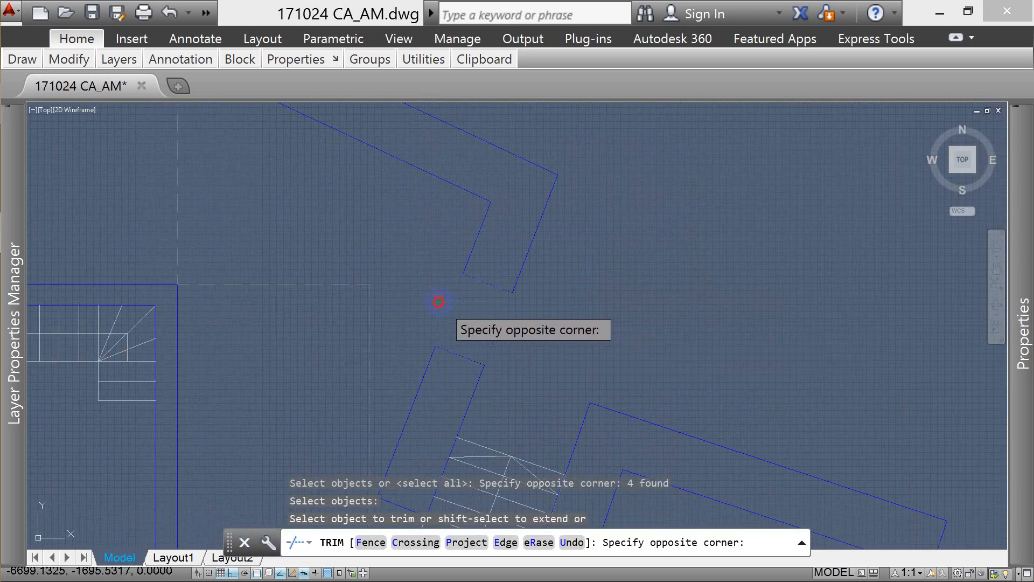
left_click(444, 306)
scroll(521, 288, "down", 6)
key("Escape")
key("Escape")
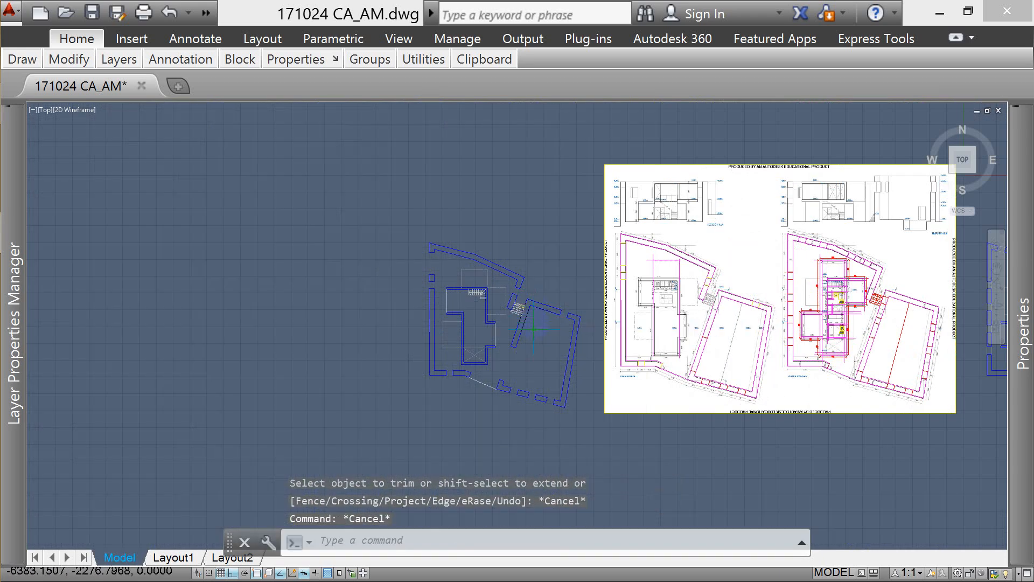
key("Escape")
key("Escape")
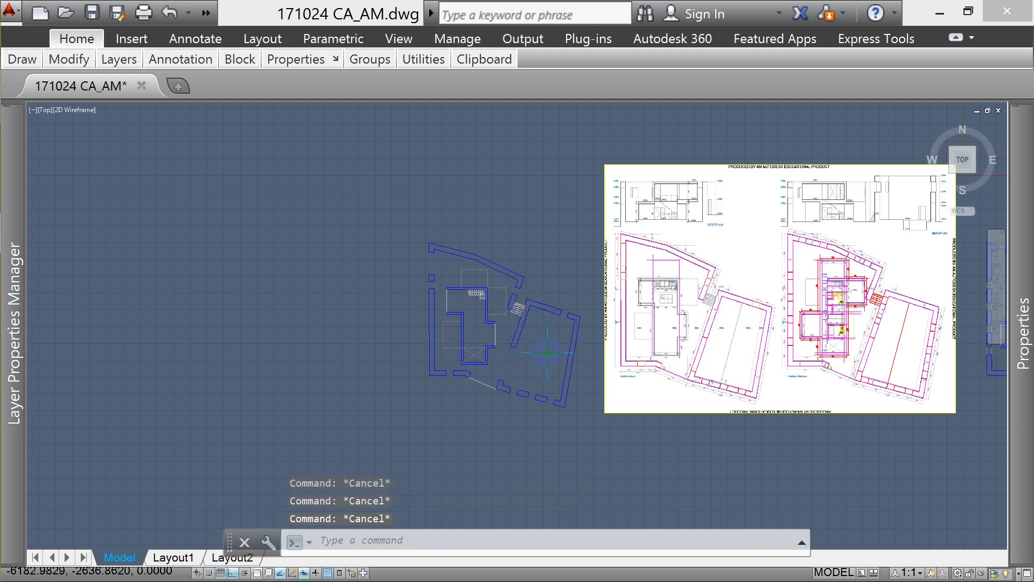
scroll(578, 318, "up", 2)
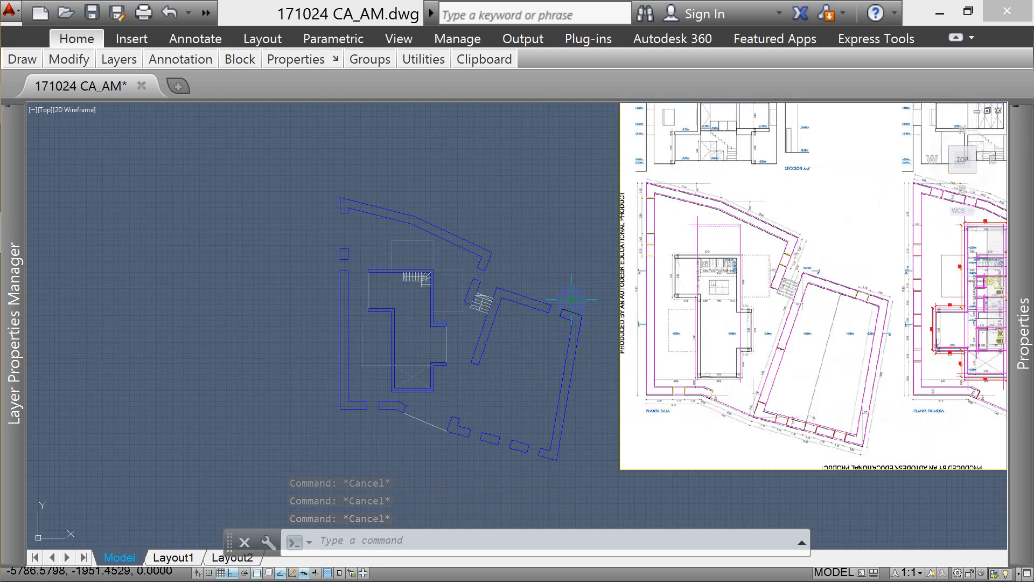
scroll(568, 295, "up", 3)
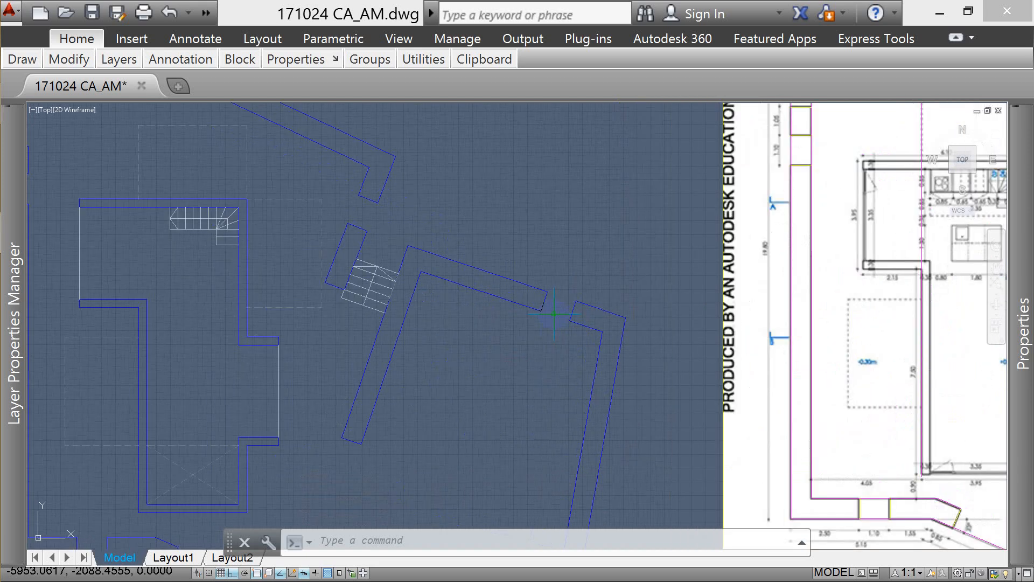
scroll(554, 313, "down", 3)
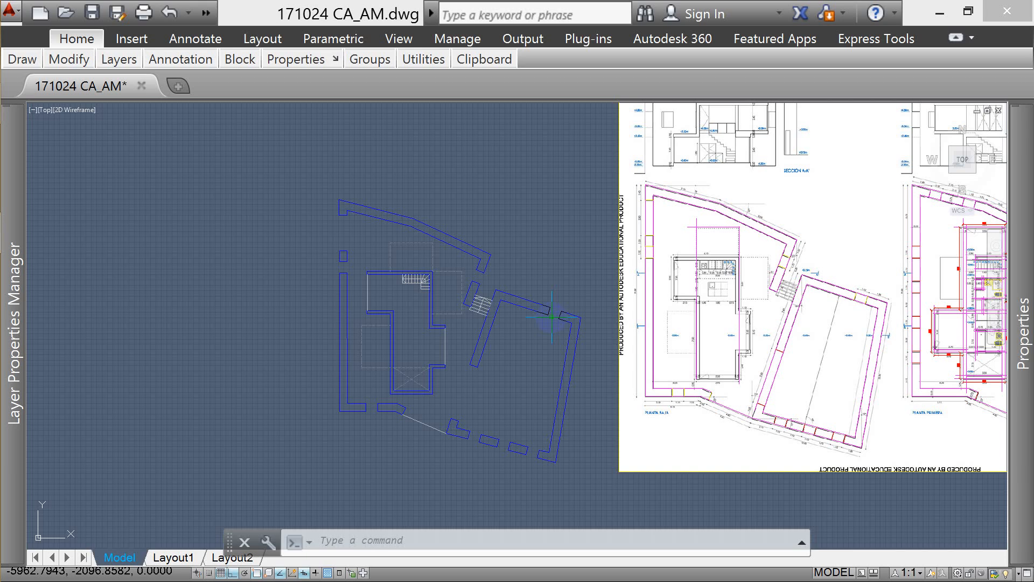
scroll(552, 318, "down", 4)
scroll(556, 318, "up", 4)
key("Escape")
key("Escape")
type("PL")
key("Return")
scroll(560, 318, "up", 4)
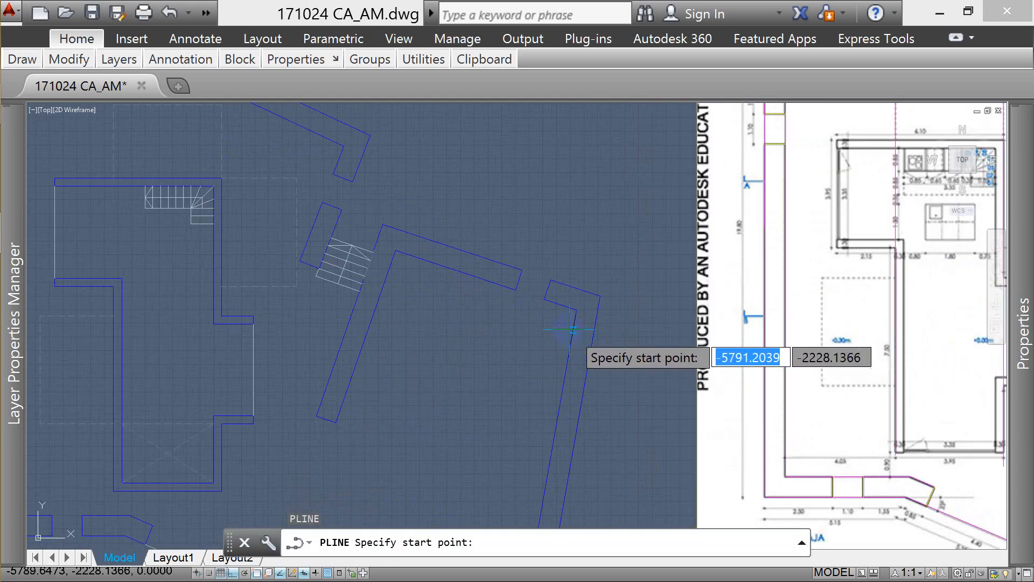
key("Escape")
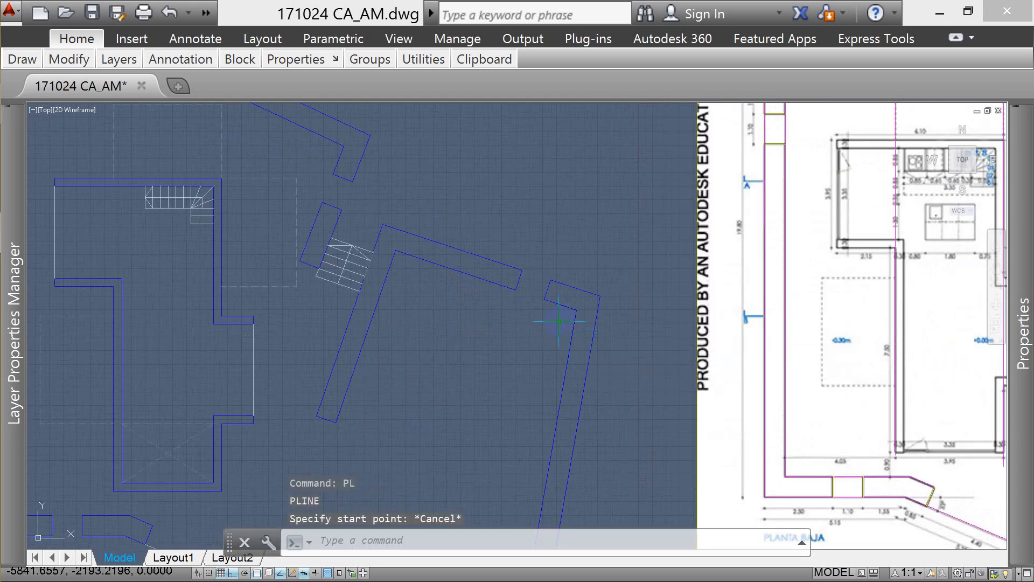
scroll(562, 324, "down", 4)
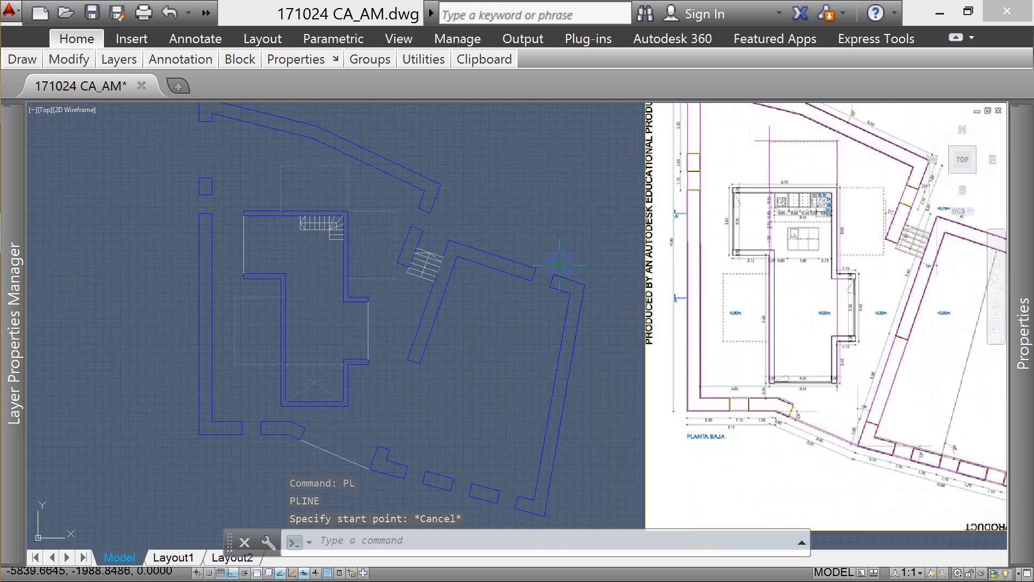
key("Escape")
key("Escape")
scroll(534, 283, "down", 3)
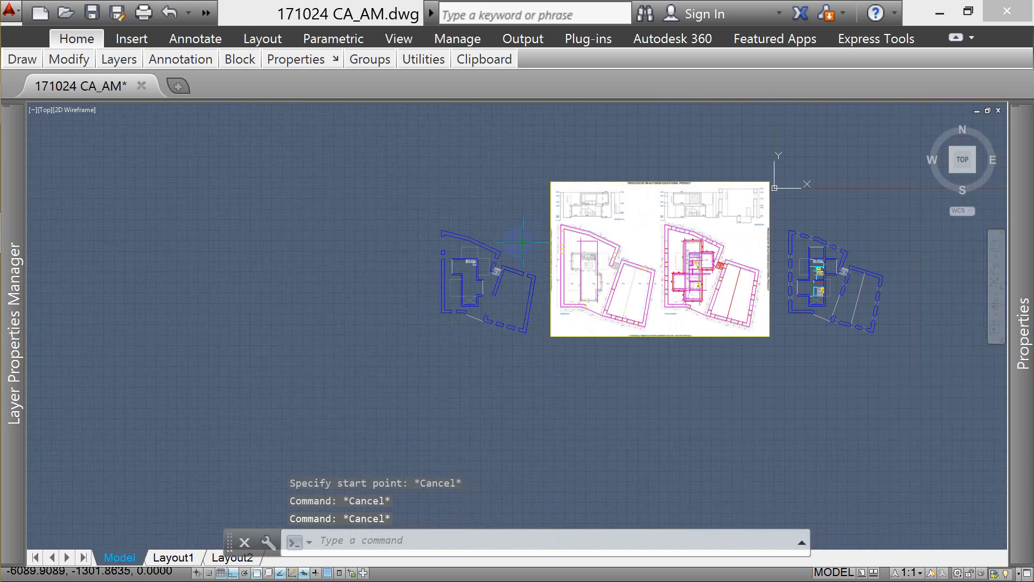
- Check the layer and colour of a line spanning a northeast wall opening in the first-floor plan
scroll(830, 329, "up", 8)
scroll(830, 332, "down", 2)
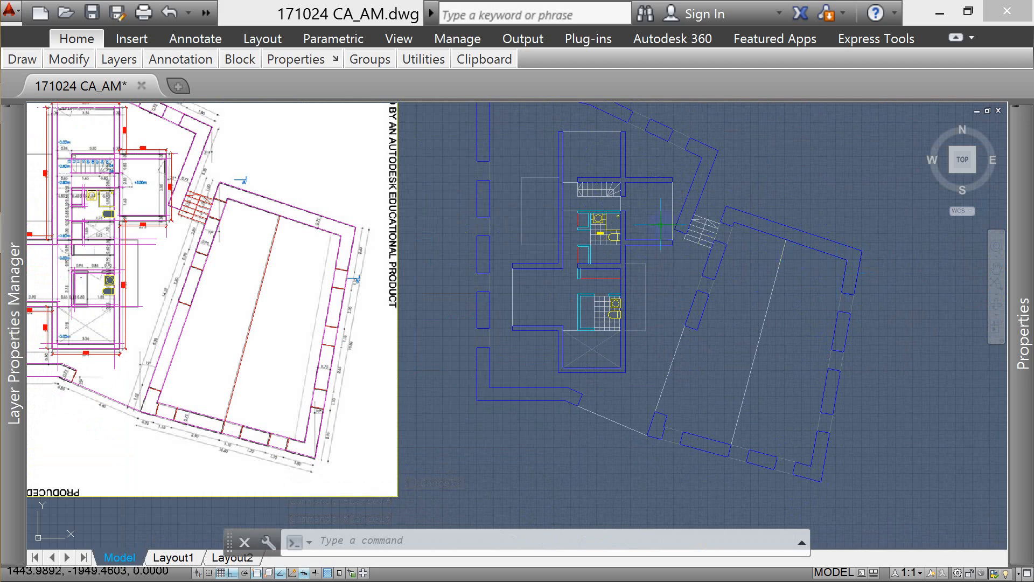
scroll(680, 126, "up", 2)
left_click(682, 125)
left_click(678, 152)
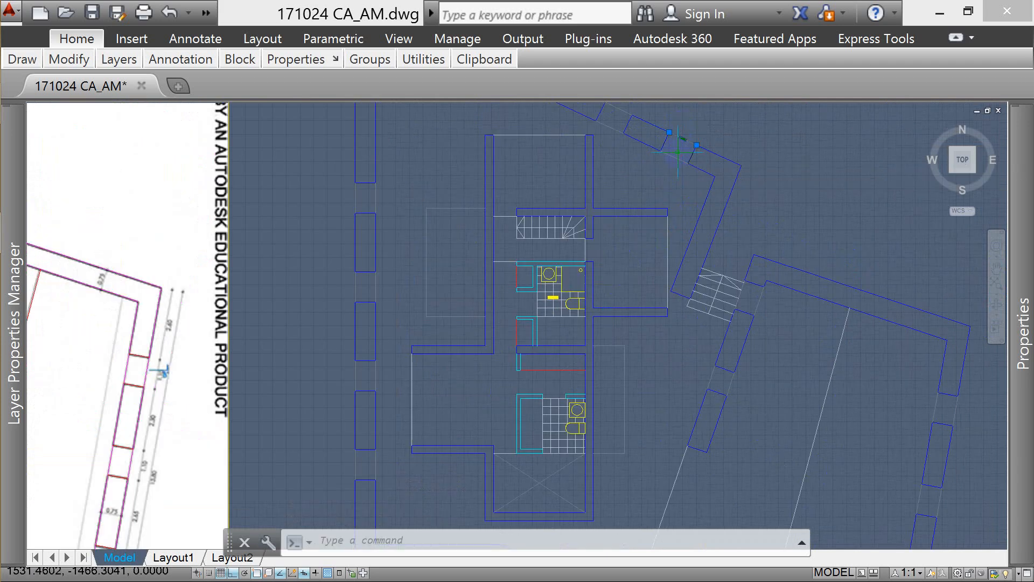
mouse_move(112, 62)
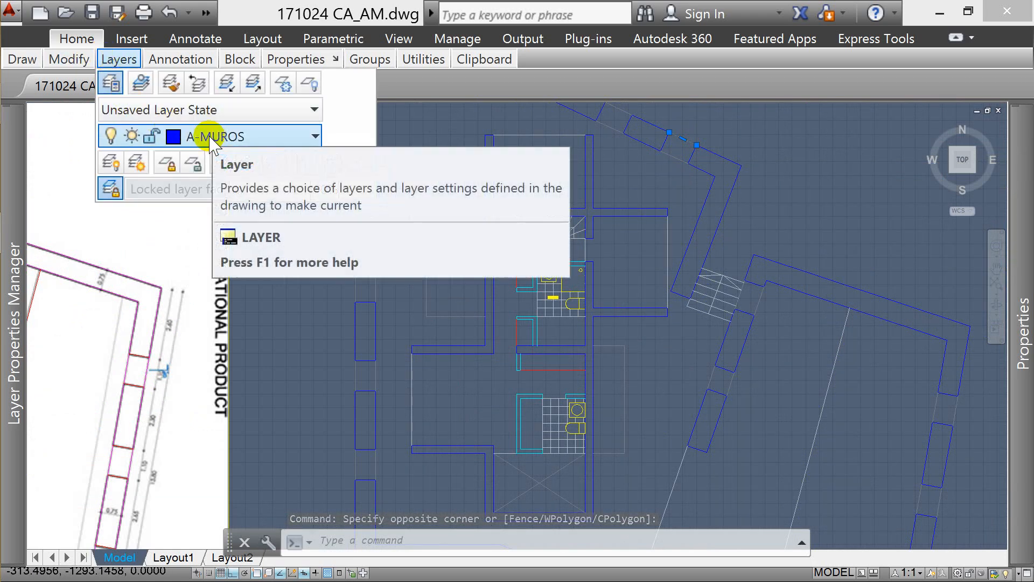
mouse_move(1026, 191)
left_click(926, 162)
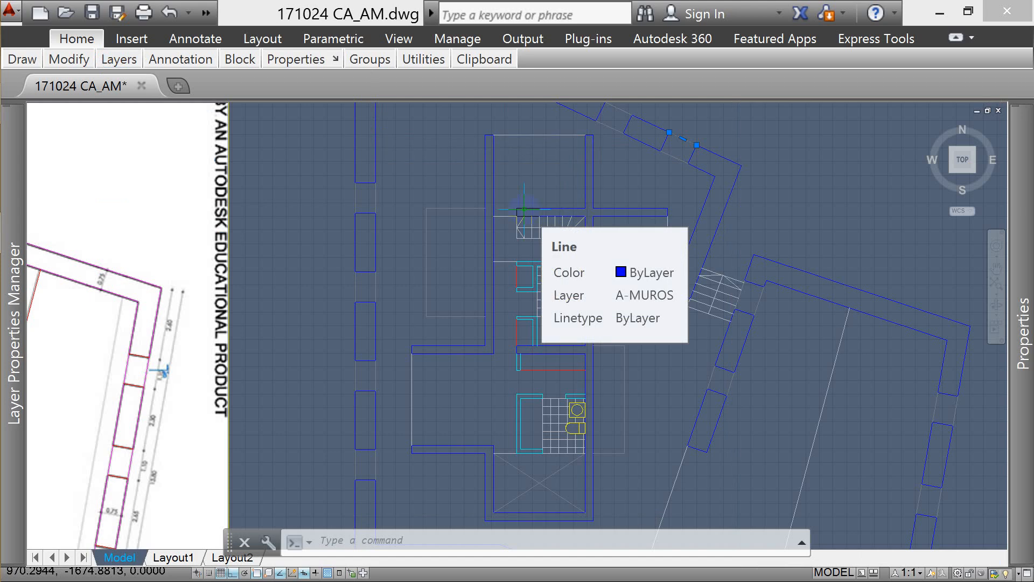
scroll(549, 187, "down", 5)
left_click(566, 188)
key("Escape")
key("Escape")
scroll(609, 213, "down", 3)
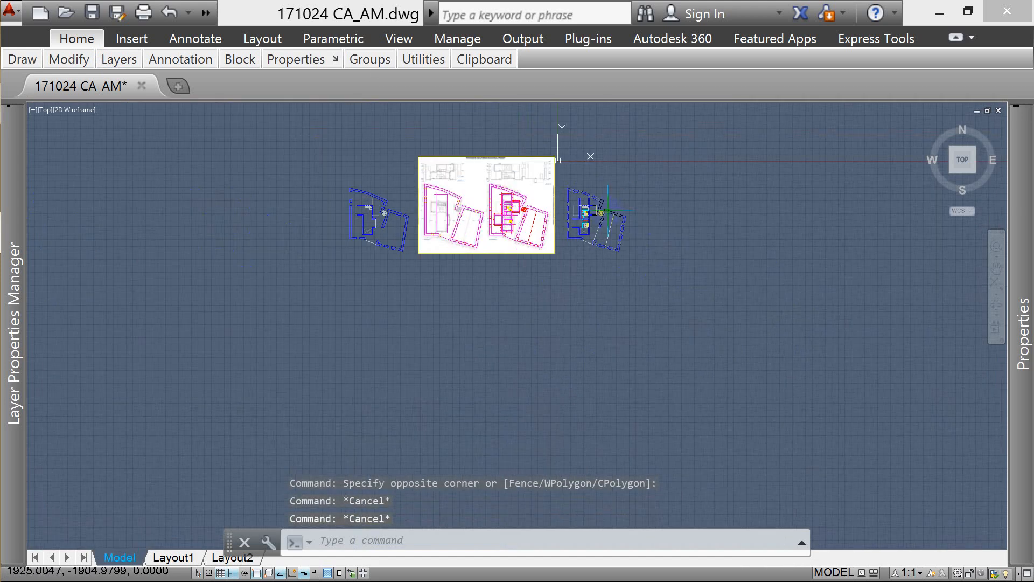
- Draw two polylines across the ground-floor opening above the exterior stairs, one along each wall face
scroll(377, 199, "up", 6)
key("Escape")
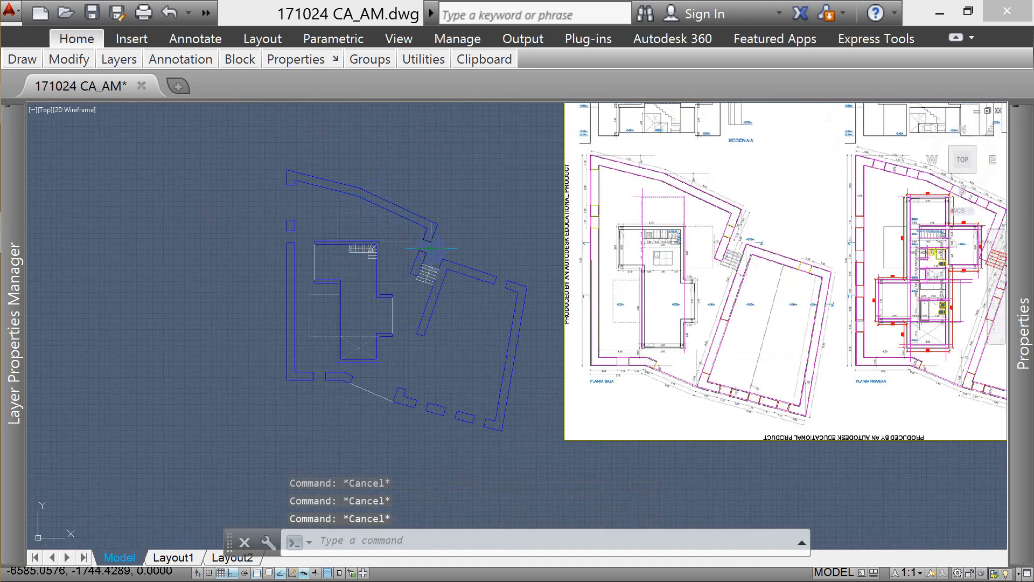
type("pl")
key("Return")
scroll(428, 245, "up", 8)
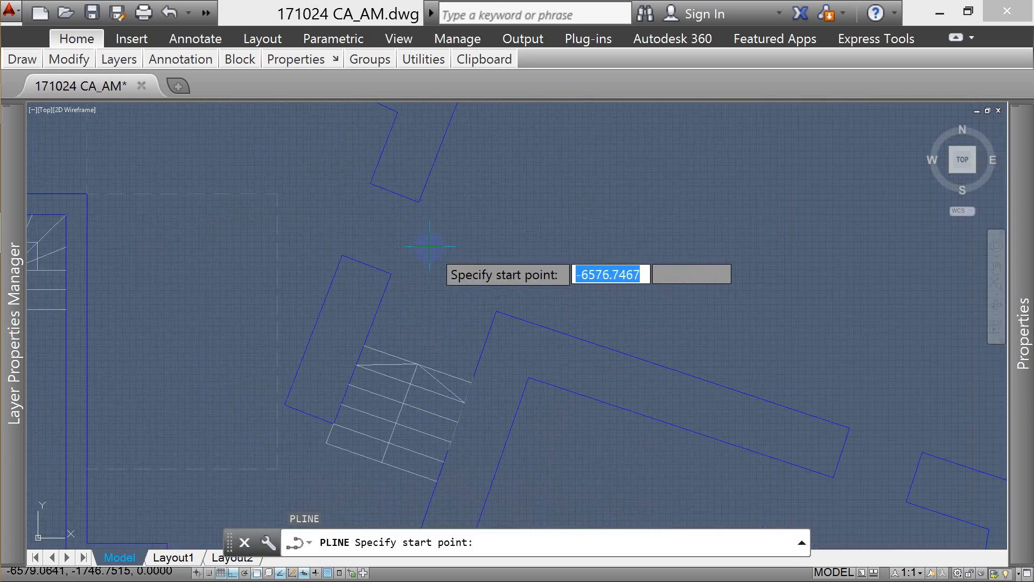
left_click(370, 198)
left_click(342, 255)
key("Return")
key("Return")
left_click(419, 202)
left_click(392, 273)
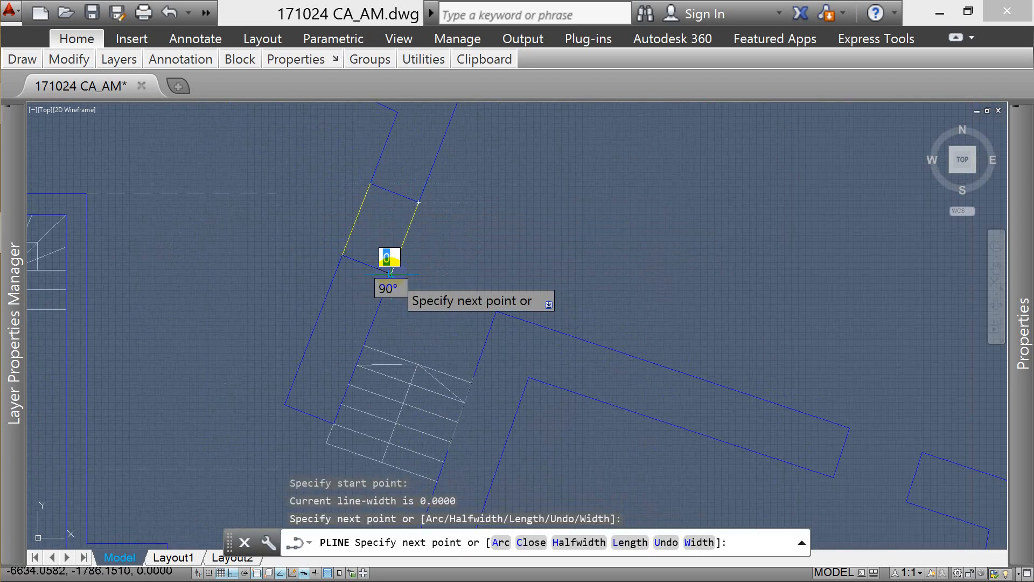
key("Escape")
- Match the properties of the adjoining wall to the two new opening polylines above the exterior stairs
type("MA")
key("Return")
left_click(397, 189)
left_click(438, 207)
left_click(426, 190)
left_click(461, 168)
left_click(343, 252)
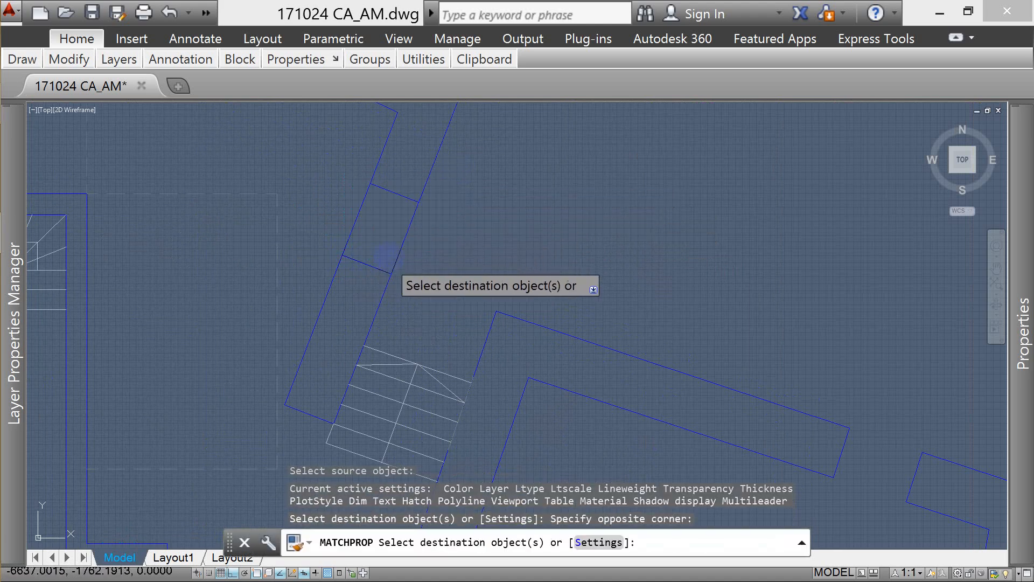
key("Escape")
- Set the colour of the two opening polylines to Color 8
left_click(428, 220)
left_click(343, 242)
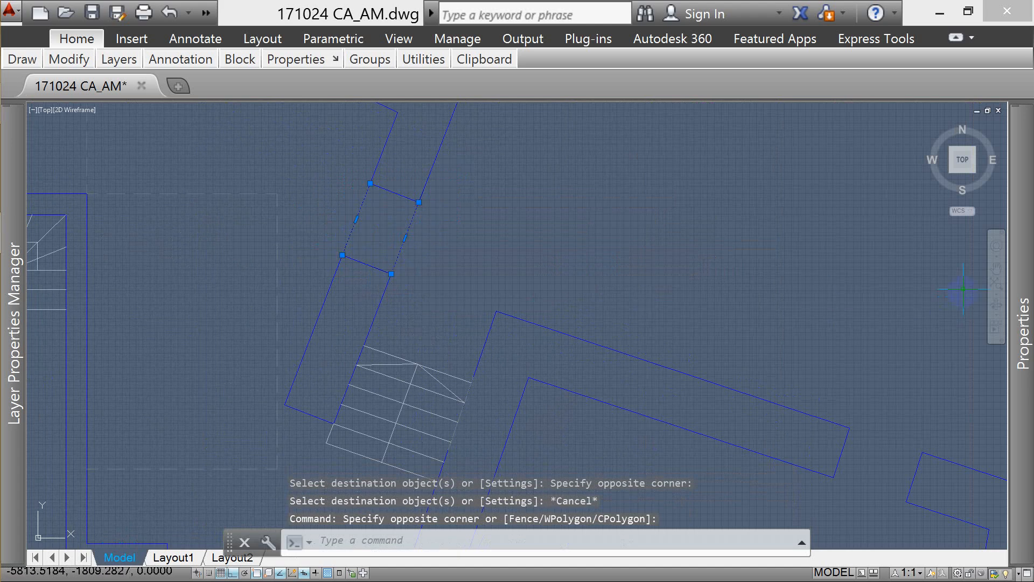
mouse_move(1024, 255)
left_click(905, 157)
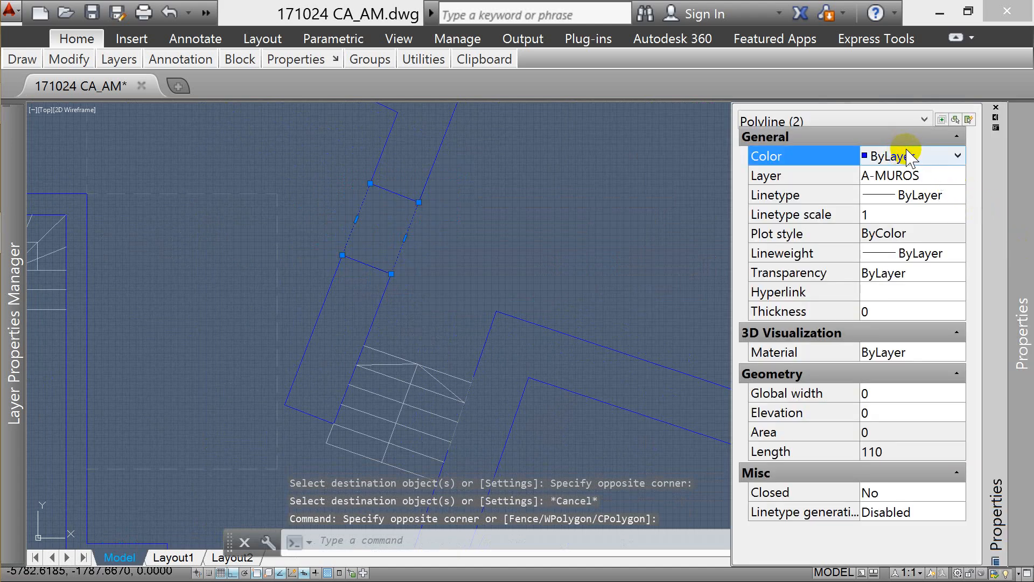
left_click(908, 157)
scroll(946, 261, "down", 1)
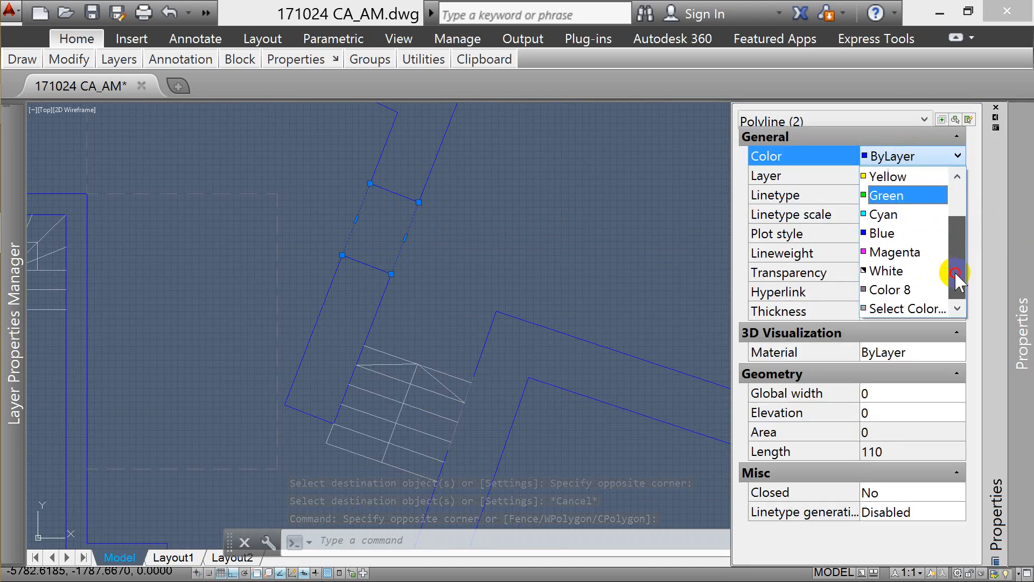
left_click(945, 286)
key("Escape")
scroll(498, 286, "down", 4)
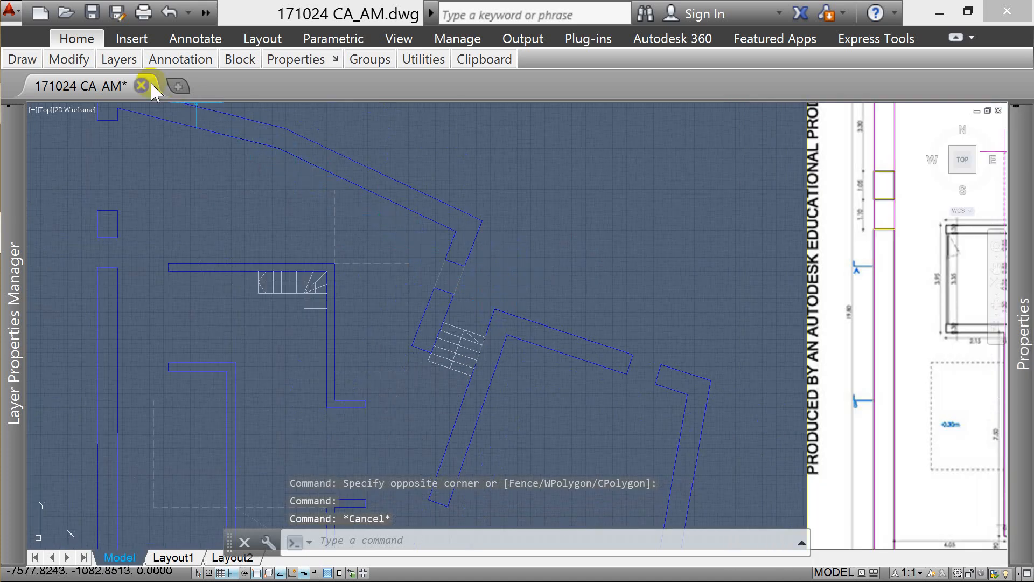
- Turn off the A-MUROS layer
left_click(131, 38)
left_click(77, 39)
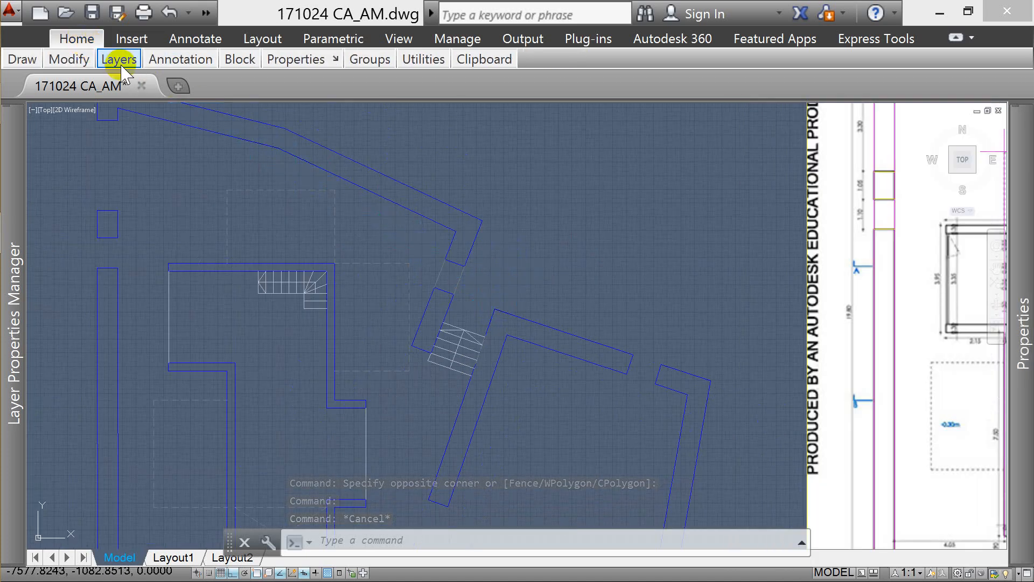
left_click(120, 62)
left_click(237, 136)
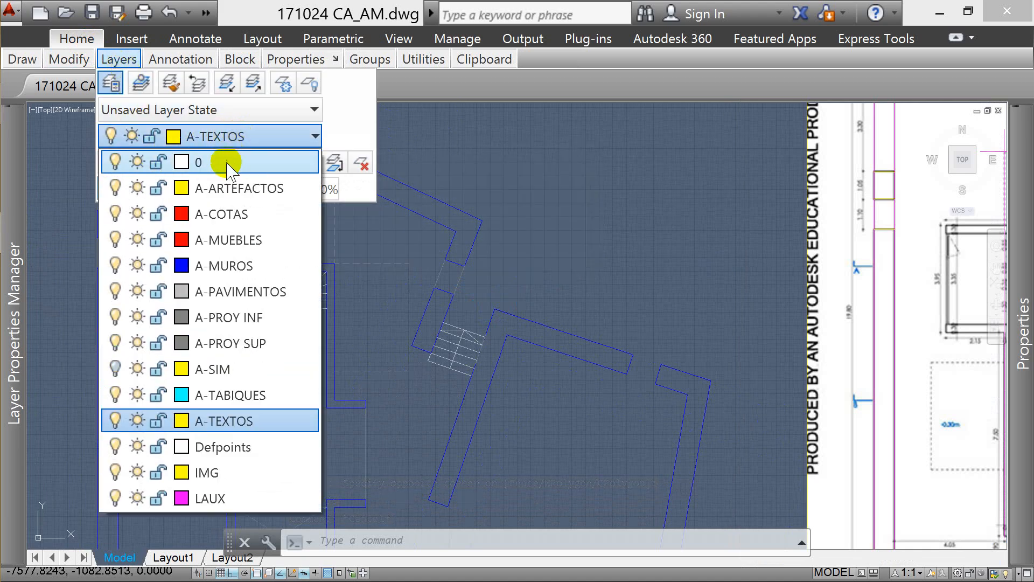
left_click(114, 265)
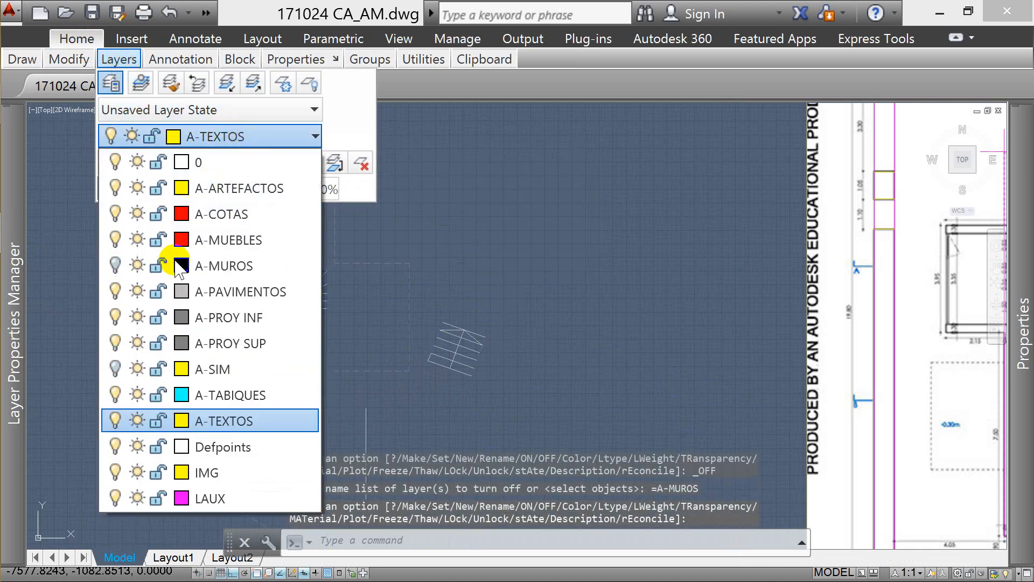
left_click(462, 218)
scroll(452, 248, "down", 7)
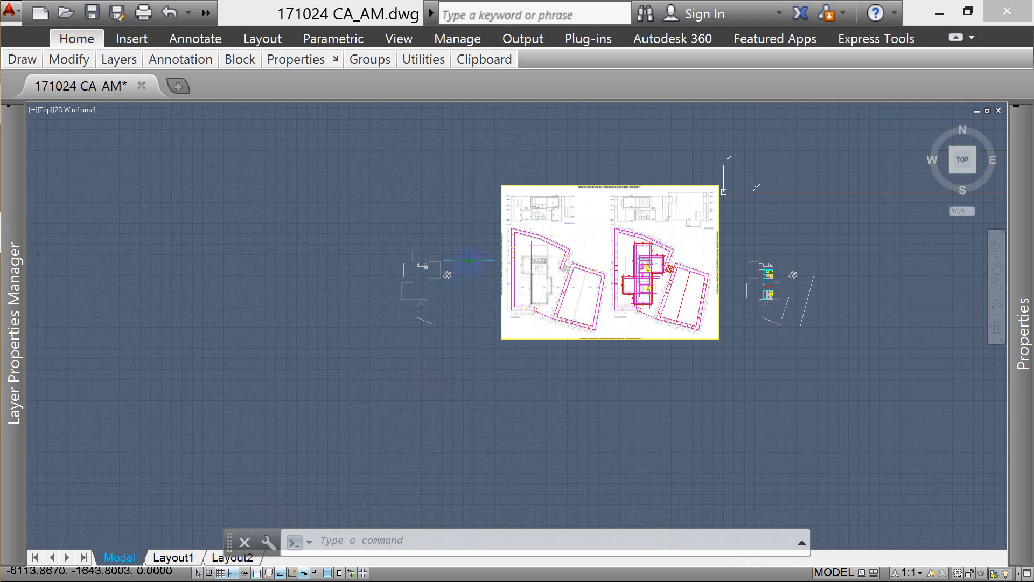
scroll(467, 254, "up", 6)
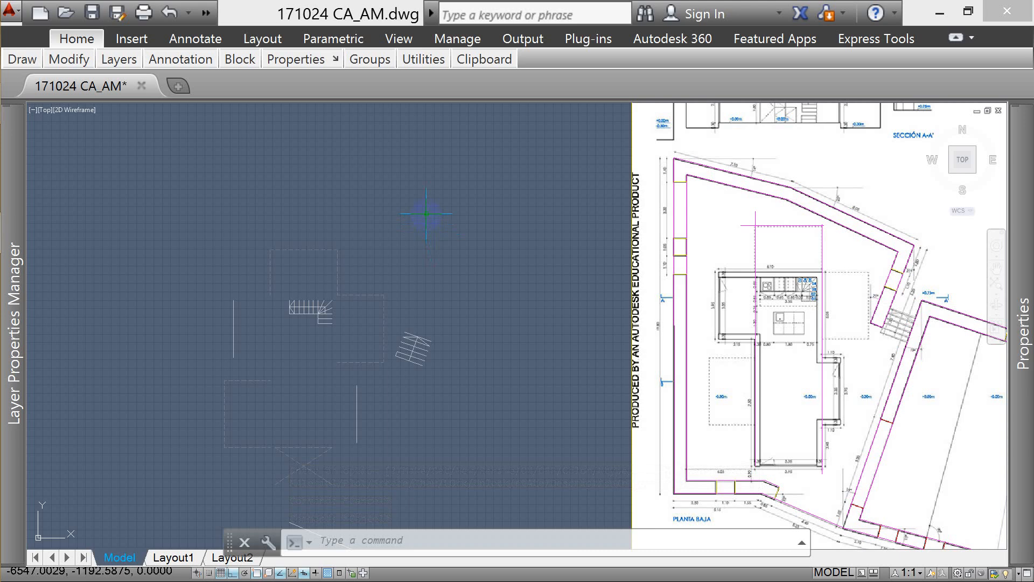
- Undo the view changes and the turning off of the A-MUROS layer
key("Escape")
key("ctrl+z")
key("ctrl+z")
key("Escape")
key("Escape")
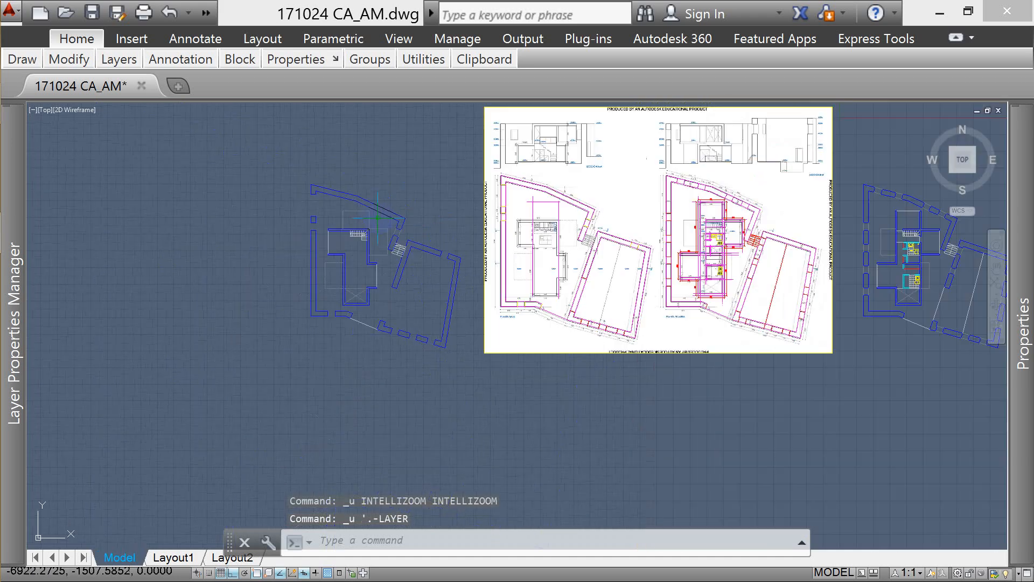
key("Escape")
scroll(310, 226, "down", 2)
scroll(727, 235, "up", 2)
scroll(727, 234, "down", 2)
scroll(315, 226, "up", 4)
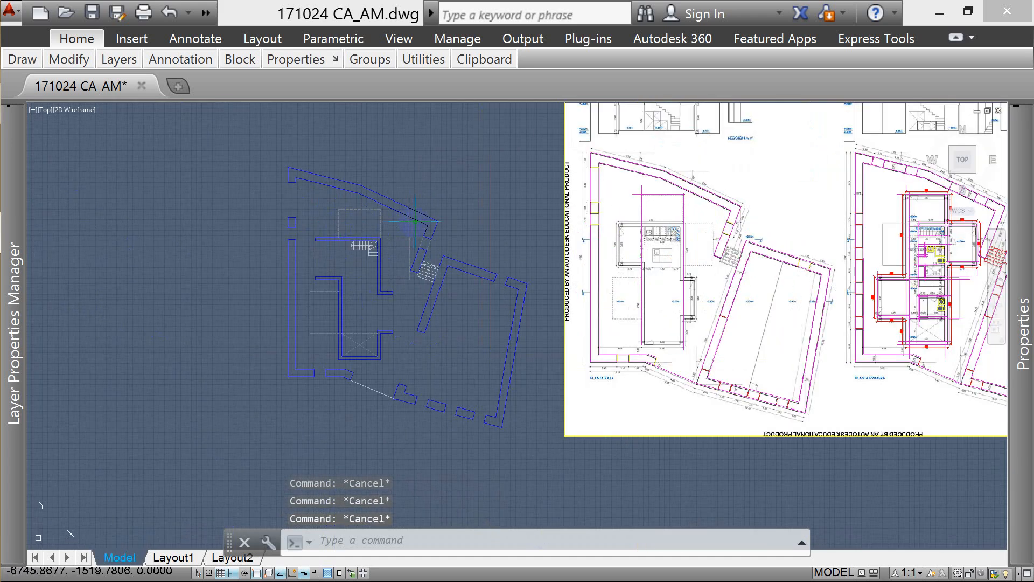
type("LAYISO")
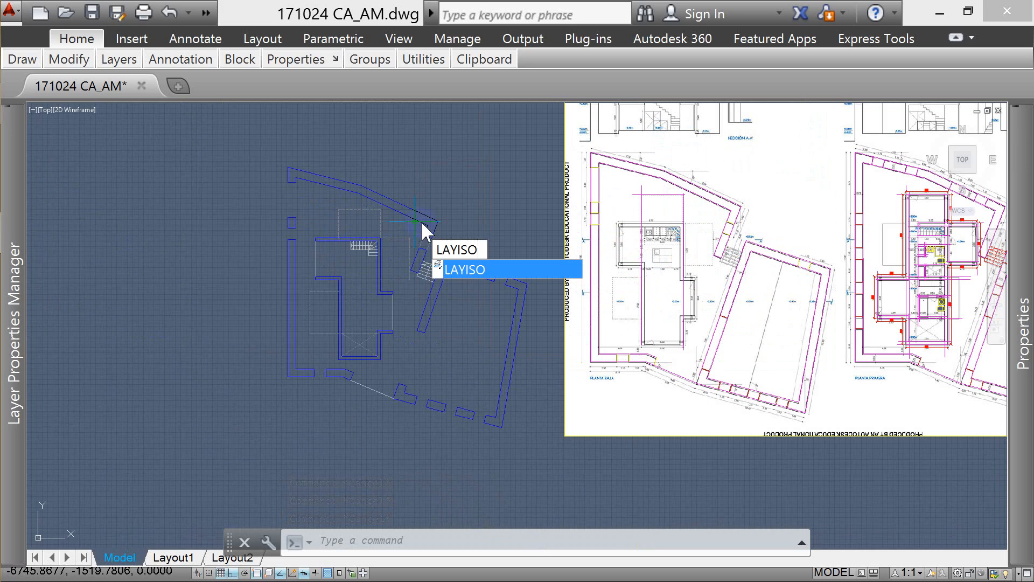
key("Return")
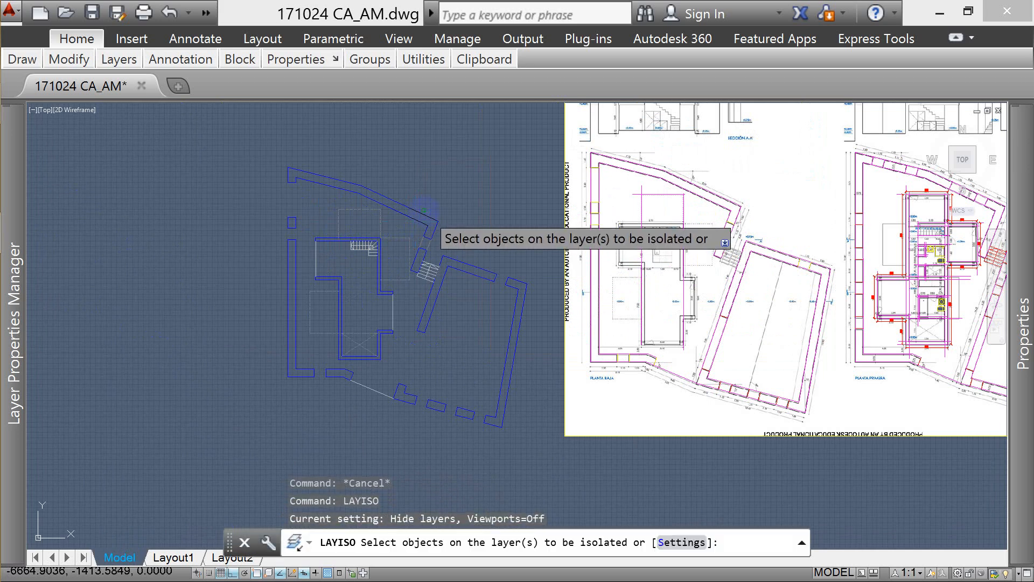
key("Escape")
- Isolate the A-MUROS layer from the ground-floor perimeter wall, with non-isolated layers and paper space viewports set to Off
type("LAYISO")
key("Return")
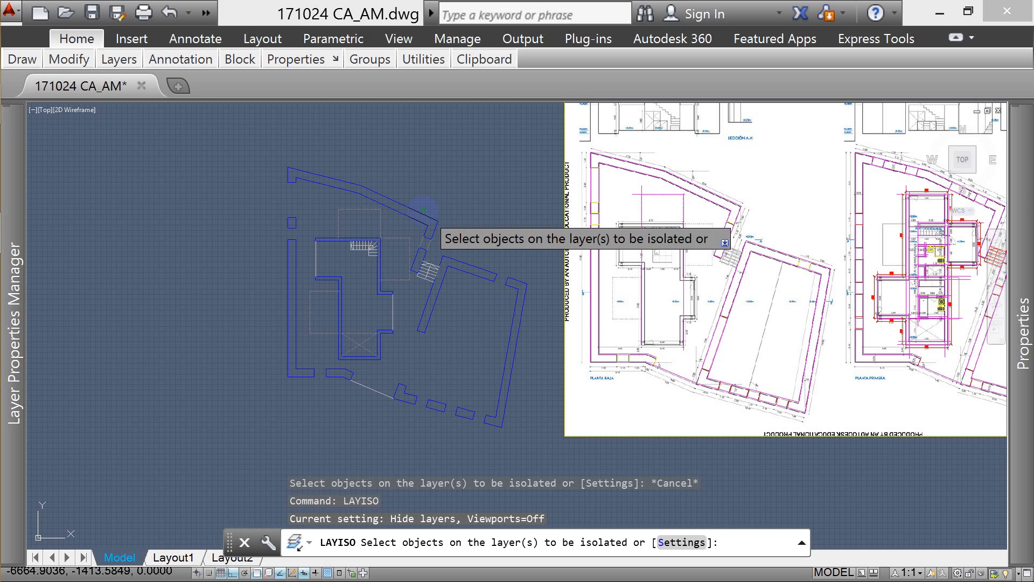
type("S")
key("Return")
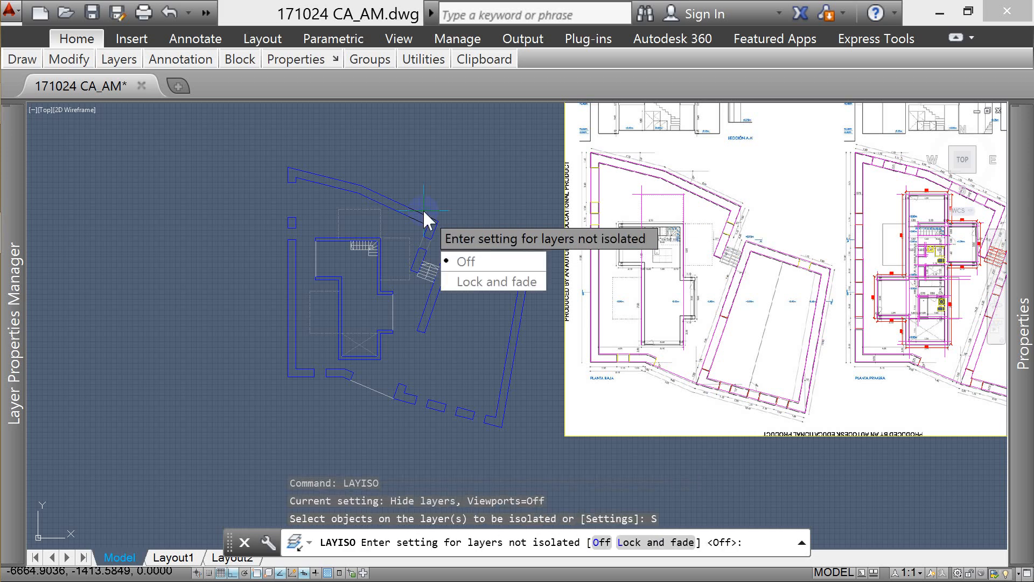
left_click(491, 261)
left_click(465, 281)
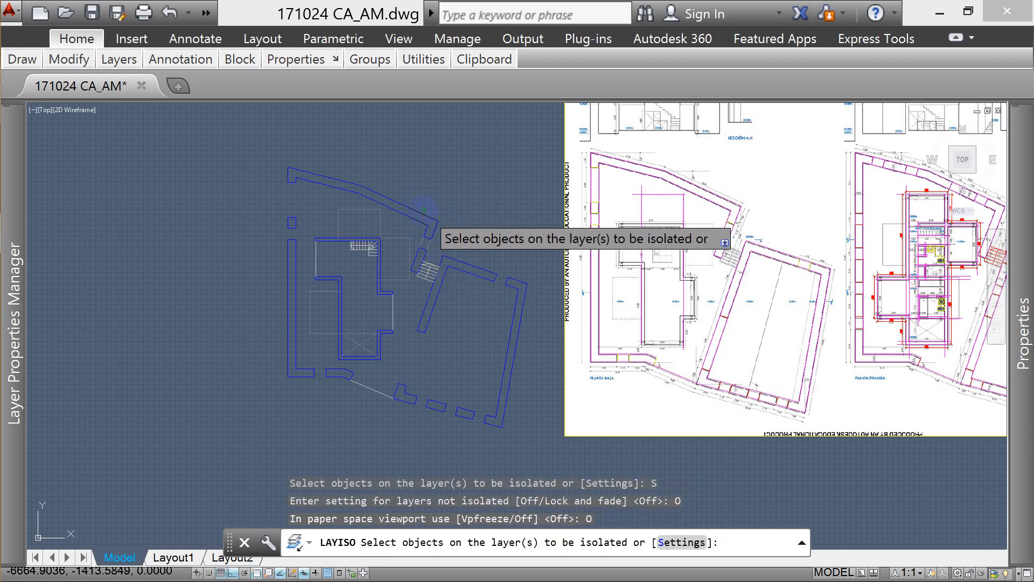
left_click(400, 203)
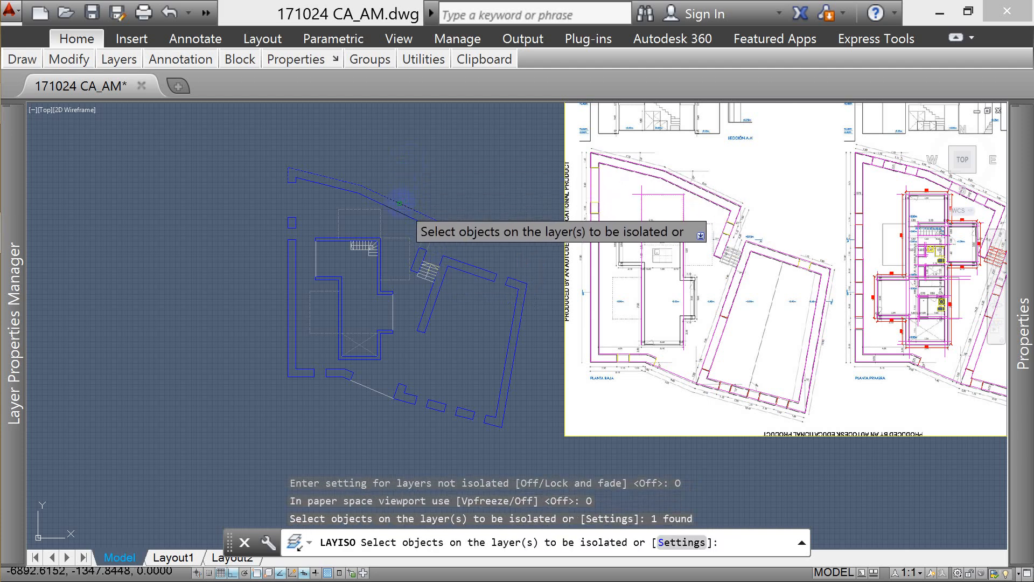
key("Return")
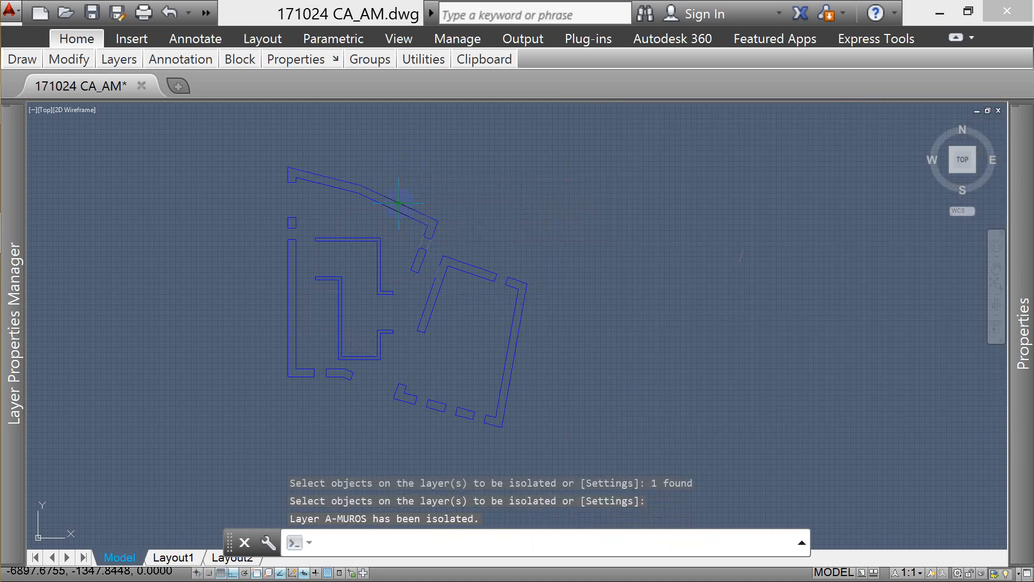
- Examine the isolated walls in both the ground-floor and first-floor plans
scroll(399, 203, "down", 5)
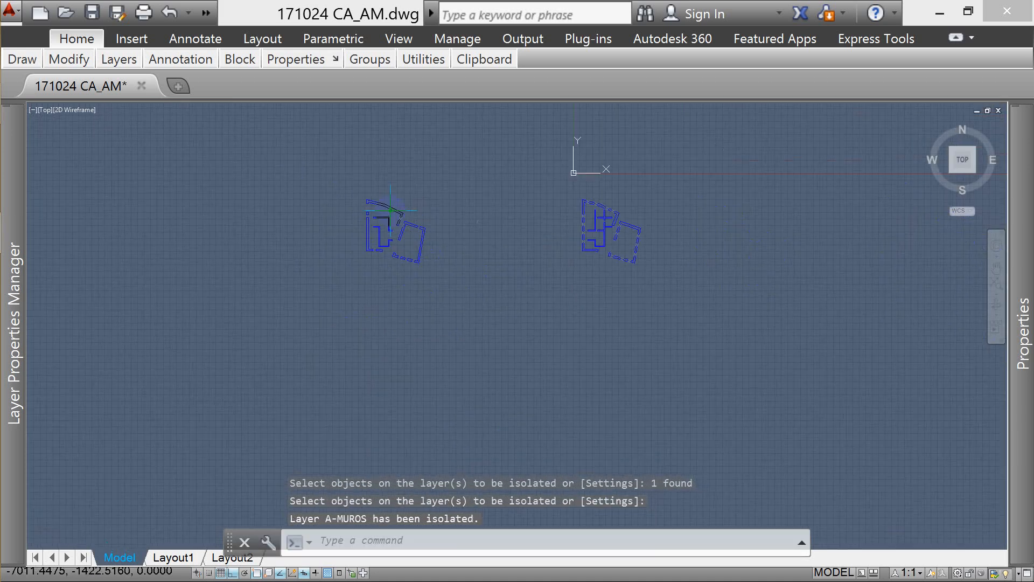
scroll(623, 222, "up", 10)
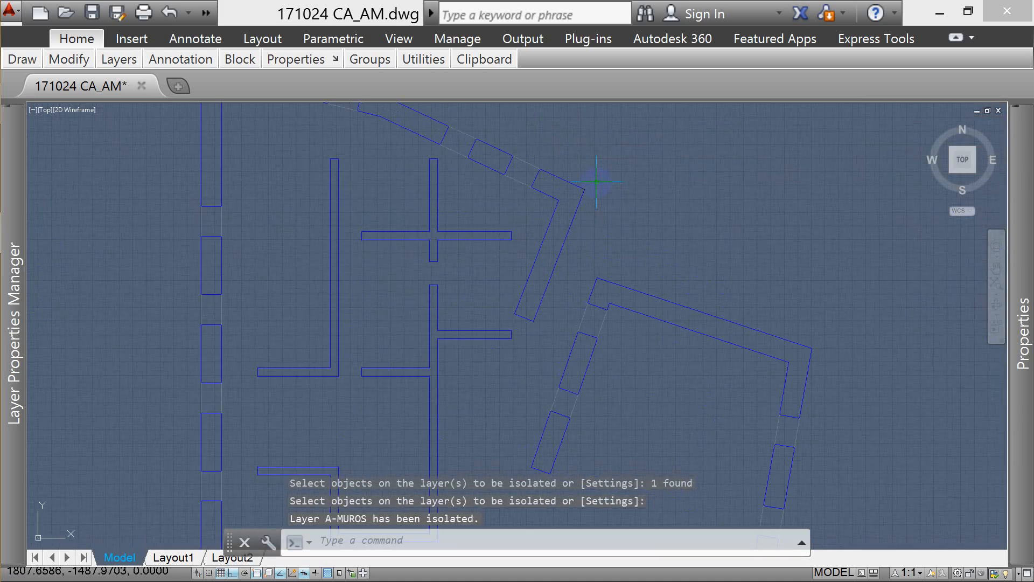
scroll(523, 207, "down", 2)
scroll(523, 207, "down", 7)
key("Escape")
key("Escape")
scroll(520, 204, "up", 6)
key("Escape")
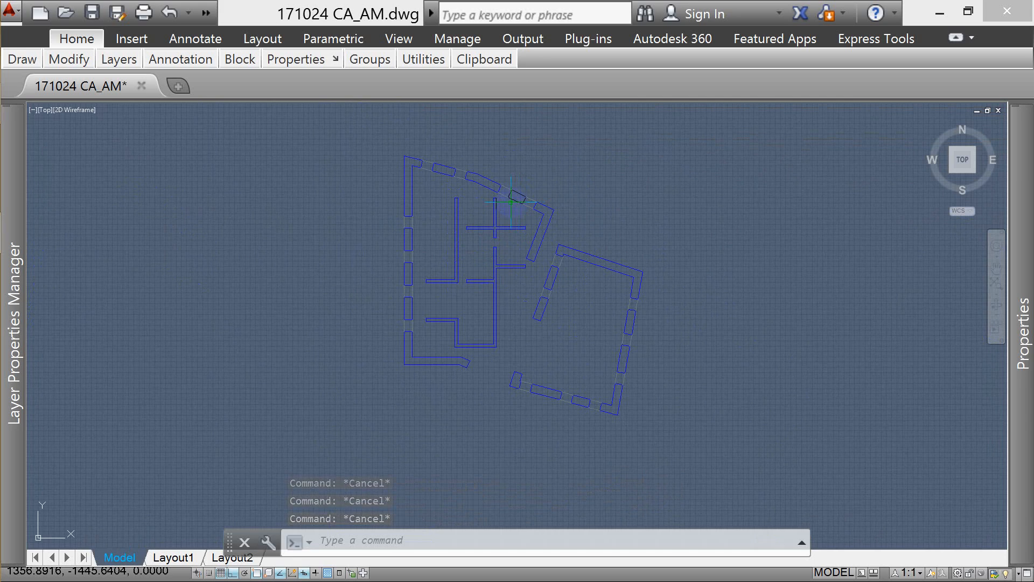
mouse_move(494, 203)
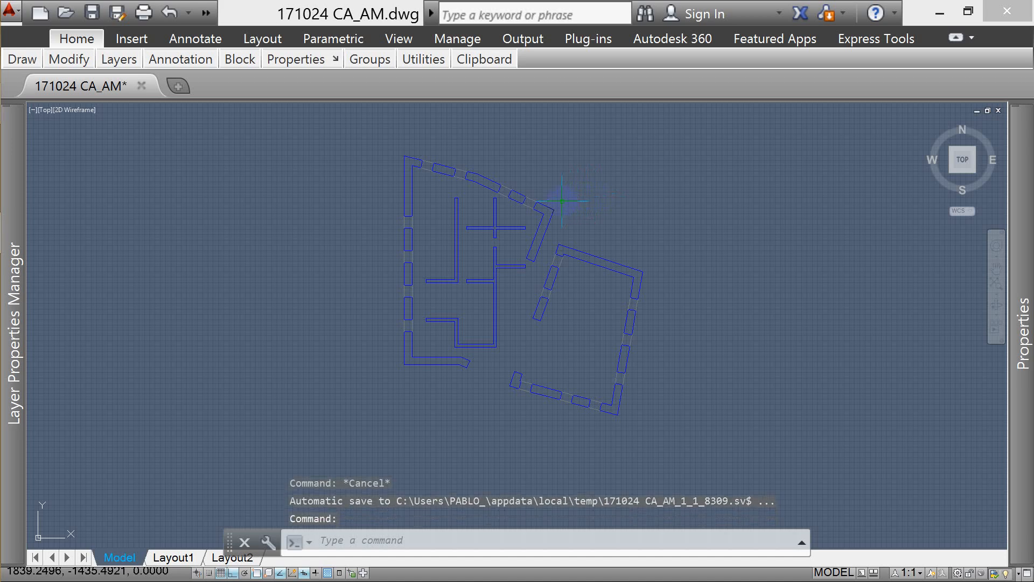
- Restore the layers hidden by isolating the walls using LAYUNISO
key("Escape")
key("Escape")
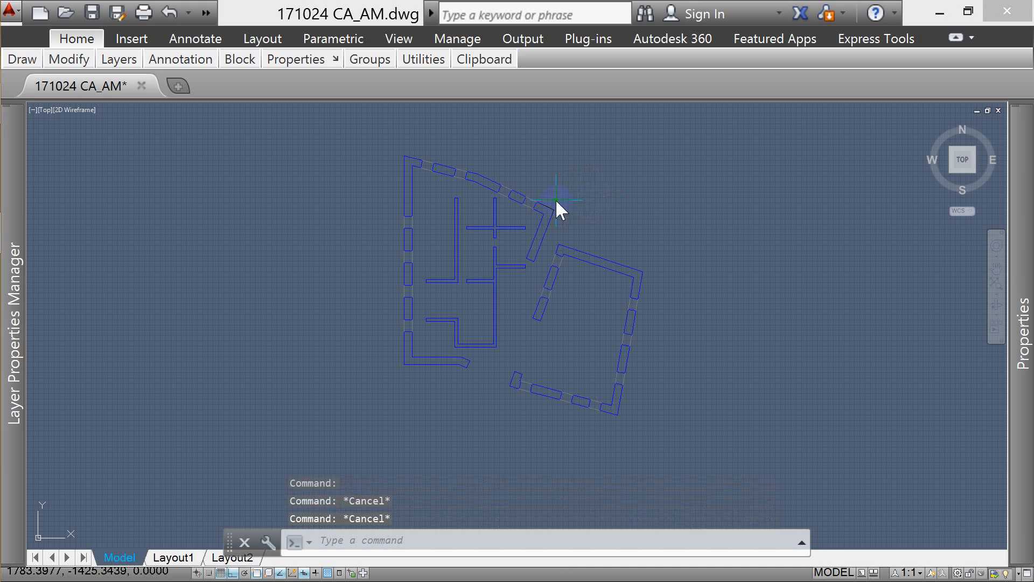
type("LAYUNISI")
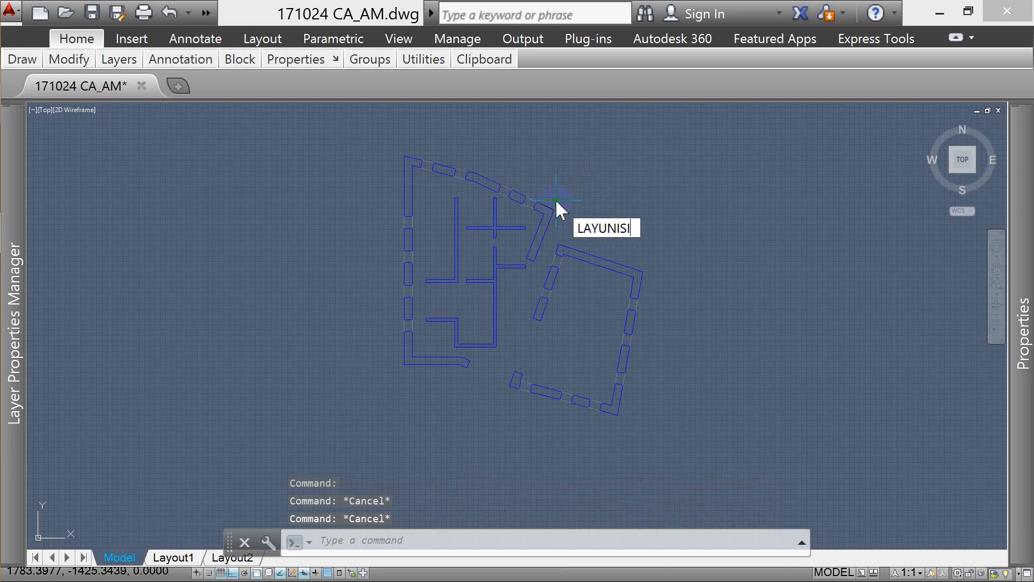
left_click(614, 248)
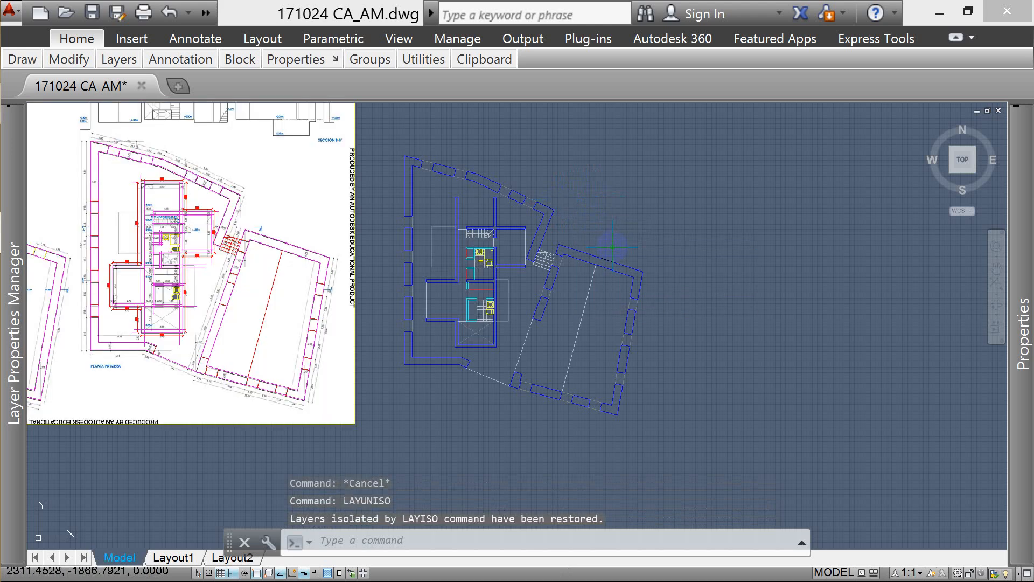
- Isolate the A-TABIQUES layer by picking the cyan partition above the first-floor bathroom, keeping the Off setting
scroll(475, 246, "up", 8)
type("LAYISO")
key("Return")
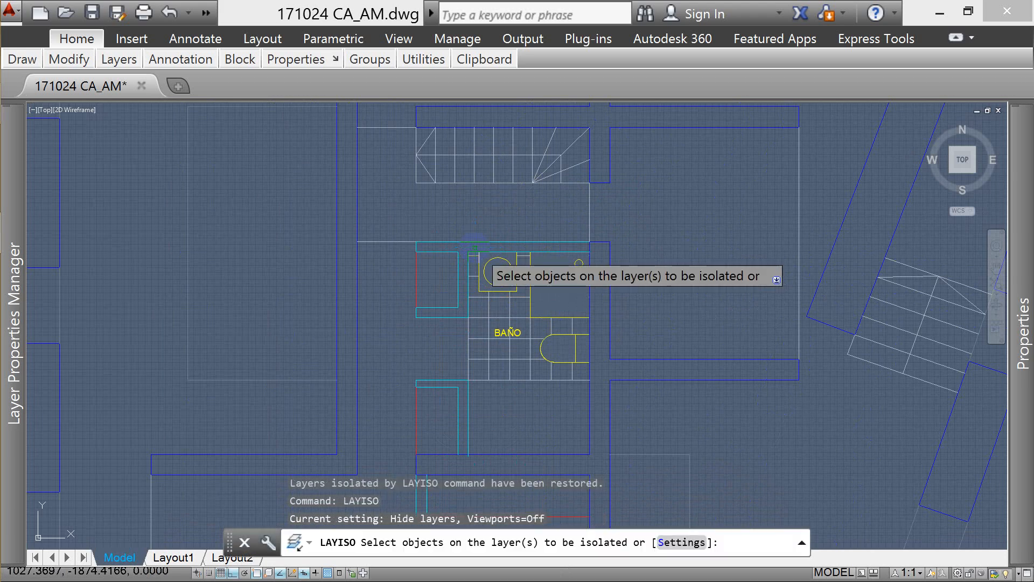
left_click(444, 251)
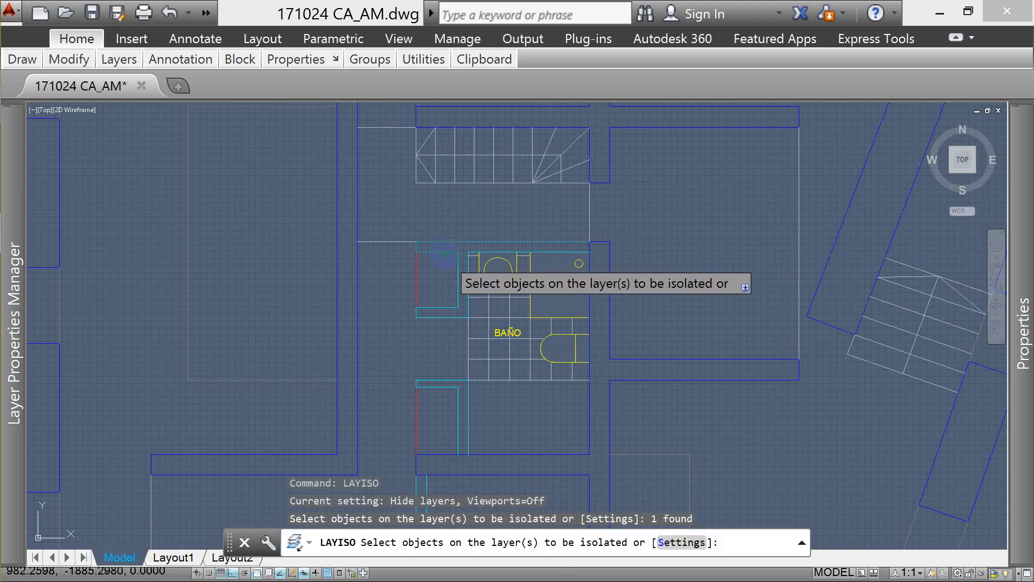
key("Return")
scroll(496, 273, "down", 5)
scroll(479, 218, "up", 4)
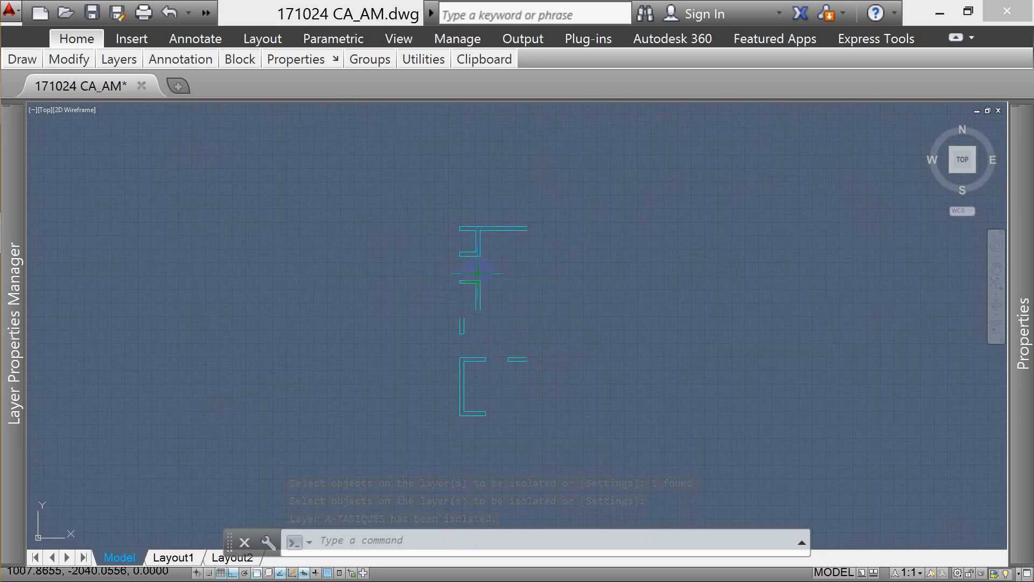
- Bring back all layers hidden by the partition isolation with LAYUNISO
type("LAYUNISO")
key("Return")
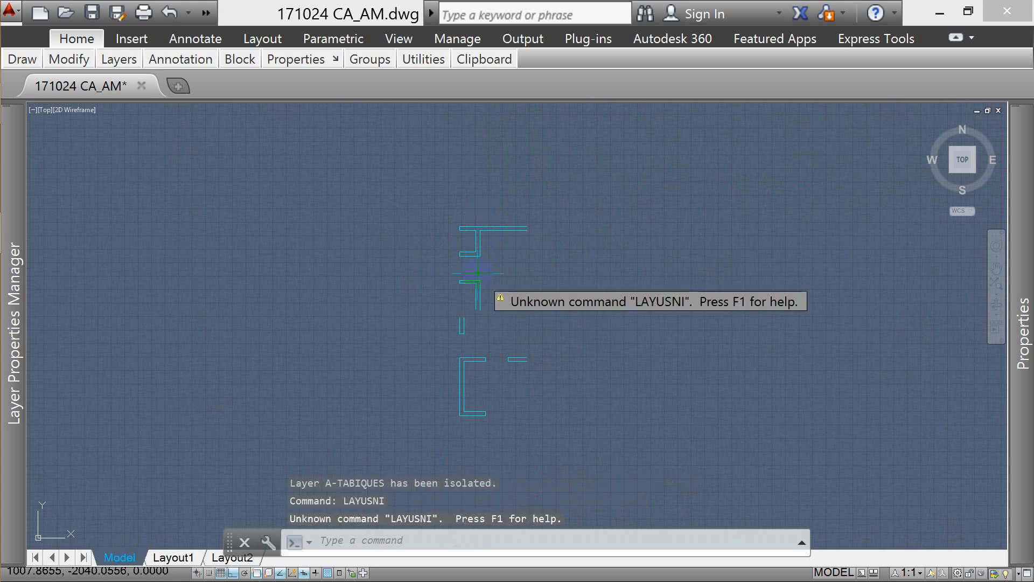
key("Escape")
key("Escape")
type("LAYUNISO")
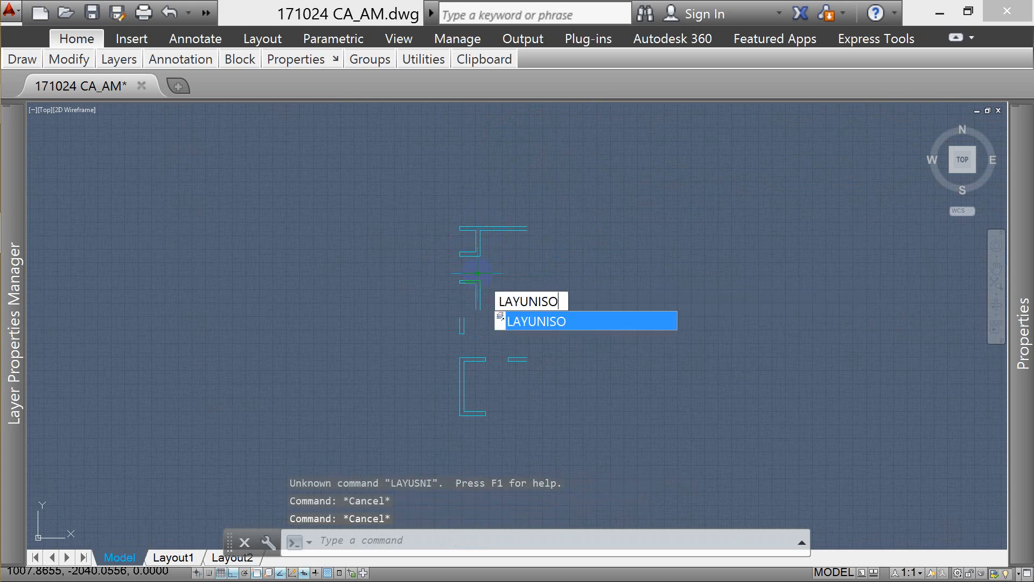
key("Return")
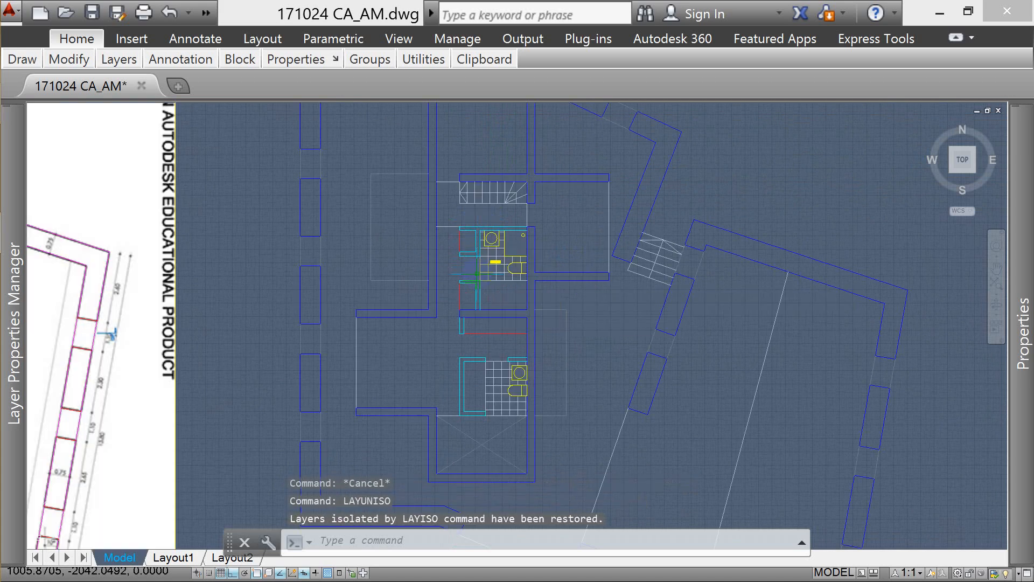
key("Escape")
- Move the whole first-floor plan straight down so it sits below the level of the reference image
scroll(479, 281, "down", 2)
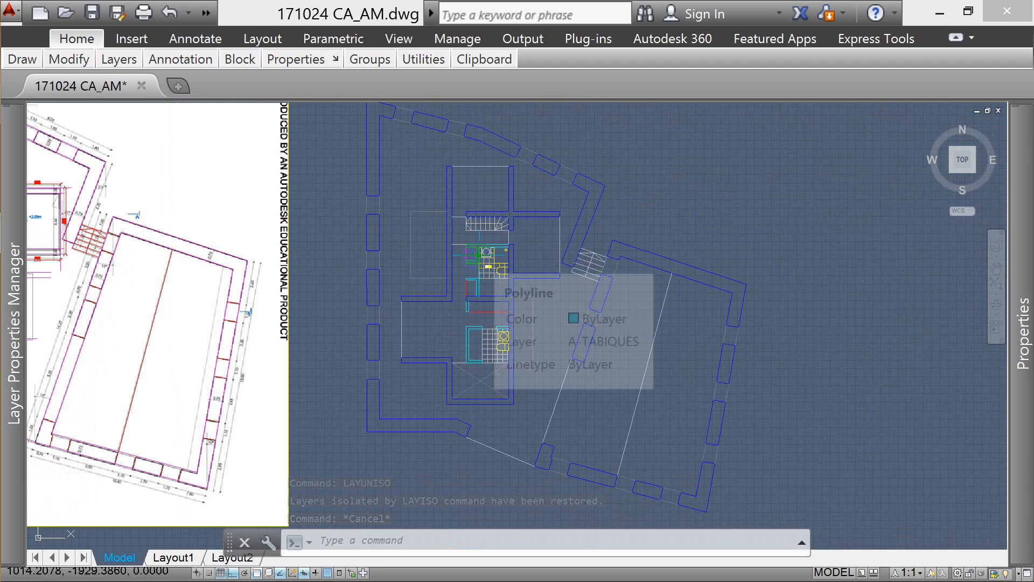
scroll(613, 209, "down", 5)
scroll(613, 209, "up", 3)
scroll(613, 209, "down", 2)
key("Escape")
key("Escape")
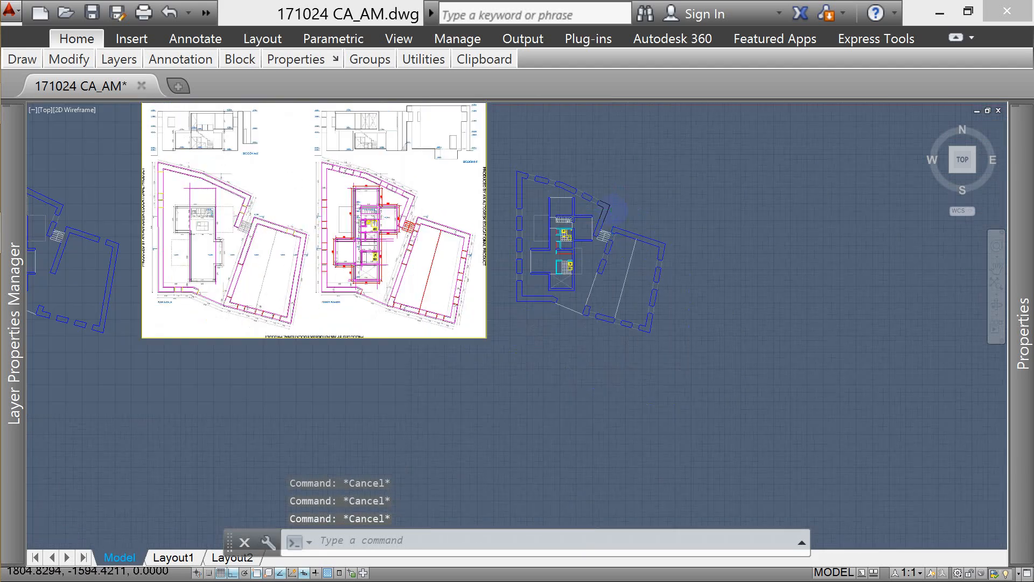
scroll(613, 209, "down", 2)
scroll(221, 207, "up", 6)
scroll(221, 208, "down", 6)
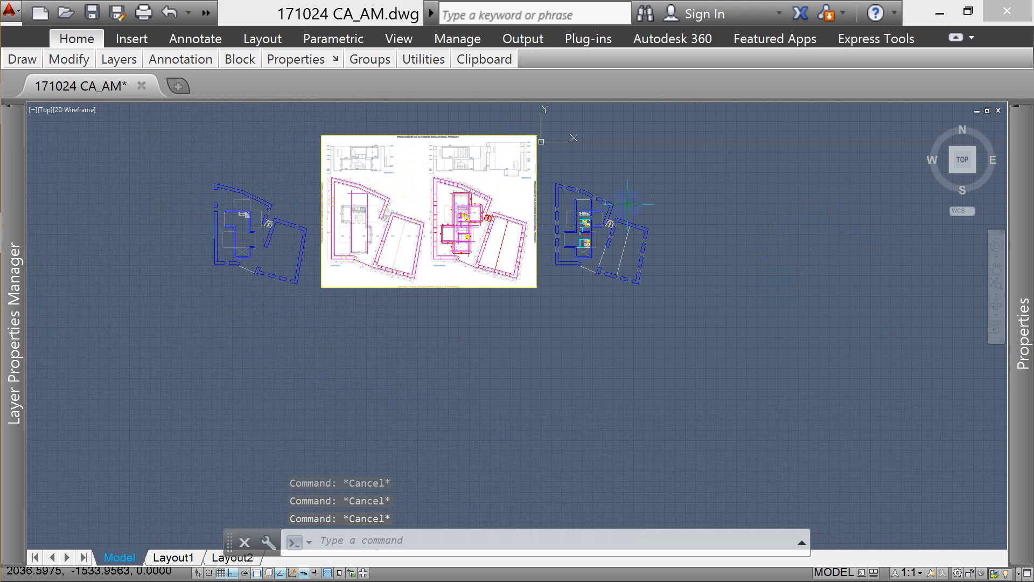
left_click(721, 154)
left_click(542, 302)
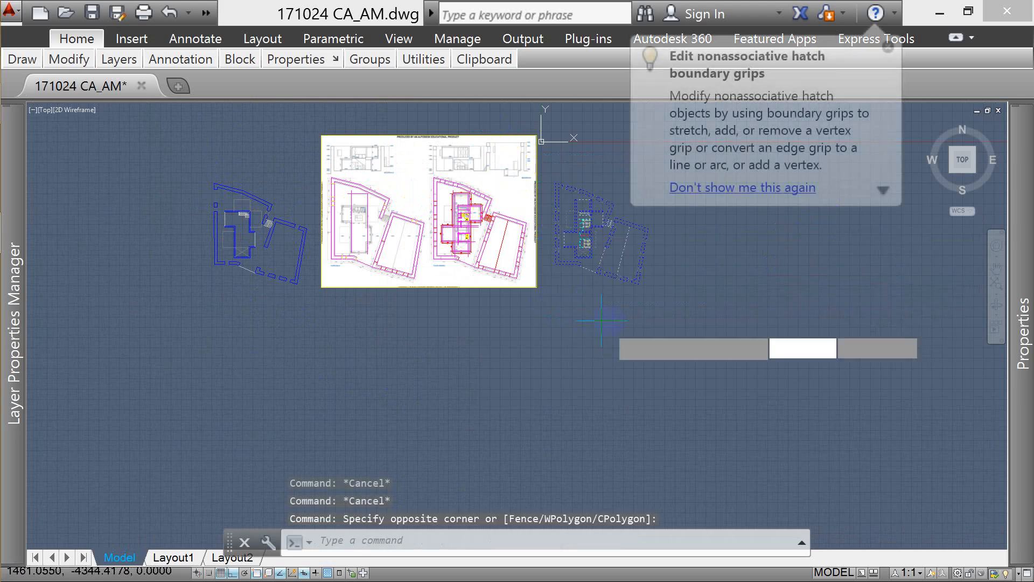
type("M")
key("Return")
left_click(637, 283)
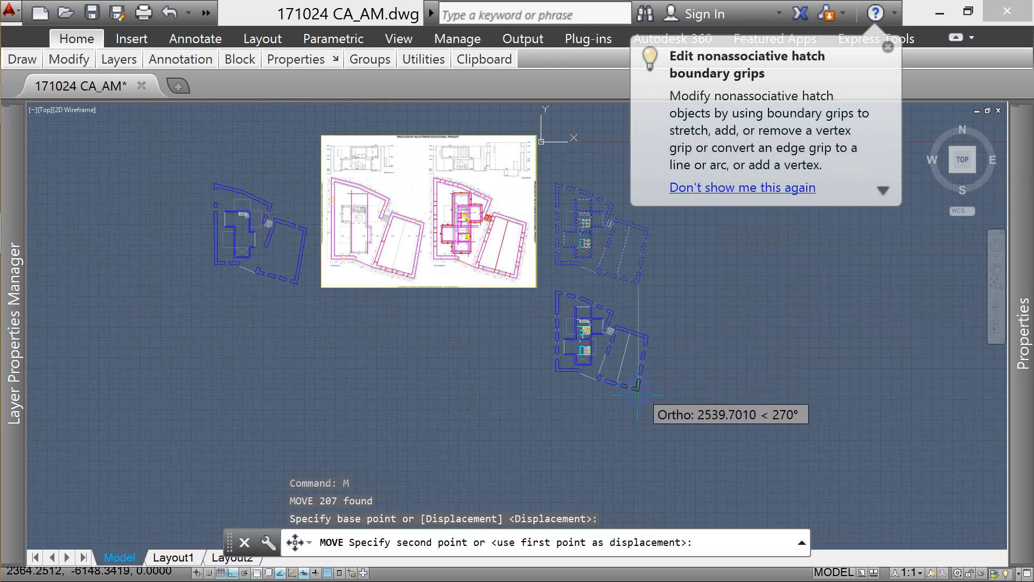
left_click(636, 449)
key("Escape")
- Move the whole ground-floor plan straight down to line up with the first-floor plan
left_click(315, 160)
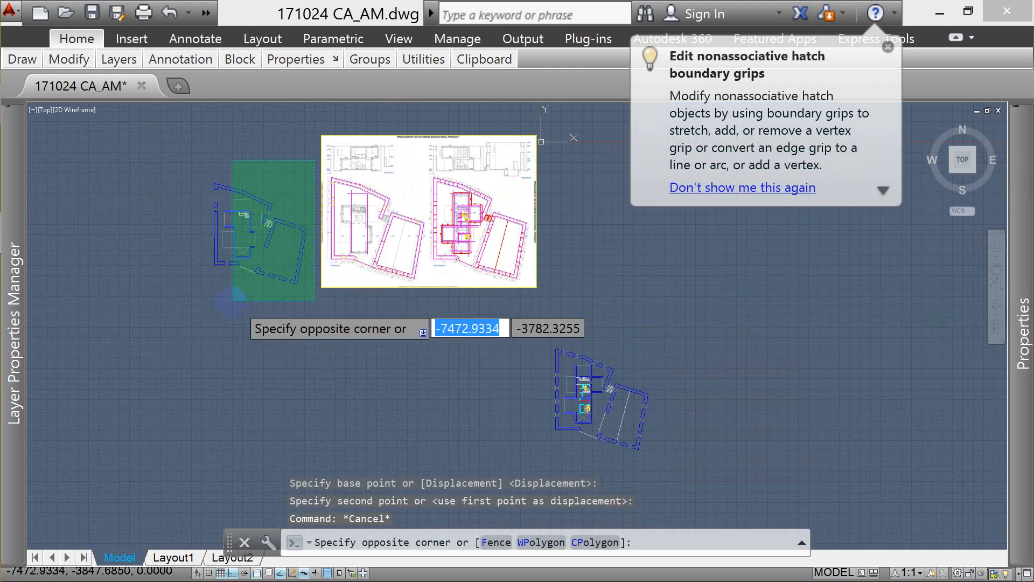
left_click(239, 291)
type("M")
key("Return")
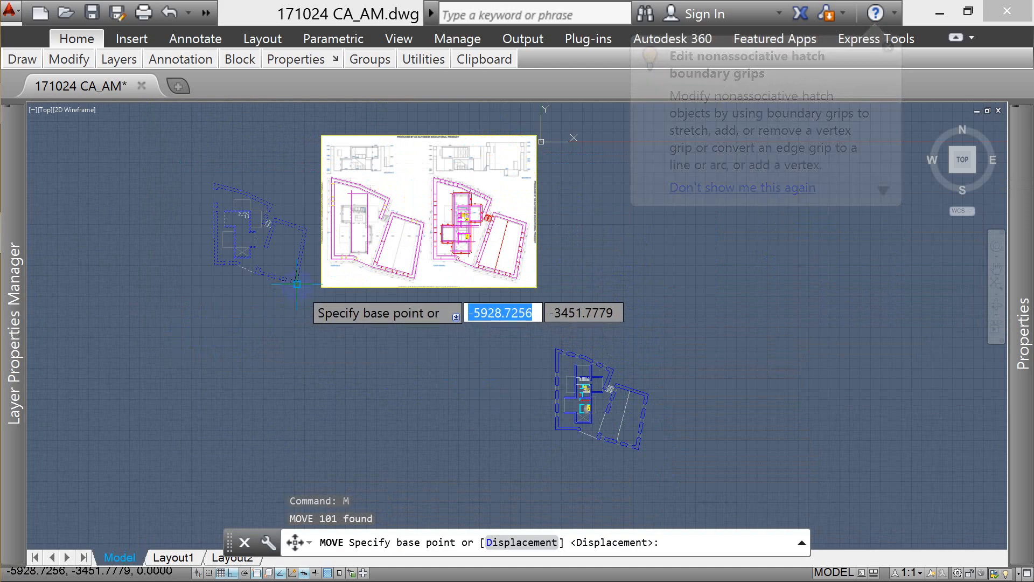
left_click(297, 283)
key("Escape")
key("Escape")
key("Escape")
scroll(506, 183, "down", 2)
scroll(506, 186, "down", 2)
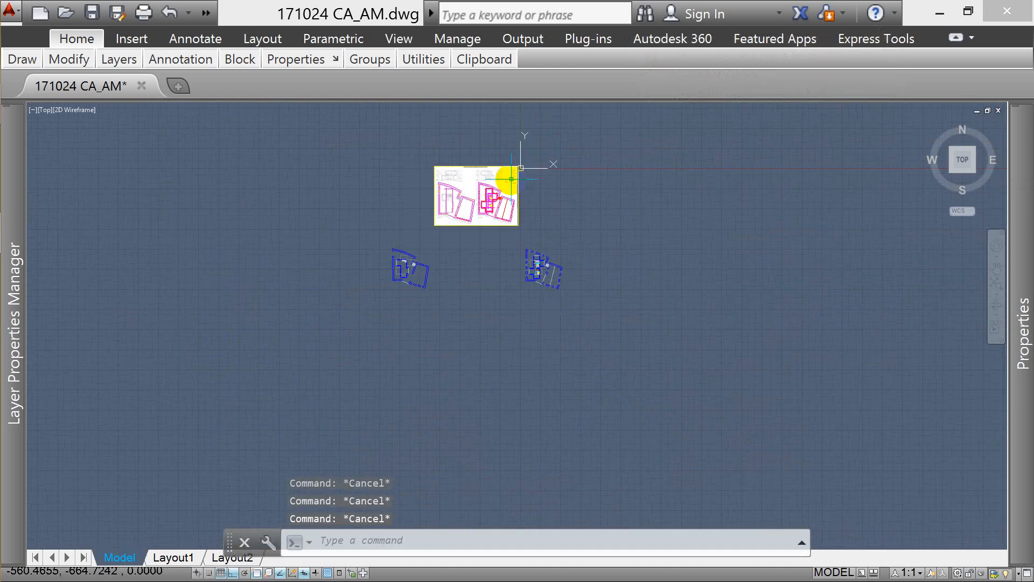
- Look at the drawing in Layout1 and return to model space
scroll(453, 277, "up", 2)
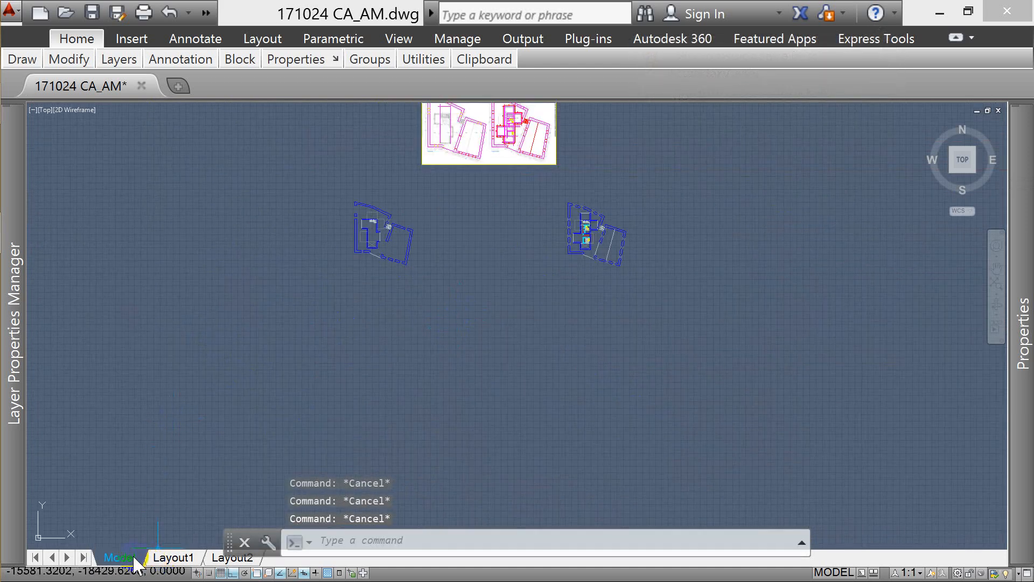
type("z")
key("Return")
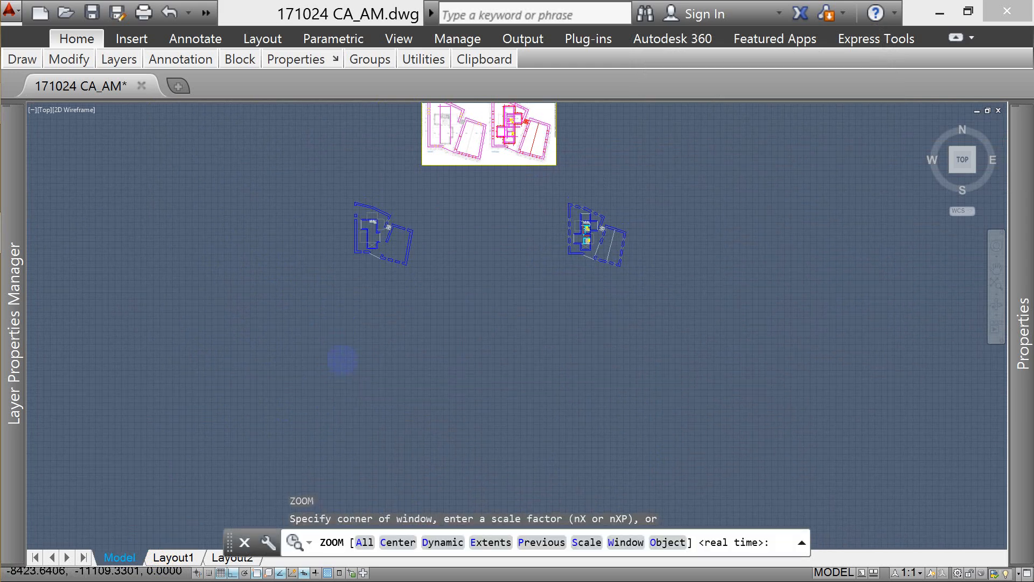
scroll(342, 359, "up", 3)
type("e")
key("Return")
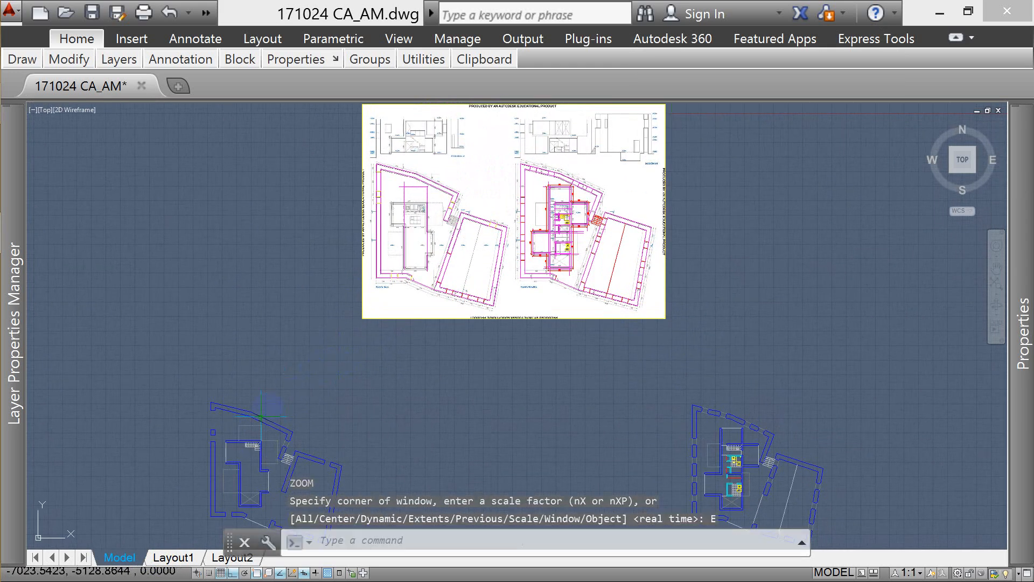
mouse_move(171, 563)
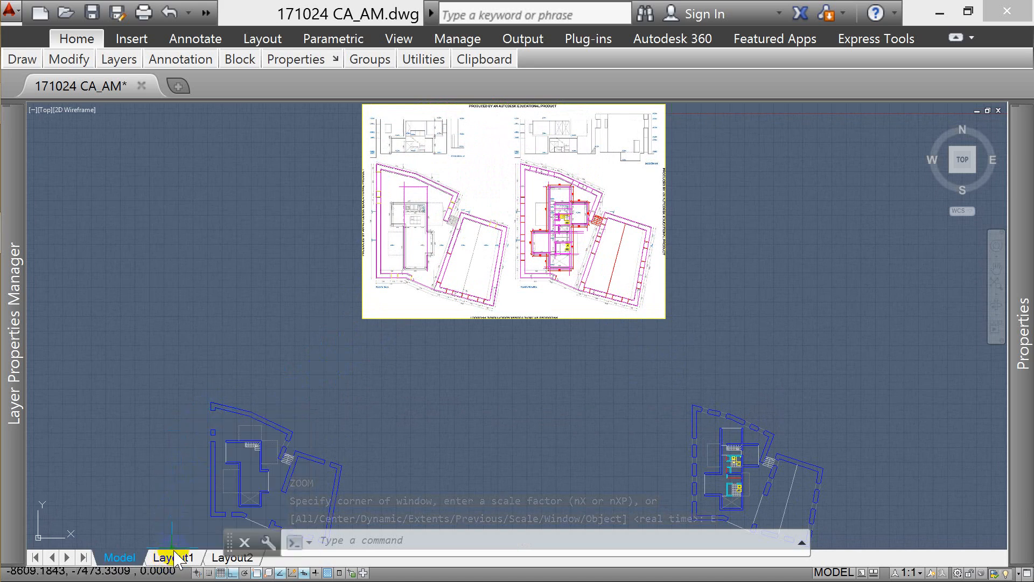
left_click(172, 557)
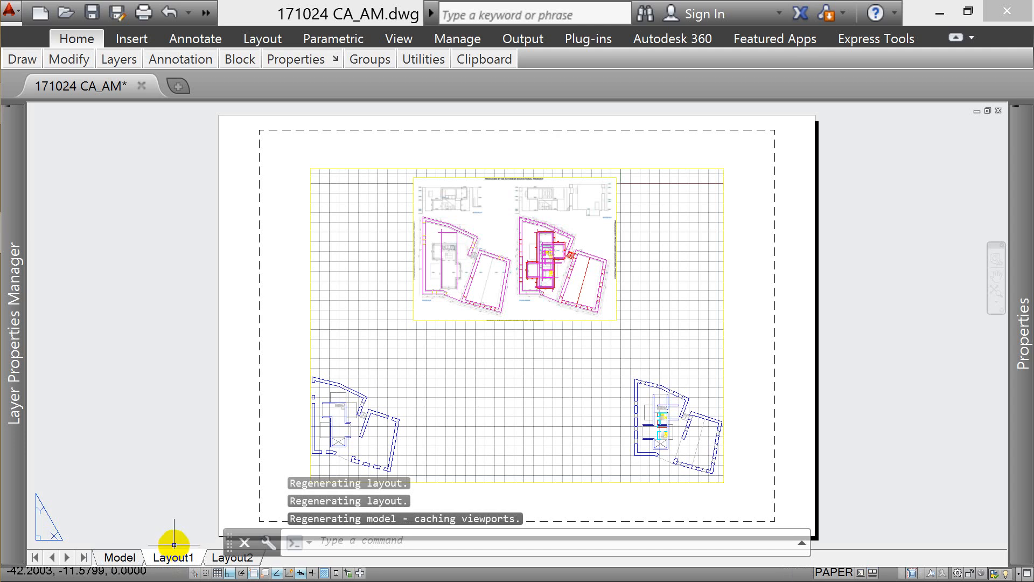
left_click(128, 558)
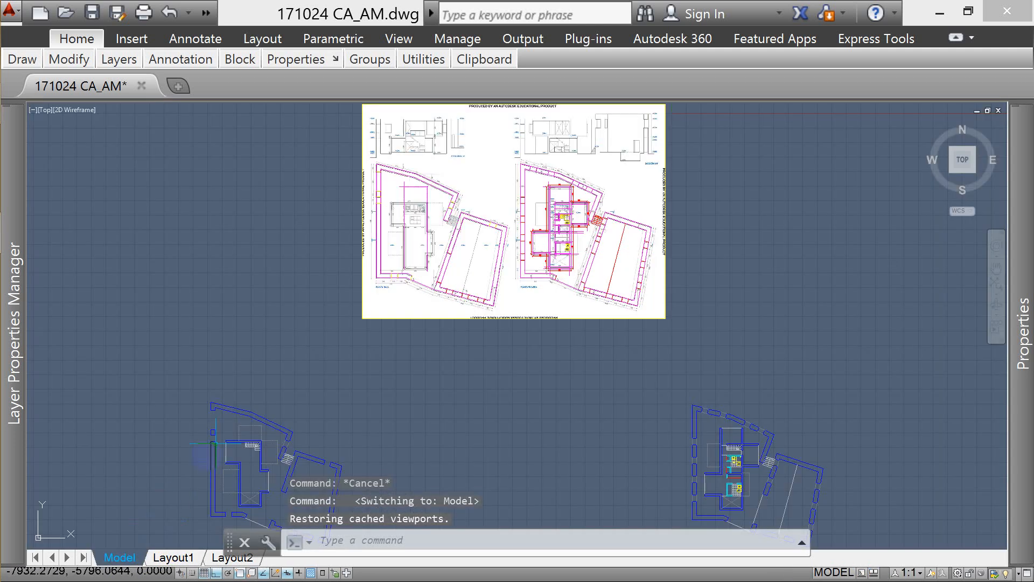
- Review the length, angle and insertion-scale settings in the Drawing Units dialog, and close it without editing
mouse_move(235, 409)
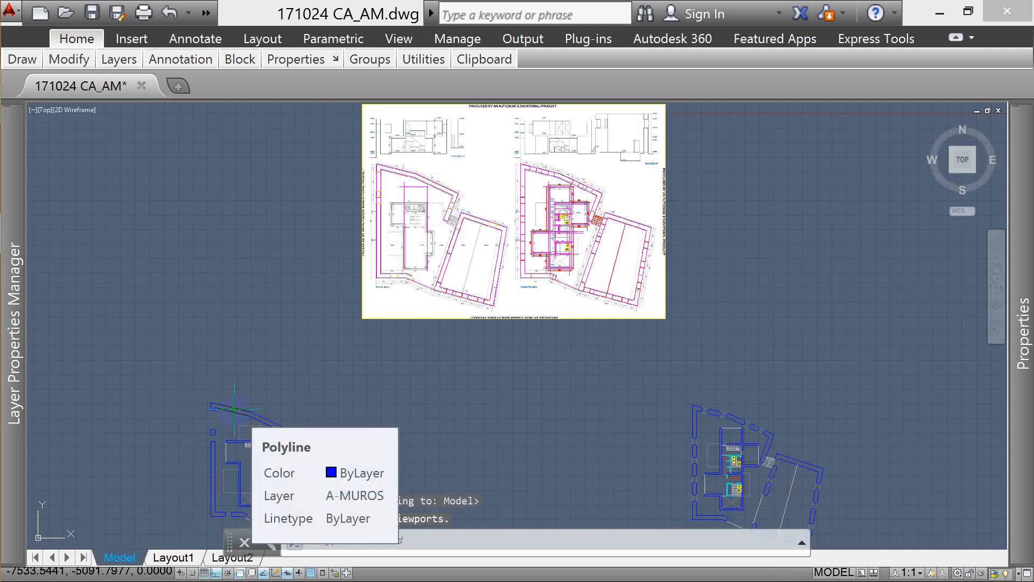
type("UN")
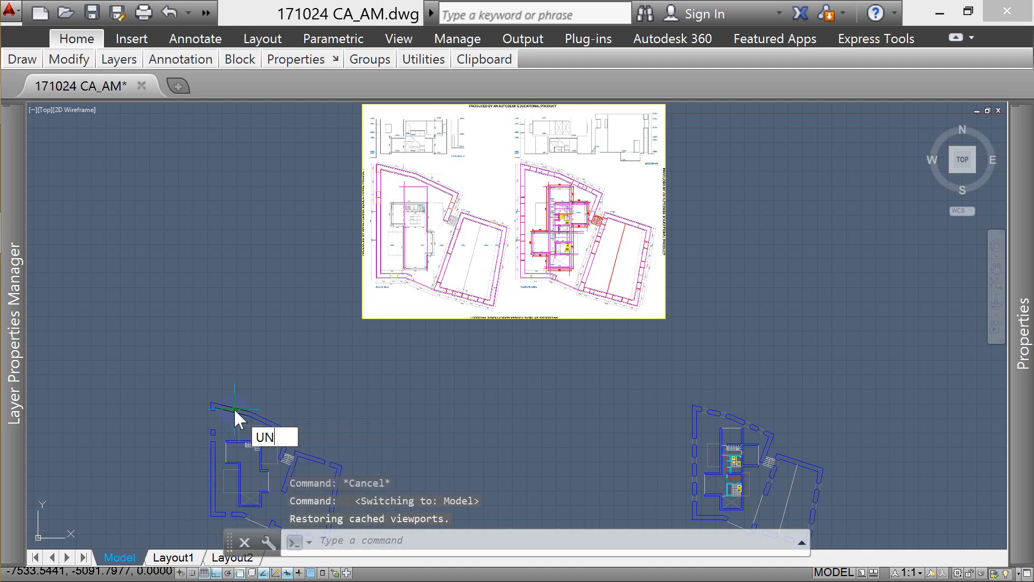
key("Return")
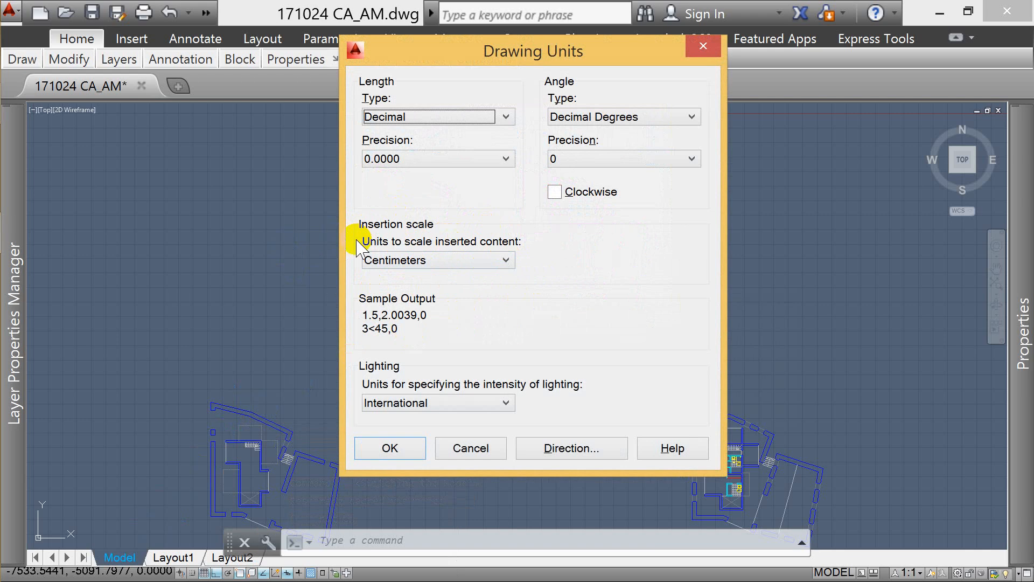
left_click(474, 450)
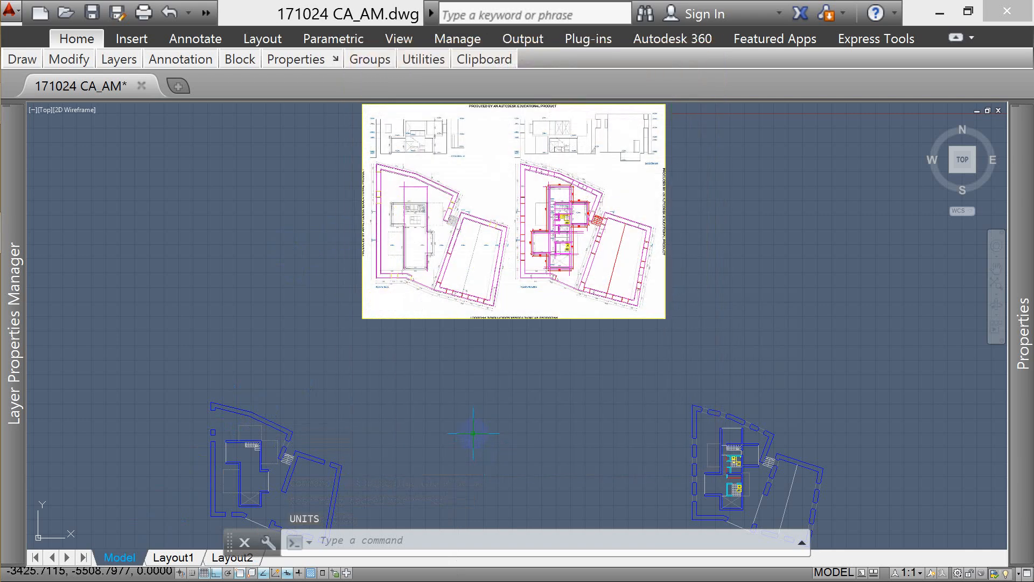
- Modify Layout1's page setup to plot transparency and use portrait orientation
left_click(173, 557)
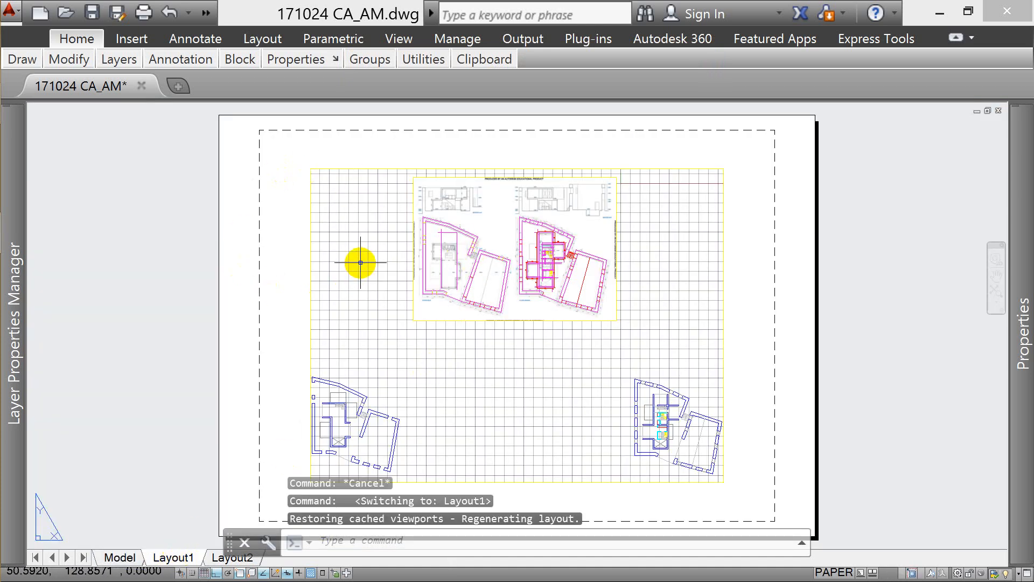
right_click(172, 557)
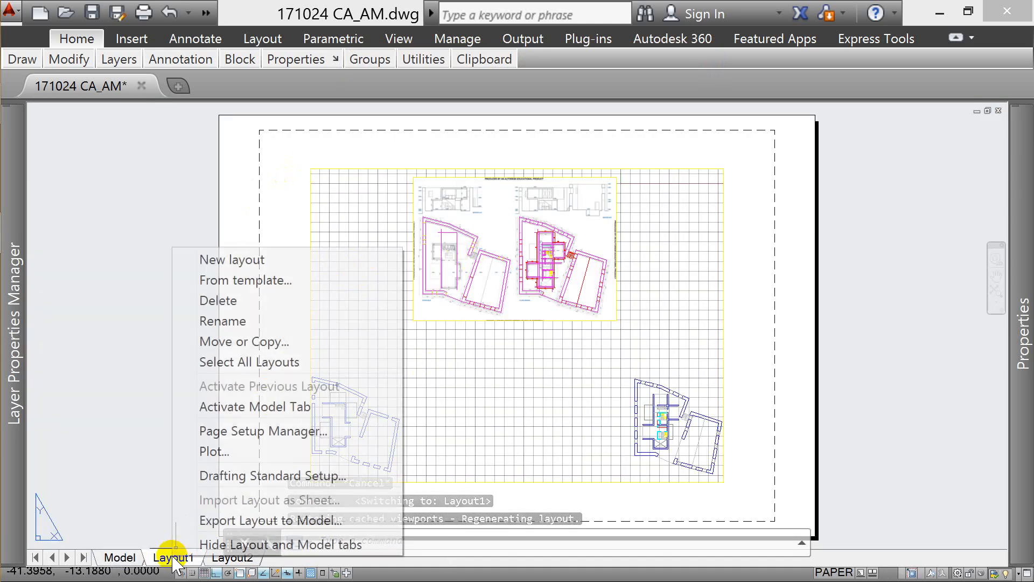
left_click(253, 431)
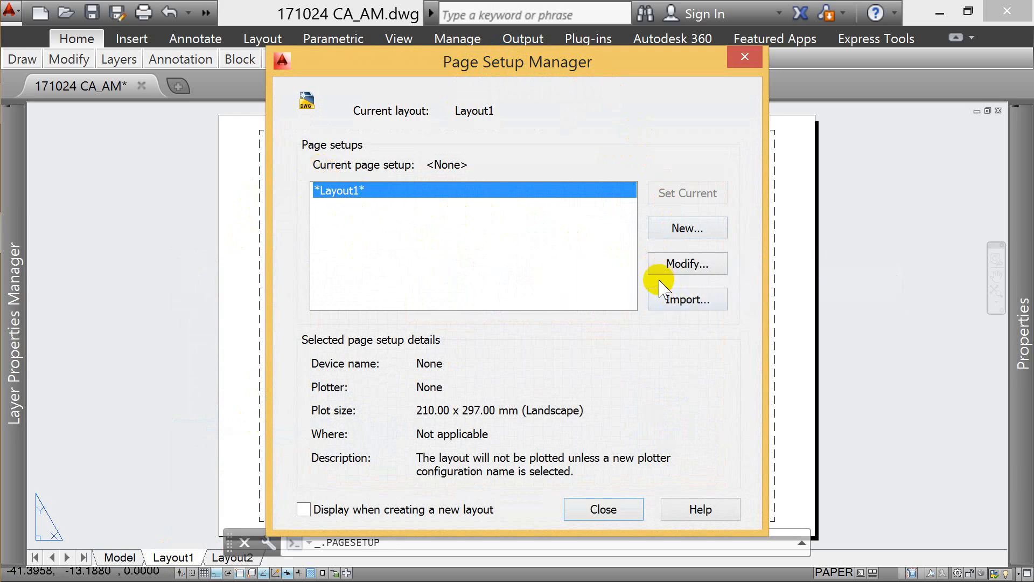
left_click(682, 262)
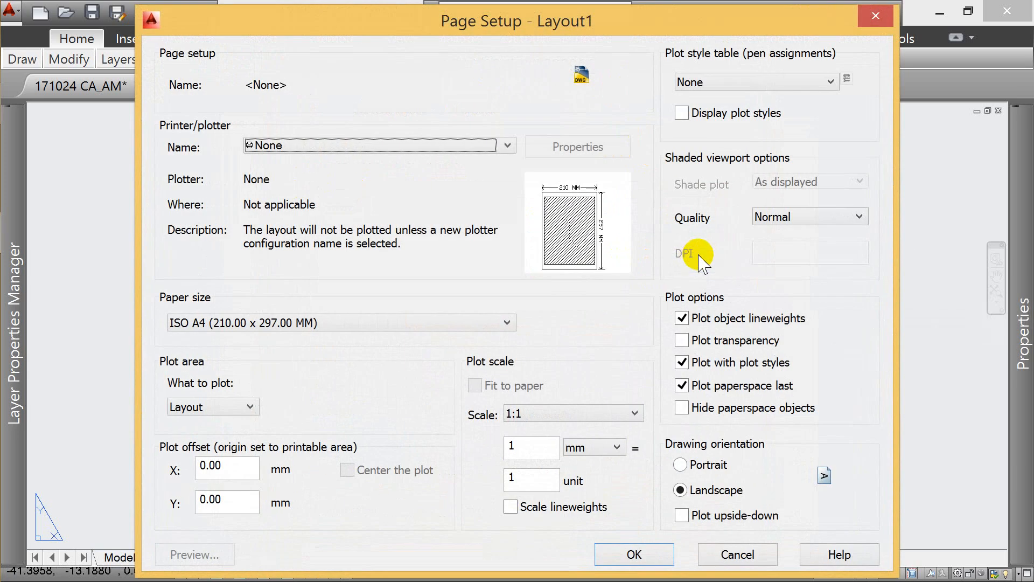
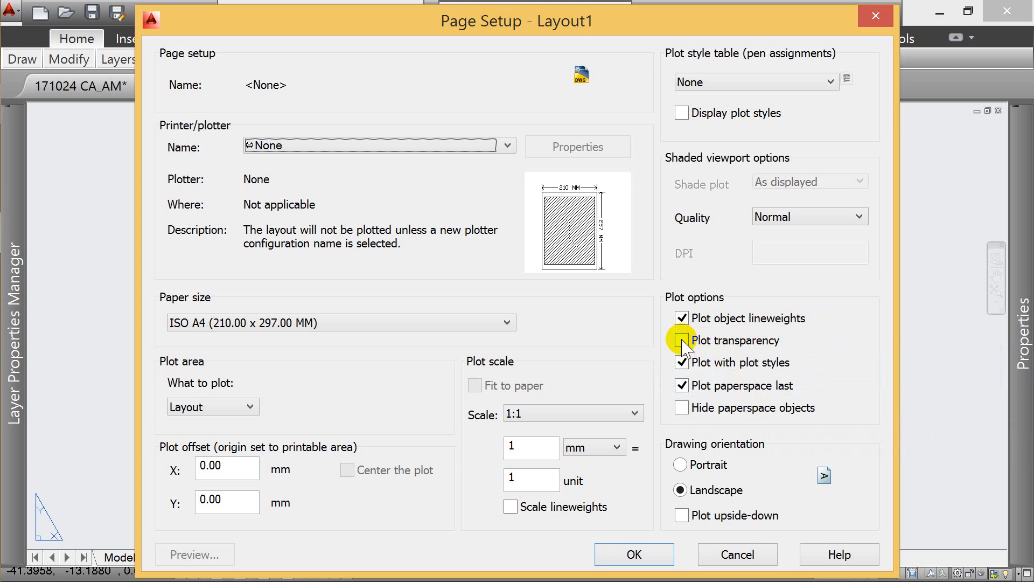
left_click(682, 340)
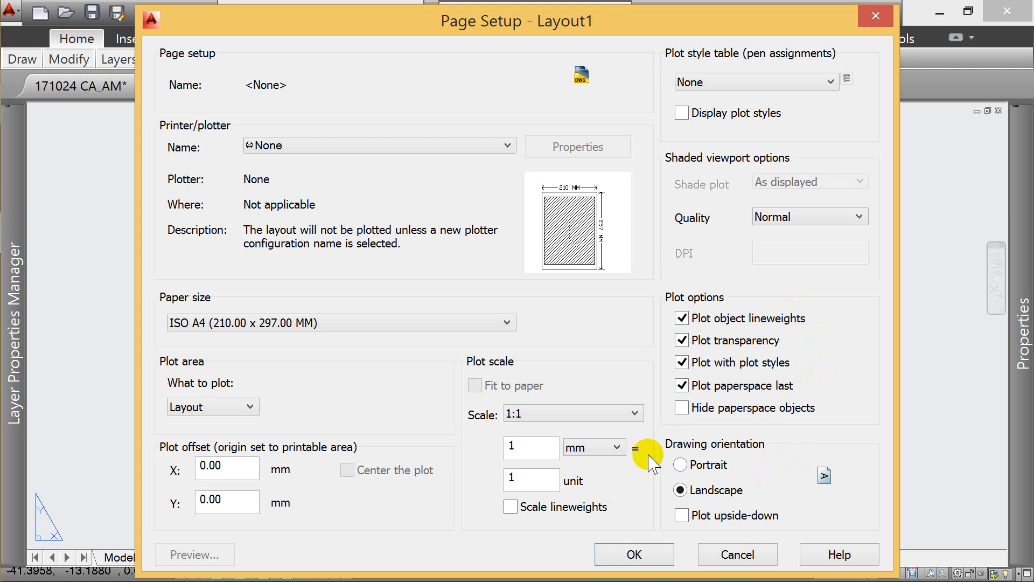
left_click(681, 464)
- Set the page setup's plotter to DWG To PDF.pc3 and the paper size to ISO A1 (594.00 x 841.00 MM)
left_click(431, 149)
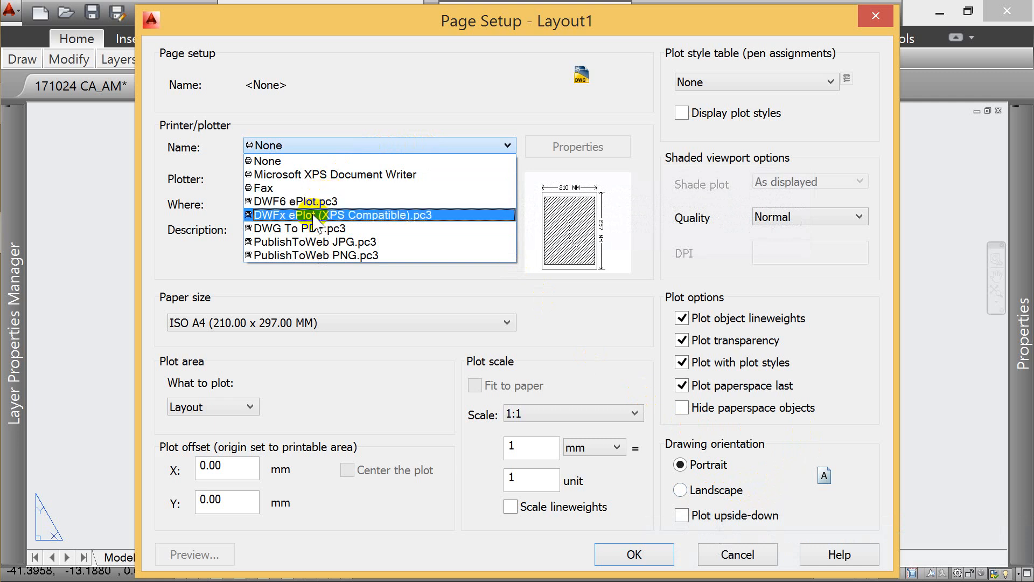
left_click(312, 228)
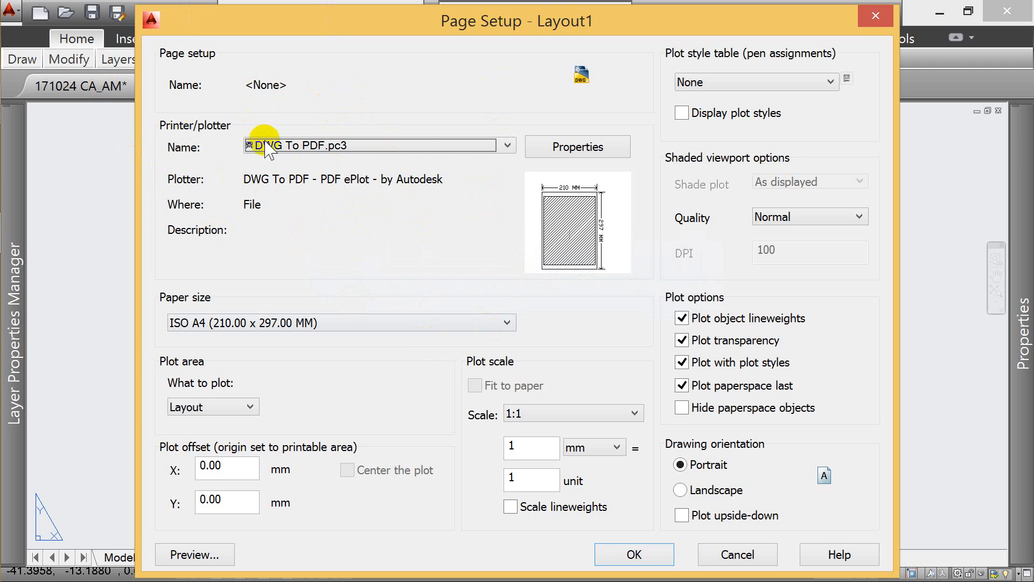
left_click(358, 329)
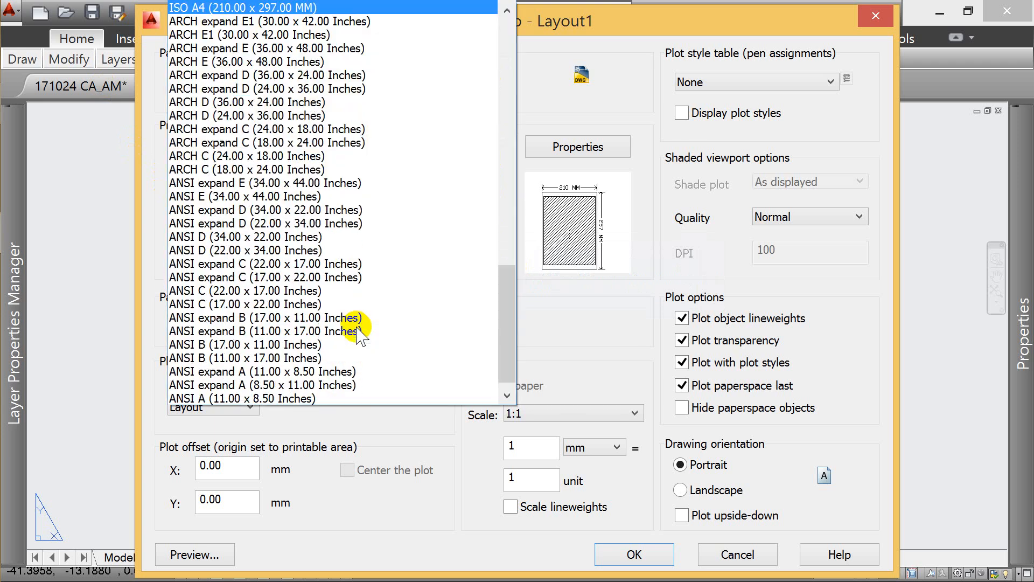
scroll(351, 333, "down", 1)
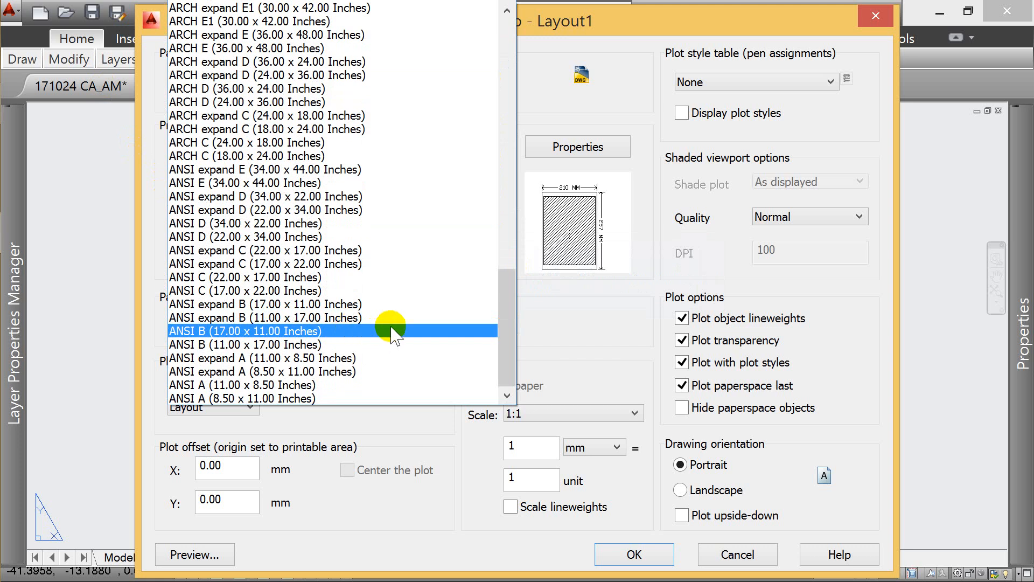
left_click(509, 317)
left_click_drag(509, 317, 514, 227)
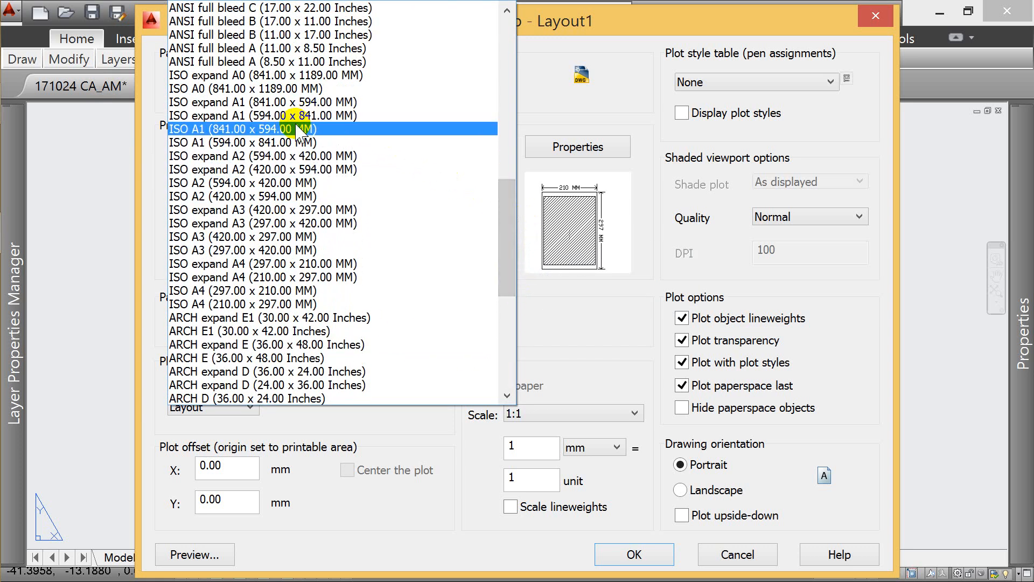
left_click(291, 129)
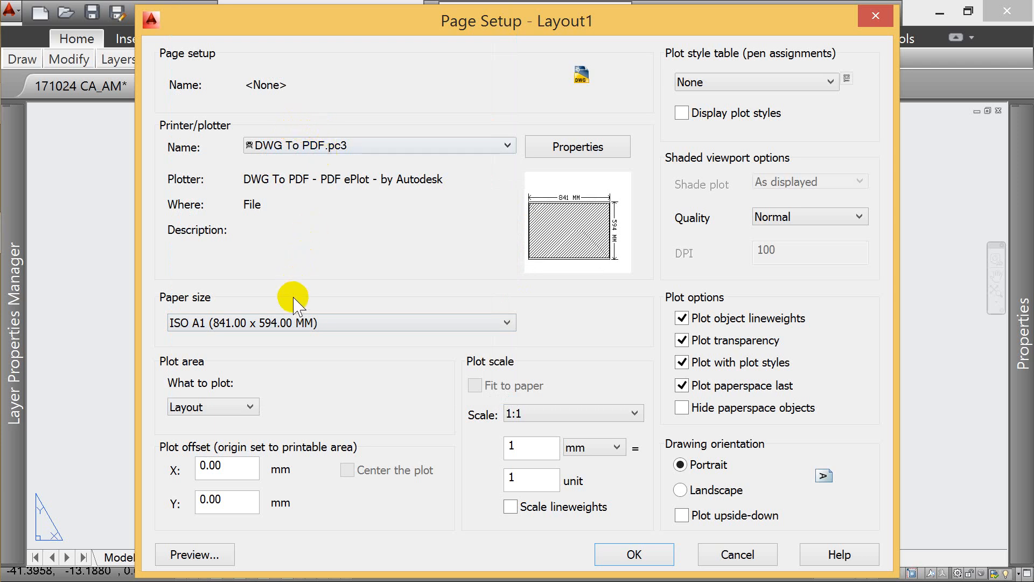
left_click(296, 322)
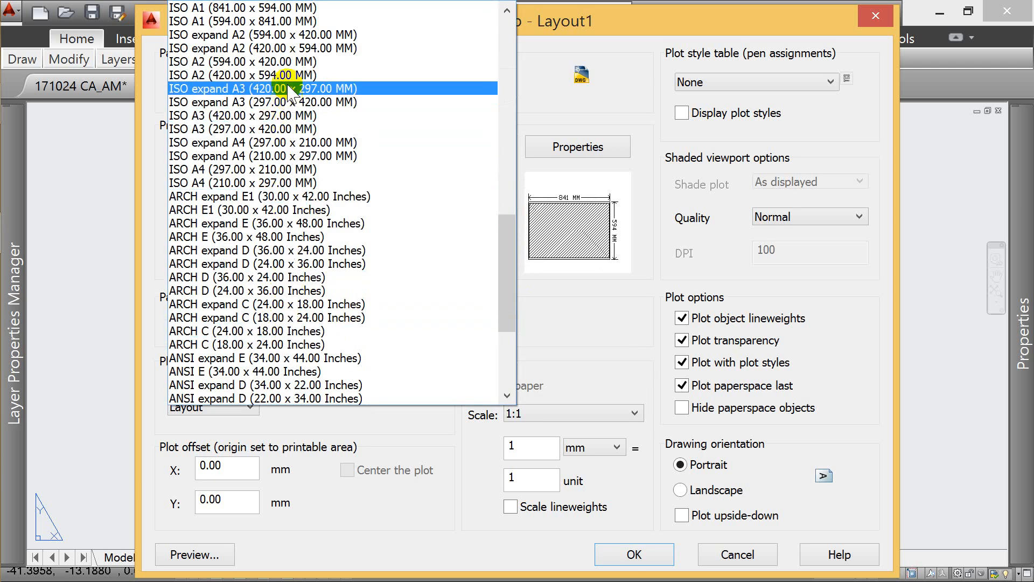
left_click(272, 21)
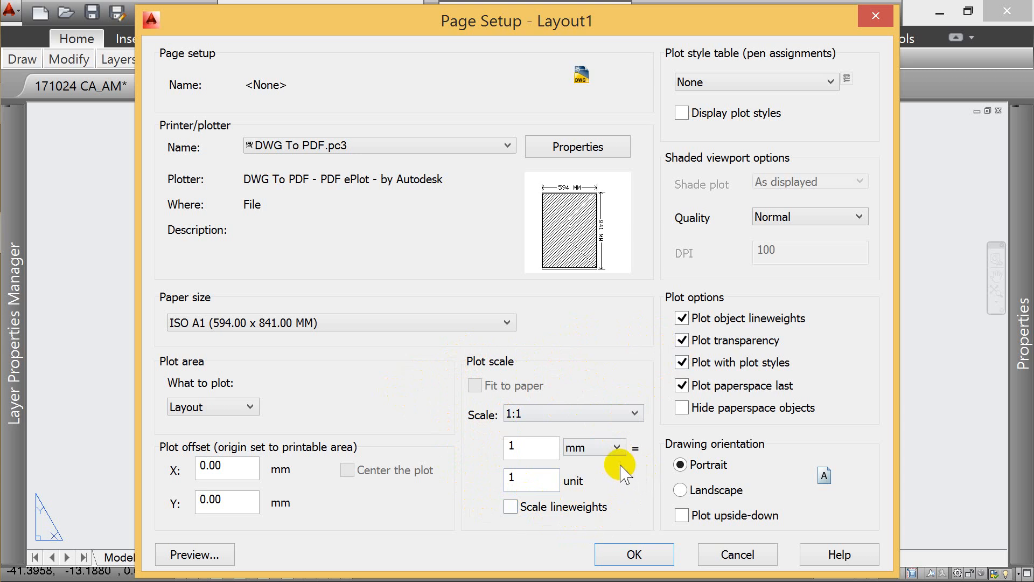
- Set the plot scale to 10 mm = 1 unit, then accept Layout1's page setup and close the manager
left_click(540, 447)
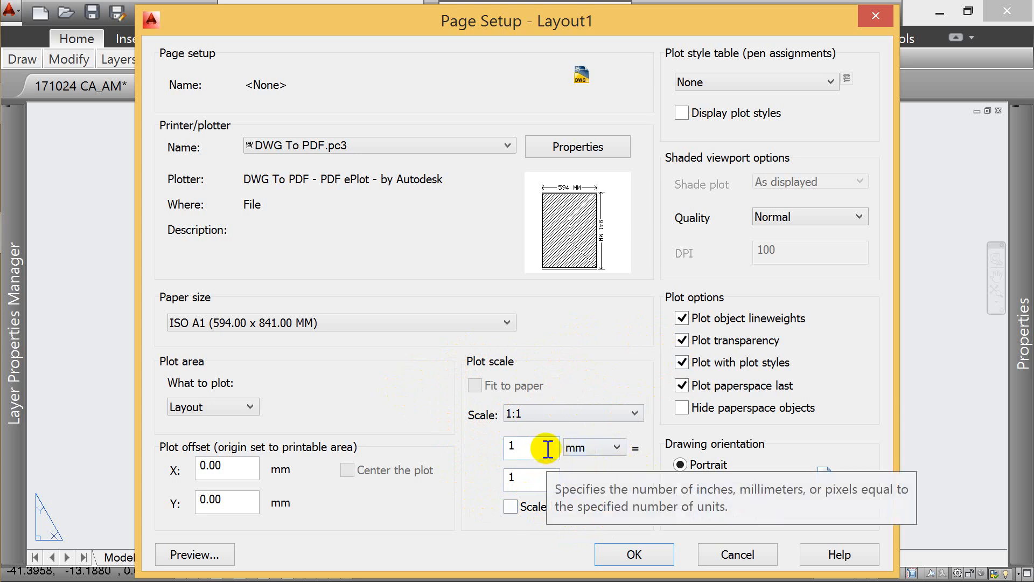
type("0")
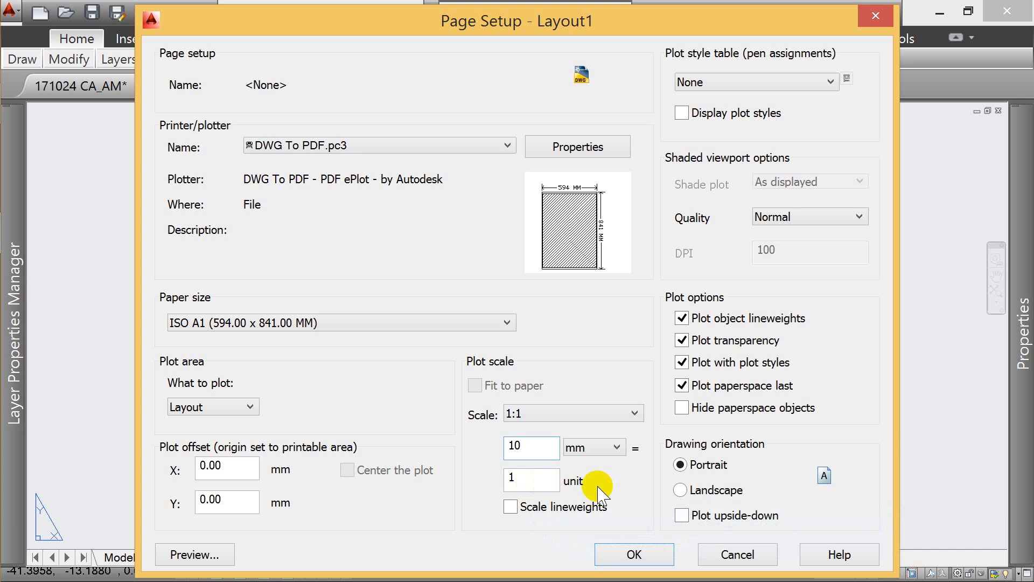
left_click(628, 555)
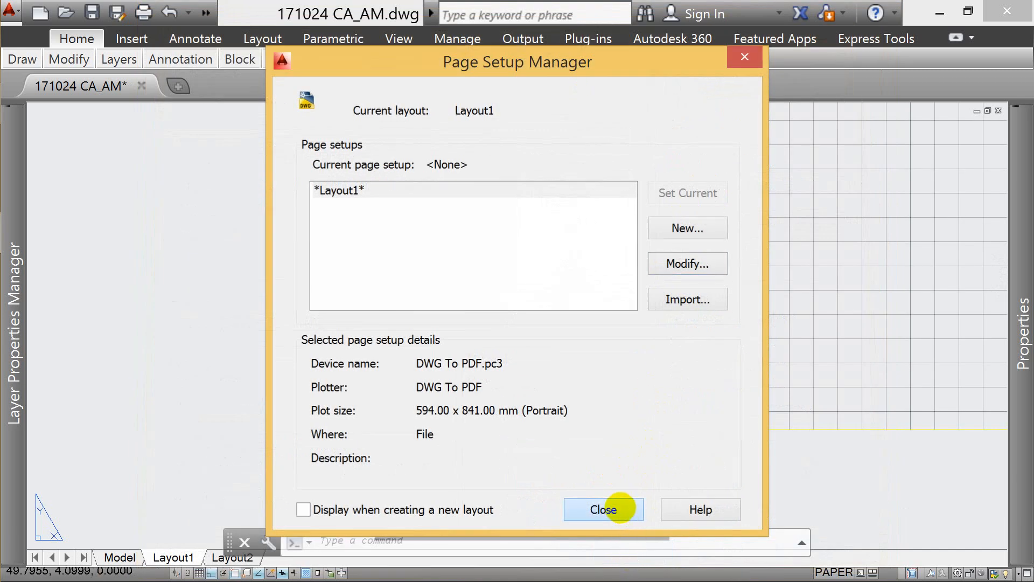
left_click(622, 506)
- Stretch the corners of the Layout1 viewport so its frame fits the upper part of the A1 sheet
scroll(515, 275, "down", 3)
scroll(543, 339, "down", 3)
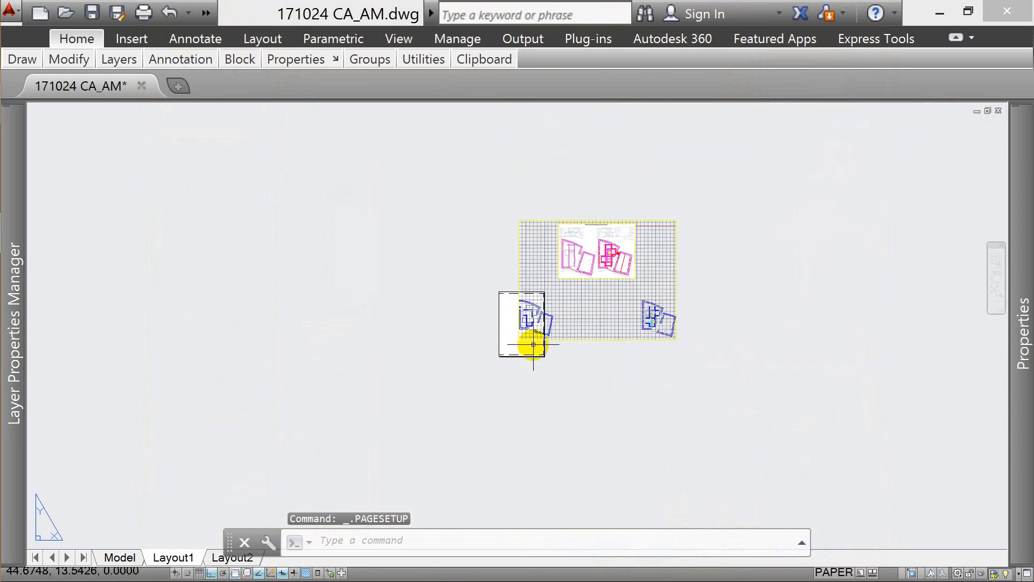
left_click(545, 339)
left_click(675, 221)
left_click(543, 293)
left_click(519, 221)
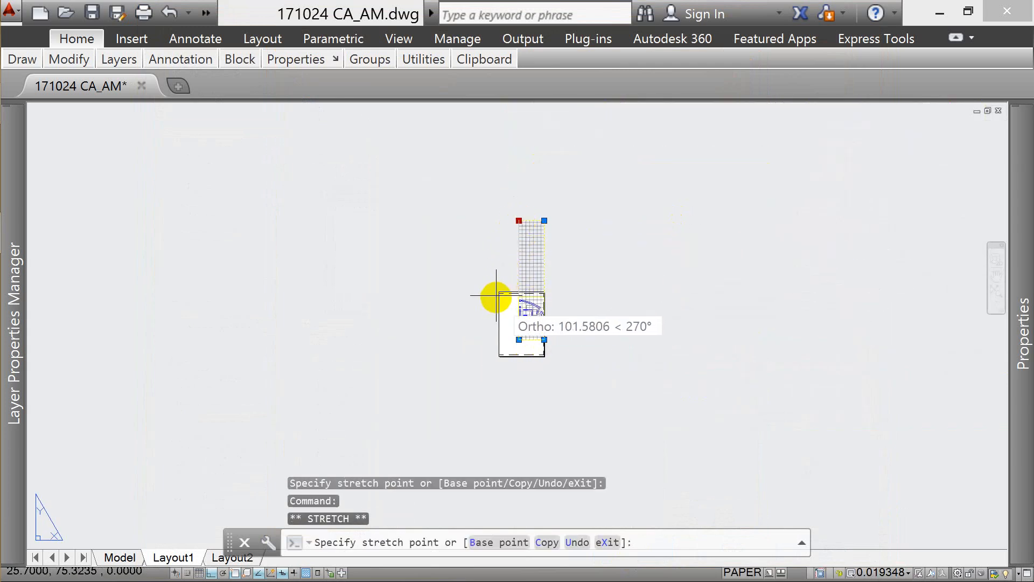
left_click(492, 296)
scroll(509, 326, "up", 5)
left_click(512, 344)
left_click(473, 329)
- Activate the viewport's model space and zoom it to the drawing's extents
scroll(557, 383, "up", 2)
double_click(520, 315)
type("z")
key("Return")
type("e")
key("Return")
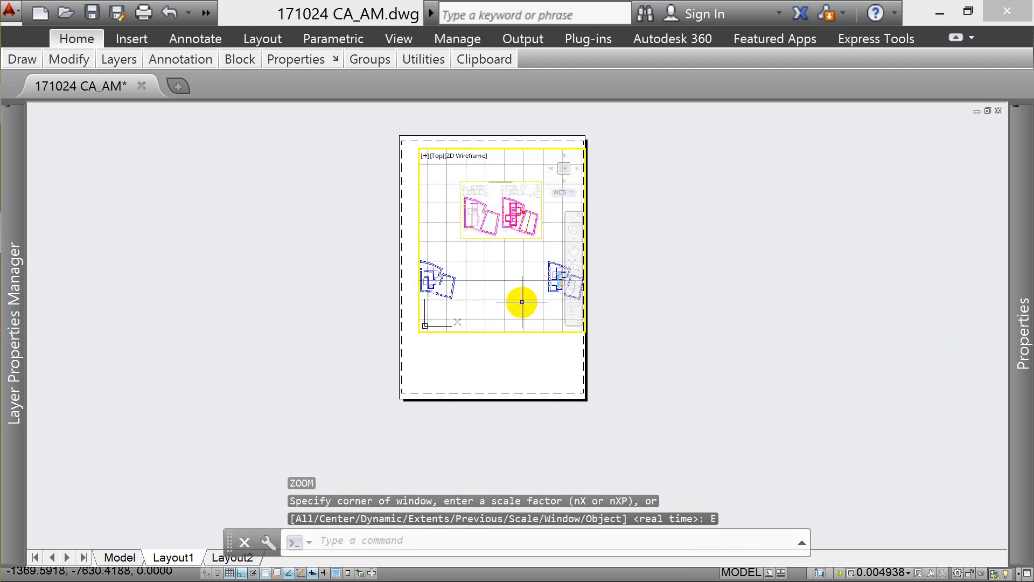
- Bring the ground-floor plan into view inside the viewport and set the viewport scale to 1:100
scroll(547, 272, "up", 6)
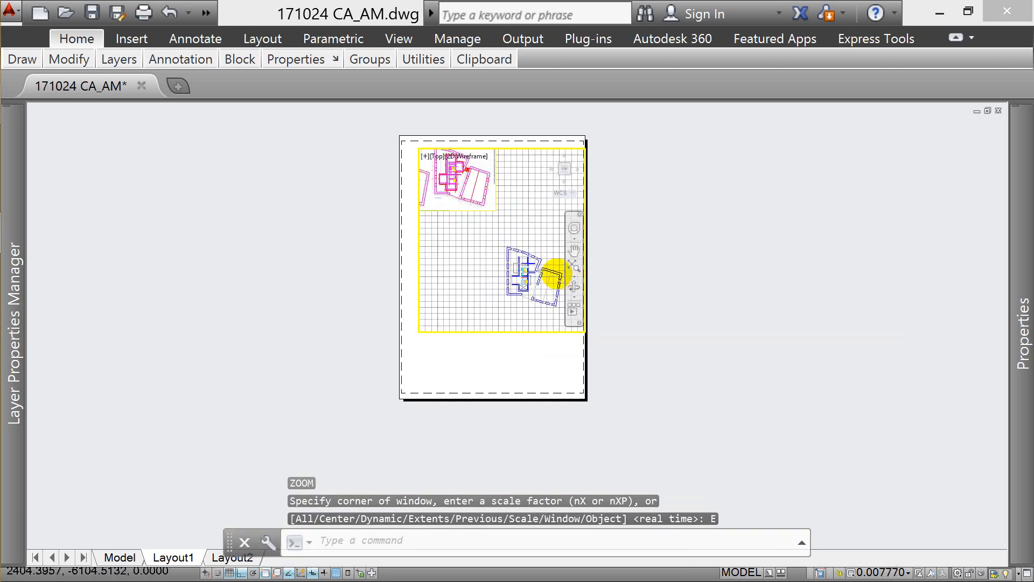
scroll(554, 268, "down", 4)
scroll(450, 269, "down", 4)
scroll(450, 270, "up", 6)
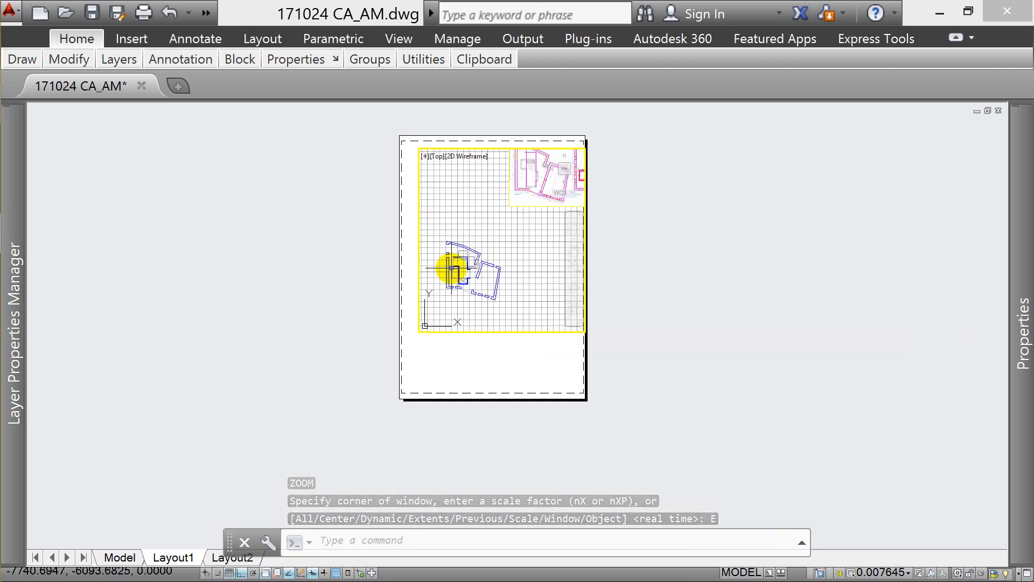
left_click(906, 574)
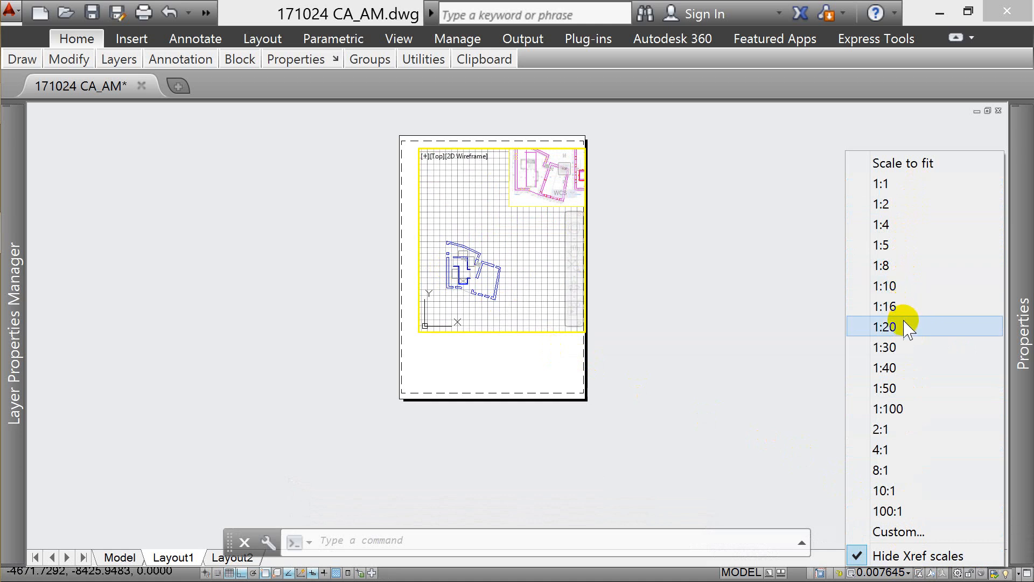
left_click(897, 408)
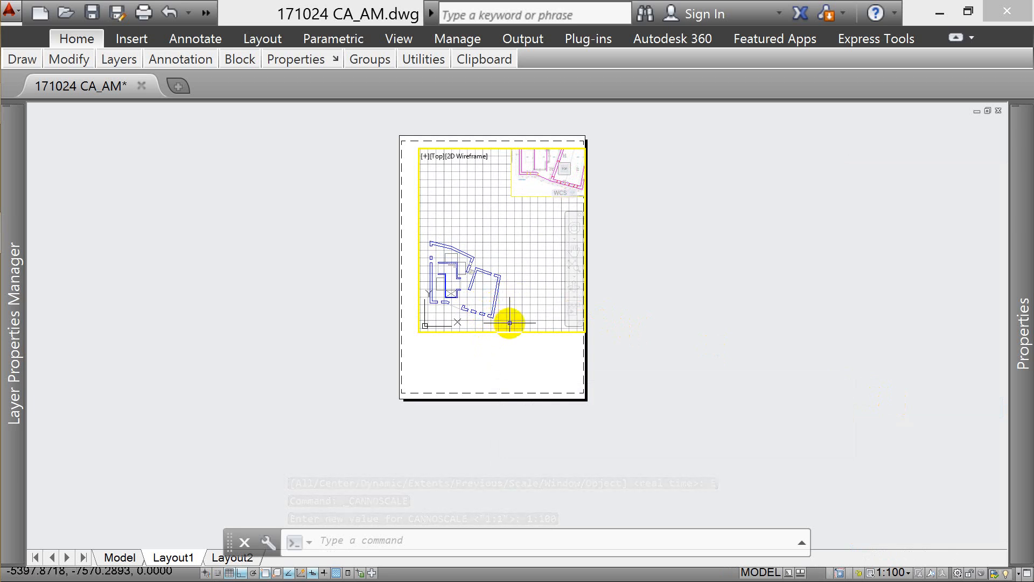
- Set the viewport scale to 1:50, pan the whole ground-floor plan into the frame and return to paper space
left_click(896, 572)
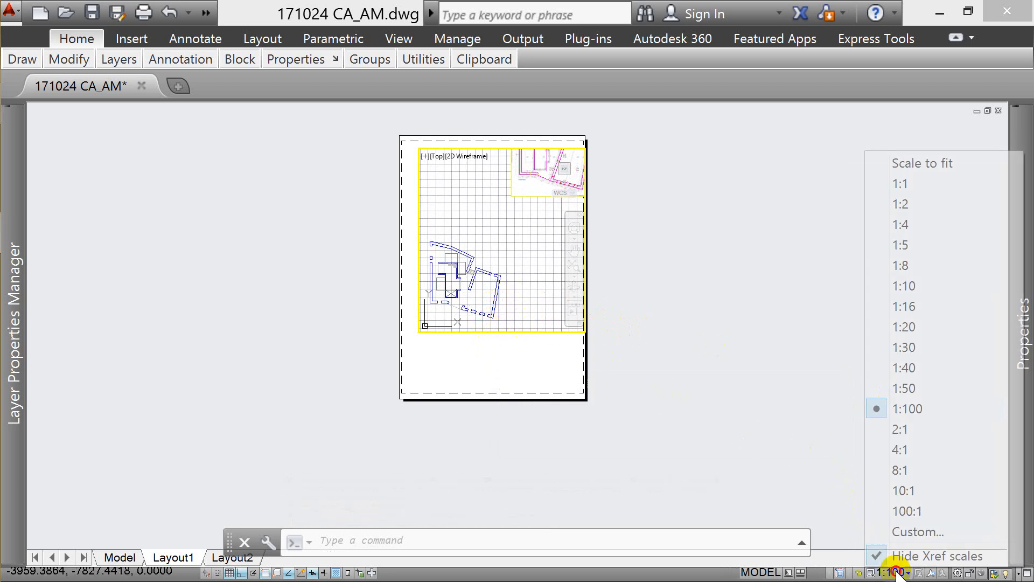
left_click(915, 389)
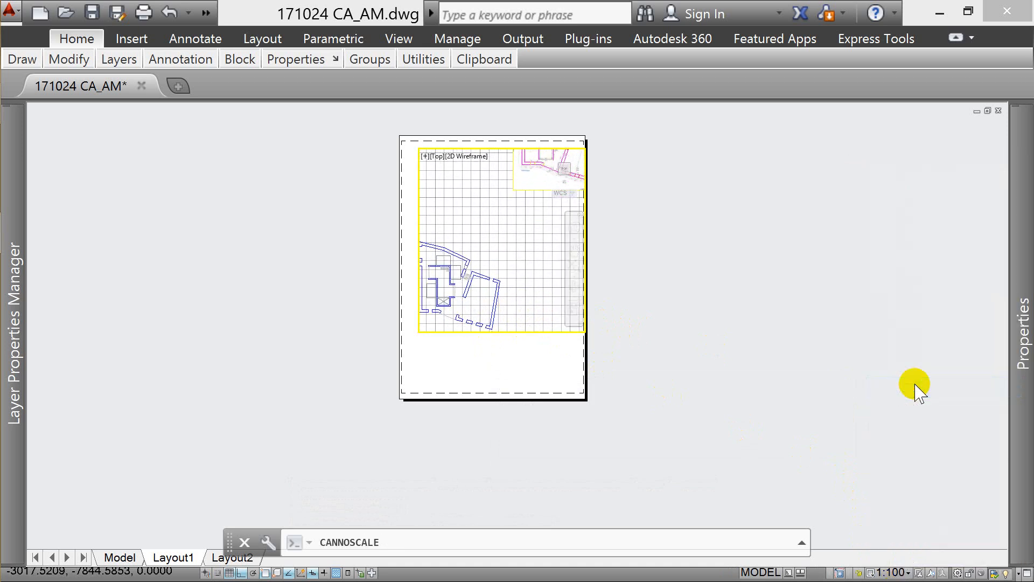
middle_click_drag(445, 277, 481, 271)
mouse_move(480, 271)
left_mouse_down()
mouse_move(536, 212)
mouse_move(531, 199)
left_mouse_up()
key("Escape")
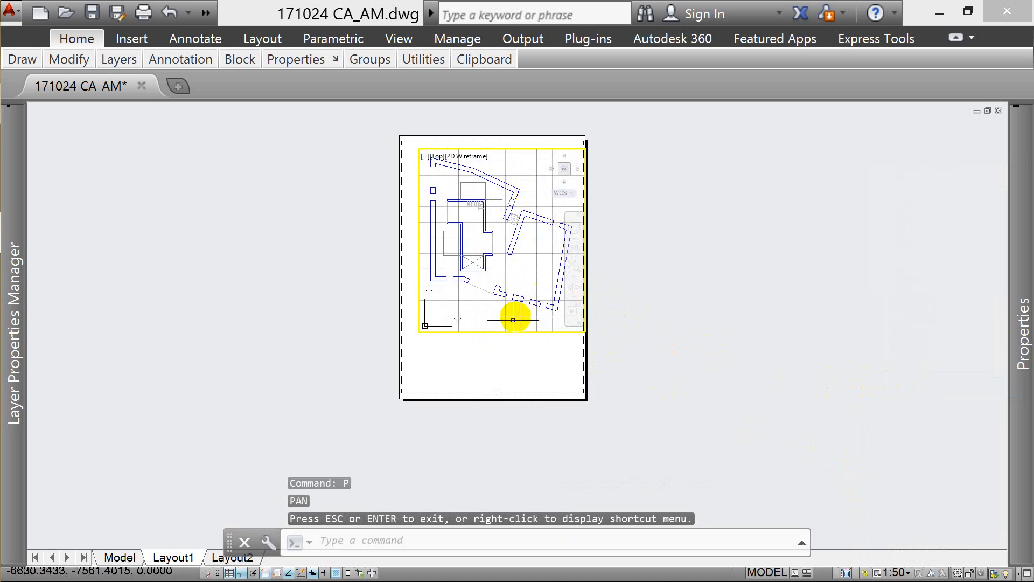
left_click(509, 355)
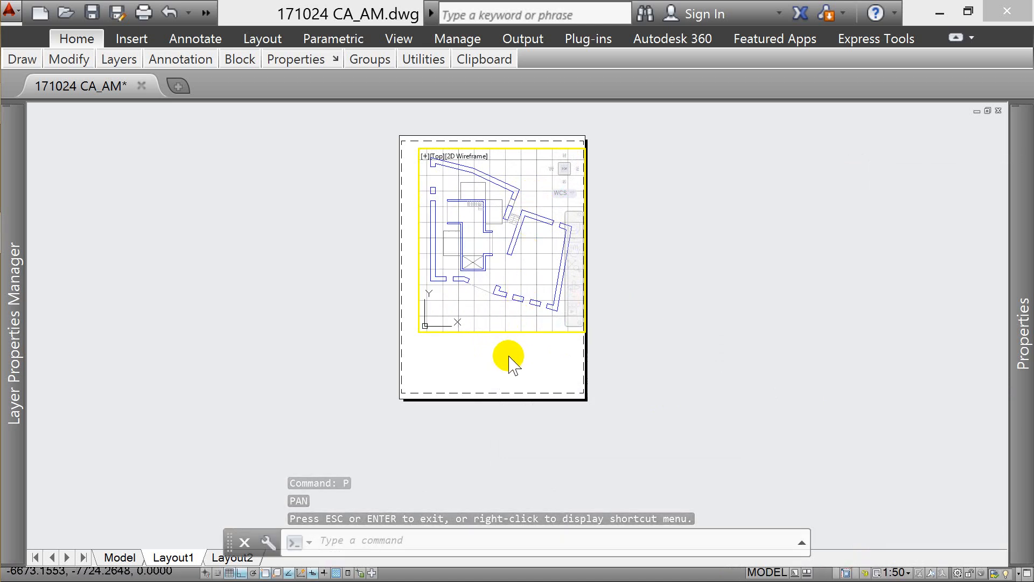
double_click(508, 356)
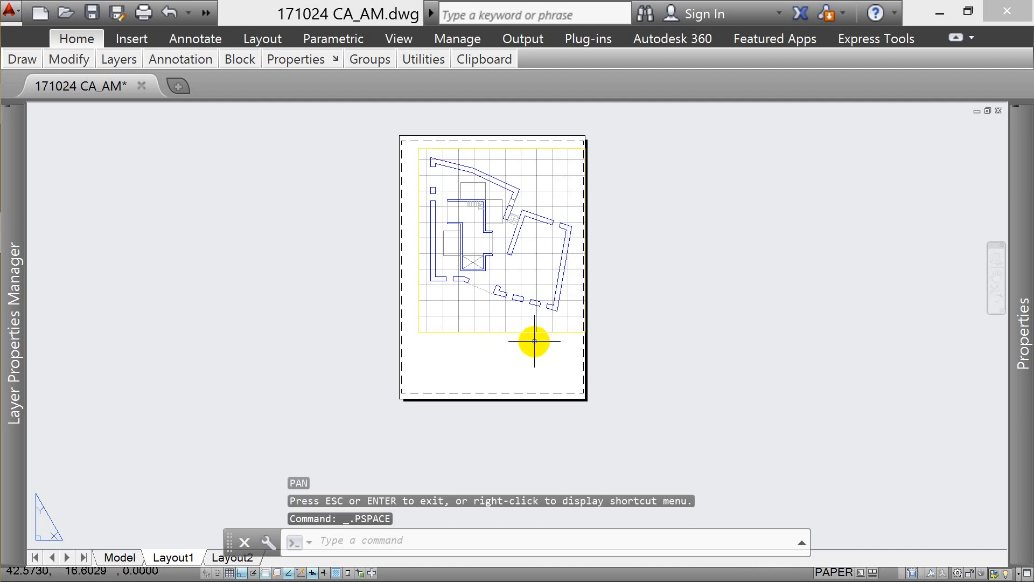
- Stretch the viewport's right edge inward to just inside the sheet's printable margin and deselect it
left_click(585, 145)
left_click(585, 147)
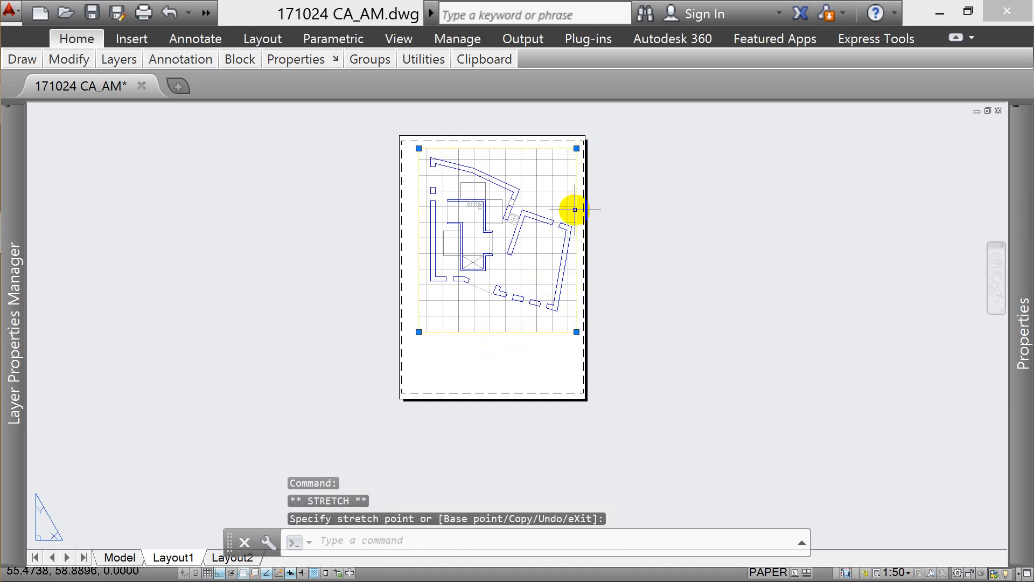
key("Escape")
key("Escape")
scroll(513, 237, "up", 4)
scroll(453, 285, "down", 4)
key("Escape")
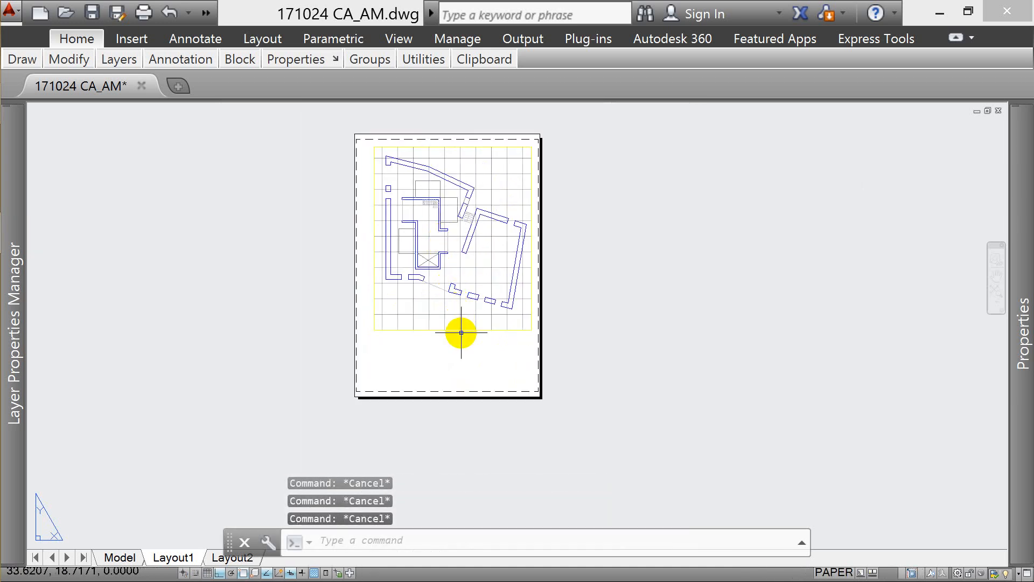
- Copy the viewport straight down so that the duplicate overlaps the original's lower part and extends past the sheet
type("O")
key("Return")
left_click(455, 340)
left_click(415, 326)
key("Return")
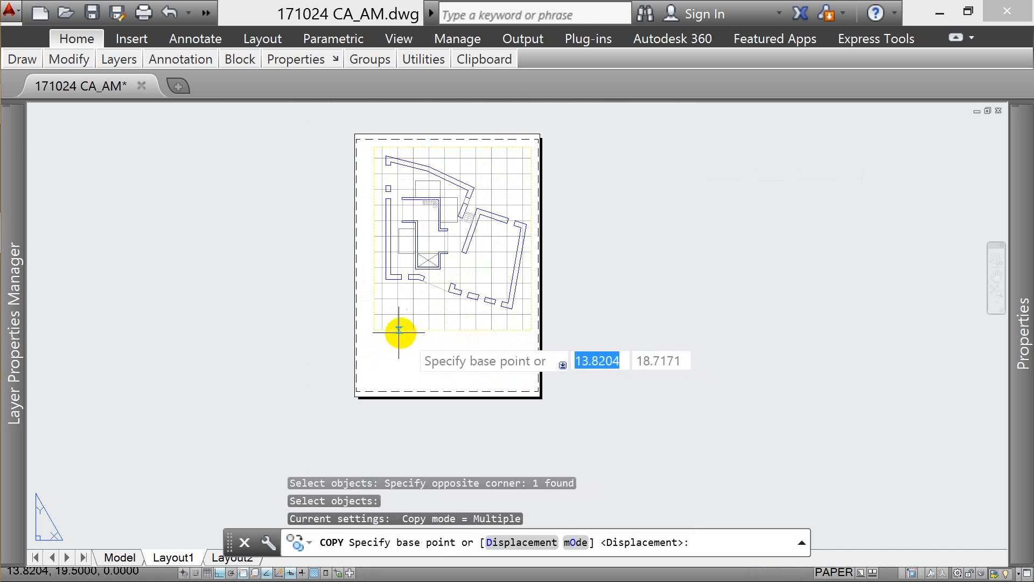
left_click(371, 327)
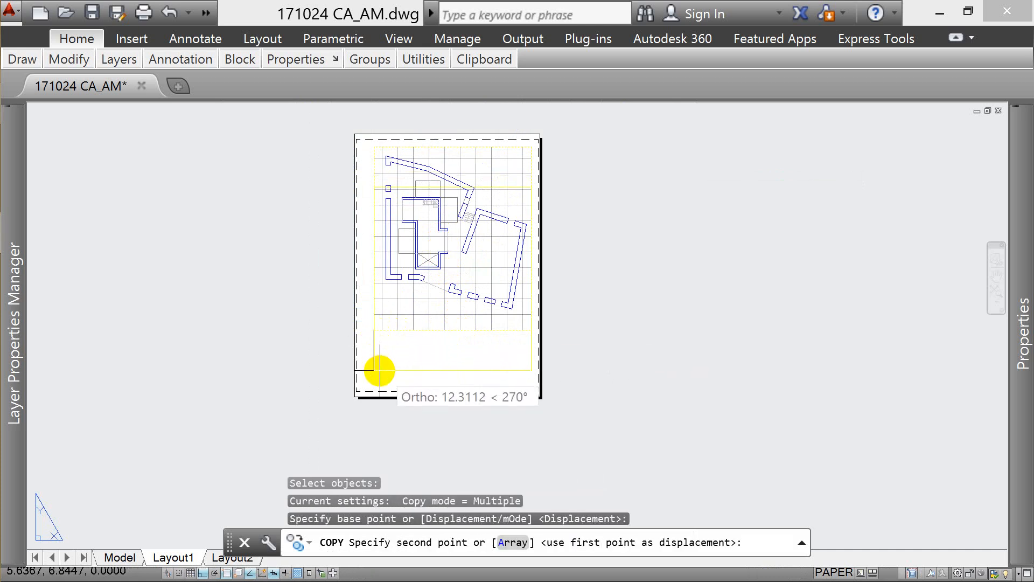
left_click(370, 446)
key("Escape")
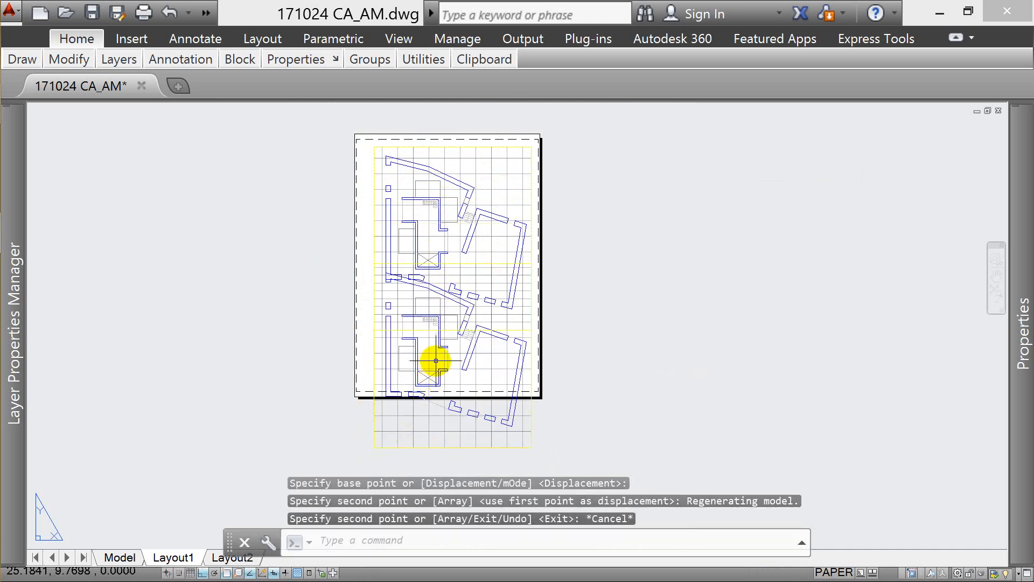
- Set the copied lower viewport's scale to 1:100
left_click(400, 371)
left_click(377, 383)
left_click(894, 572)
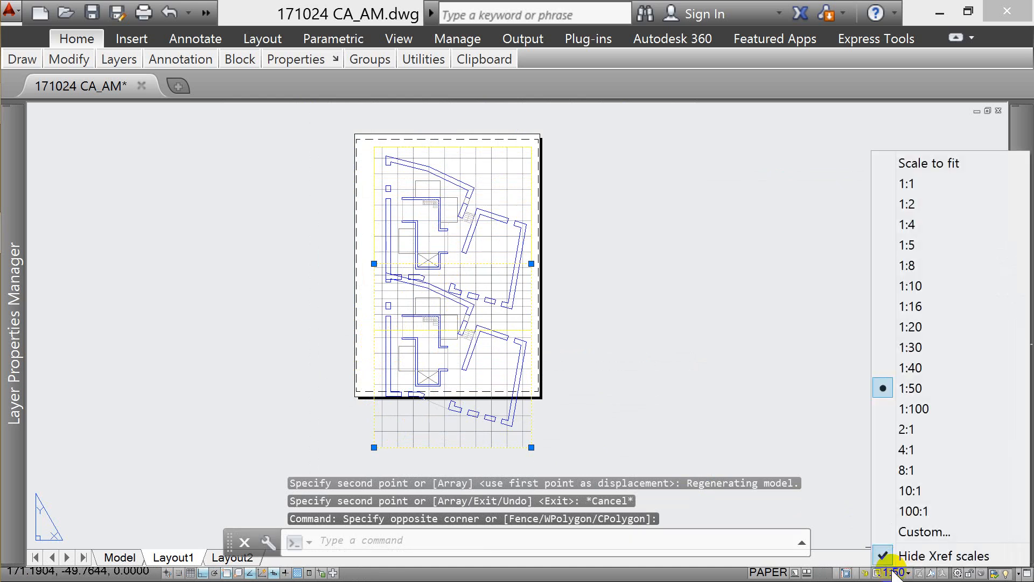
left_click(914, 408)
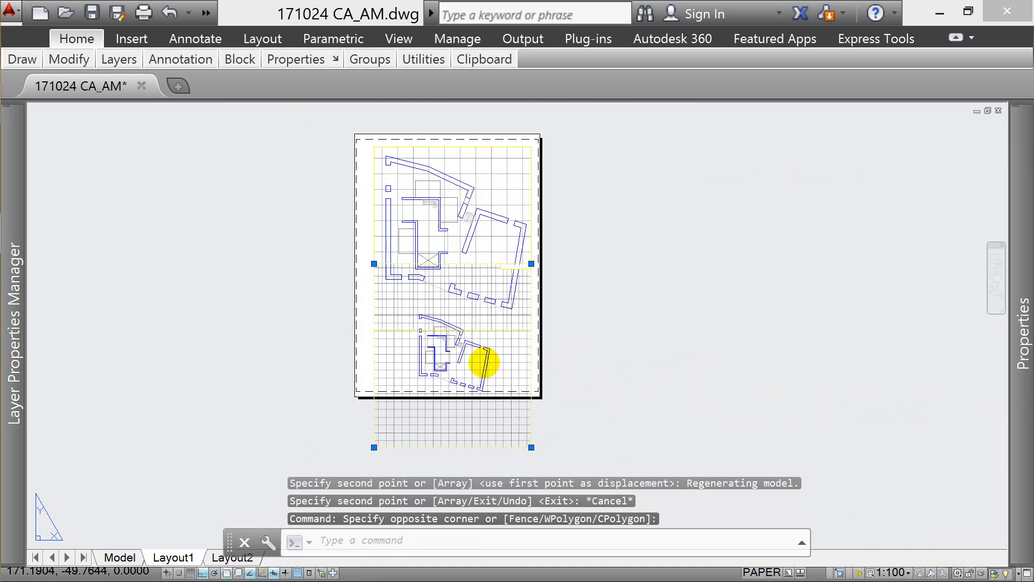
- Stretch the lower viewport's bottom edge up to the sheet's lower edge and its top edge down to just above its plan
left_click(531, 447)
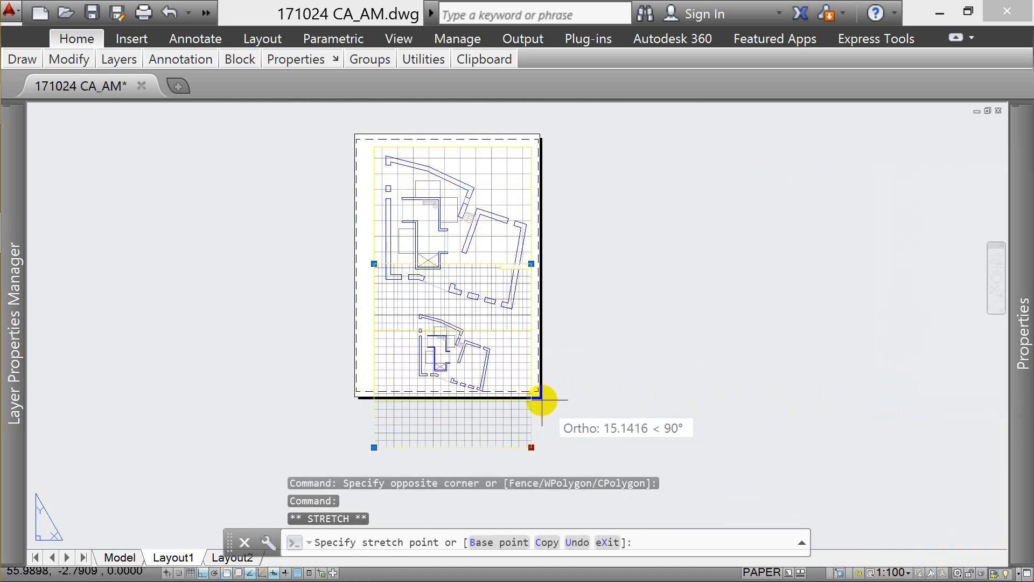
left_click(531, 263)
left_click(531, 262)
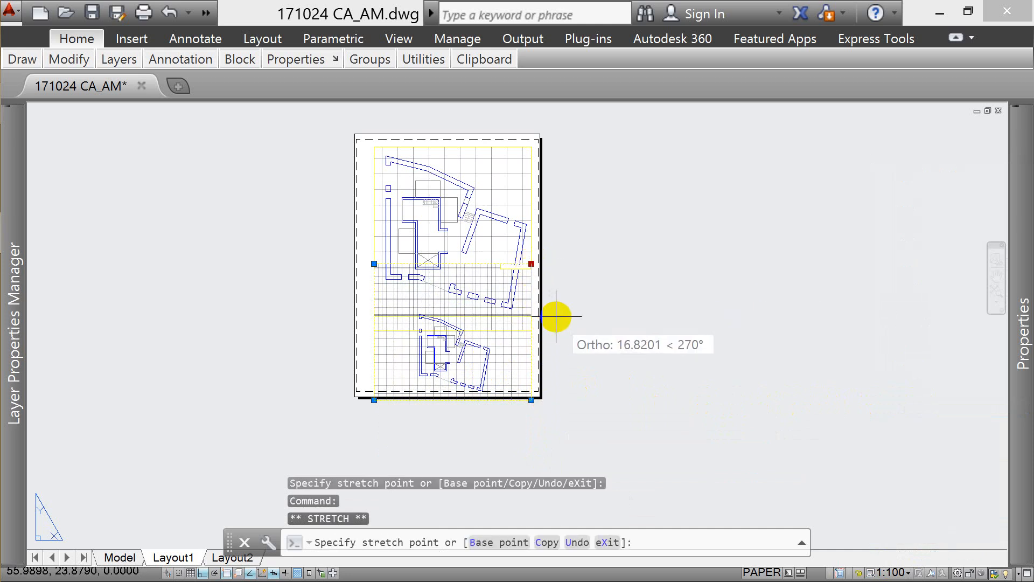
left_click(561, 302)
key("Escape")
key("Escape")
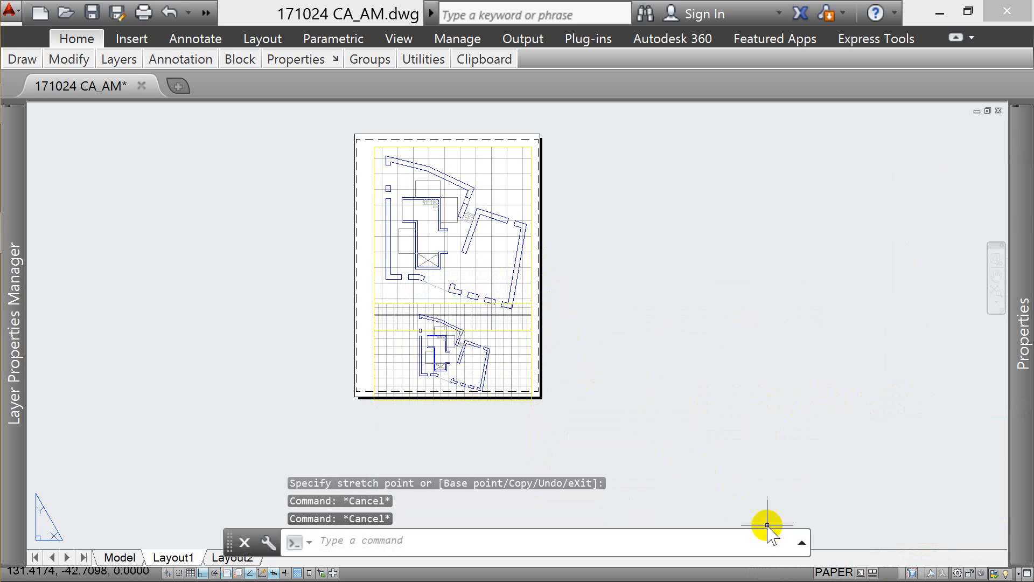
- Add a custom drawing scale named 1:300, with 1 paper unit equal to 300 drawing units
left_click(566, 177)
left_click(481, 203)
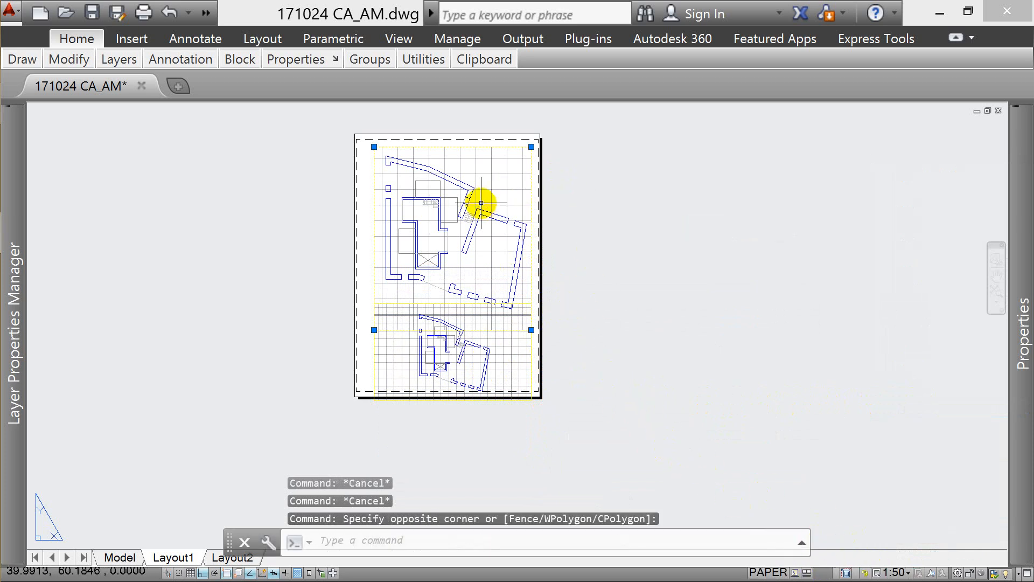
left_click(894, 572)
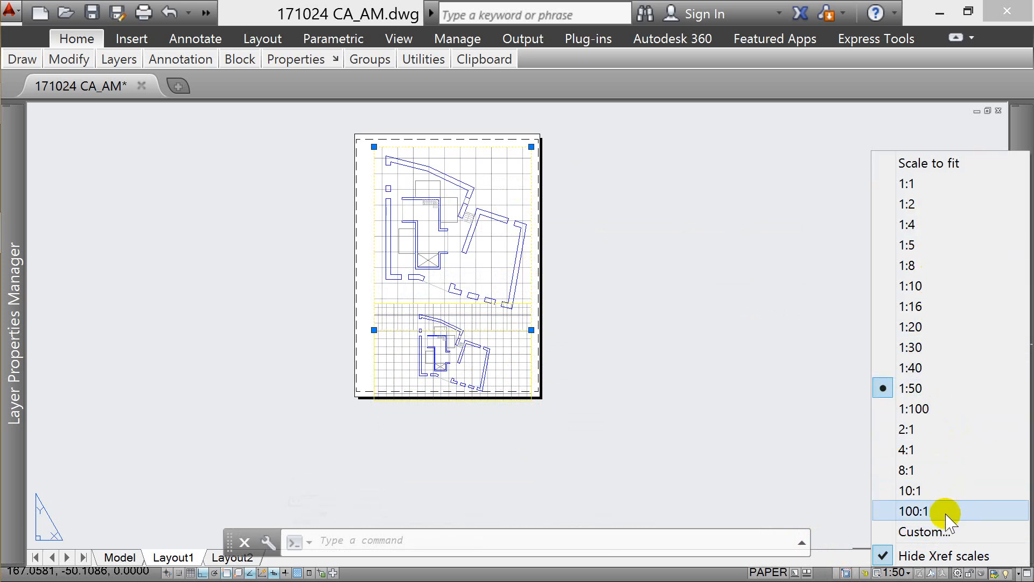
left_click(927, 532)
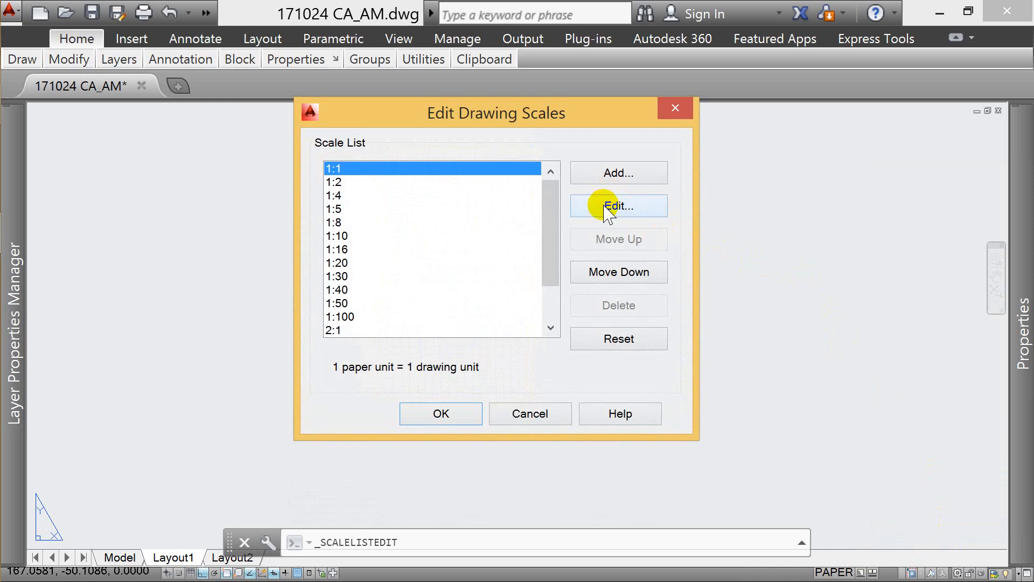
left_click(630, 172)
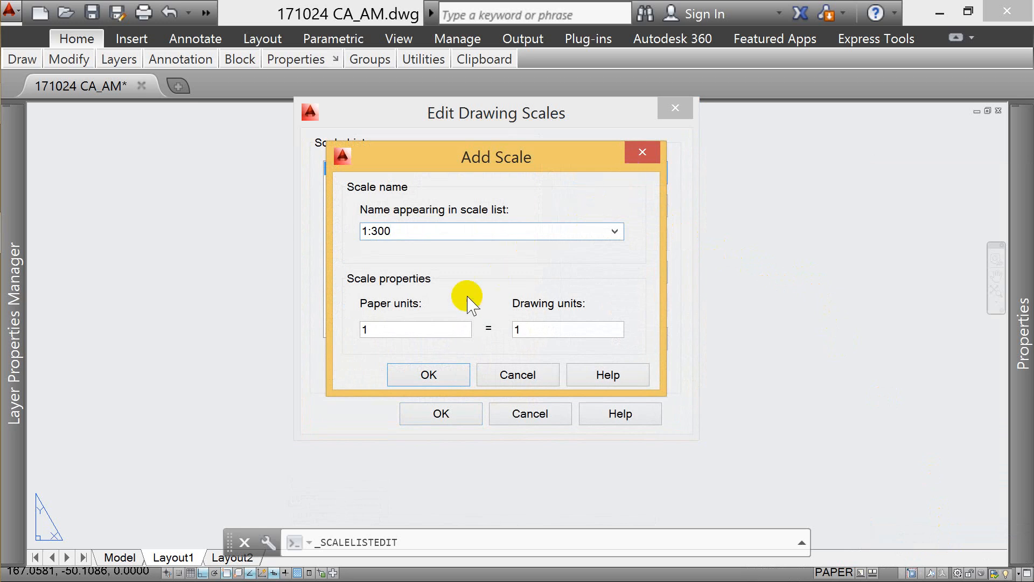
left_click(528, 331)
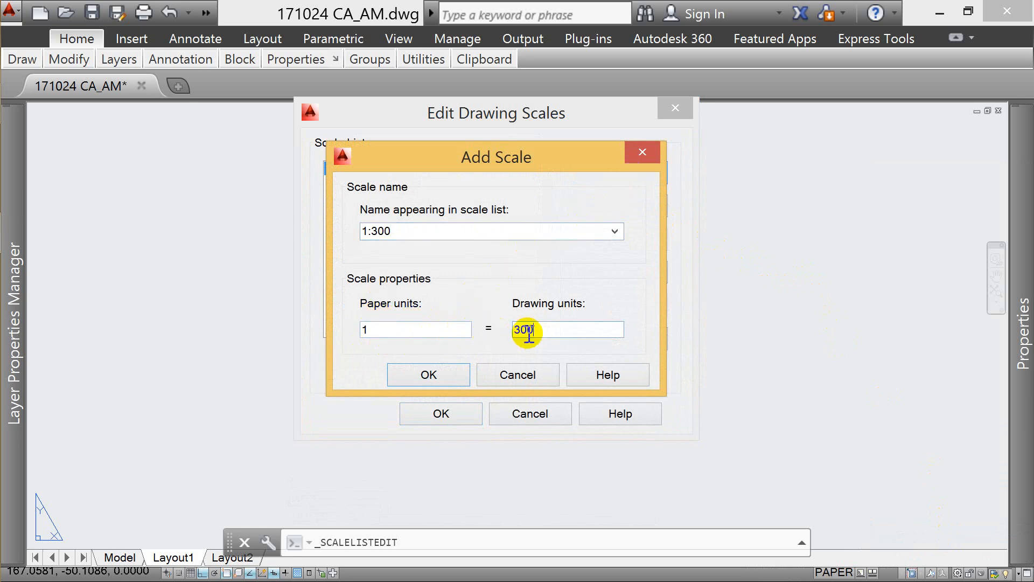
left_click(427, 372)
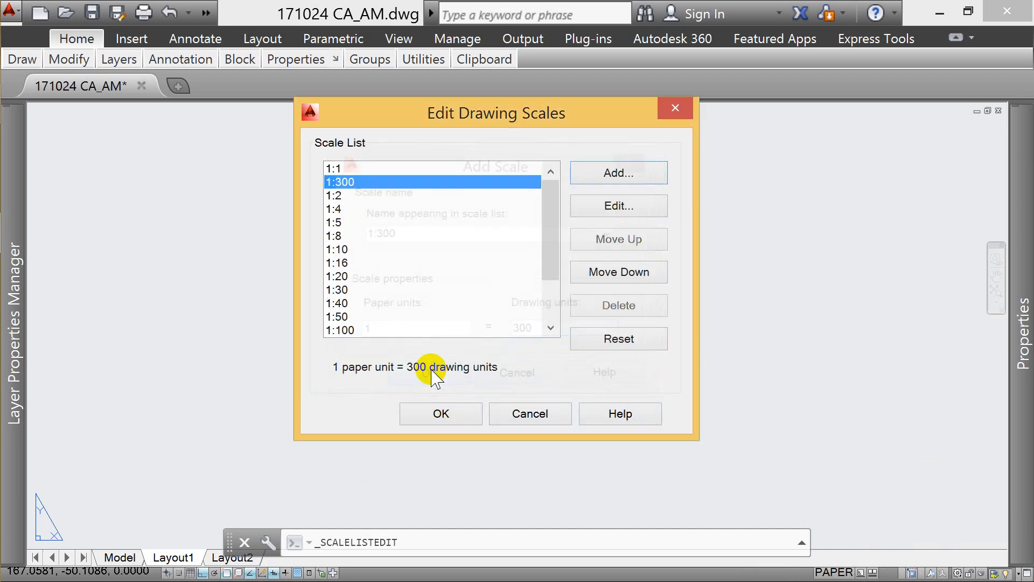
left_click(457, 411)
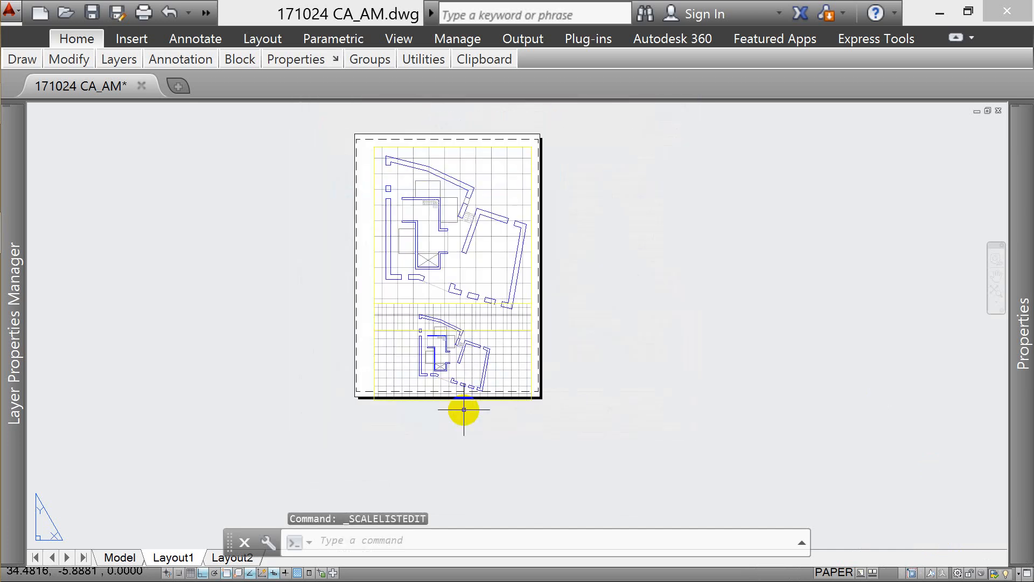
left_click(581, 230)
left_click(528, 232)
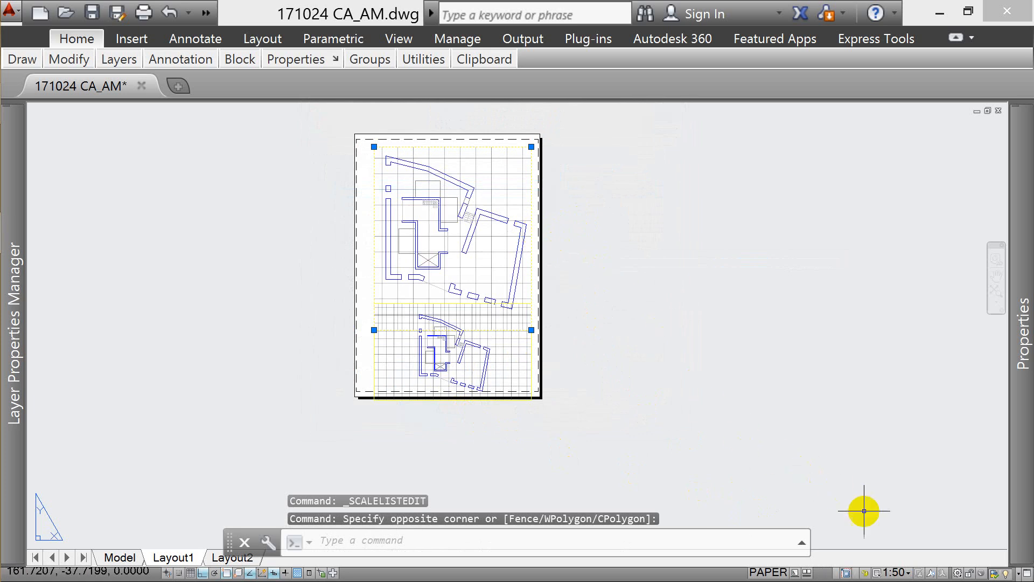
left_click(895, 572)
key("Escape")
left_click(629, 360)
left_click(503, 376)
key("Escape")
- Set the lower viewport's scale to the custom 1:300
left_click(564, 364)
left_click(494, 393)
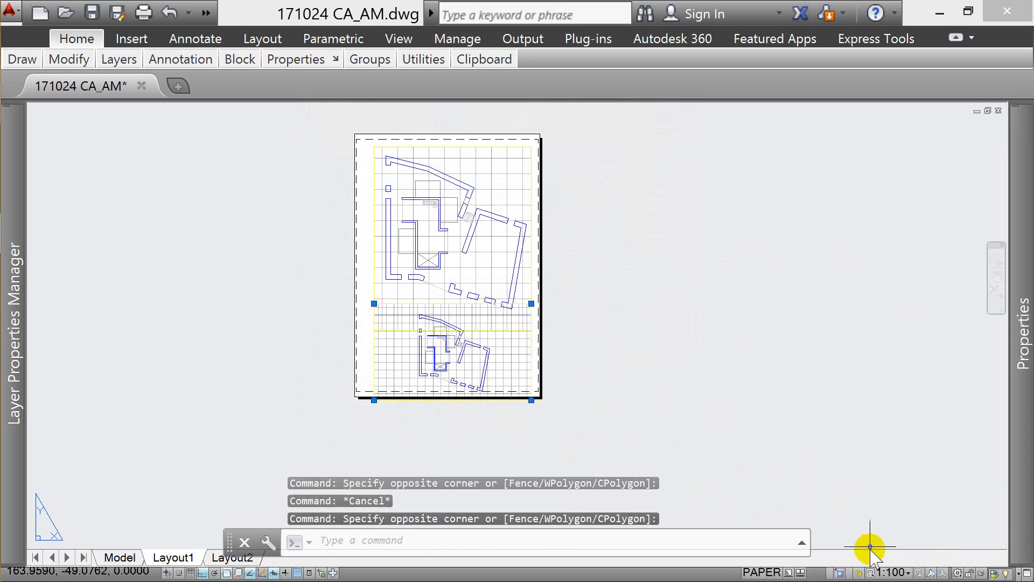
left_click(895, 572)
left_click(910, 184)
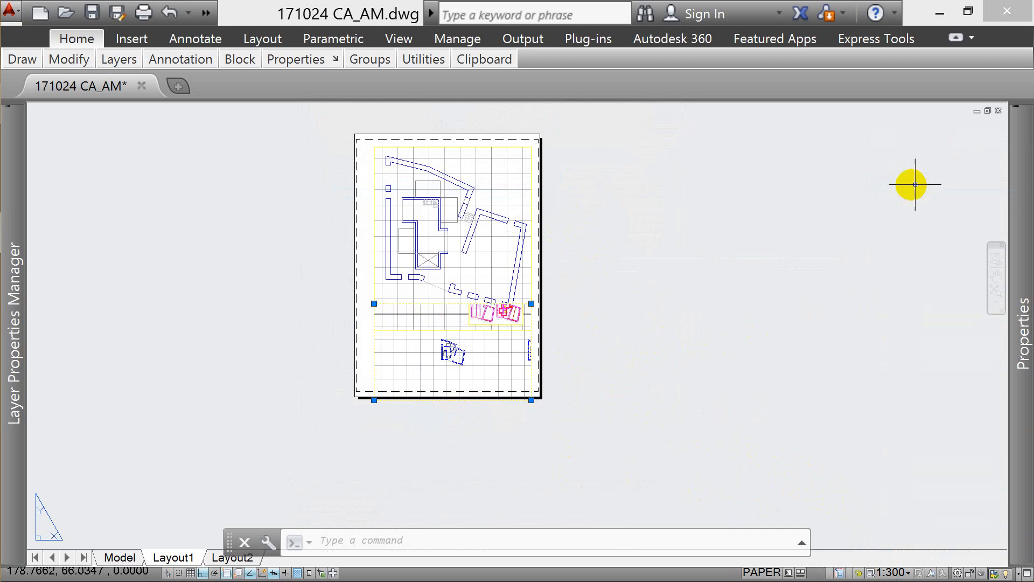
- Stretch the lower viewport's right and bottom edges inward, closer to the small ground-floor plan
scroll(517, 409, "up", 4)
left_click(557, 379)
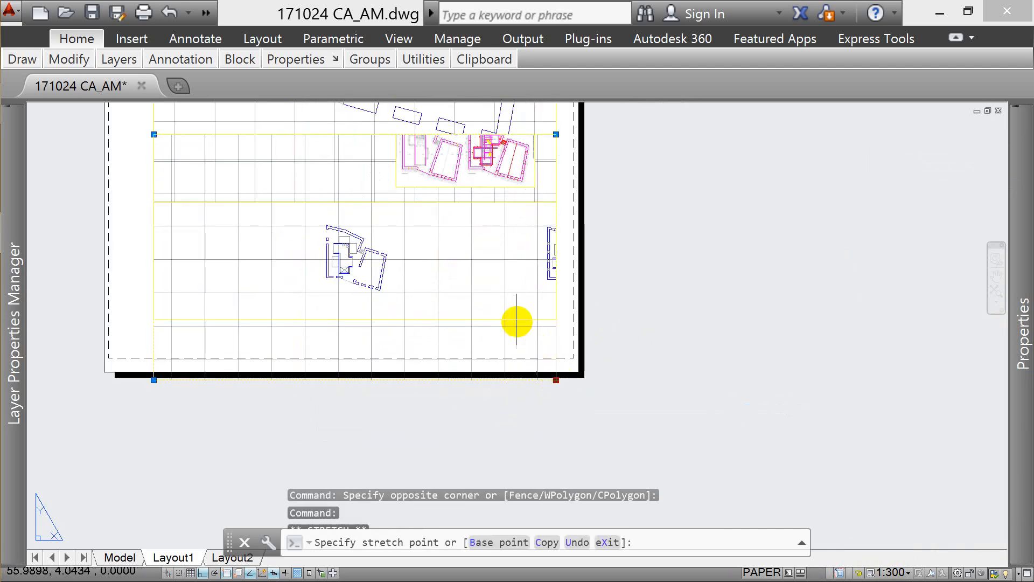
left_click(449, 370)
left_click(449, 380)
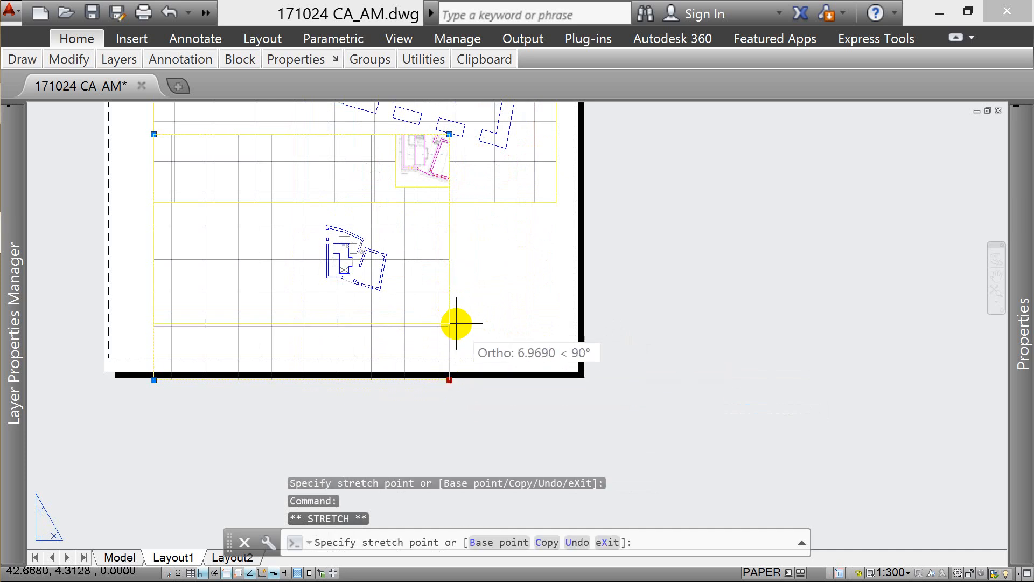
left_click(458, 306)
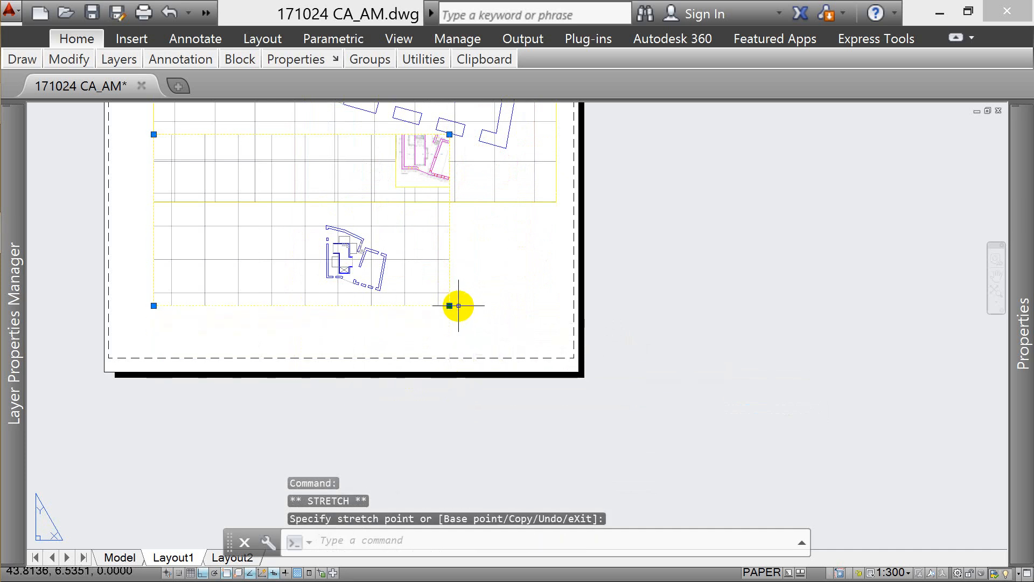
- Stretch the small viewport's upper-left corner in beside its plan, level with the large viewport's bottom edge, and deselect it
left_click(153, 132)
left_click(302, 205)
left_click(302, 202)
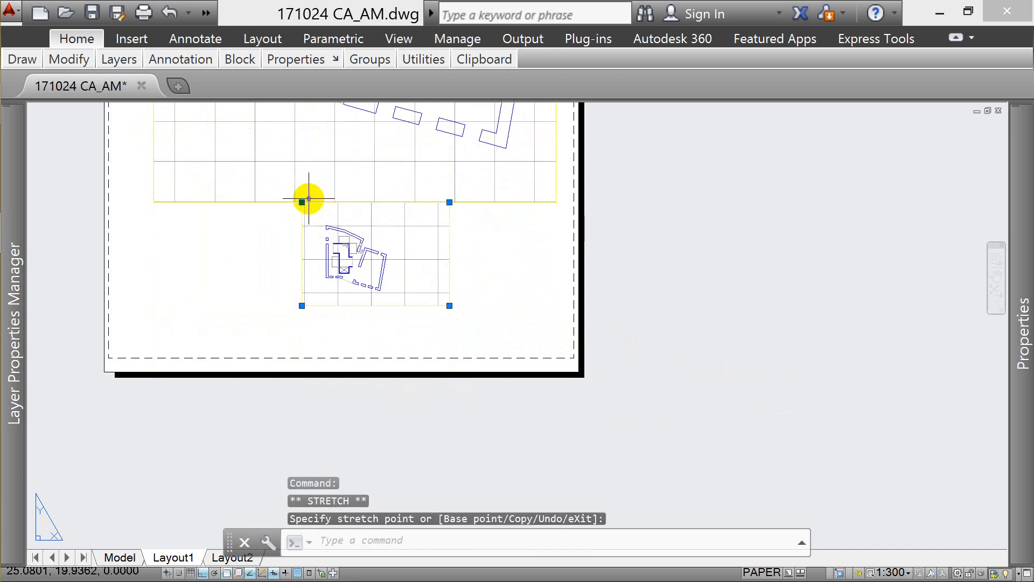
key("Escape")
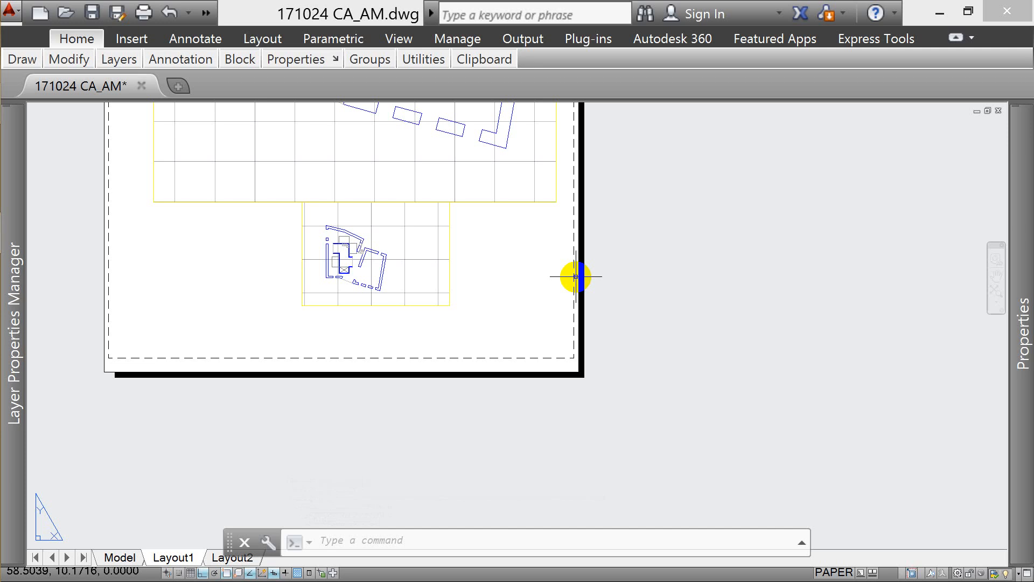
- Activate the large viewport, pan its view to the other floor plan with the cyan fixtures, and return to paper space
scroll(576, 276, "down", 5)
scroll(535, 176, "up", 4)
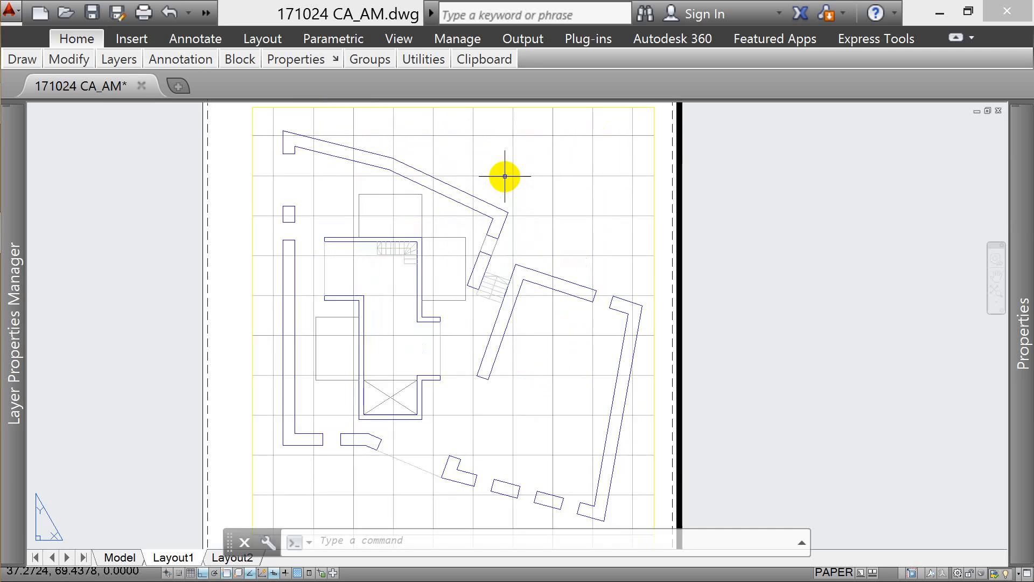
scroll(503, 171, "down", 2)
key("Escape")
left_click(505, 183)
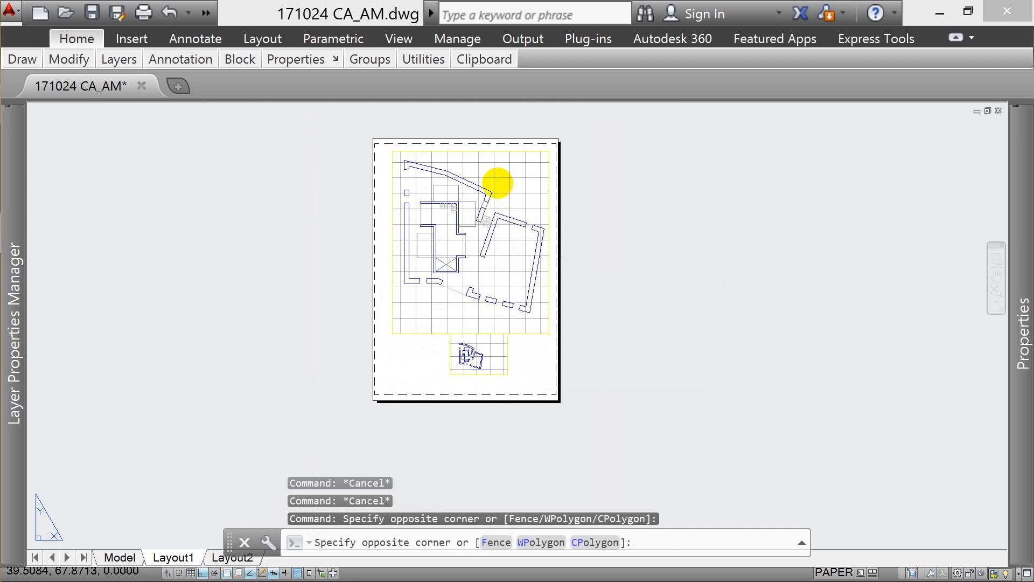
double_click(491, 187)
type("p")
key("Return")
left_click_drag(523, 232, 329, 231)
left_click_drag(460, 249, 334, 246)
left_click_drag(484, 251, 425, 247)
key("Escape")
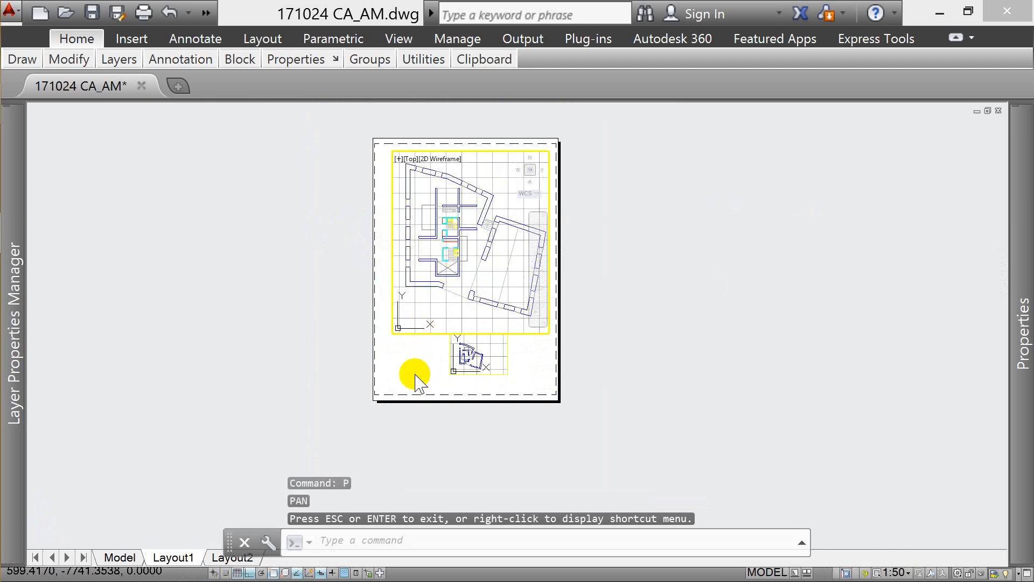
double_click(423, 368)
- Move the large viewport straight down until its bottom edge sits just inside the sheet's lower printable margin
left_click(440, 334)
type("m")
key("space")
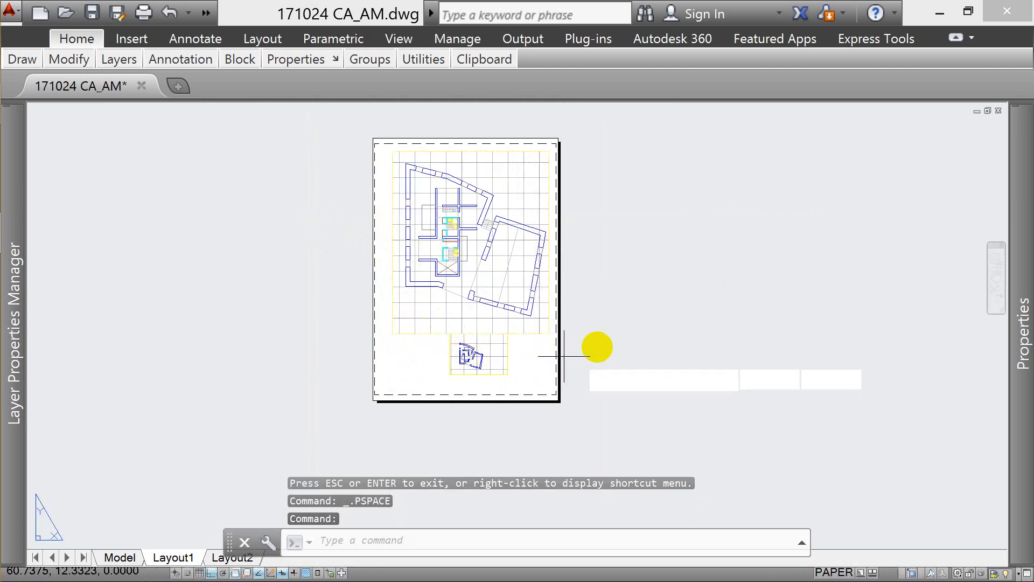
left_click(668, 320)
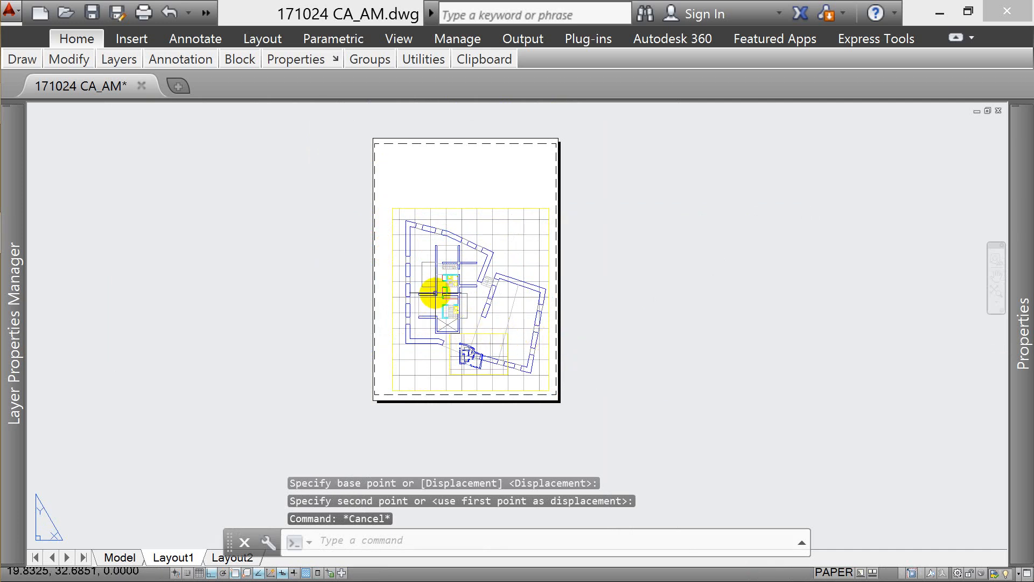
- Move the small viewport straight up into the empty space above the large viewport
left_click_drag(415, 286, 533, 382)
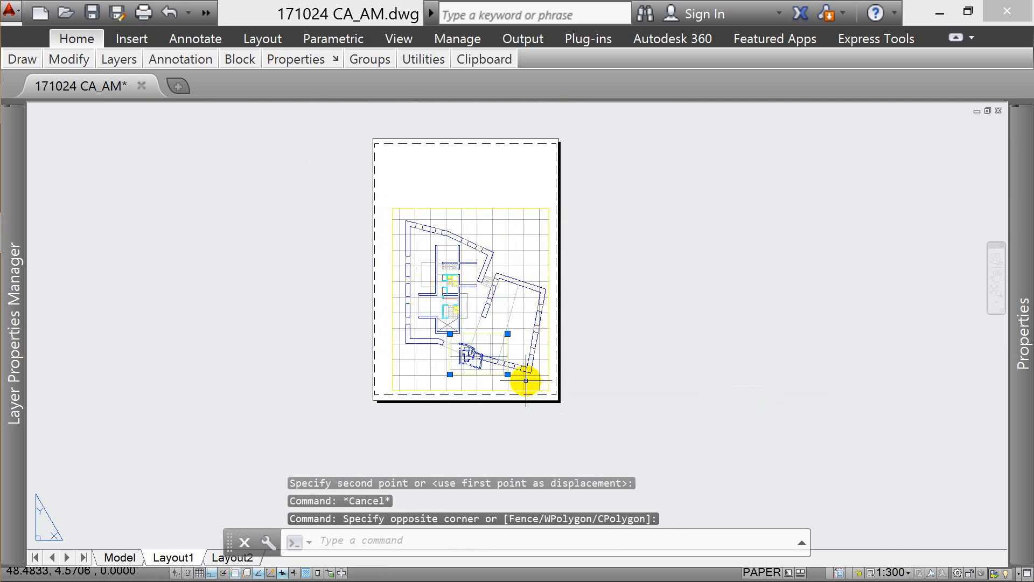
type("m")
key("Return")
left_click(506, 372)
left_click(502, 191)
key("Escape")
- Set the small upper viewport's scale to 1:100
left_click(515, 187)
left_click(487, 201)
left_click(910, 572)
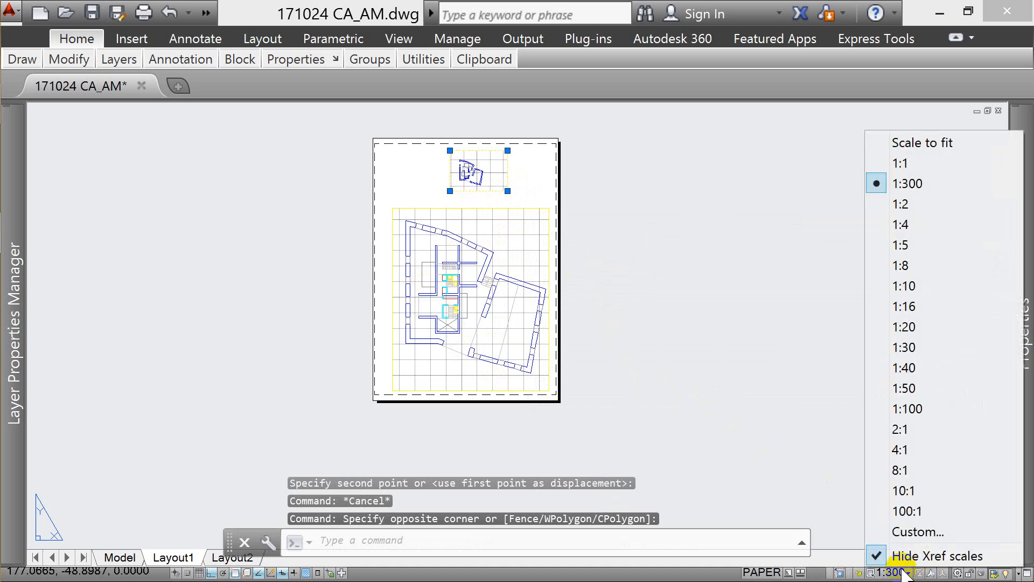
left_click(905, 408)
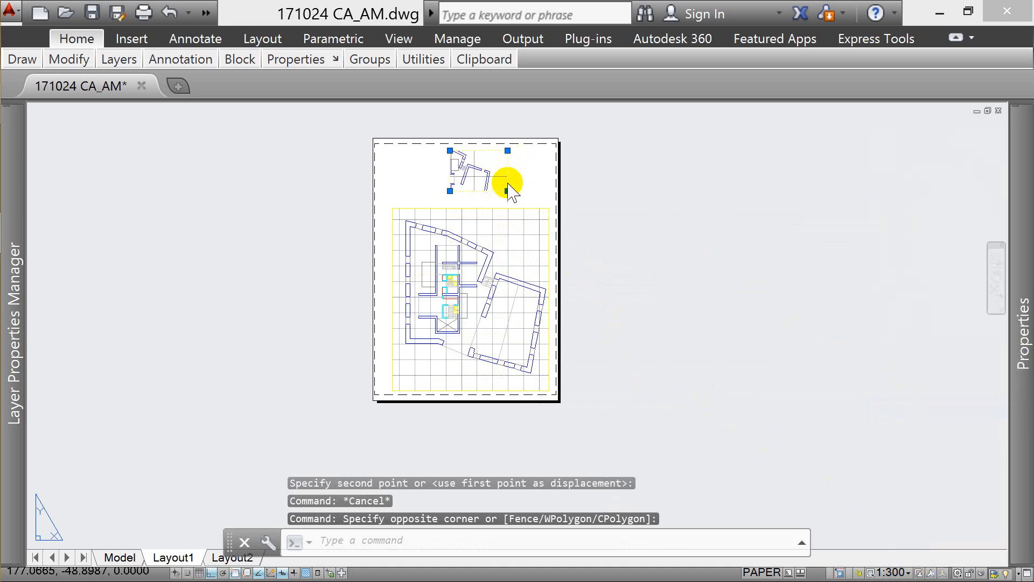
- Enlarge the upper viewport to show its whole plan, extending it left to the large viewport's left edge, above the sheet and slightly downward
left_click(450, 191)
left_click(393, 207)
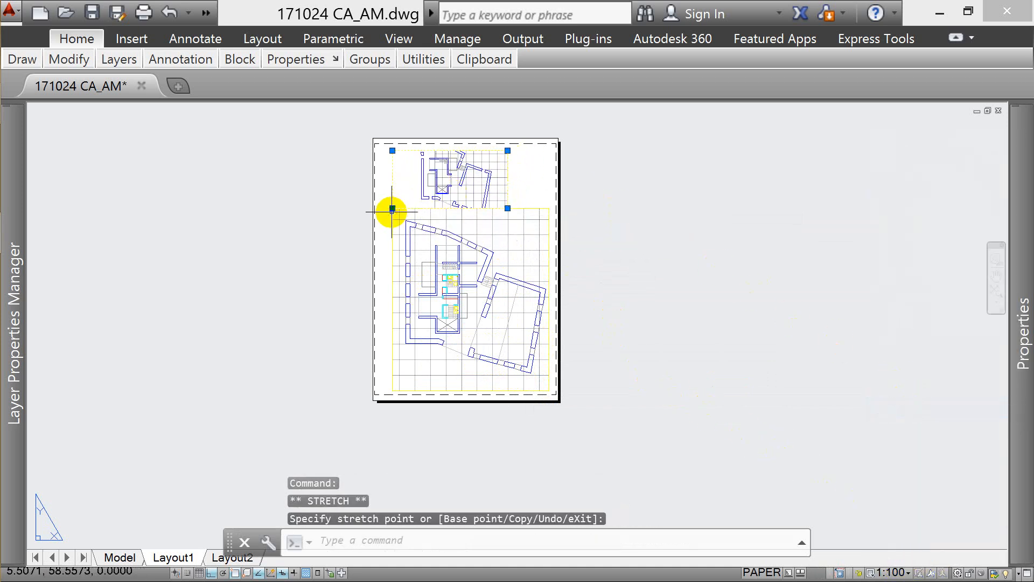
left_click(392, 151)
left_click(395, 116)
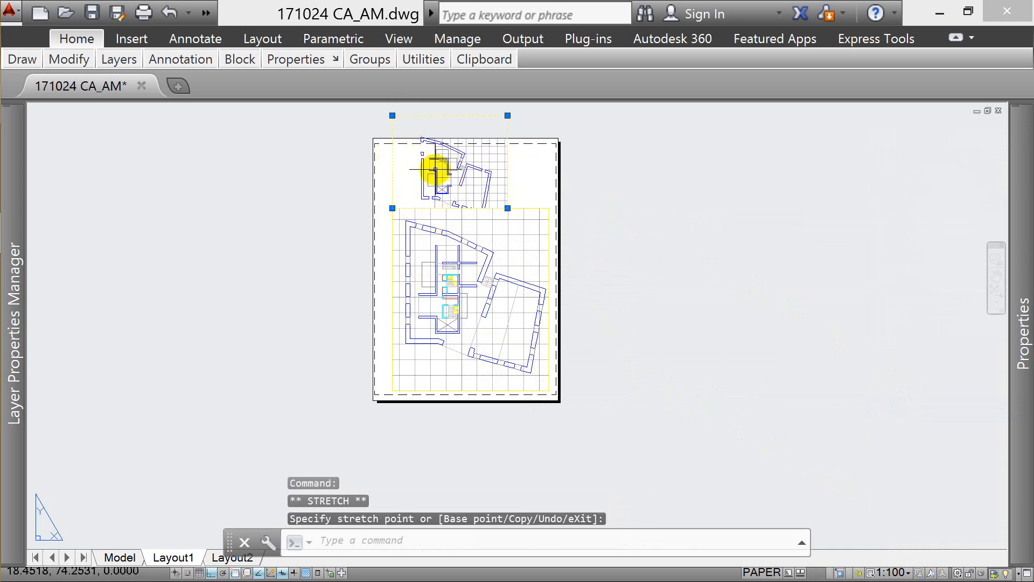
left_click(508, 207)
left_click(508, 224)
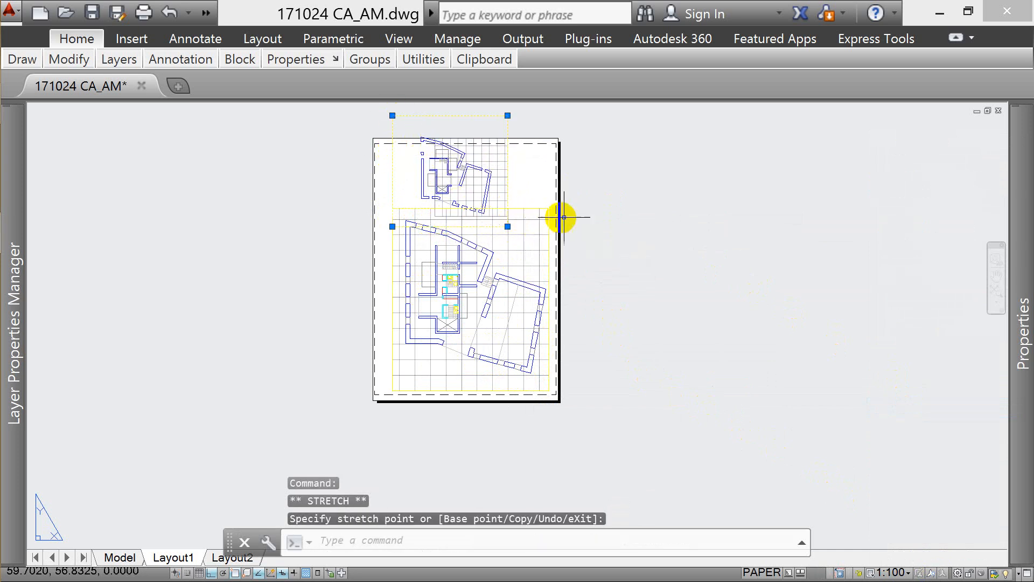
- Move the upper viewport horizontally to the right, up to the sheet's right printable margin
type("M")
key("Return")
left_click(685, 222)
left_click(728, 229)
- Move the upper viewport straight down about 5.86 units so its whole plan lies inside the sheet
left_click(555, 111)
left_click(551, 131)
type("M")
key("Return")
left_click(692, 180)
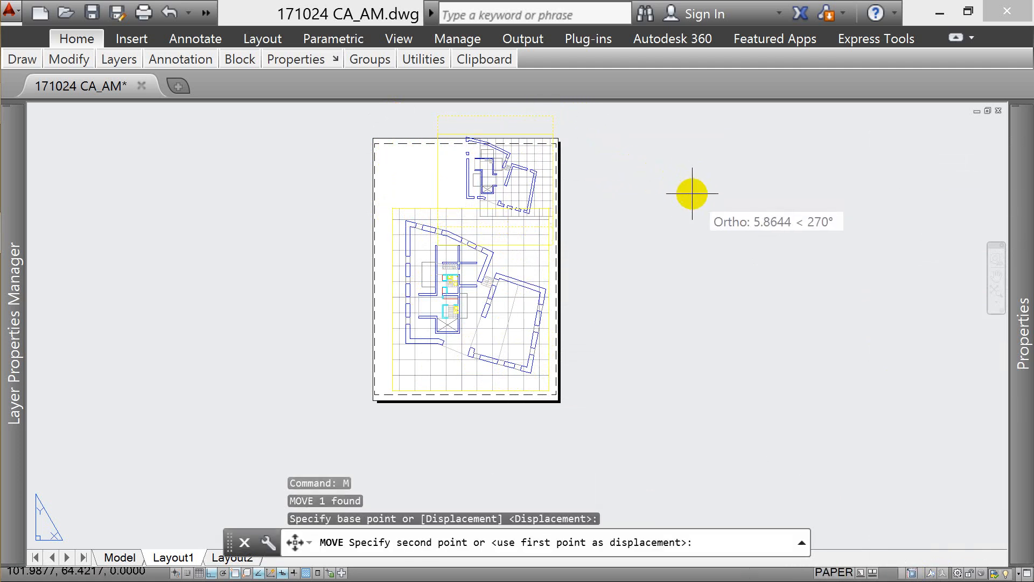
key("Escape")
key("Escape")
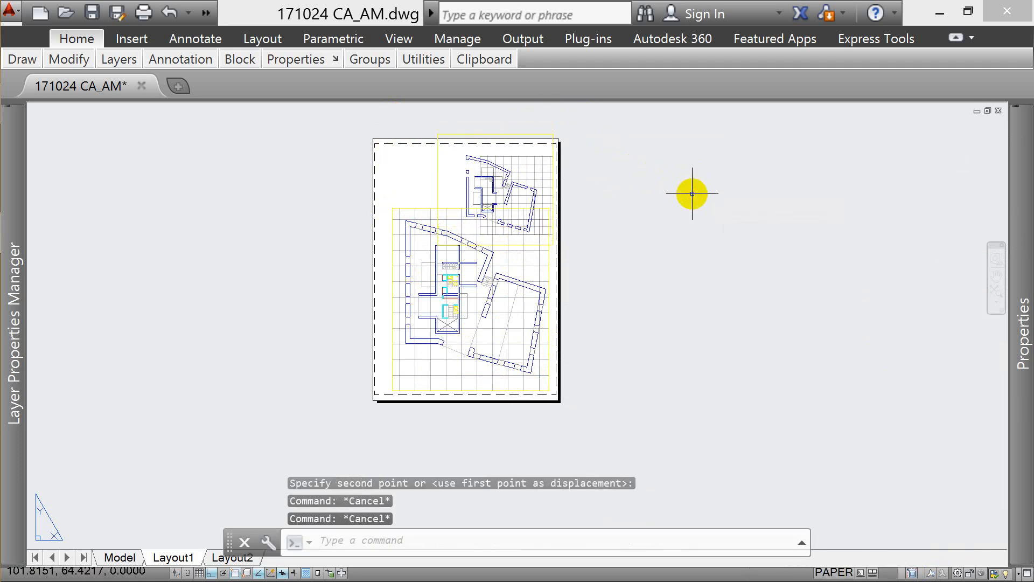
scroll(501, 224, "up", 4)
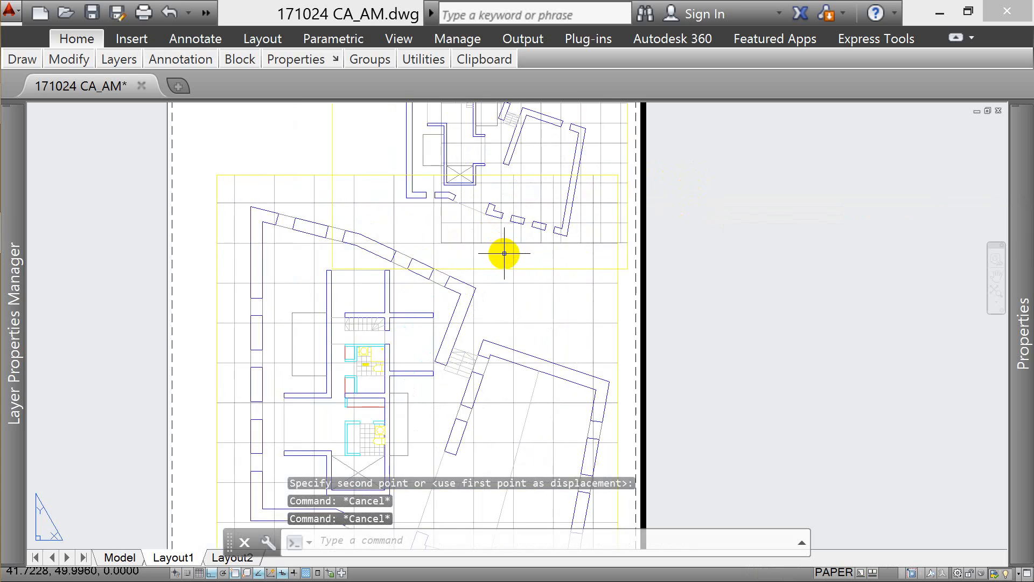
key("Escape")
type("MT")
key("Return")
key("Escape")
scroll(415, 237, "down", 3)
scroll(412, 237, "up", 3)
- Select both viewports and check which layer they are on
left_click(421, 228)
left_click(394, 243)
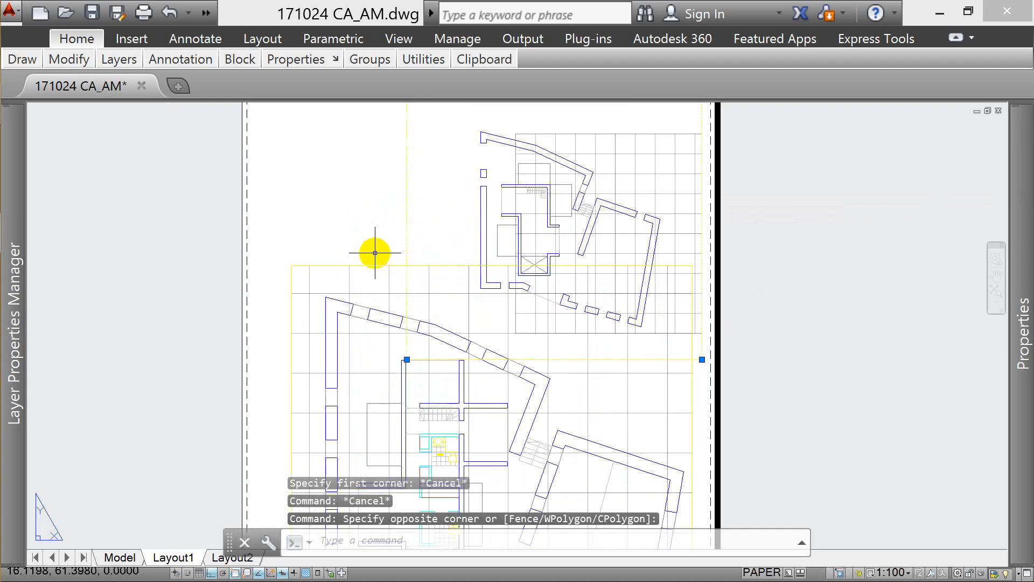
scroll(432, 264, "down", 4)
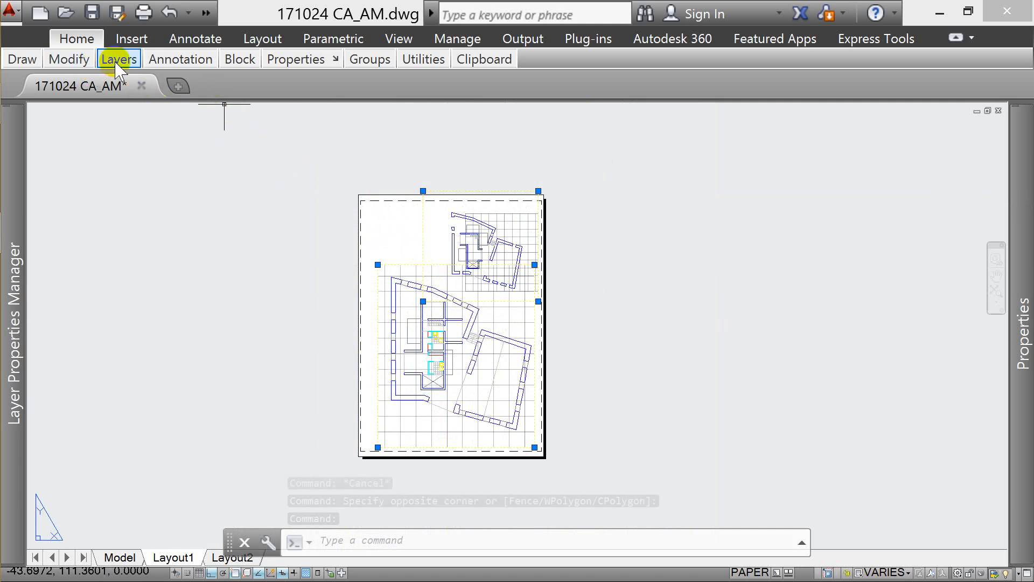
mouse_move(111, 60)
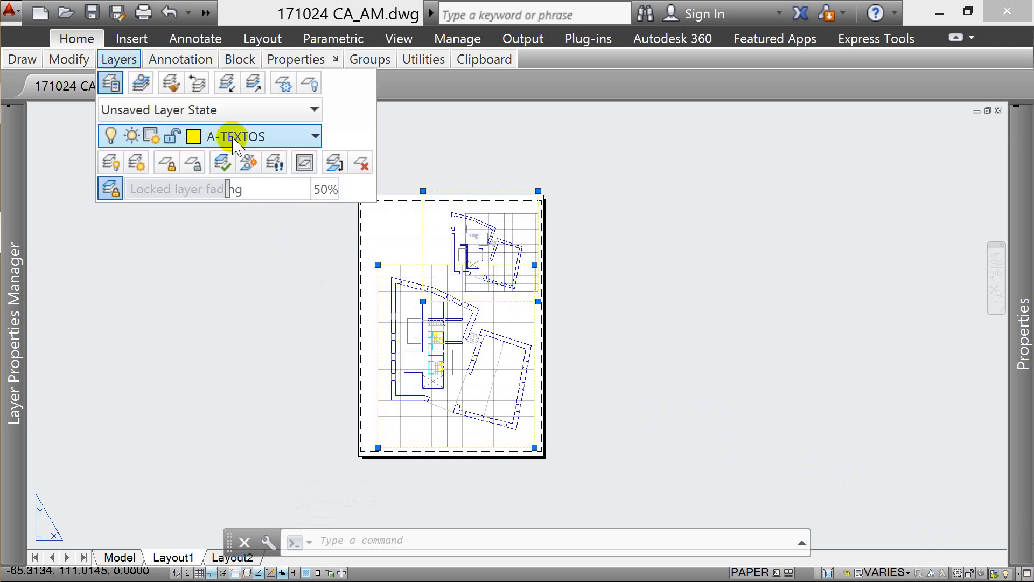
left_click(231, 136)
key("Escape")
key("Escape")
key("Escape")
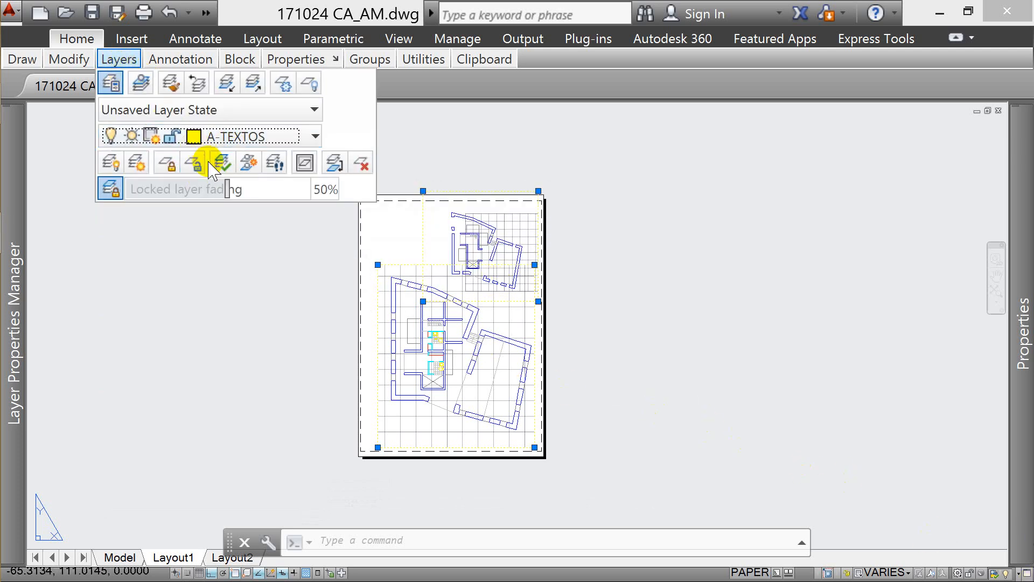
- Create a new layer named A-FORMATO
type("LA")
key("Return")
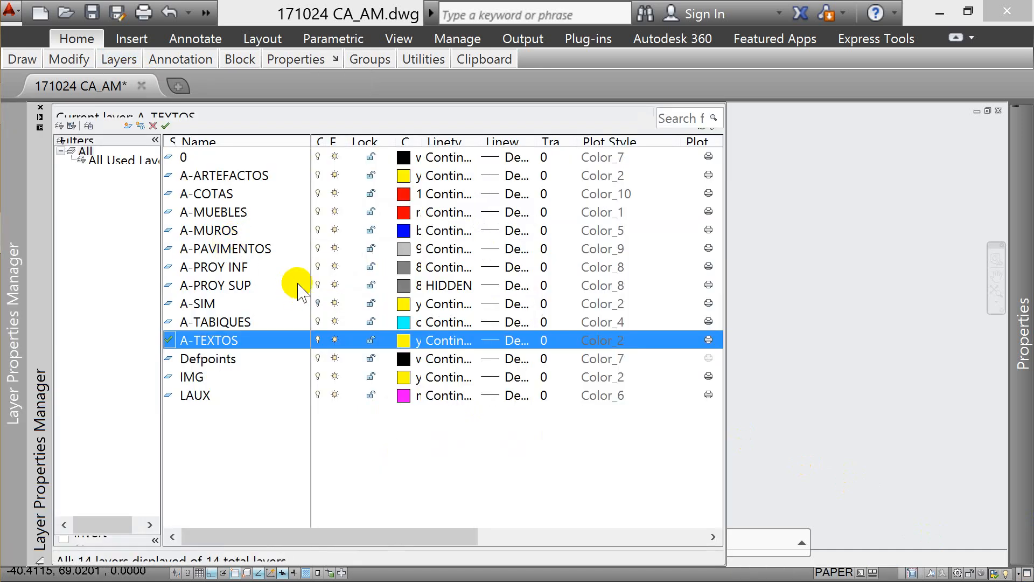
left_click(127, 126)
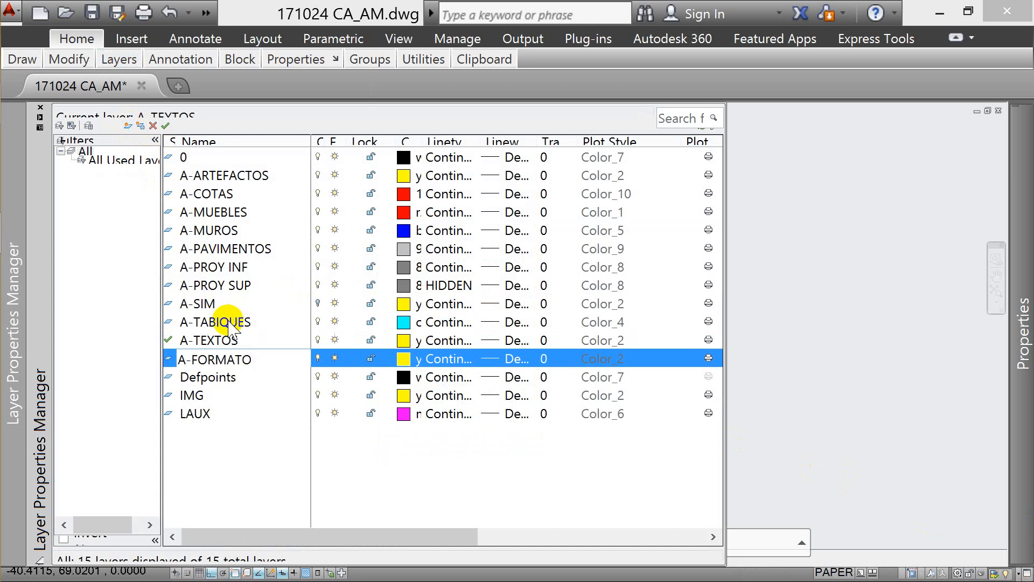
left_click(241, 378)
left_click(237, 361)
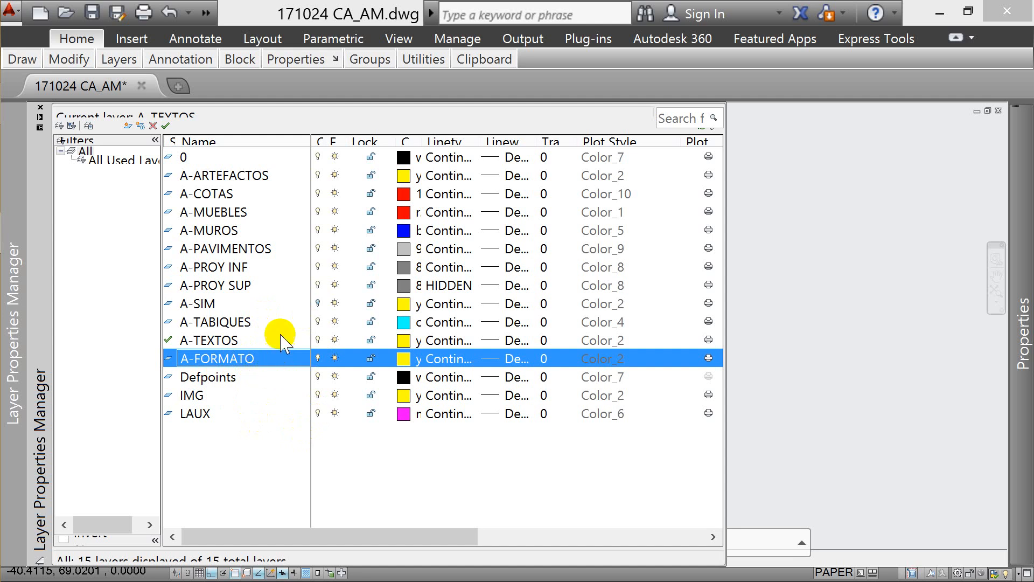
left_click(216, 377)
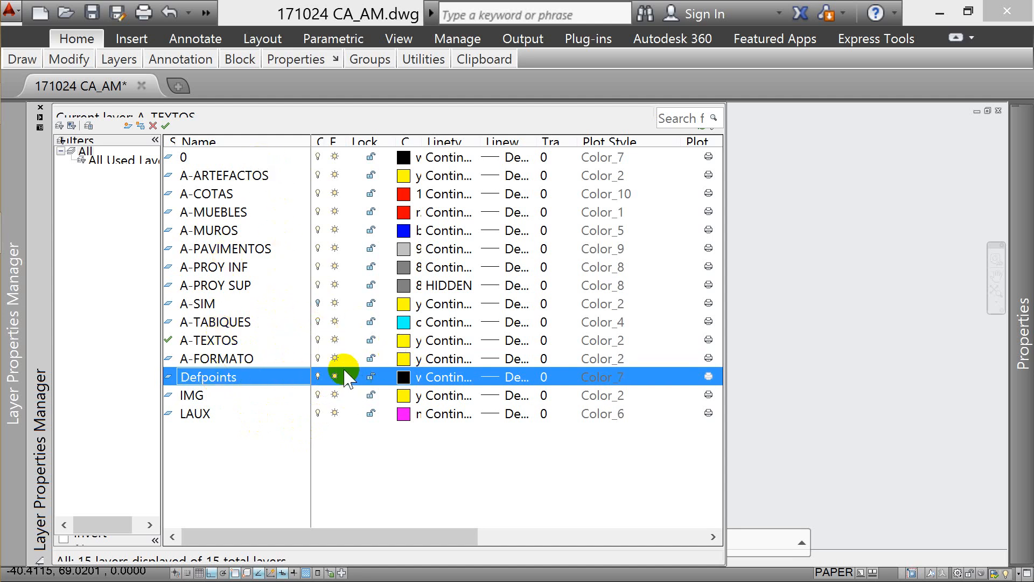
left_click(236, 360)
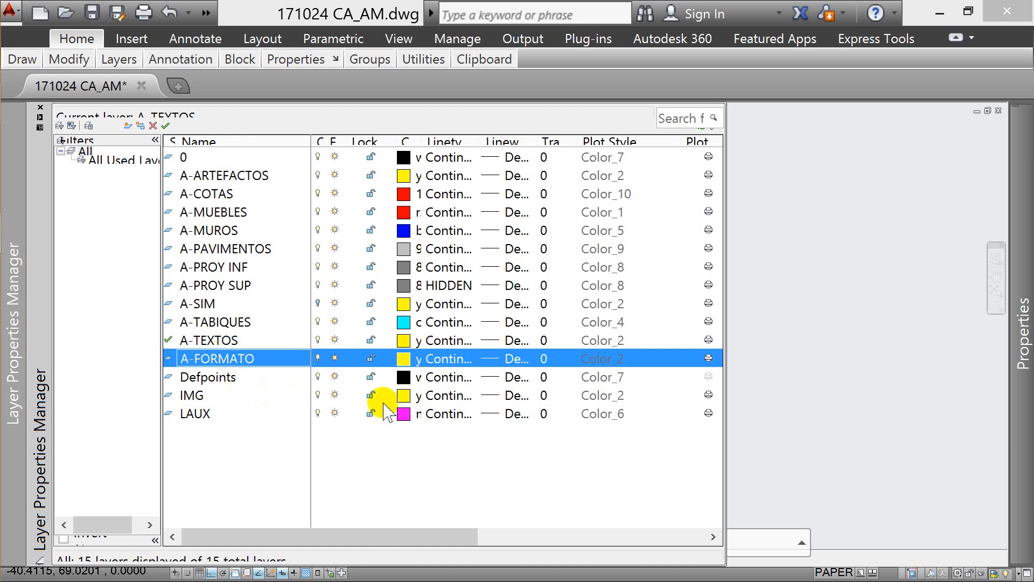
left_click(836, 226)
key("Escape")
key("Escape")
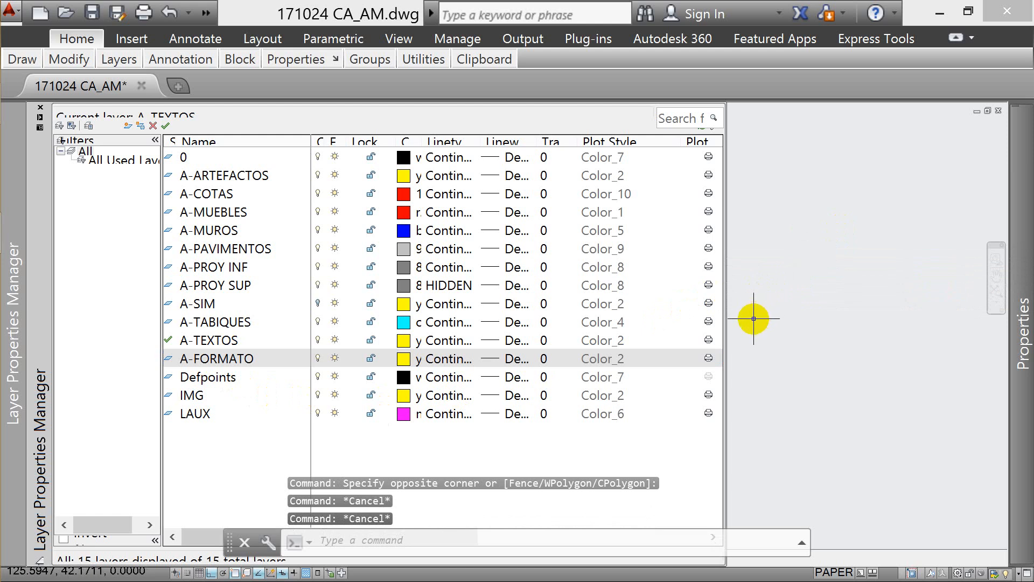
scroll(677, 310, "up", 4)
scroll(634, 265, "down", 2)
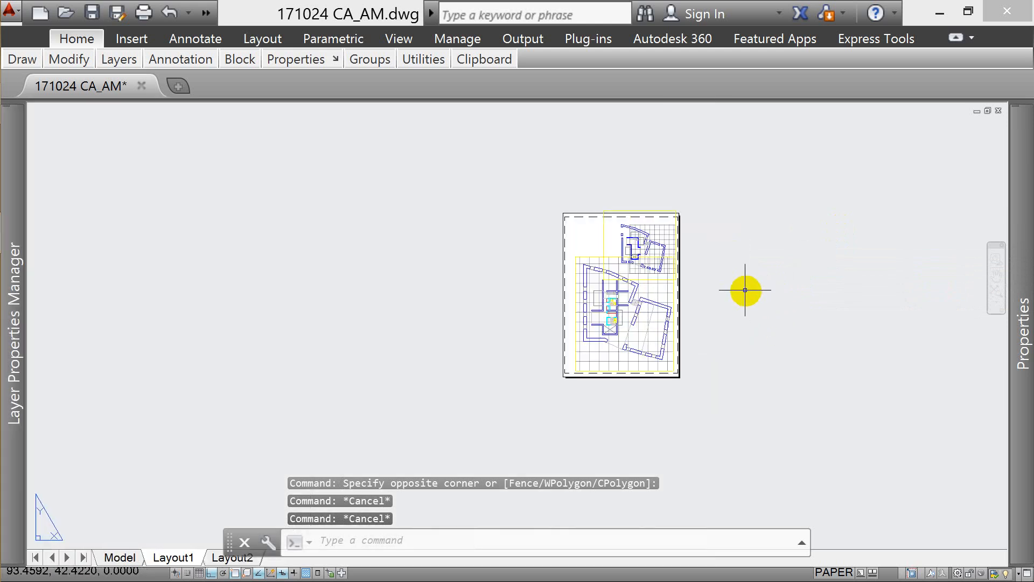
scroll(747, 291, "up", 4)
scroll(691, 277, "up", 2)
scroll(647, 279, "down", 2)
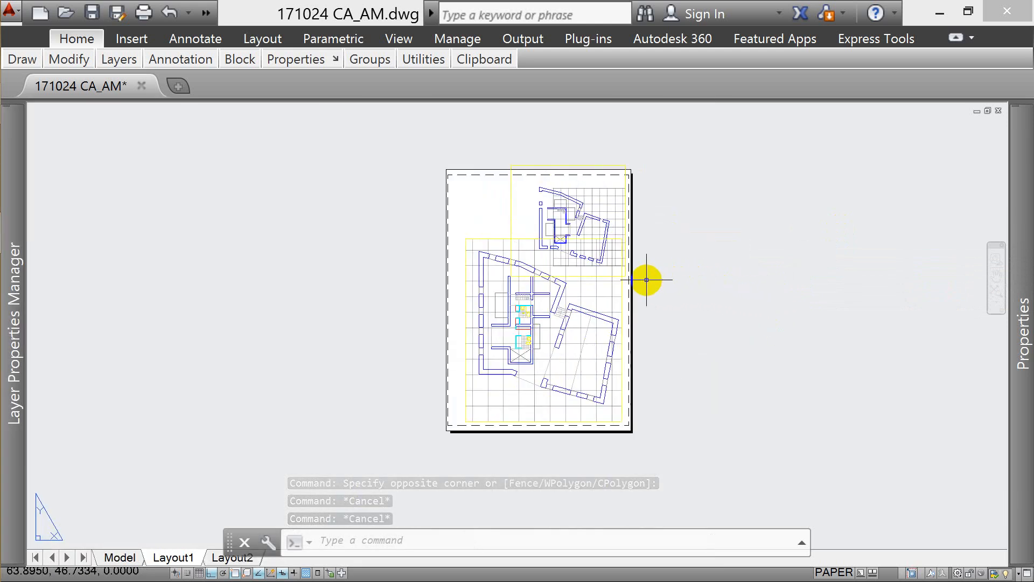
key("Escape")
key("super+p")
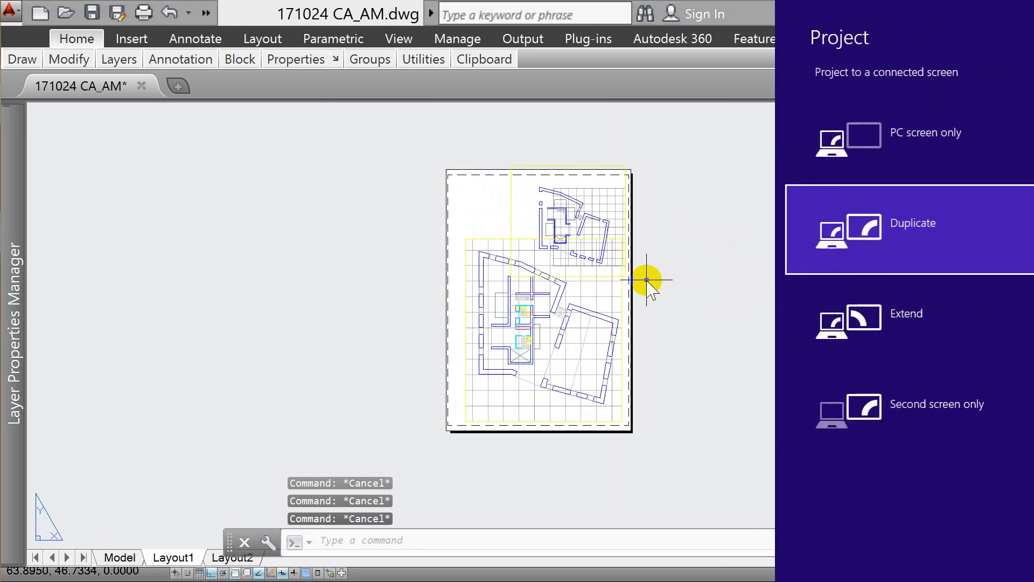
key("Escape")
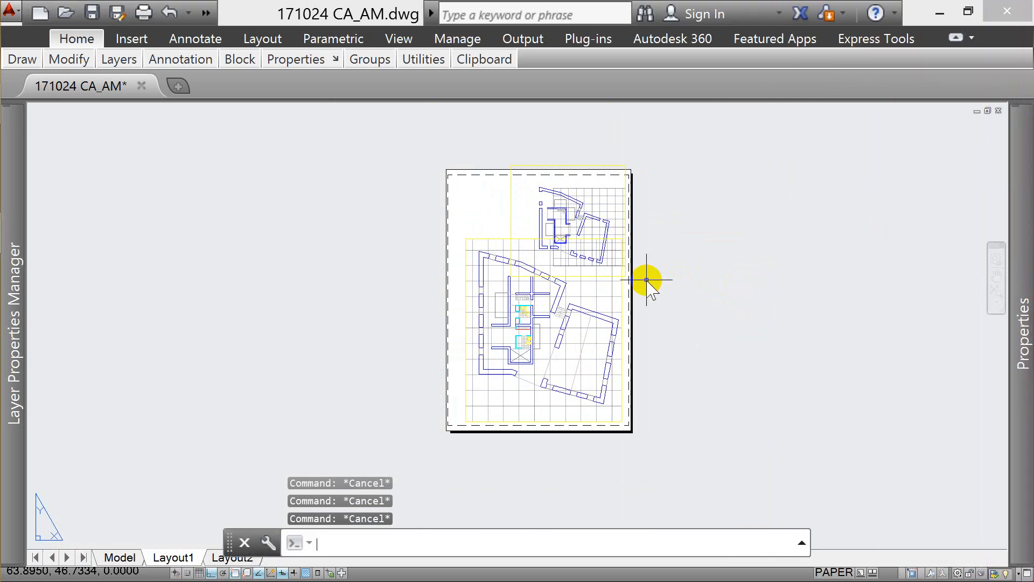
- Preview the Layout1 plot with the shaded viewport quality set to Presentation, inspect both plans, and leave without plotting
key("ctrl+p")
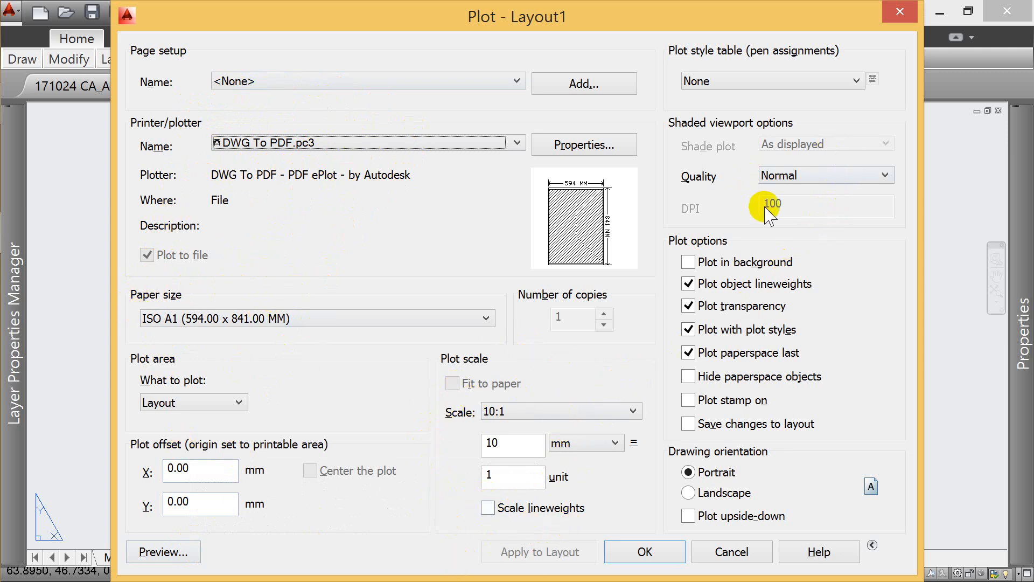
left_click(786, 175)
left_click(787, 231)
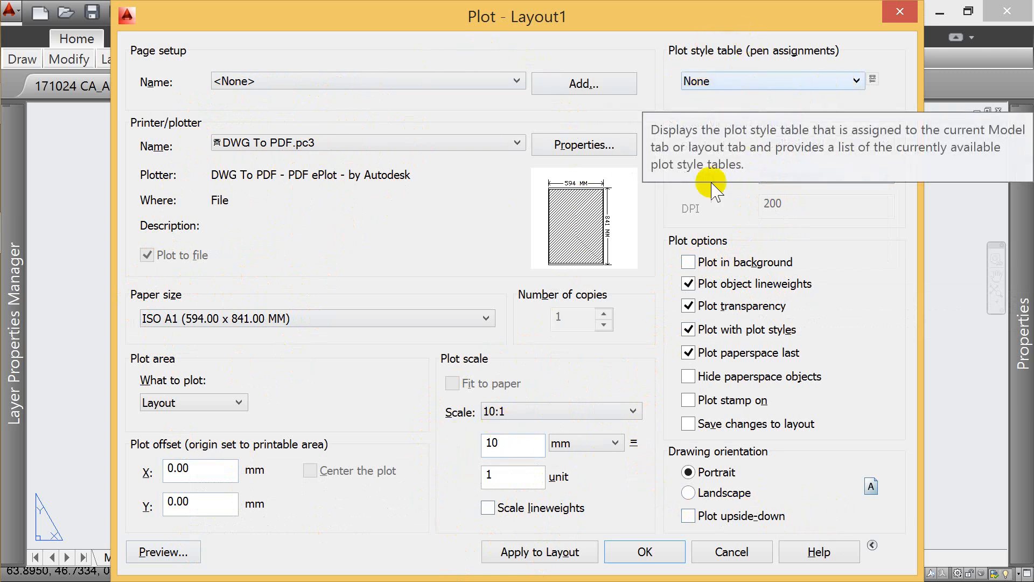
left_click(182, 555)
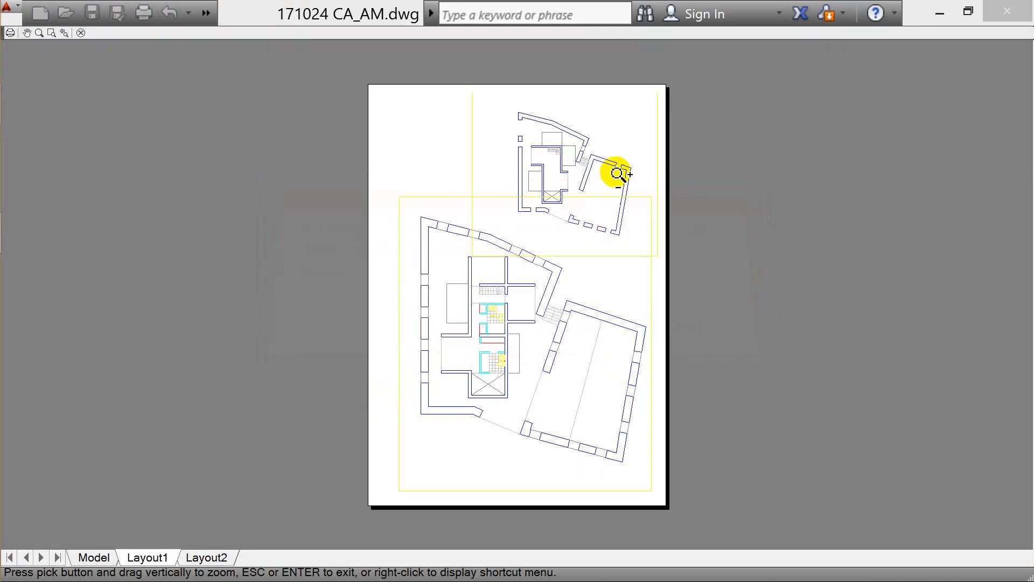
scroll(593, 156, "up", 4)
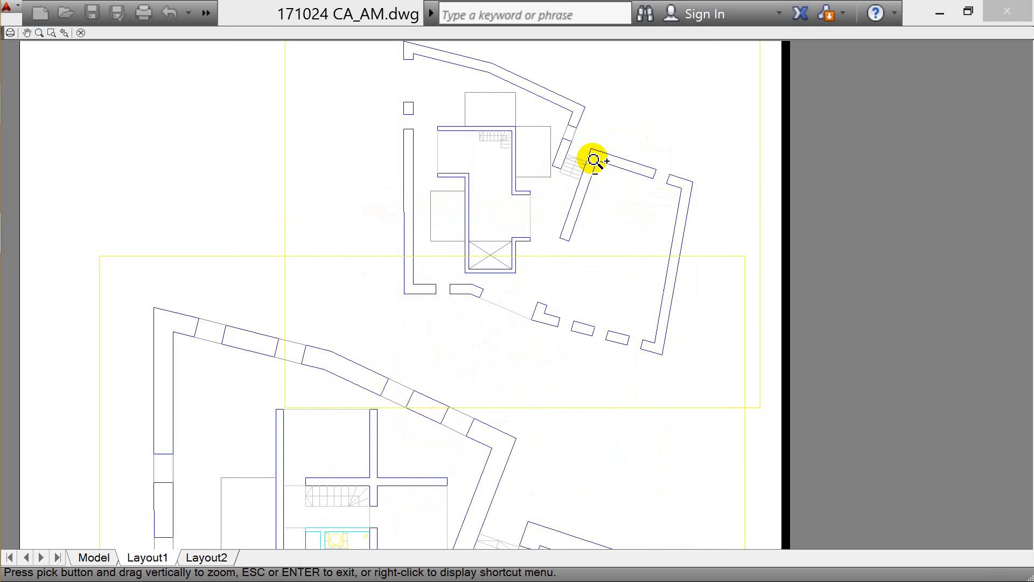
scroll(555, 168, "down", 3)
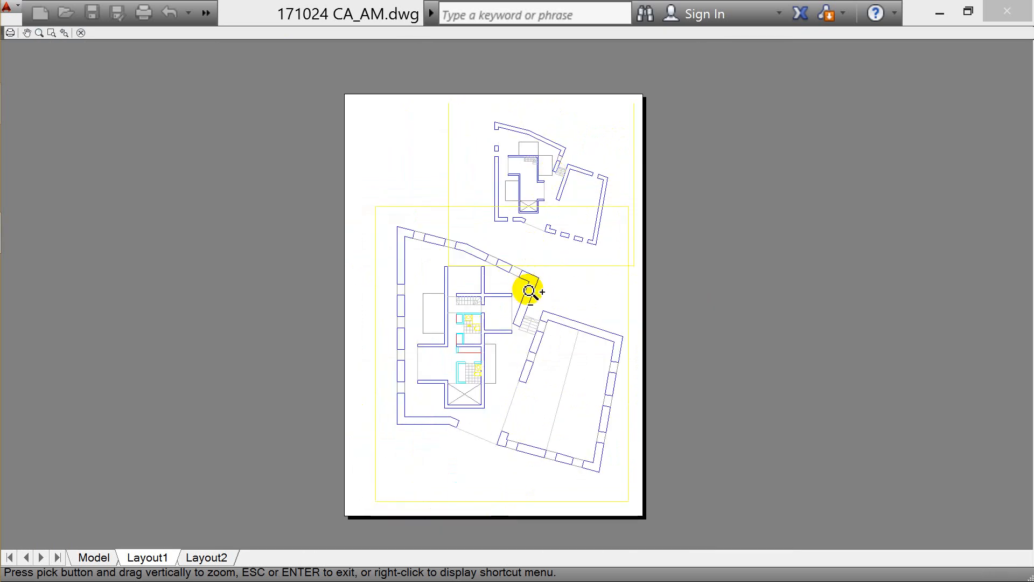
scroll(530, 288, "up", 3)
left_click_drag(530, 288, 526, 300)
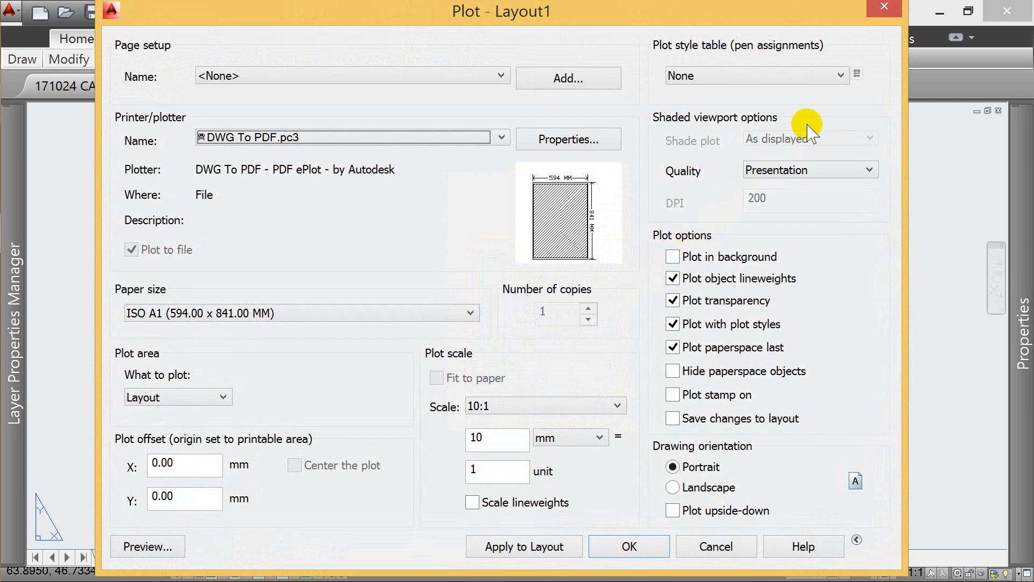
key("Escape")
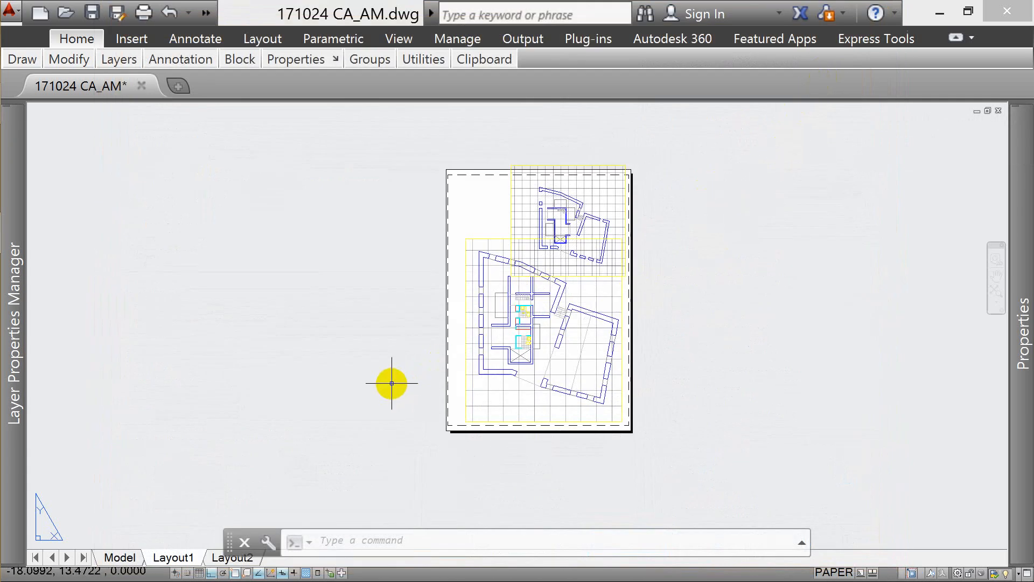
- Assign the acad.ctb plot style table in the page setup of Layout1
right_click(173, 557)
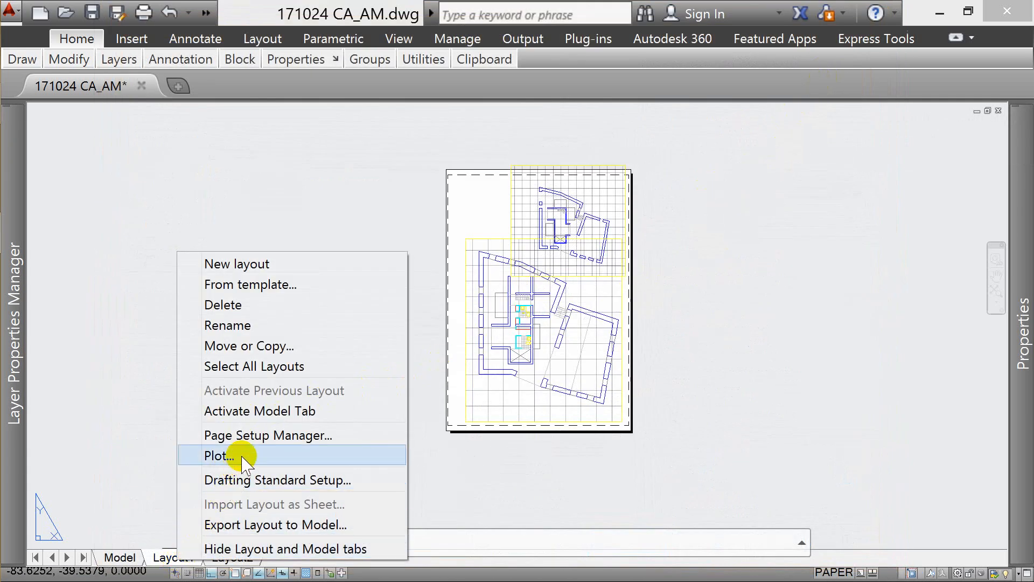
left_click(258, 436)
left_click(694, 262)
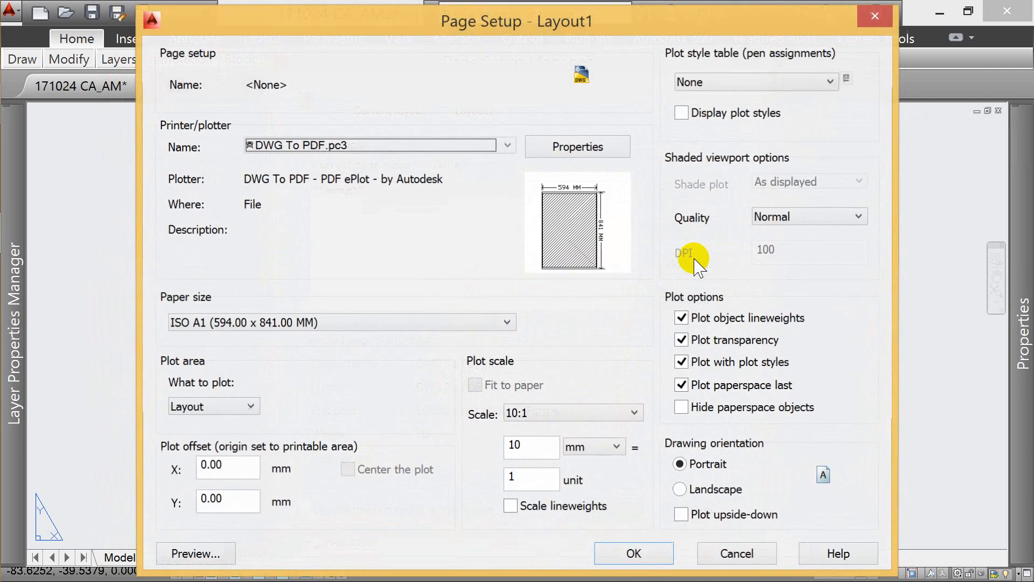
left_click(812, 82)
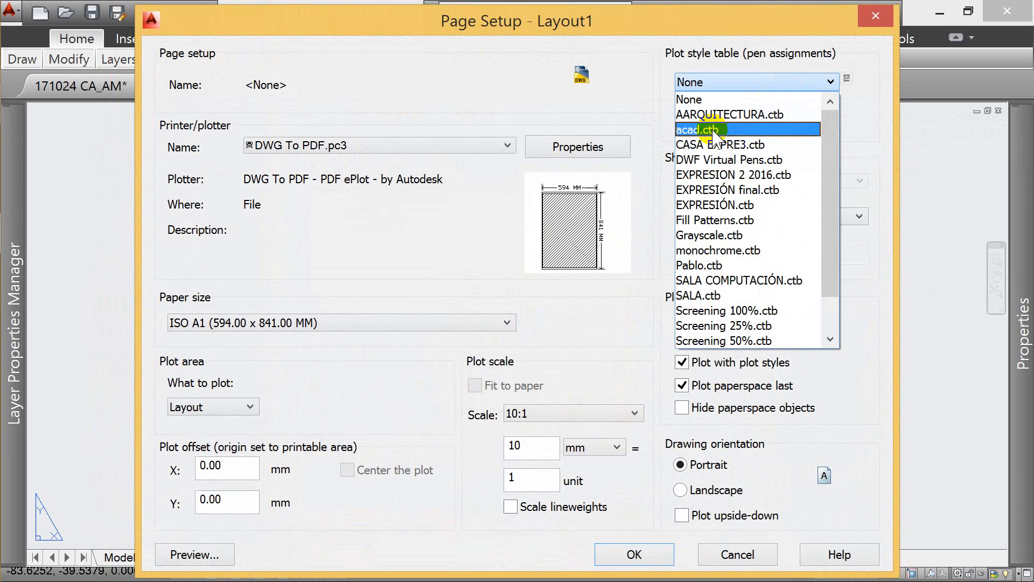
left_click(718, 133)
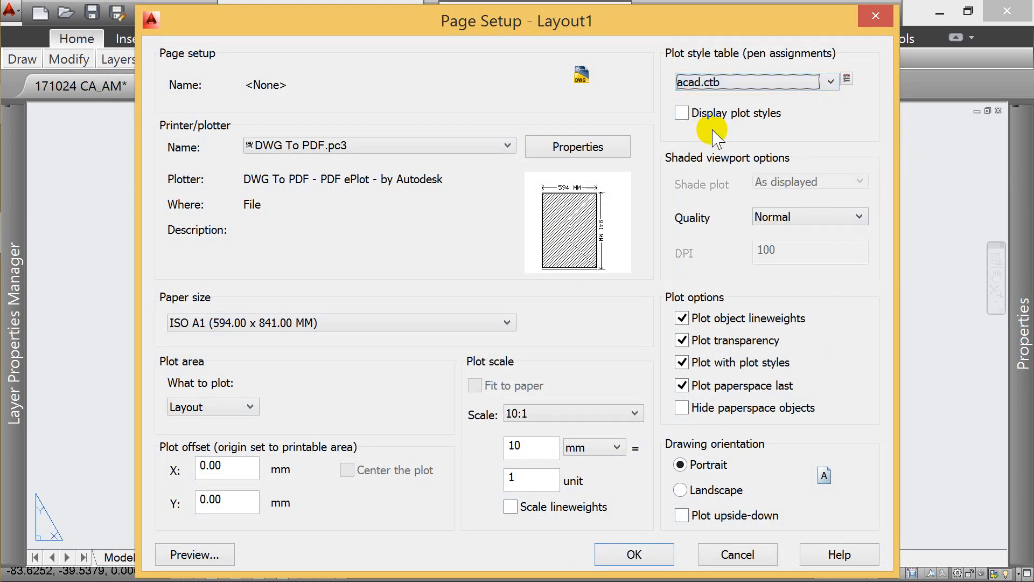
- Edit the acad.ctb plot style table so Color 1 to Color 255 plot in Black with a 0.0000 mm lineweight
left_click(846, 80)
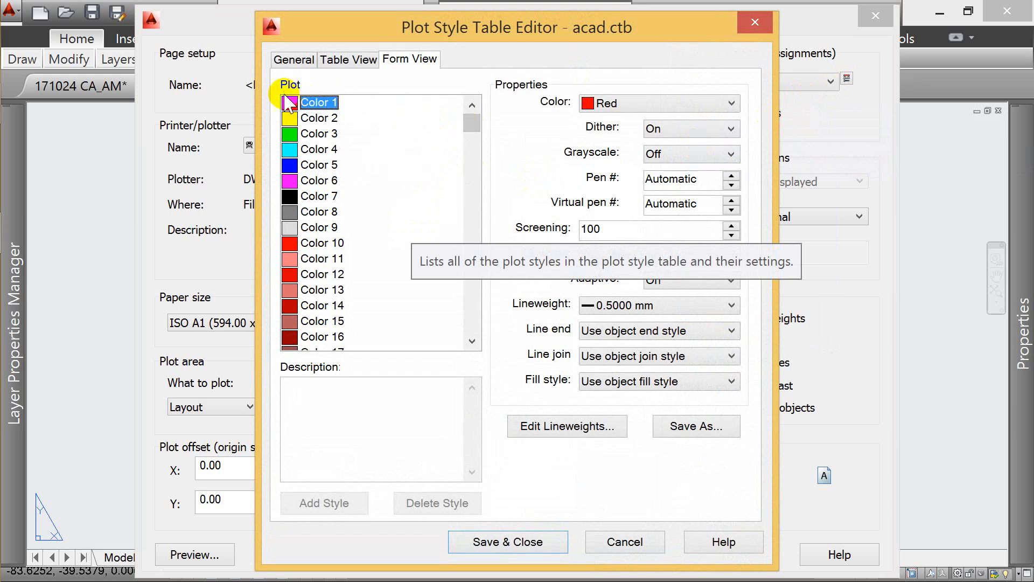
left_click_drag(471, 124, 469, 351)
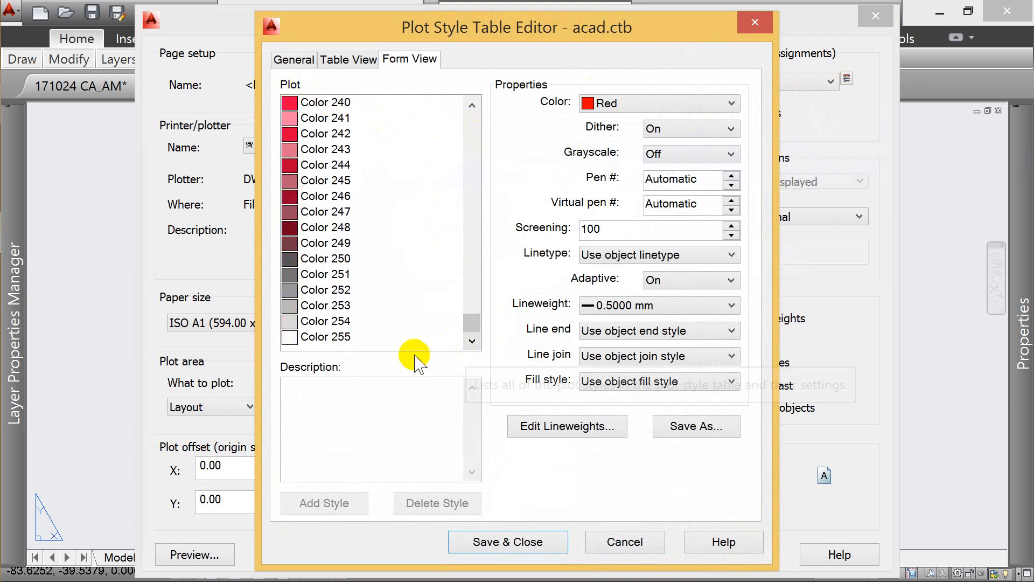
left_click(325, 337, "shift")
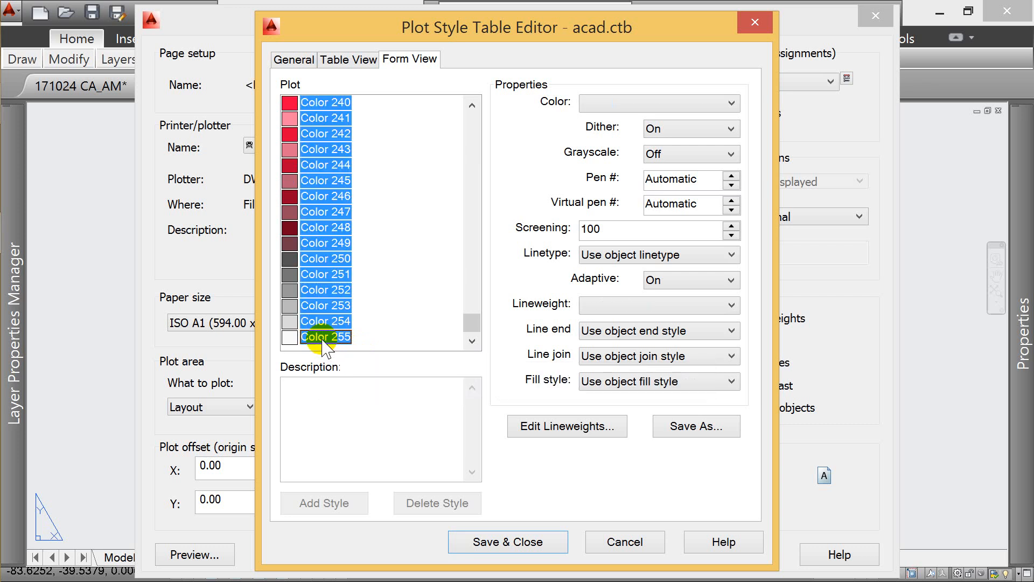
left_click(631, 101)
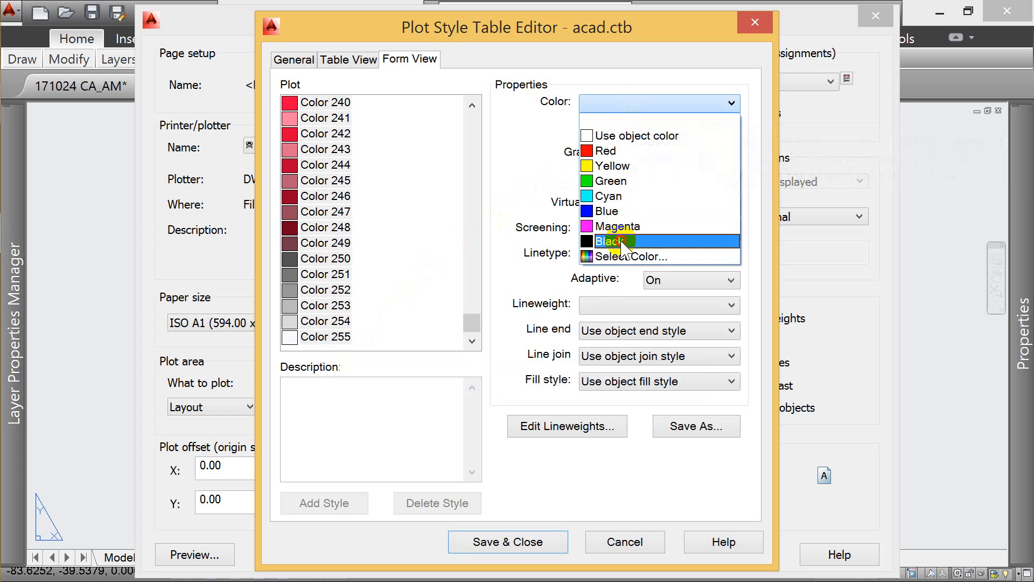
left_click(622, 242)
left_click(635, 305)
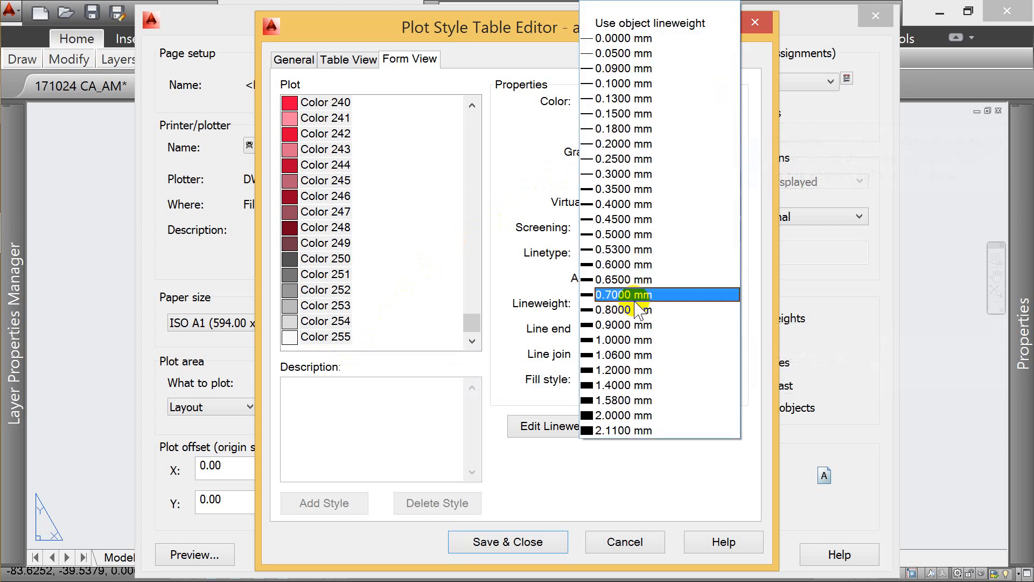
left_click(625, 38)
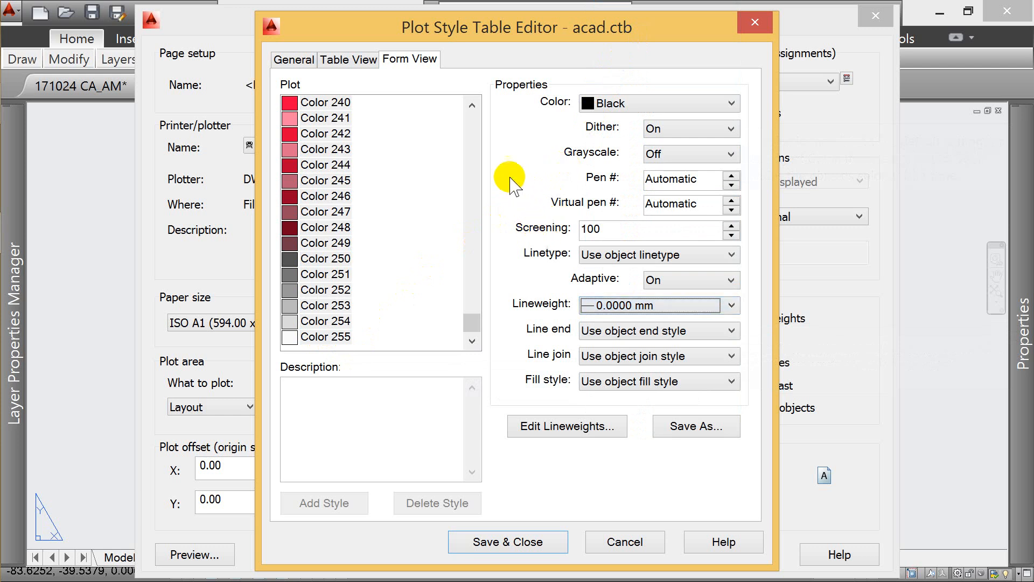
left_click(432, 199)
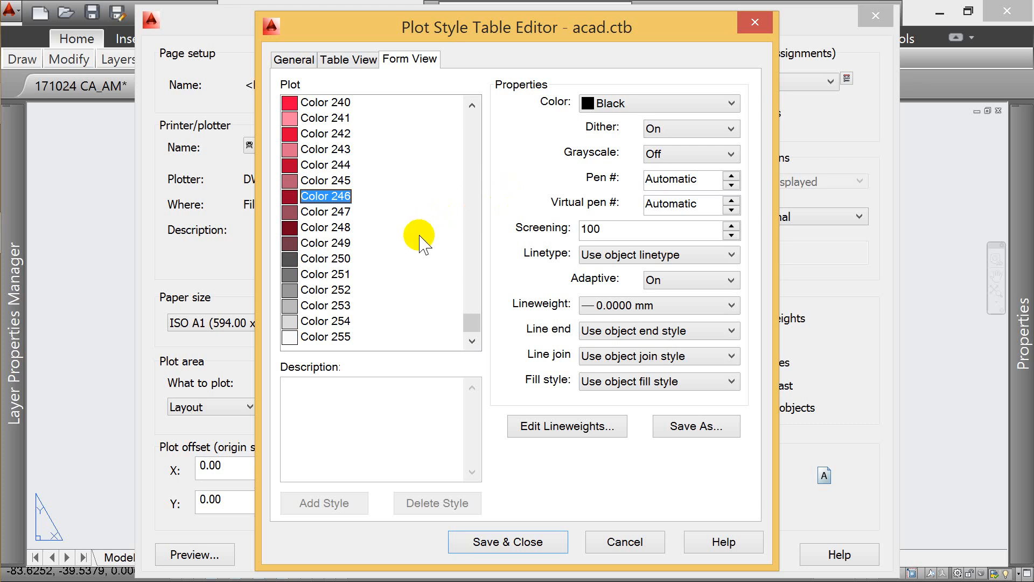
- Set the plotted lineweight of Color 5 to 0.5000 mm in the plot style table
left_click(337, 228)
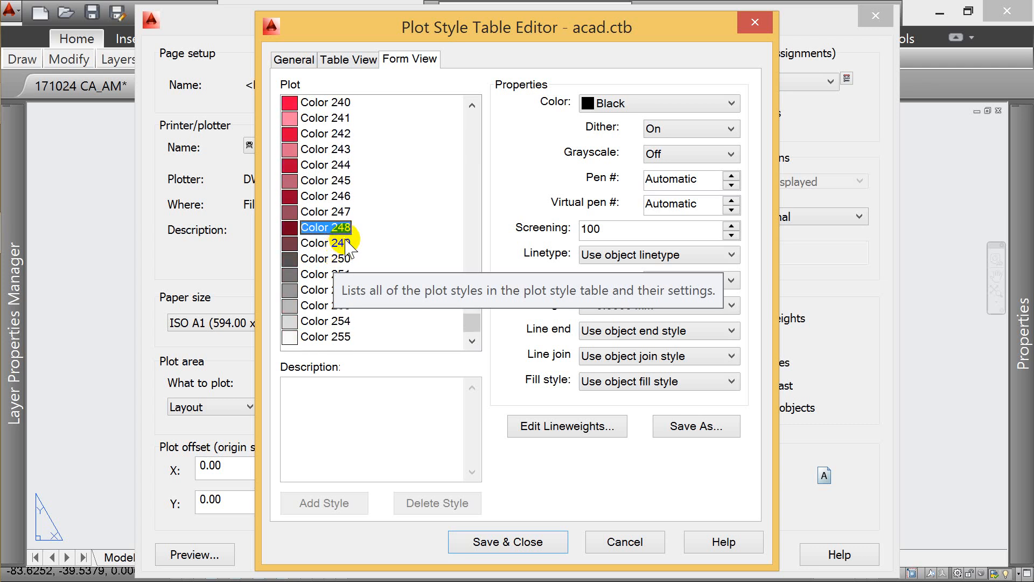
left_click_drag(474, 318, 462, 97)
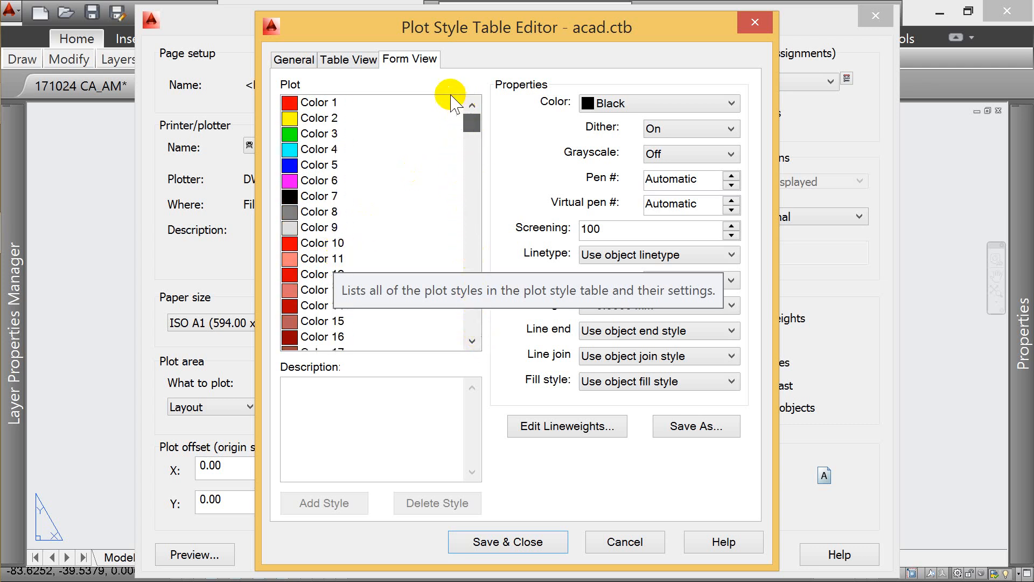
left_click(323, 103)
left_click(318, 165)
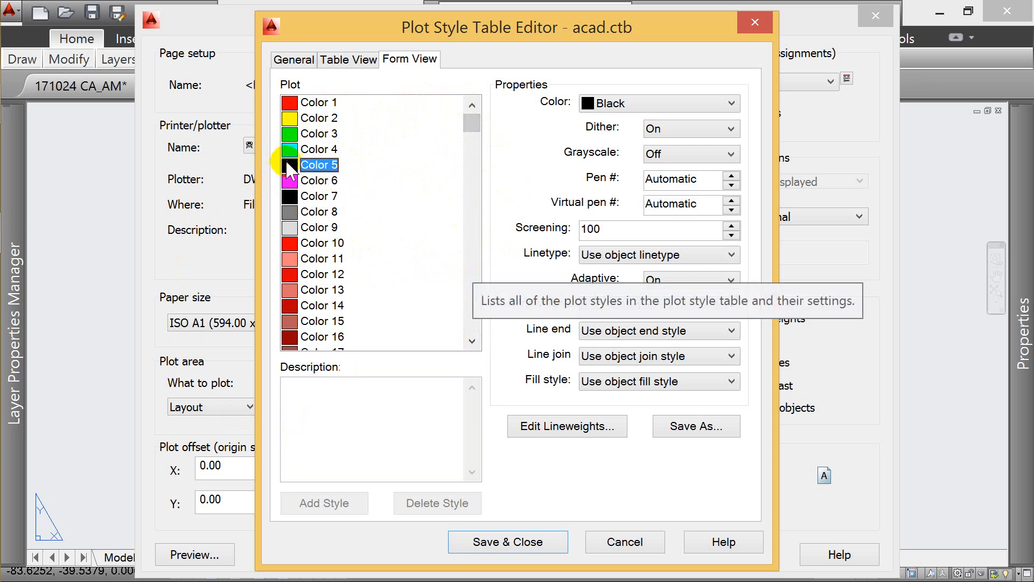
left_click(666, 304)
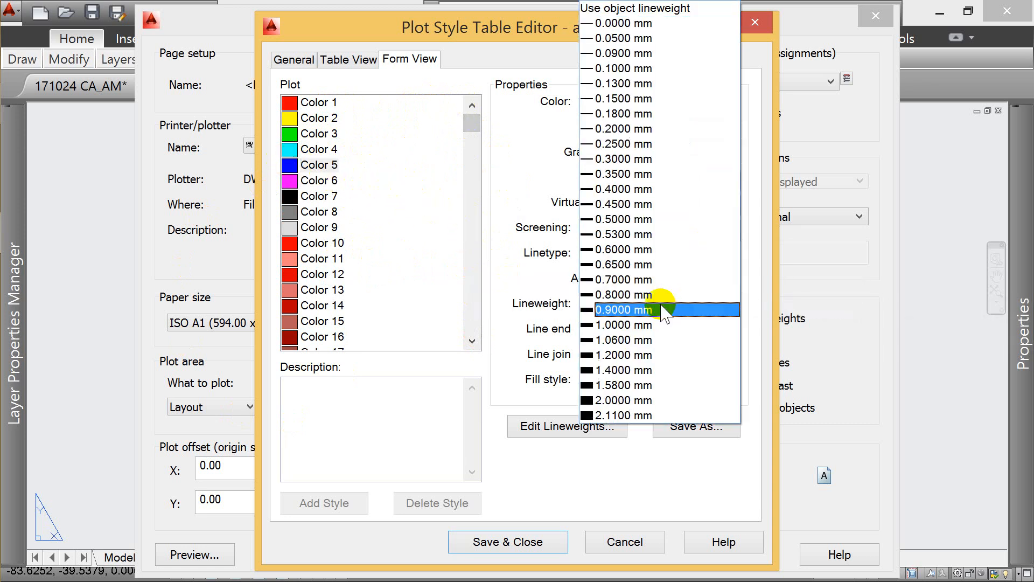
left_click(628, 220)
- Set the plotted lineweight of Color 4 to 0.2500 mm
left_click(325, 151)
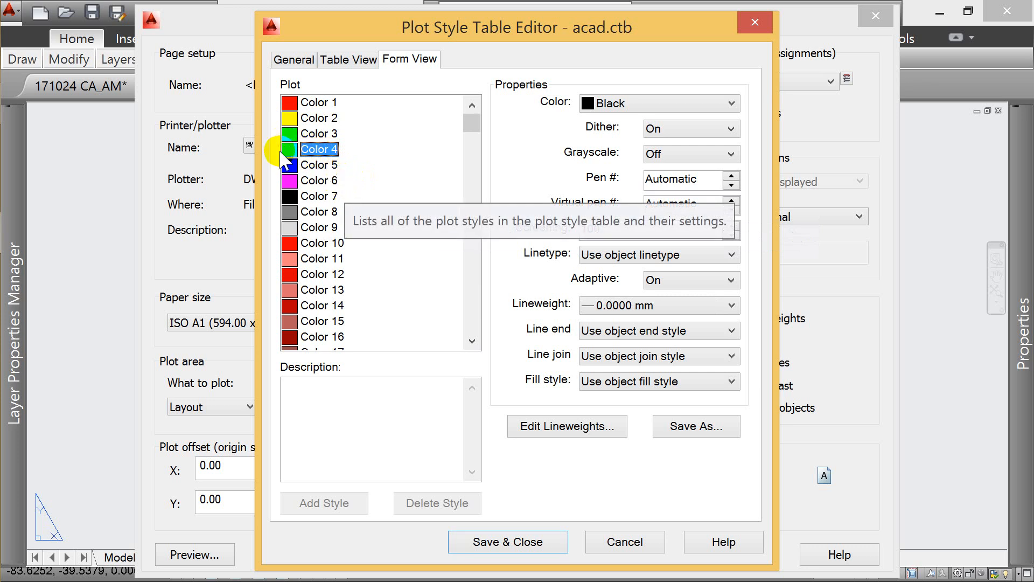
left_click(613, 305)
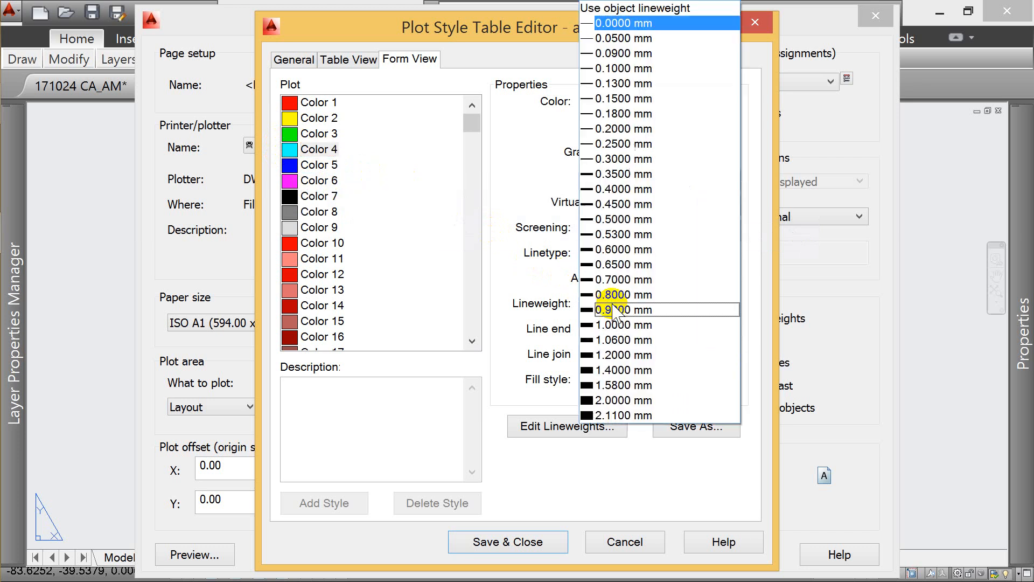
left_click(623, 144)
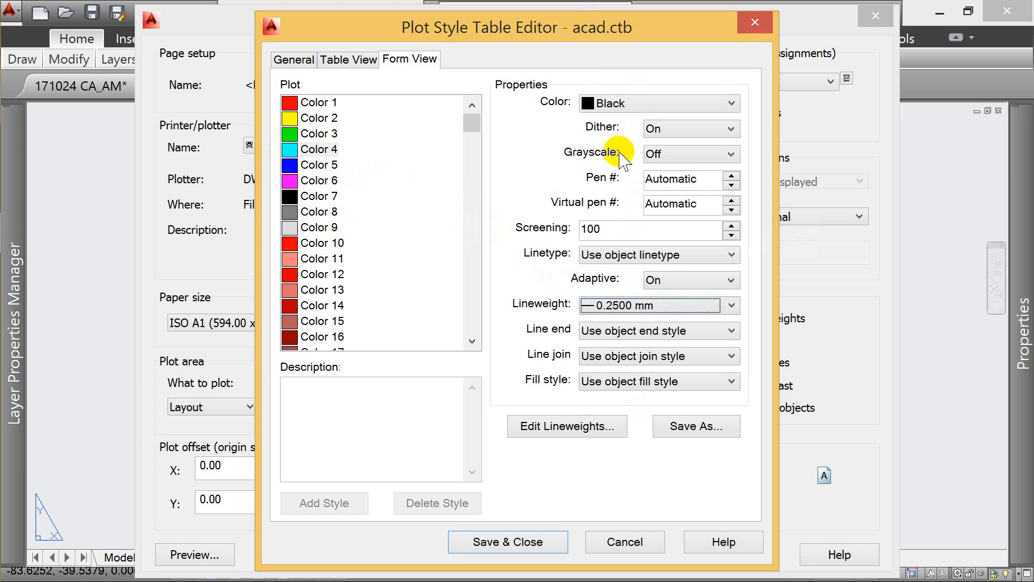
- Give Color 1 and Color 2 together a plotted lineweight of 0.1800 mm
left_click(322, 120)
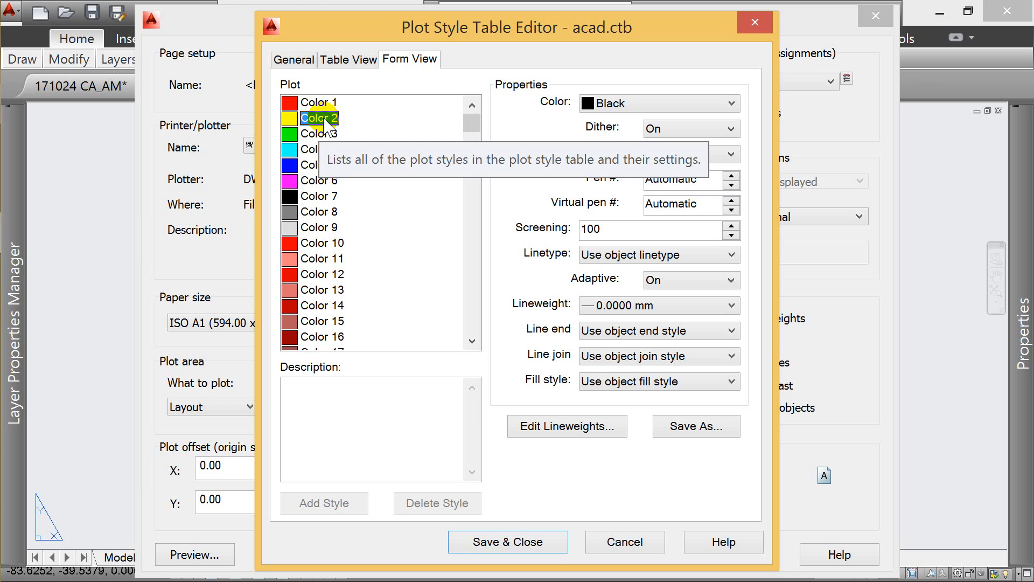
left_click(319, 103)
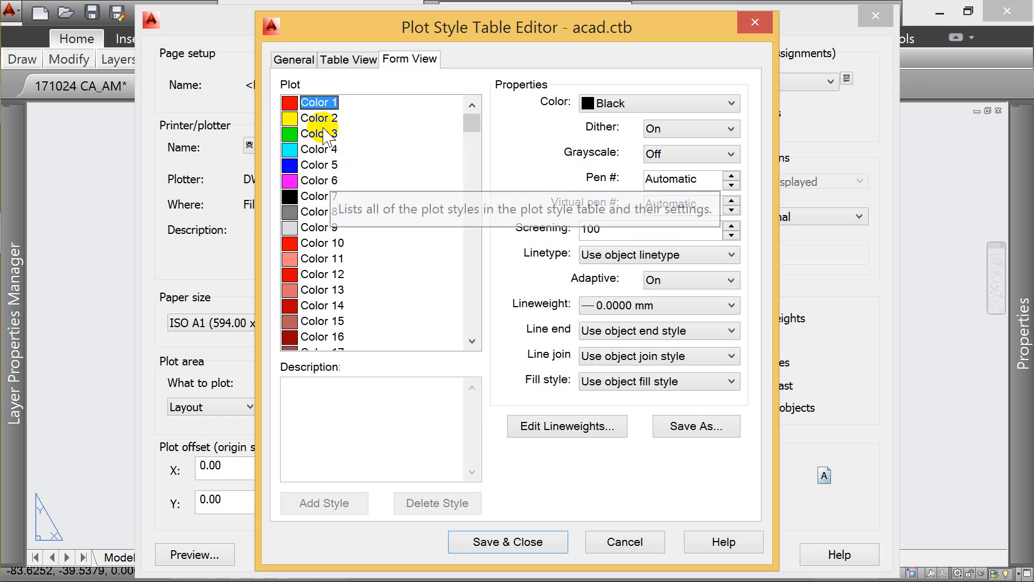
left_click(319, 118, "shift")
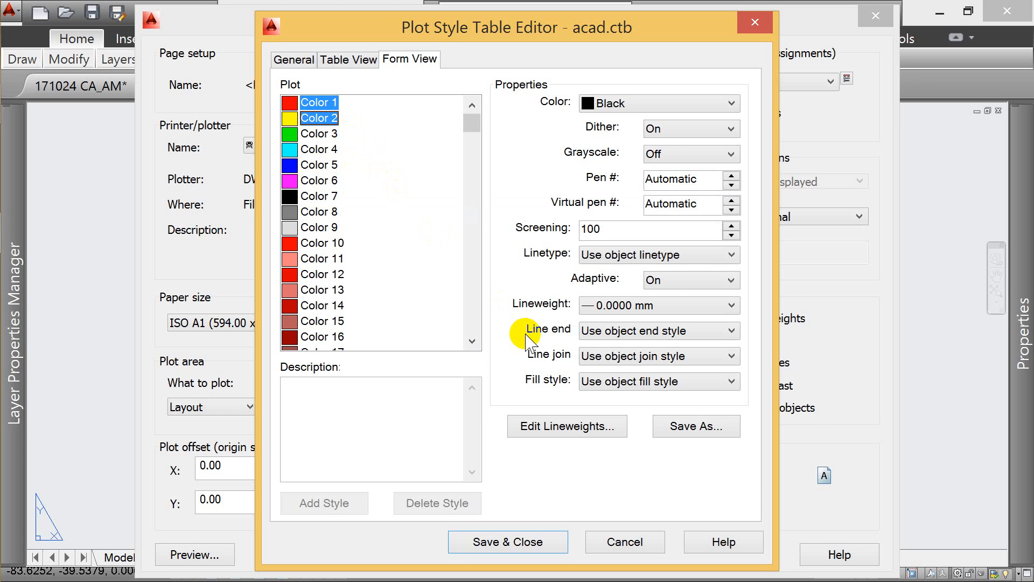
left_click(656, 305)
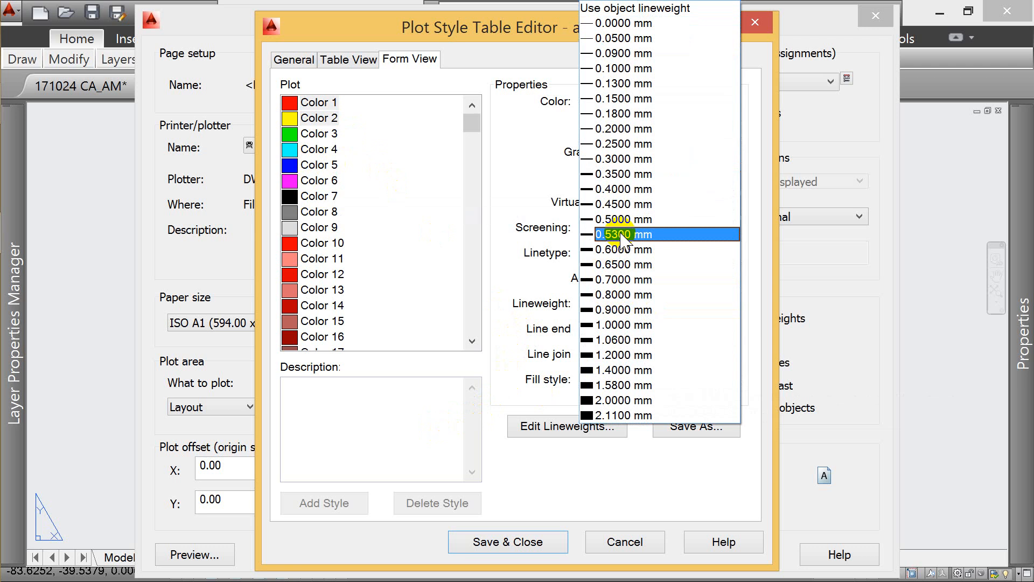
left_click(625, 113)
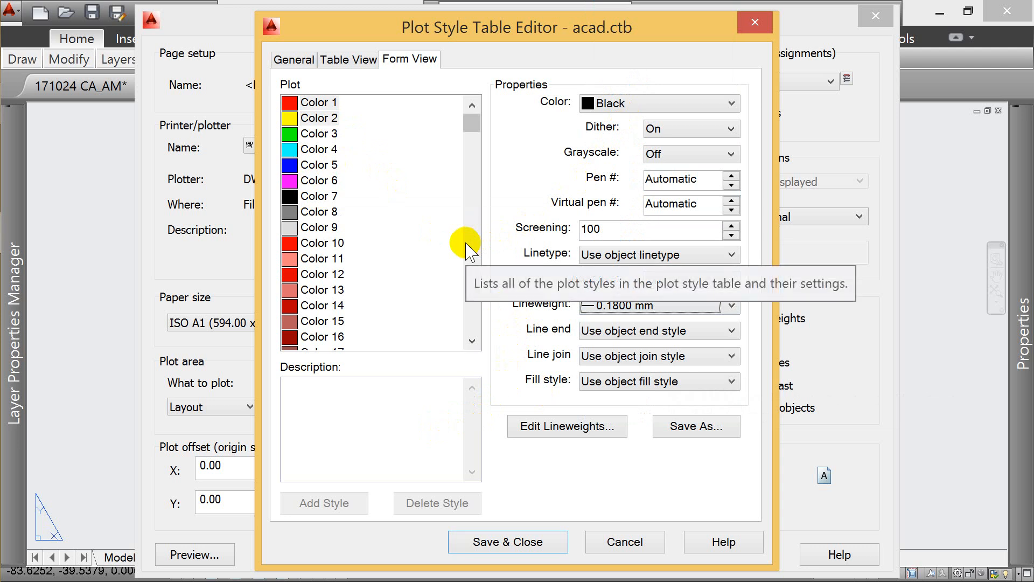
- Save the edited plot style table under the new name CAAM in the Plot Styles folder and leave the table editor
left_click(316, 212)
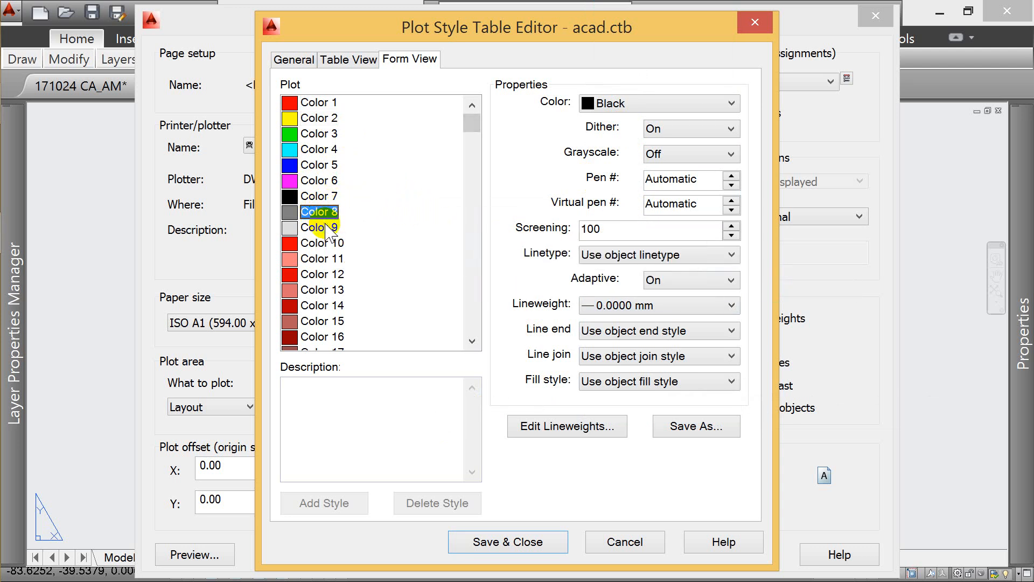
left_click(327, 228, "shift")
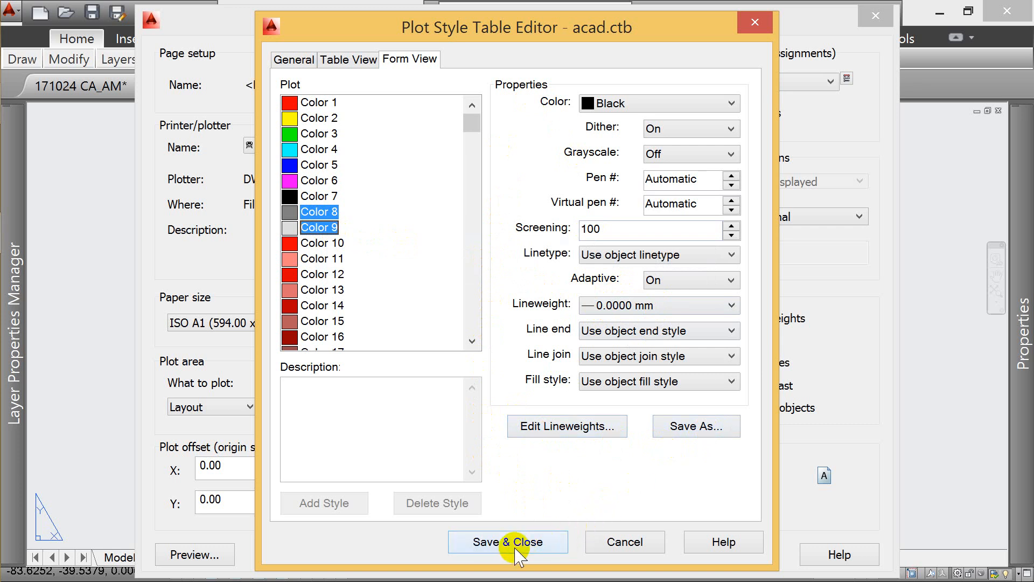
left_click(697, 425)
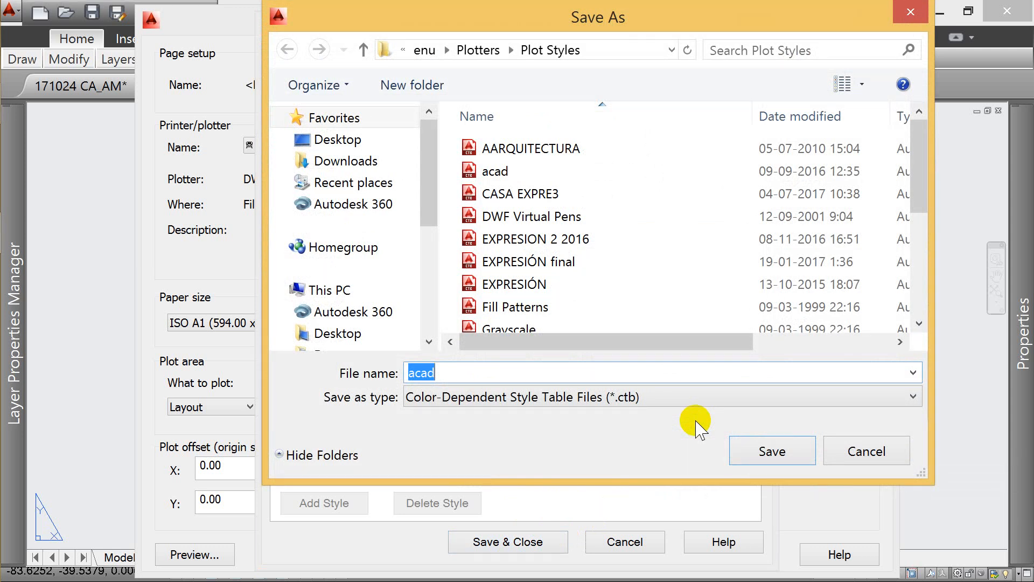
type("CA")
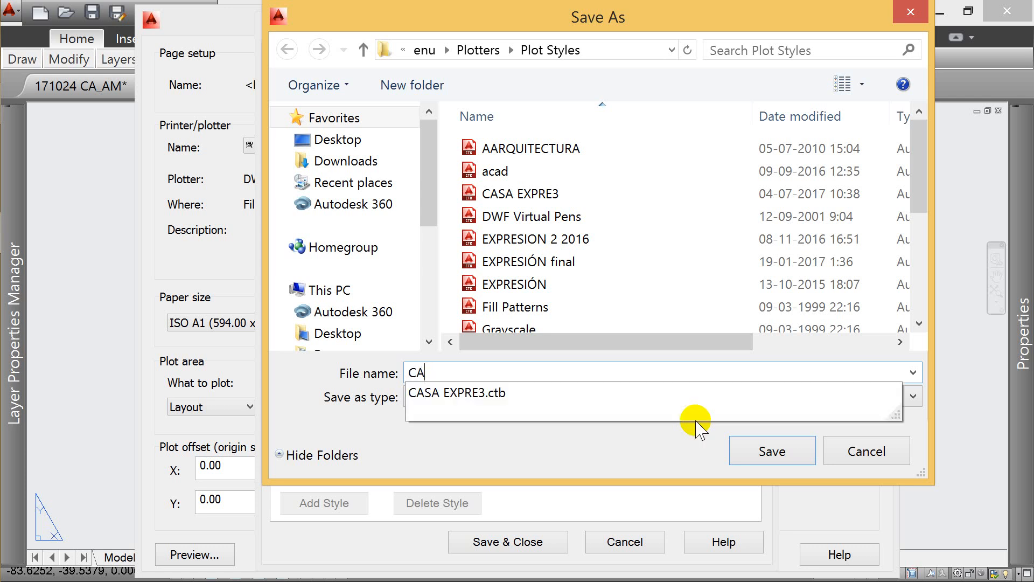
type("AM")
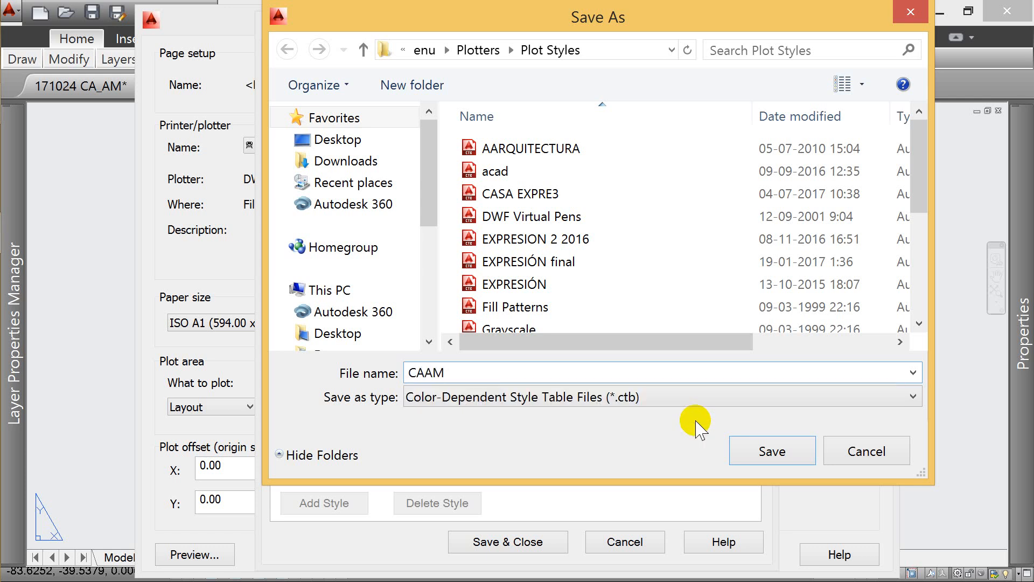
left_click(762, 451)
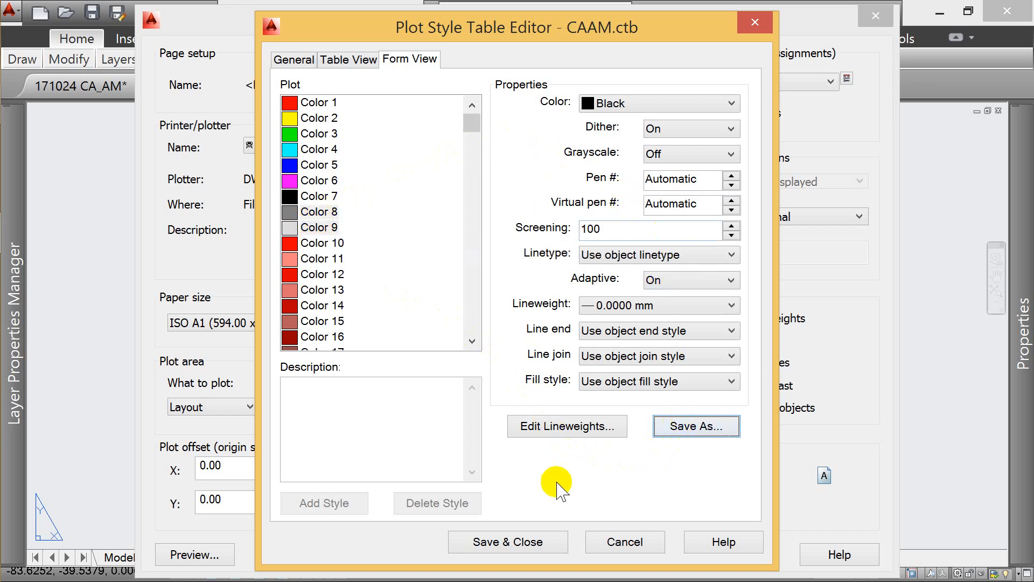
left_click(618, 543)
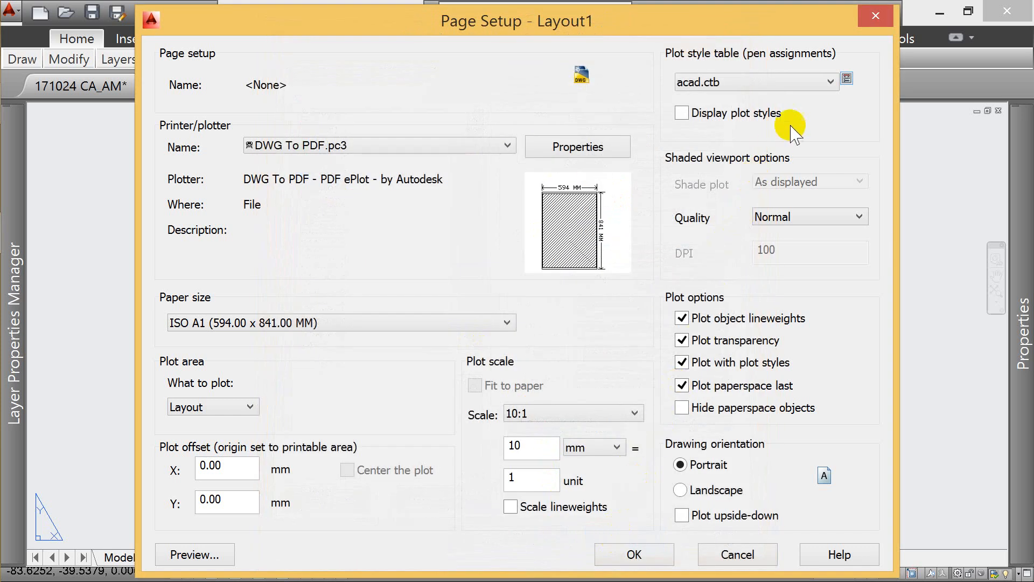
- Assign the CAAM.ctb plot style table in the page setup of Layout1
left_click(831, 82)
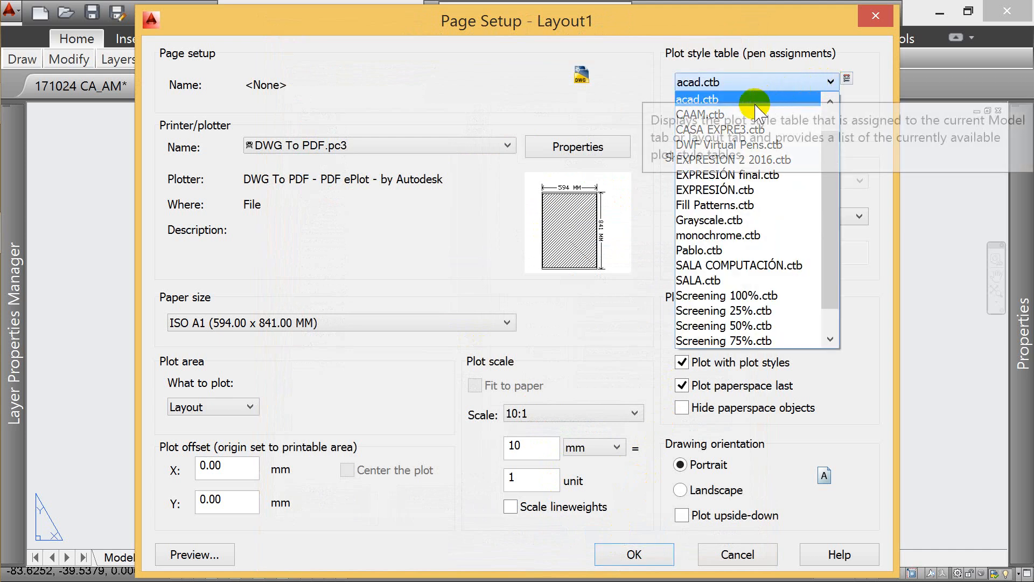
left_click(730, 111)
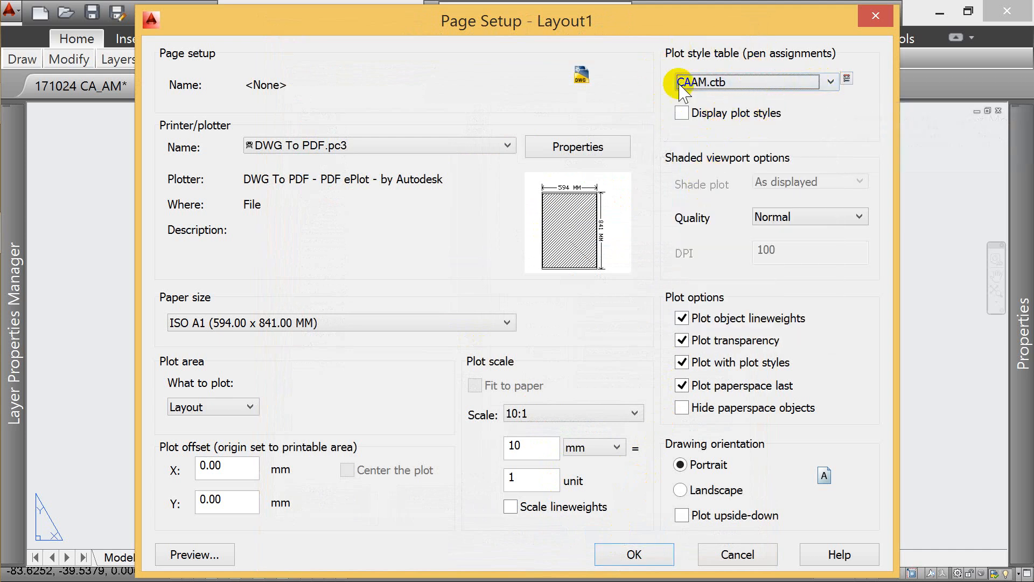
left_click_drag(684, 28, 645, 43)
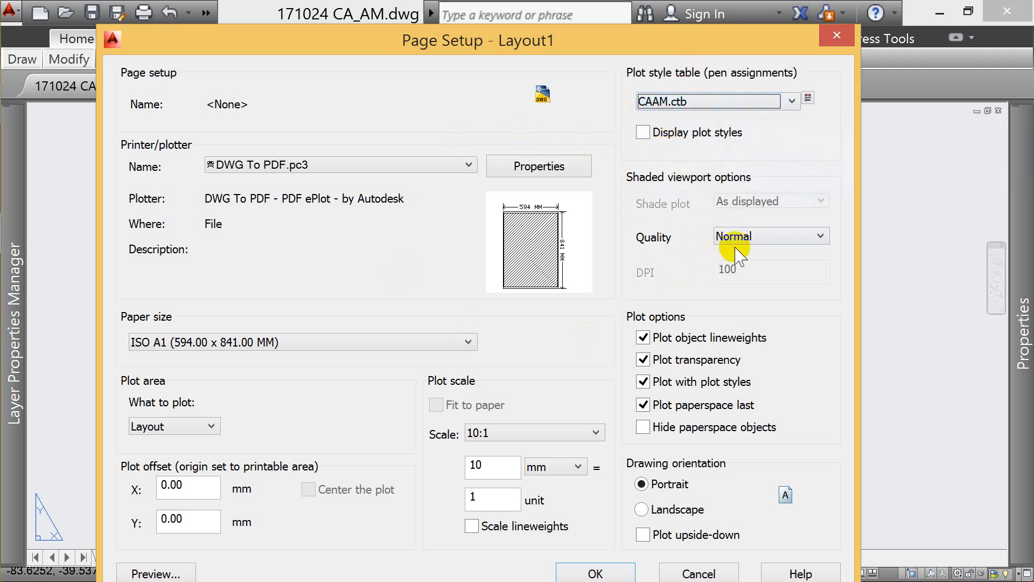
- Set the shaded viewport quality to Custom at 150 DPI, then accept the Layout1 page setup and close the page setup manager
left_click(754, 237)
left_click(754, 320)
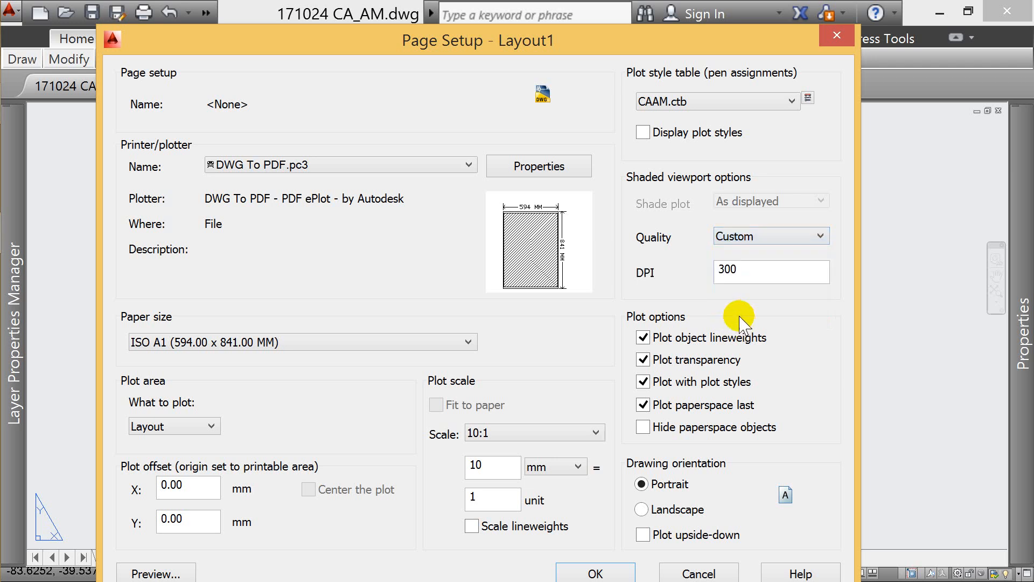
left_click_drag(729, 271, 686, 271)
type("1")
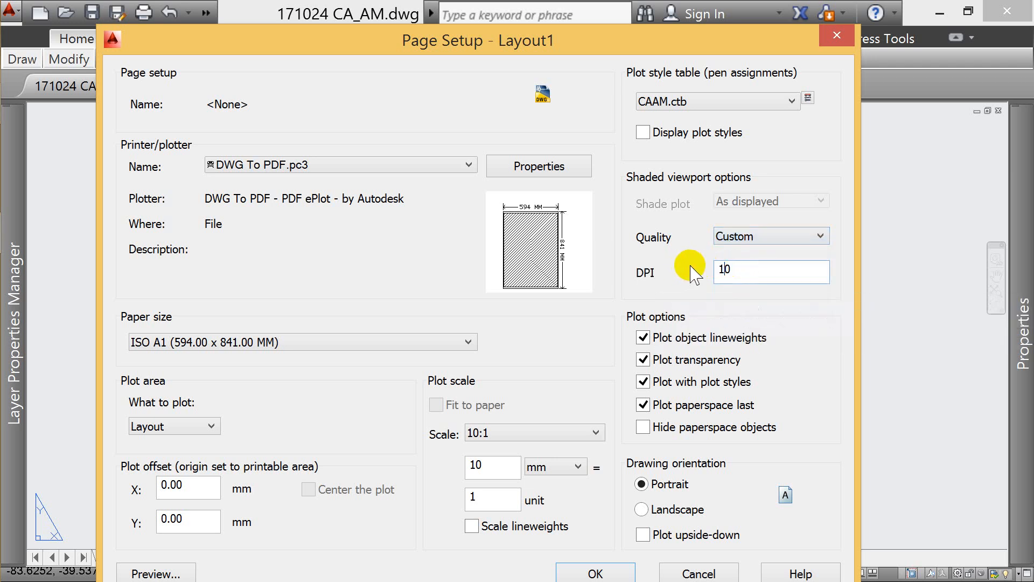
type("5")
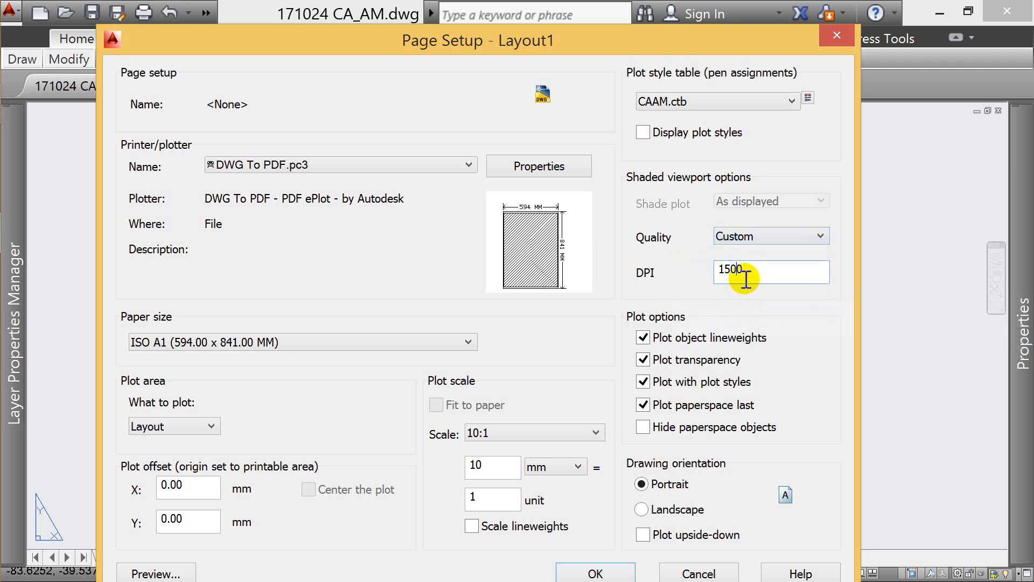
left_click(771, 236)
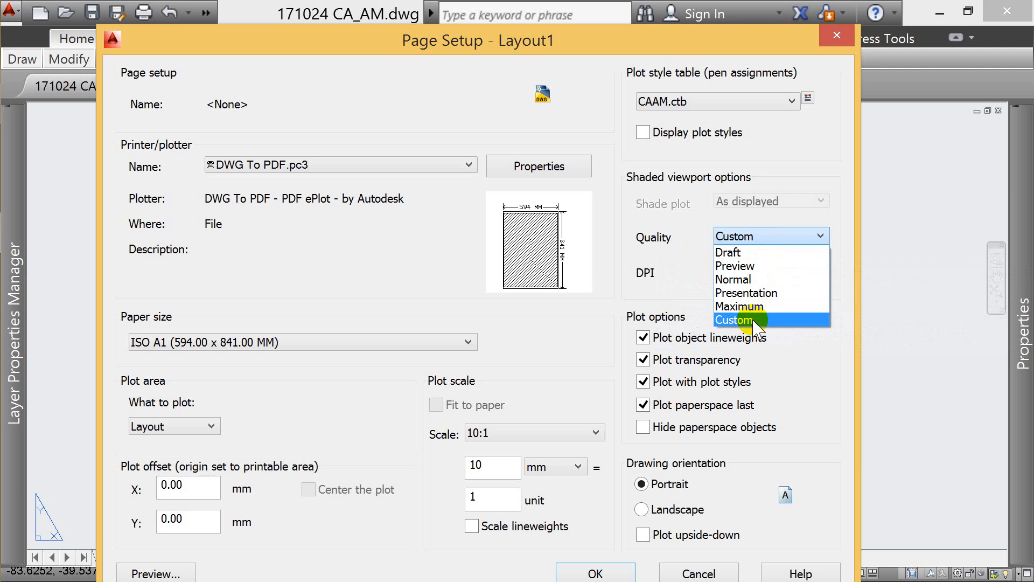
left_click(801, 343)
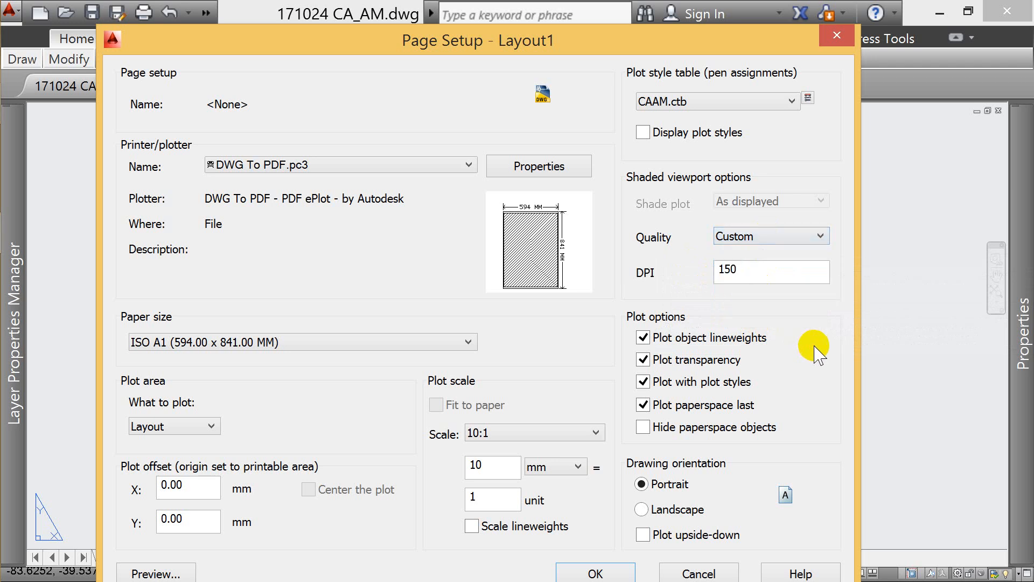
left_click_drag(766, 282, 697, 269)
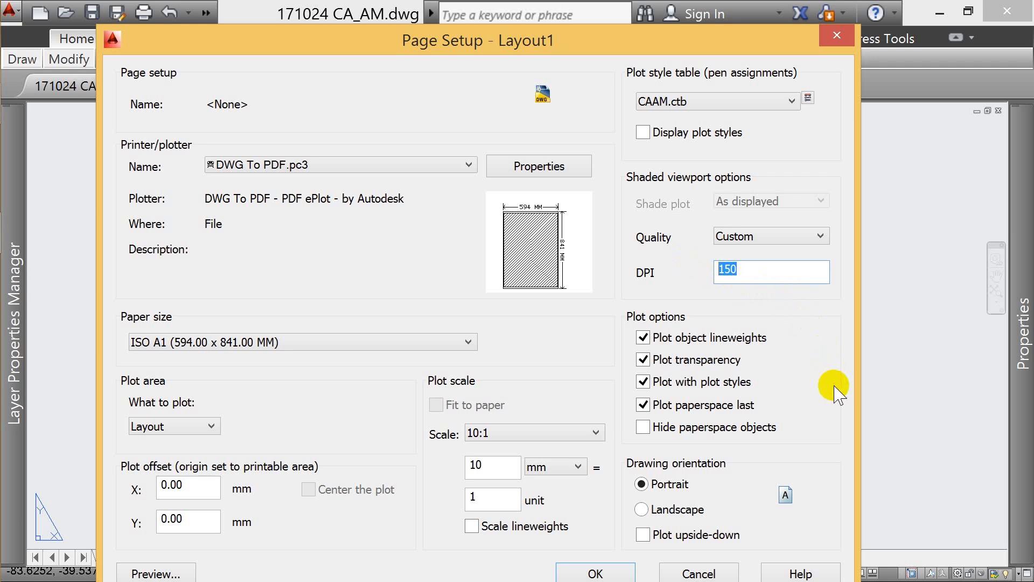
left_click_drag(609, 42, 564, 11)
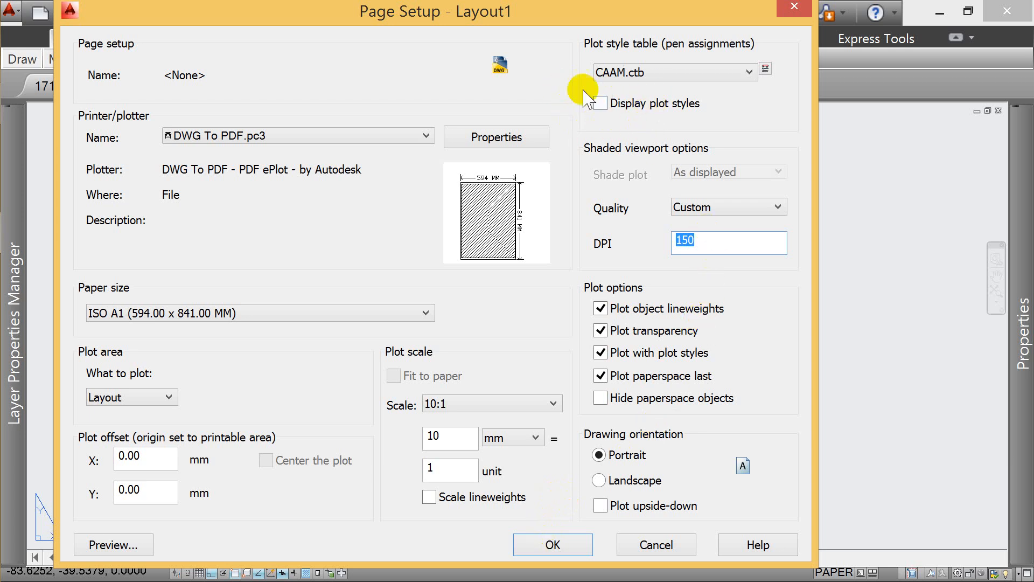
left_click(564, 546)
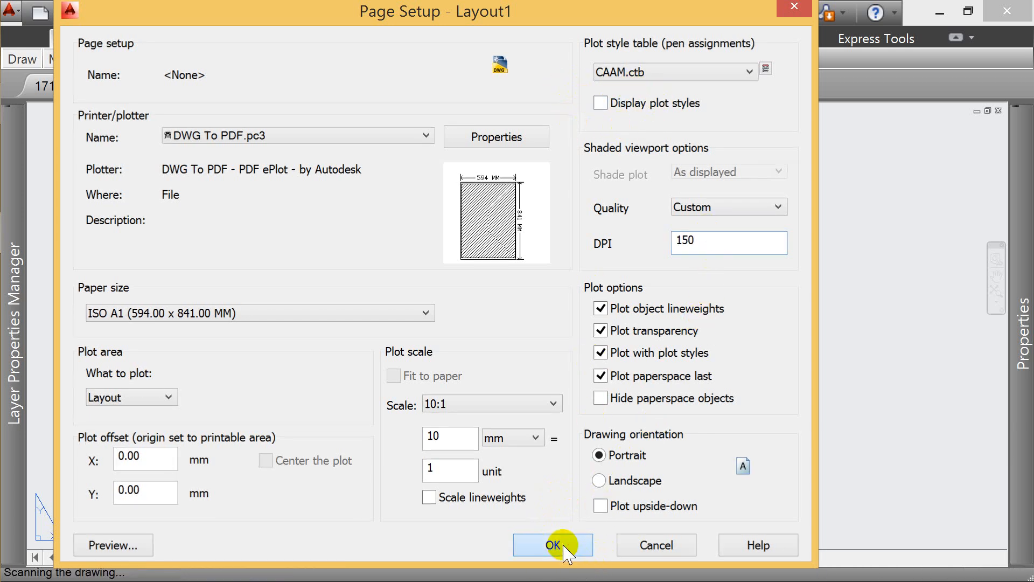
left_click(605, 509)
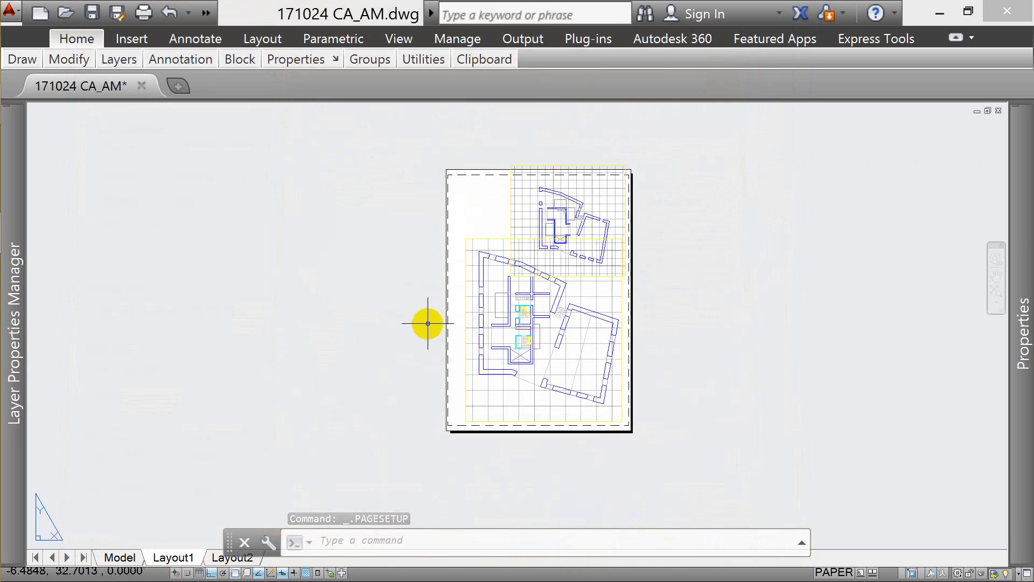
- Preview the Layout1 plot and inspect the line thicknesses of the walls, stairs and bathroom details, then leave the preview
key("ctrl+p")
left_click(181, 548)
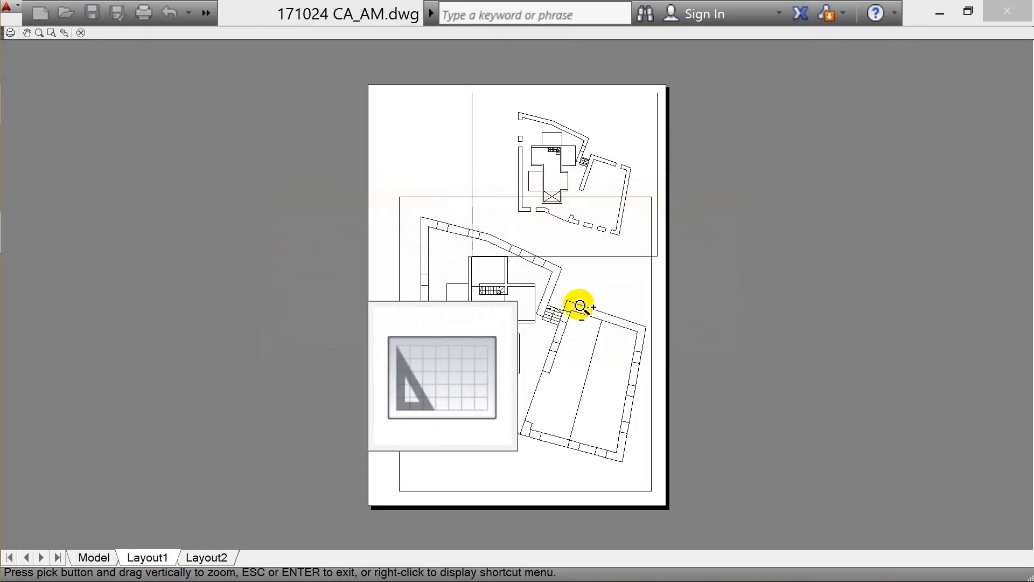
scroll(579, 274, "up", 10)
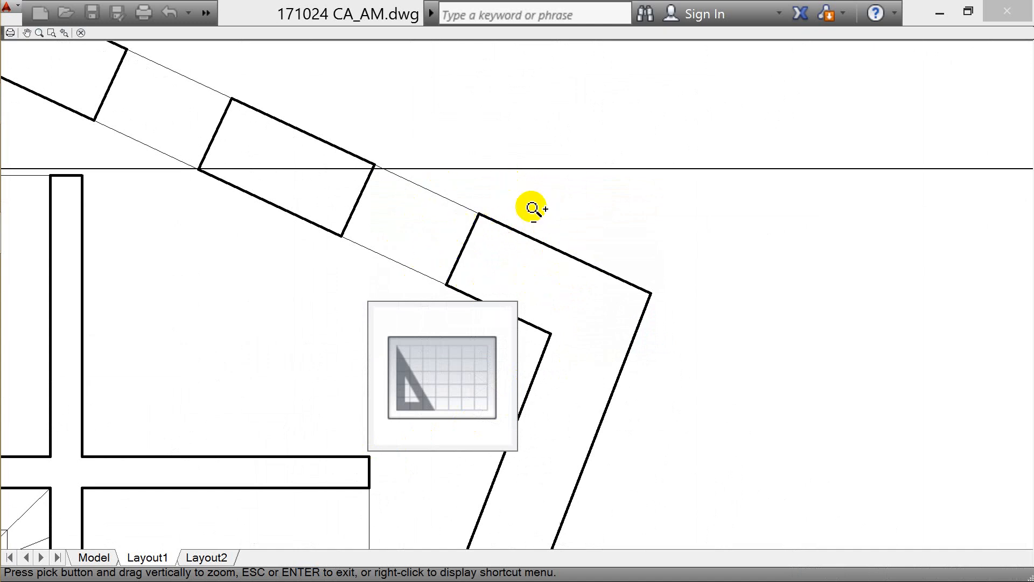
scroll(498, 232, "down", 6)
scroll(508, 237, "up", 8)
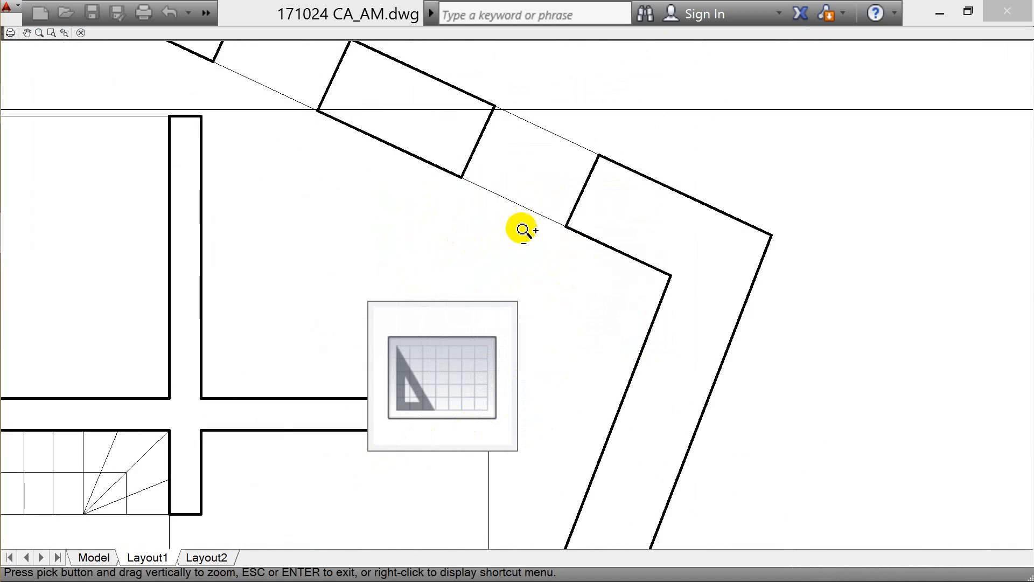
scroll(635, 185, "down", 5)
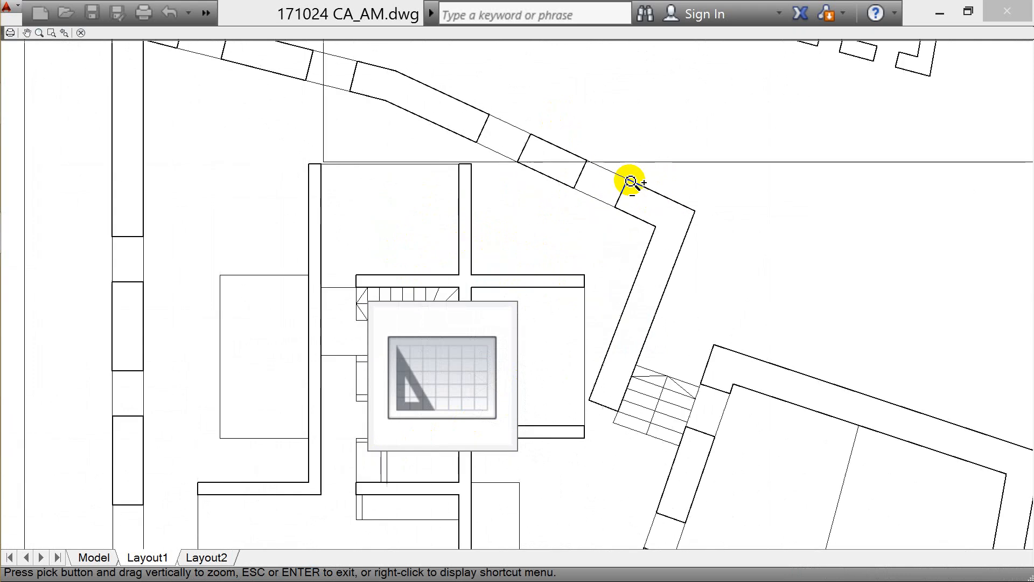
scroll(518, 261, "up", 3)
scroll(522, 167, "down", 5)
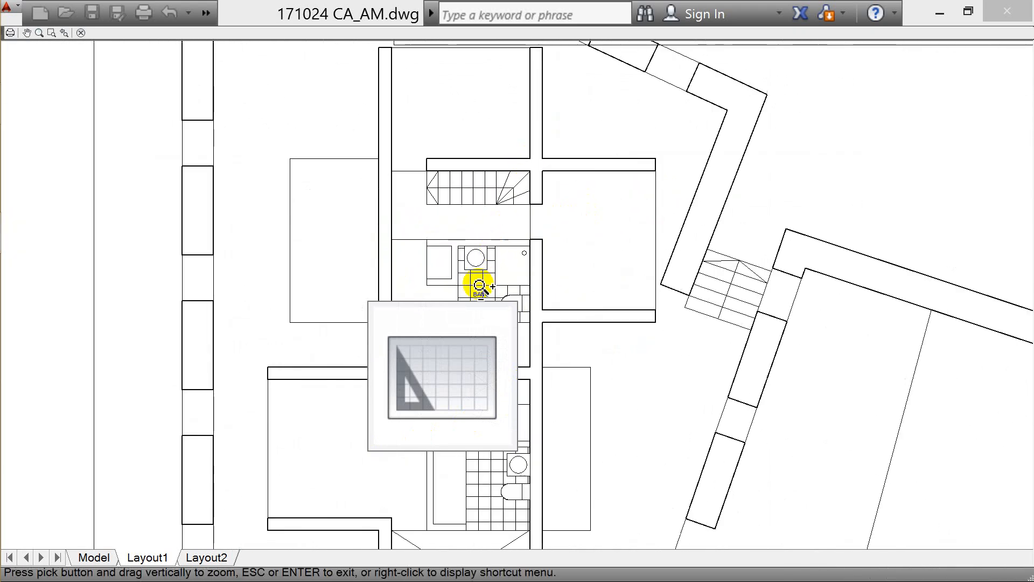
scroll(479, 285, "up", 7)
scroll(484, 210, "down", 8)
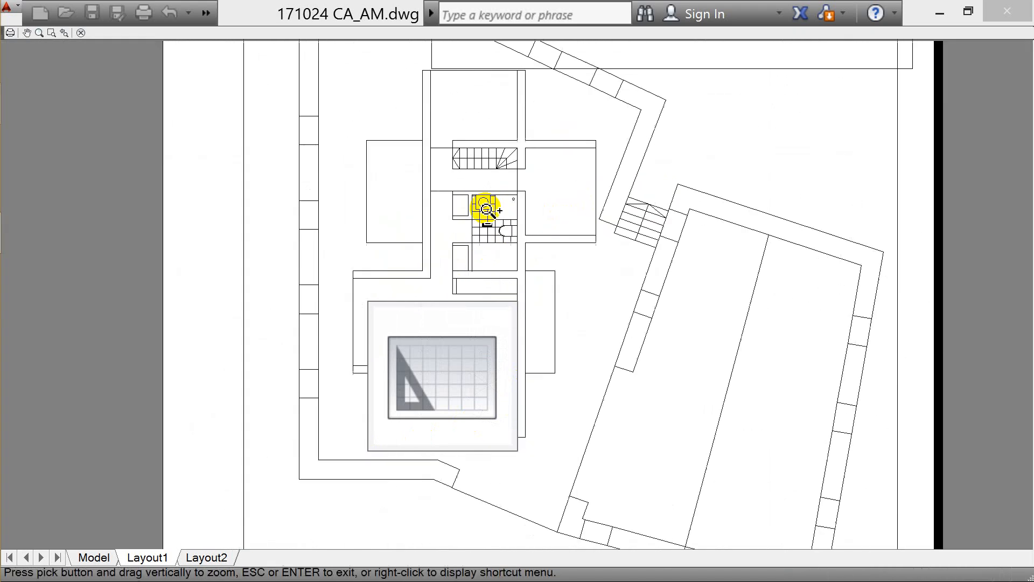
scroll(500, 254, "up", 4)
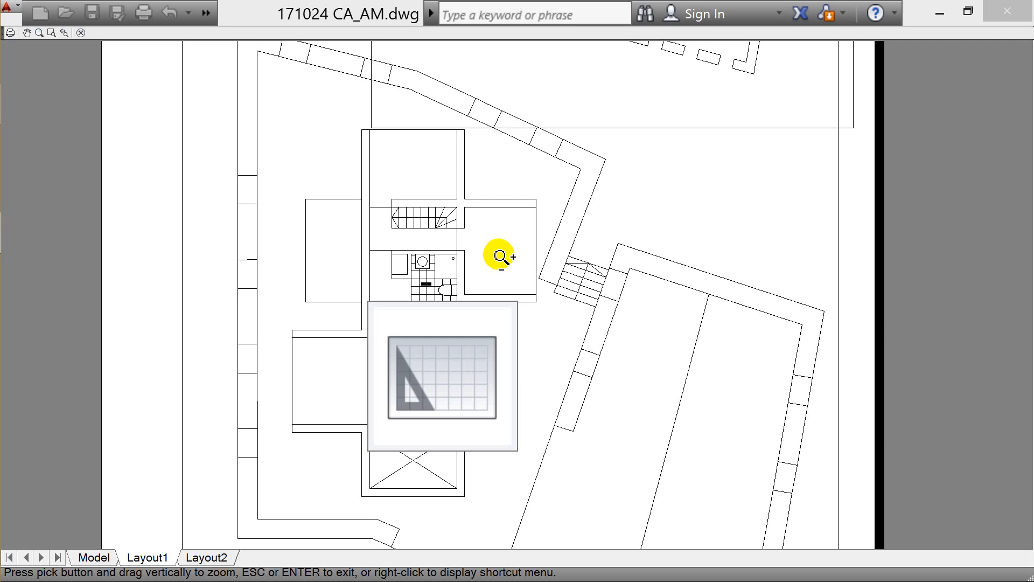
scroll(490, 264, "down", 4)
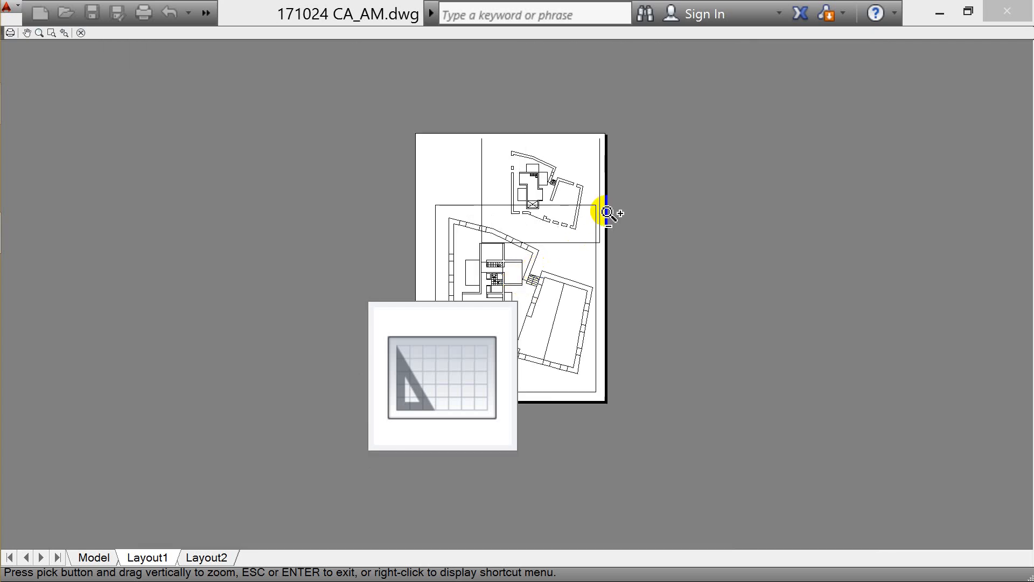
key("Escape")
key("Escape")
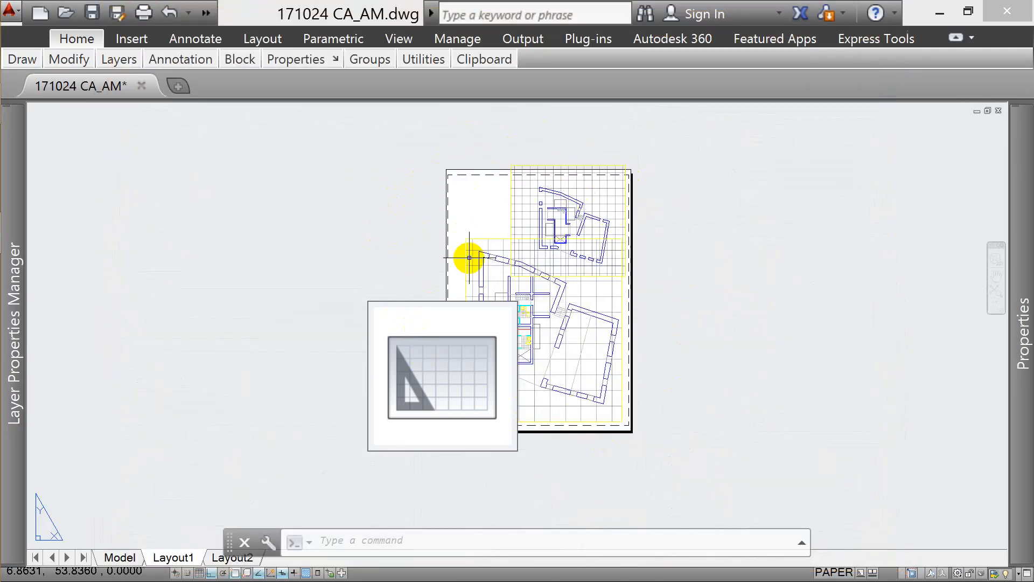
- Enable the display of plot styles in the page setup of Layout1, accept it and leave the page setup manager
scroll(542, 234, "down", 4)
scroll(543, 274, "up", 4)
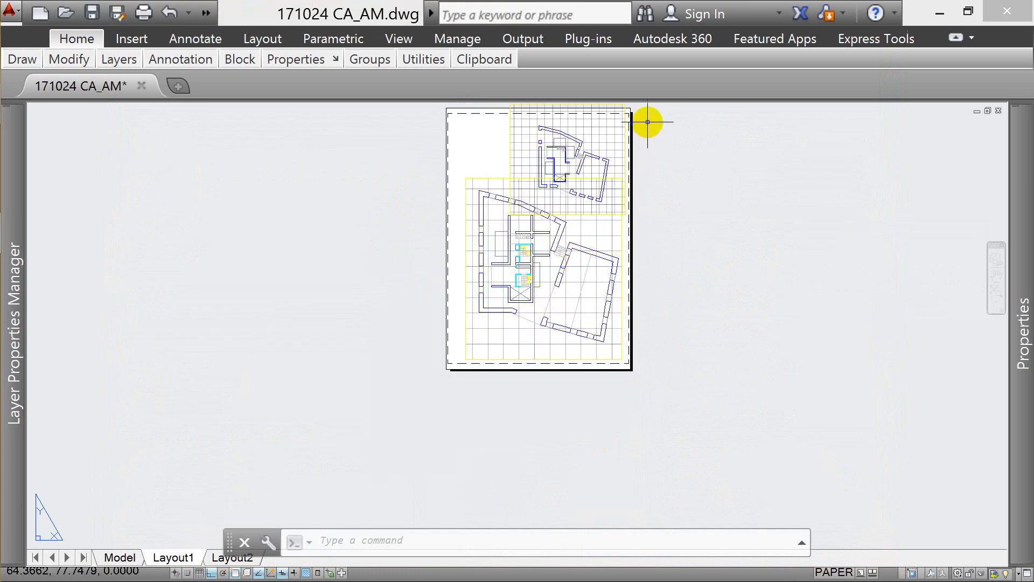
scroll(466, 252, "down", 2)
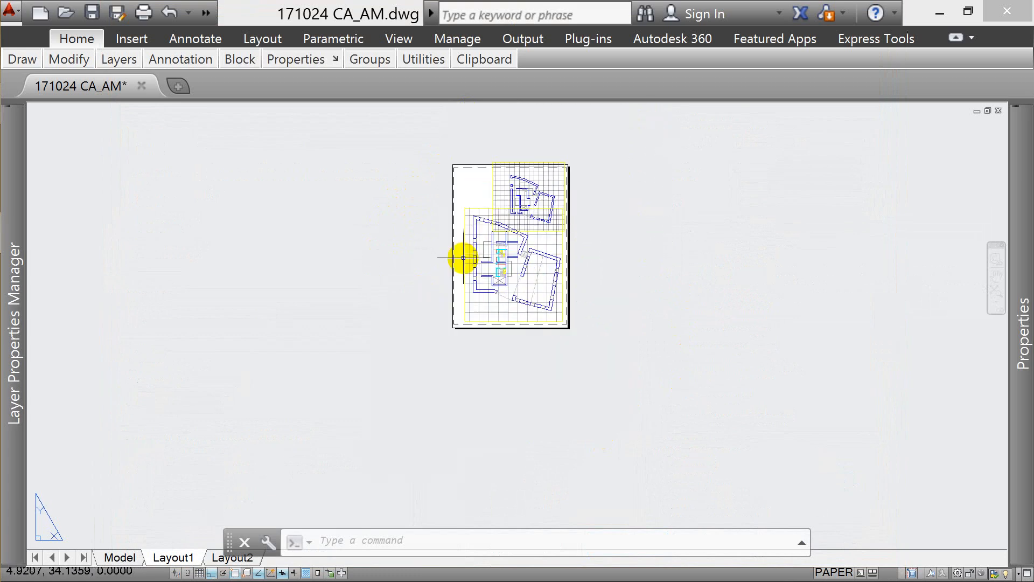
scroll(561, 169, "up", 2)
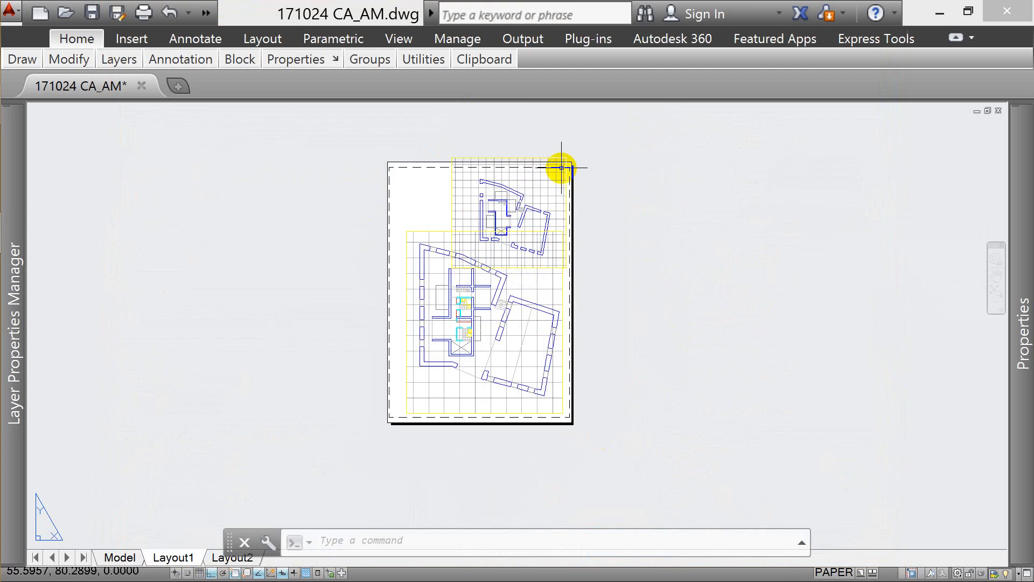
right_click(182, 558)
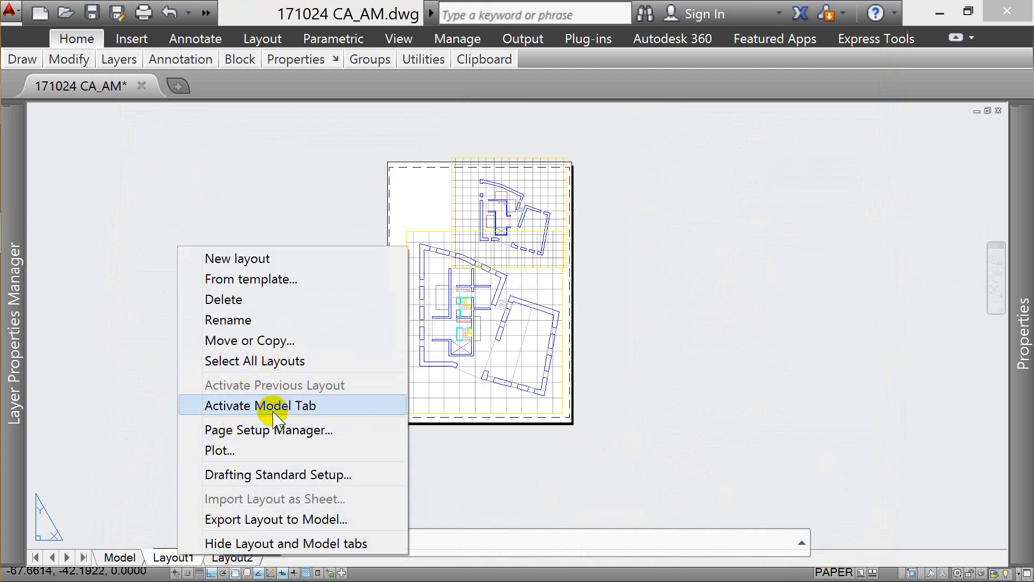
left_click(272, 429)
left_click(683, 264)
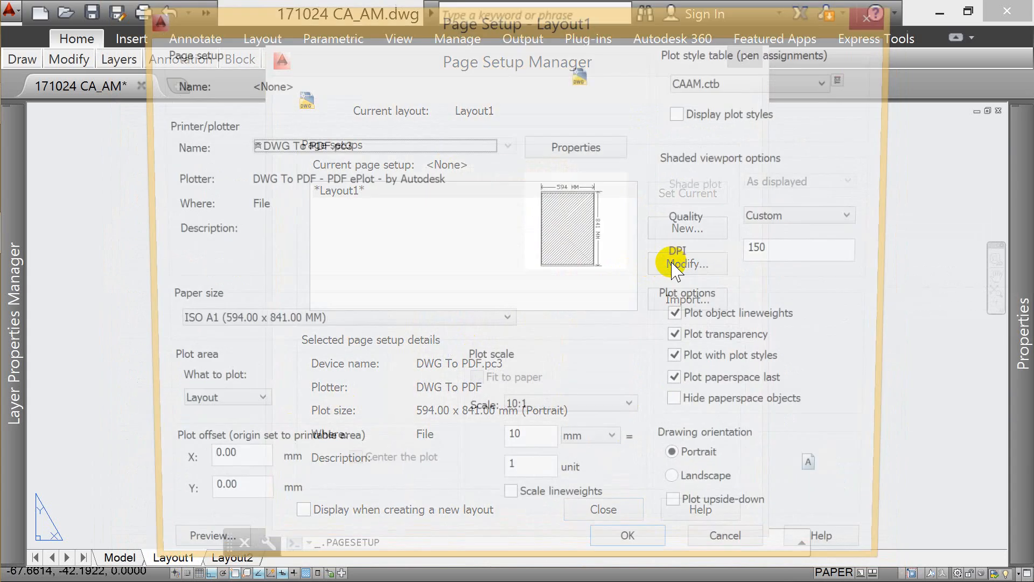
left_click(682, 113)
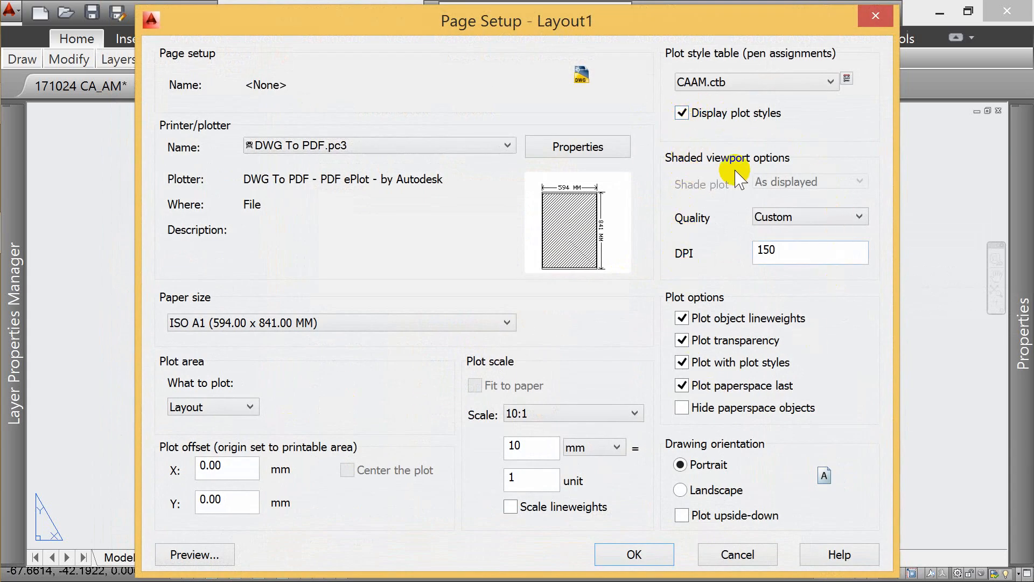
left_click(663, 555)
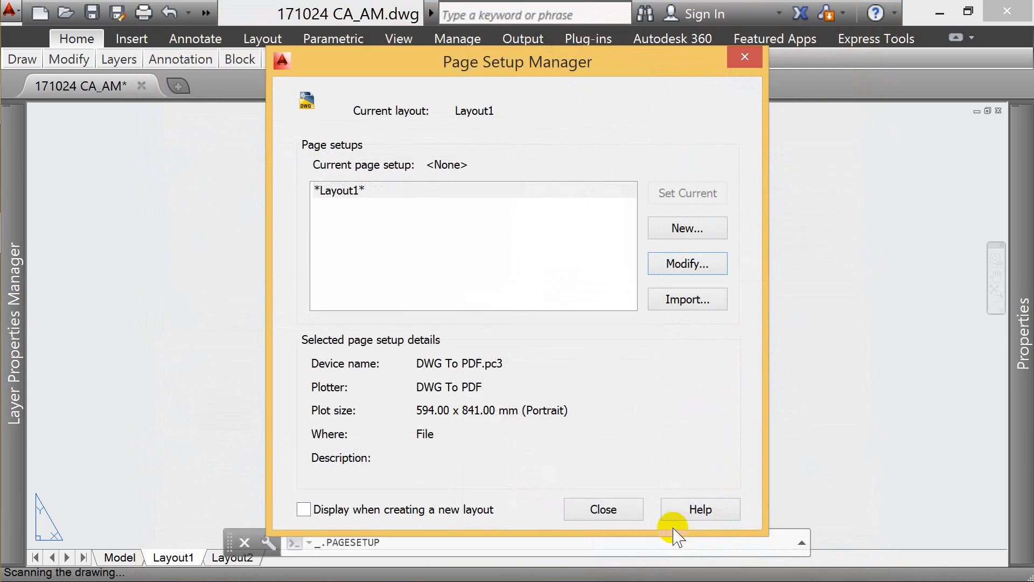
left_click(609, 509)
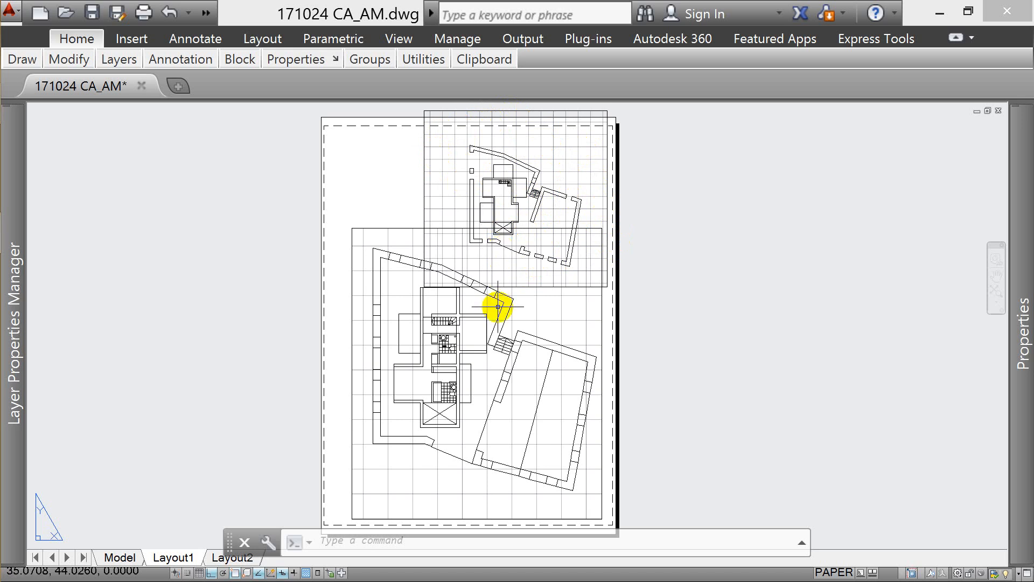
- Activate model space inside the smaller 1:100 plan viewport on Layout1
scroll(438, 190, "down", 2)
scroll(438, 189, "up", 2)
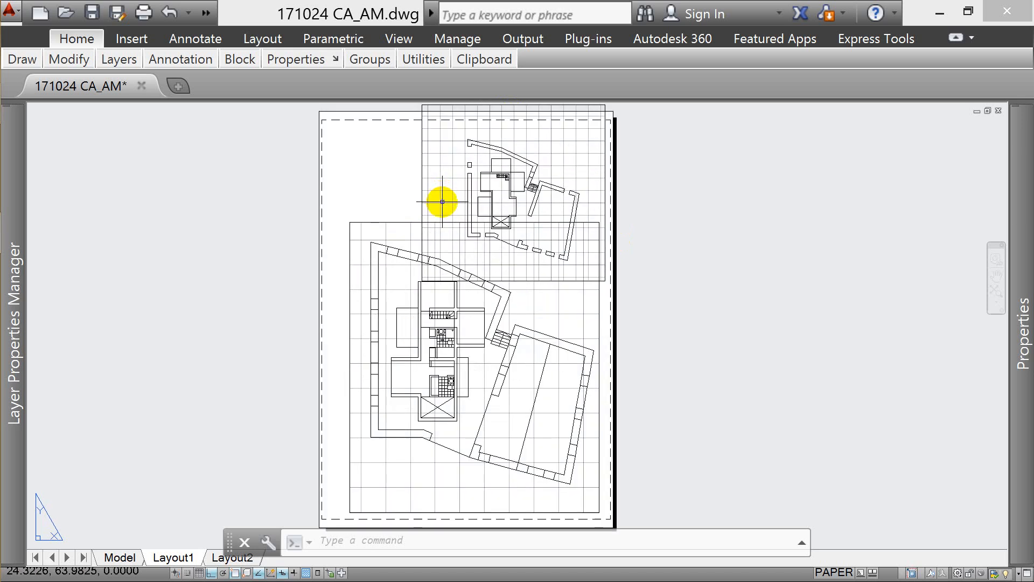
double_click(442, 202)
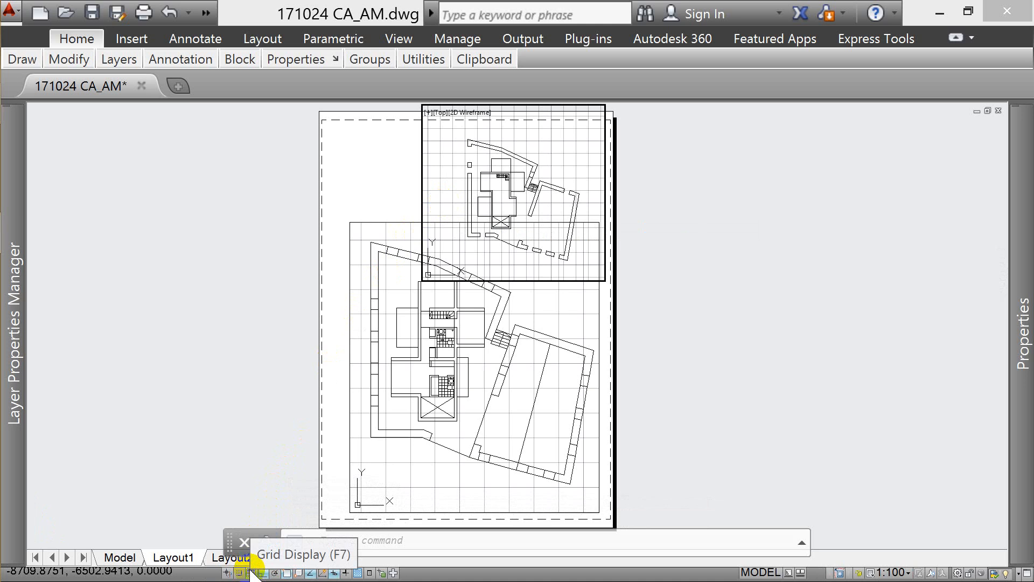
- Turn off the grid display in both viewports and return to paper space
left_click(251, 572)
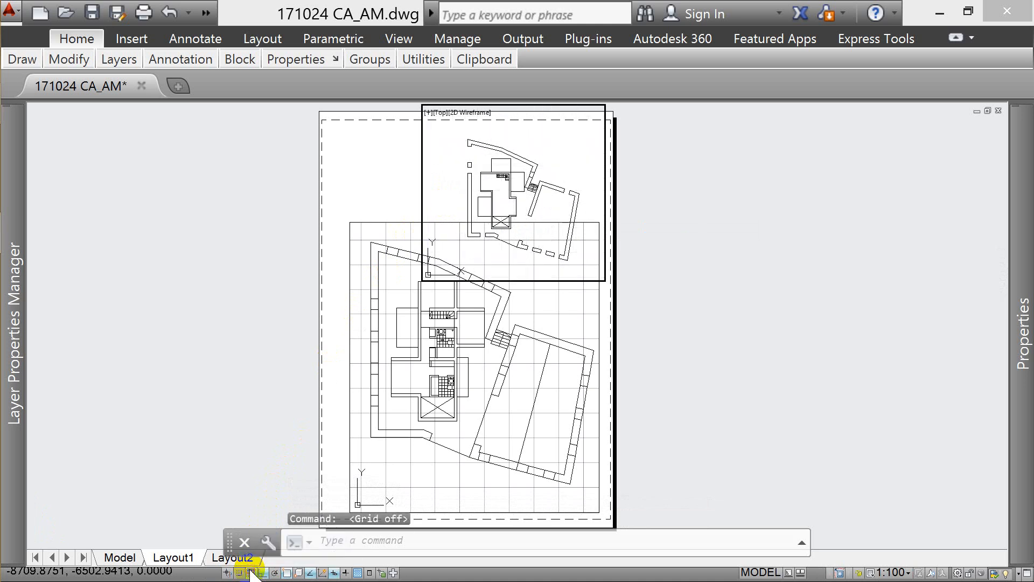
left_click(392, 267)
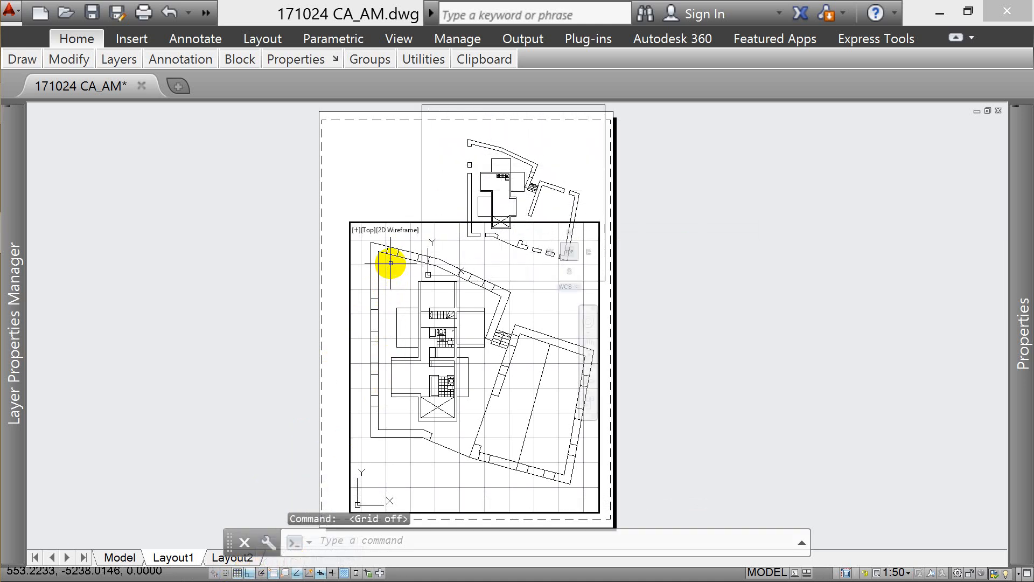
left_click(237, 572)
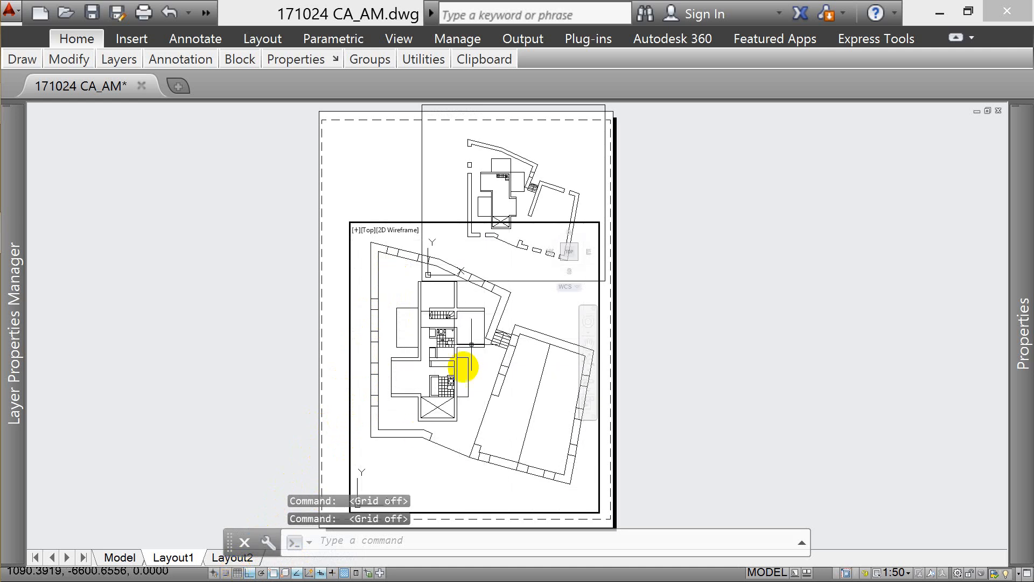
double_click(671, 193)
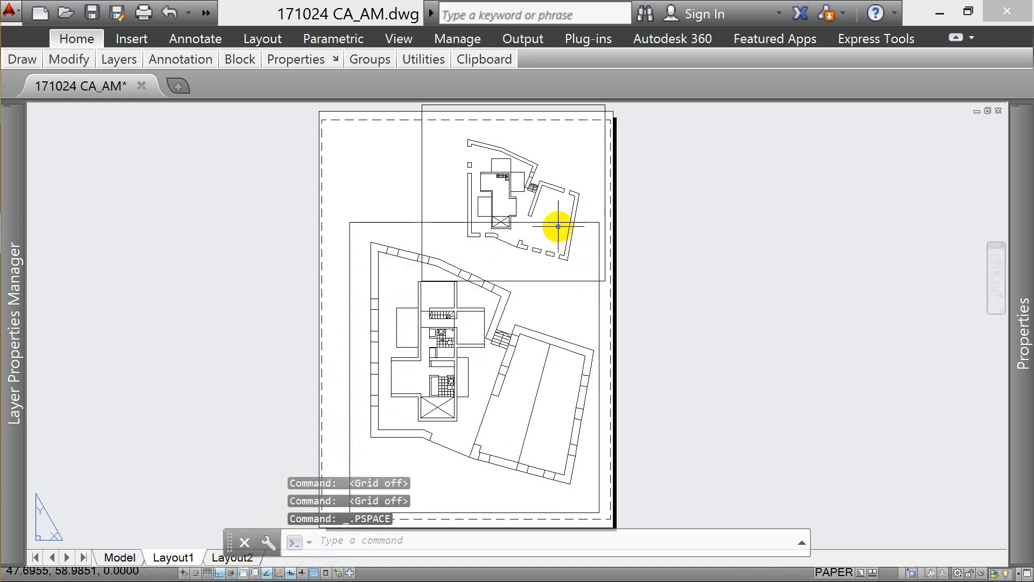
scroll(466, 221, "down", 2)
scroll(453, 208, "up", 2)
left_click(430, 234)
left_click(430, 231)
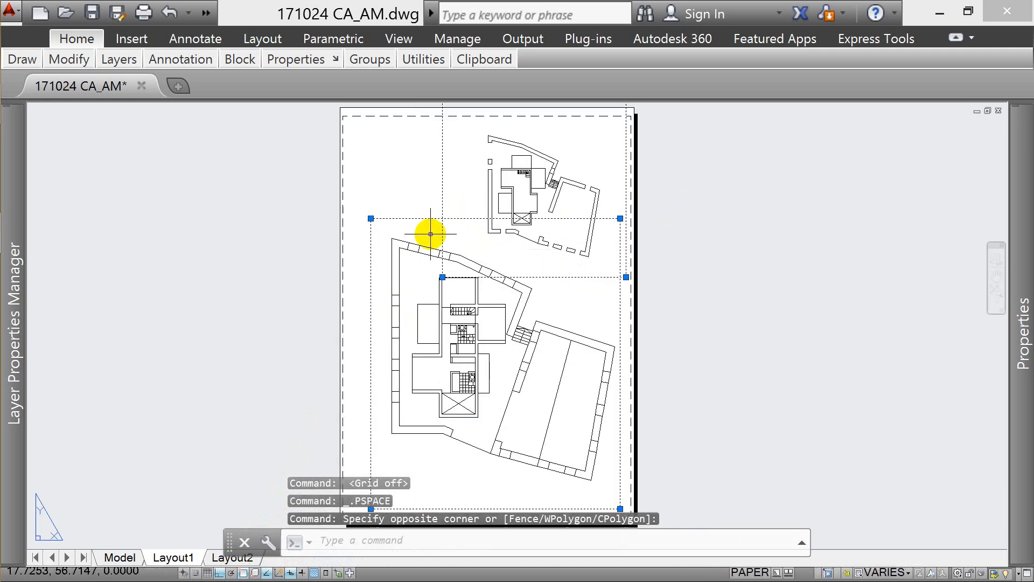
key("Escape")
left_click(444, 231)
left_click(426, 228)
key("Escape")
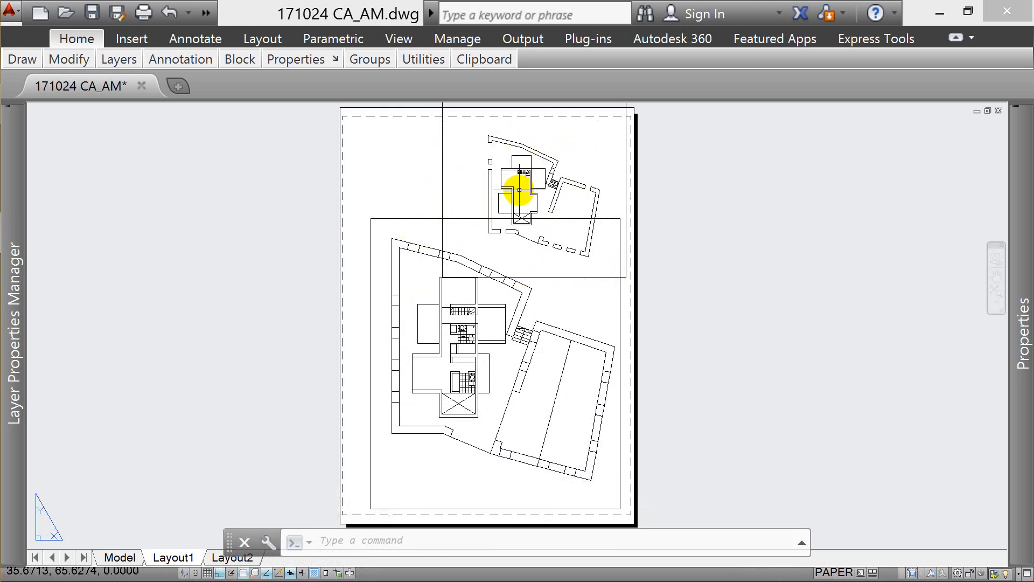
- Try moving the upper viewport so its lower corner meets the larger viewport's upper corner, and undo the move
left_click(442, 191)
left_click(400, 194)
type("m")
key("Return")
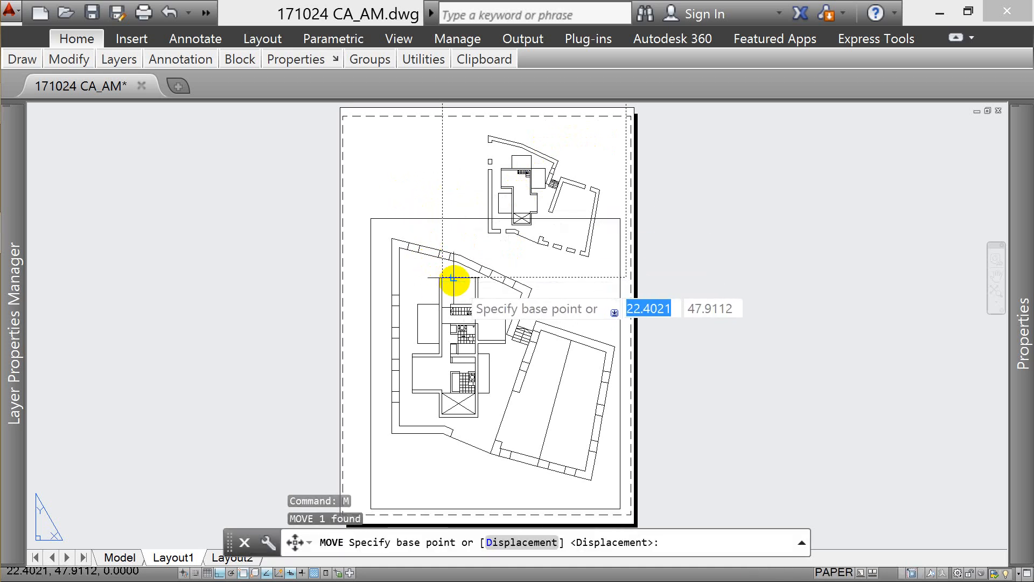
left_click(442, 277)
left_click(370, 219)
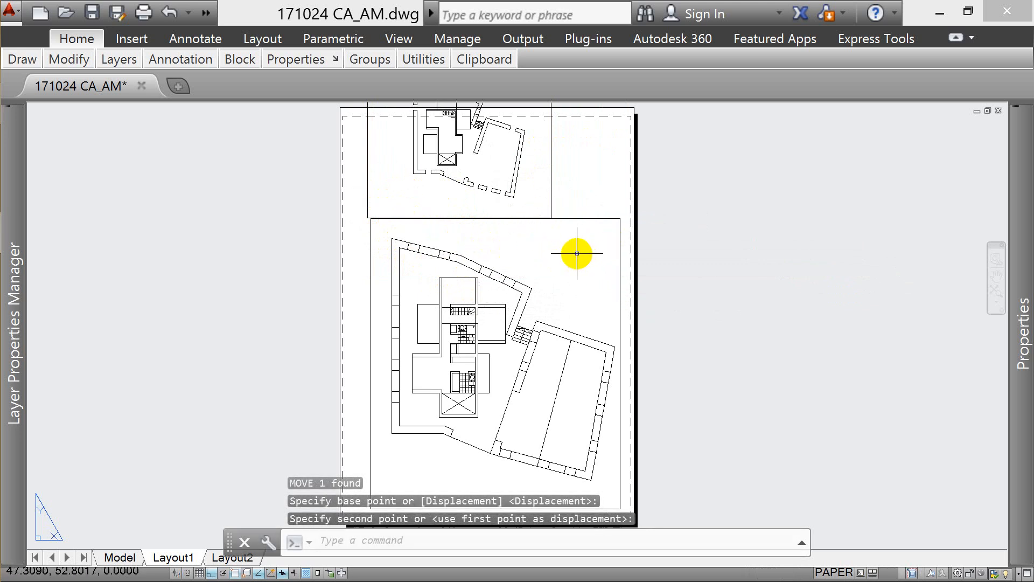
key("Escape")
key("ctrl+z")
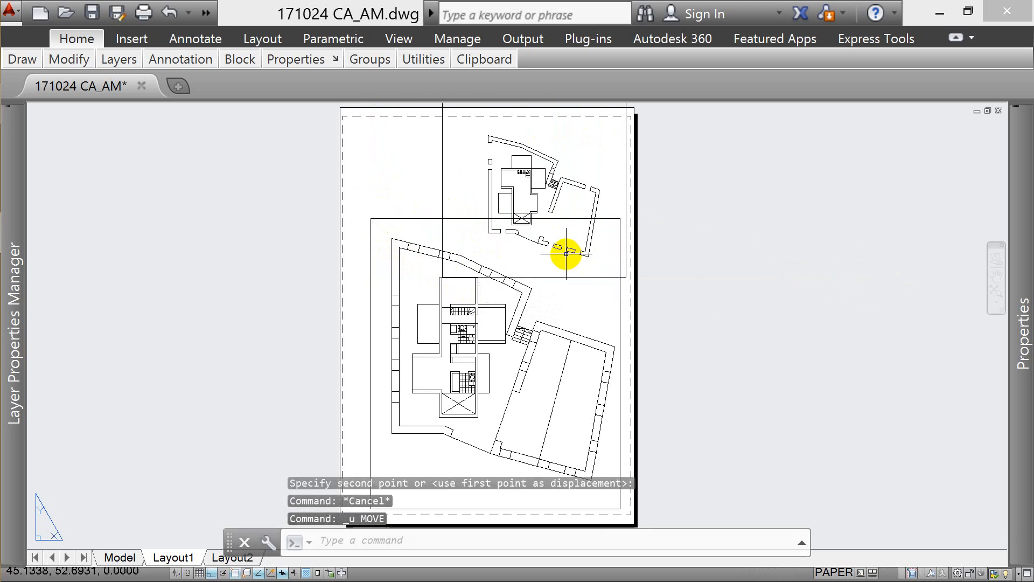
key("Escape")
- Assign both viewport frames to the Defpoints layer
left_click(451, 204)
left_click(426, 232)
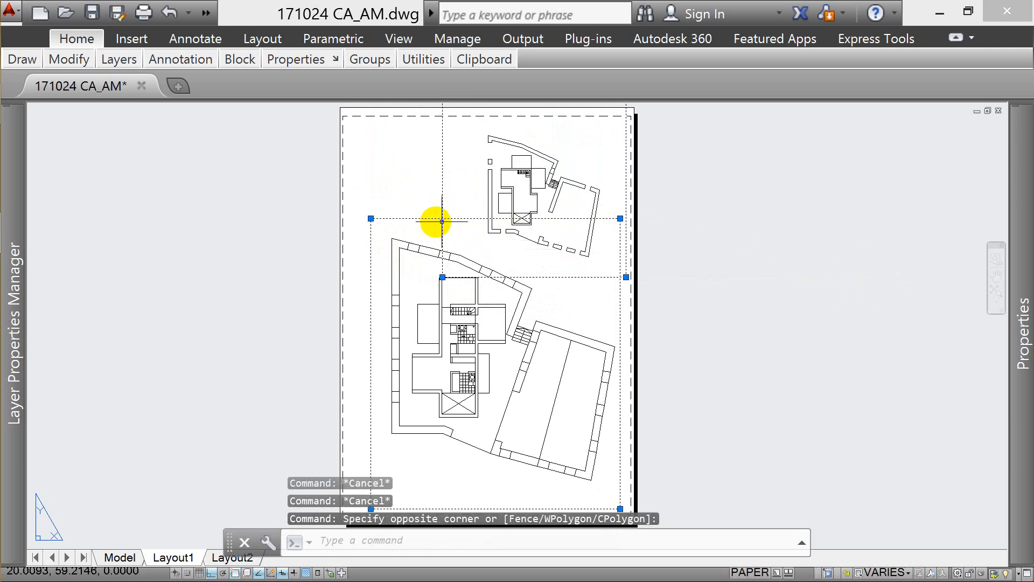
left_click(116, 64)
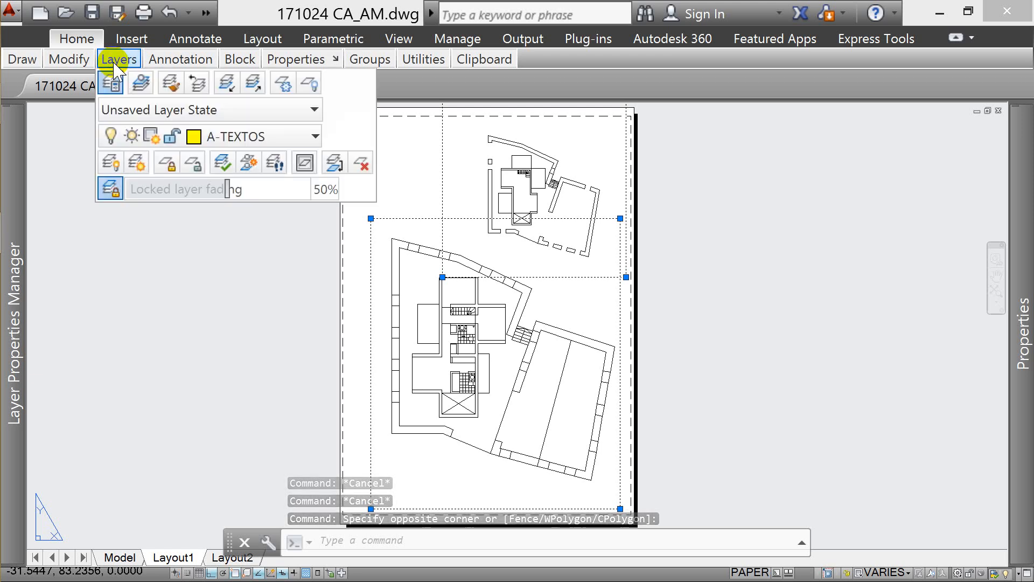
left_click(254, 135)
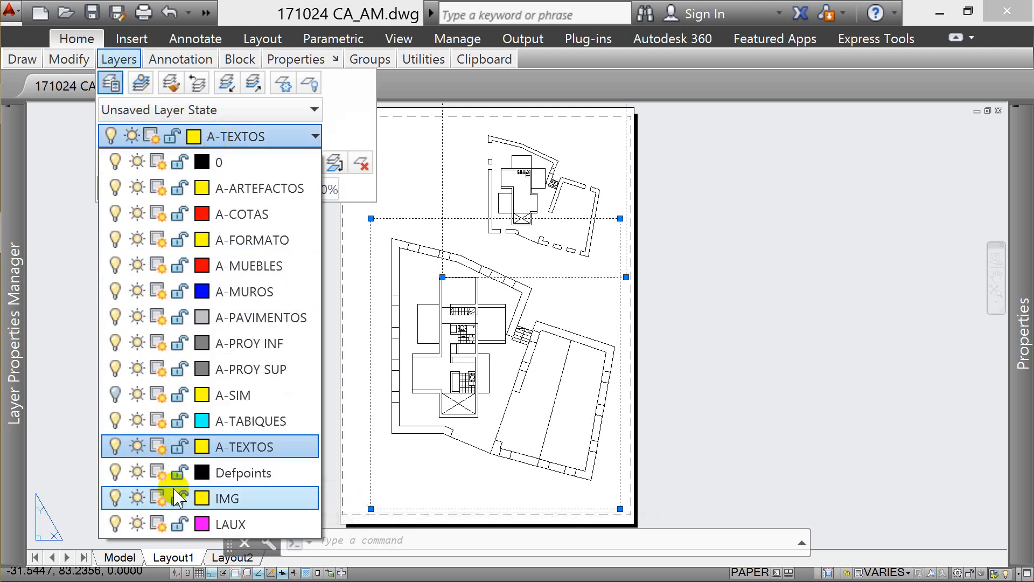
left_click(241, 473)
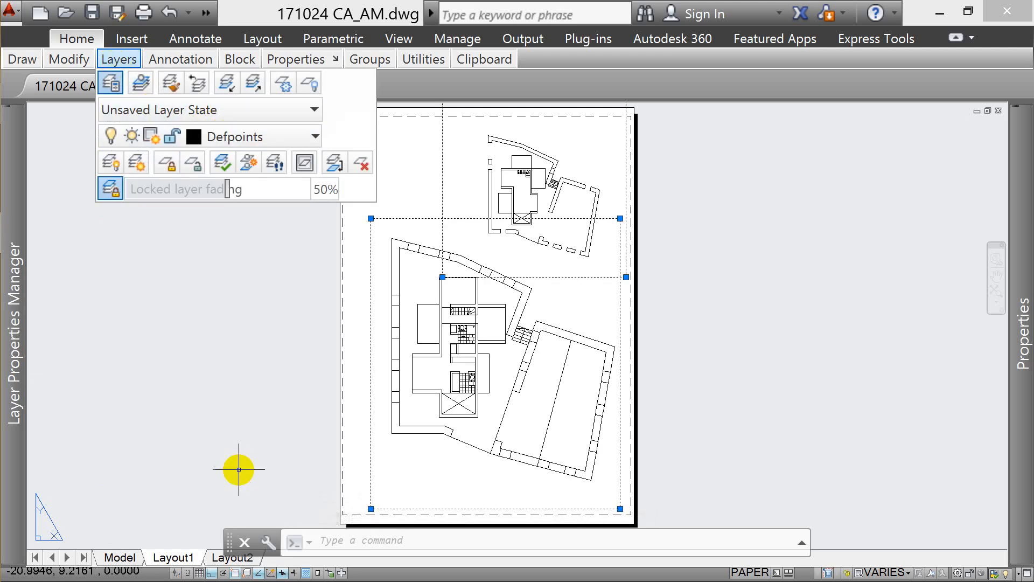
left_click(307, 261)
key("Escape")
key("Escape")
- Compare the plot settings of the A-FORMATO and Defpoints layers, switching A-FORMATO's plotting off and back on
type("LA")
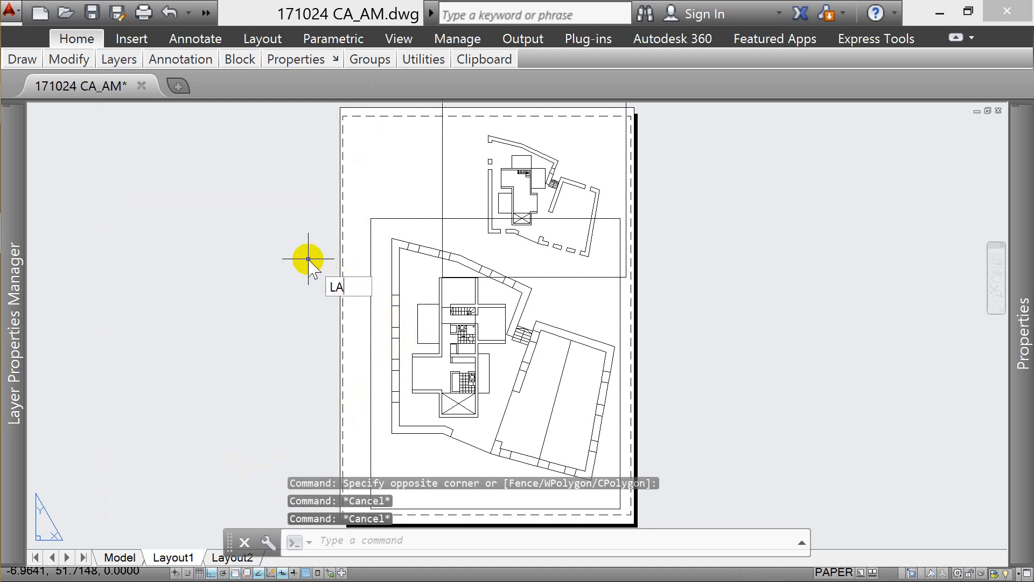
key("Return")
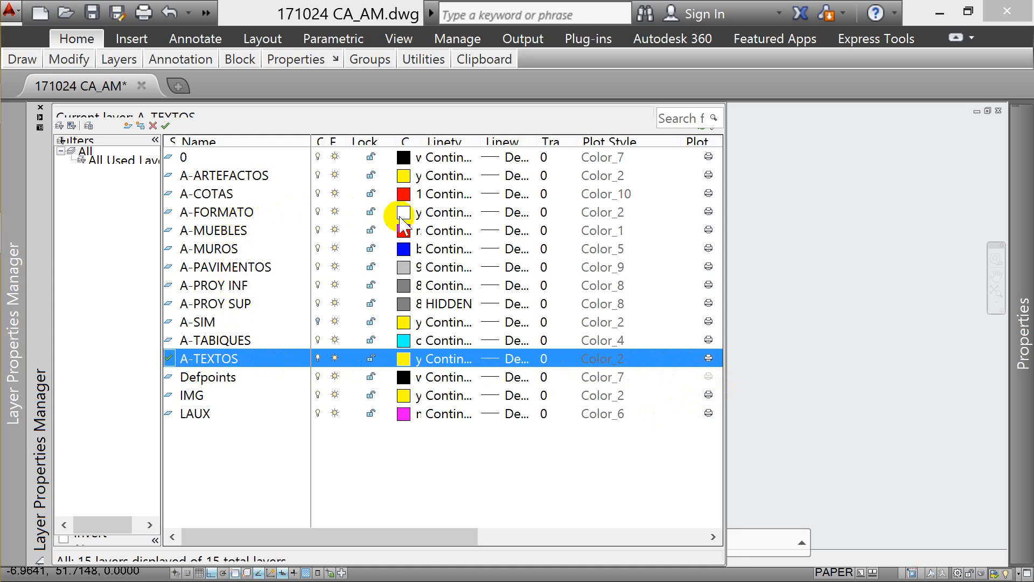
left_click(710, 211)
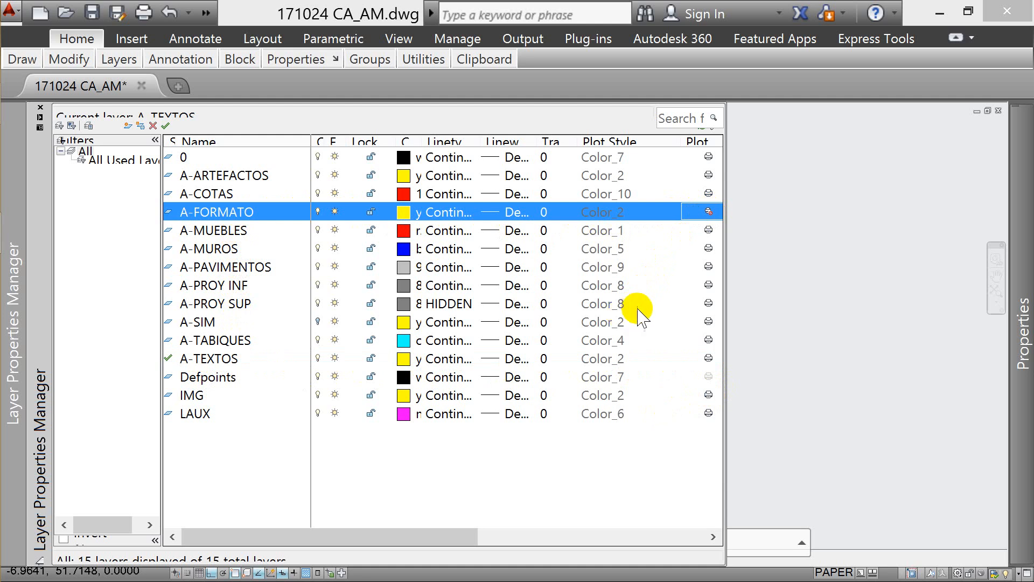
left_click(709, 211)
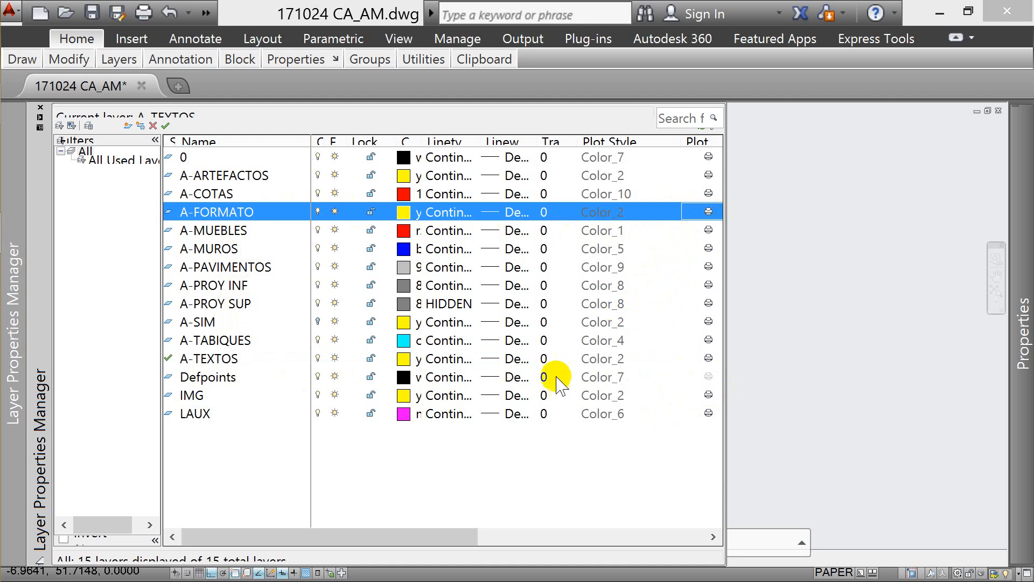
left_click(224, 379)
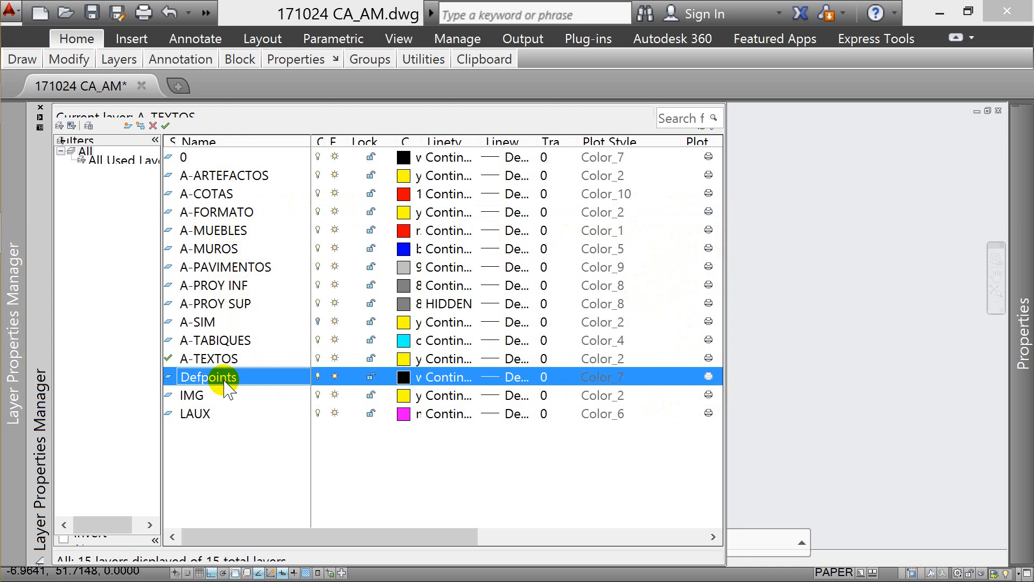
left_click(767, 253)
left_click(774, 270)
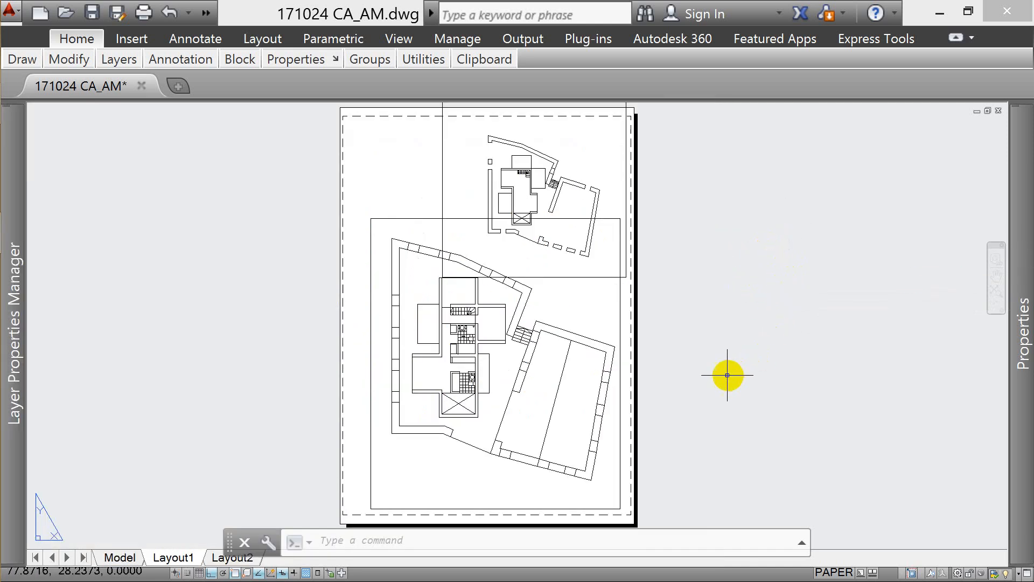
- Check the layer assigned to both viewport frames and clear the selection
left_click(474, 209)
left_click(439, 225)
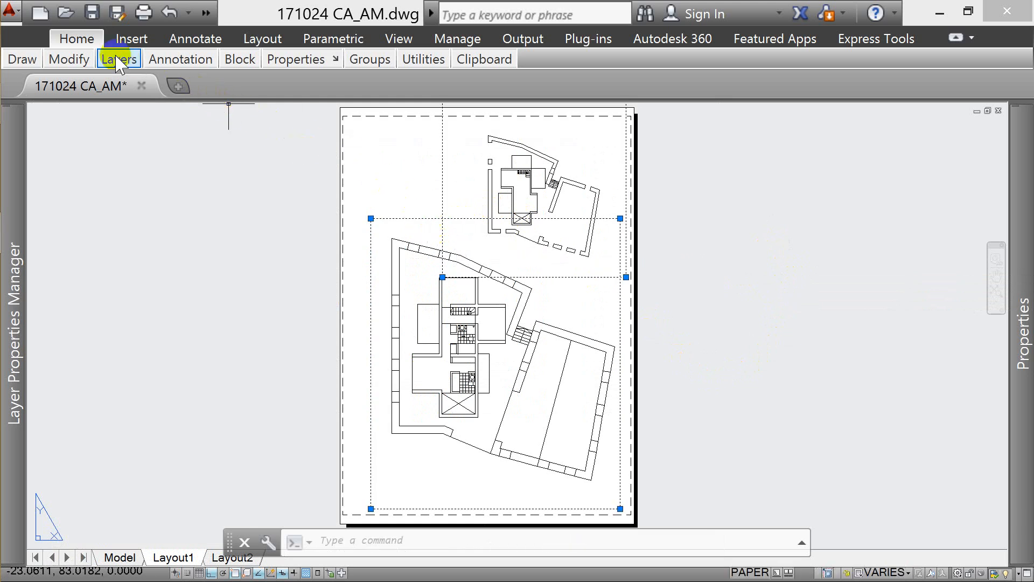
mouse_move(120, 62)
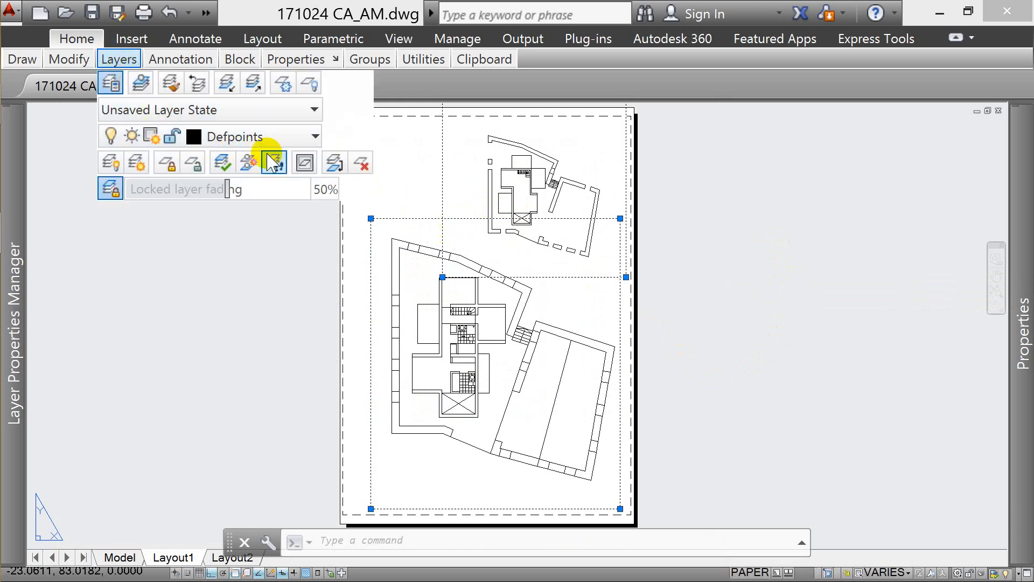
key("Escape")
- Preview the Layout1 plot and examine both floor plans on the sheet for viewport borders
key("super+p")
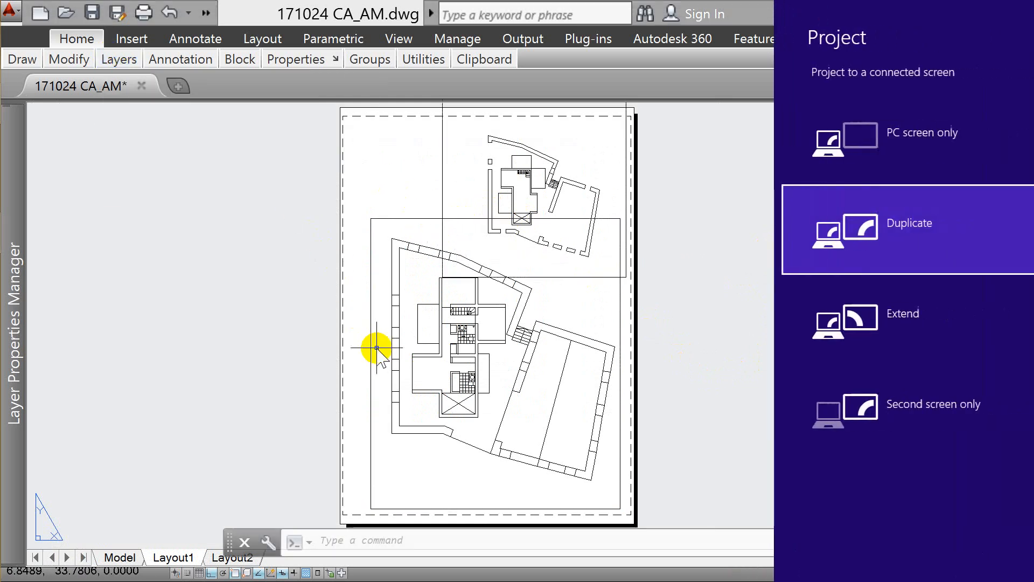
key("Escape")
key("ctrl+p")
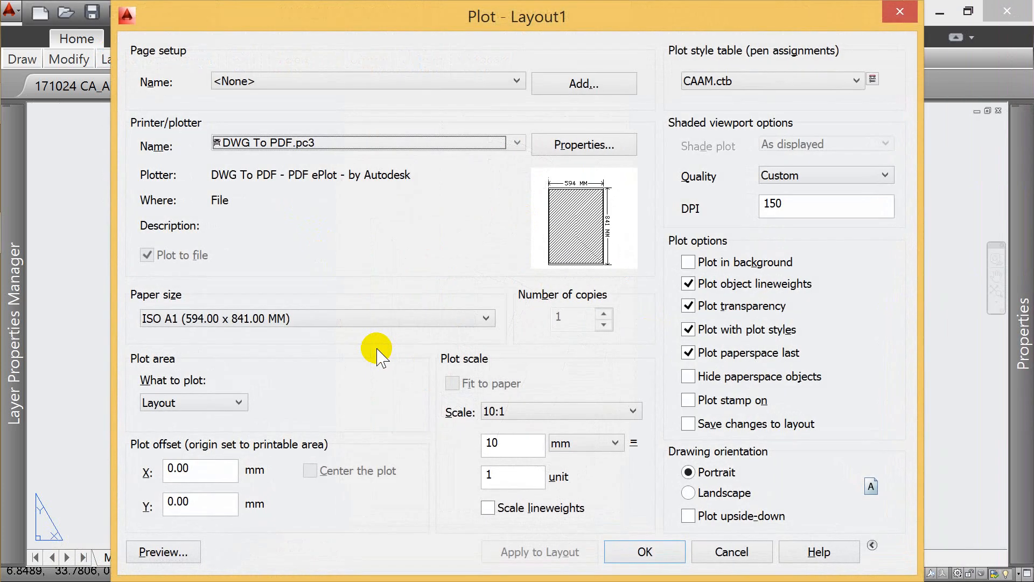
left_click(148, 551)
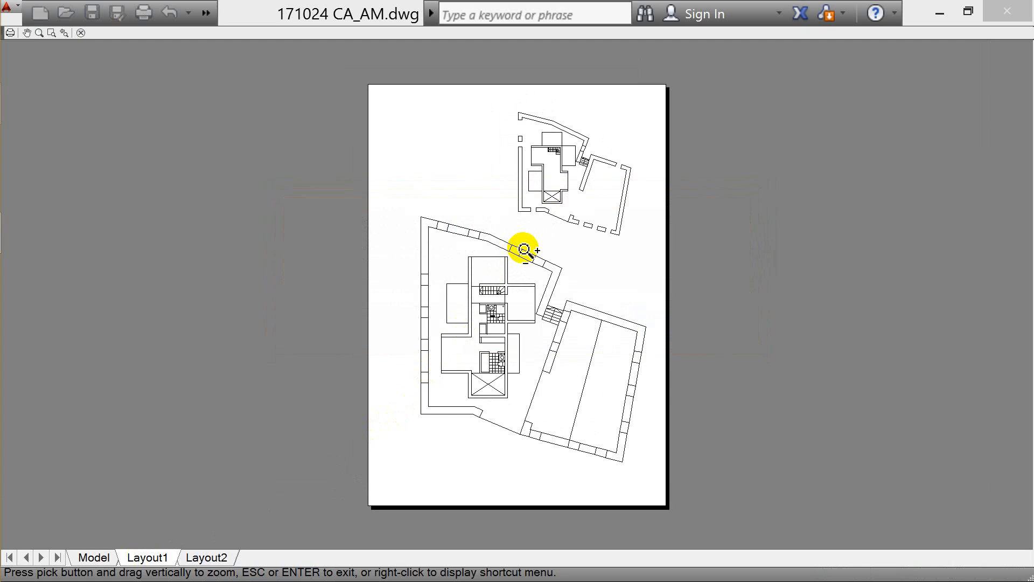
scroll(597, 140, "up", 8)
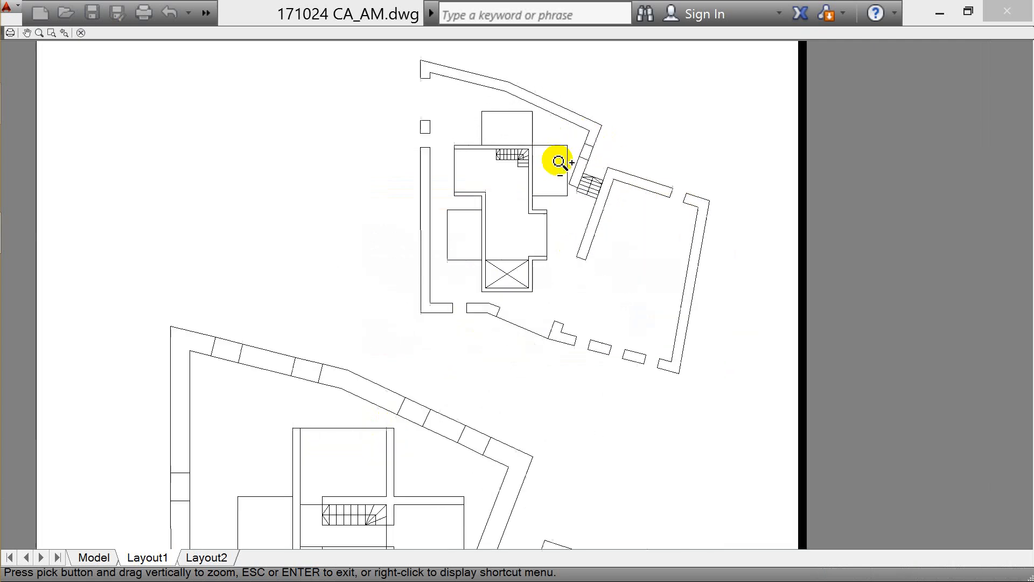
scroll(496, 178, "down", 6)
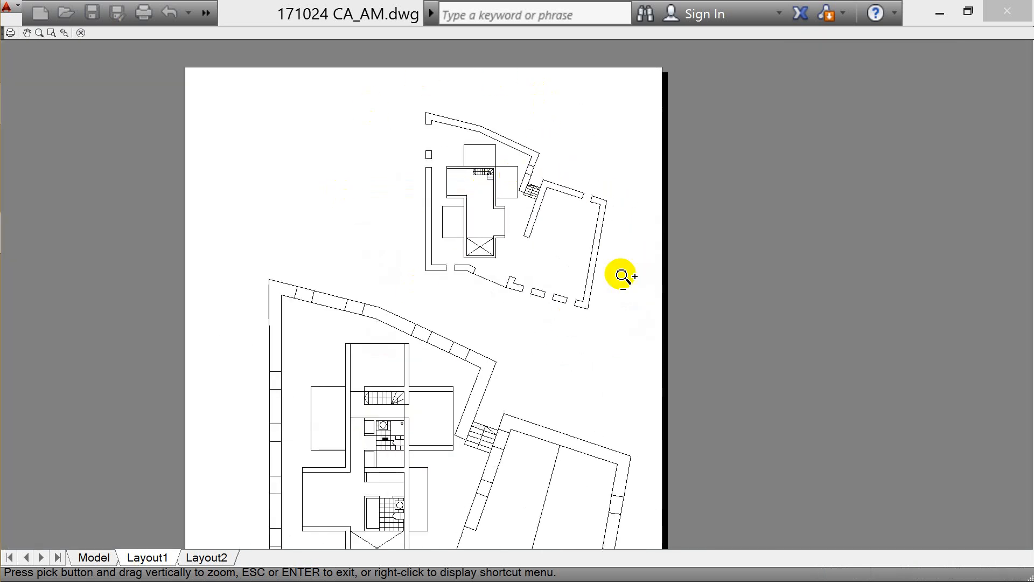
key("Escape")
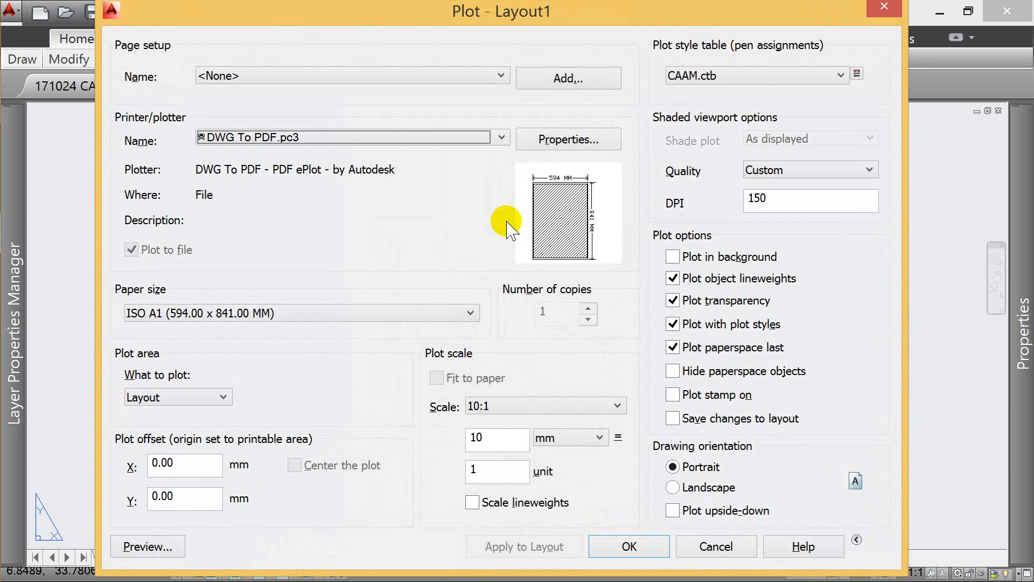
left_click(614, 546)
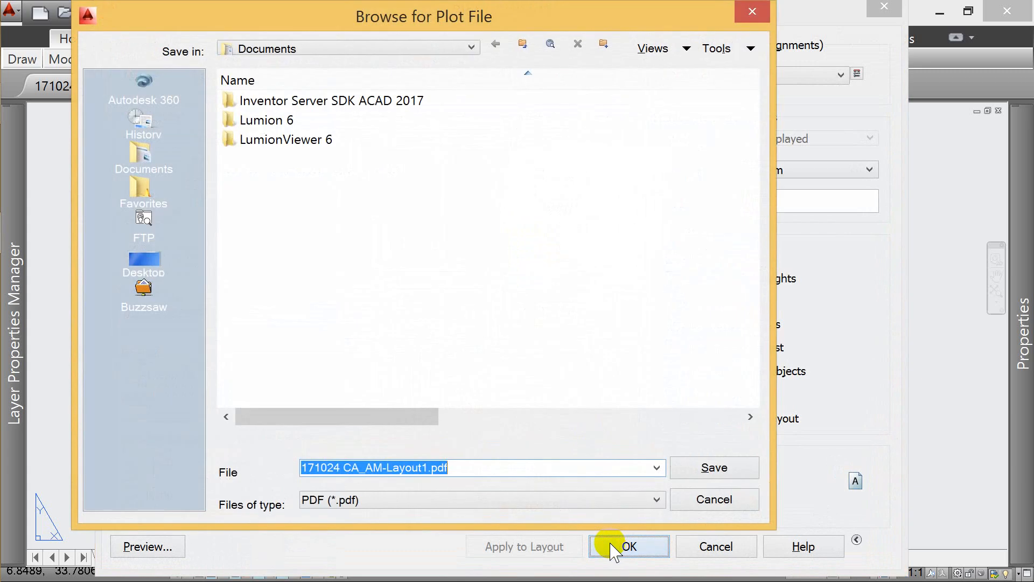
left_click(674, 496)
left_click(703, 547)
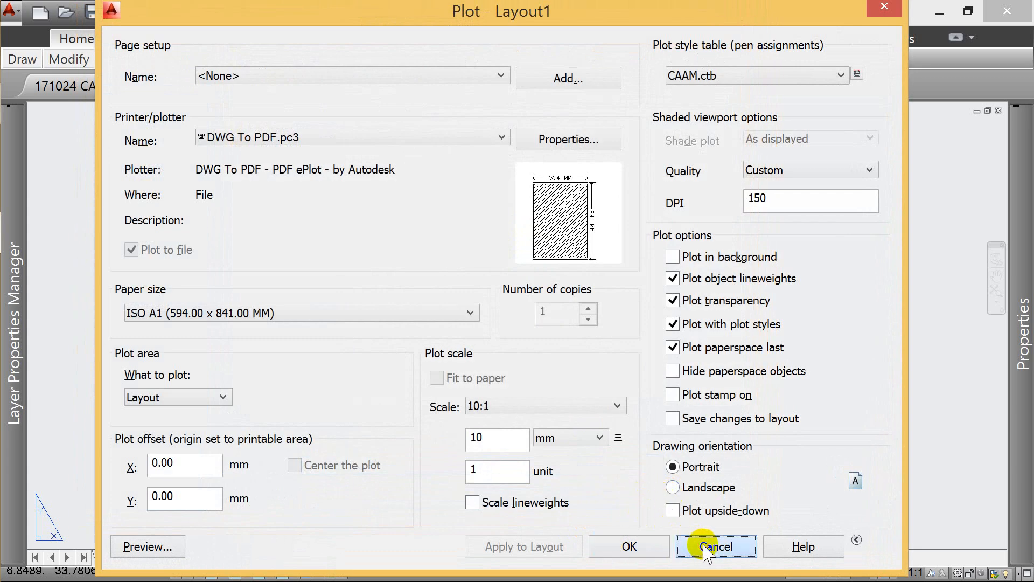
- Stretch the upper viewport's top edge down to fit inside the sheet's printable area
scroll(456, 228, "down", 4)
scroll(490, 181, "up", 4)
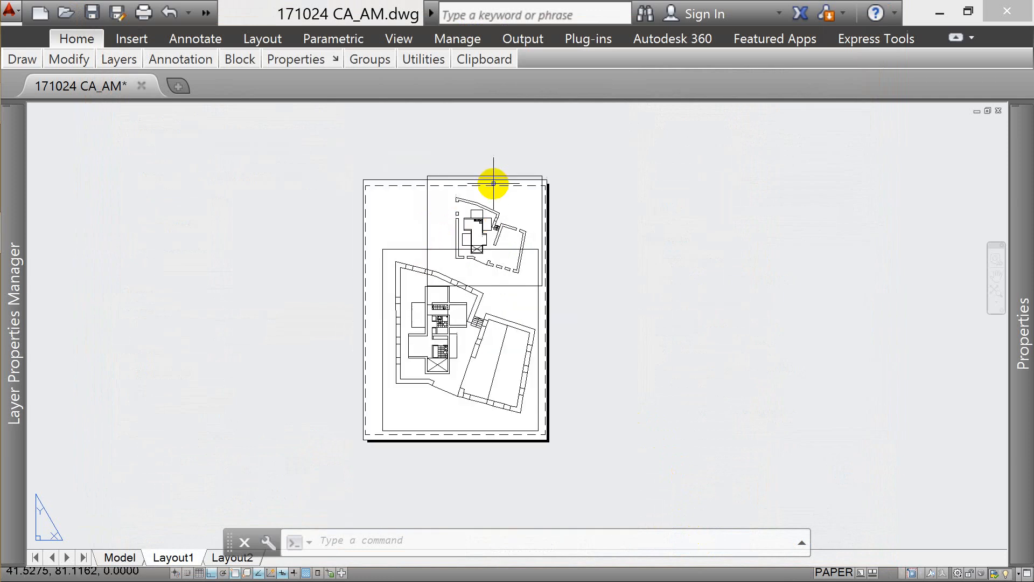
left_click(474, 171)
left_click(569, 171)
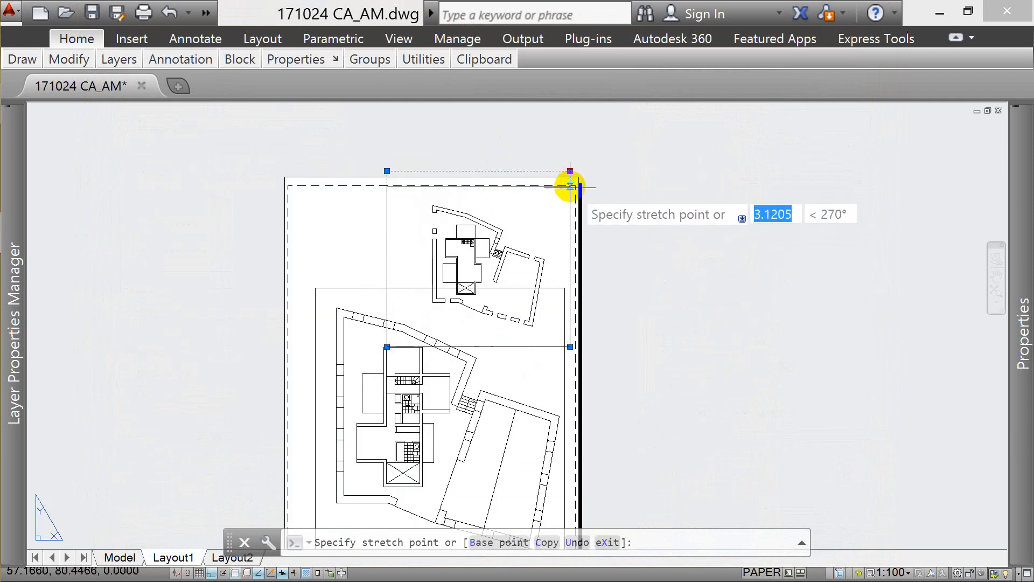
left_click(570, 188)
scroll(467, 167, "down", 4)
scroll(520, 231, "up", 2)
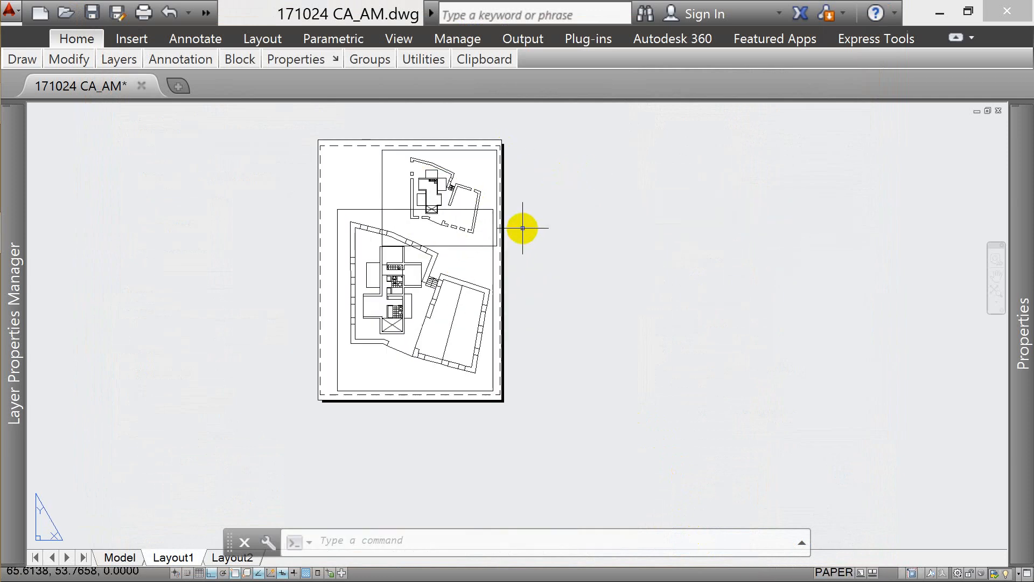
- Add a multiline text label reading PLANTA PISO 01 on the sheet just below the upper floor plan
type("M")
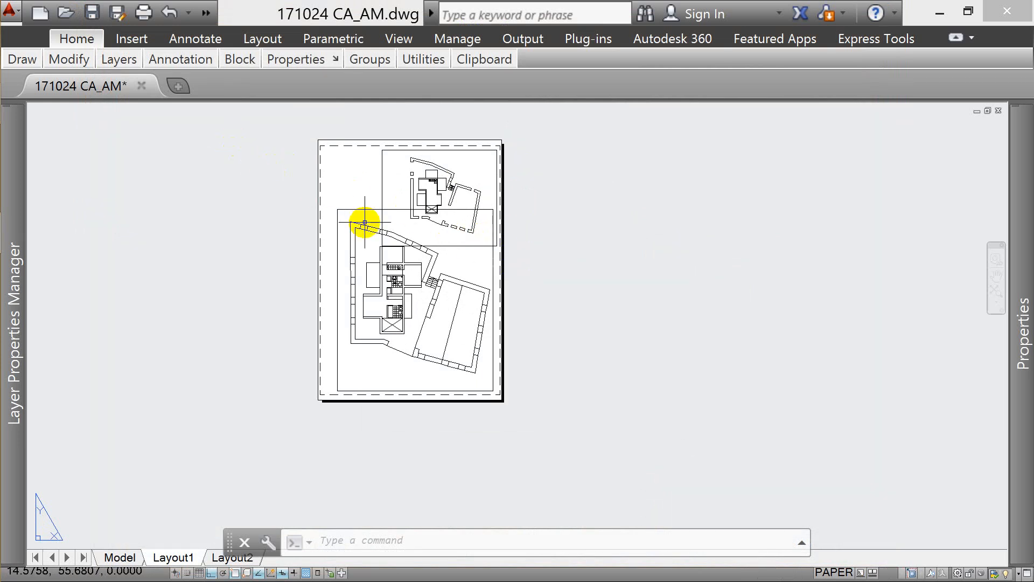
type("T")
key("Return")
scroll(425, 232, "up", 4)
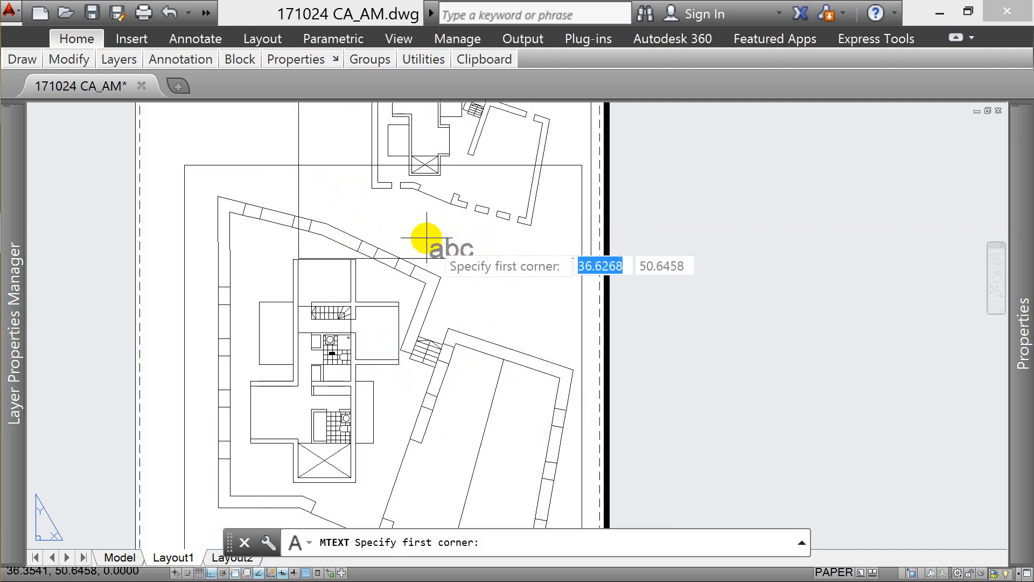
left_click(401, 222)
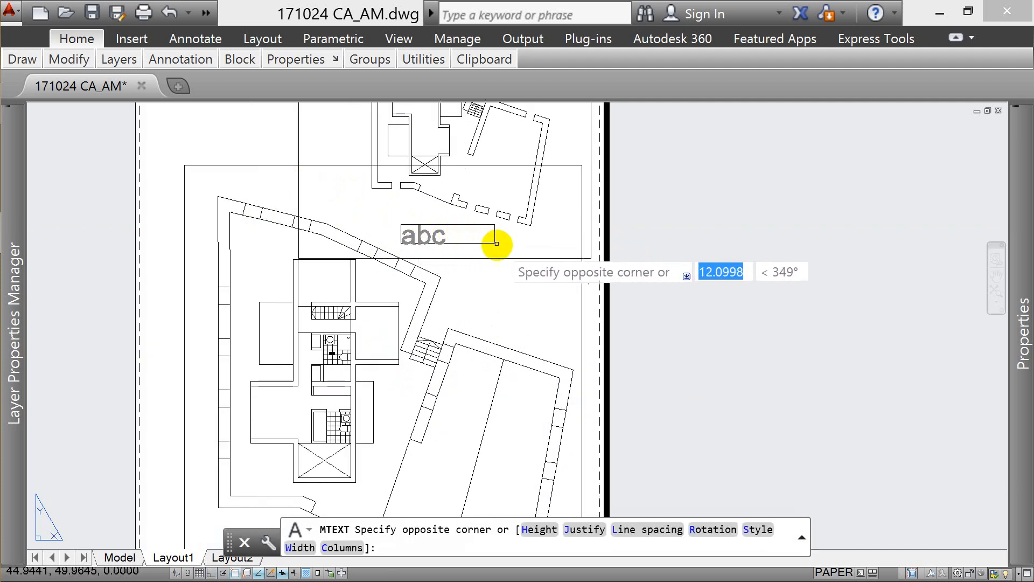
left_click(505, 246)
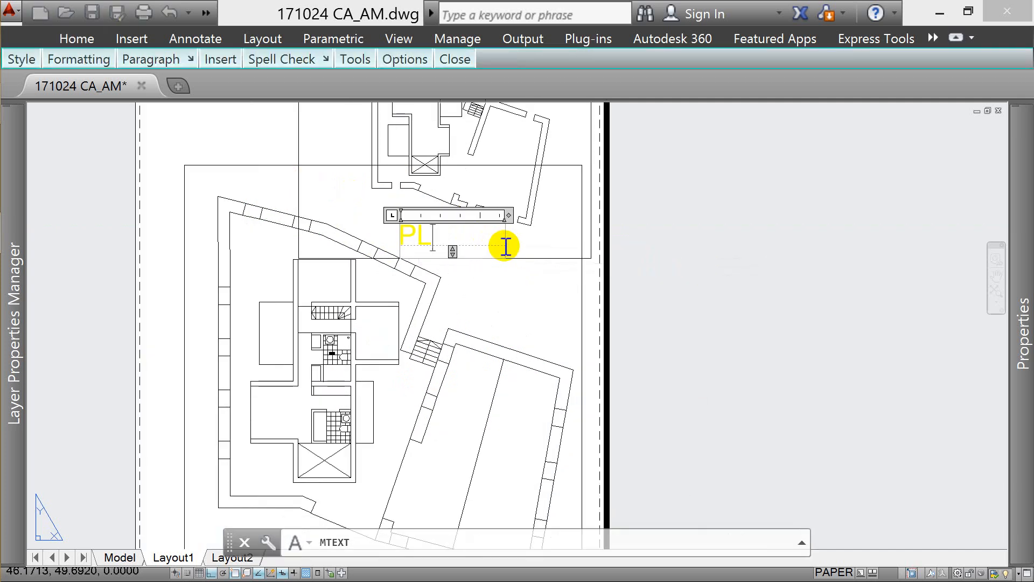
type("PLANTA")
key("Return")
type("PISO 01")
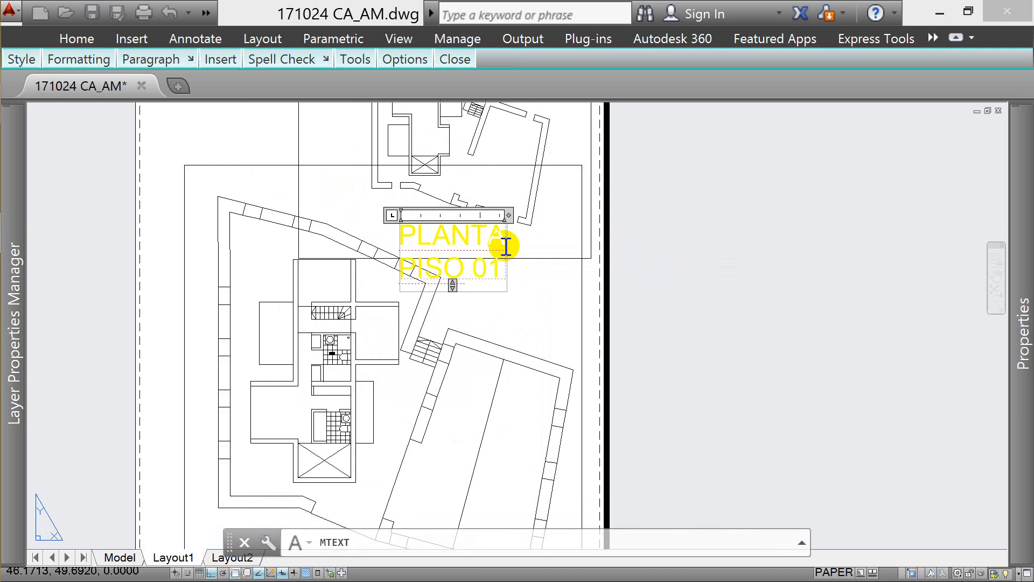
left_click(538, 246)
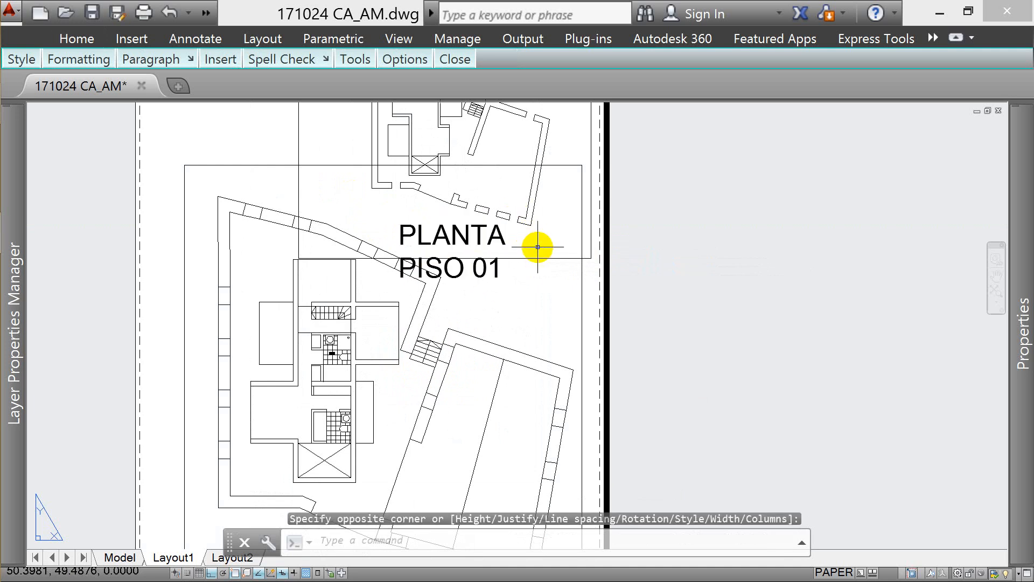
- Set the text height of the PLANTA PISO 01 label to 1
double_click(500, 235)
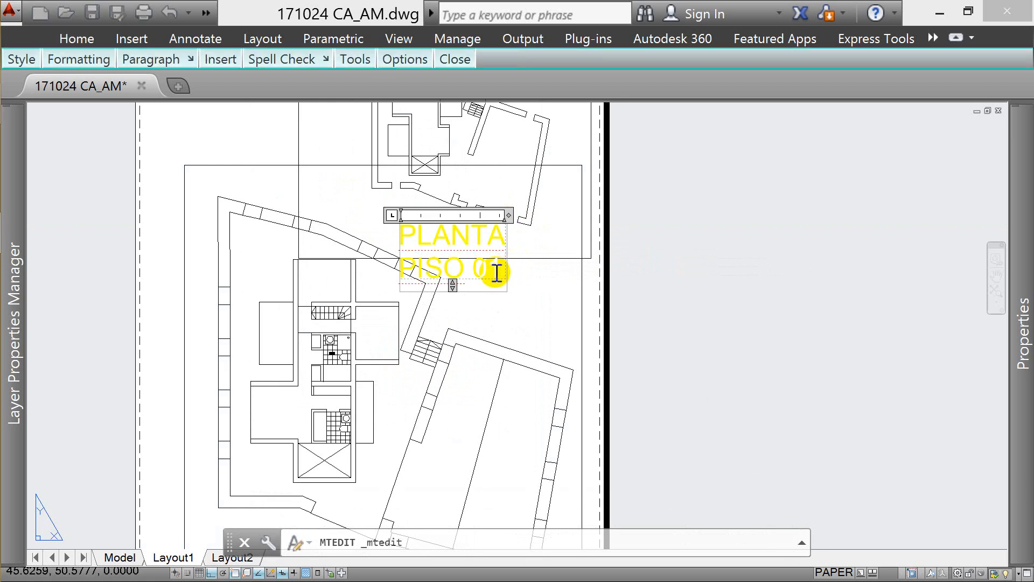
left_click_drag(500, 270, 381, 231)
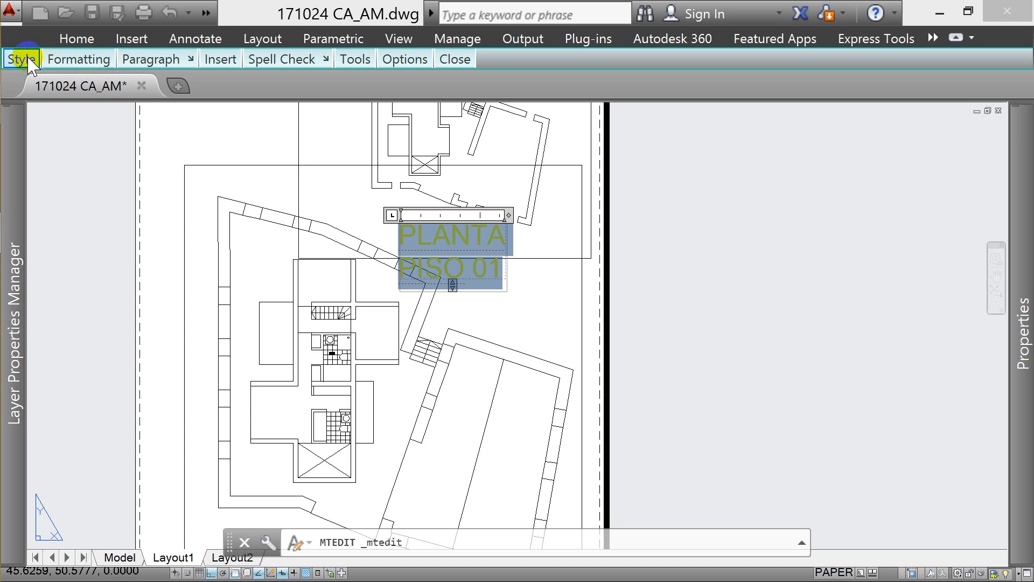
left_click(494, 311)
left_click(485, 245)
left_click(444, 221)
mouse_move(1019, 337)
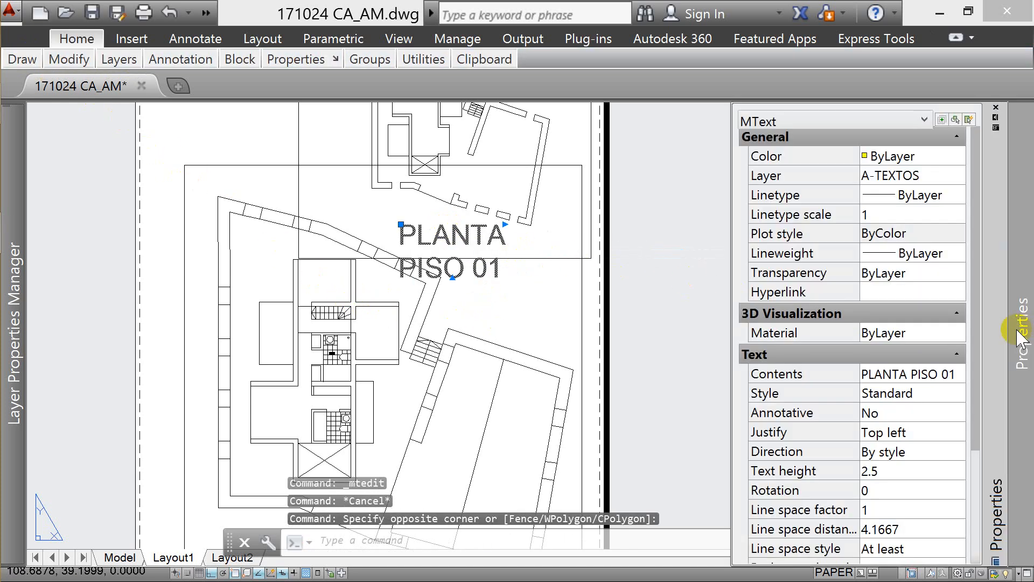
left_click(885, 471)
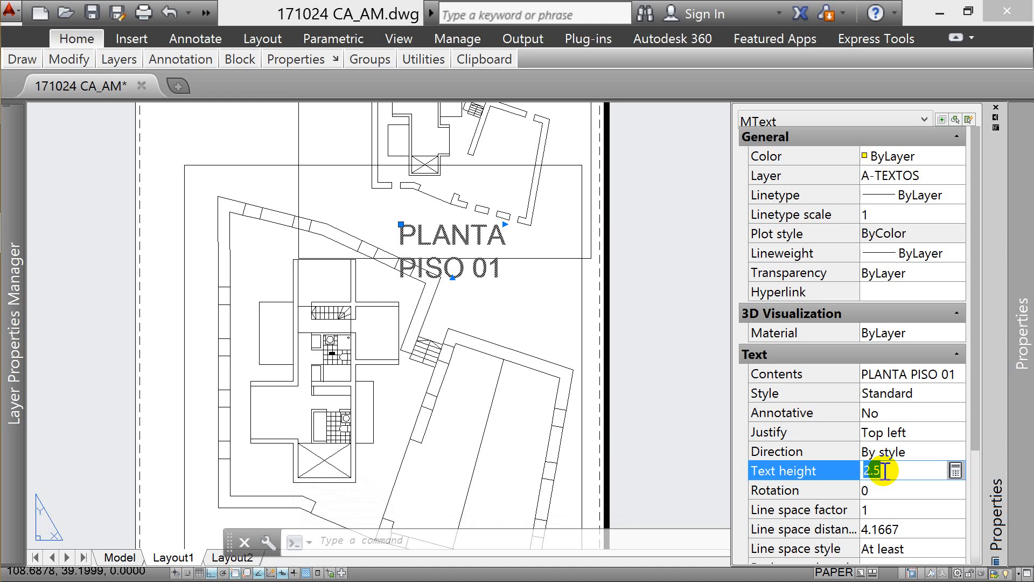
key("Tab")
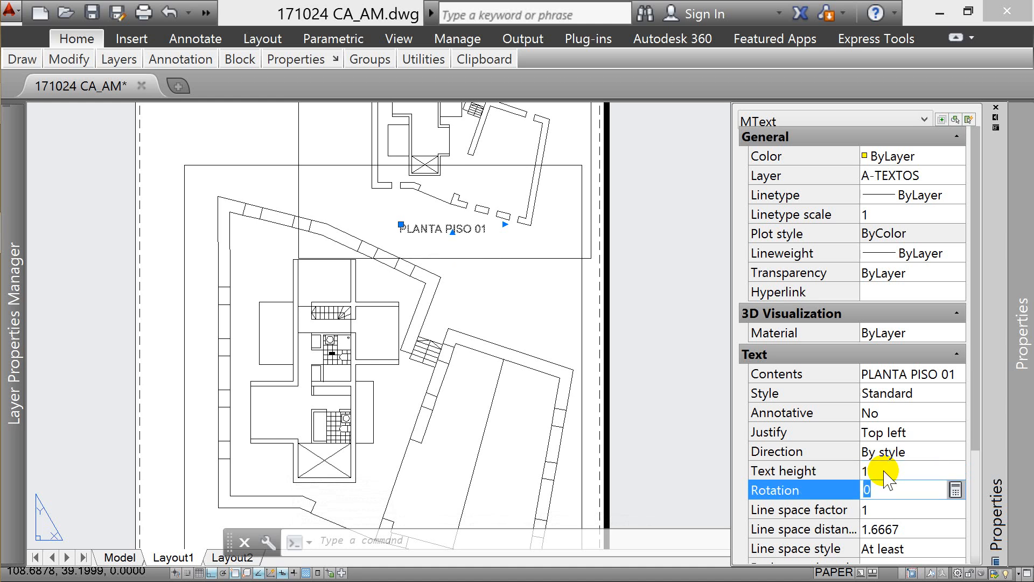
key("Escape")
- Move the PLANTA PISO 01 label straight down by about 1.1 units
scroll(438, 227, "up", 4)
left_click(468, 223)
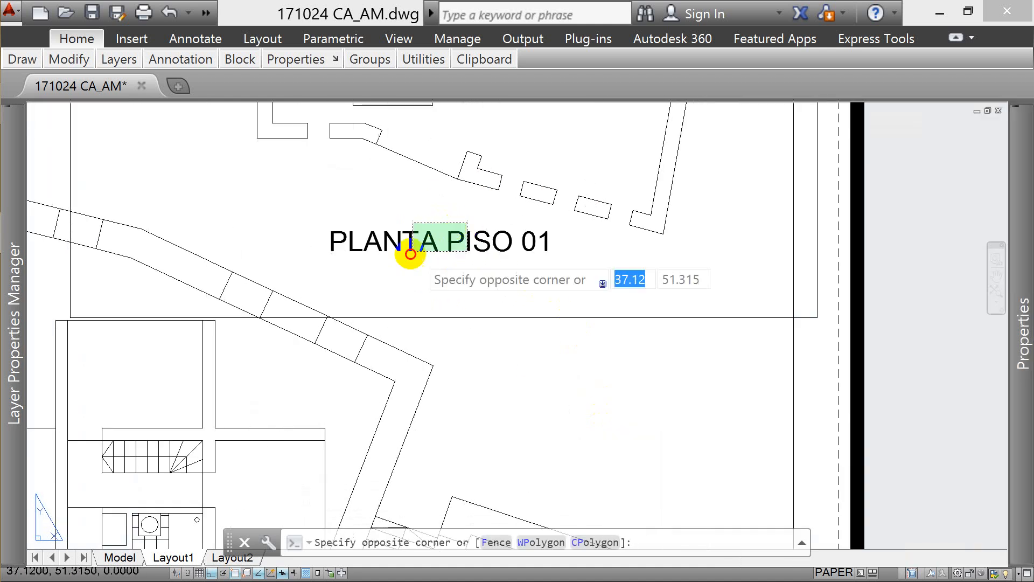
left_click(421, 251)
type("m")
key("Return")
left_click(514, 376)
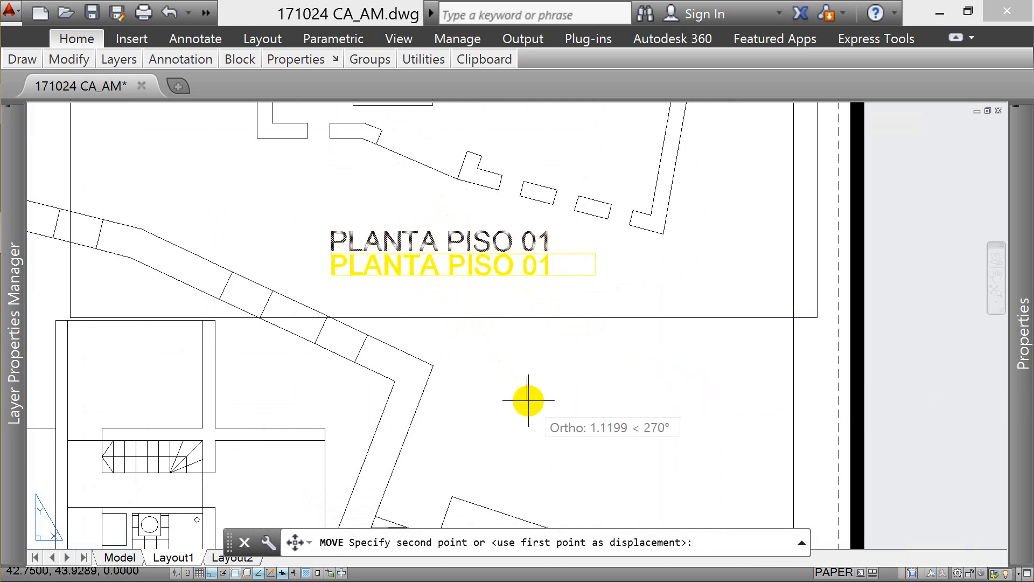
left_click(528, 401)
scroll(427, 291, "down", 2)
scroll(438, 281, "up", 2)
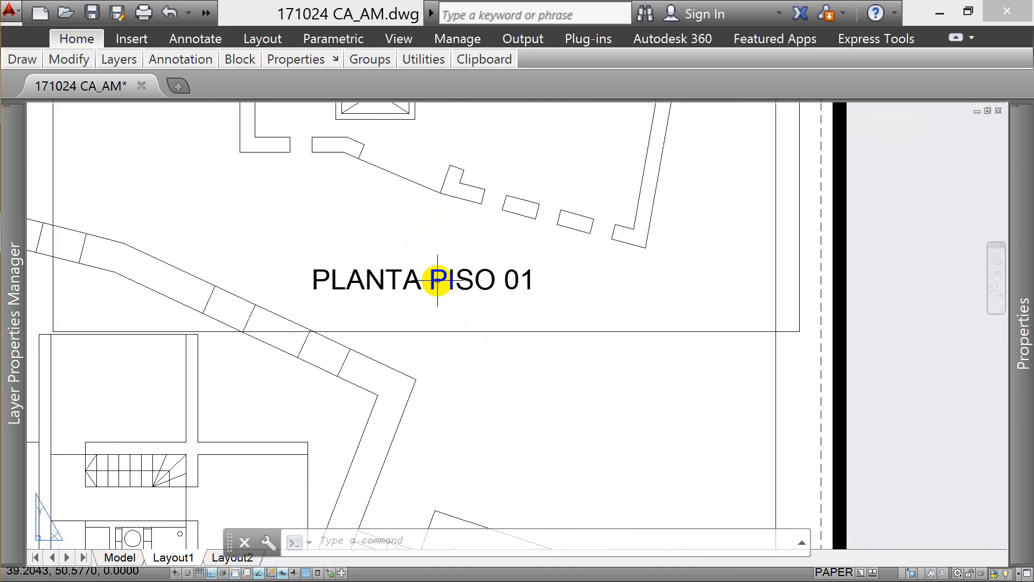
- Add a second line reading ESCALA 1:300 to the PLANTA PISO 01 label
double_click(480, 280)
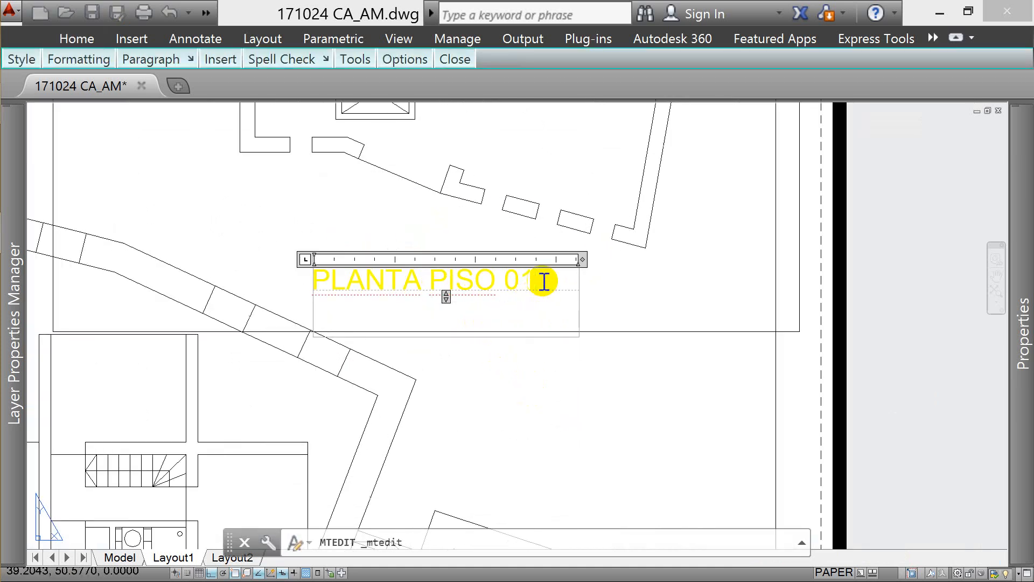
right_click(25, 60)
left_click(336, 300)
key("Return")
type("ESCALA 1:300")
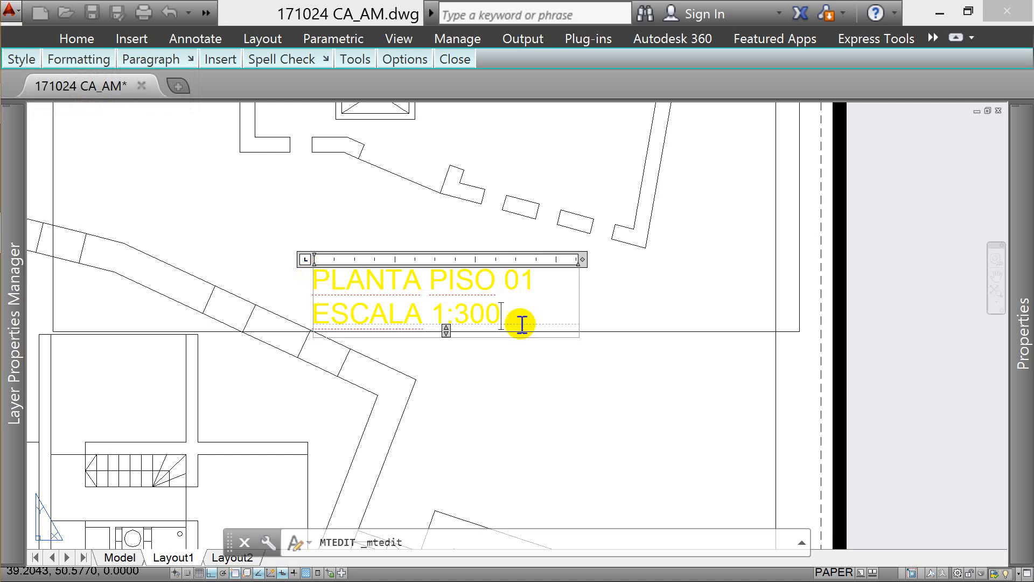
left_click_drag(525, 322, 310, 315)
mouse_move(1018, 330)
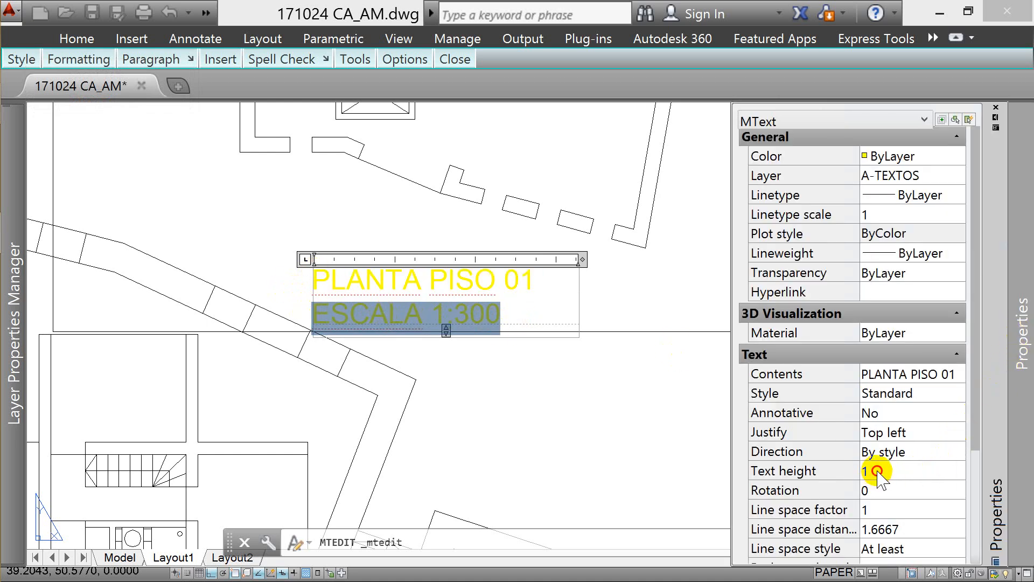
left_click(565, 416)
scroll(430, 258, "down", 3)
scroll(431, 308, "up", 3)
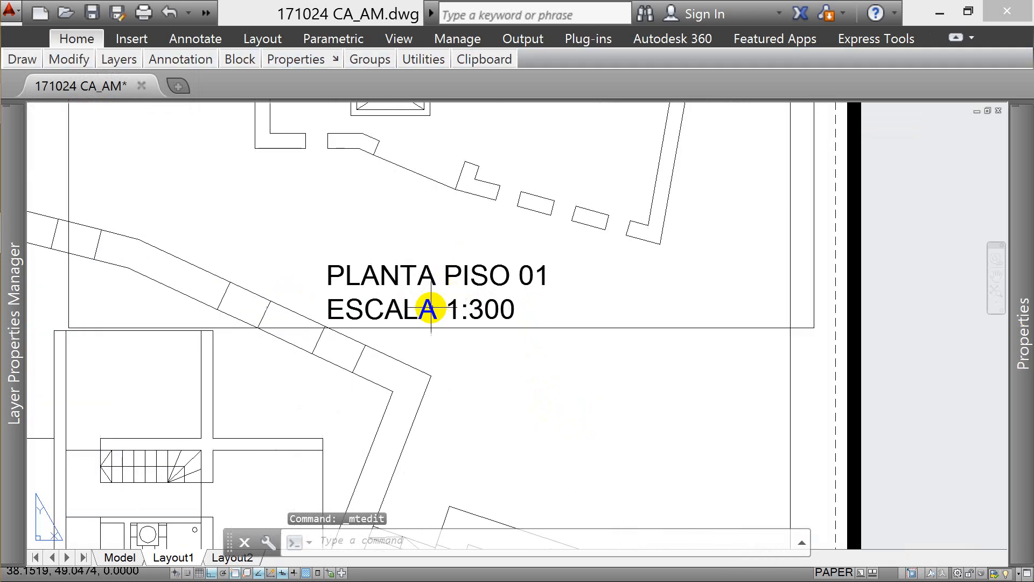
double_click(458, 312)
left_click(512, 312)
key("Escape")
left_click(492, 309)
key("Escape")
left_click(484, 310)
key("Escape")
scroll(450, 312, "down", 3)
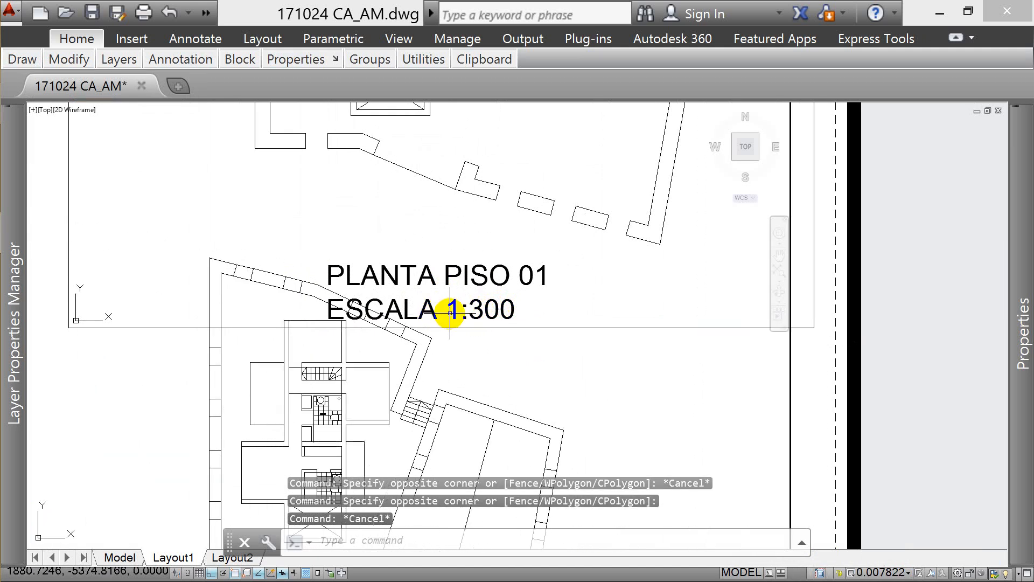
key("Escape")
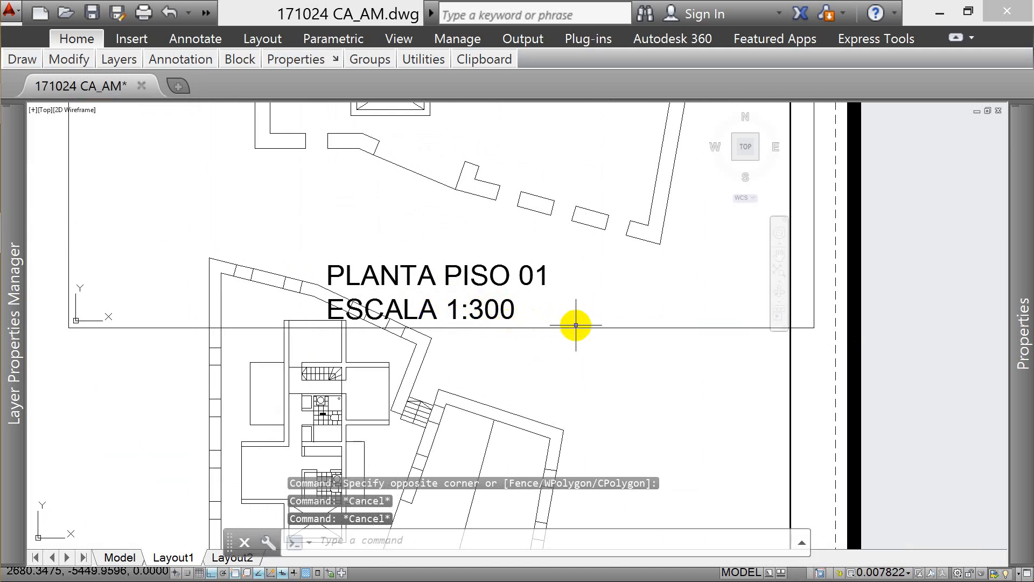
key("ctrl+z")
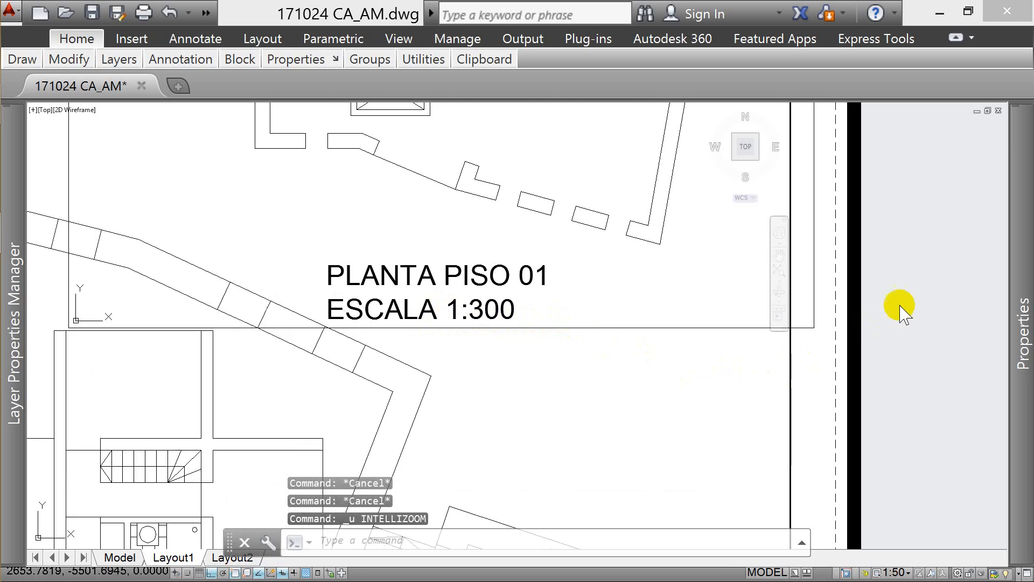
double_click(888, 326)
scroll(544, 267, "down", 4)
scroll(485, 233, "up", 4)
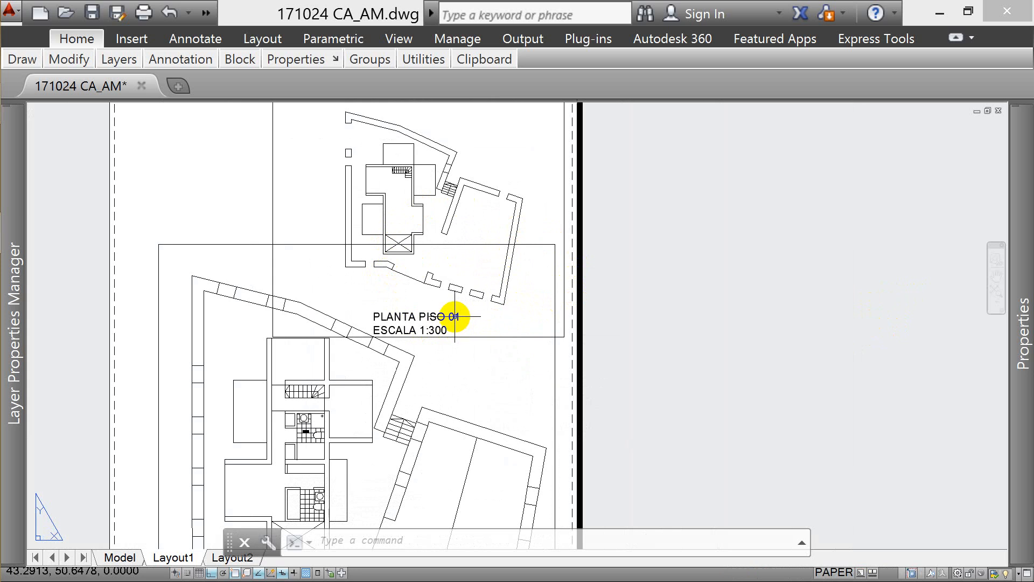
- Try zooming out inside the lower viewport, undo the zoom and return to paper space
double_click(472, 324)
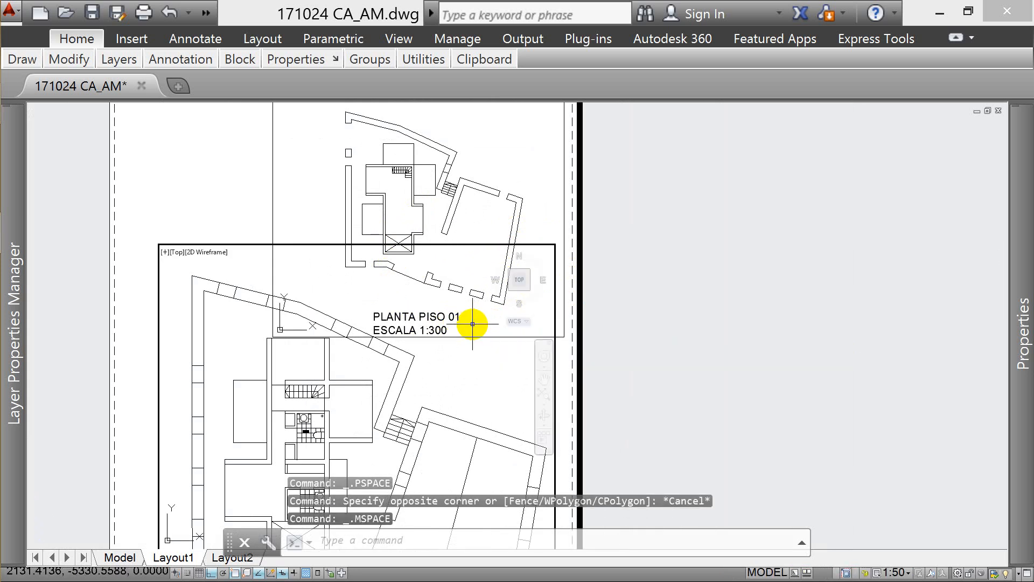
scroll(473, 324, "down", 4)
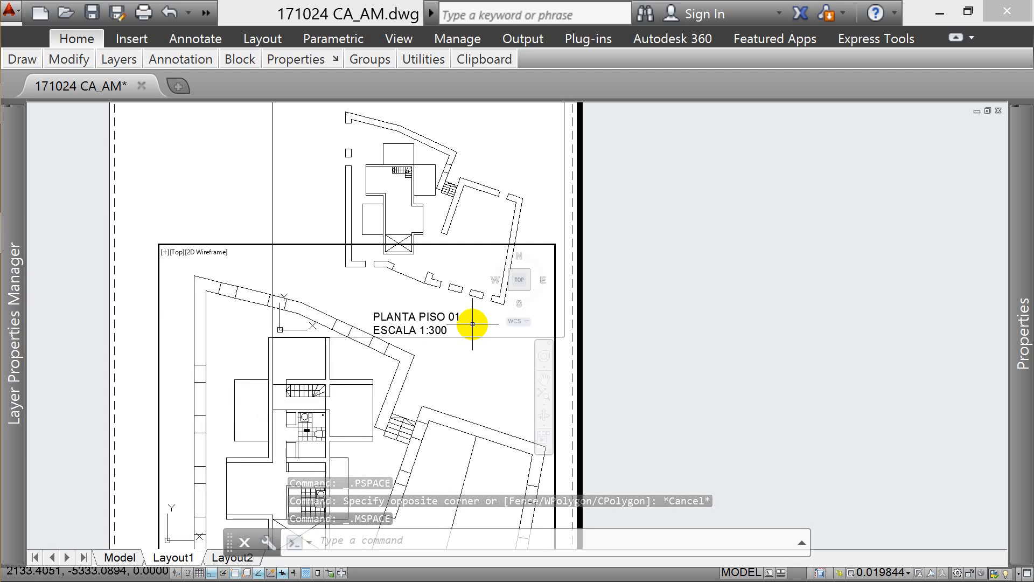
scroll(472, 324, "down", 1)
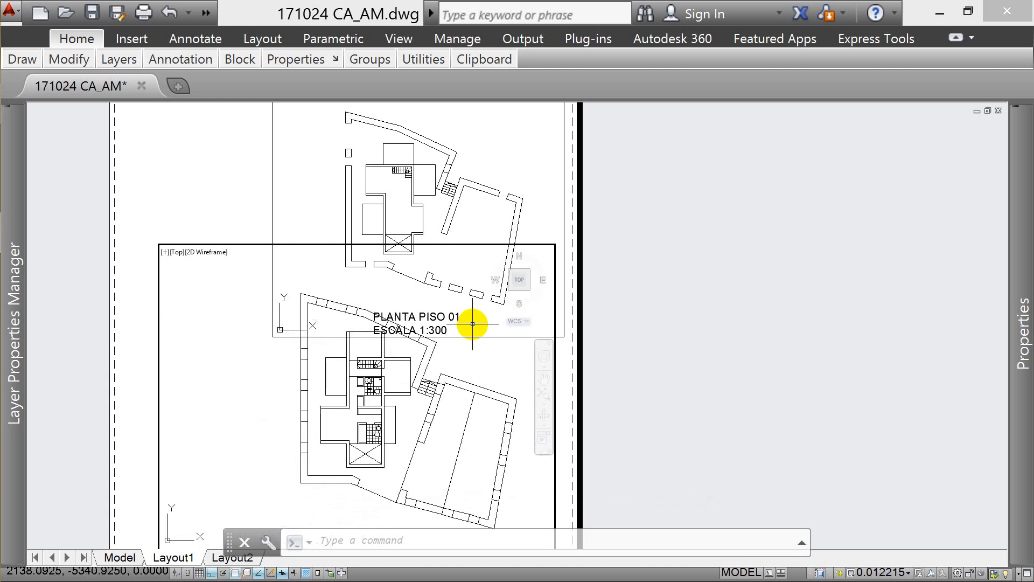
scroll(473, 324, "down", 1)
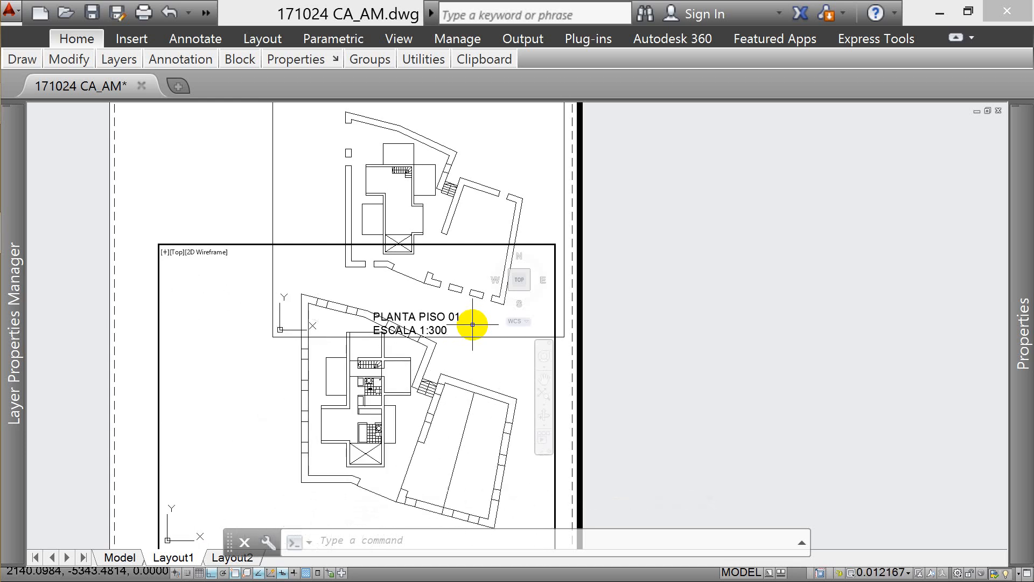
key("ctrl+z")
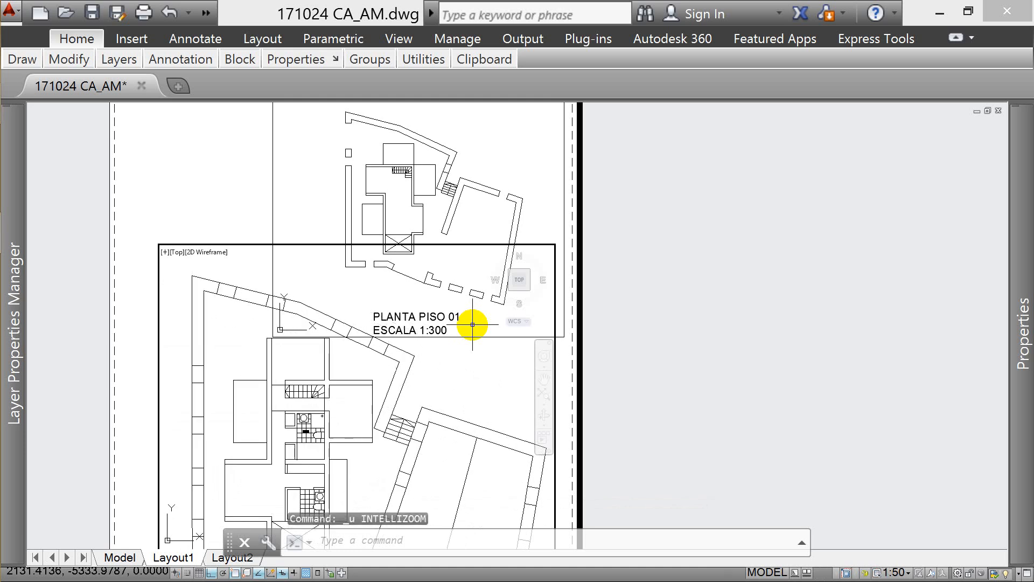
double_click(635, 300)
- Select only the lower viewport's frame and lock its view
left_click(303, 217)
left_click(253, 256)
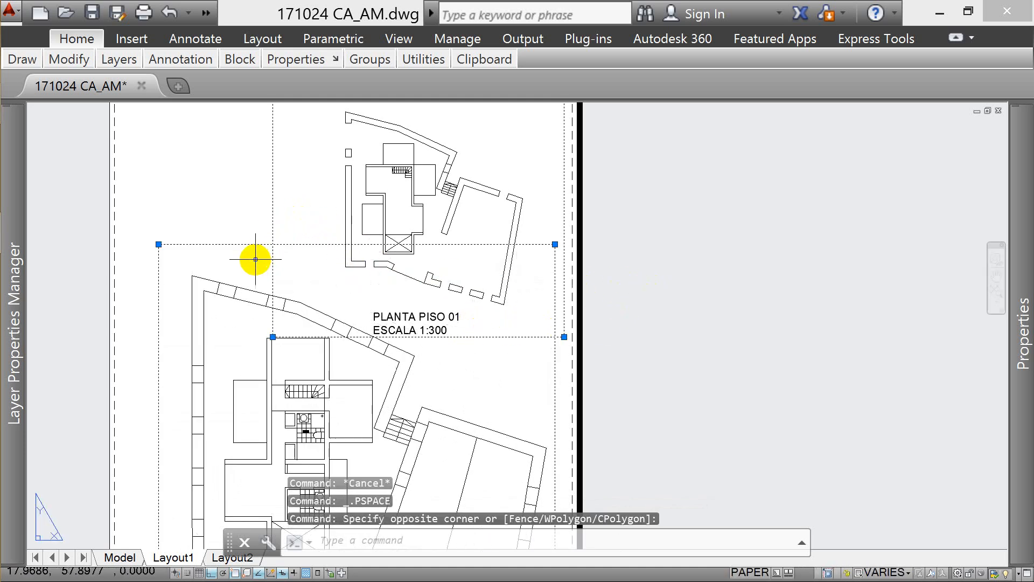
key("Escape")
left_click(247, 226)
left_click(227, 264)
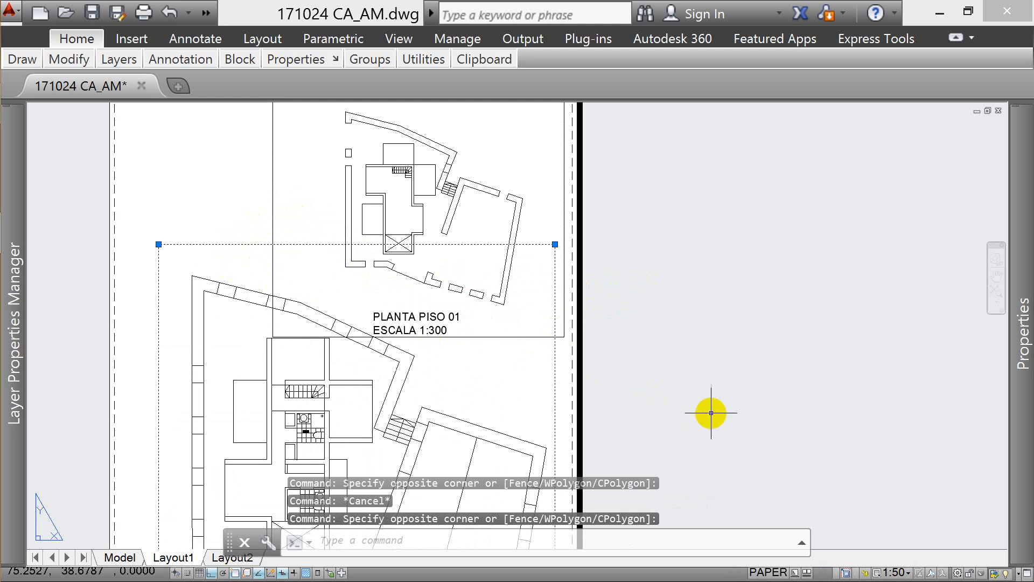
left_click(865, 574)
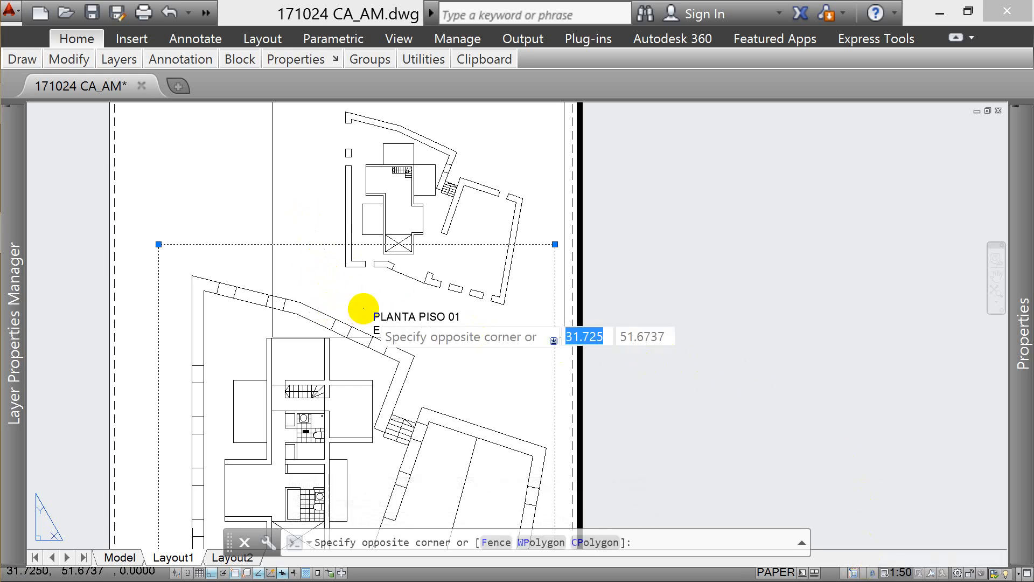
- Test the lower viewport's lock by activating it and zooming in and out, and return to paper space
double_click(363, 308)
scroll(364, 308, "down", 3)
scroll(363, 308, "up", 3)
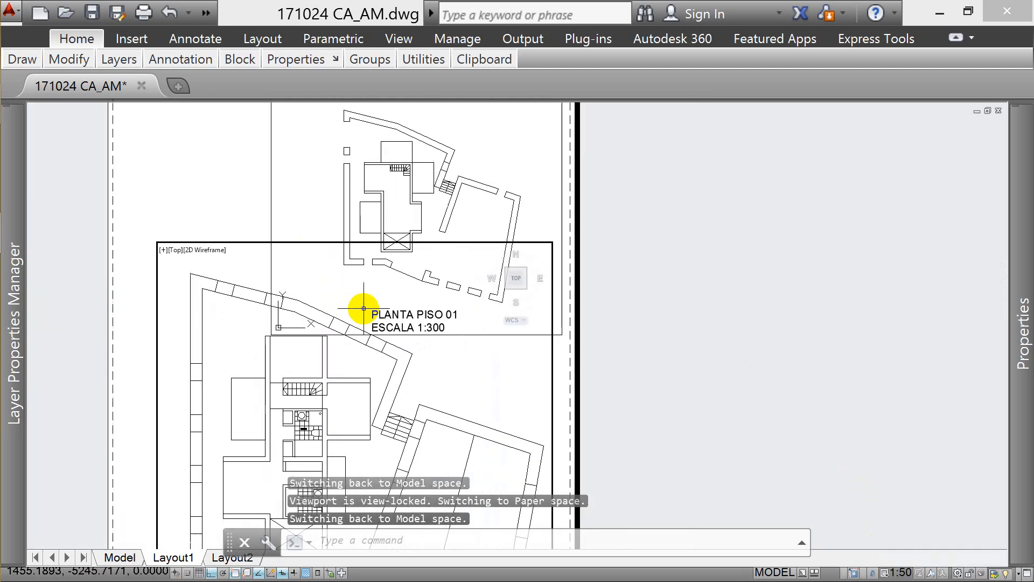
scroll(363, 308, "down", 1)
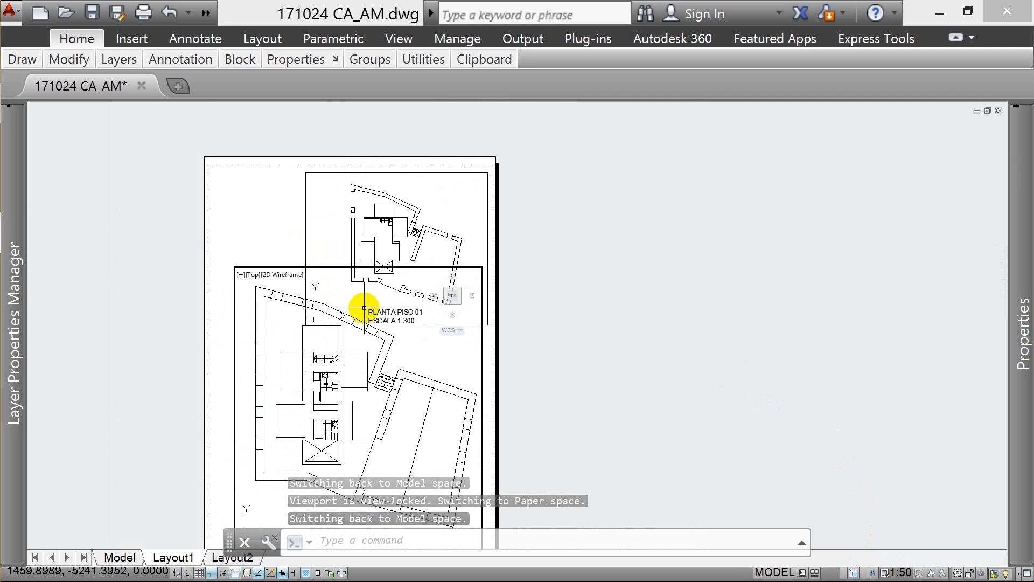
scroll(387, 304, "up", 5)
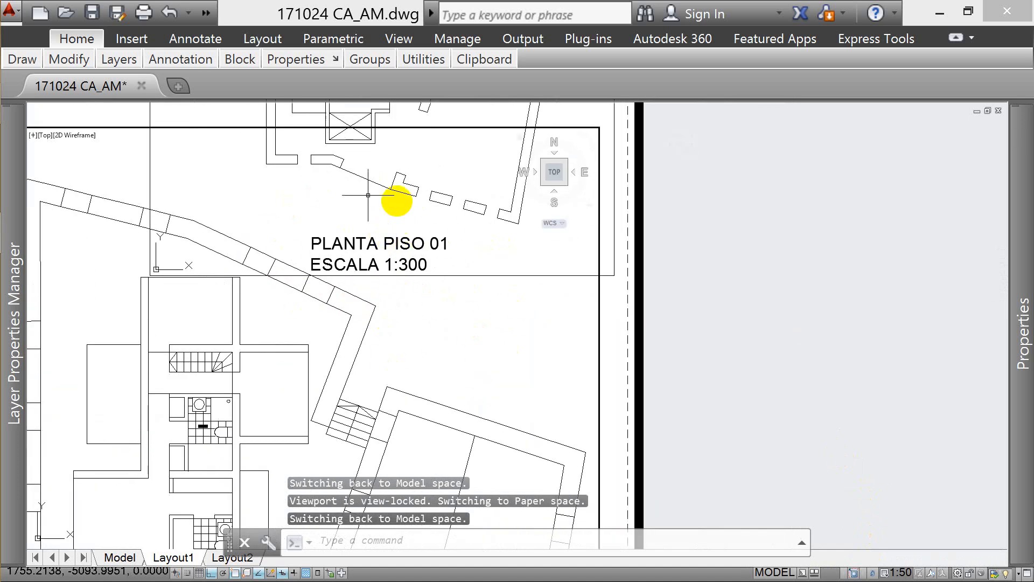
scroll(409, 262, "down", 4)
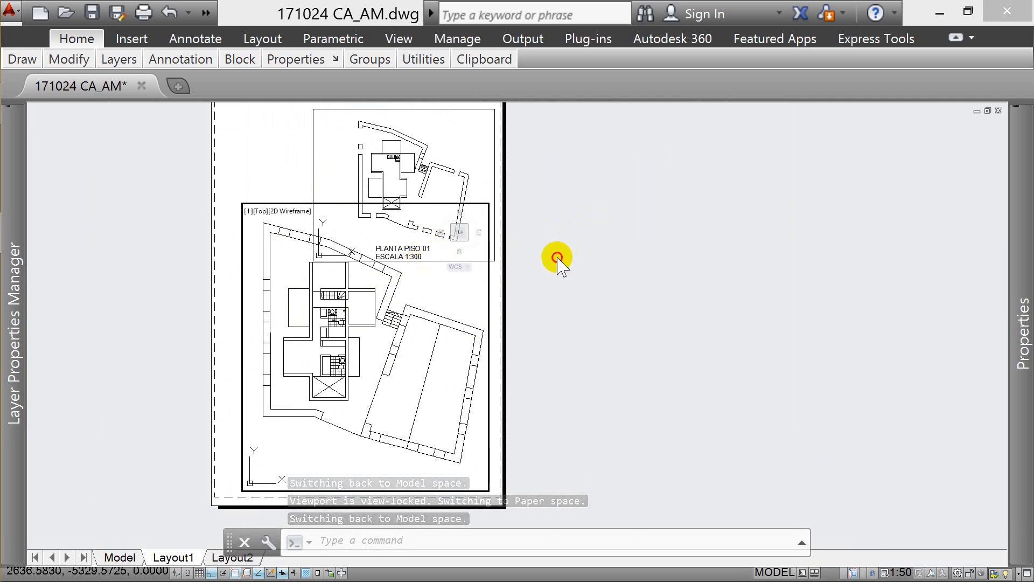
key("Escape")
double_click(523, 258)
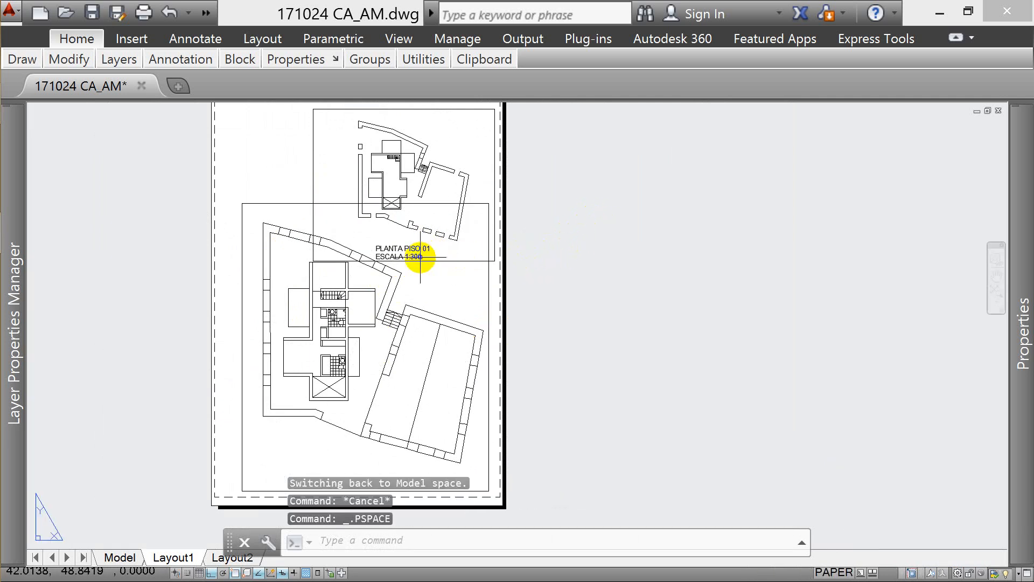
- Select the upper viewport's frame and lock its view
double_click(416, 253)
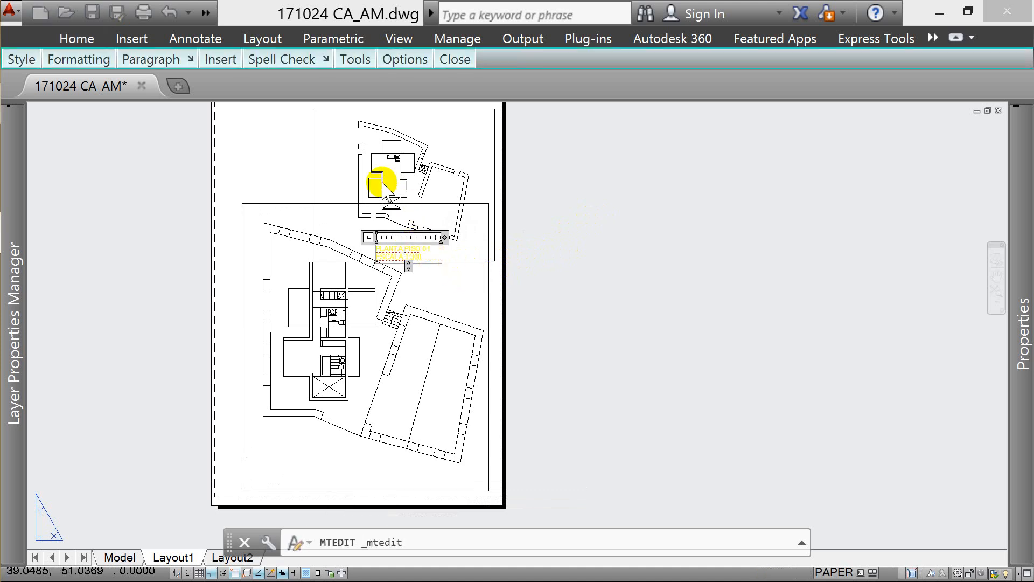
left_click(335, 163)
left_click(302, 157)
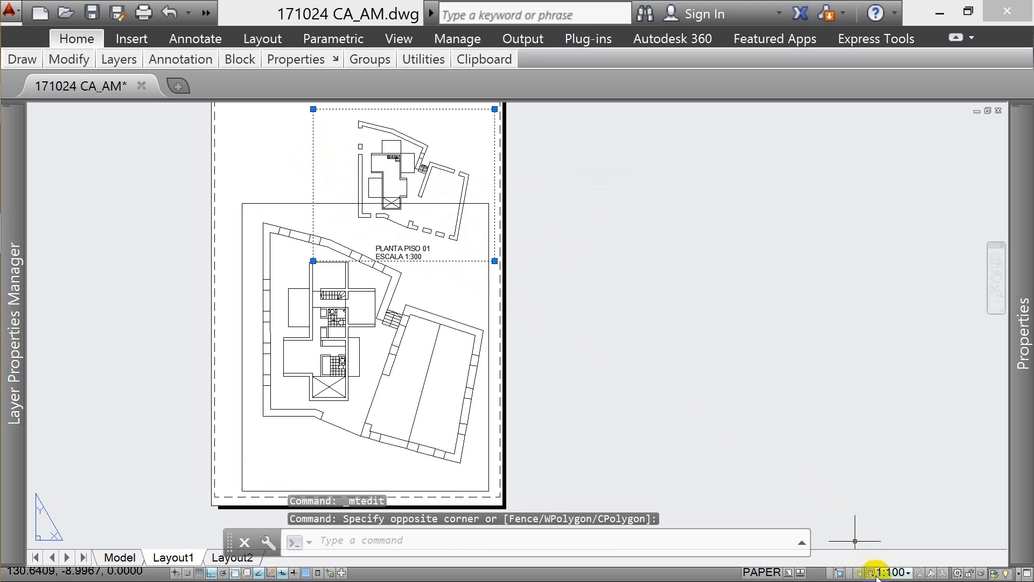
left_click(859, 573)
key("Escape")
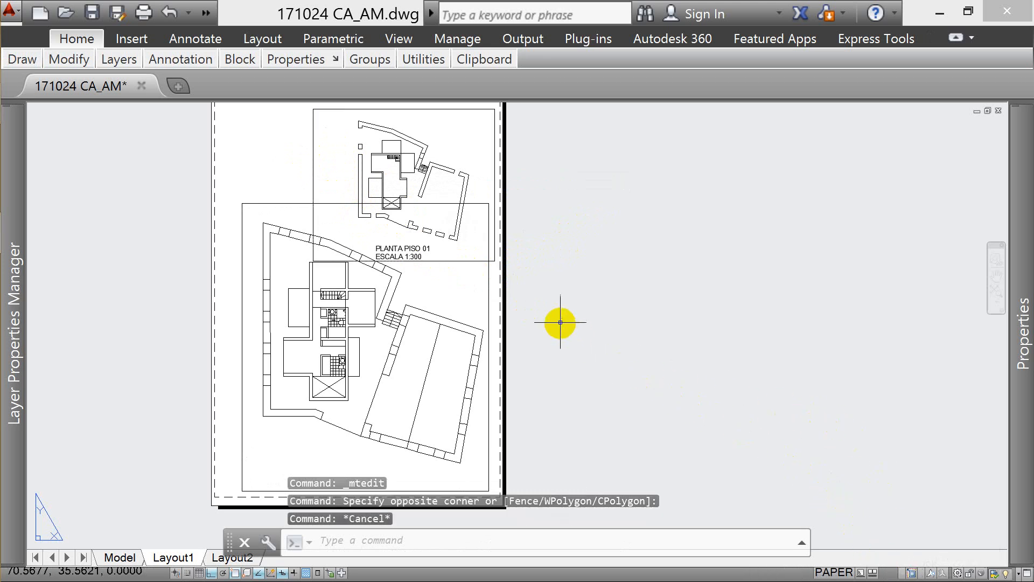
- Reduce the text height of the ESCALA 1:300 line to about three quarters of the PLANTA PISO 01 line's height
scroll(584, 302, "down", 2)
scroll(447, 254, "up", 3)
scroll(394, 208, "down", 2)
scroll(394, 208, "up", 2)
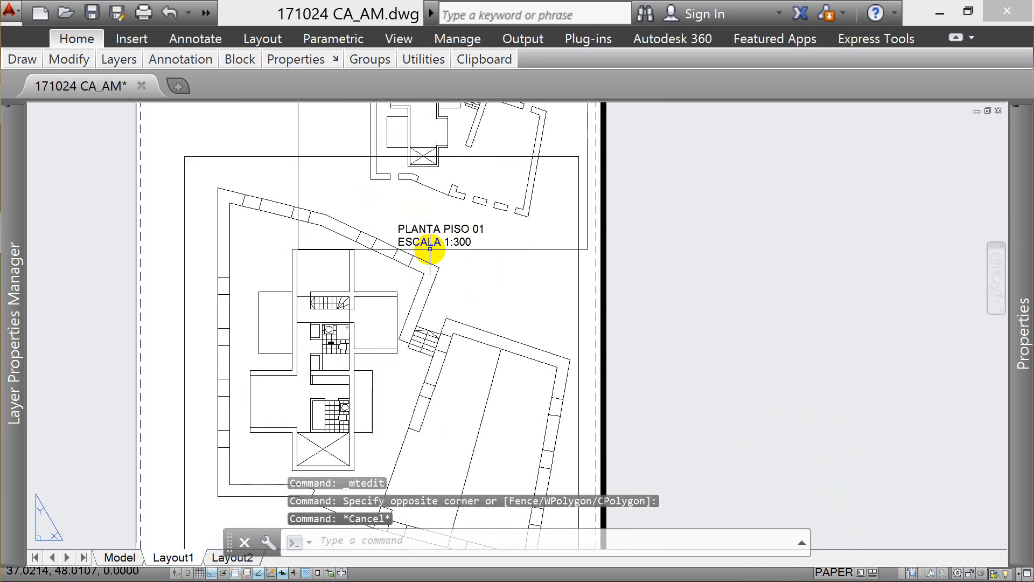
double_click(428, 244)
scroll(473, 242, "up", 3)
left_click_drag(469, 241, 265, 218)
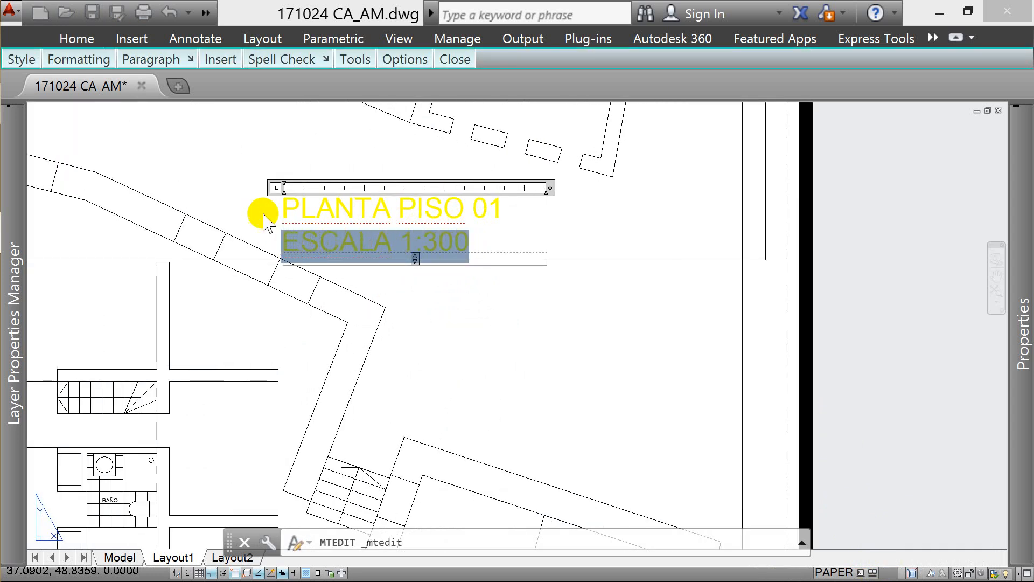
left_click(25, 59)
left_click(33, 57)
left_click(28, 60)
left_click(32, 60)
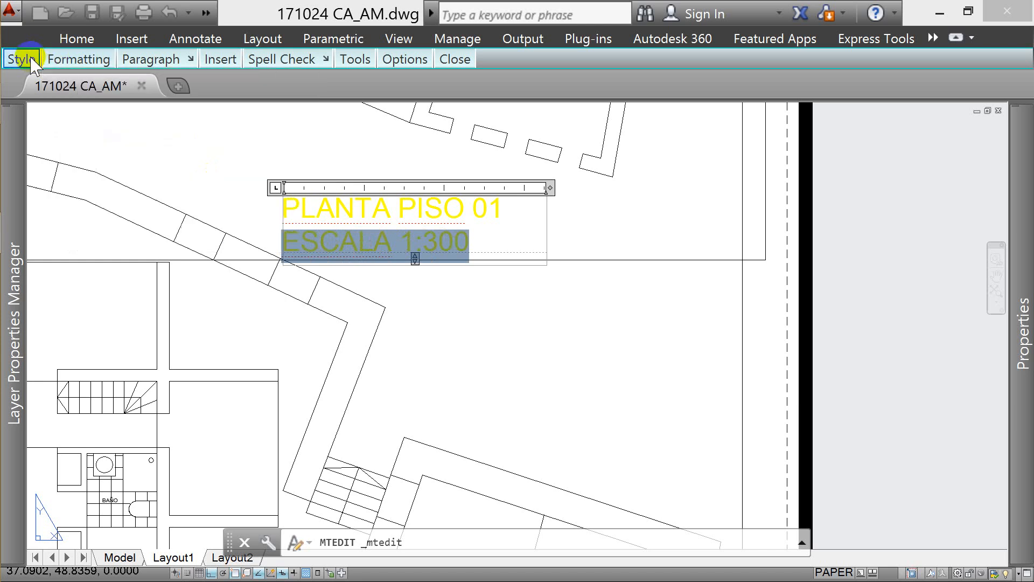
right_click(22, 58)
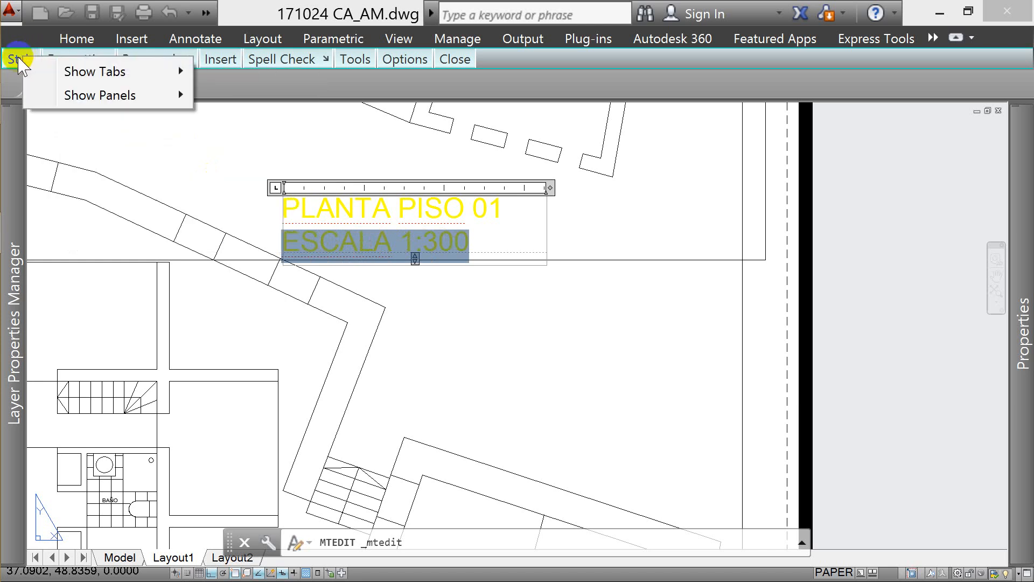
left_click(13, 60)
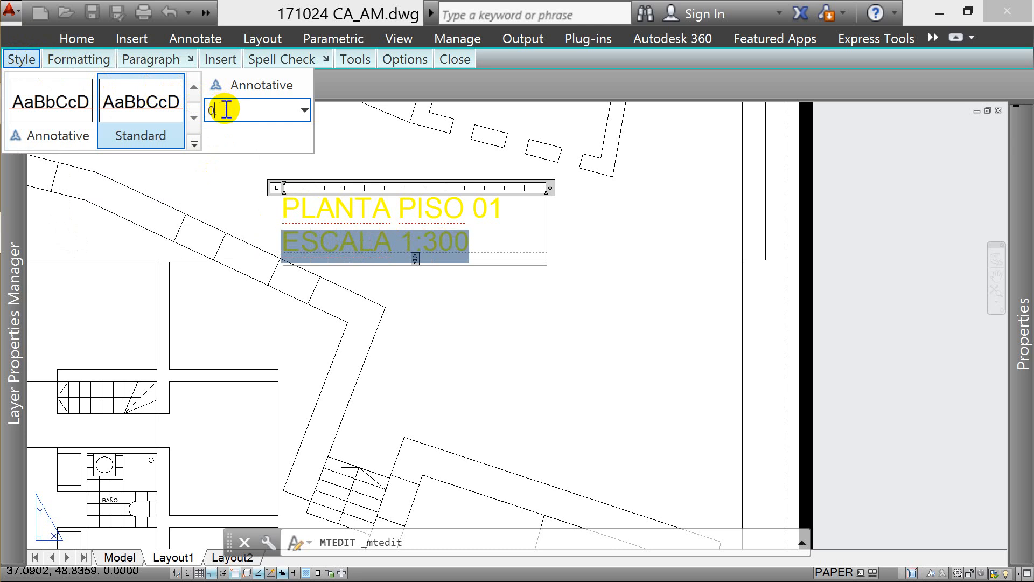
key("Return")
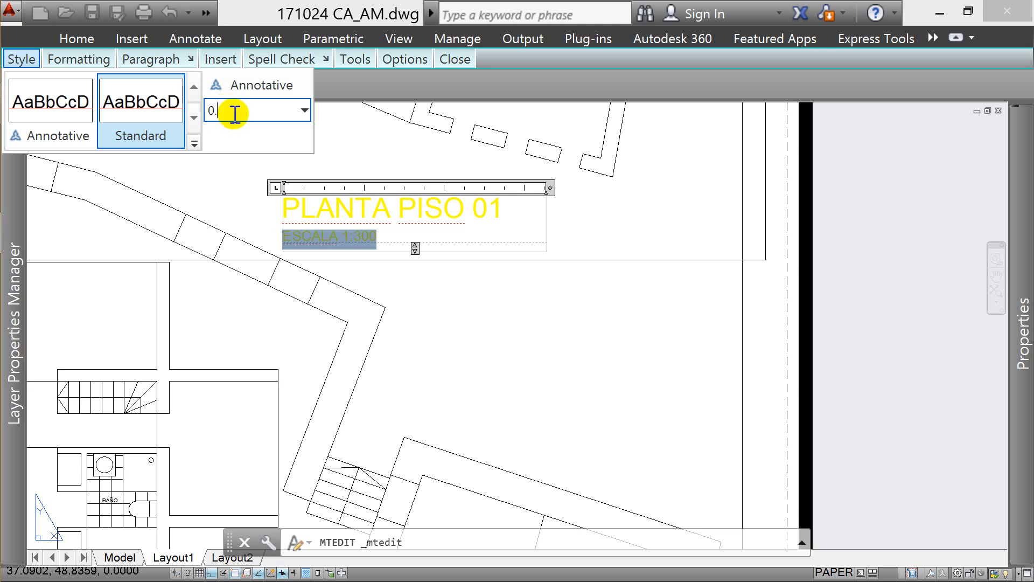
type("5")
key("Return")
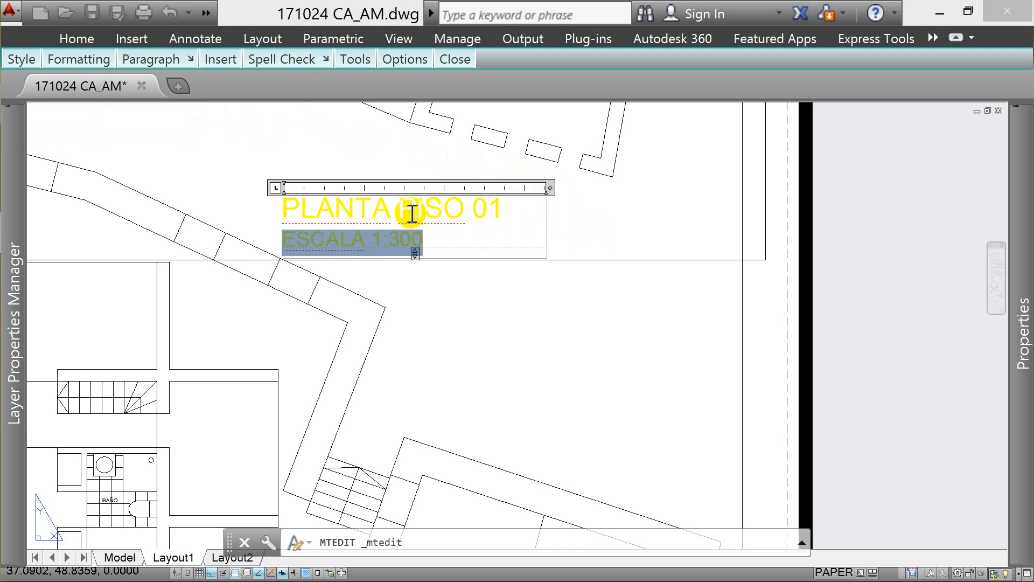
left_click(597, 227)
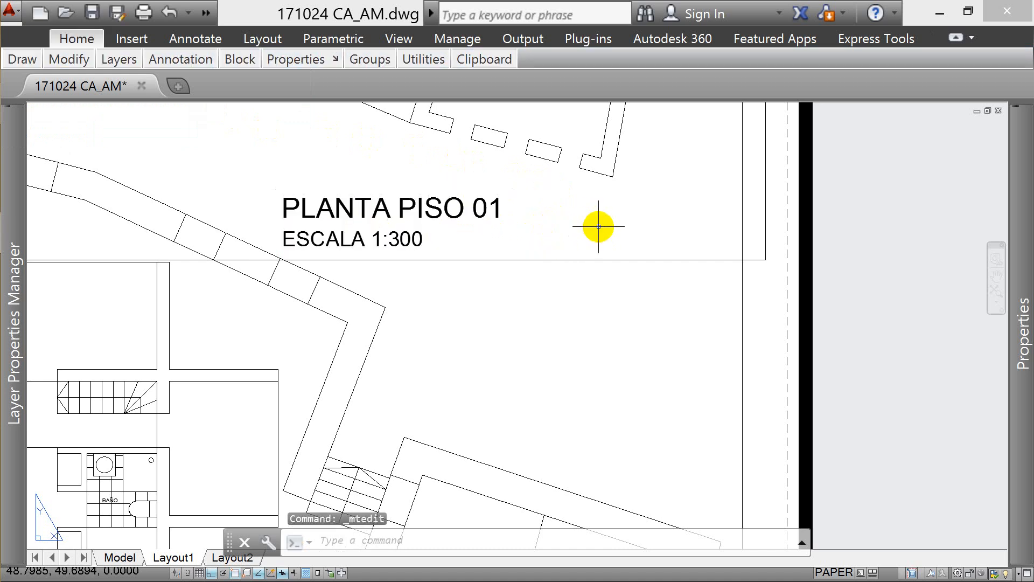
- Copy the PLANTA PISO 01 label to the lower-left wall corner of the larger floor plan
scroll(429, 213, "down", 4)
left_click(453, 212)
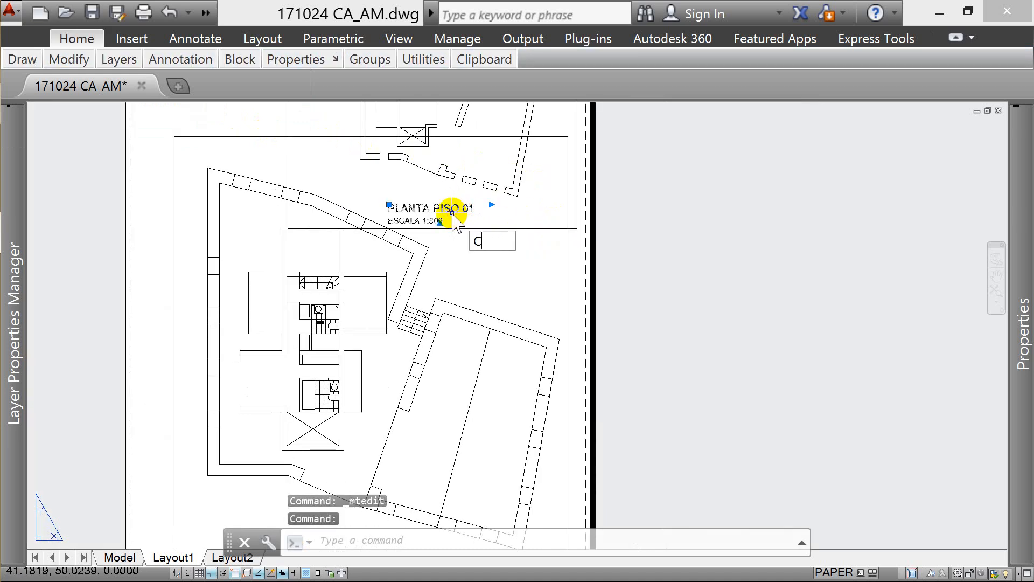
type("co")
key("Return")
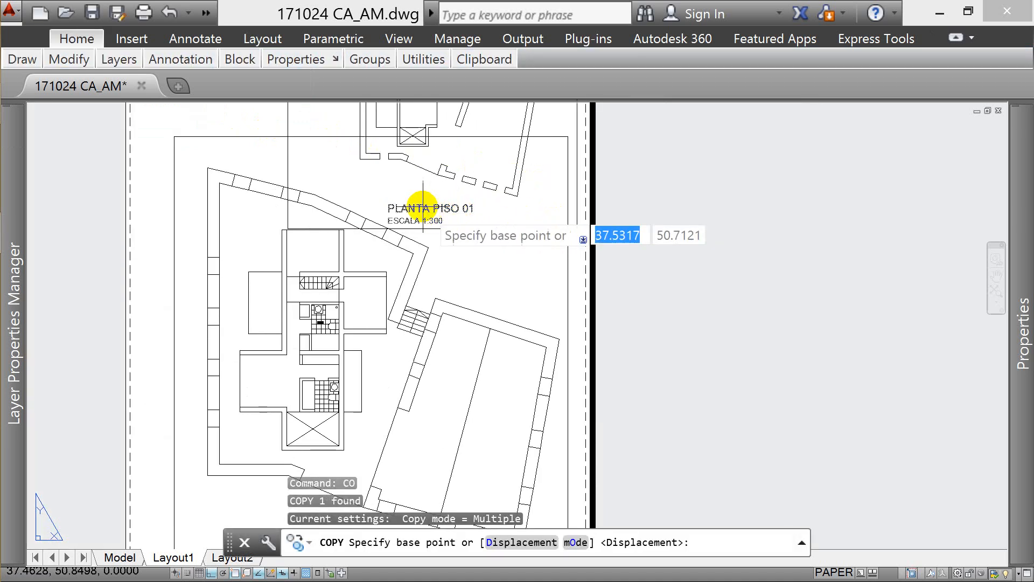
left_click(387, 204)
scroll(453, 167, "down", 3)
scroll(393, 302, "up", 3)
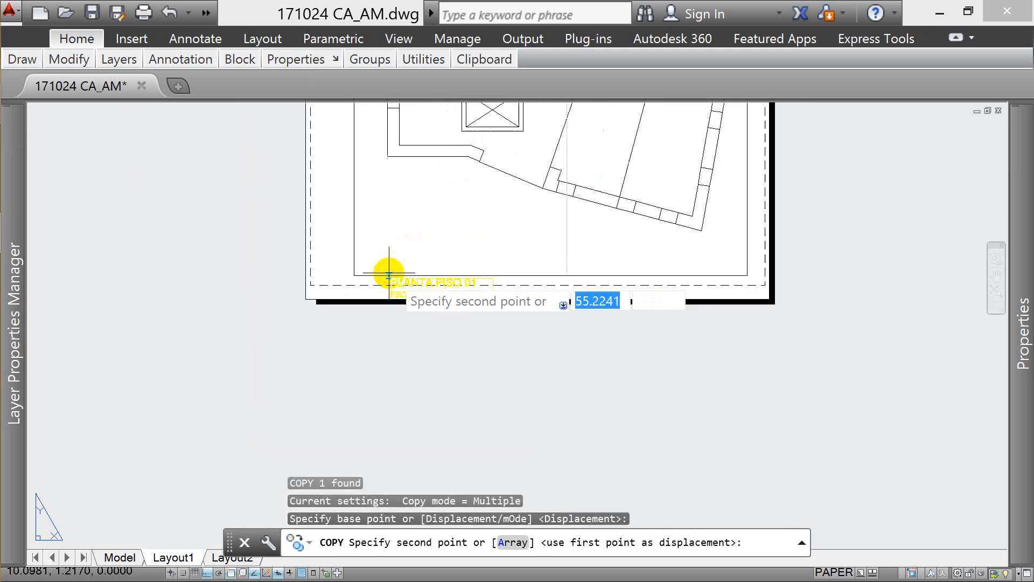
left_click(389, 159)
key("Escape")
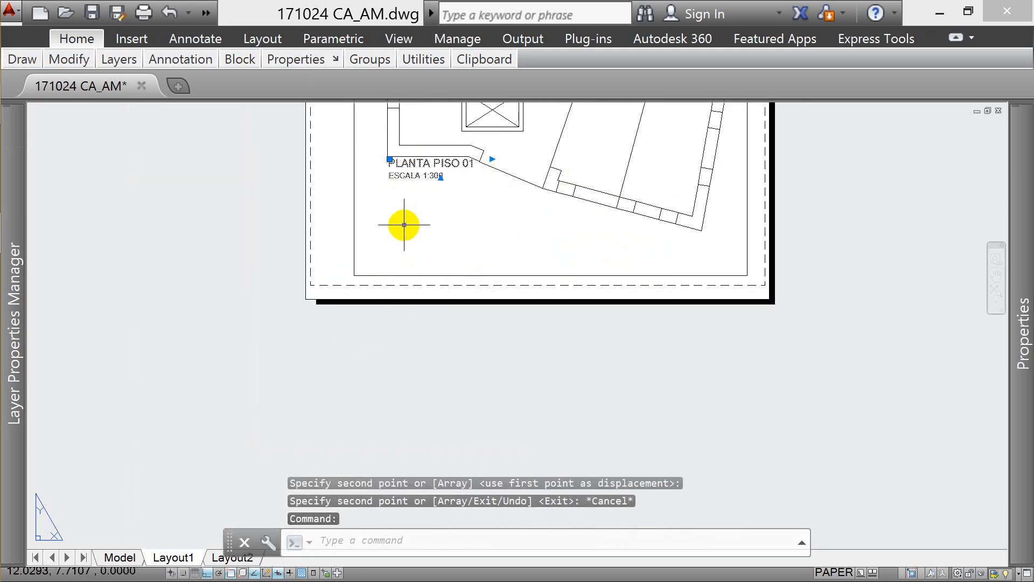
- Move the copied label straight down, level with the lowest corner of the larger floor plan
type("m")
key("Return")
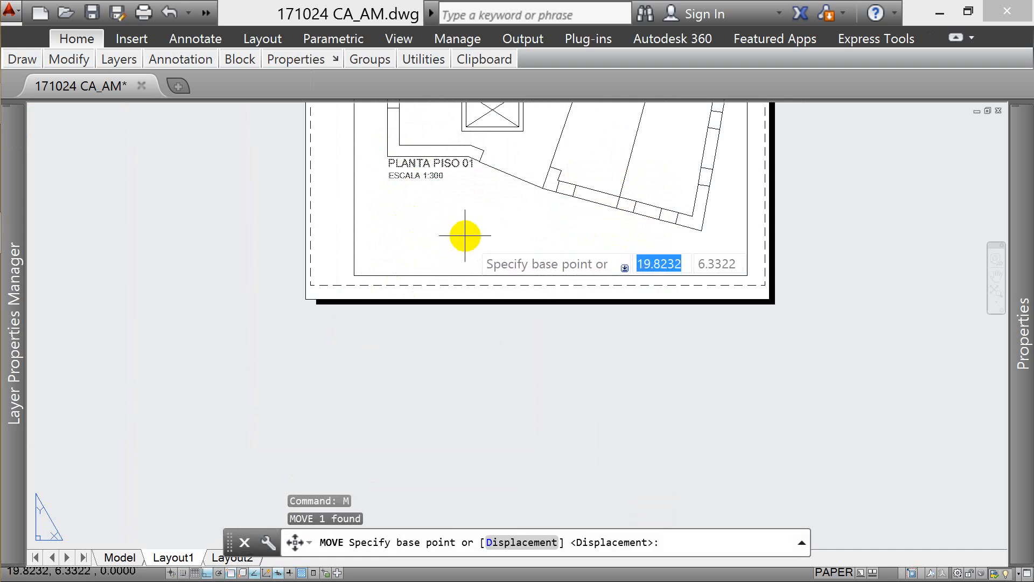
left_click(387, 156)
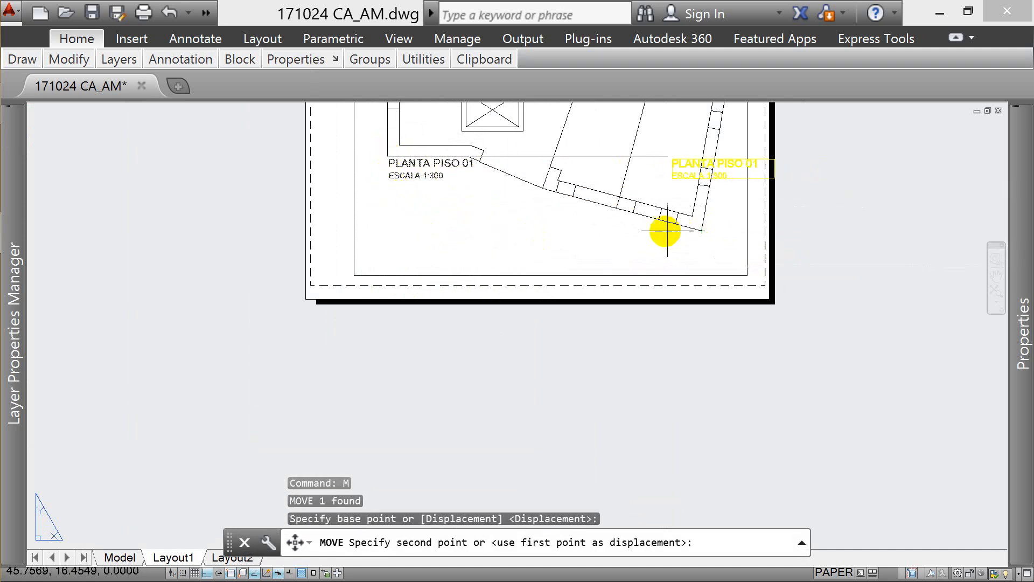
left_click(388, 231)
key("Escape")
- Change the copied label's text to PLANTA PISO 02 with ESCALA 1:50 on the second line
left_click(430, 238)
double_click(431, 237)
type("2")
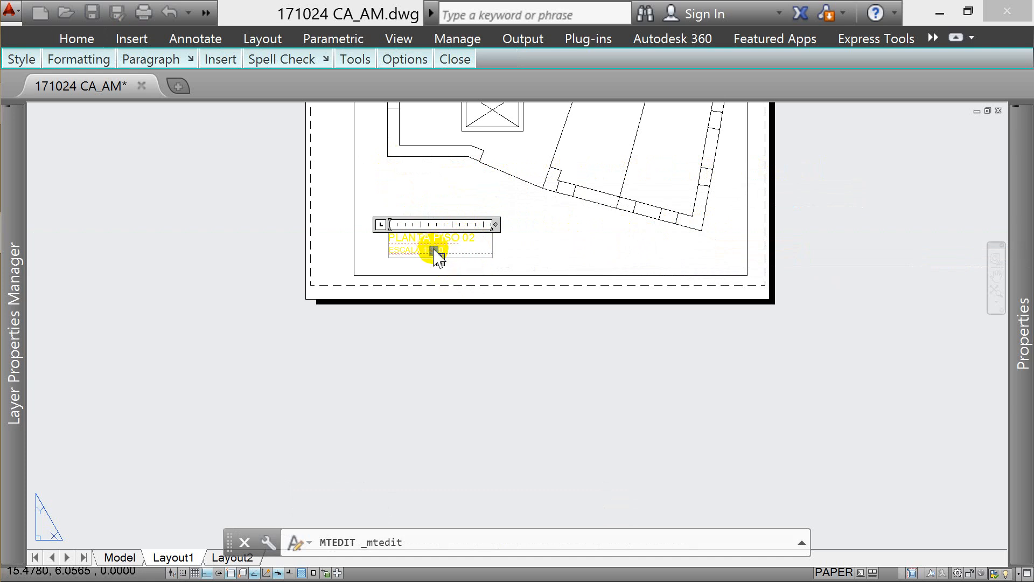
left_click(494, 262)
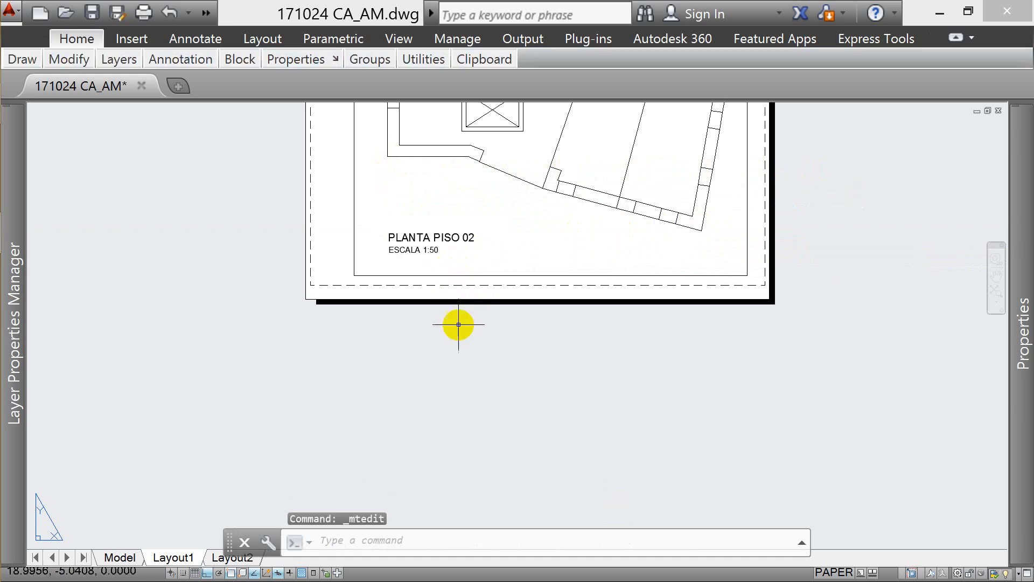
- Open the plot settings for Layout1 and generate a full preview of the sheet
scroll(454, 312, "down", 4)
scroll(535, 293, "up", 1)
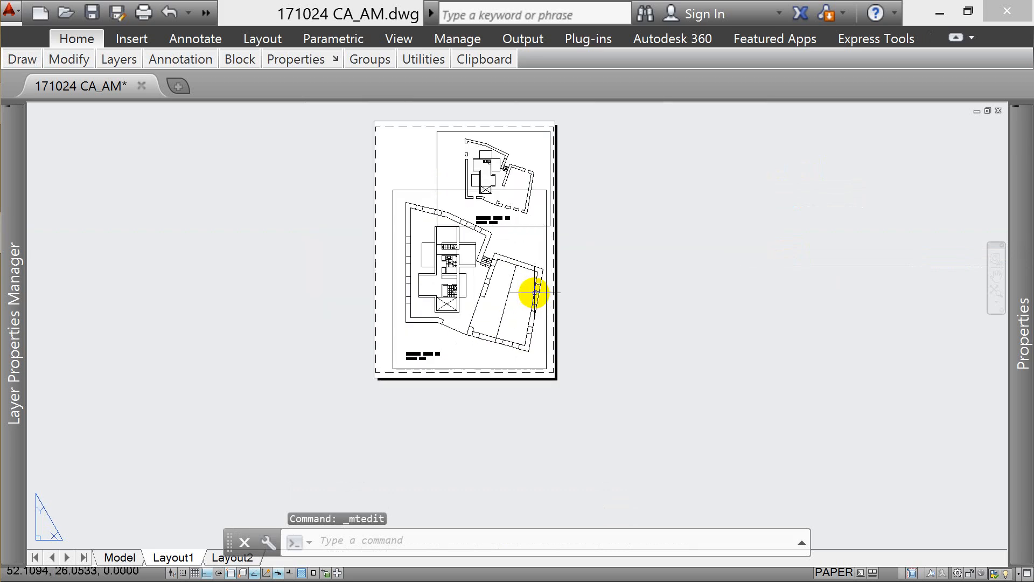
key("super+p")
key("Escape")
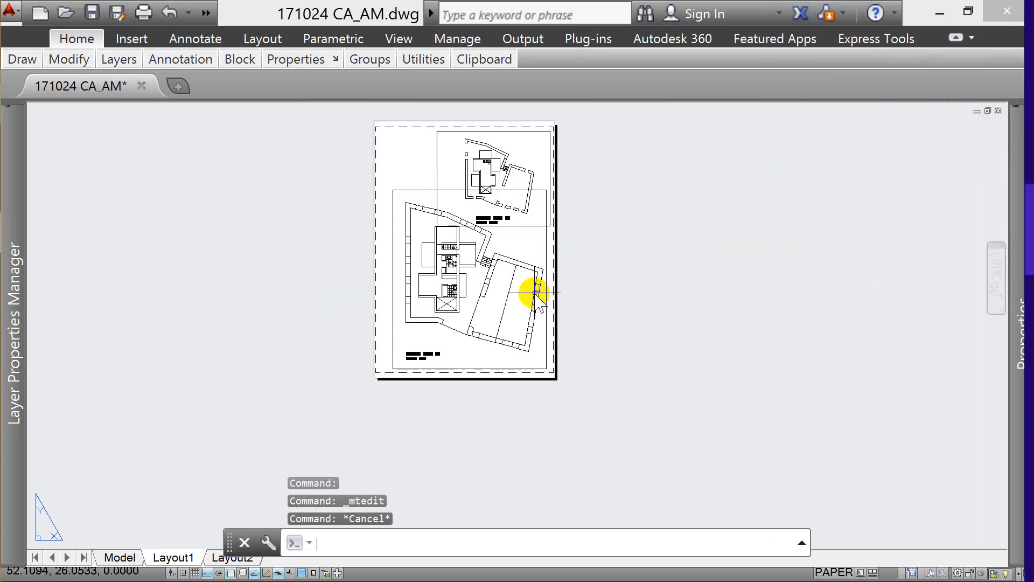
key("ctrl+p")
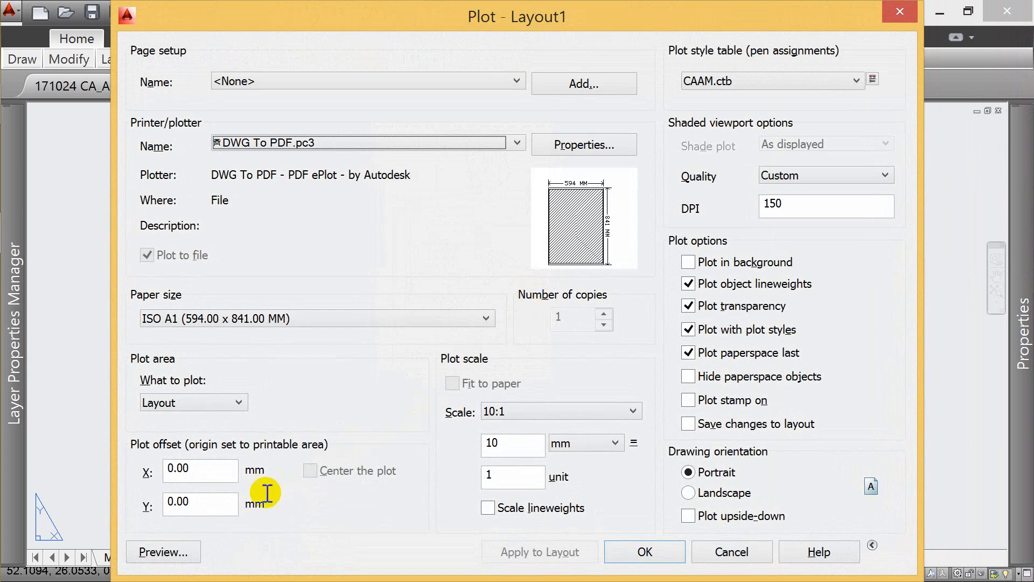
left_click(162, 552)
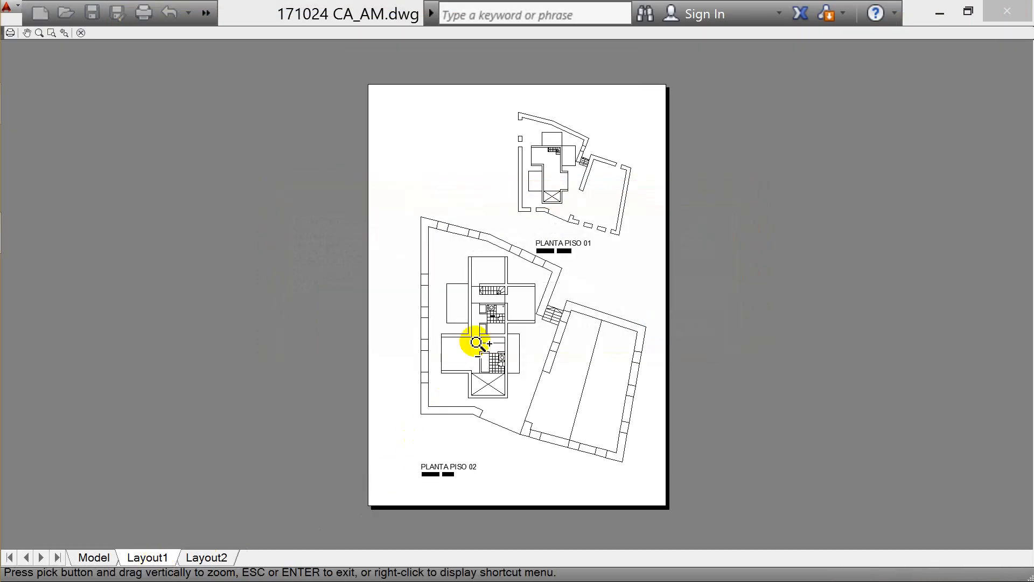
- Examine the line weights, floor plans and scale labels in the plot preview, and leave without plotting
scroll(518, 323, "up", 4)
scroll(428, 176, "down", 2)
scroll(460, 263, "up", 5)
scroll(368, 217, "down", 3)
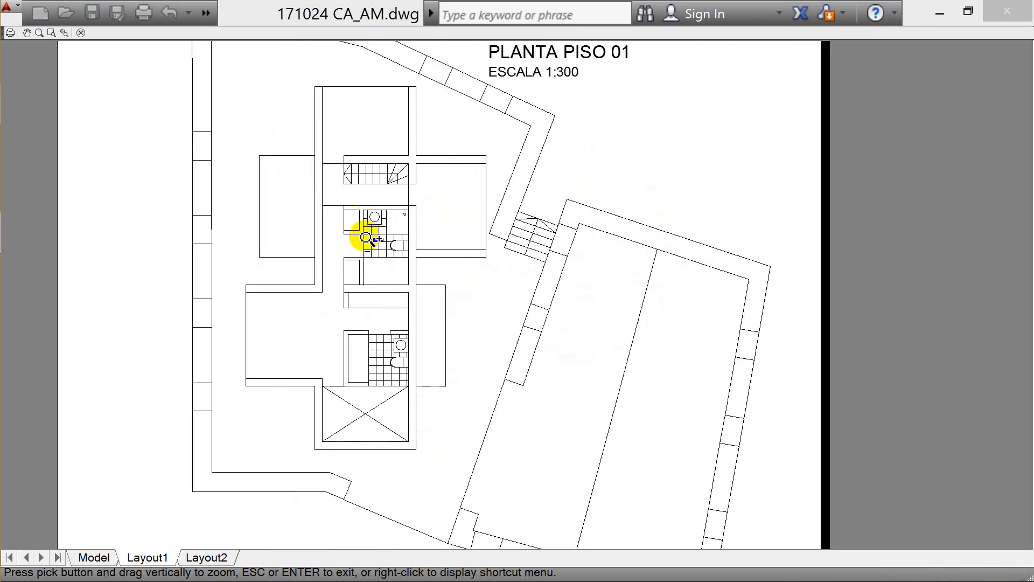
scroll(367, 217, "up", 4)
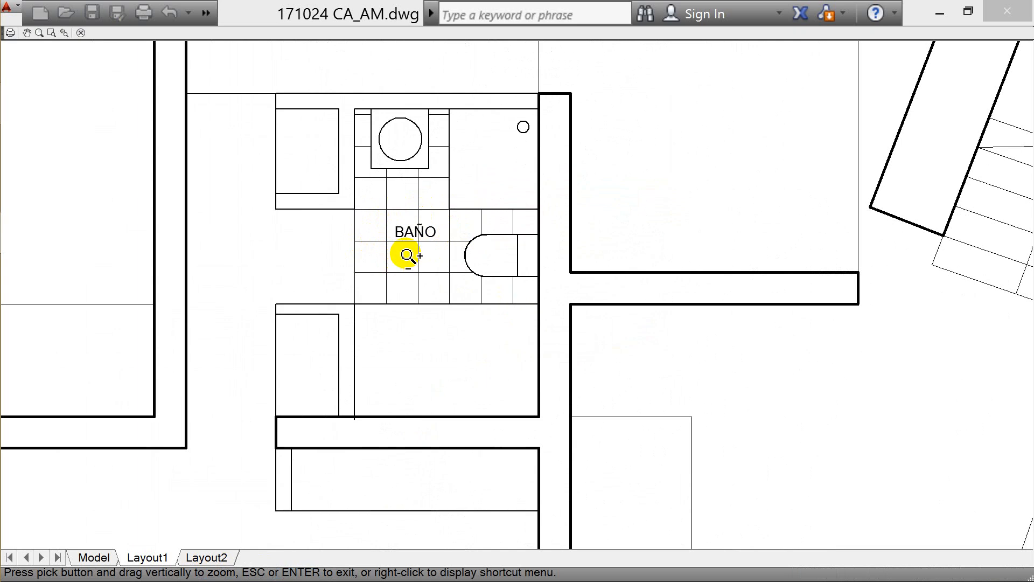
scroll(431, 264, "down", 5)
scroll(620, 85, "up", 2)
scroll(555, 215, "down", 3)
scroll(578, 146, "down", 1)
scroll(534, 139, "up", 2)
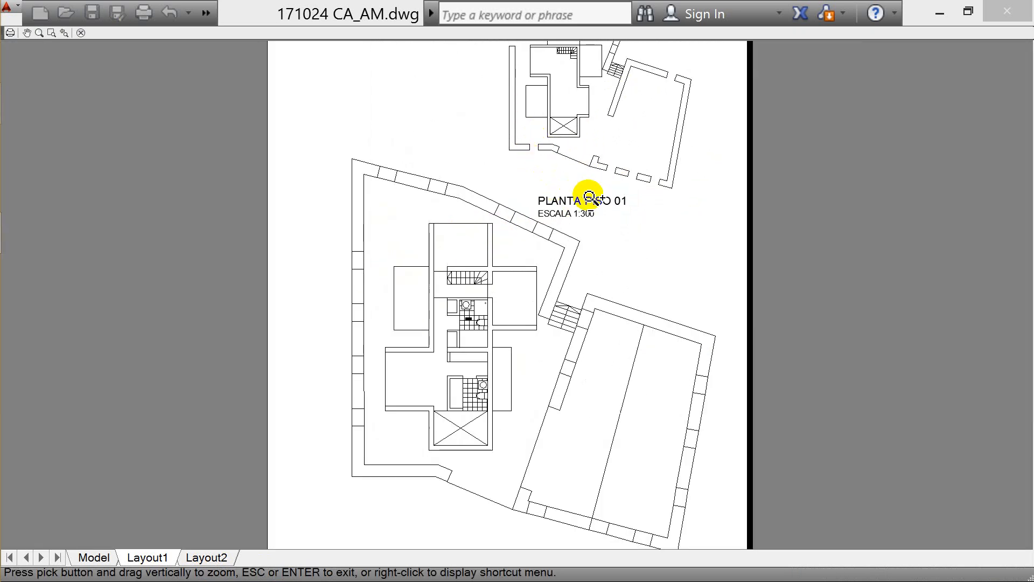
scroll(600, 305, "down", 2)
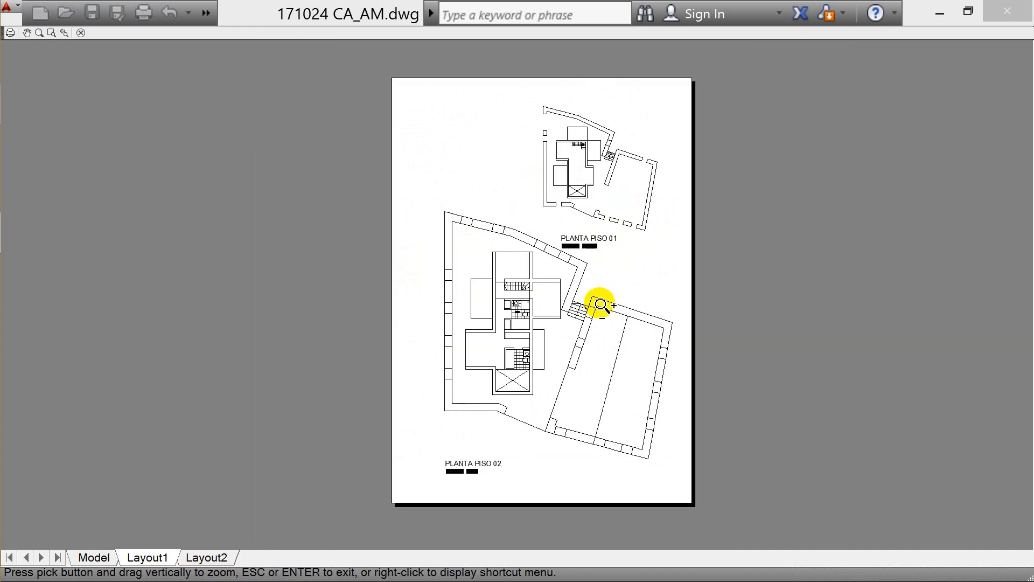
scroll(627, 211, "up", 2)
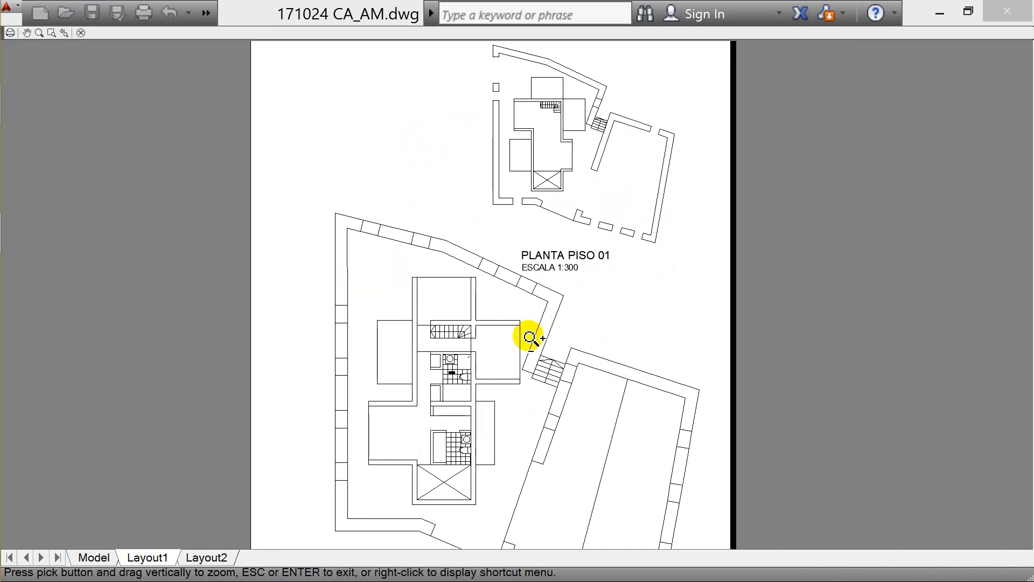
key("Escape")
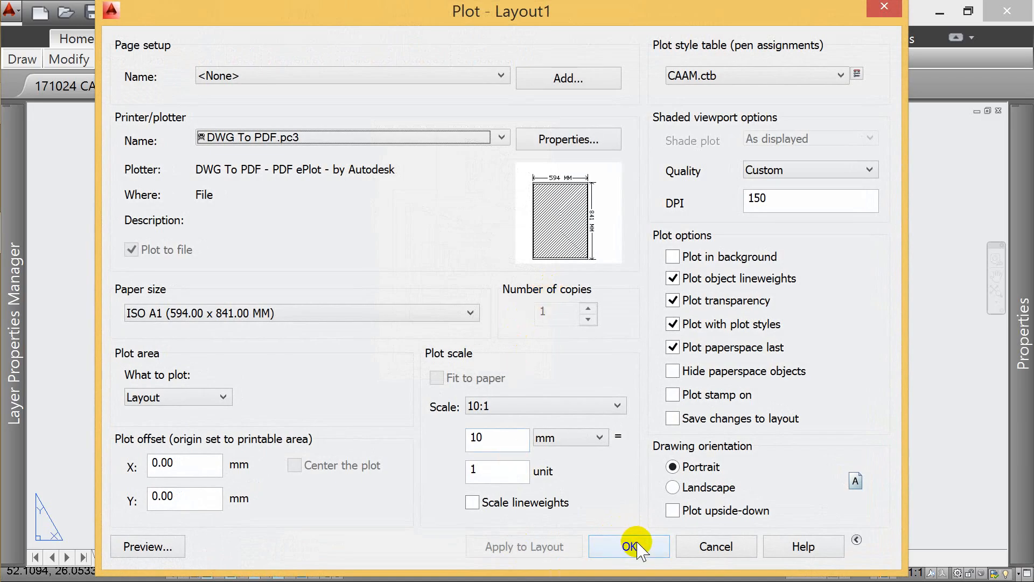
left_click(716, 547)
- Rename the Layout1 sheet as LAMINA A1
type("Z")
key("Return")
type("E")
key("Return")
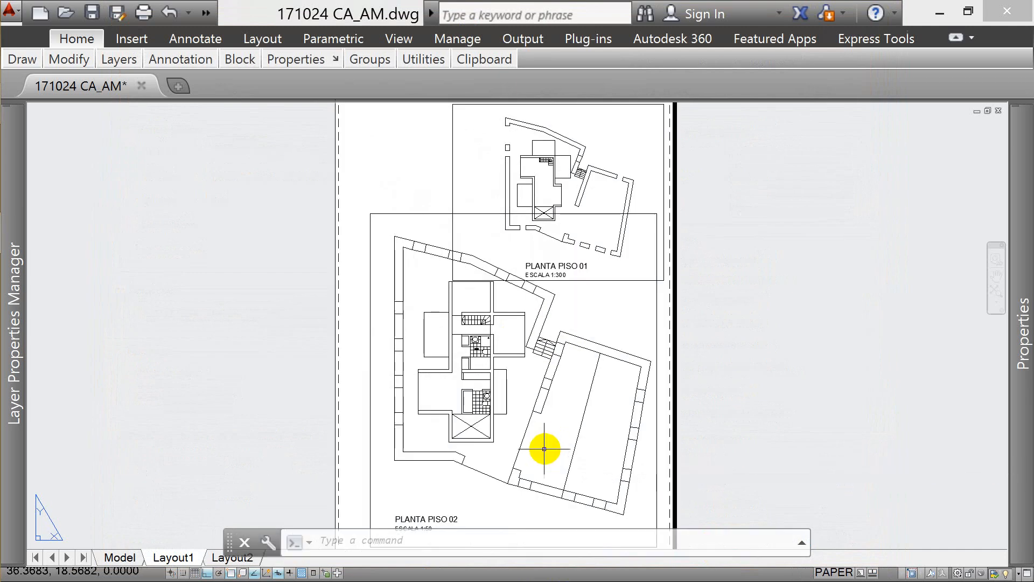
double_click(175, 557)
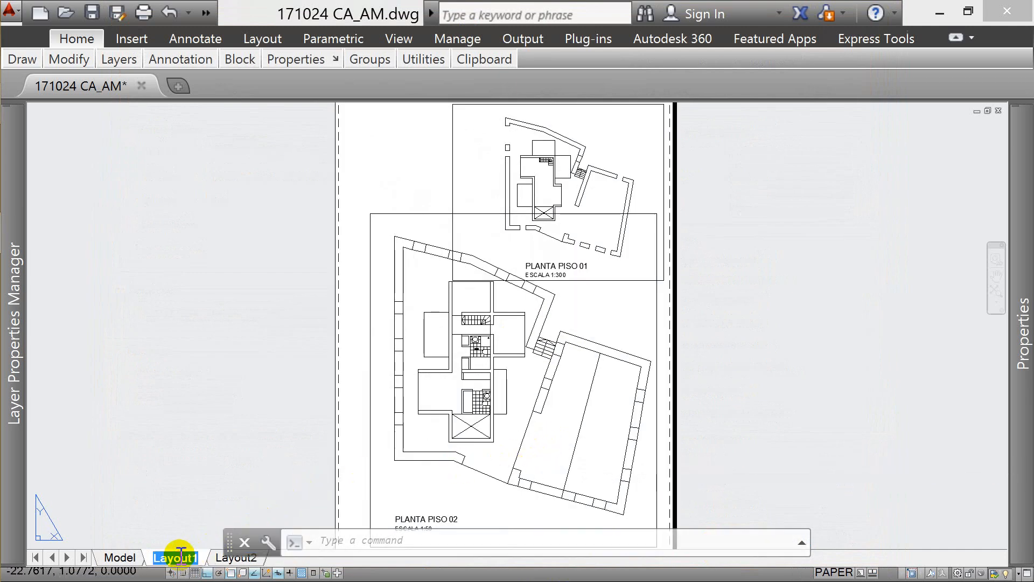
type("LAMINA A1")
left_click(217, 433)
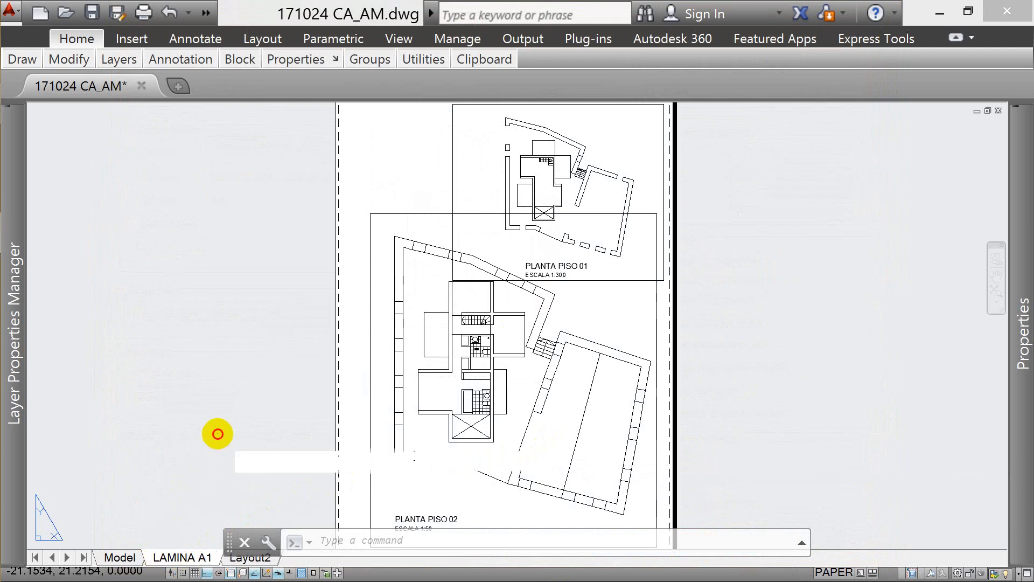
left_click(185, 408)
- Switch to model space and view the floor plan with the bathrooms up close
scroll(270, 370, "down", 2)
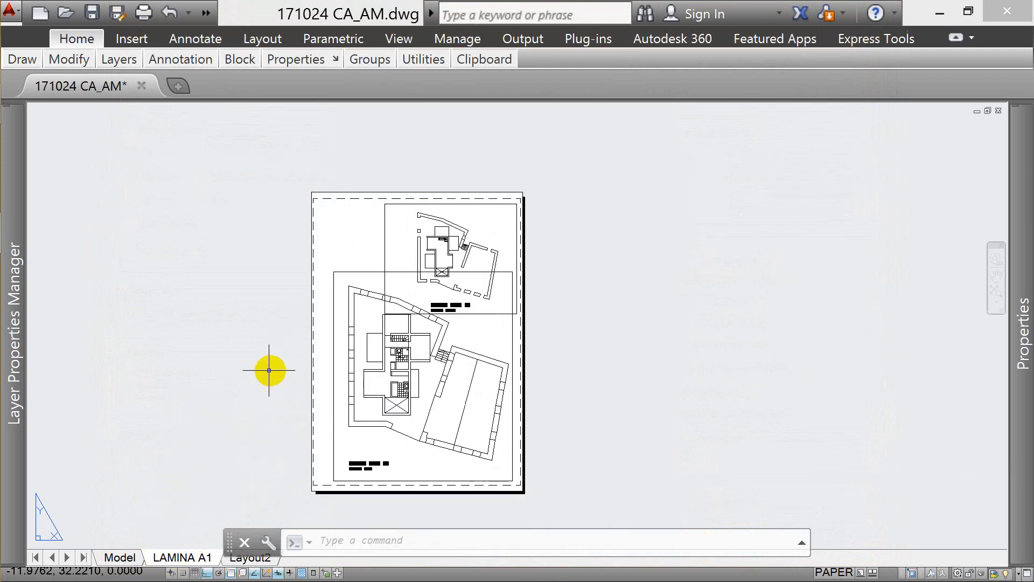
left_click(123, 558)
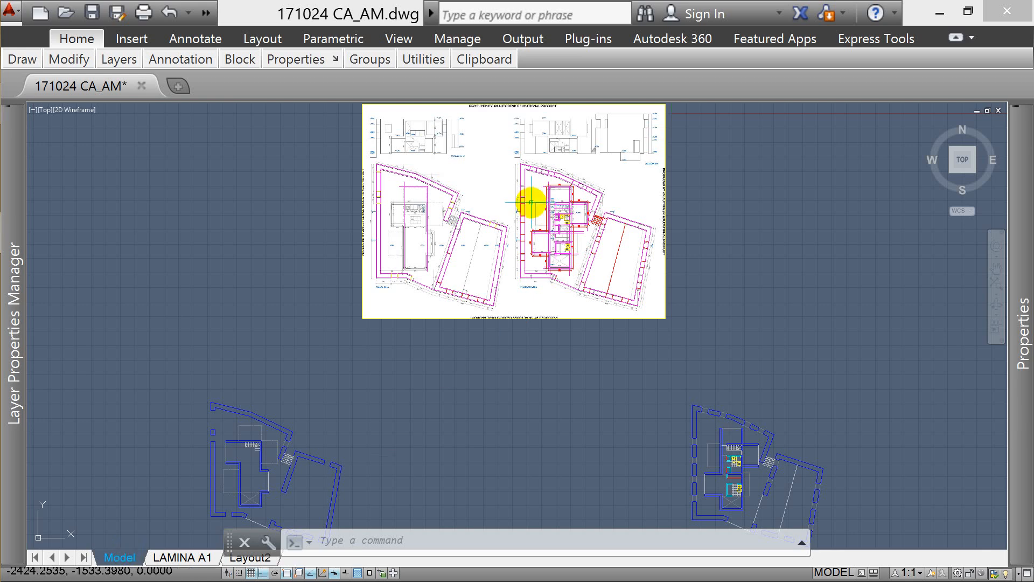
scroll(492, 231, "down", 4)
scroll(595, 337, "up", 4)
scroll(582, 329, "up", 5)
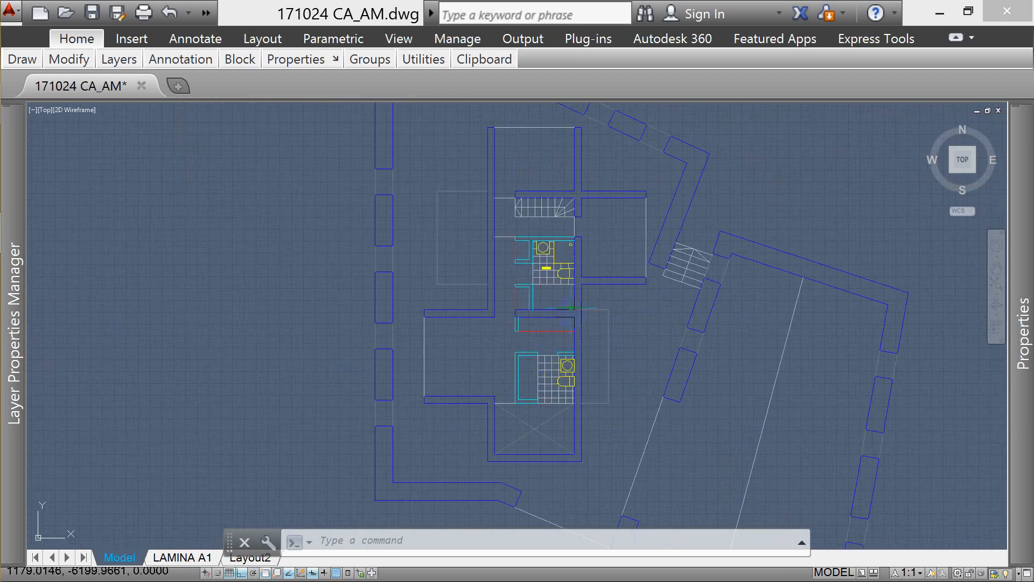
- Set the text height of the BAÑO label in the upper bathroom to 15
scroll(547, 263, "up", 4)
scroll(496, 253, "down", 6)
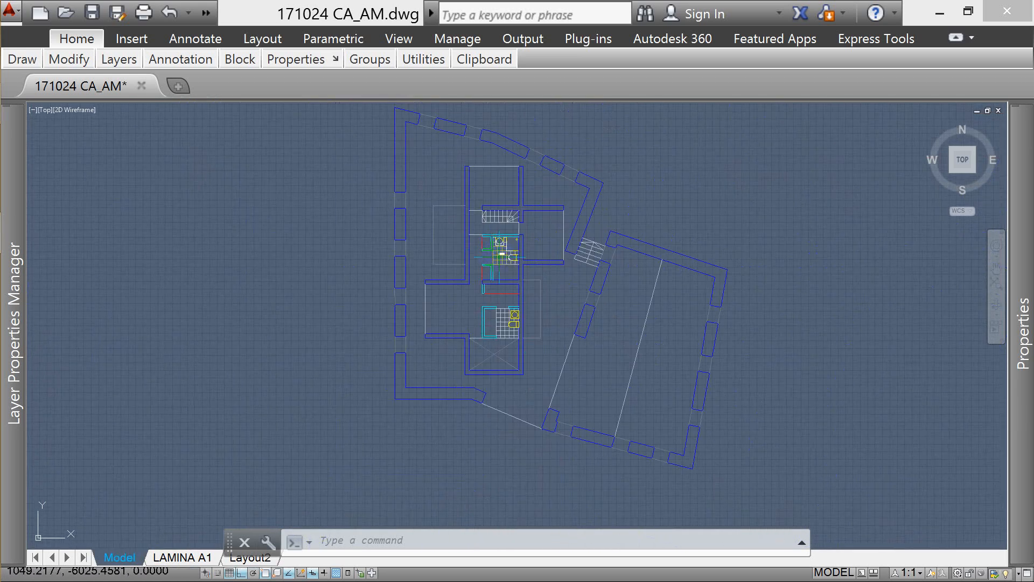
scroll(481, 249, "up", 8)
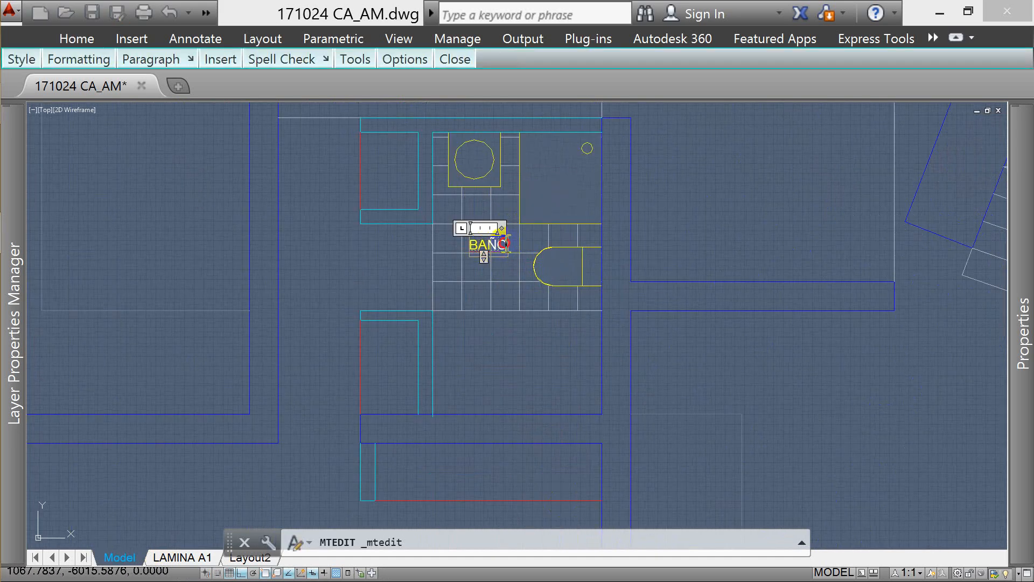
left_click(20, 58)
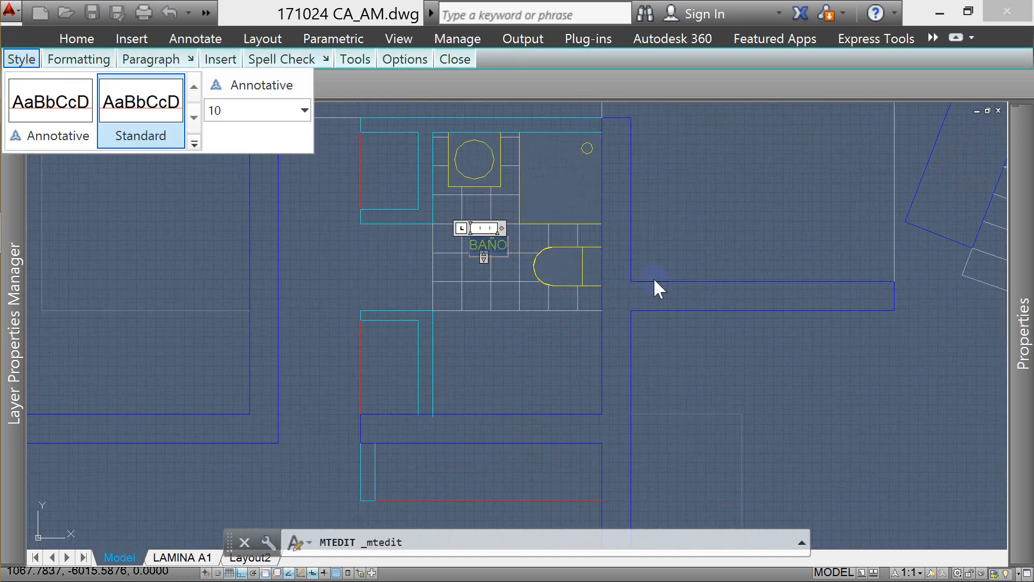
left_click(380, 165)
left_click(20, 58)
left_click(230, 113)
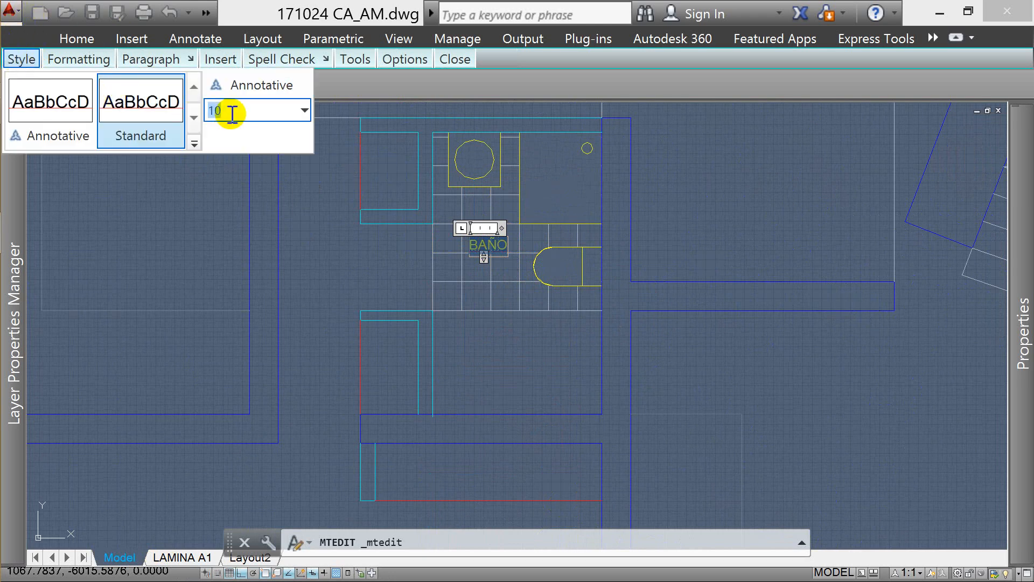
type("15")
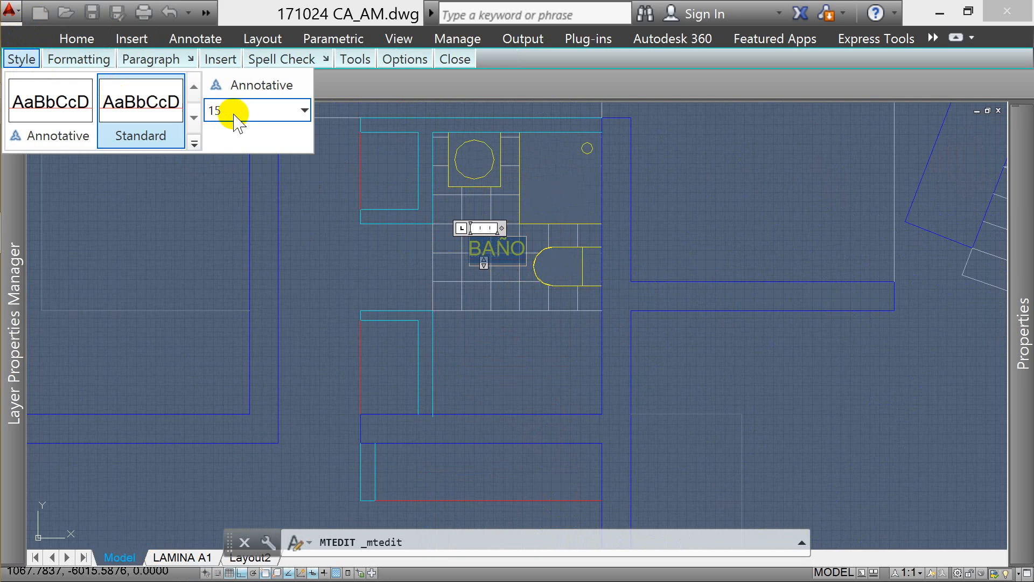
left_click(483, 337)
- Copy the upper bathroom's BAÑO label horizontally to the other floor plan, into the room below its staircase
type("CLOSE")
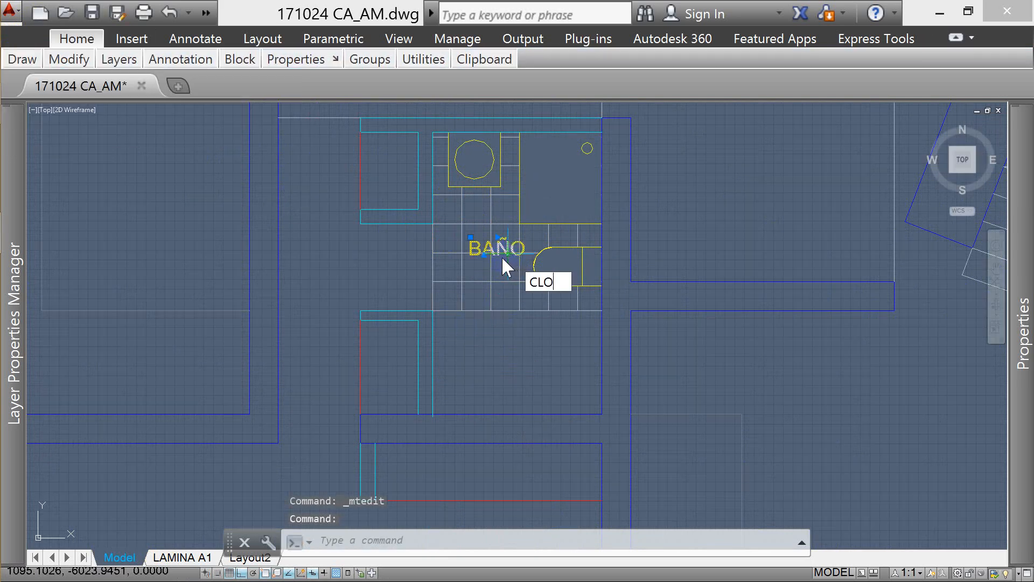
key("Return")
key("Escape")
type("CO")
key("Return")
left_click(504, 253)
scroll(673, 264, "down", 8)
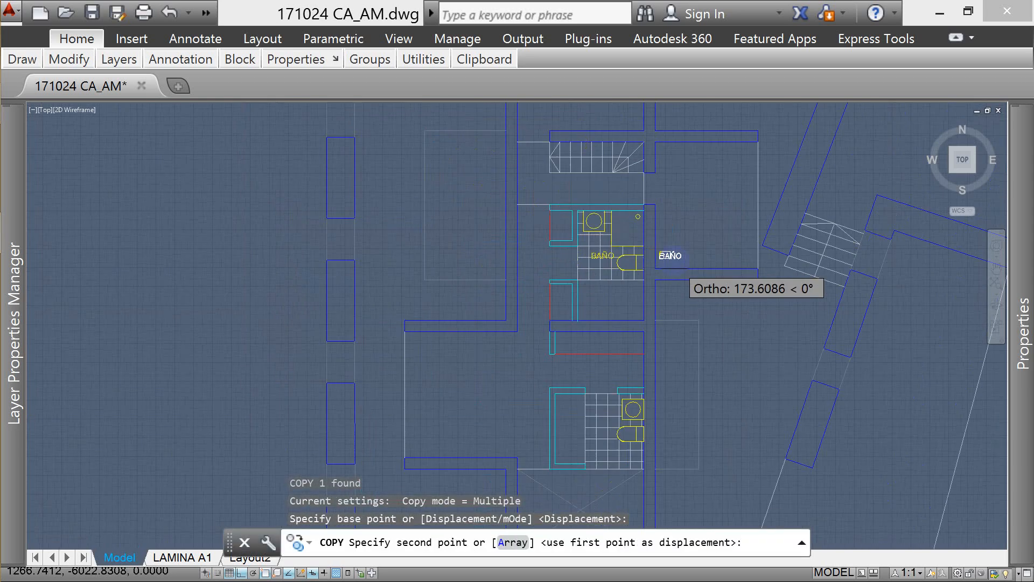
scroll(162, 286, "up", 9)
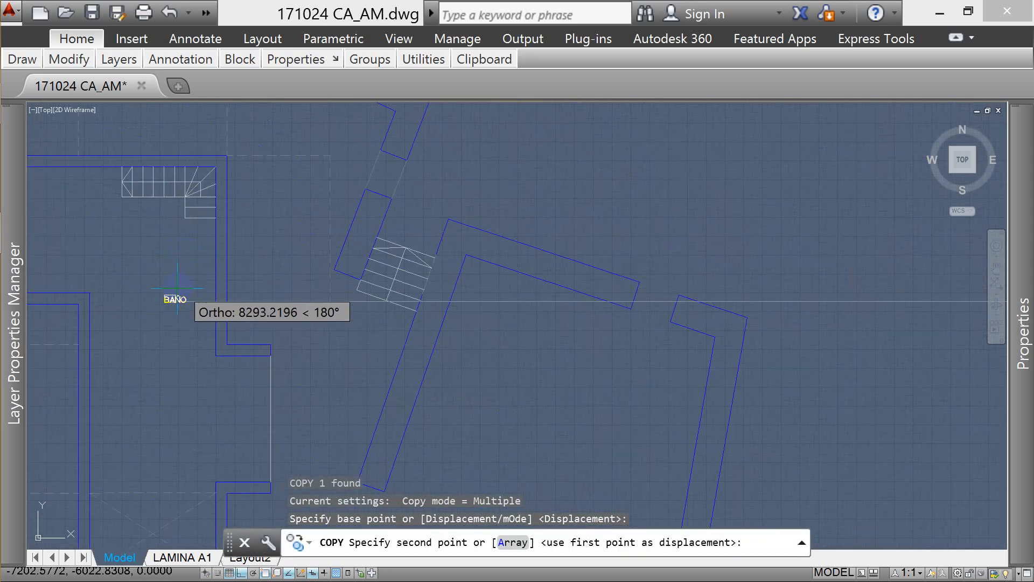
left_click(150, 320)
scroll(355, 224, "down", 3)
scroll(281, 268, "up", 3)
key("Escape")
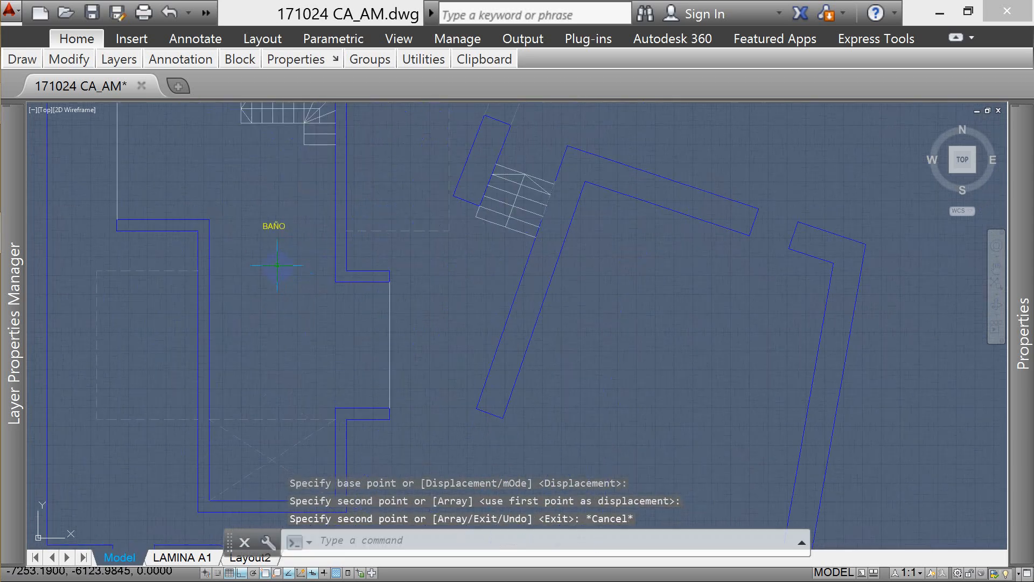
- Copy the BAÑO label below the stairs straight down into the room with the crossed dashed lines
left_click(274, 225)
type("CO")
key("Return")
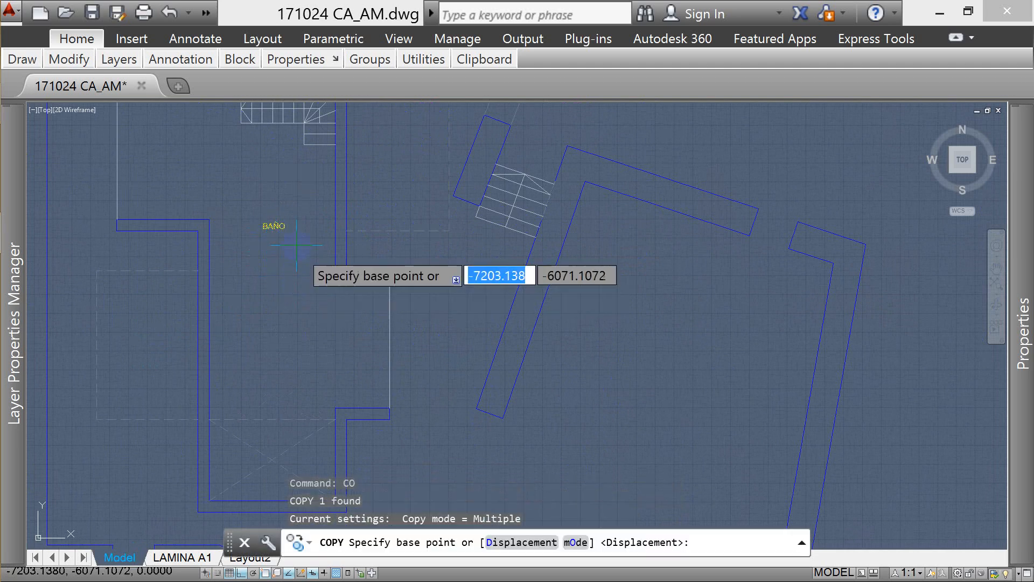
left_click(289, 230)
scroll(302, 280, "up", 5)
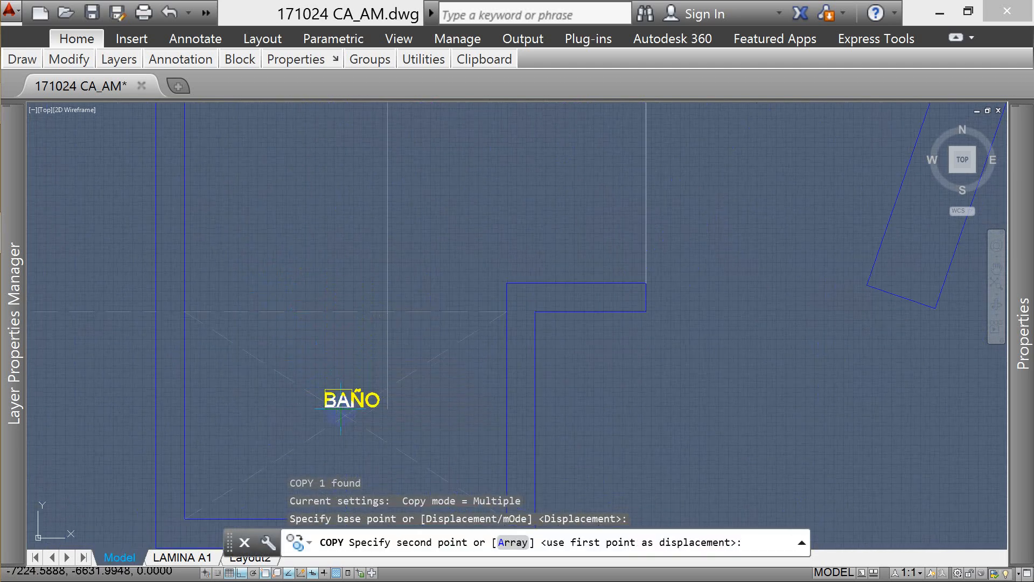
scroll(351, 420, "down", 3)
left_click(380, 405)
key("Escape")
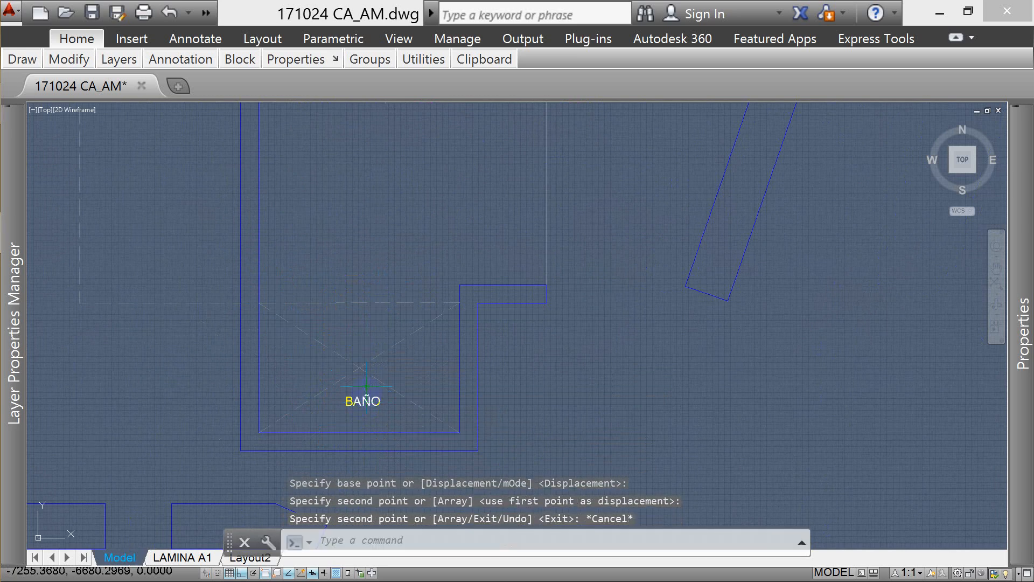
- Erase the BAÑO label below the stairs, keeping the one in the crossed room
scroll(369, 286, "down", 3)
scroll(365, 350, "up", 4)
key("Escape")
scroll(367, 304, "down", 4)
left_click(374, 145)
type("E")
key("Return")
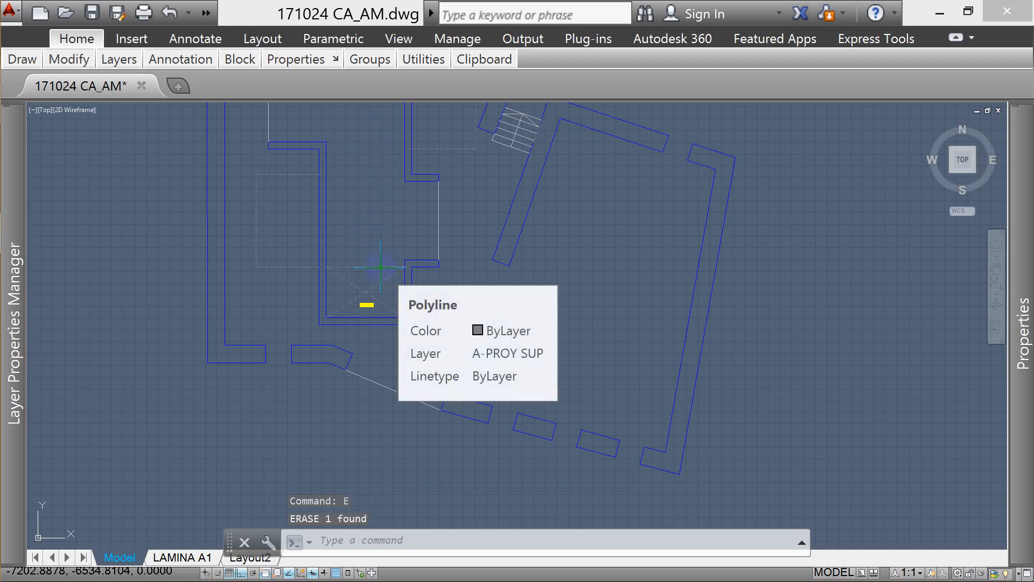
scroll(374, 333, "up", 4)
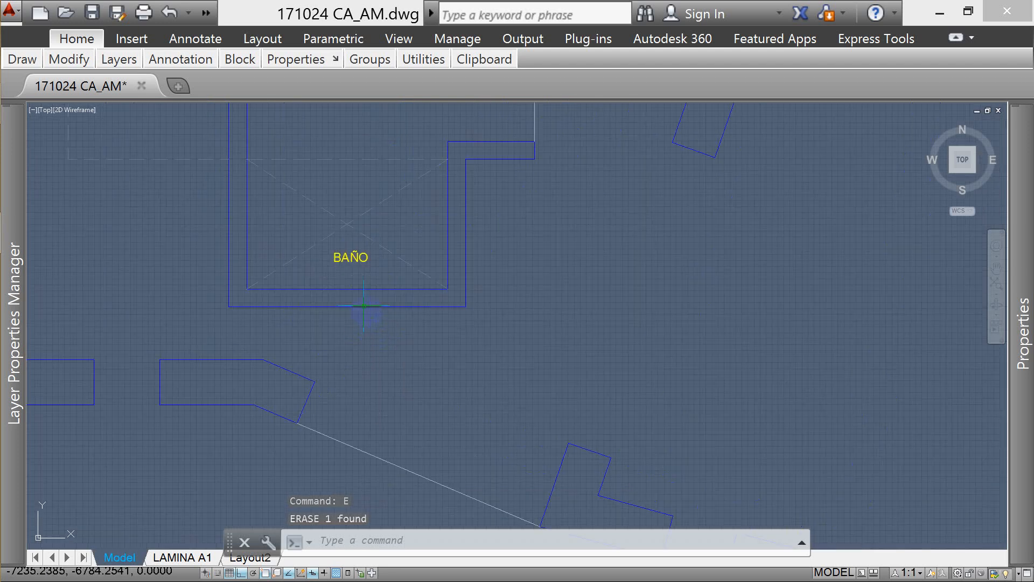
key("Return")
left_click(337, 262)
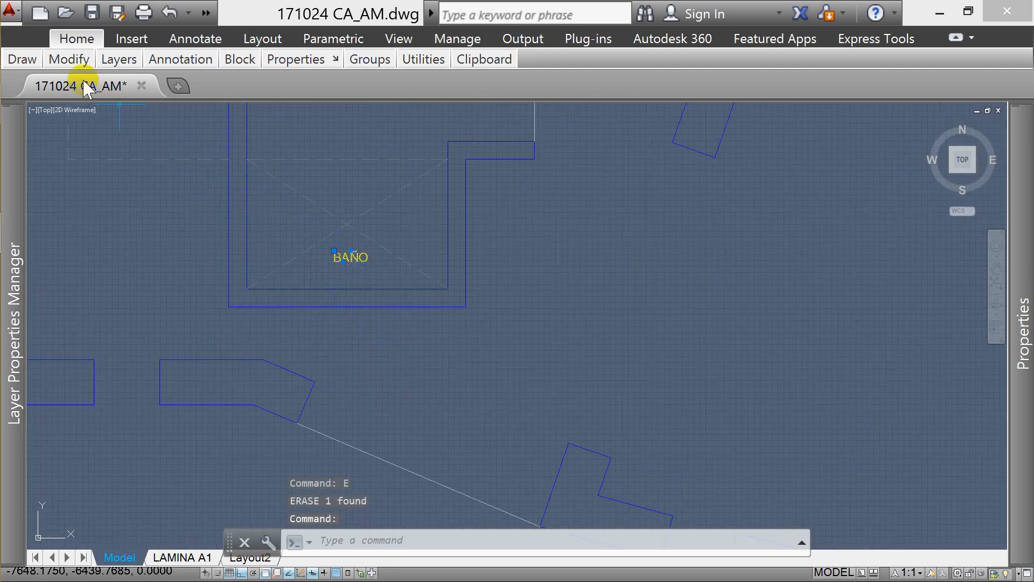
left_click(18, 59)
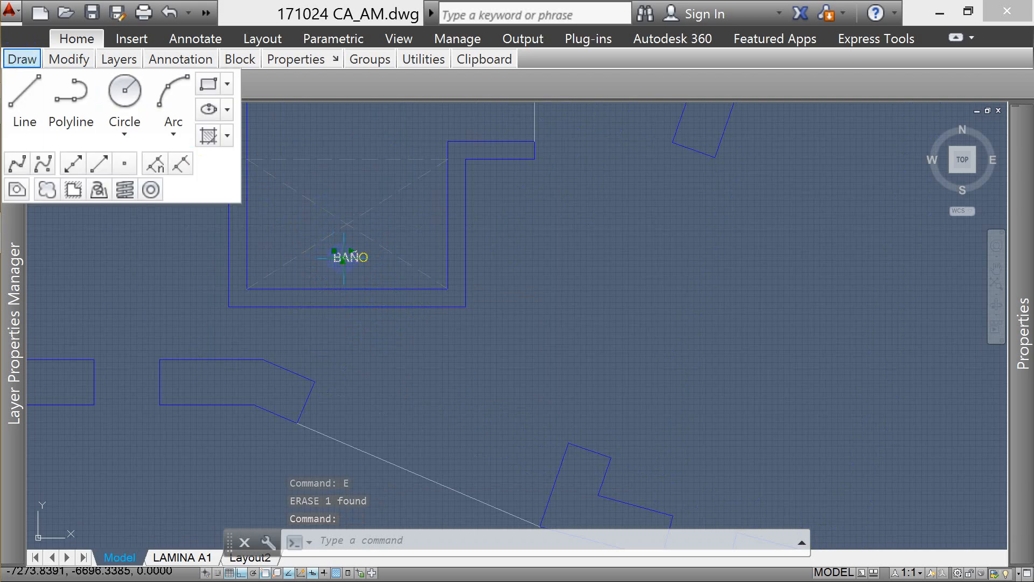
key("Escape")
double_click(355, 259)
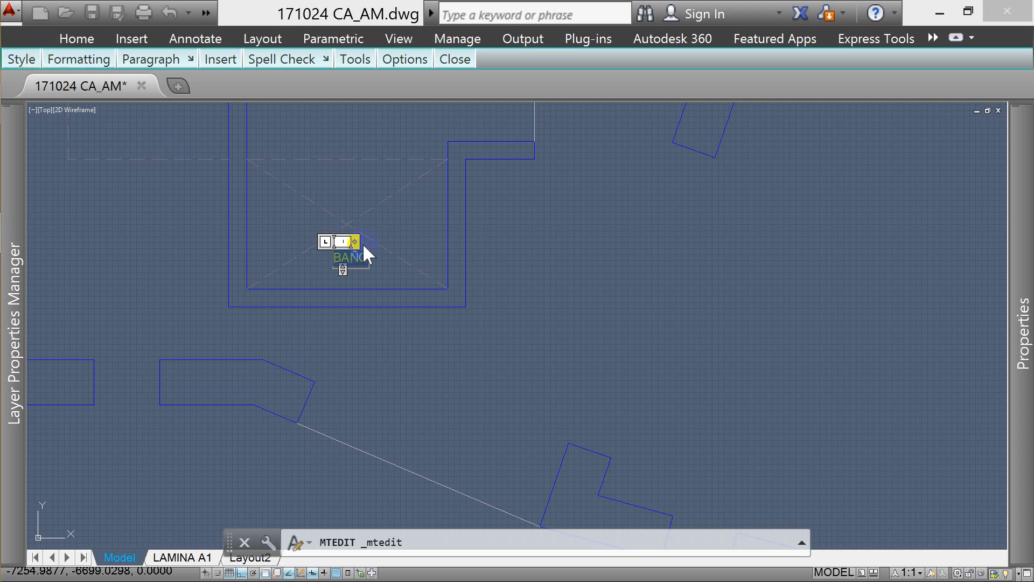
key("Escape")
- Set the text height of the BAÑO label in the crossed room to 90
left_click(364, 260)
mouse_move(1029, 435)
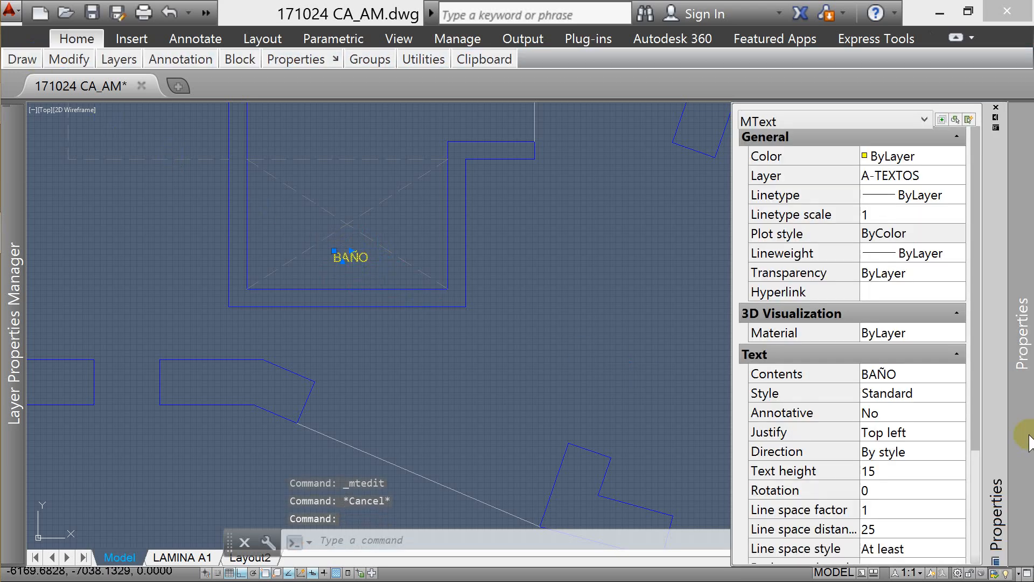
left_click(880, 471)
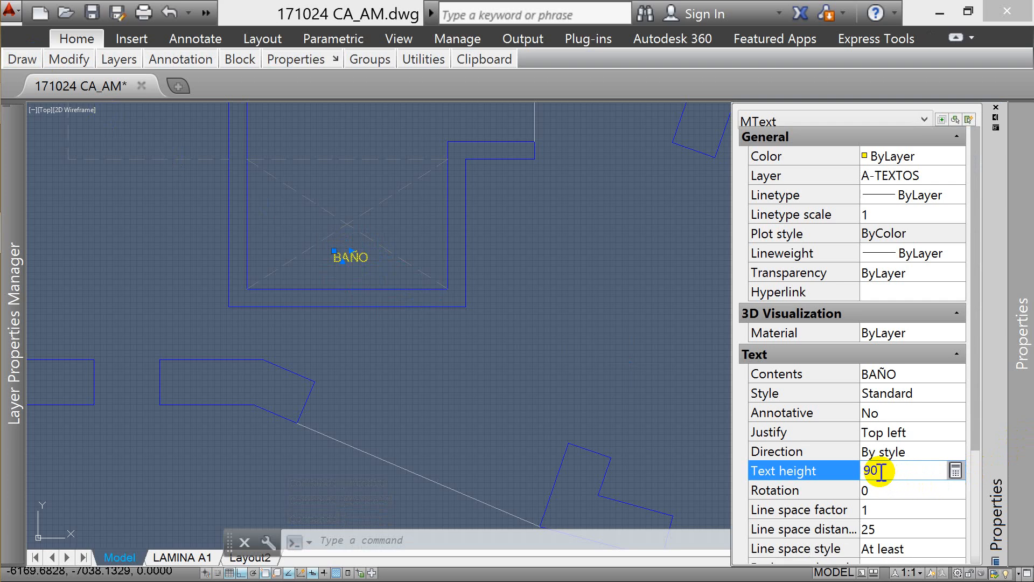
key("Return")
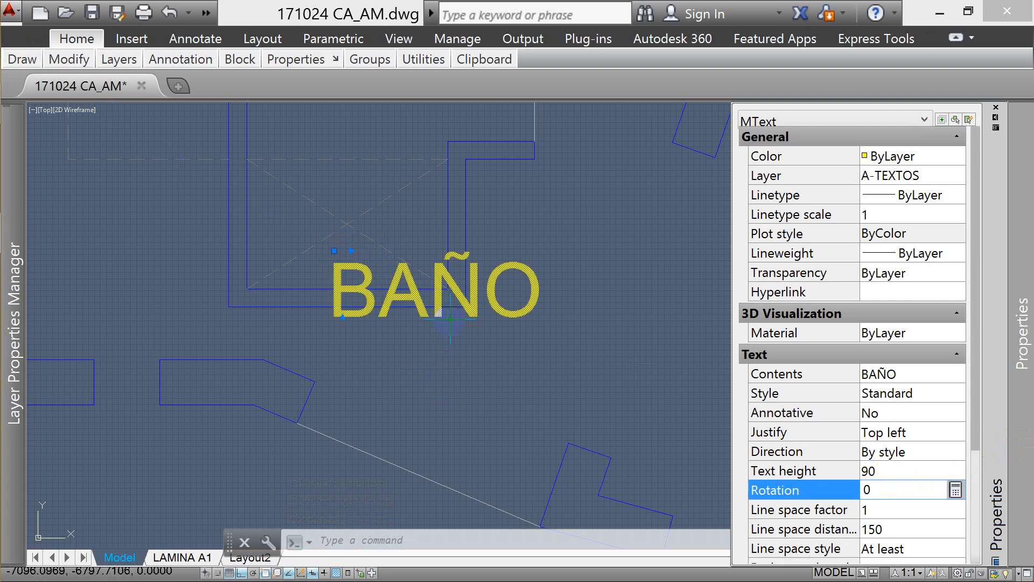
- Move the enlarged BAÑO label left and up so it sits centred inside the crossed room
type("m")
key("Return")
left_click(611, 393)
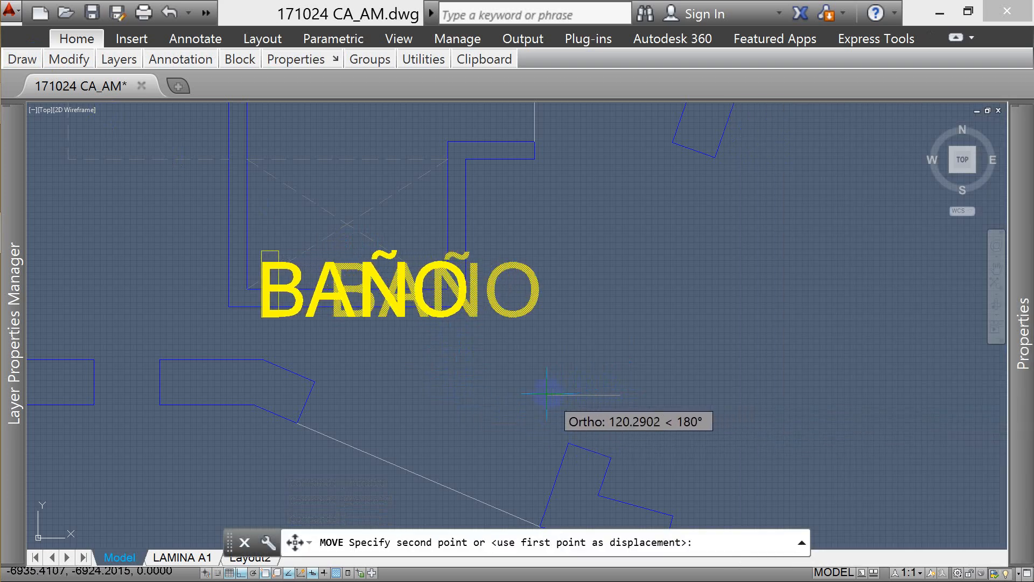
left_click(532, 394)
left_click(437, 320)
left_click(414, 324)
left_click(384, 276)
left_click(357, 275)
type("m")
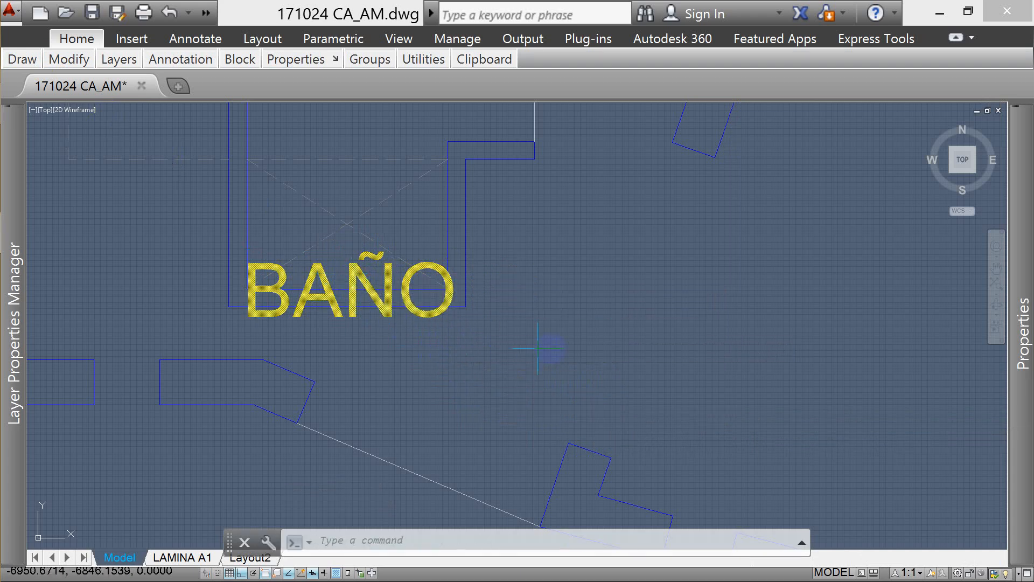
key("Return")
left_click(595, 359)
left_click(585, 300)
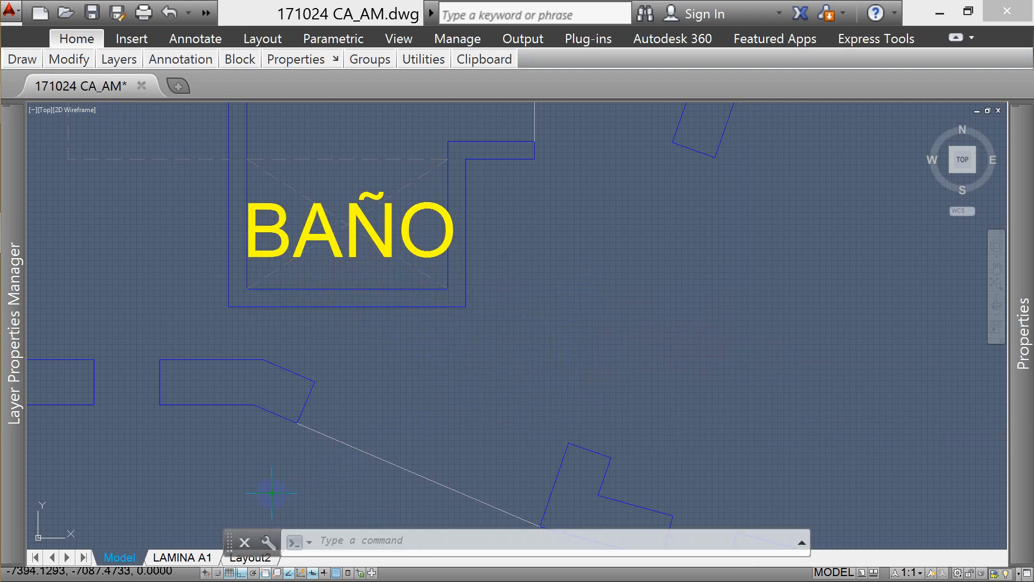
- Switch to the LAMINA A1 layout and examine how the BAÑO labels and the viewport scales look on the sheet
left_click(197, 555)
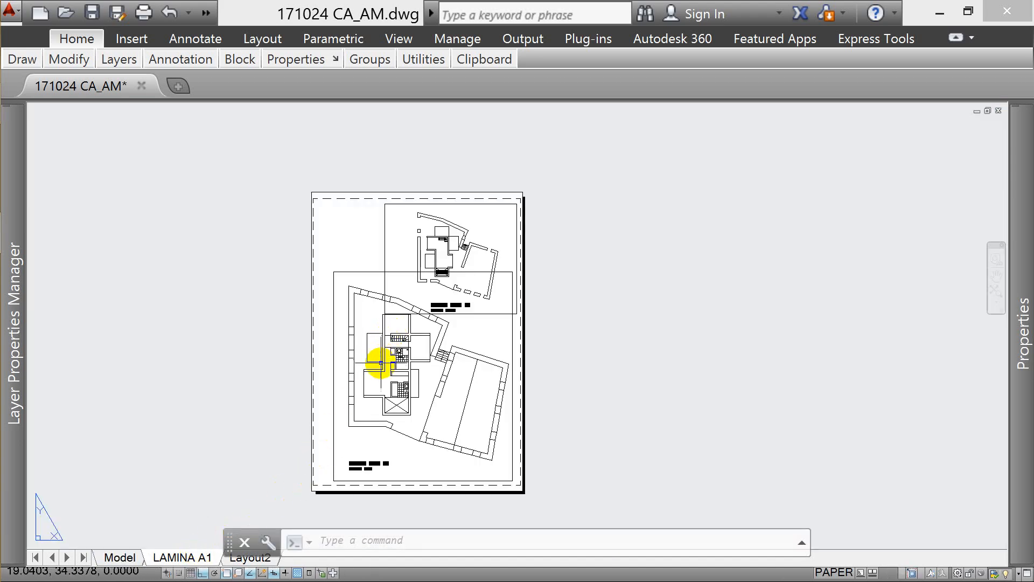
scroll(377, 371, "up", 3)
scroll(409, 390, "down", 2)
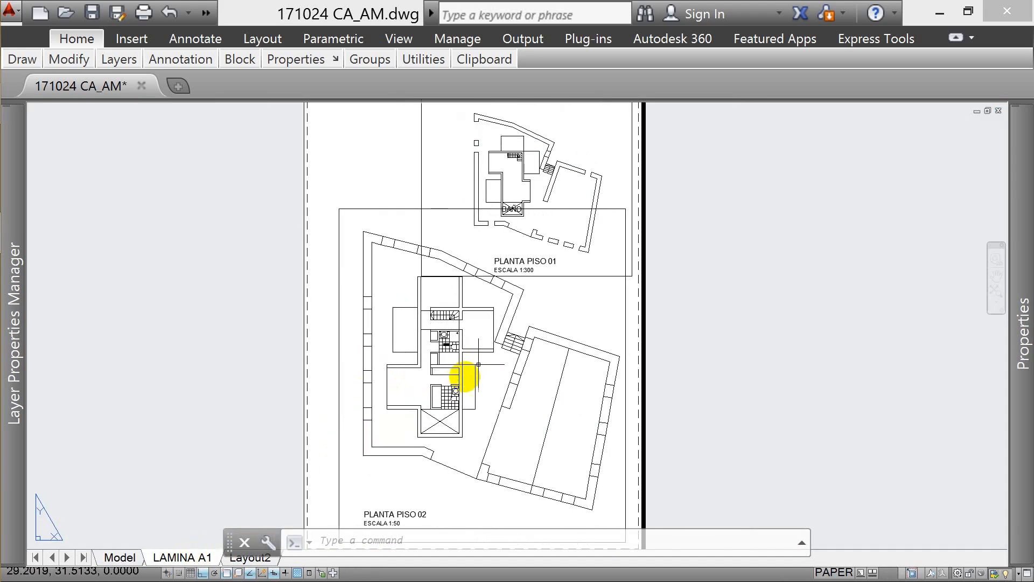
left_click(568, 277)
key("Escape")
left_click(403, 208)
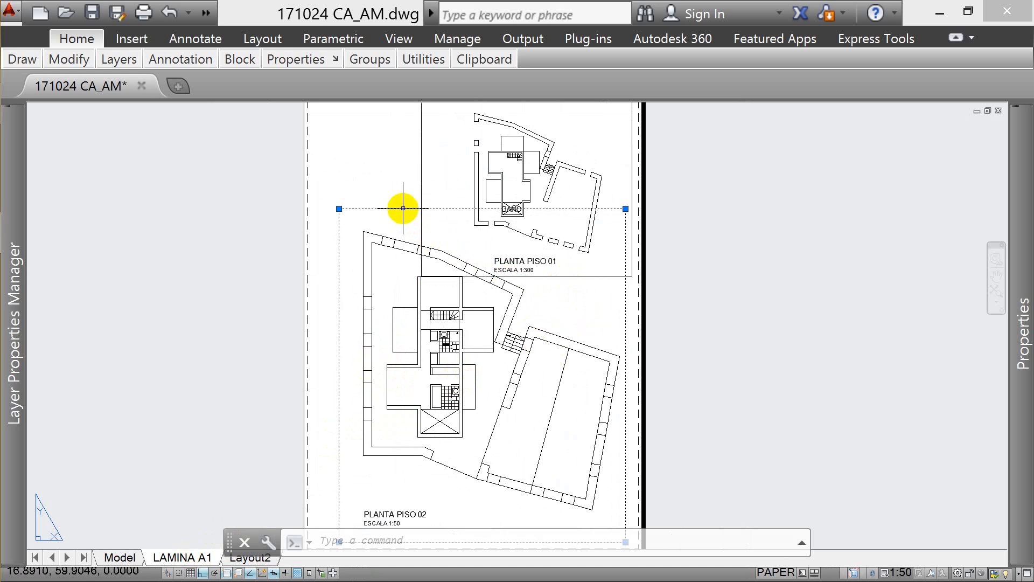
key("Escape")
- Change the scale text under PLANTA PISO 01 to ESCALA 1:100
scroll(532, 268, "up", 2)
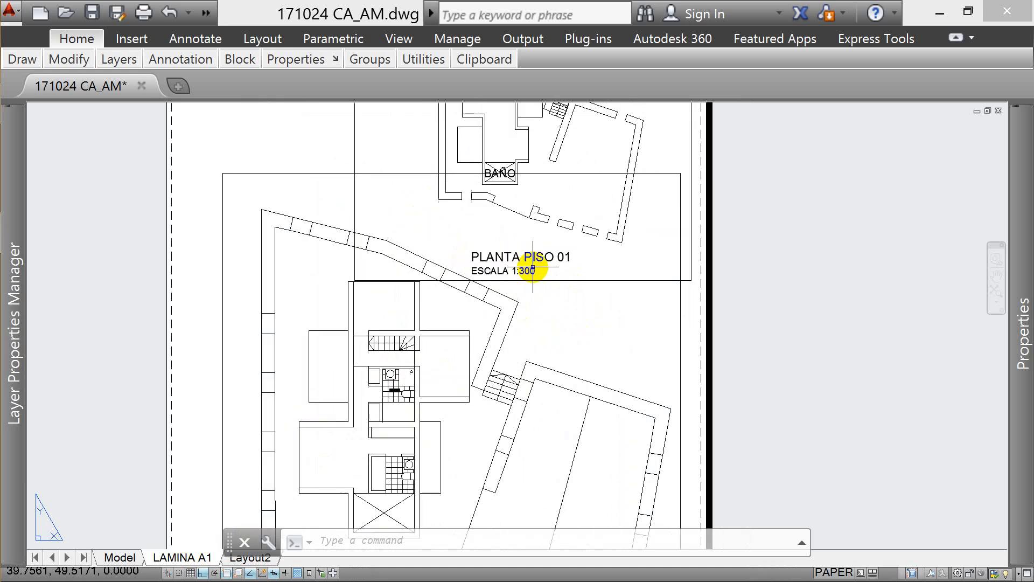
scroll(526, 270, "up", 2)
double_click(517, 274)
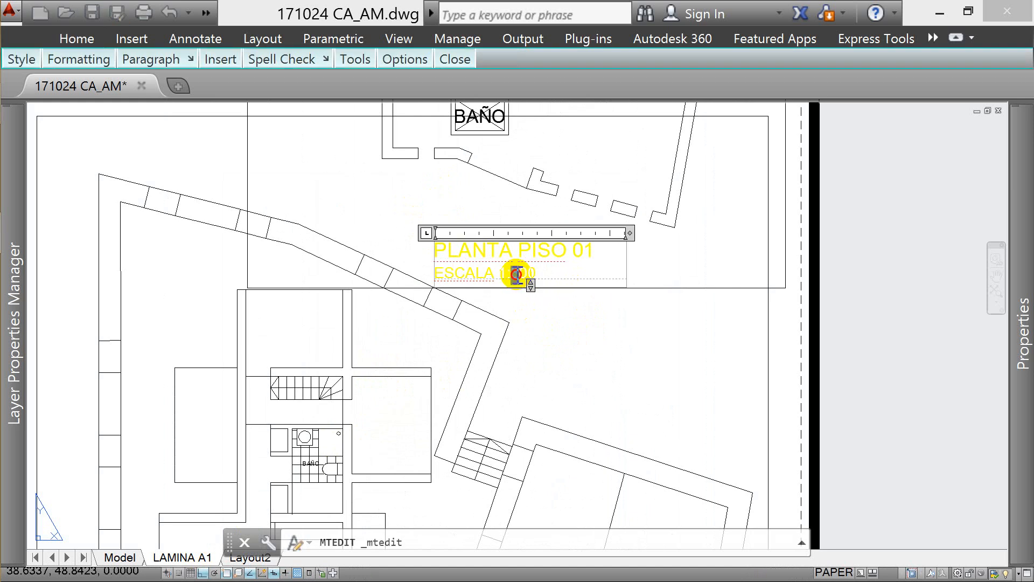
left_click(573, 318)
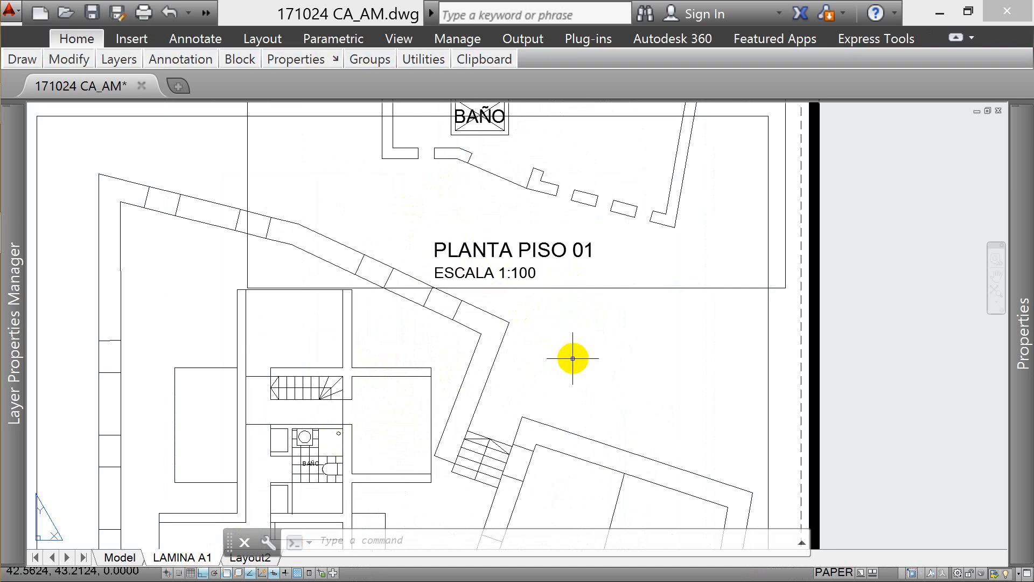
- Activate the PLANTA PISO 01 viewport and set the text height of the BAÑO label in the crossed room to 30
scroll(568, 364, "down", 4)
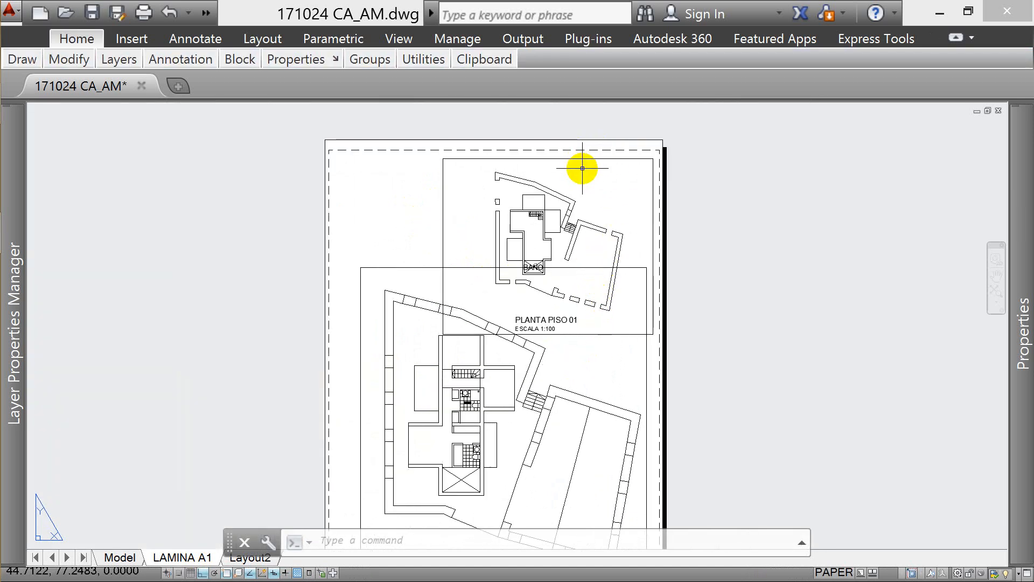
double_click(597, 199)
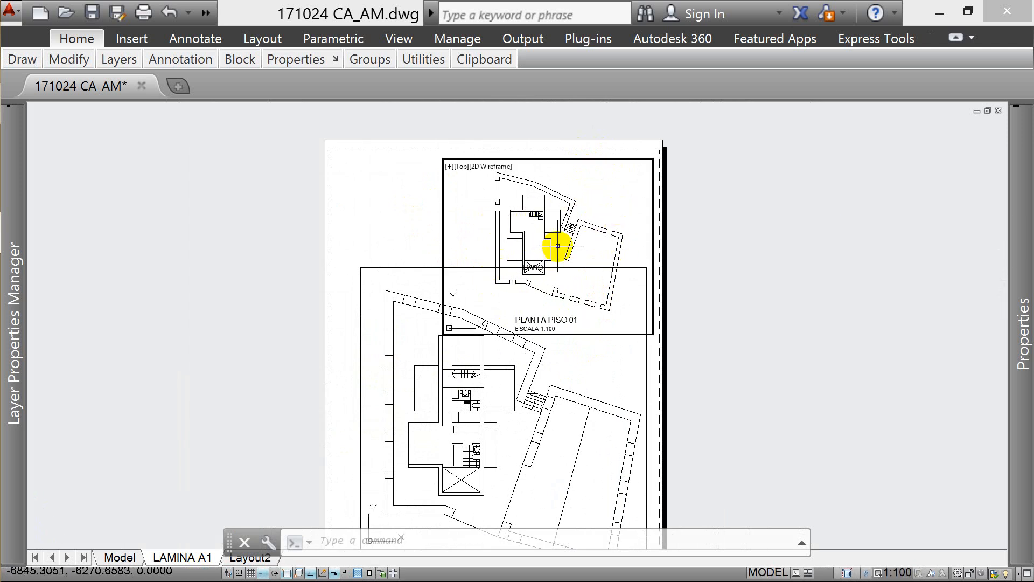
scroll(548, 257, "up", 4)
scroll(471, 296, "down", 4)
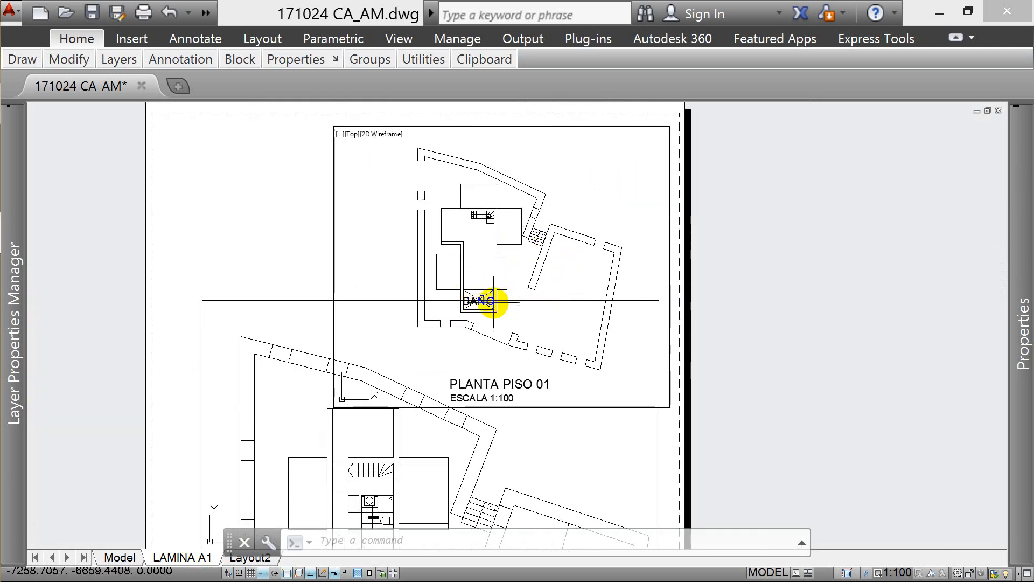
scroll(517, 323, "down", 2)
scroll(468, 323, "up", 4)
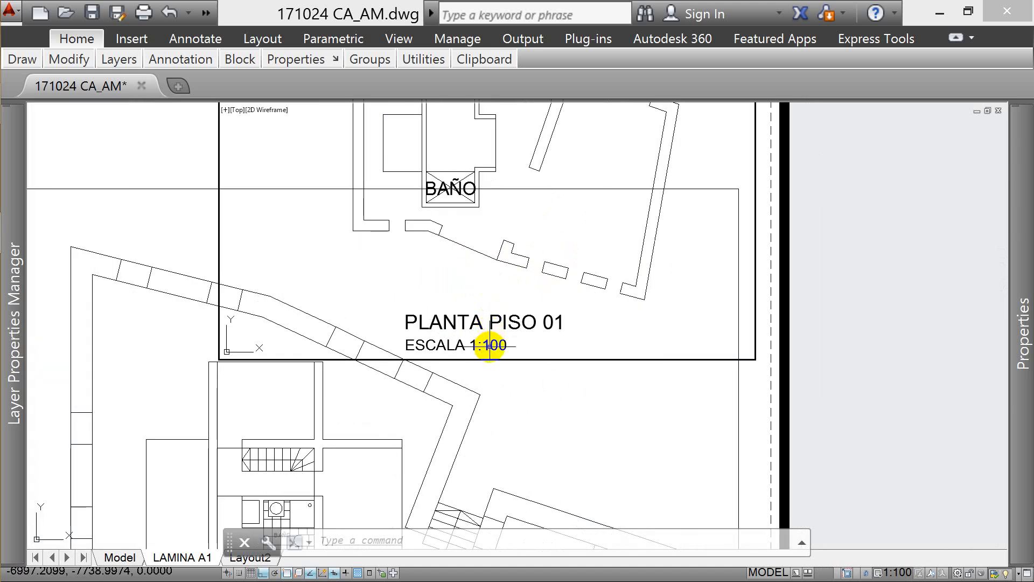
double_click(456, 189)
left_click_drag(473, 185, 406, 189)
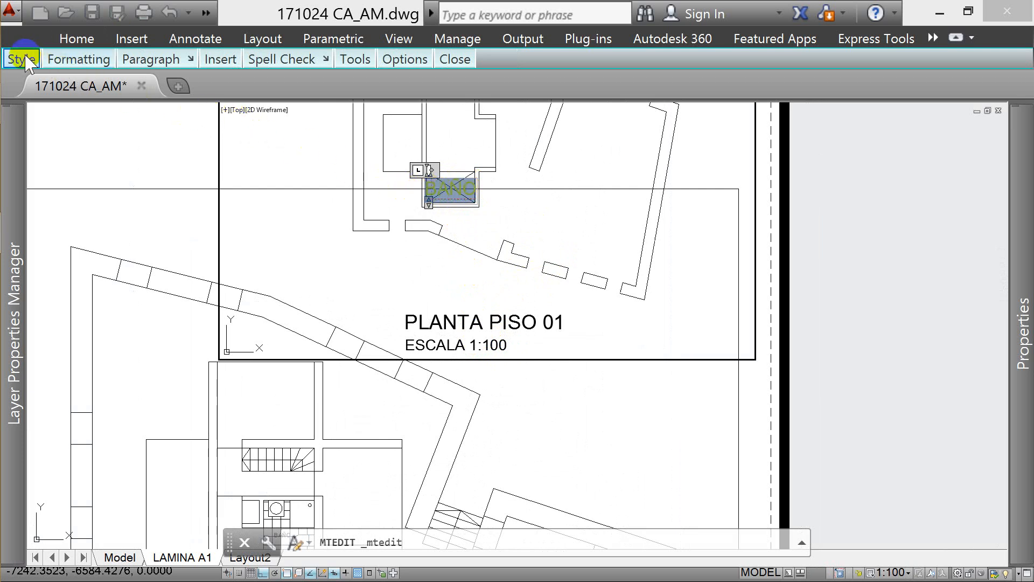
left_click(427, 178)
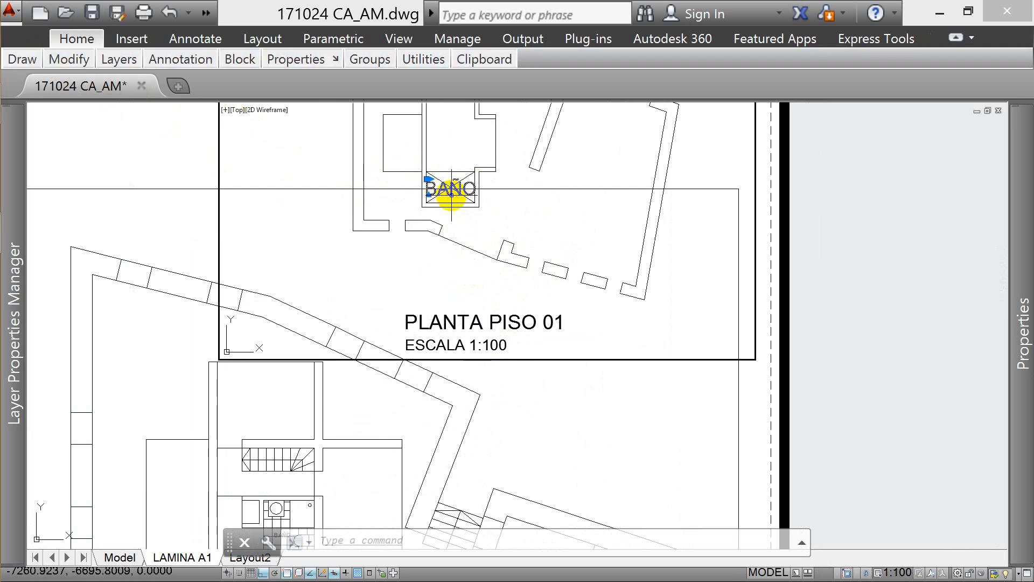
mouse_move(1028, 321)
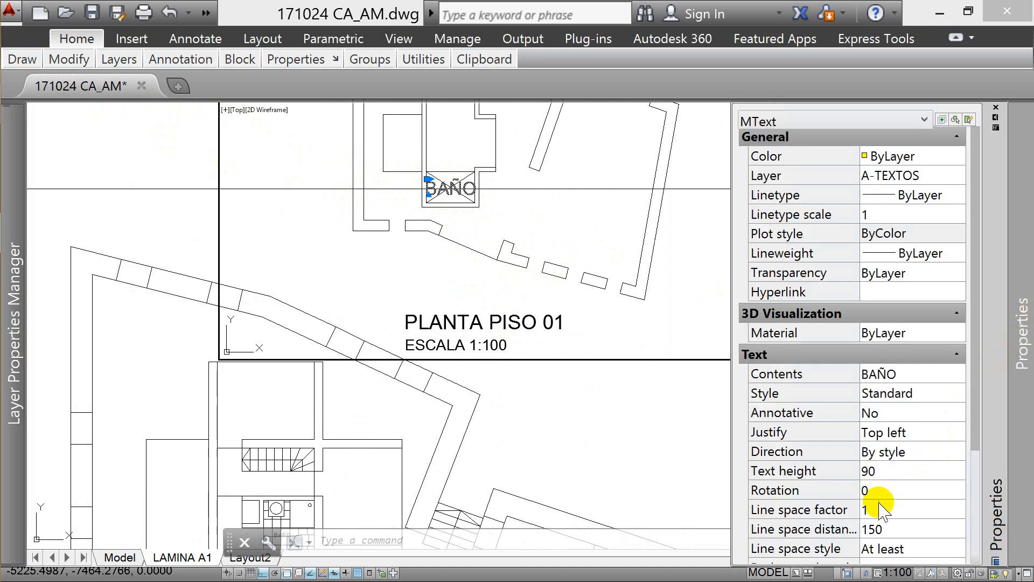
left_click(886, 529)
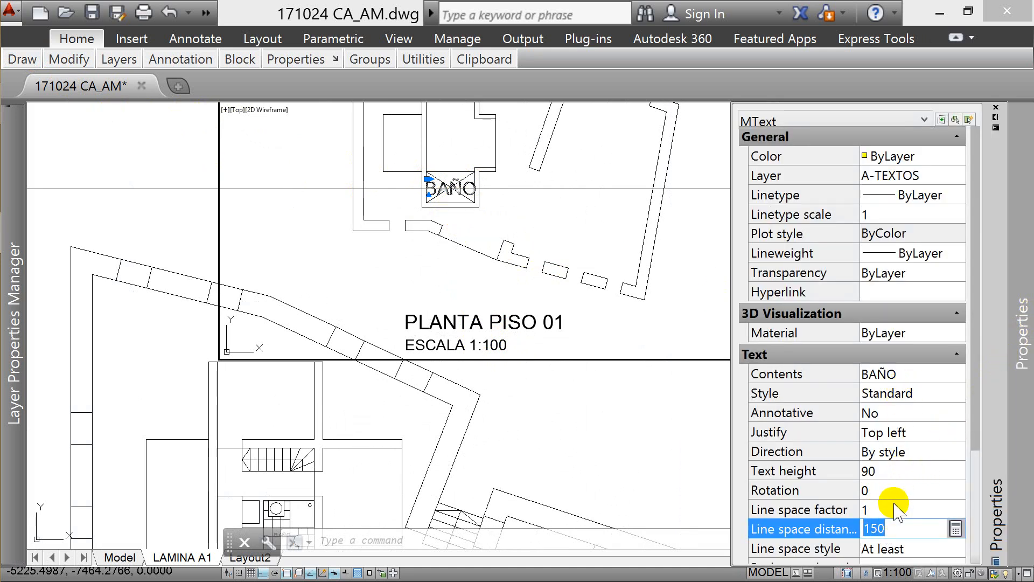
left_click(890, 470)
type("30")
key("Return")
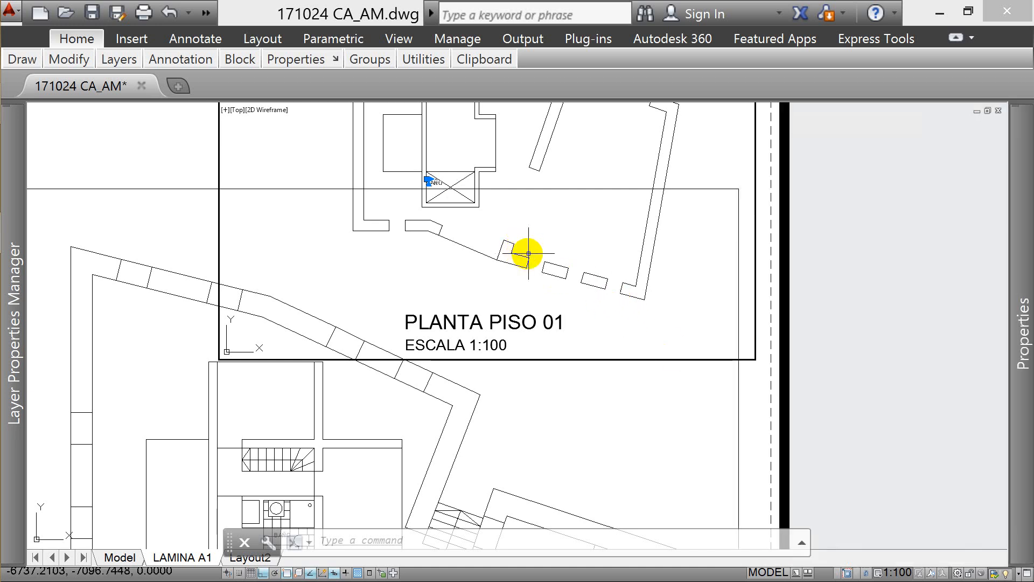
- Move the reduced BAÑO label to the lower centre of the crossed room and return to paper space
type("m")
key("Return")
left_click(545, 222)
left_click(558, 225)
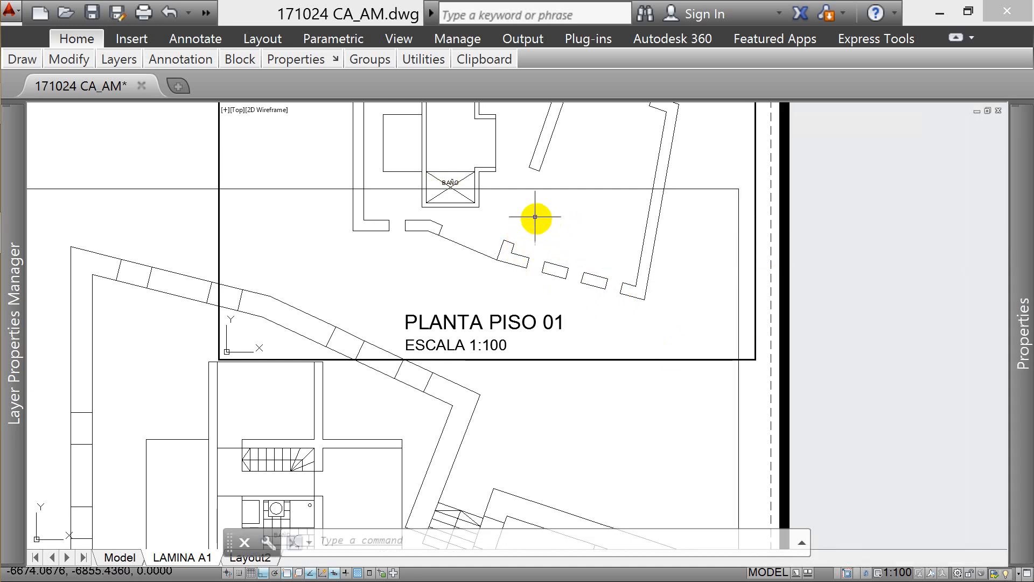
left_click(453, 180)
type("m")
key("Return")
left_click(569, 232)
left_click(570, 243)
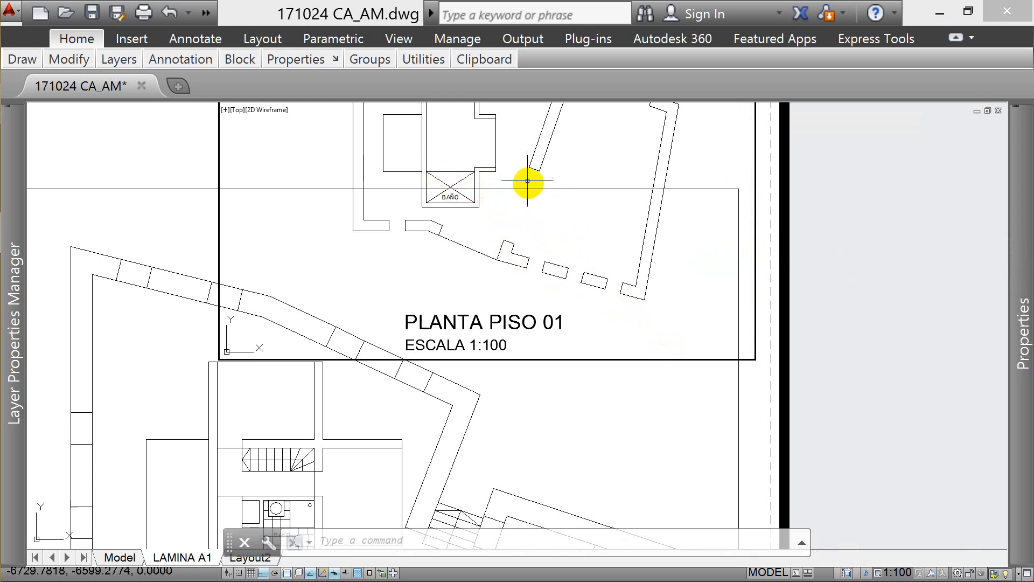
scroll(528, 180, "down", 2)
double_click(781, 292)
scroll(471, 301, "up", 4)
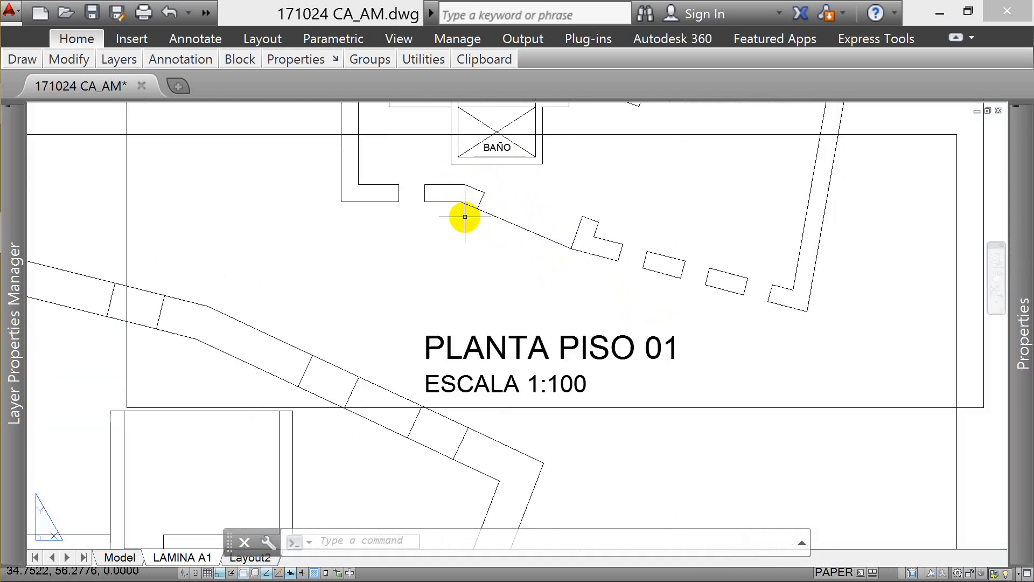
scroll(487, 154, "down", 2)
scroll(473, 143, "down", 1)
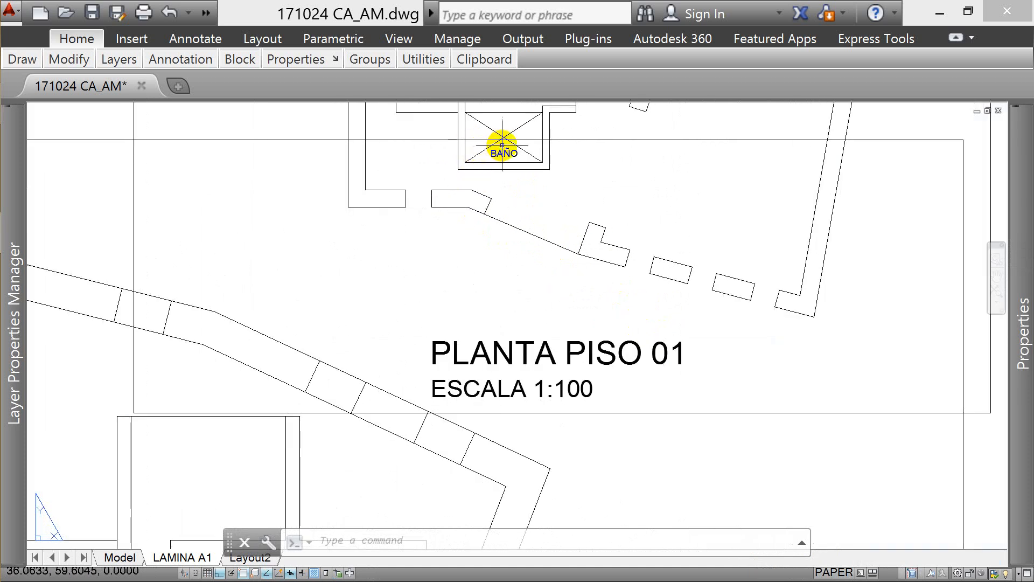
- Copy the PLANTA PISO 01 viewport over the PLANTA PISO 02 plan to compare the two BAÑO labels side by side
scroll(496, 143, "down", 1)
left_click(399, 152)
left_click(330, 136)
type("m")
key("Return")
key("Escape")
type("co")
key("Return")
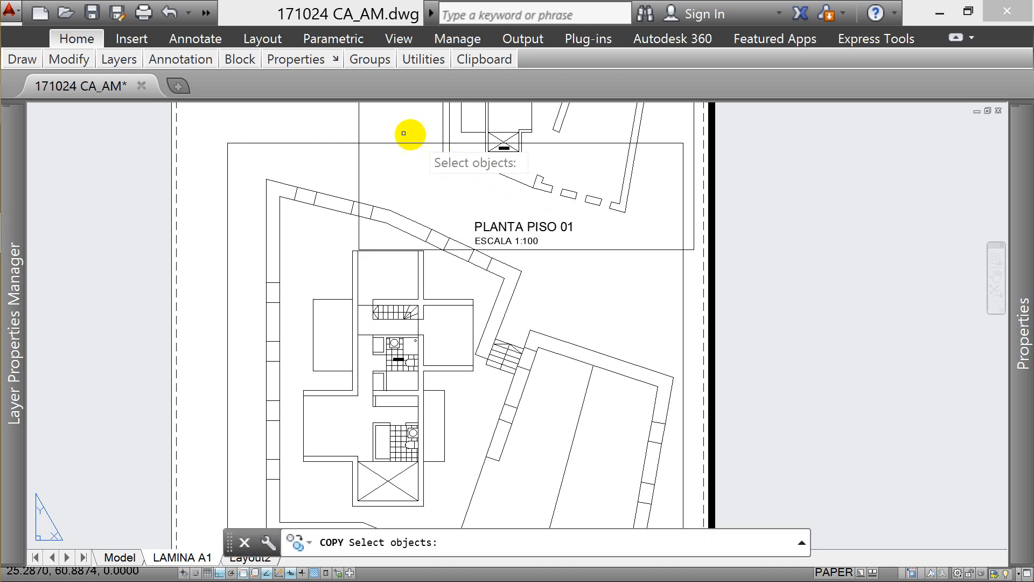
key("Return")
left_click(488, 152)
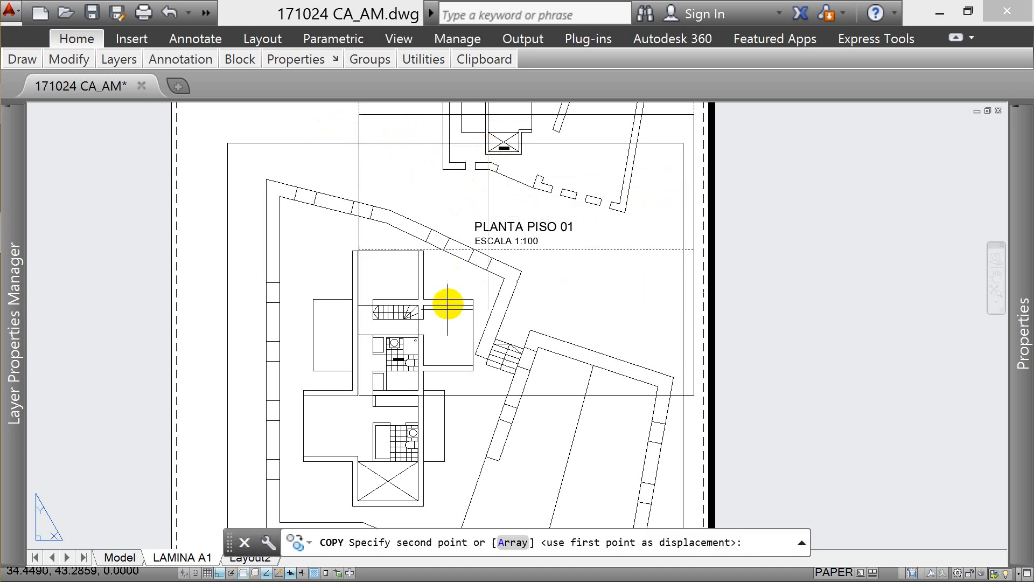
left_click(423, 365)
key("Return")
scroll(423, 365, "up", 6)
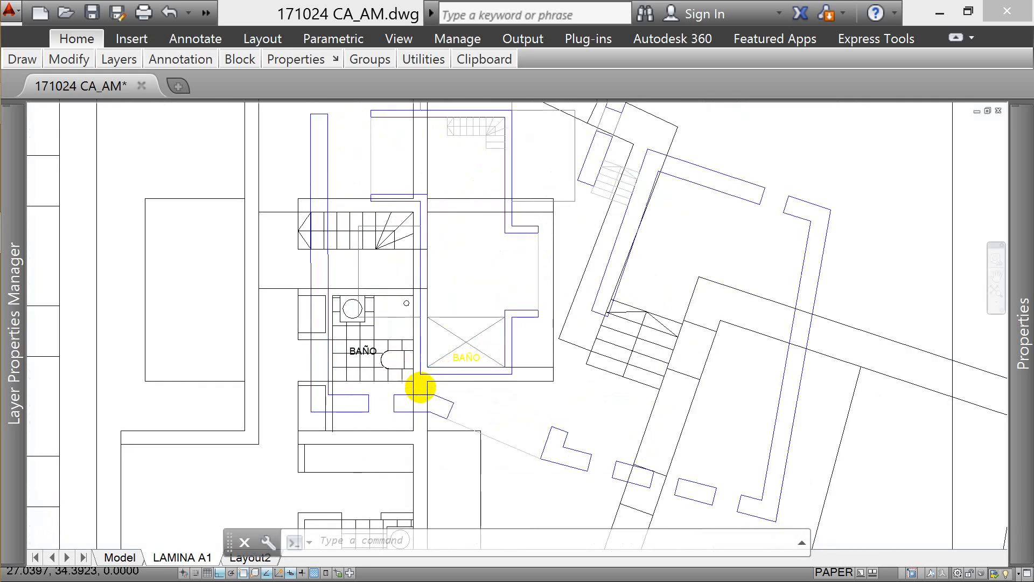
scroll(439, 373, "up", 2)
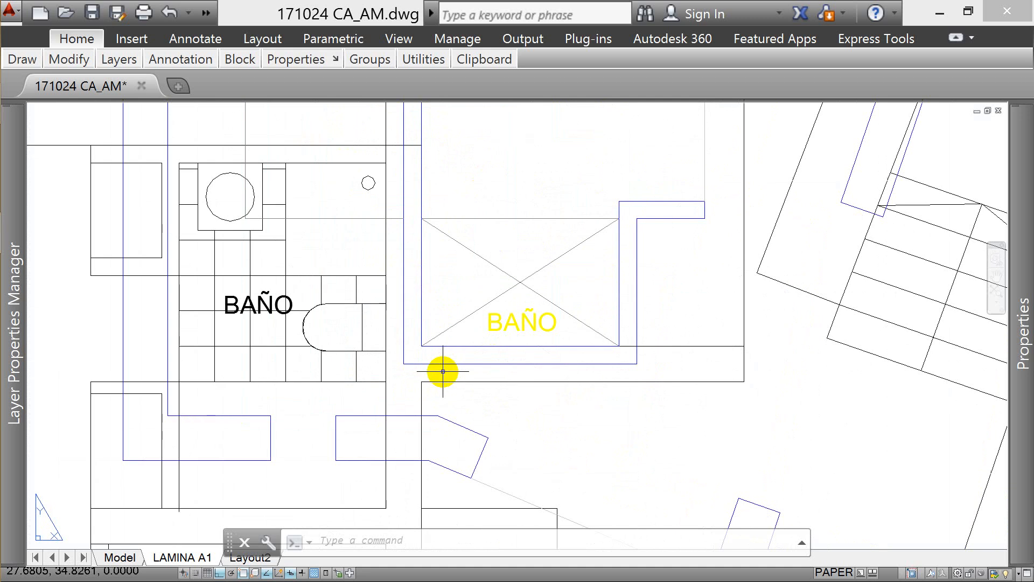
- Erase the copied viewport that overlaps the PLANTA PISO 02 plan
scroll(431, 399, "down", 6)
key("Escape")
key("Escape")
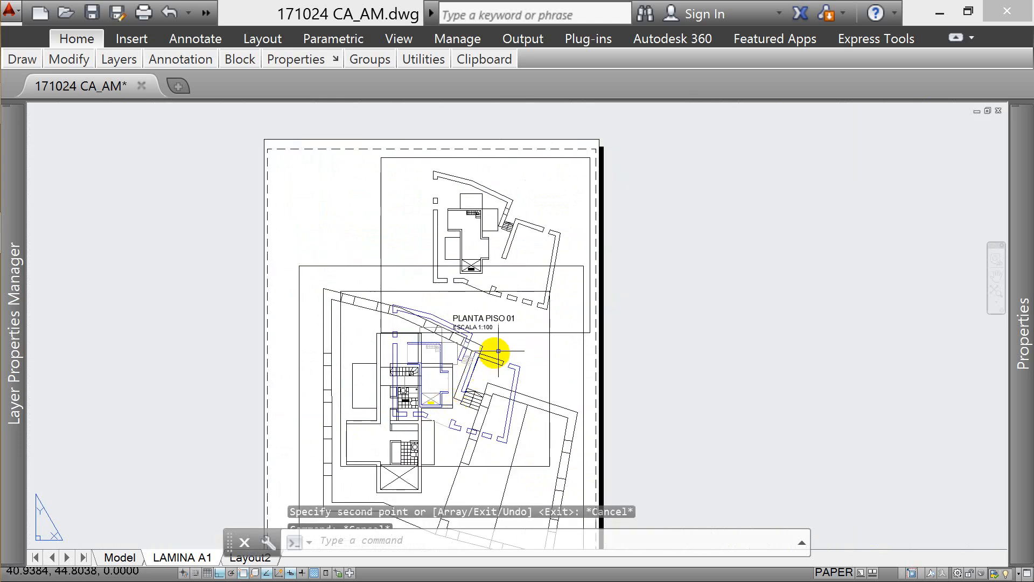
left_click(564, 332)
key("Escape")
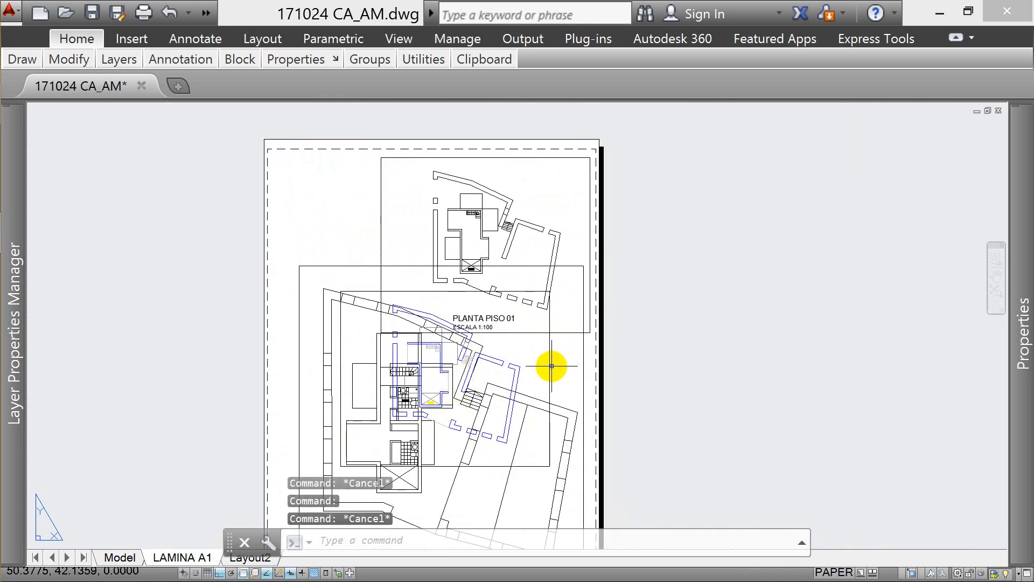
left_click(550, 365)
type("E")
key("Return")
key("Escape")
- Switch to model space at the bathrooms of the PLANTA PISO 02 plan and make A-COTAS the current layer
middle_click_drag(435, 498, 490, 349)
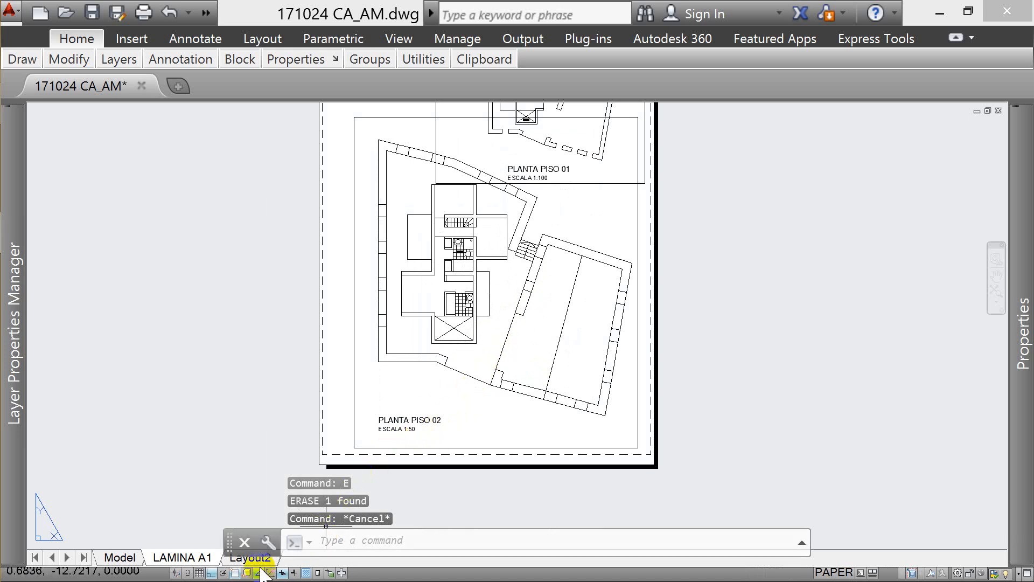
mouse_move(113, 561)
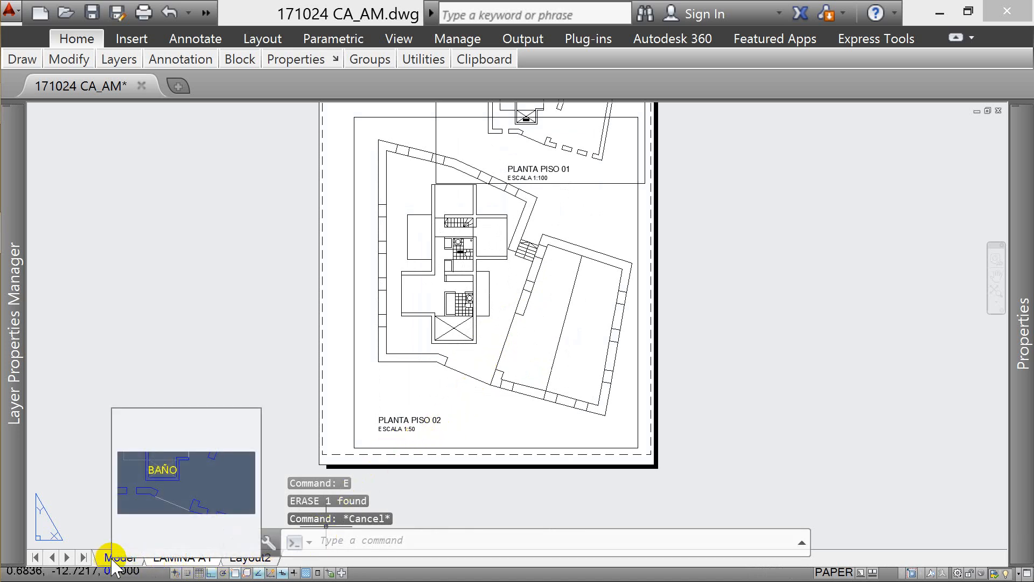
left_click(113, 558)
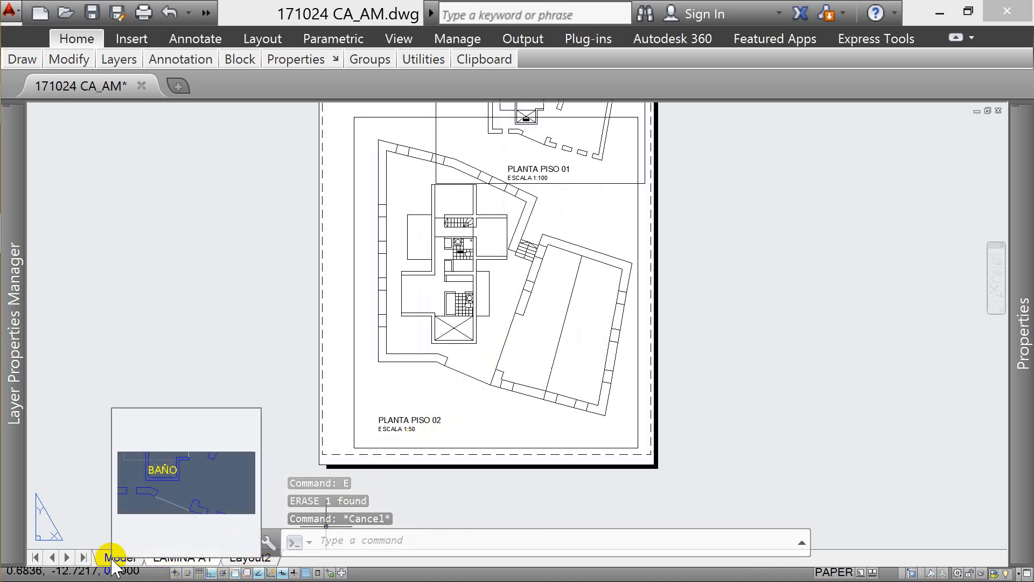
scroll(418, 314, "down", 8)
key("Escape")
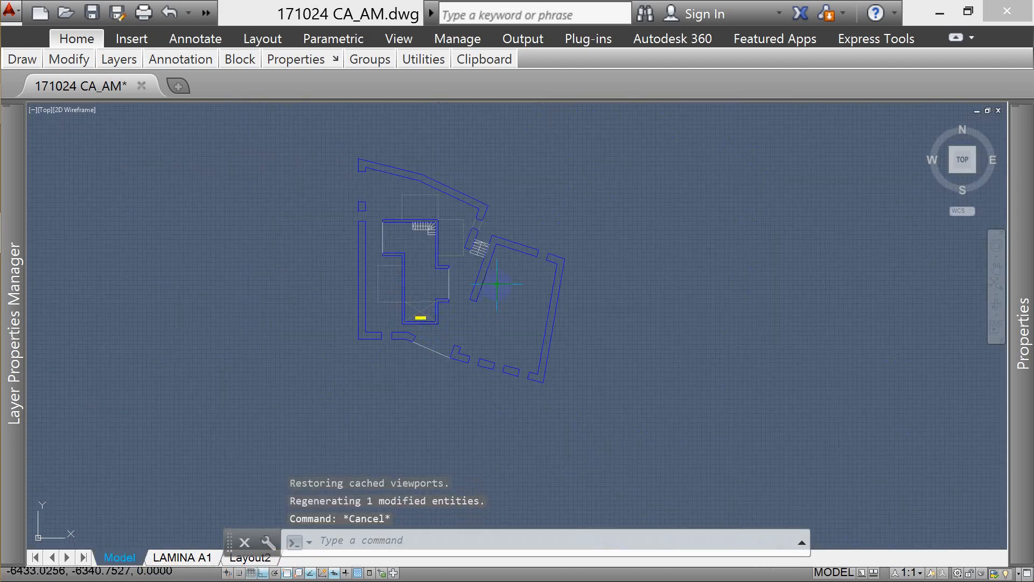
key("Escape")
scroll(252, 244, "down", 2)
scroll(638, 242, "up", 10)
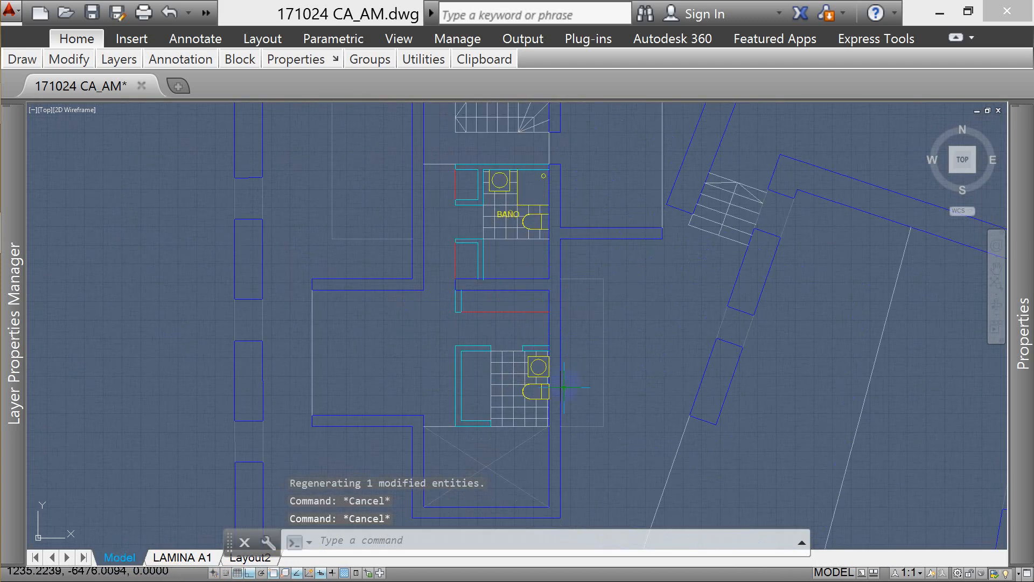
key("Escape")
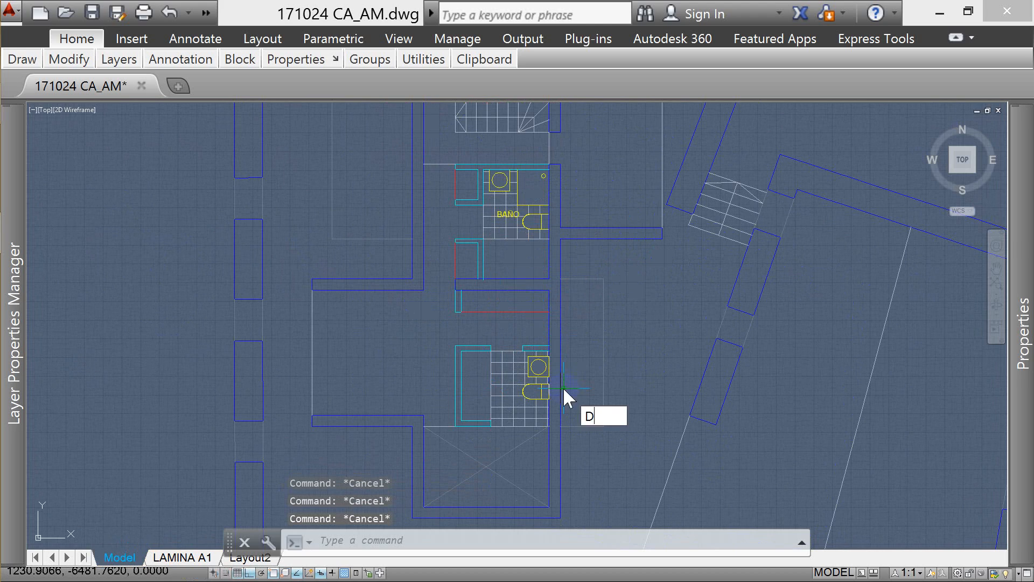
type("I")
key("BackSpace")
key("BackSpace")
mouse_move(121, 61)
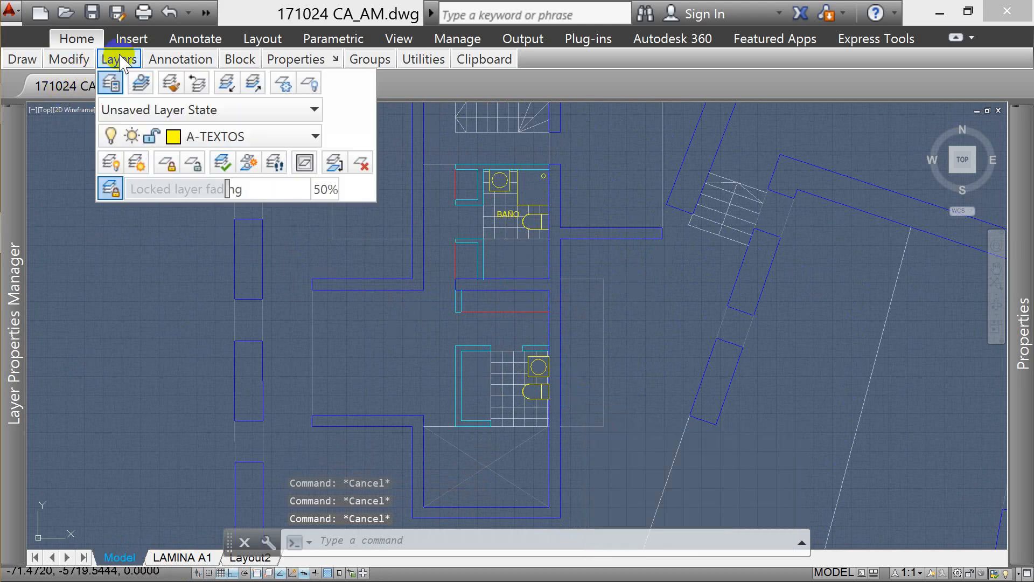
left_click(237, 137)
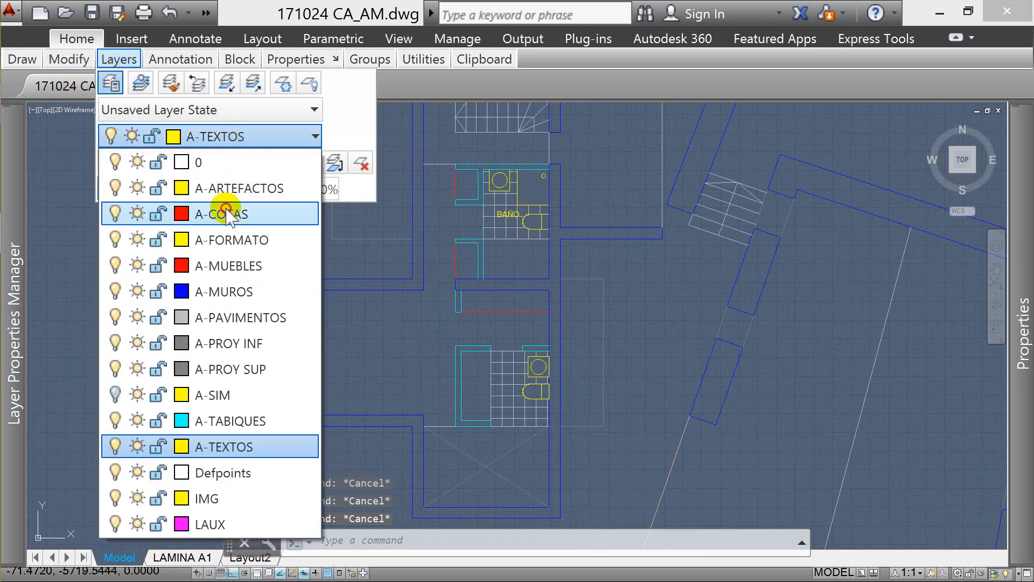
left_click(226, 214)
- Add a horizontal linear dimension across the passage between the long wall and the closet beside the upper bathroom
type("dli")
key("Return")
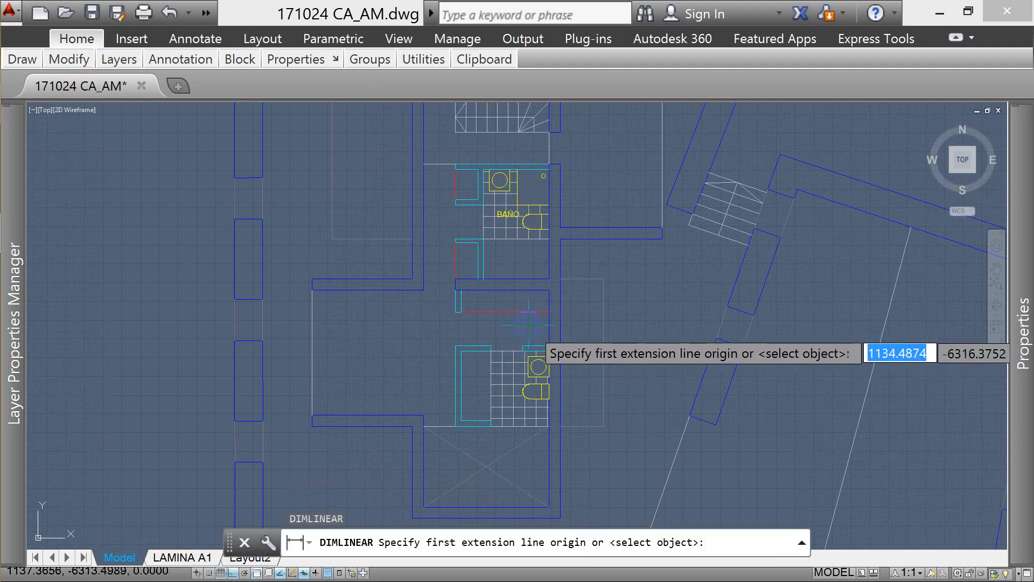
scroll(542, 371, "up", 2)
scroll(530, 366, "down", 2)
scroll(437, 170, "up", 2)
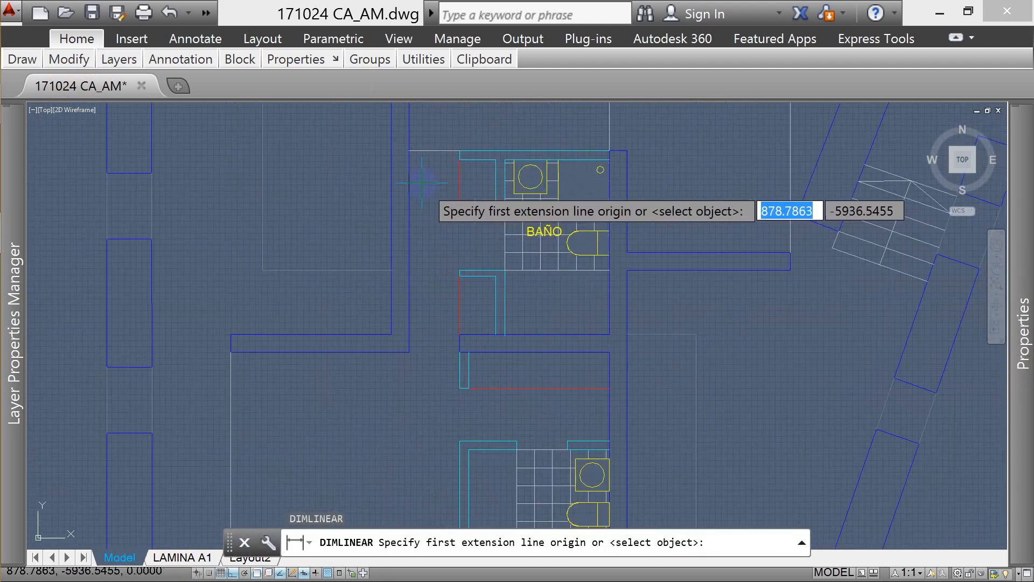
left_click(459, 151)
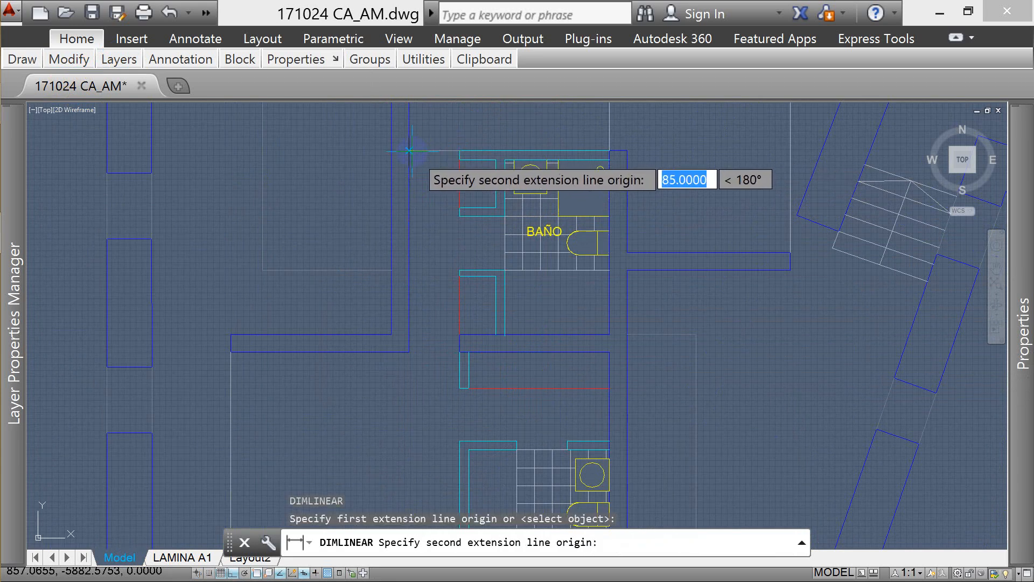
left_click(460, 211)
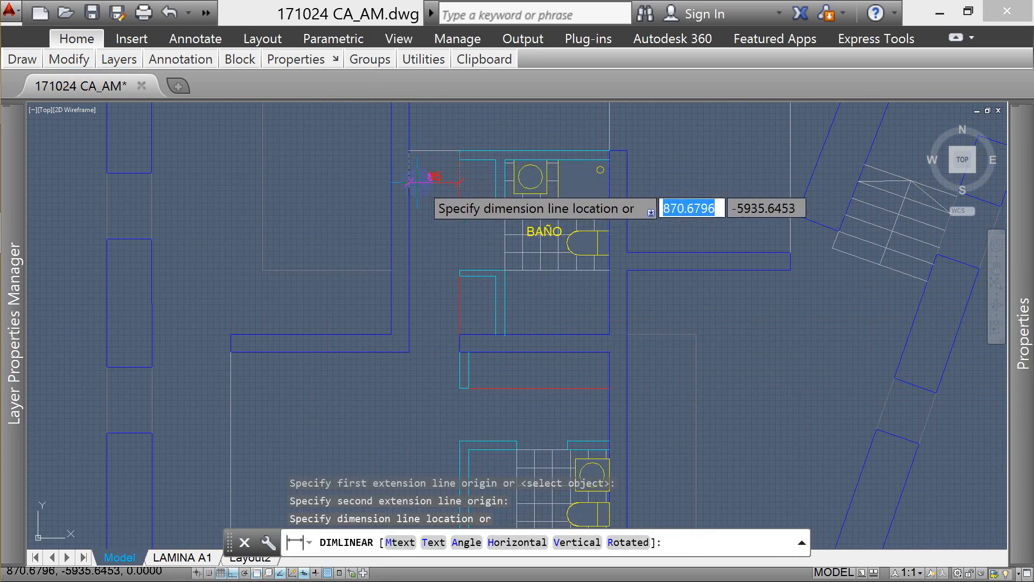
left_click(427, 211)
key("Escape")
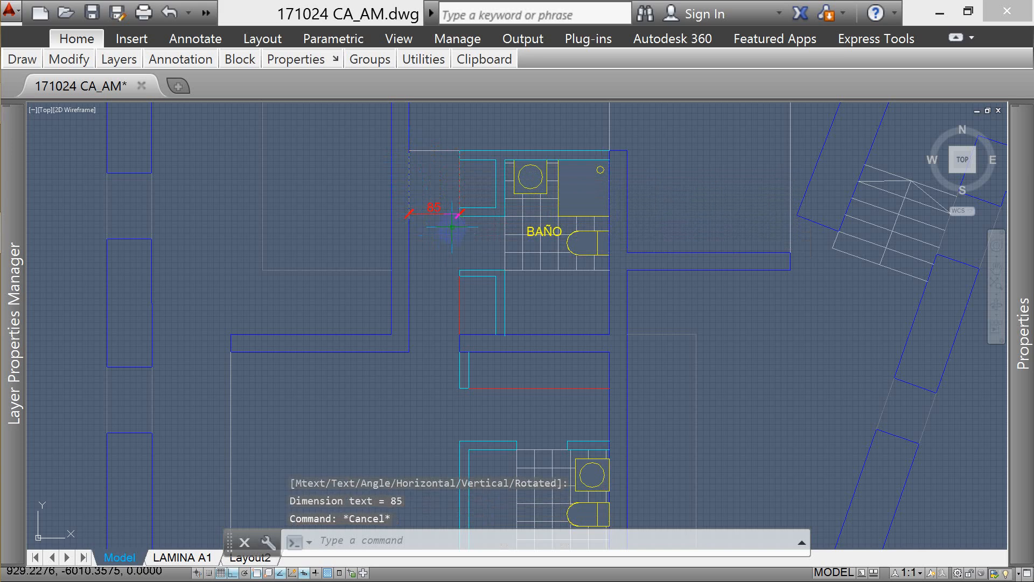
- Send the new passage dimension to the back of the draw order
scroll(467, 226, "up", 4)
key("Escape")
key("Escape")
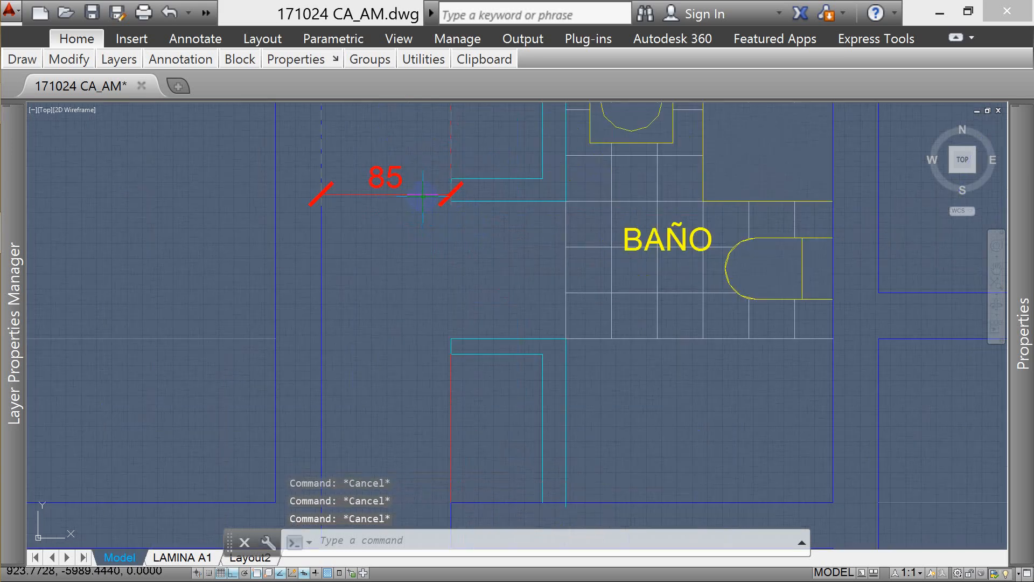
type("dr")
key("Return")
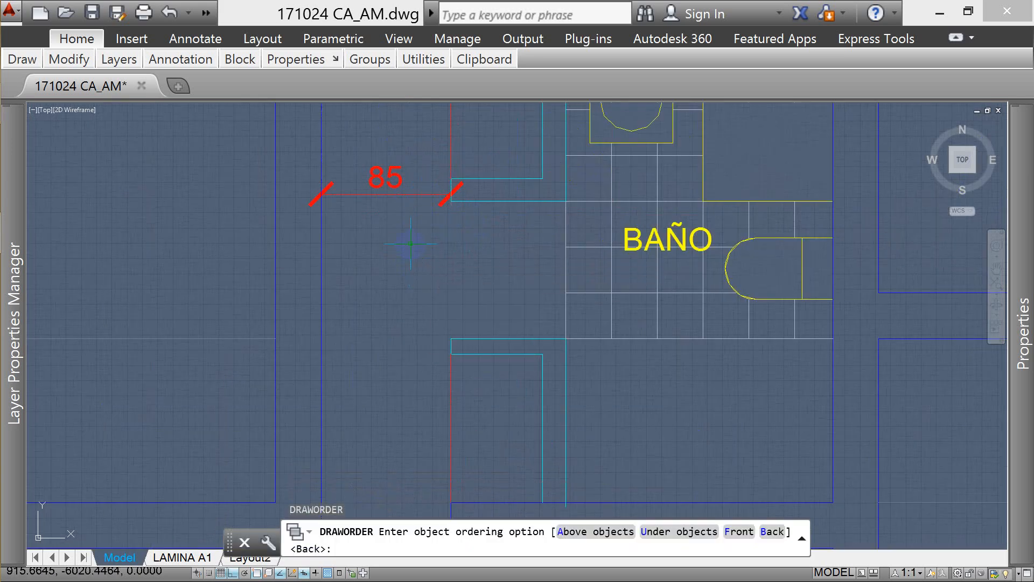
type("b")
key("Return")
scroll(414, 253, "down", 4)
key("Escape")
scroll(418, 247, "up", 4)
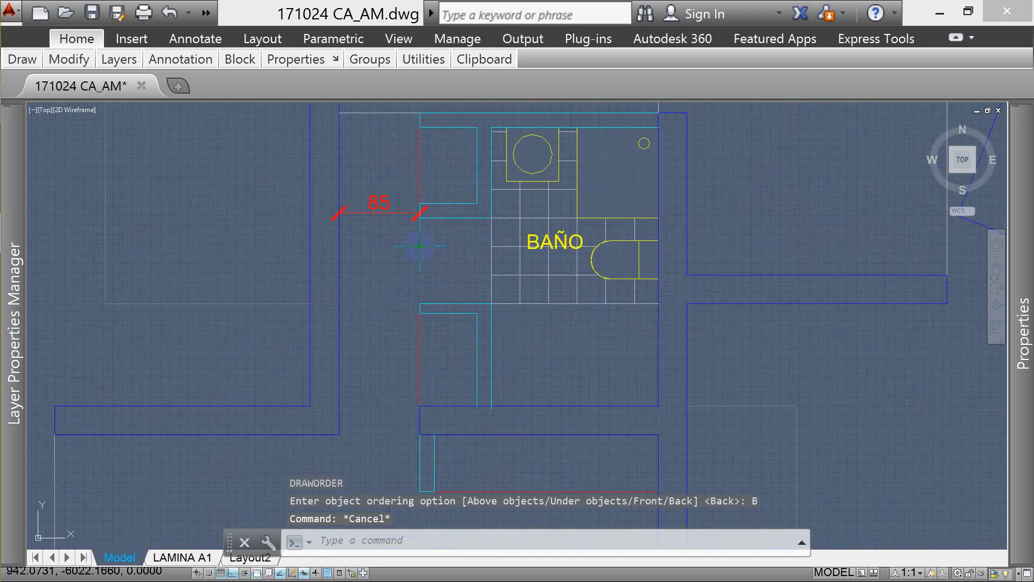
- Rename the 1_100 dimension style to 1_50
scroll(430, 243, "down", 3)
scroll(415, 206, "up", 3)
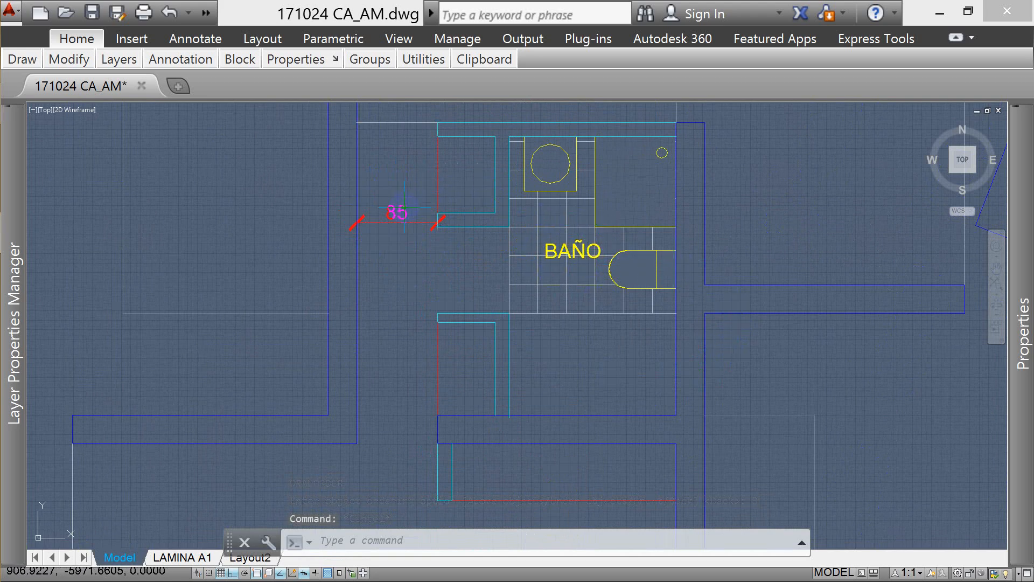
key("Escape")
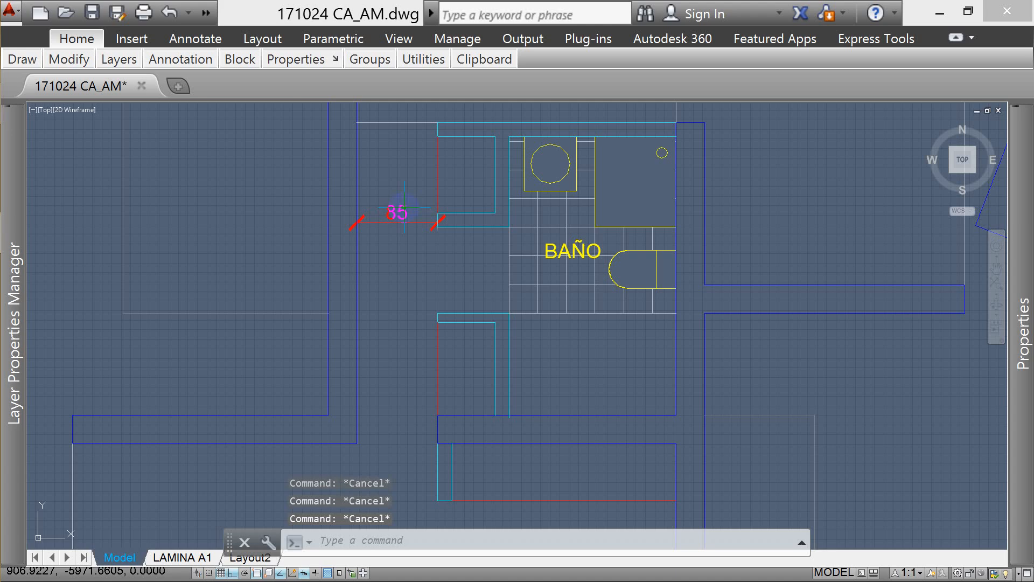
type("D")
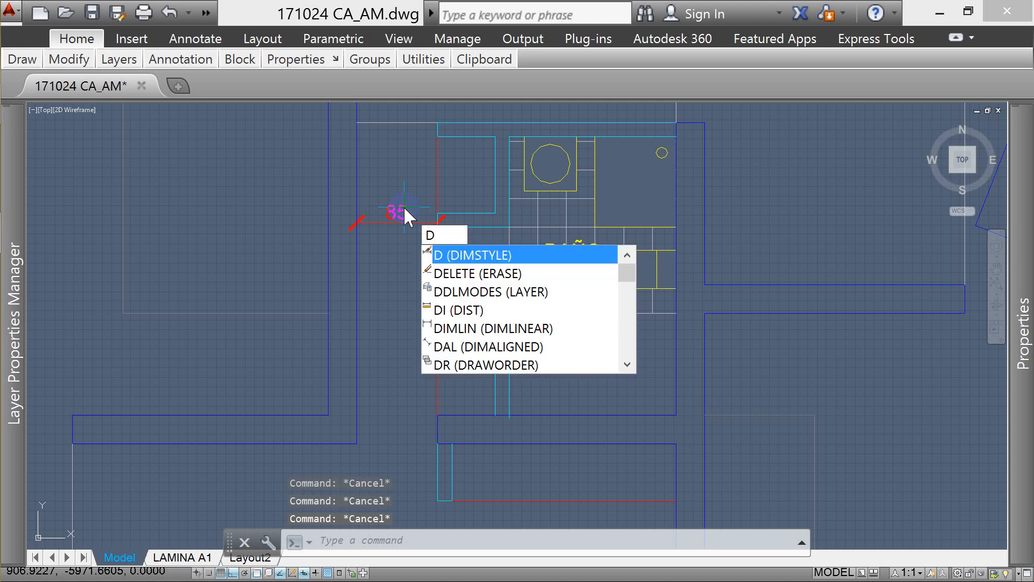
key("Return")
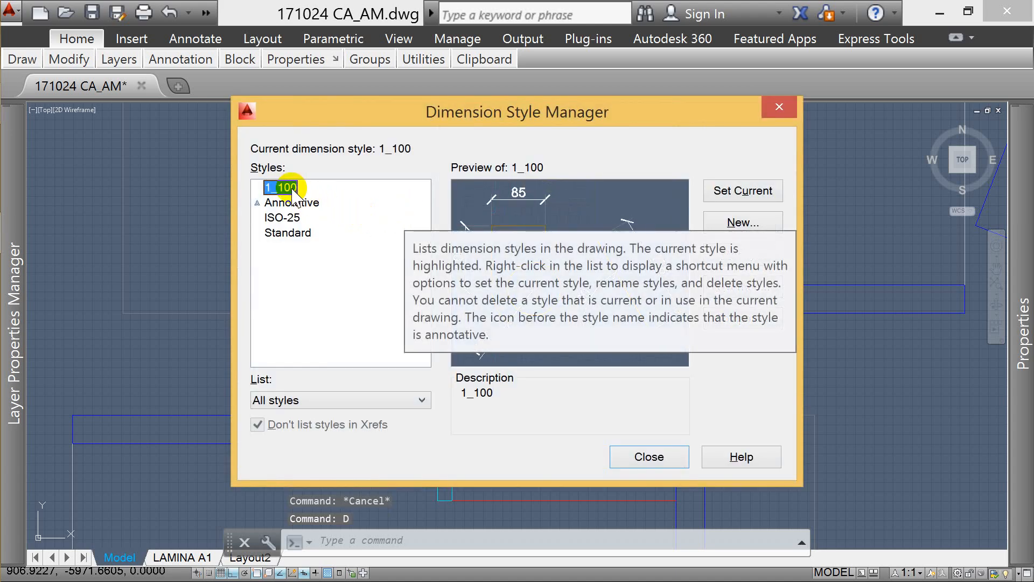
mouse_move(422, 114)
left_mouse_down()
mouse_move(528, 256)
mouse_move(573, 364)
mouse_move(560, 253)
mouse_move(574, 285)
left_mouse_up()
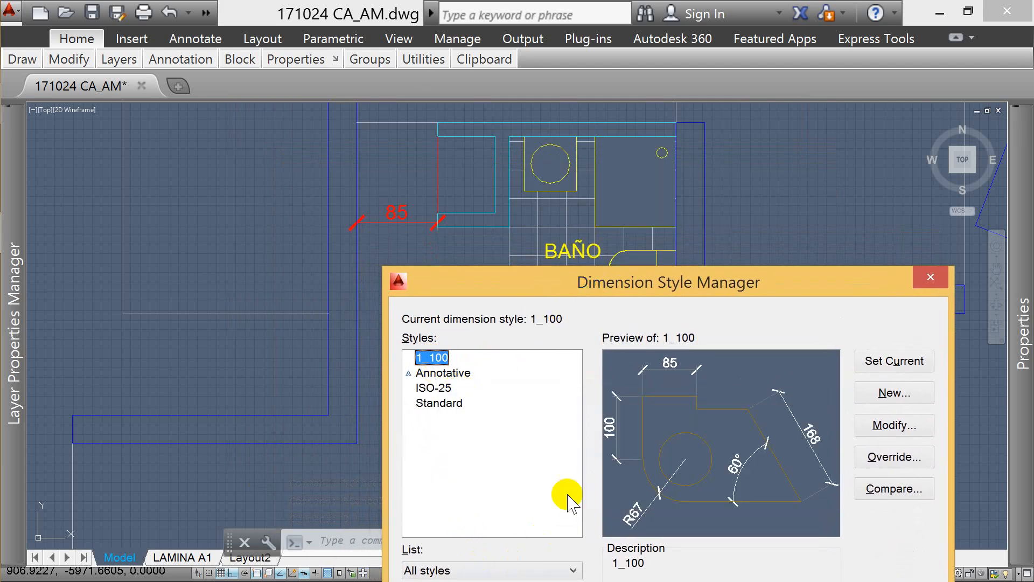
left_click_drag(575, 293, 545, 252)
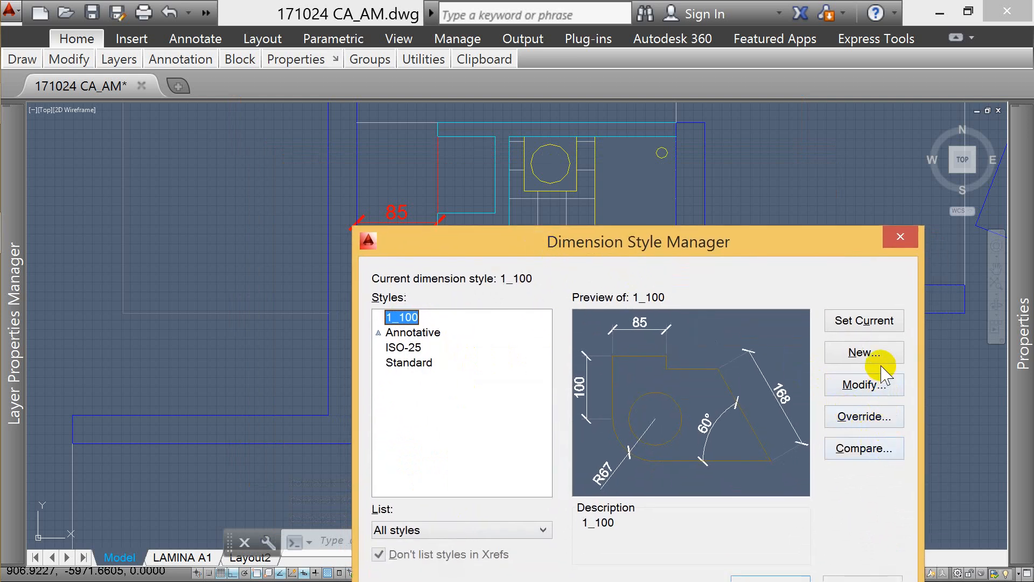
left_click(408, 316)
right_click(409, 315)
left_click(404, 318)
type("50")
key("Return")
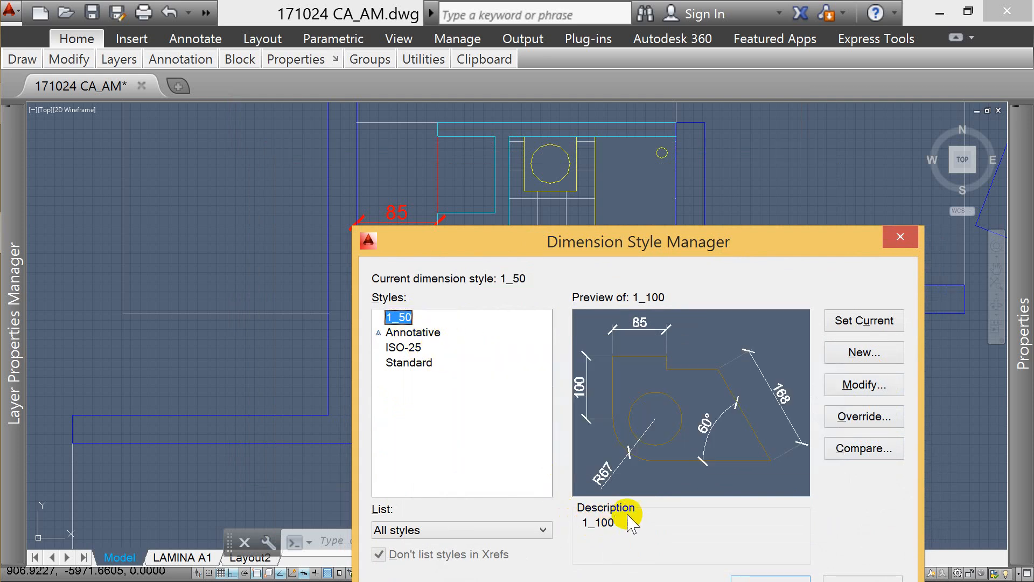
- Create a new dimension style named 1_100 that starts with the 1_50 style and applies to all dimensions
left_click(868, 394)
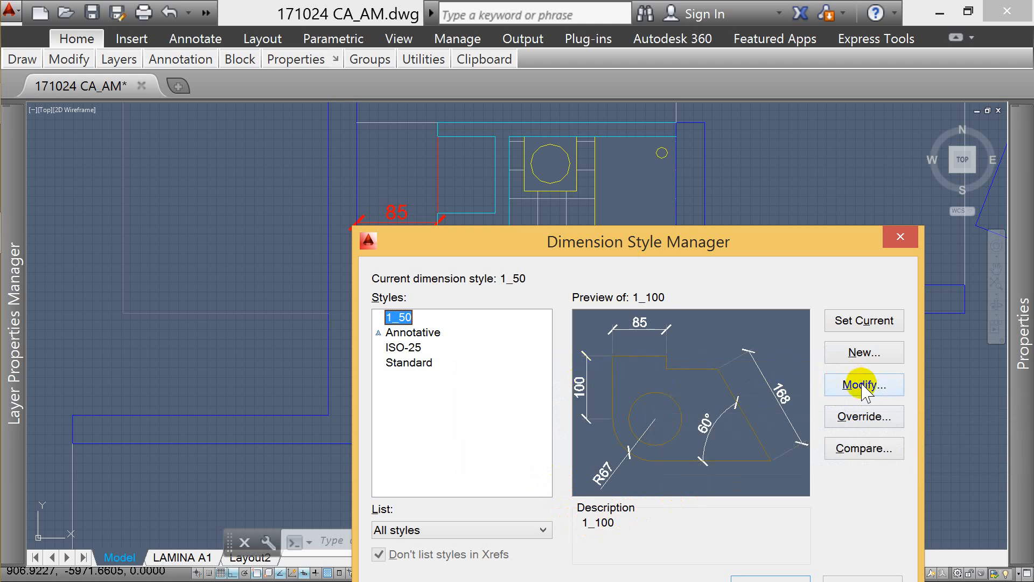
left_click(861, 352)
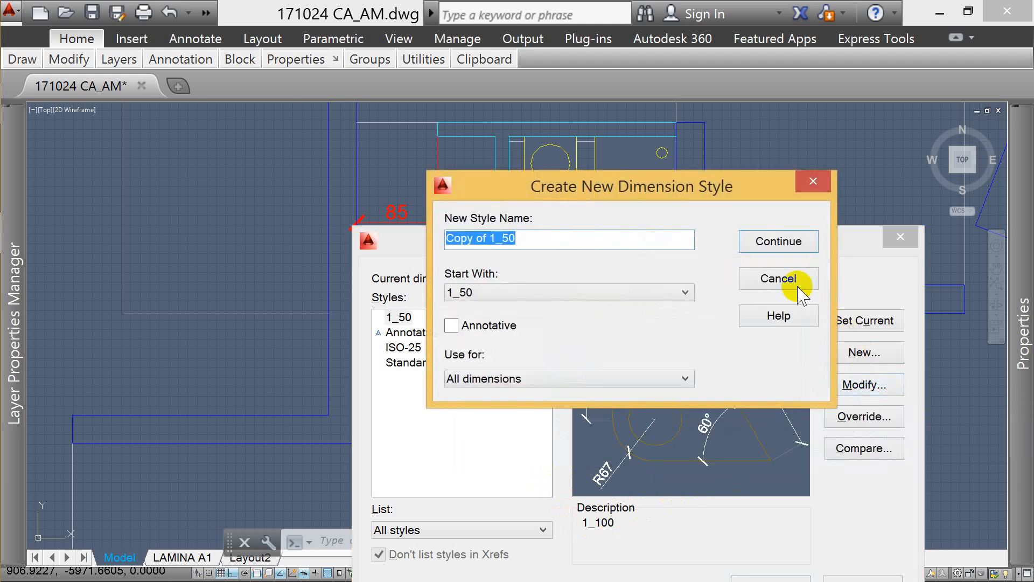
left_click(489, 237)
key("BackSpace")
key("BackSpace")
key("BackSpace")
key("BackSpace")
key("BackSpace")
key("BackSpace")
key("BackSpace")
double_click(464, 239)
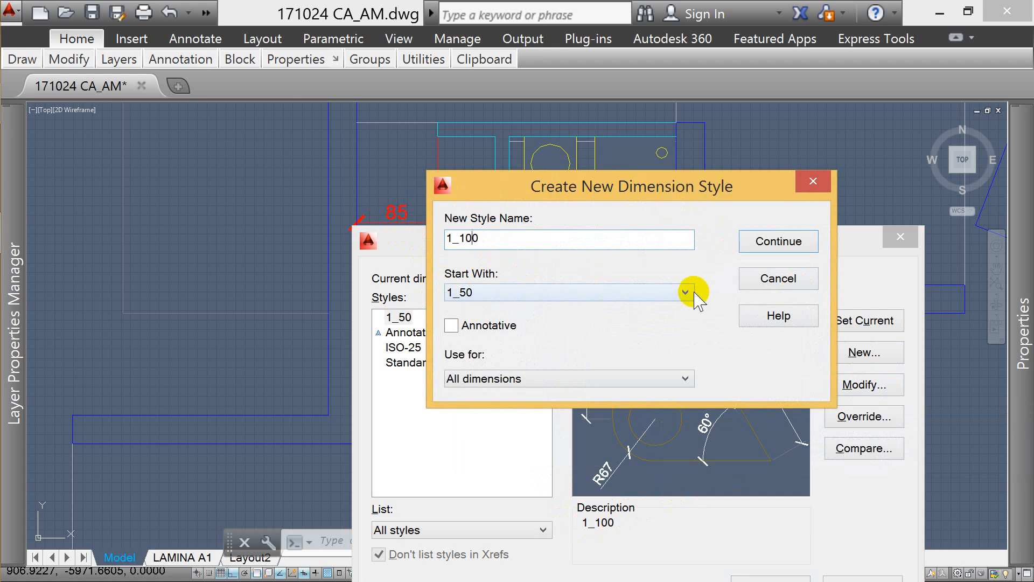
left_click(785, 247)
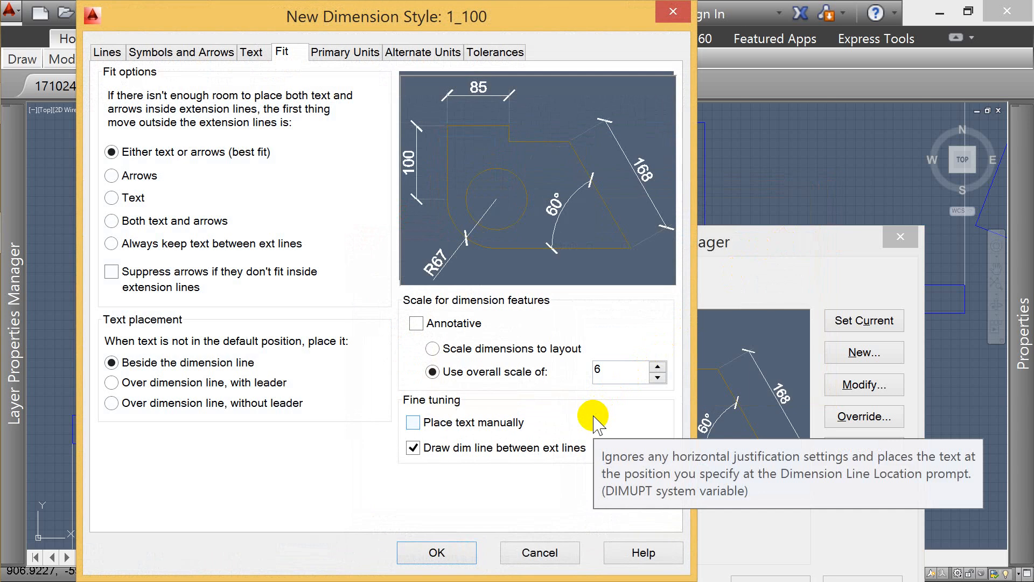
- Set the overall scale of the new 1_100 dimension style to 12 and accept the style settings
double_click(614, 371)
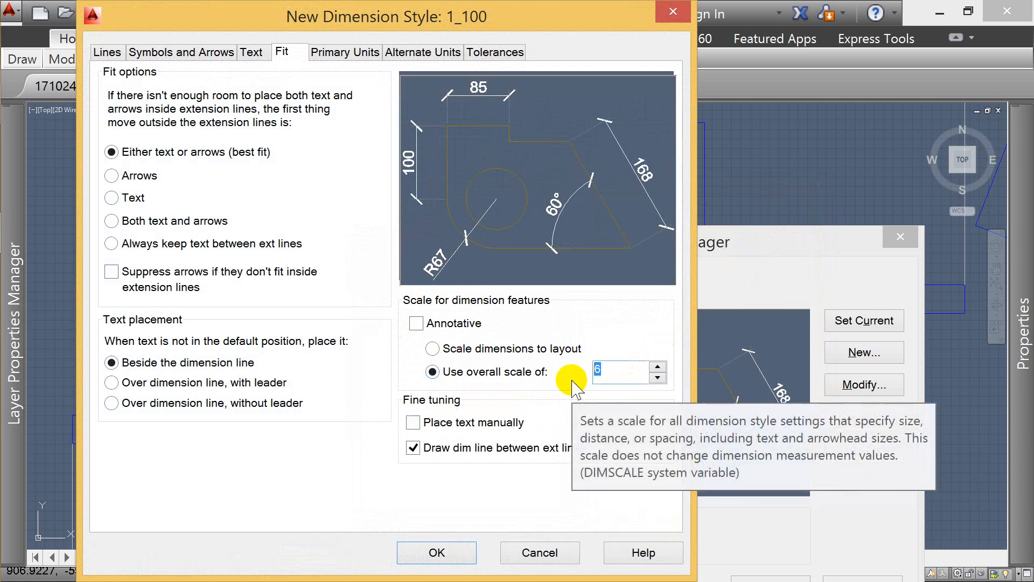
type("12")
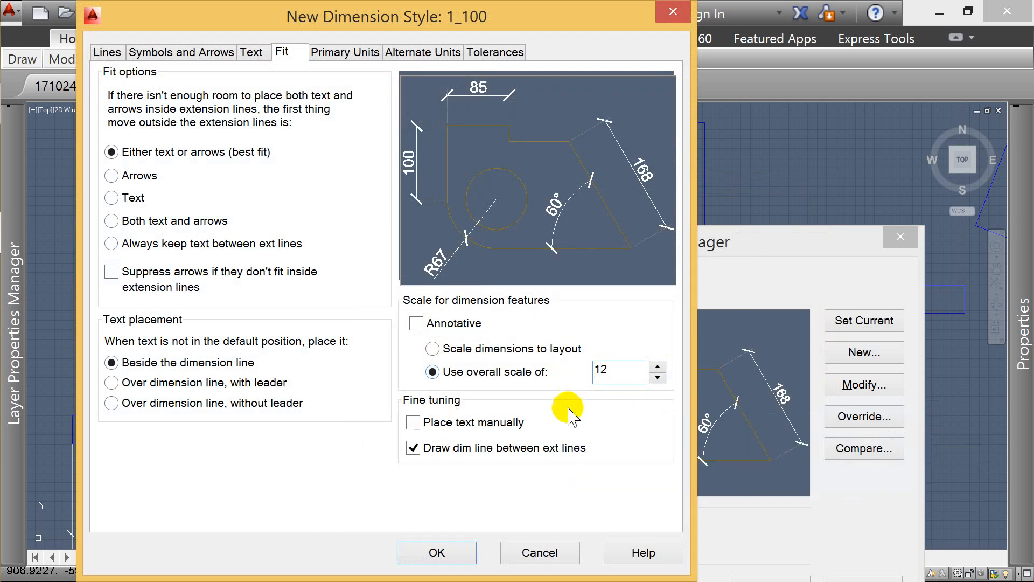
left_click(449, 554)
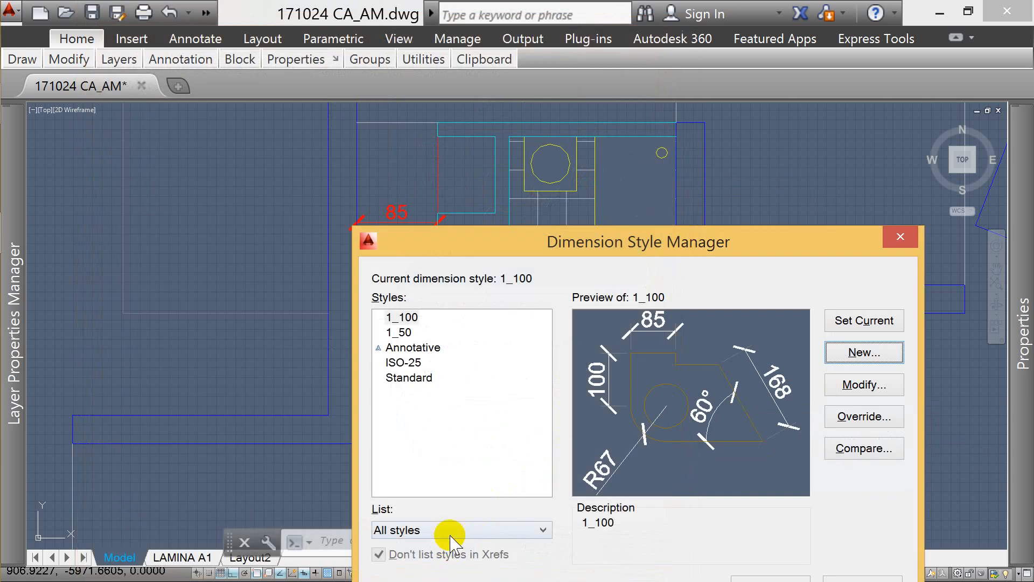
- Compare the previews of the 1_100 and 1_50 dimension styles and check the passage dimension beside the upper bathroom
left_click(403, 317)
left_click(402, 332)
left_click(403, 318)
left_click(405, 334)
left_click(405, 319)
left_click(403, 332)
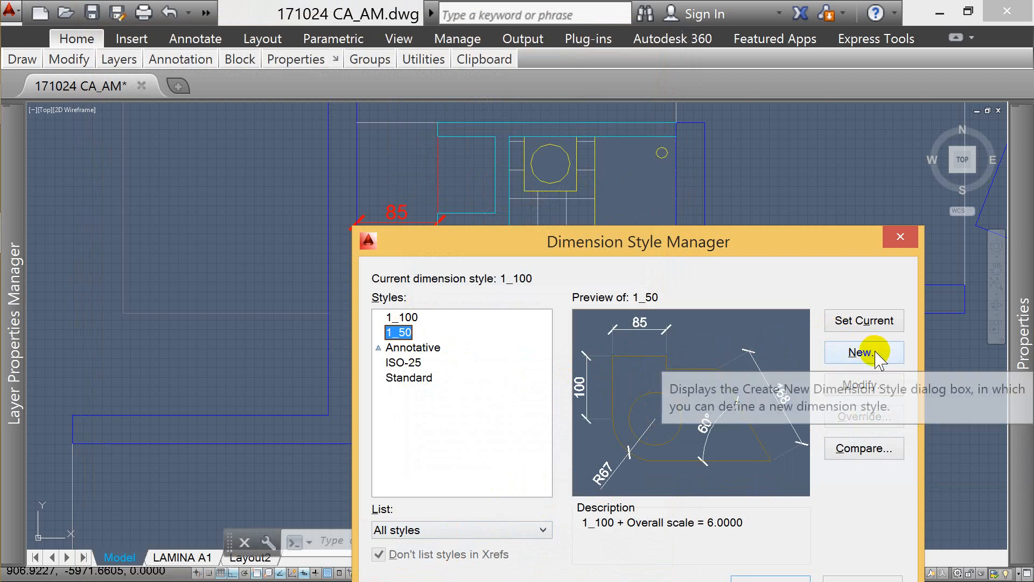
left_click(900, 237)
scroll(455, 221, "down", 4)
scroll(455, 220, "up", 2)
left_click(451, 203)
key("Escape")
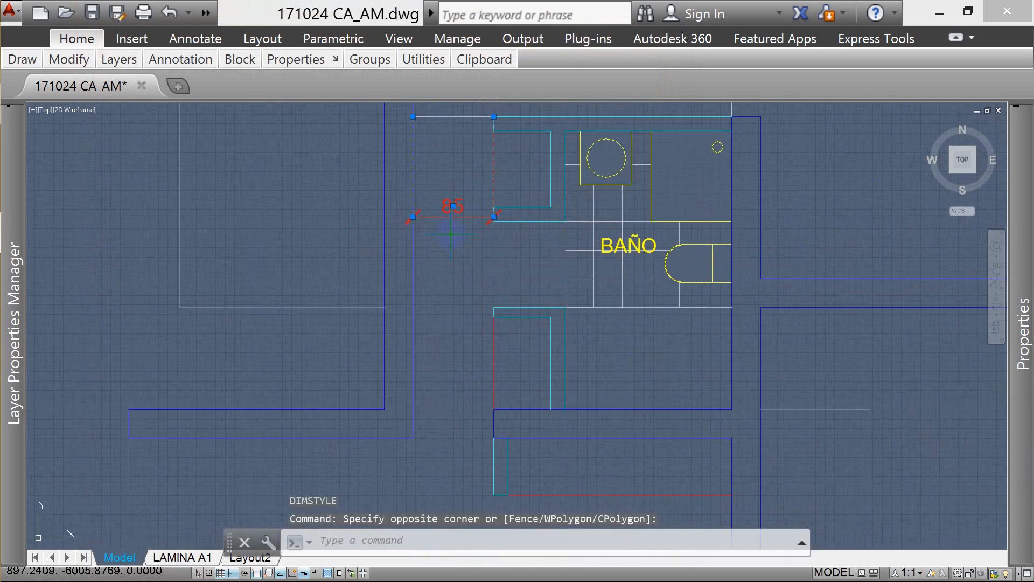
- Make 1_100 the current dimension style
scroll(709, 290, "down", 8)
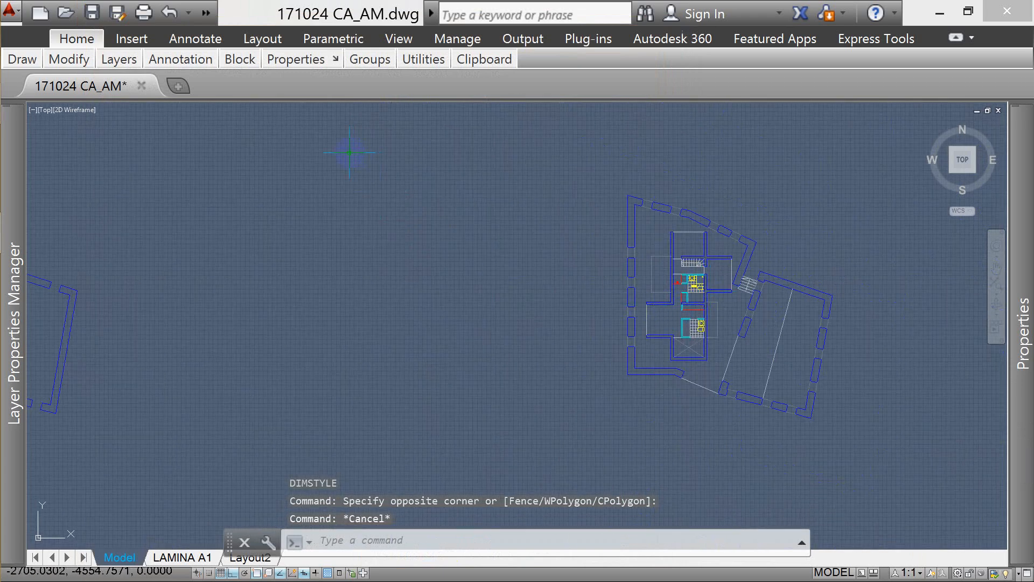
type("D")
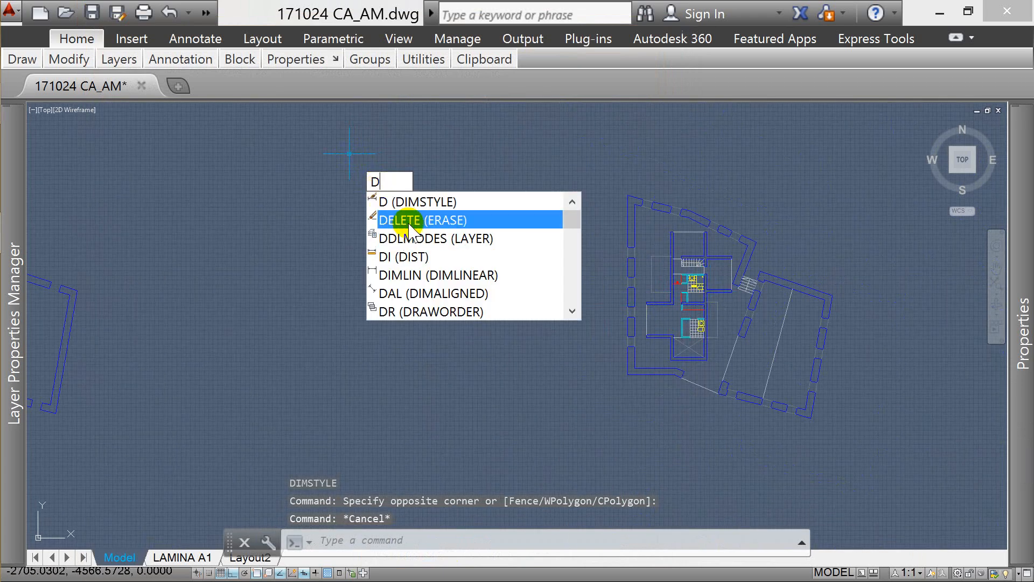
left_click(396, 201)
right_click(289, 190)
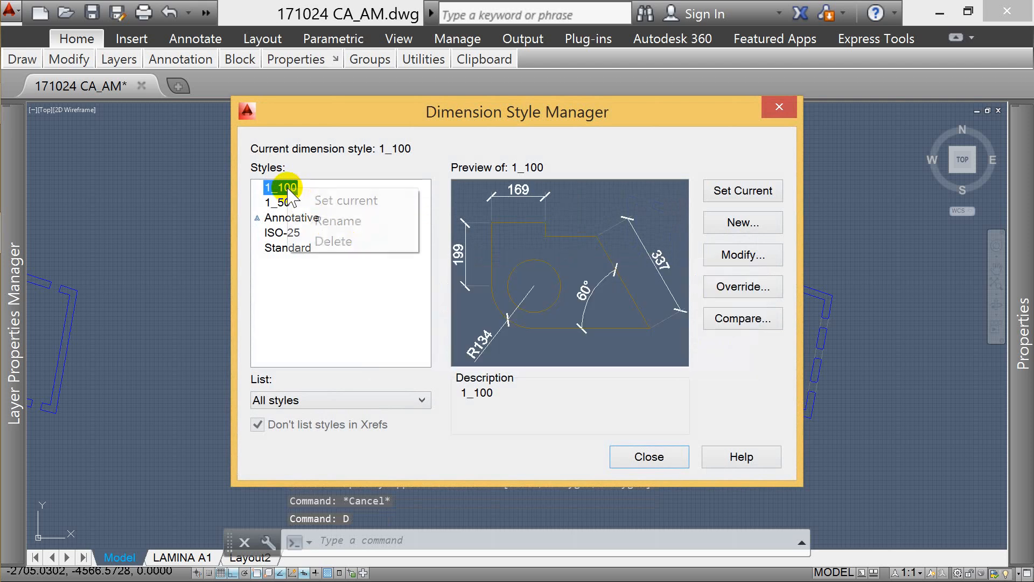
left_click(323, 201)
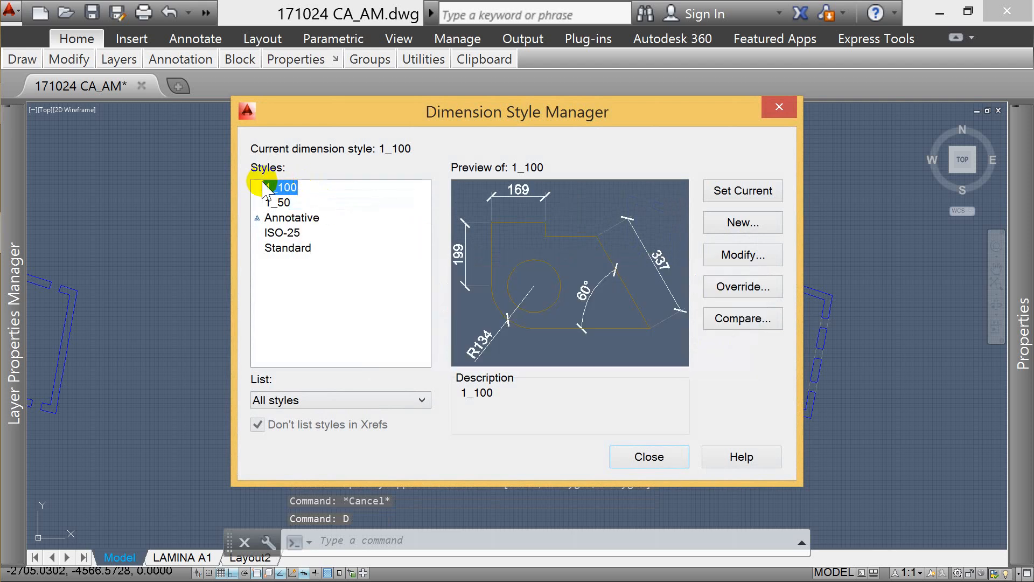
left_click(649, 457)
- Add a horizontal linear dimension between the inner wall faces above the BAÑO in the PLANTA PISO 01 plan
scroll(592, 269, "down", 5)
scroll(569, 266, "up", 5)
scroll(569, 266, "up", 2)
type("DLI")
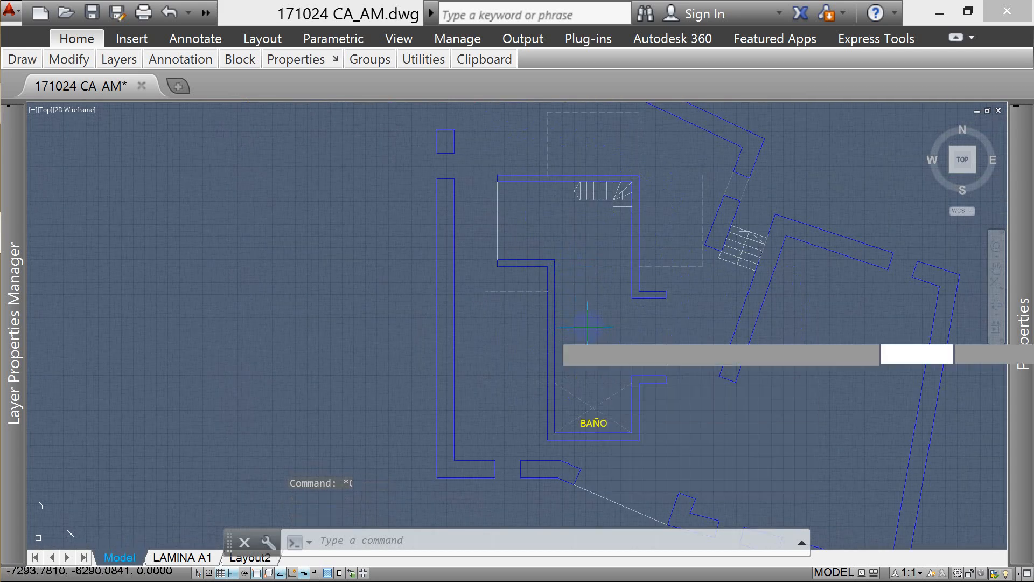
key("Return")
left_click(632, 299)
left_click(554, 298)
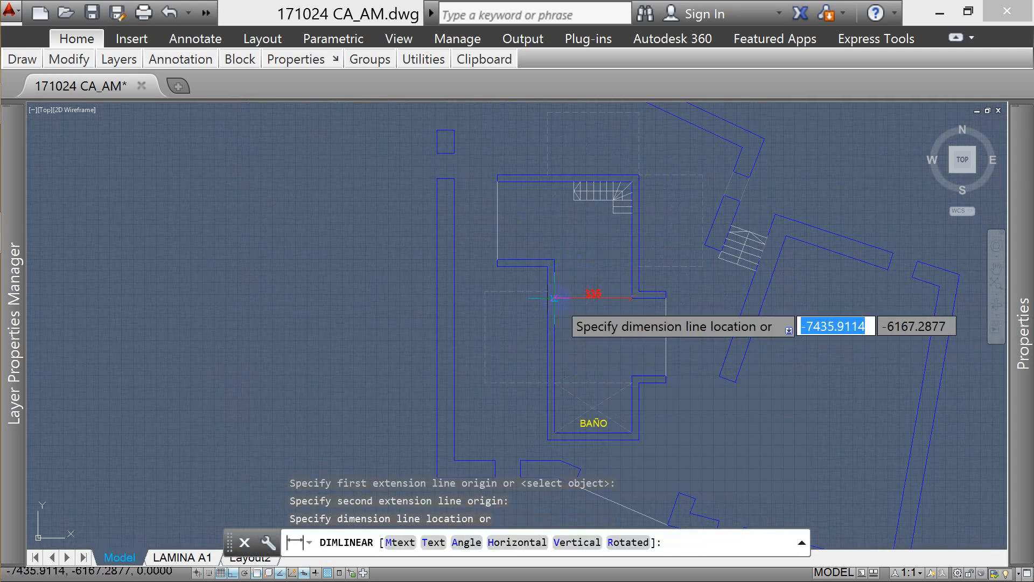
left_click(554, 297)
key("Escape")
- Copy the PLANTA PISO 01 viewport on the LAMINA A1 layout straight down over the PLANTA PISO 02 plan
left_click(183, 557)
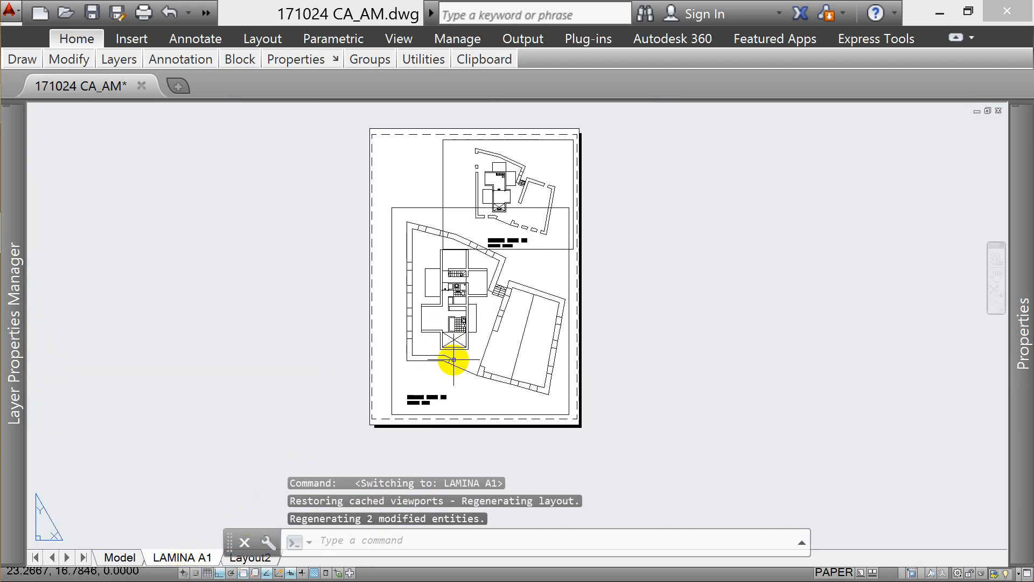
scroll(491, 191, "up", 4)
left_click(397, 160)
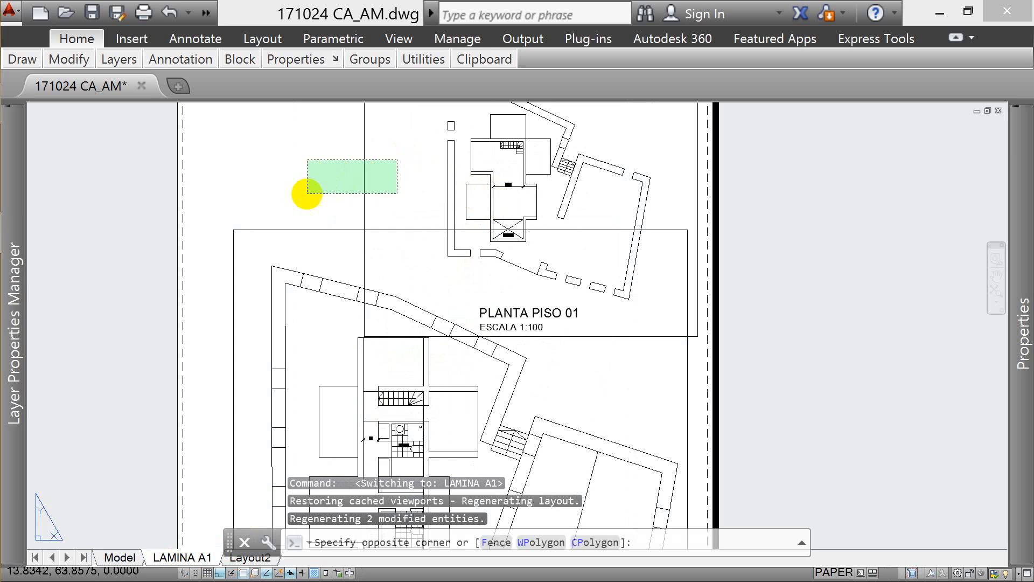
left_click(362, 172)
type("Co")
key("Return")
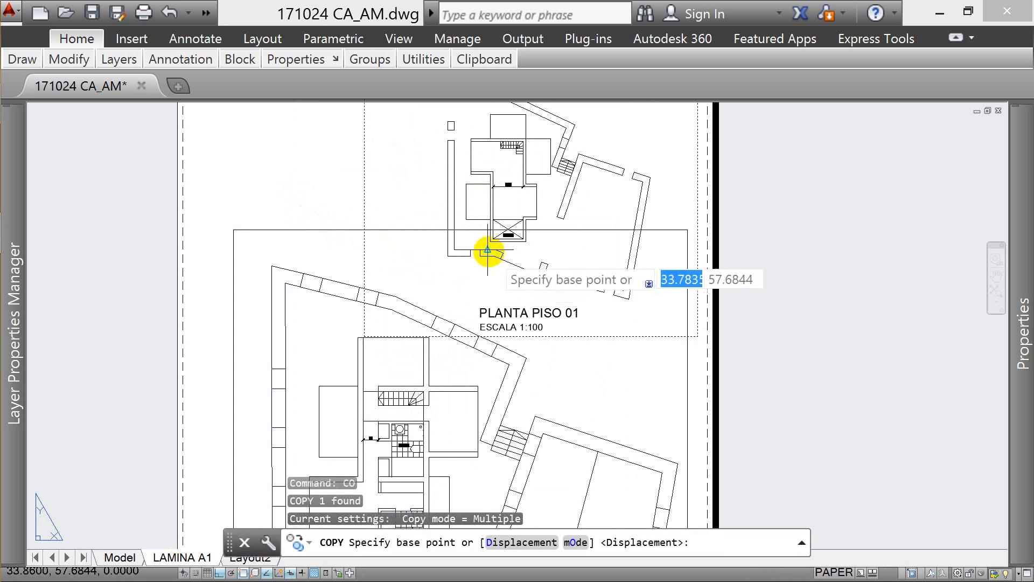
left_click(484, 203)
scroll(546, 135, "down", 5)
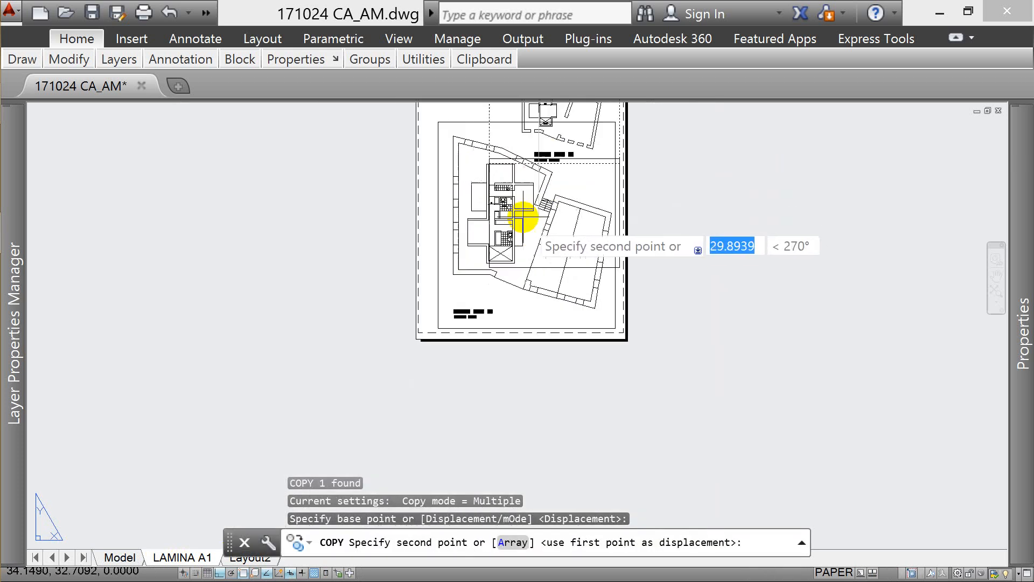
scroll(509, 200, "up", 8)
left_click(492, 179)
key("Escape")
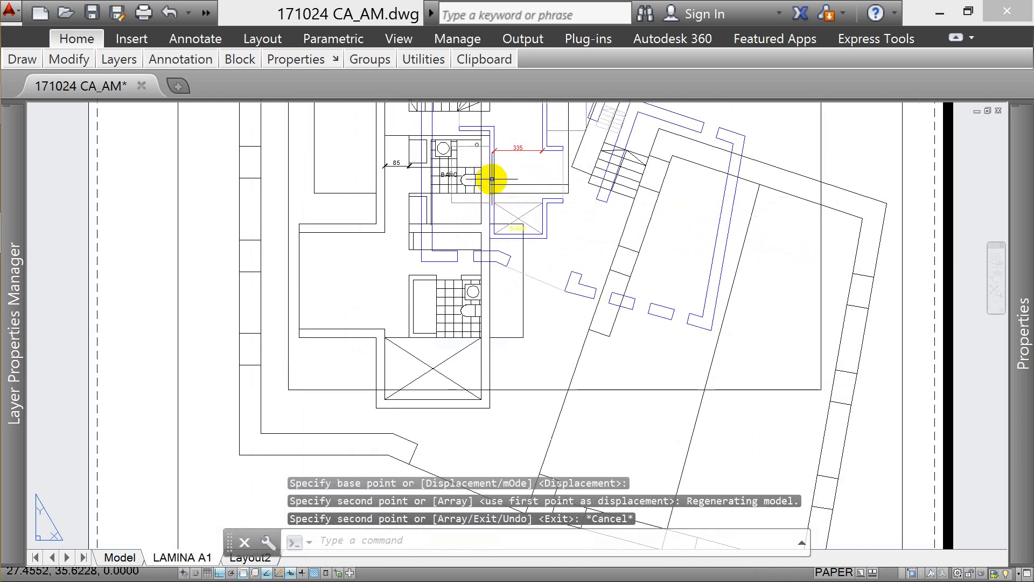
- Compare the dimension and BAÑO text sizes in the copied viewport with those in the PLANTA PISO 02 plan
scroll(480, 265, "down", 8)
scroll(473, 203, "up", 8)
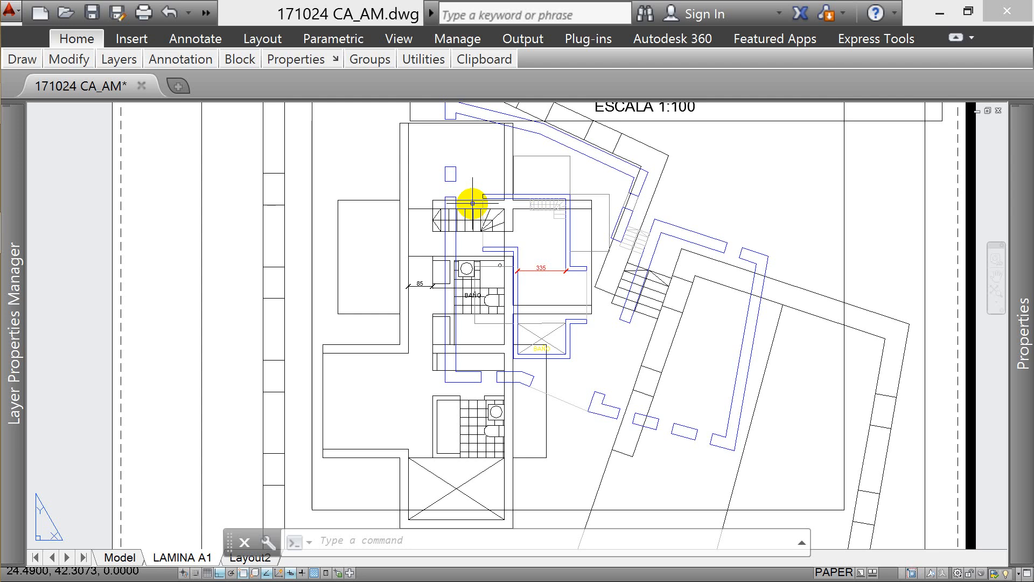
scroll(465, 294, "up", 4)
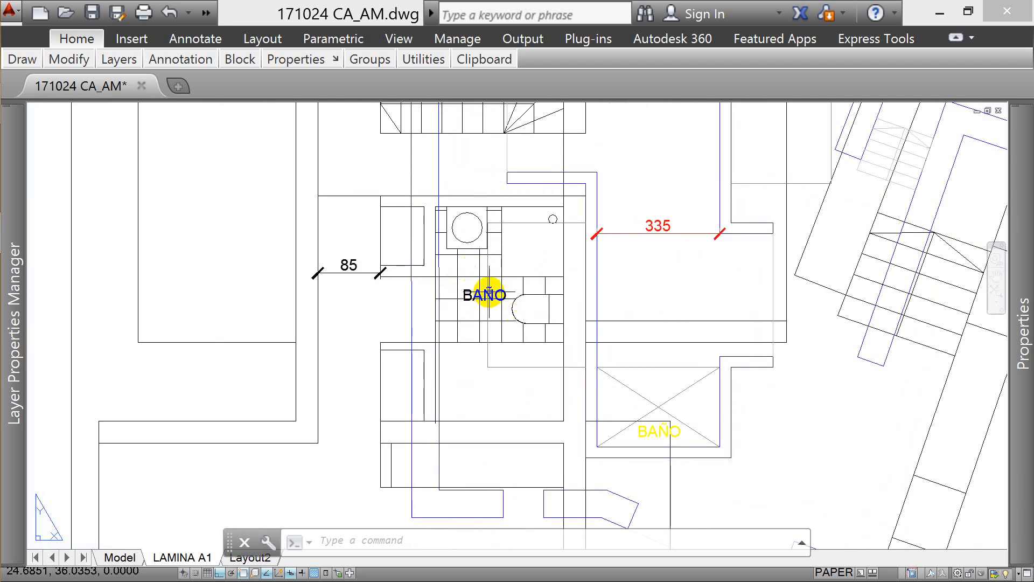
scroll(420, 323, "down", 7)
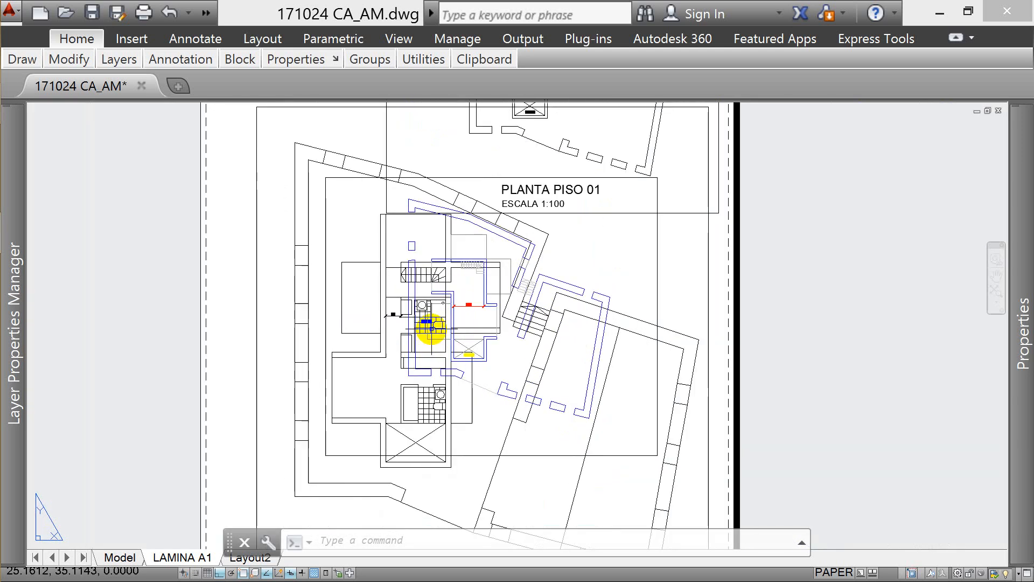
scroll(501, 289, "up", 3)
scroll(433, 320, "up", 2)
scroll(440, 271, "down", 2)
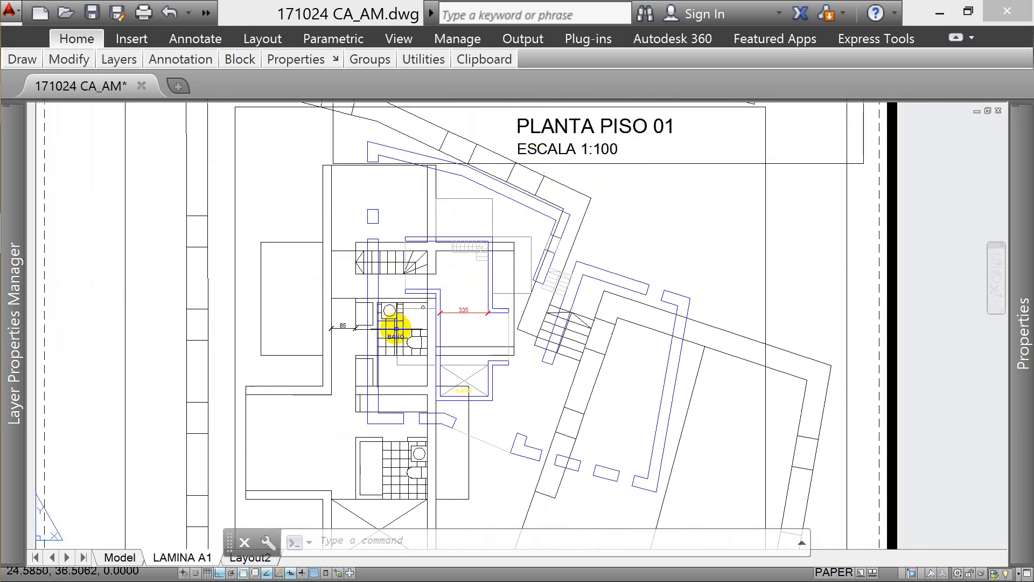
- Set the text height of the ESCALA 1:100 line under the PLANTA PISO 01 title to 0.5
double_click(566, 151)
left_click(610, 146)
left_click(22, 59)
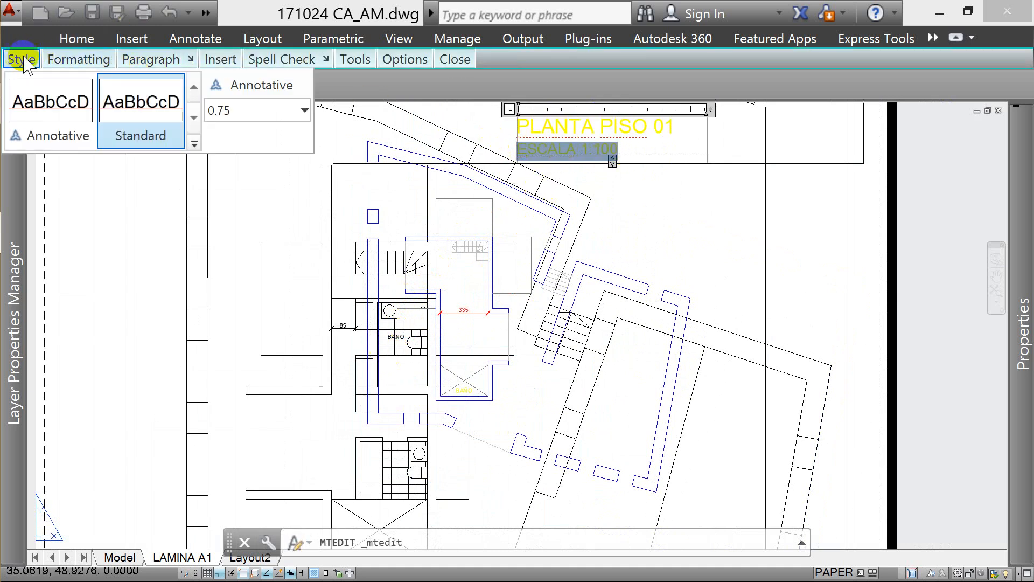
left_click(142, 108)
left_click(249, 111)
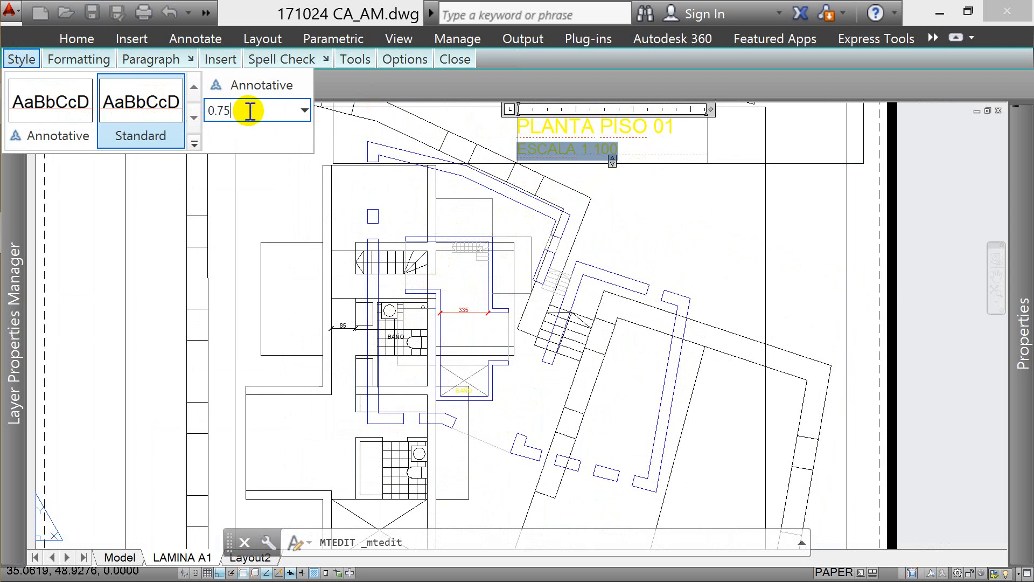
key("Return")
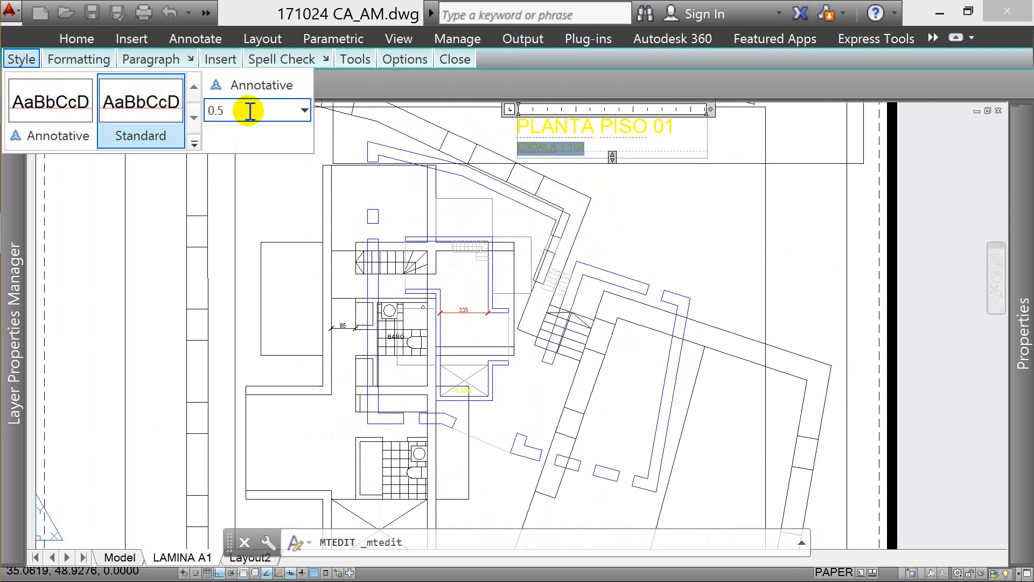
left_click(593, 176)
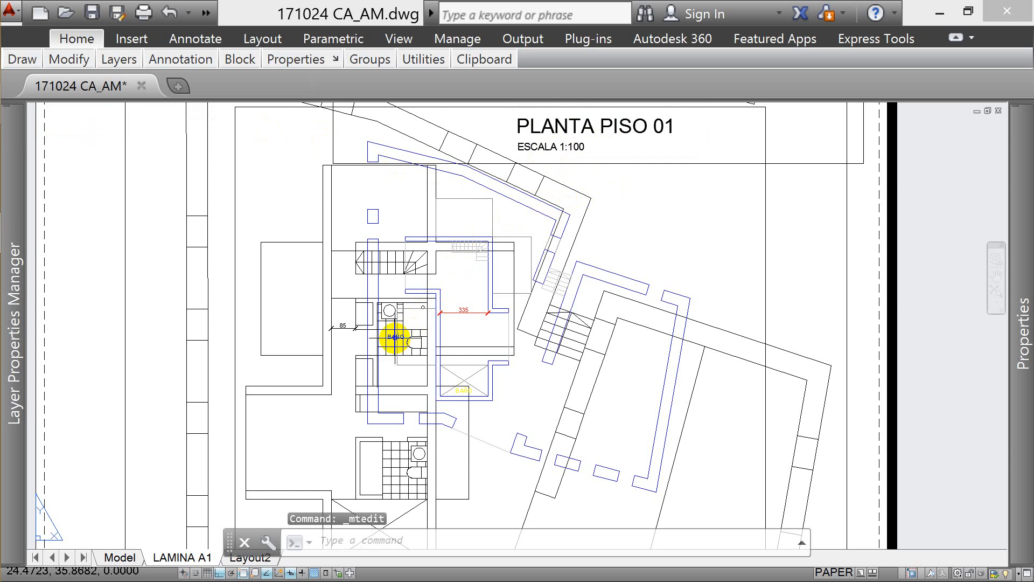
- Add multiline text reading CASA ALENQUER on two lines in the empty area beside the PLANTA PISO 01 viewport
scroll(485, 404, "down", 5)
scroll(490, 434, "up", 4)
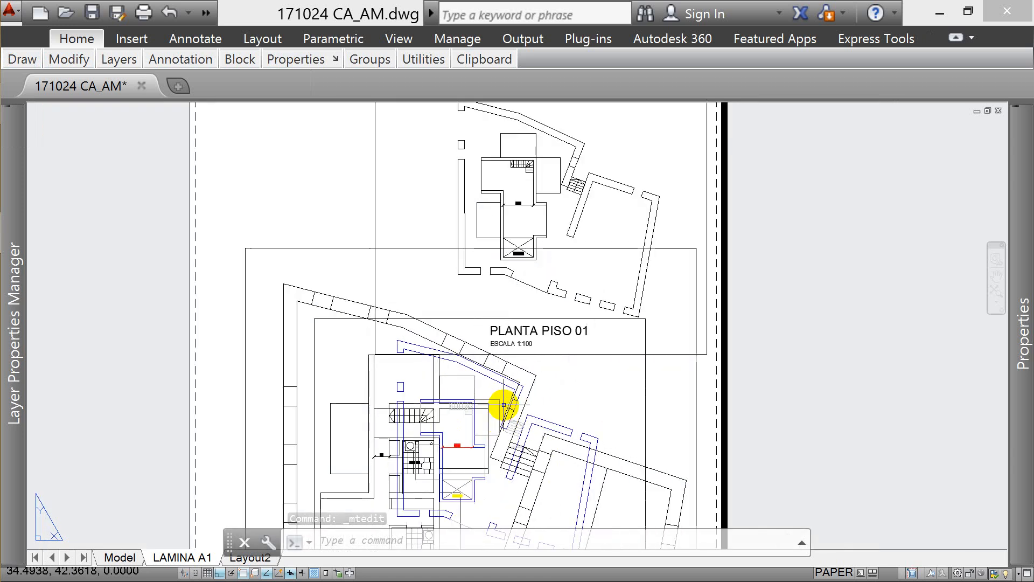
scroll(503, 404, "down", 3)
key("Escape")
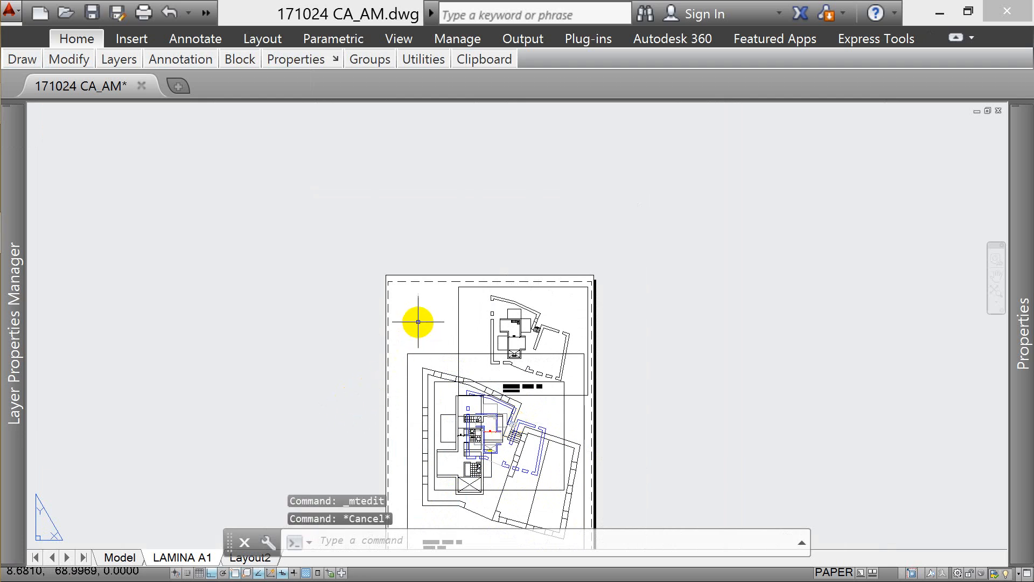
scroll(429, 310, "up", 2)
type("t")
key("Return")
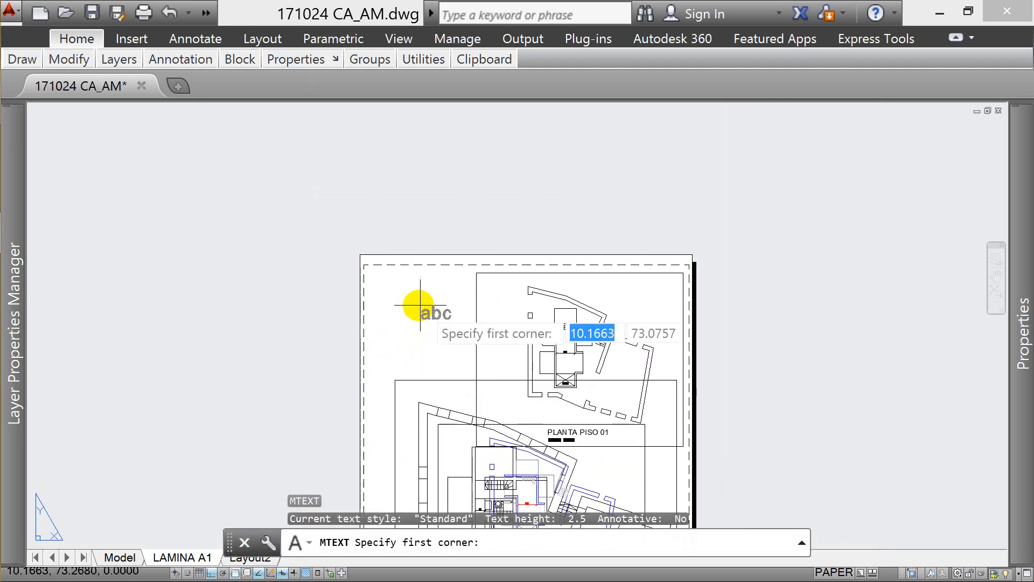
left_click(394, 296)
left_click(456, 334)
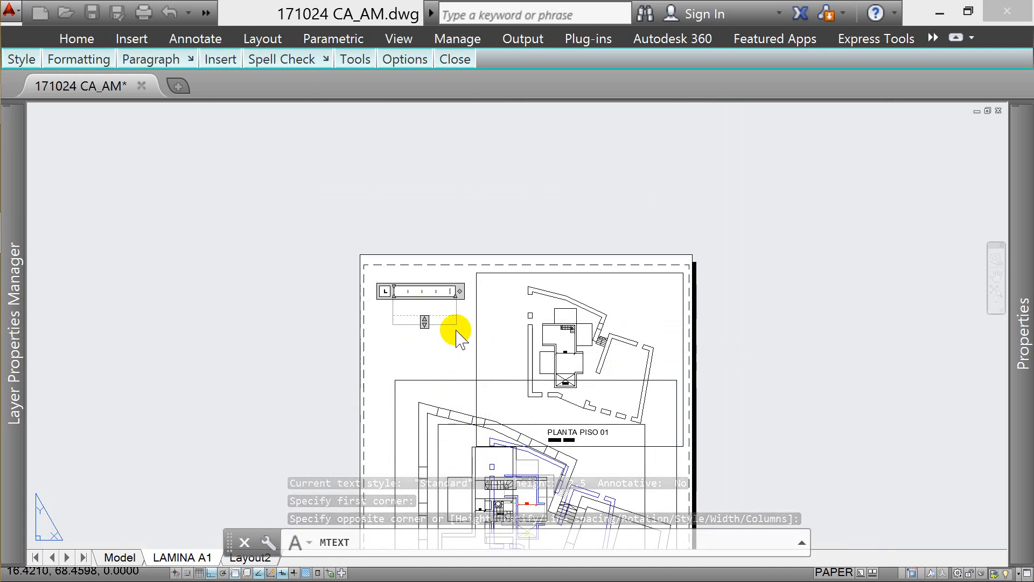
type("CASA")
key("Return")
type("ALENQUER")
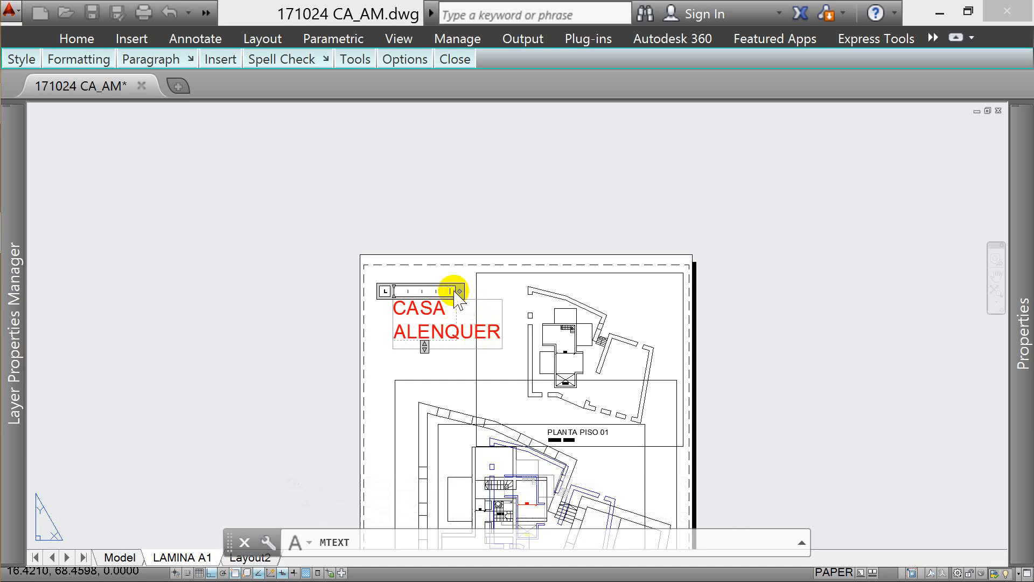
- Replace the text with CA_AIRES MATEUS and widen its frame so the title fits on one line
left_click_drag(493, 331, 409, 309)
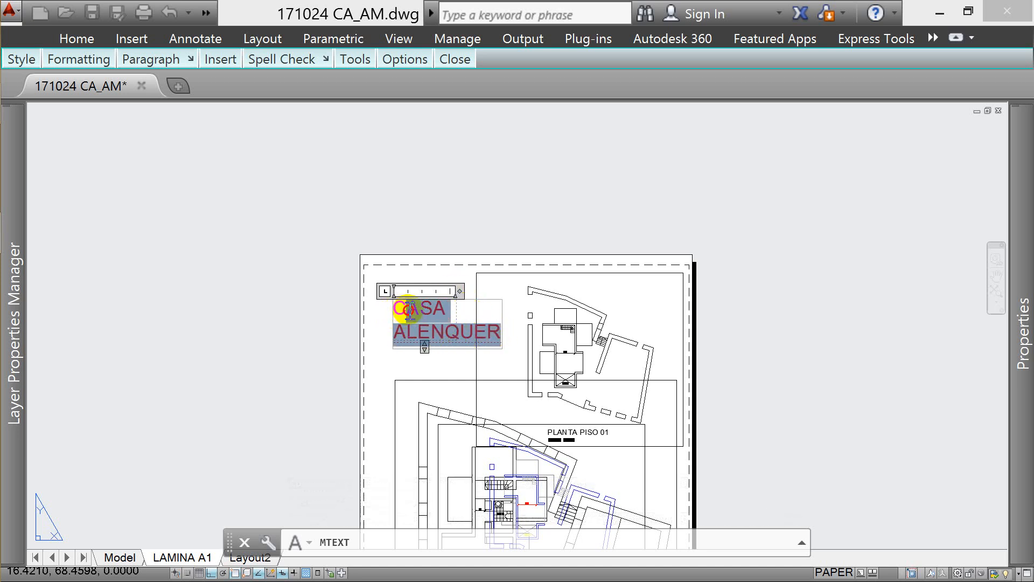
key("Delete")
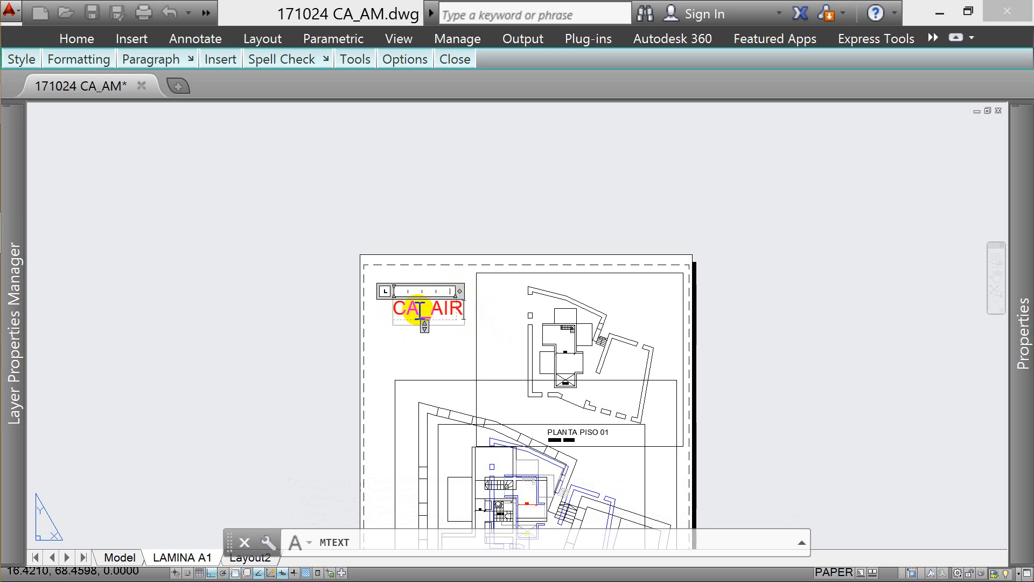
key("Return")
type("MATEUS")
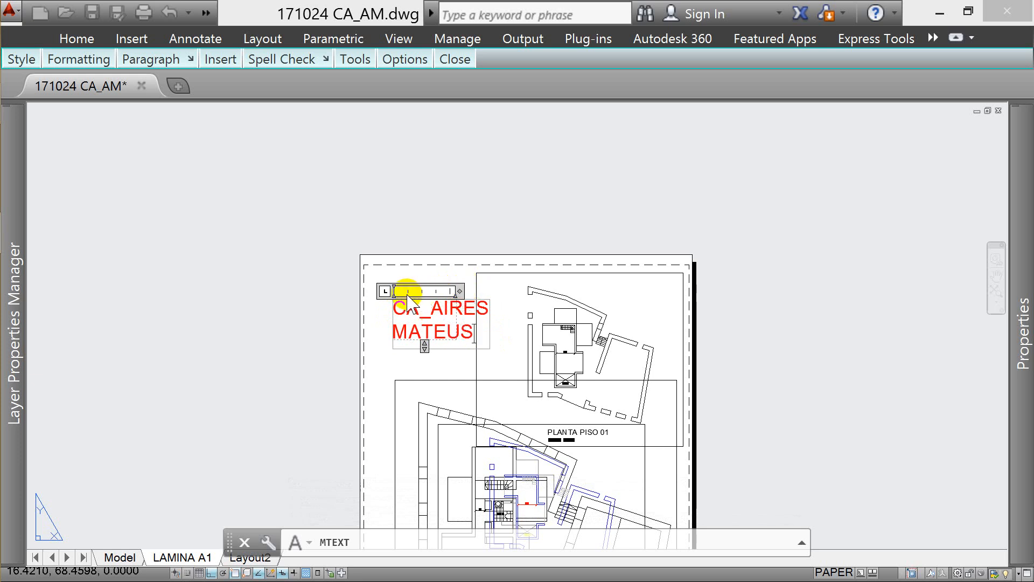
left_click_drag(458, 291, 649, 293)
left_click(494, 339)
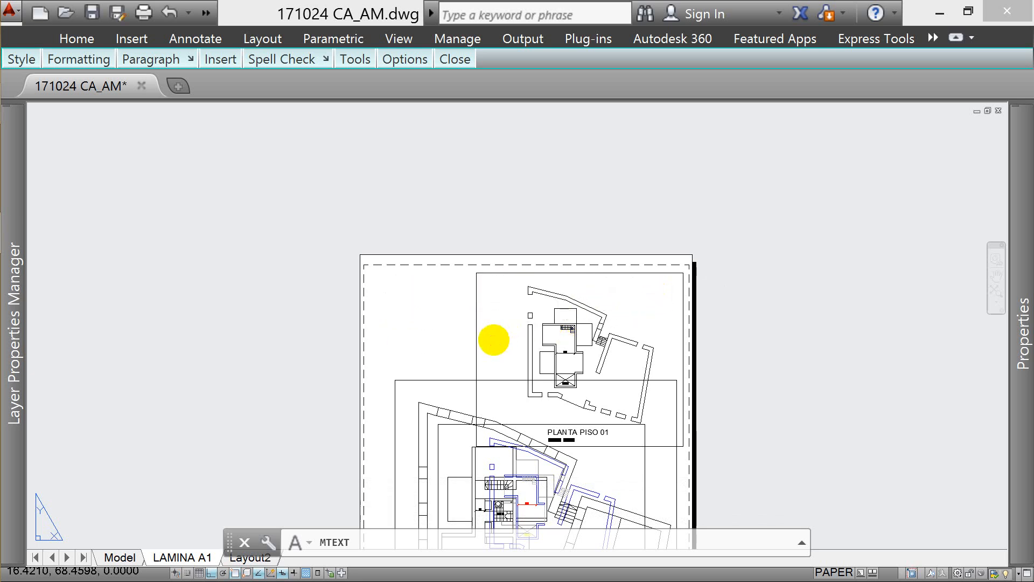
- Move the CA_AIRES MATEUS title up and left into the upper-left corner of the sheet, just inside the dashed margin
left_click(438, 309)
type("m")
key("Return")
left_click(739, 330)
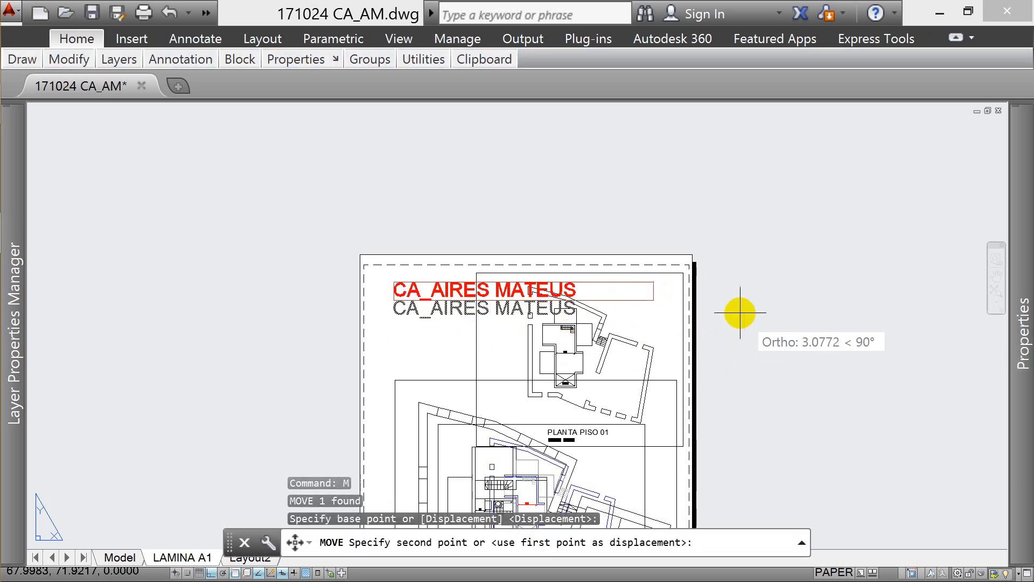
left_click(739, 297)
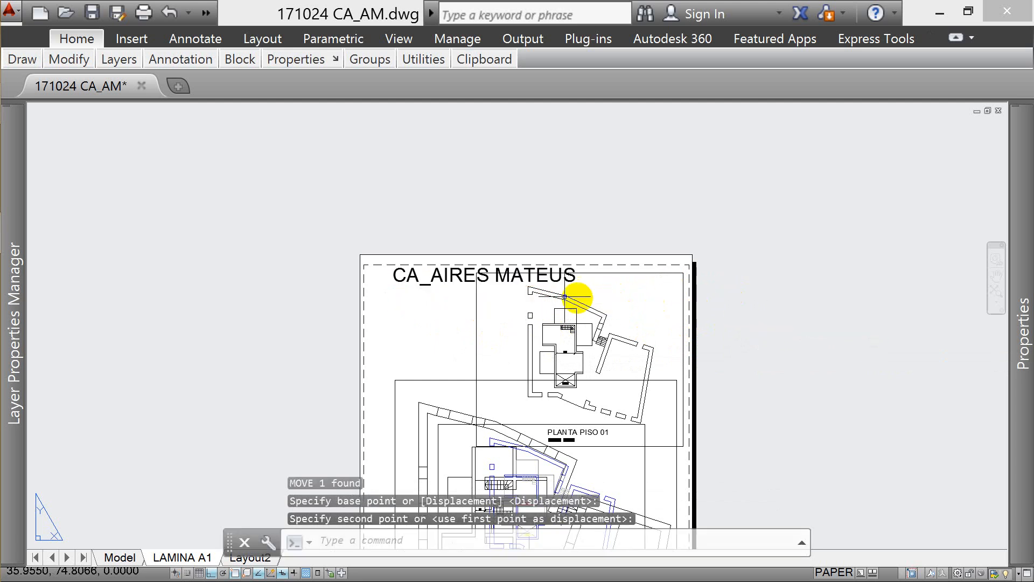
left_click(472, 275)
type("m")
key("Return")
left_click(800, 293)
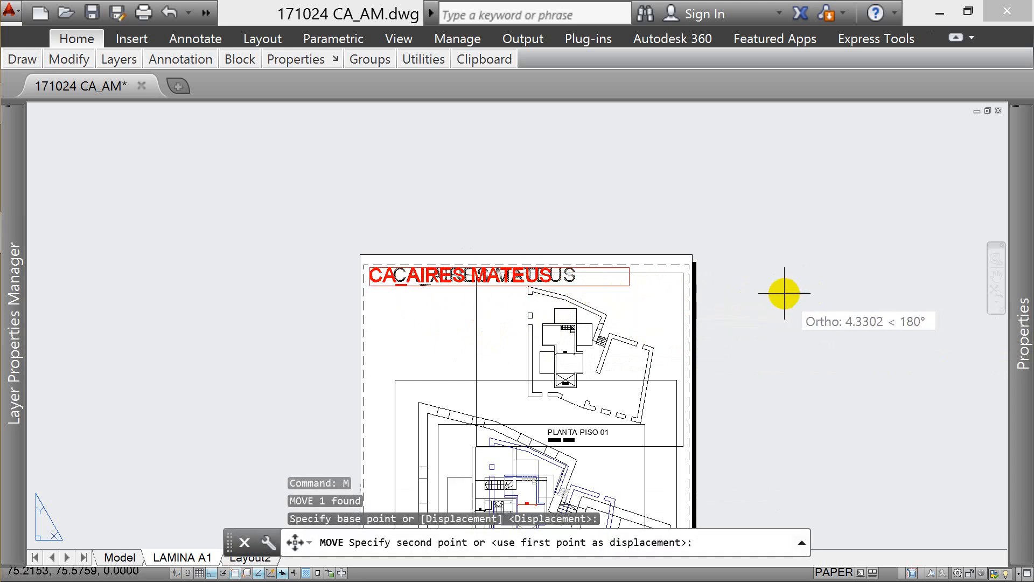
key("Escape")
key("Escape")
- Examine how the sheet title, the PLANTA PISO 01 label and the dimension and BAÑO texts compare in size
scroll(455, 189, "down", 4)
scroll(524, 248, "up", 2)
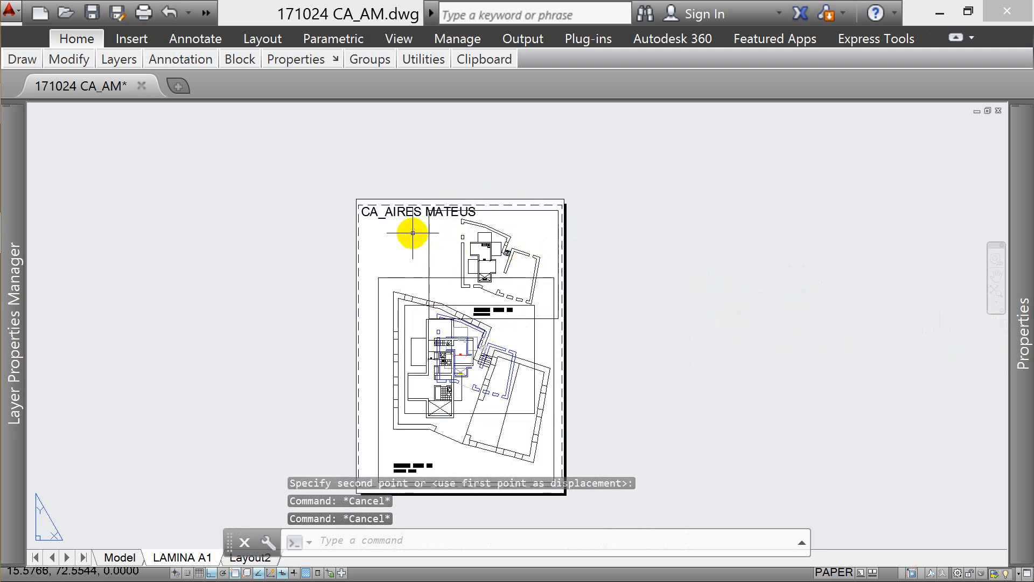
scroll(478, 314, "up", 2)
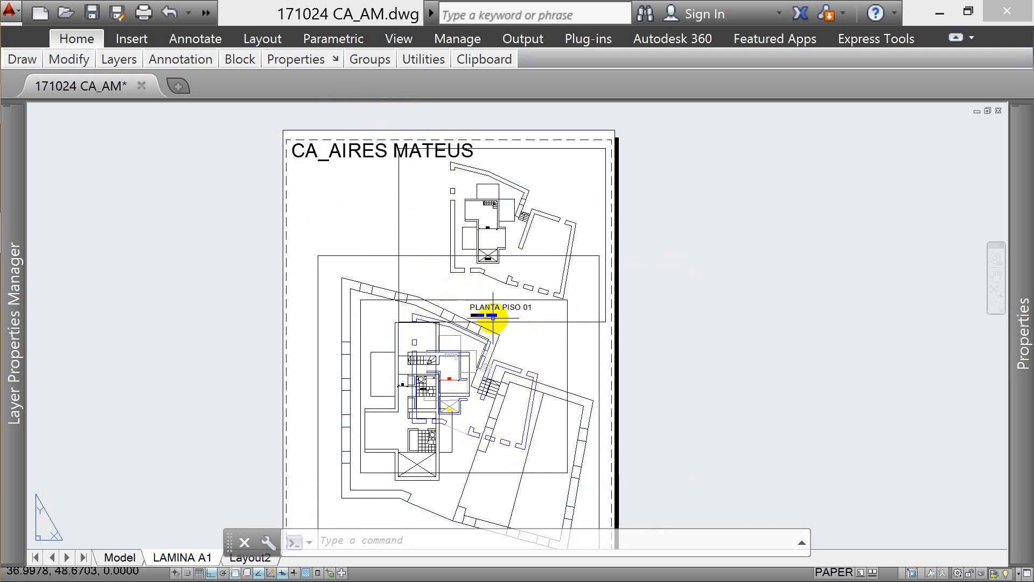
scroll(493, 317, "up", 5)
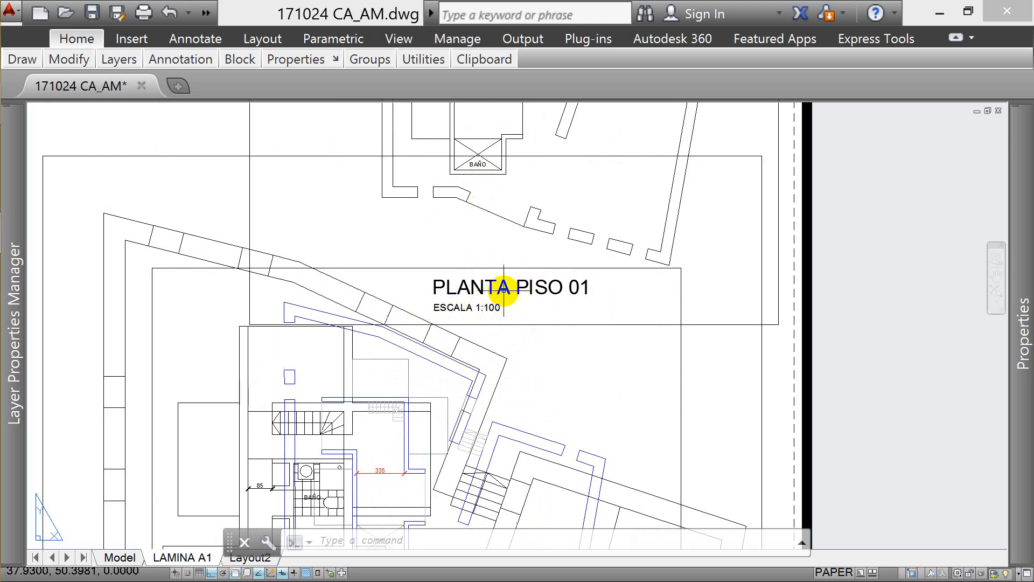
scroll(568, 130, "down", 4)
scroll(416, 312, "up", 6)
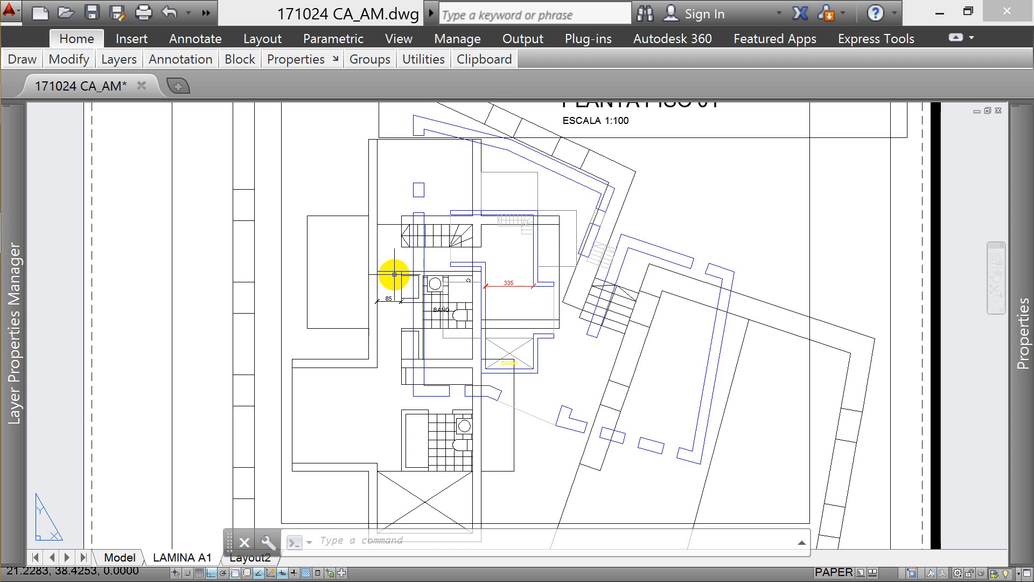
scroll(480, 306, "down", 2)
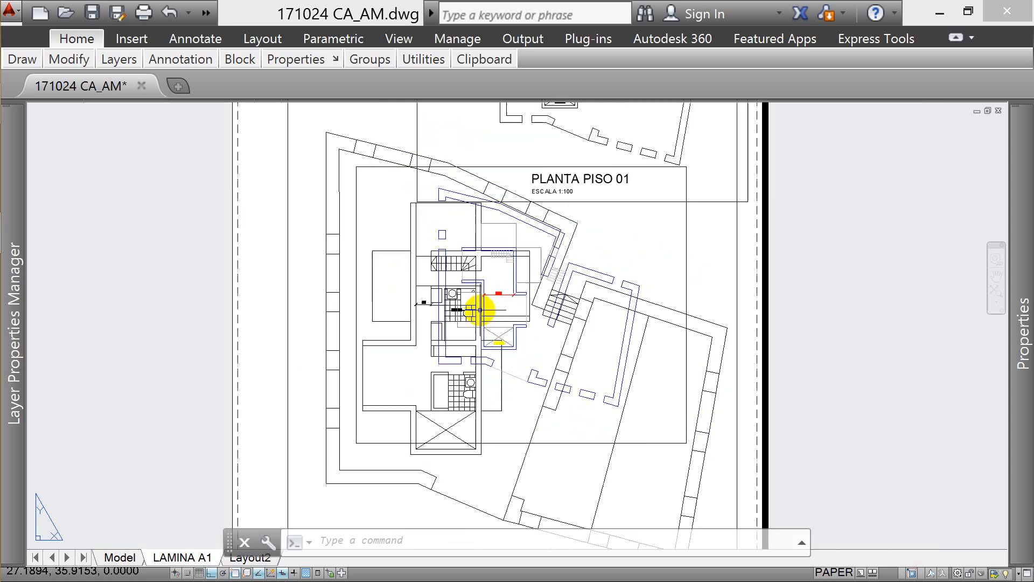
- Erase the copied PLANTA PISO 01 viewport that overlaps the PLANTA PISO 02 plan
left_click(684, 247)
left_click(665, 254)
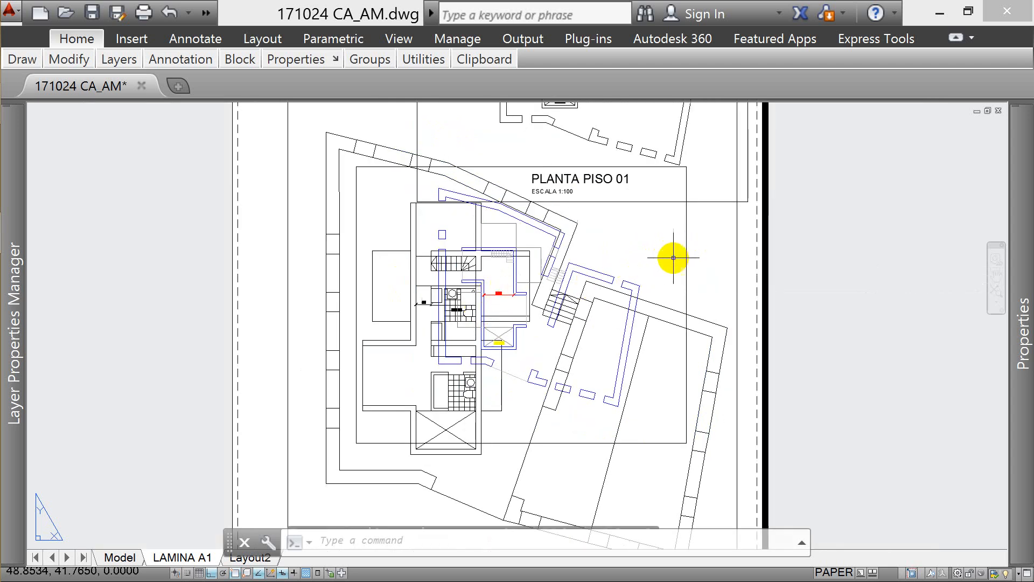
type("E")
key("Return")
scroll(619, 296, "down", 8)
scroll(614, 293, "up", 6)
key("Escape")
key("Escape")
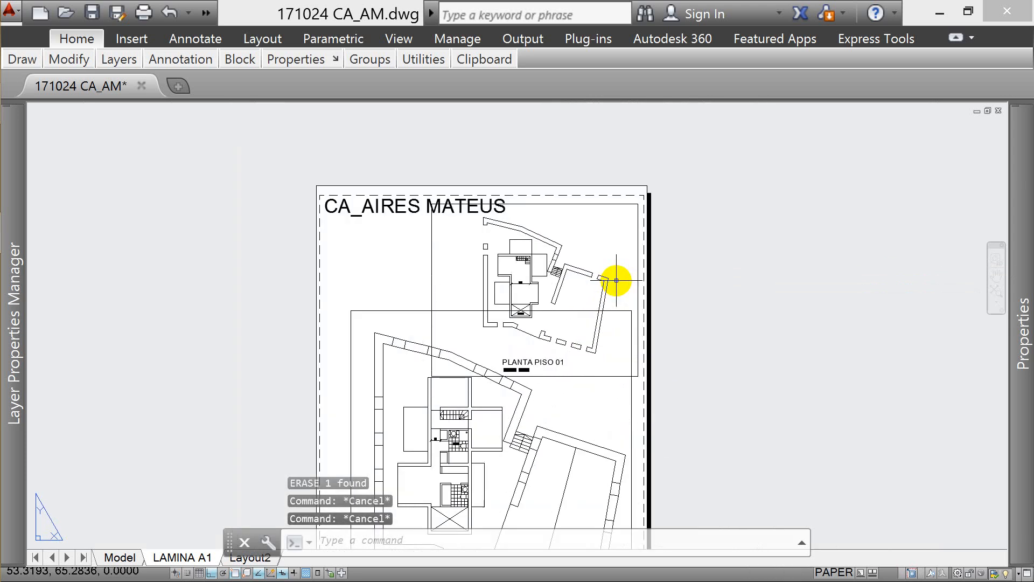
scroll(526, 248, "down", 2)
key("Escape")
scroll(485, 270, "up", 2)
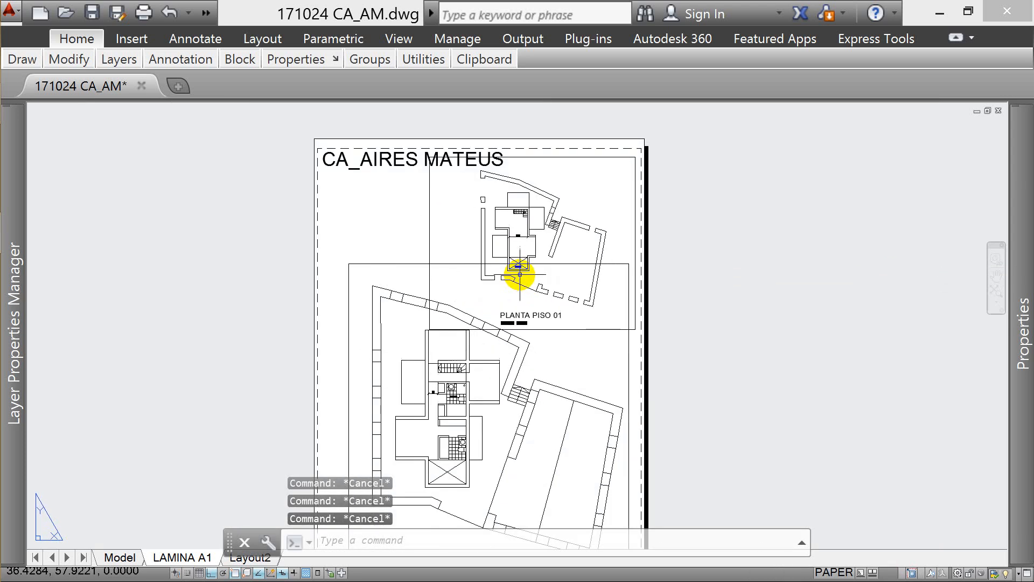
scroll(477, 215, "down", 2)
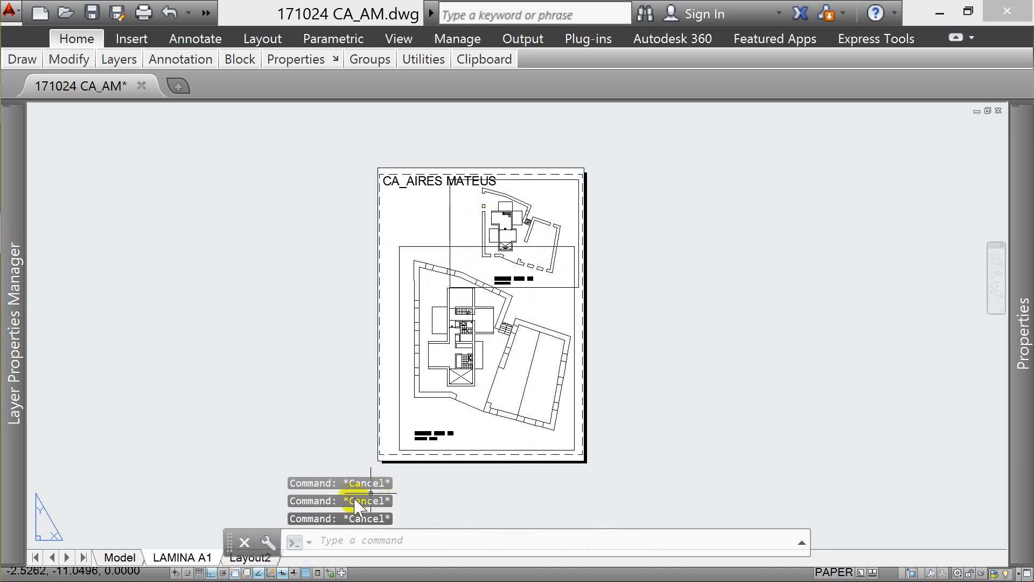
- Isolate the A-MUROS layer in model space using a wall of the second floor plan
left_click(120, 556)
scroll(392, 291, "down", 6)
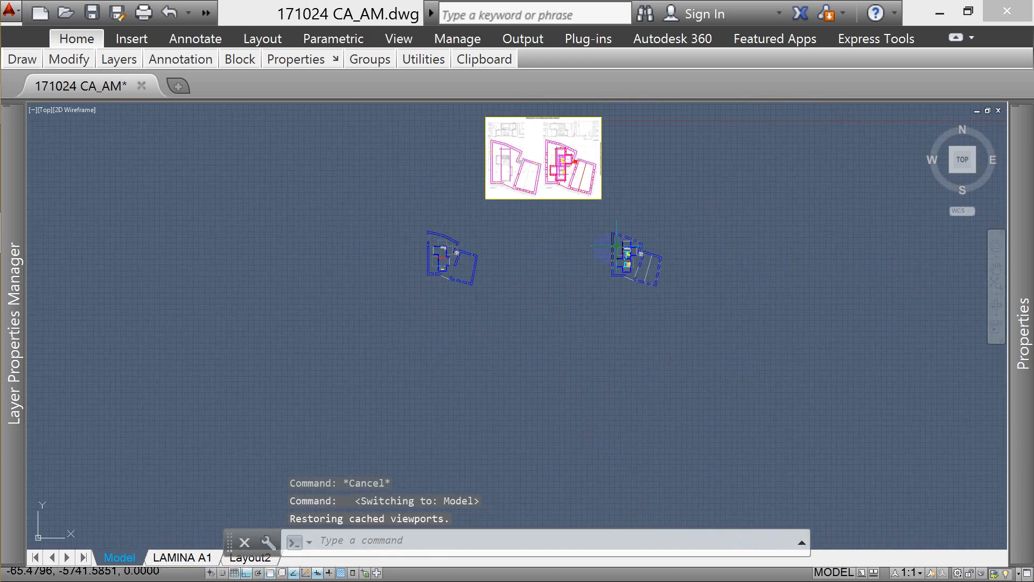
scroll(620, 253, "up", 2)
key("Escape")
key("Escape")
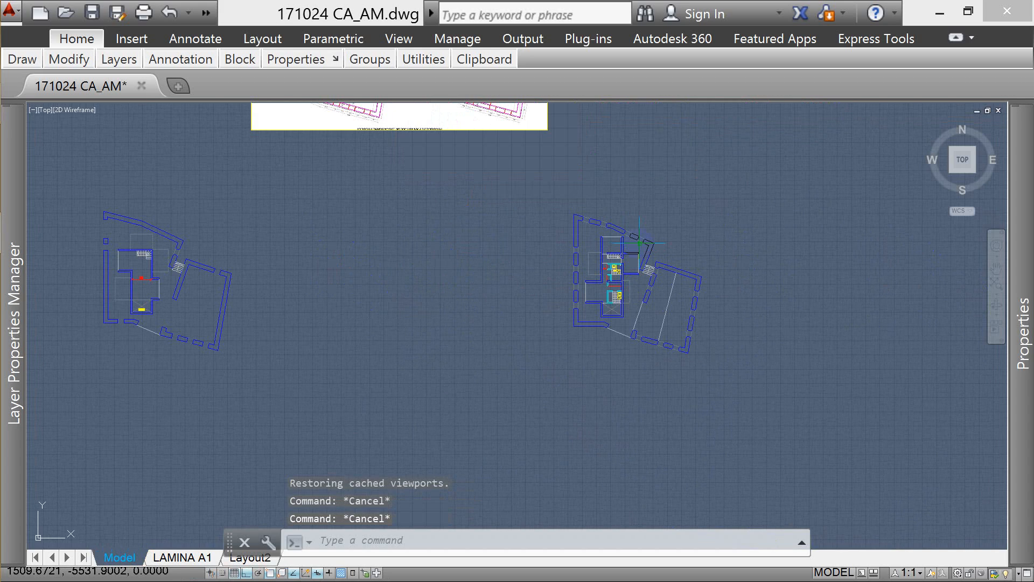
key("Escape")
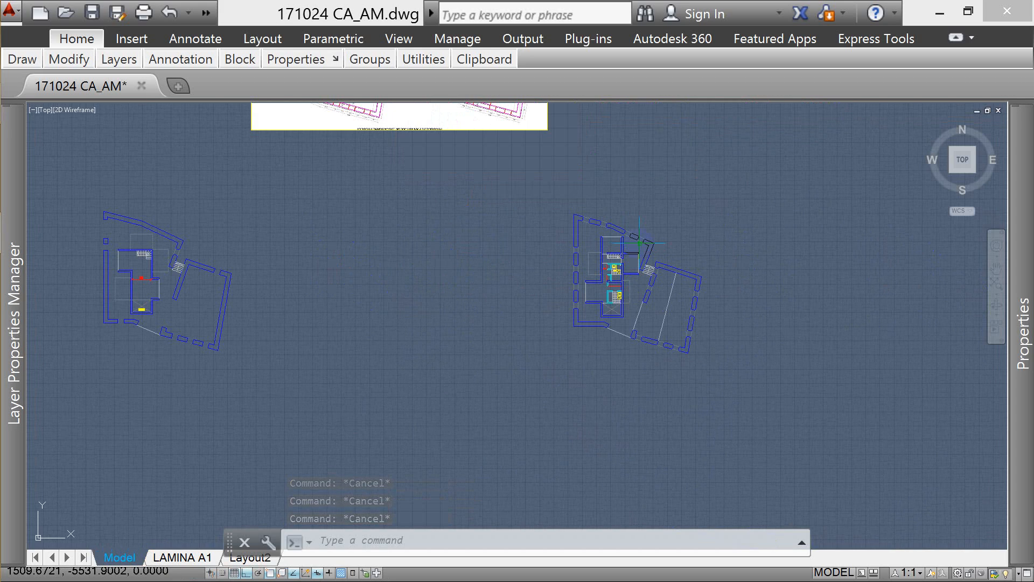
type("LAYISO")
key("Return")
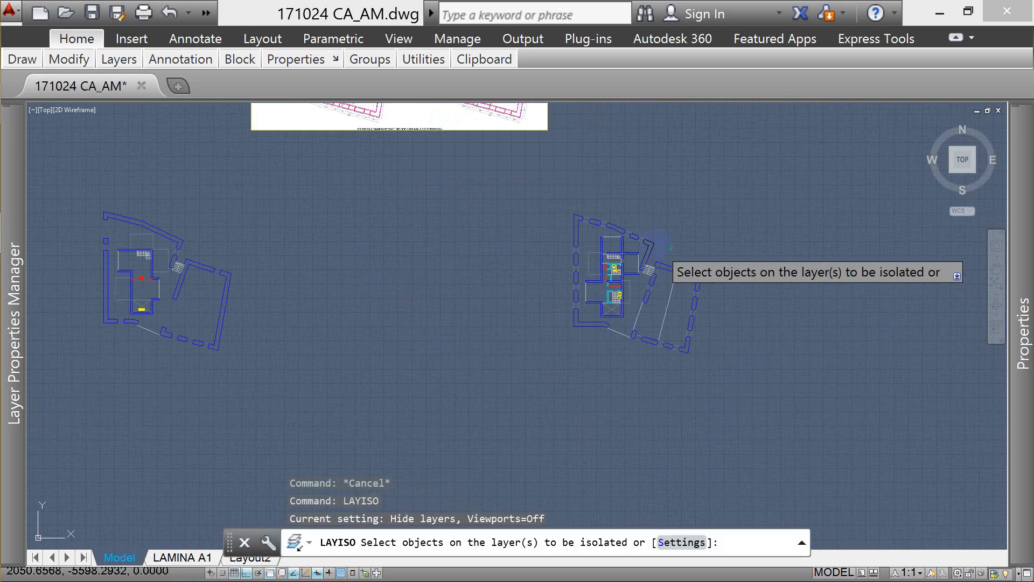
left_click(651, 247)
key("Return")
key("Escape")
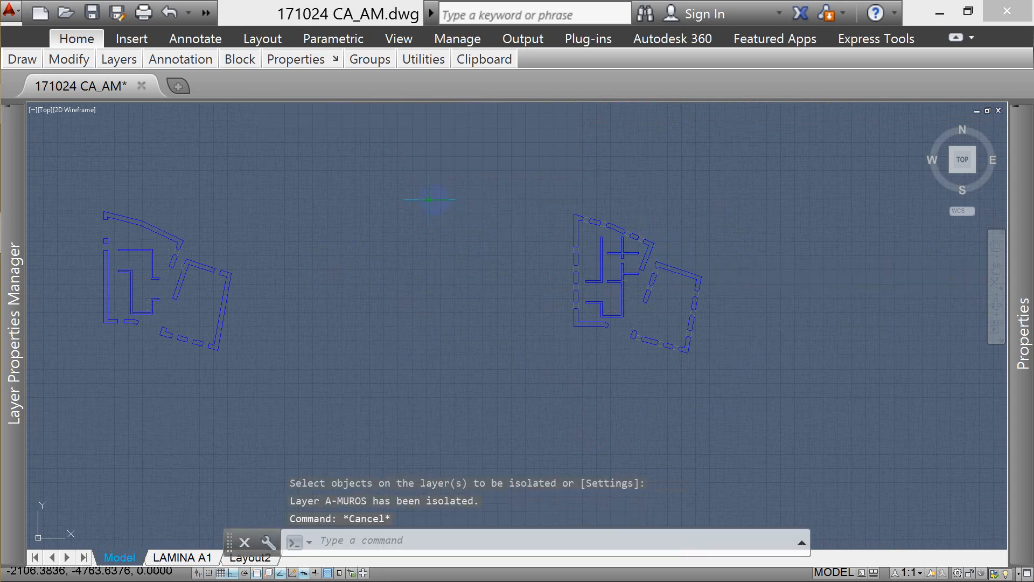
key("Escape")
- Create a new layer named A-HATCH
mouse_move(138, 59)
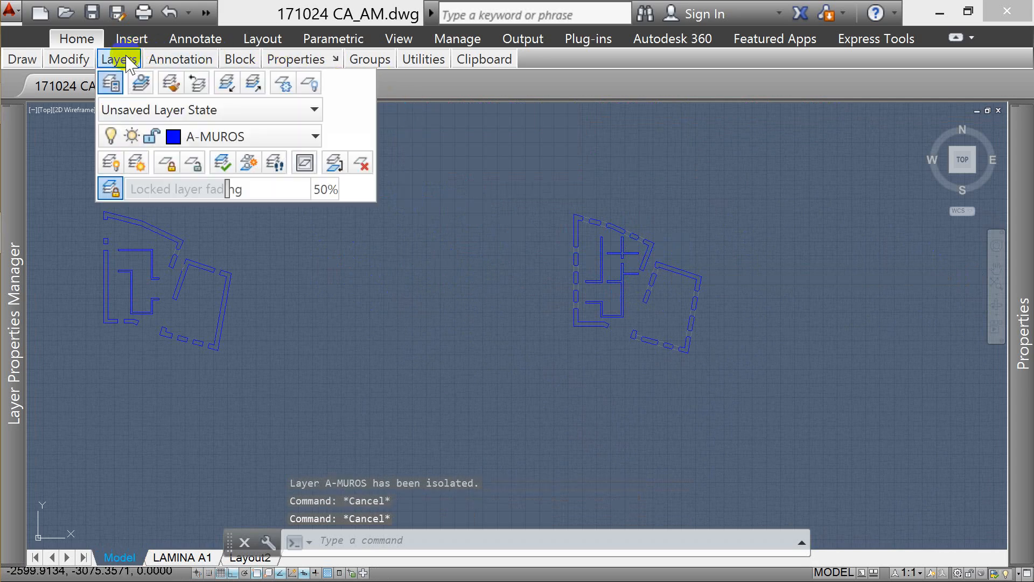
left_click(194, 136)
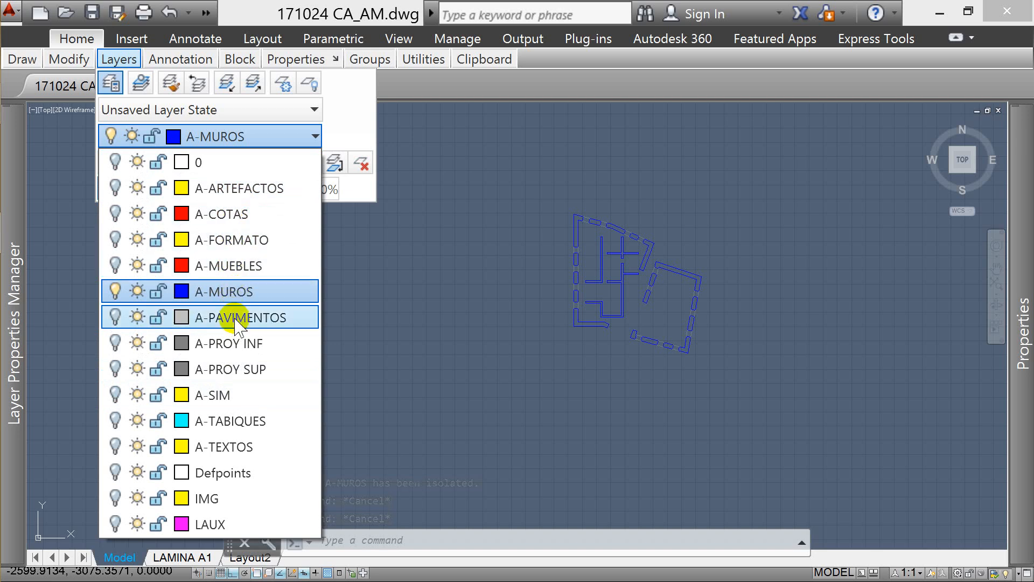
key("Escape")
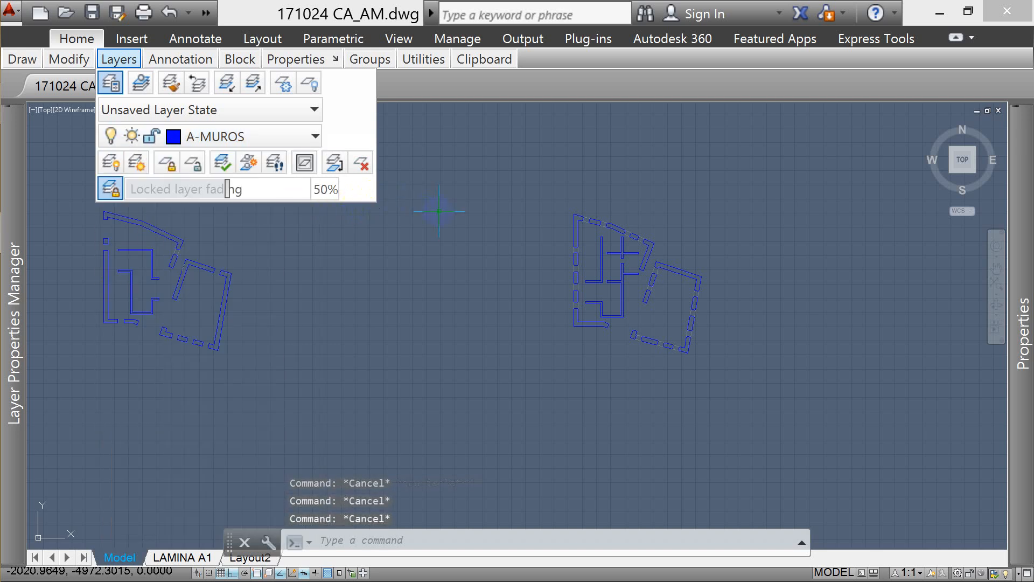
type("LA")
key("Return")
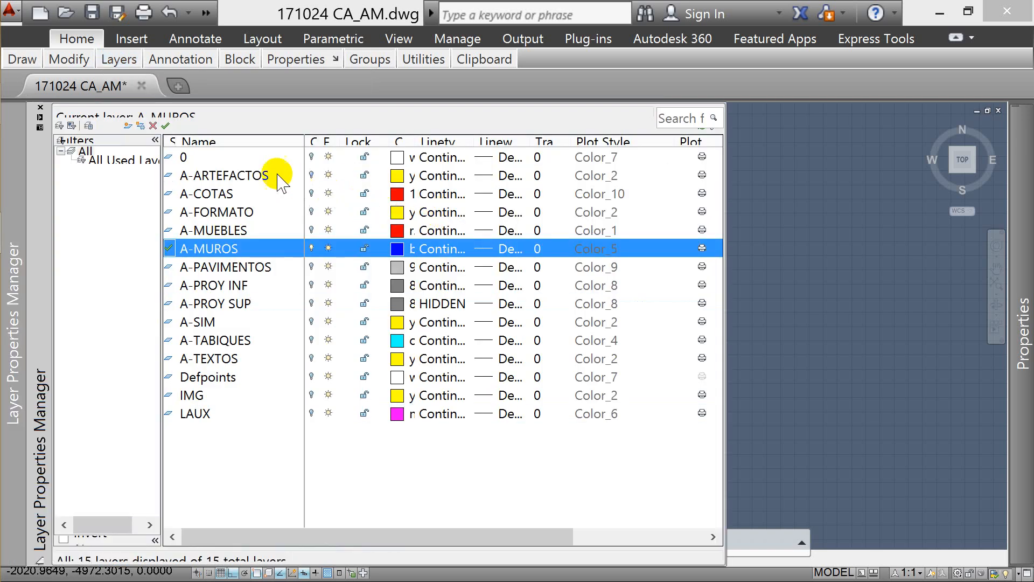
left_click(128, 126)
type("A-HATCH")
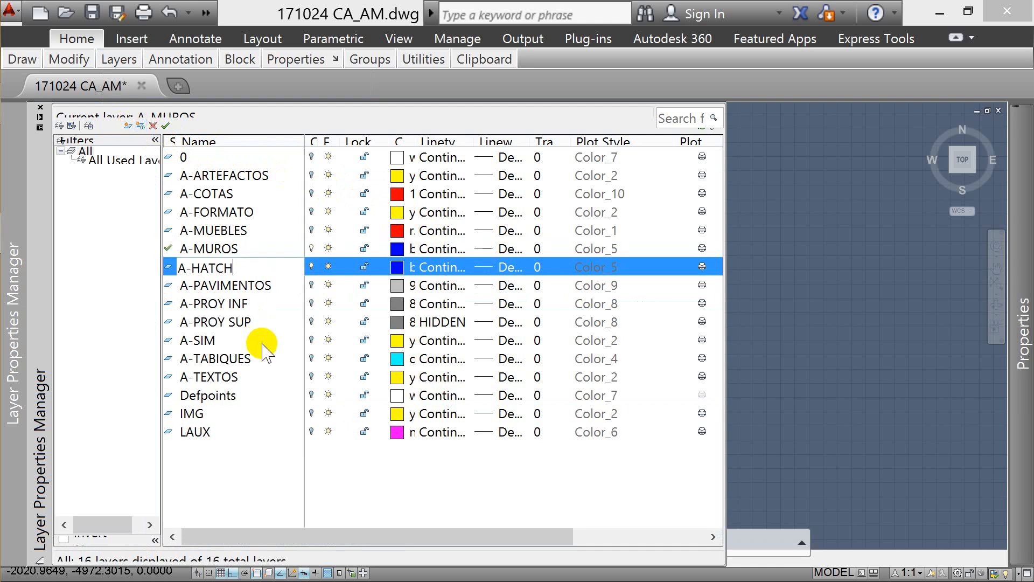
- Set the A-HATCH layer's color to gray index 8 and make it the current layer
left_click(237, 322)
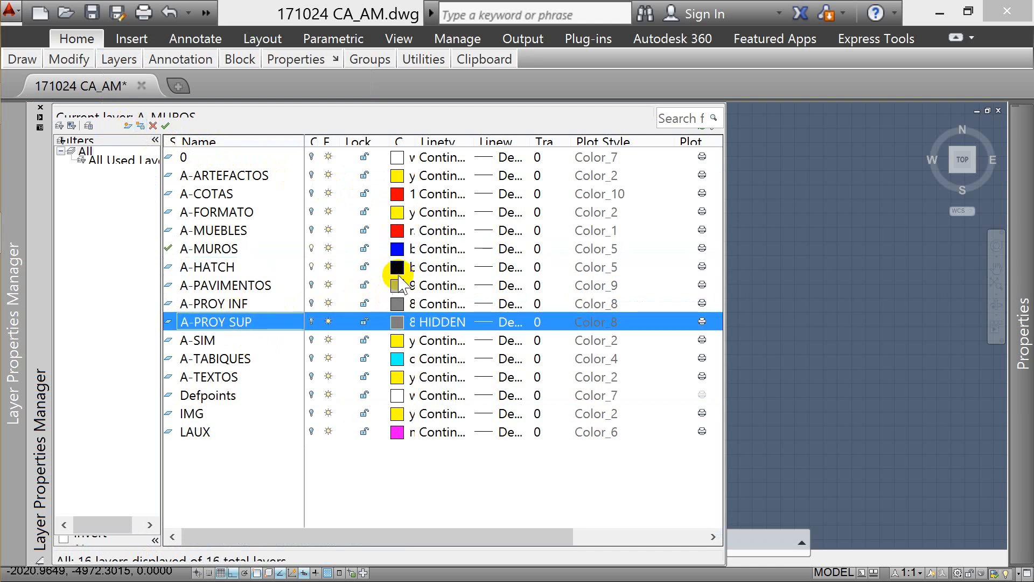
left_click(398, 267)
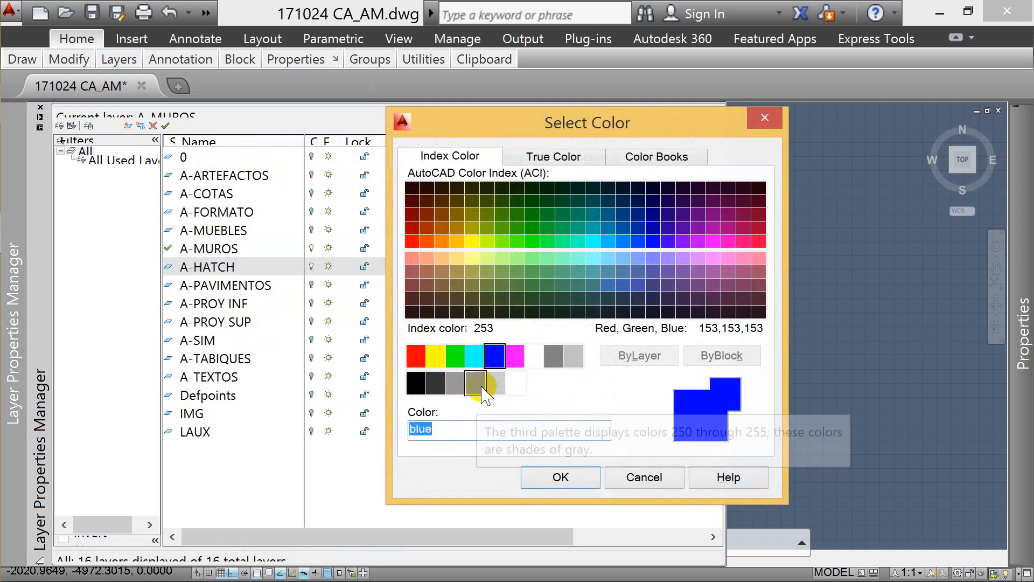
left_click(555, 354)
left_click(567, 475)
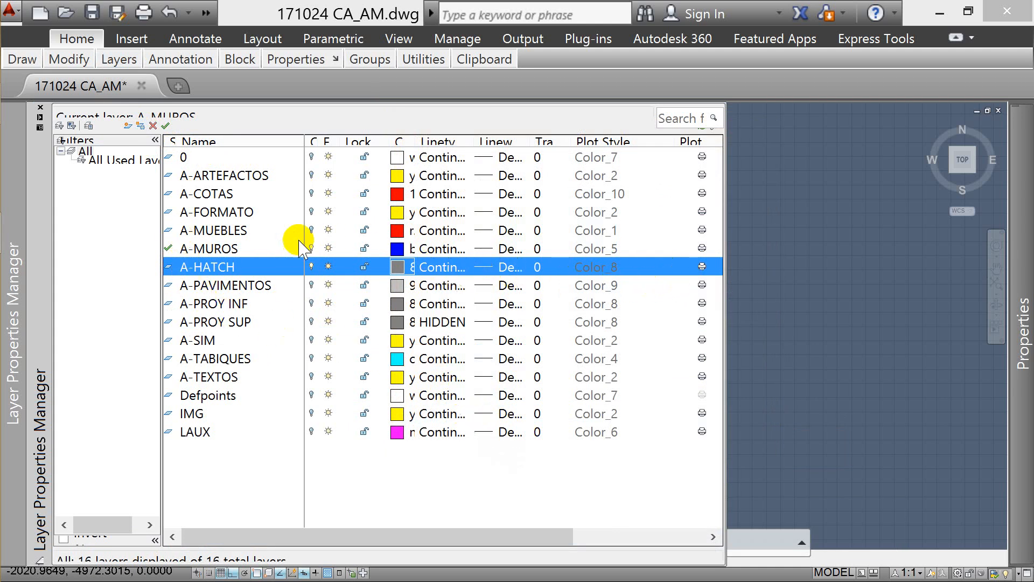
double_click(169, 266)
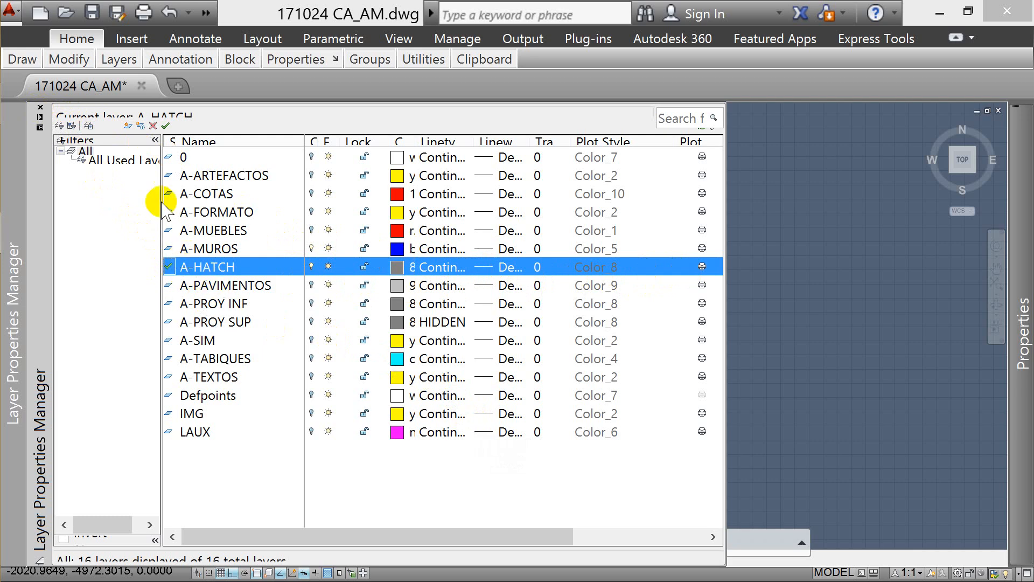
- Close the Layer Properties Manager and bring the isolated wall outlines into view
left_click(41, 106)
scroll(619, 242, "down", 2)
scroll(326, 264, "up", 2)
scroll(280, 197, "up", 4)
scroll(390, 204, "down", 3)
scroll(390, 204, "down", 3)
scroll(685, 206, "up", 4)
scroll(529, 227, "down", 2)
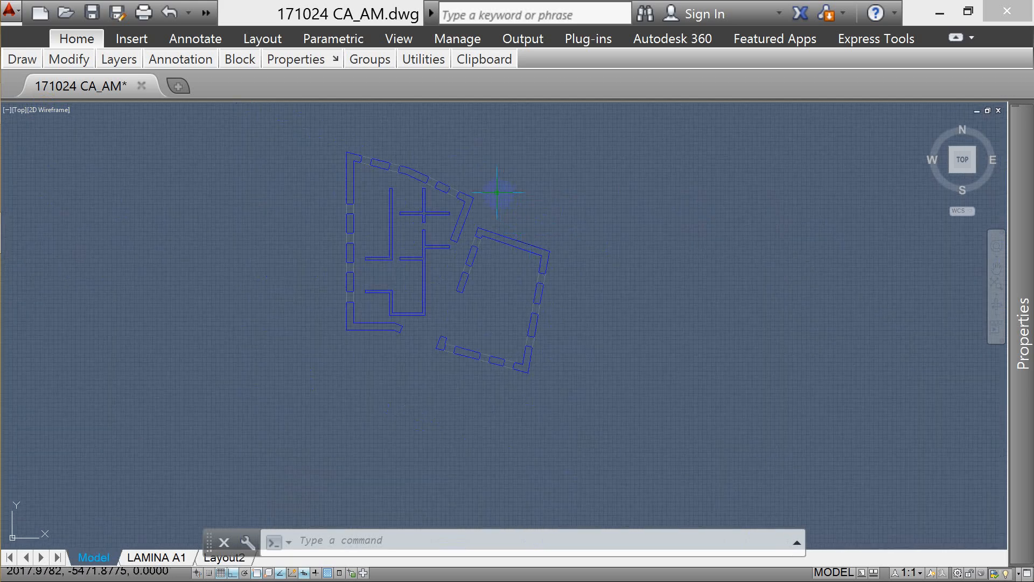
- Start a hatch with the ANSI31 pattern, defining its boundaries by internal points
type("h")
key("Return")
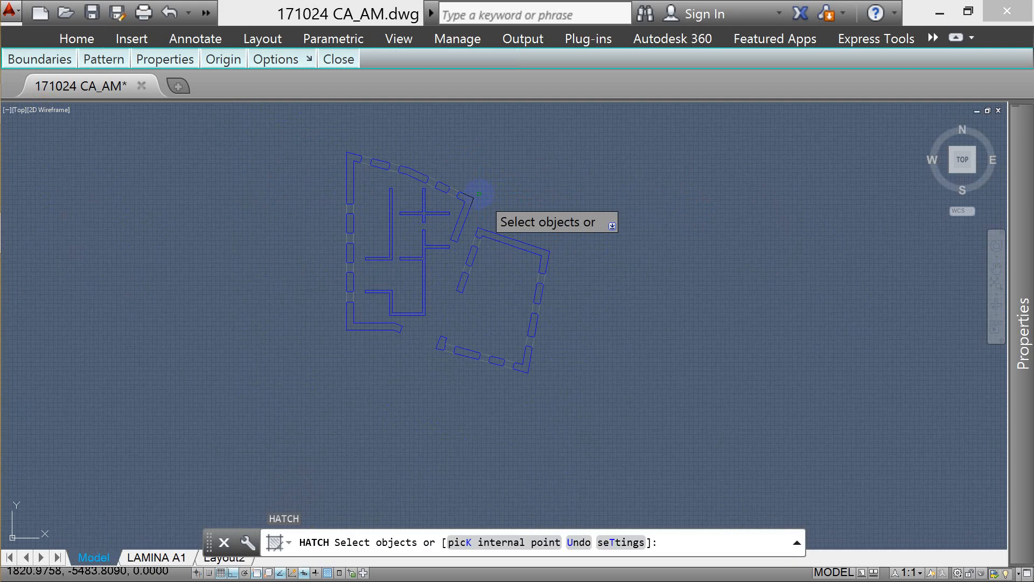
left_click(43, 56)
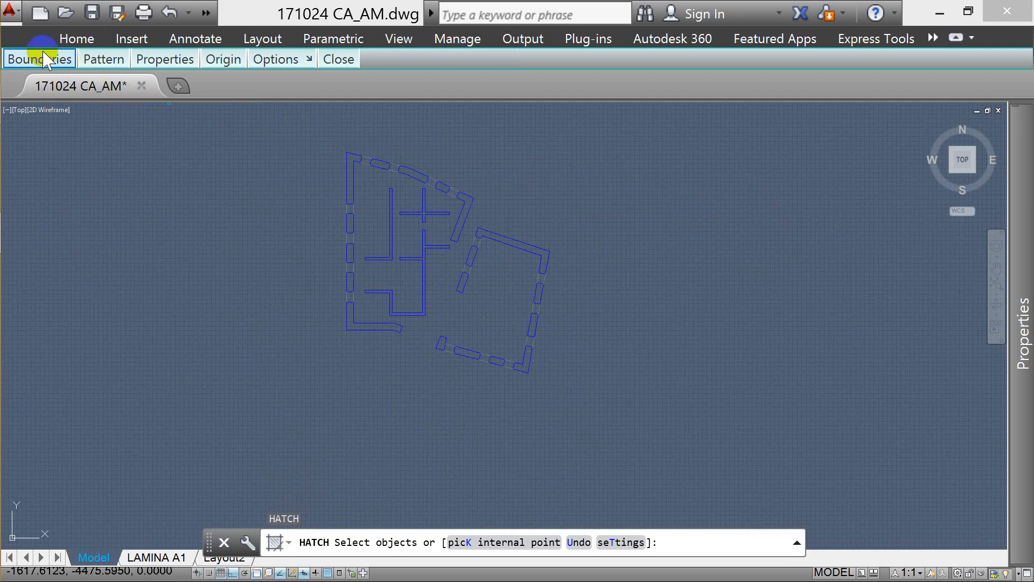
left_click(102, 59)
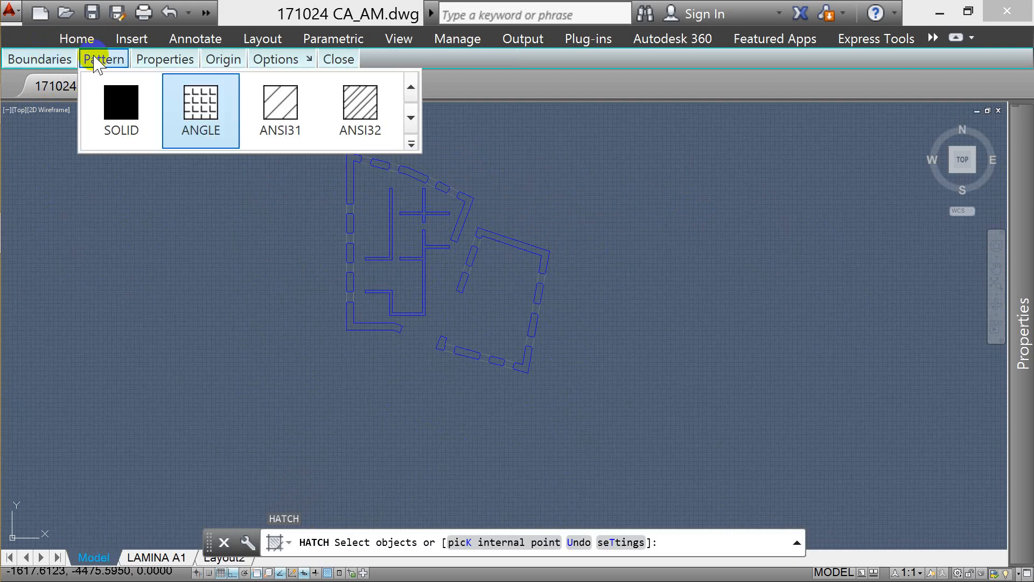
left_click(102, 110)
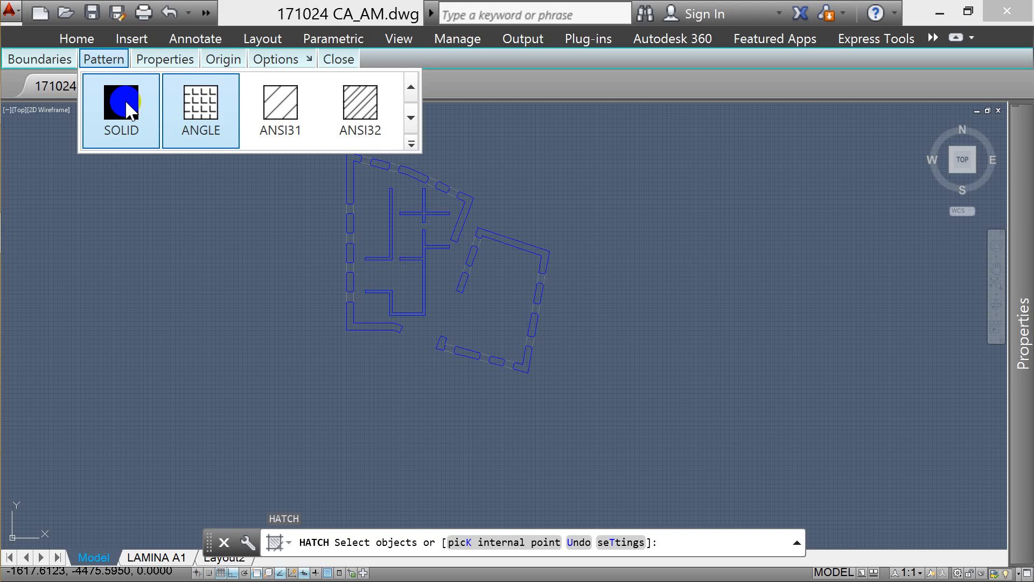
left_click(278, 114)
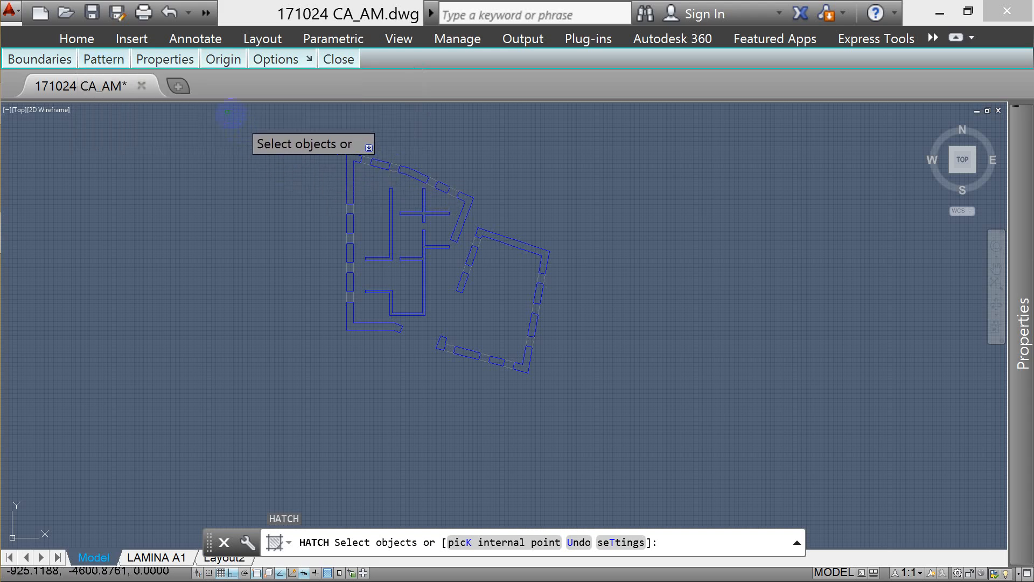
mouse_move(32, 58)
left_click(46, 89)
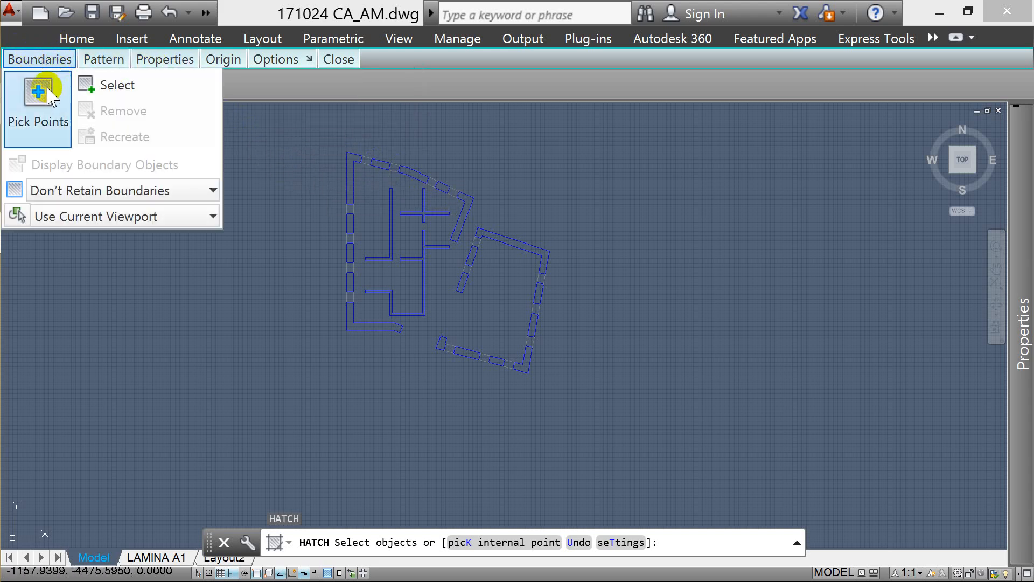
left_click(48, 91)
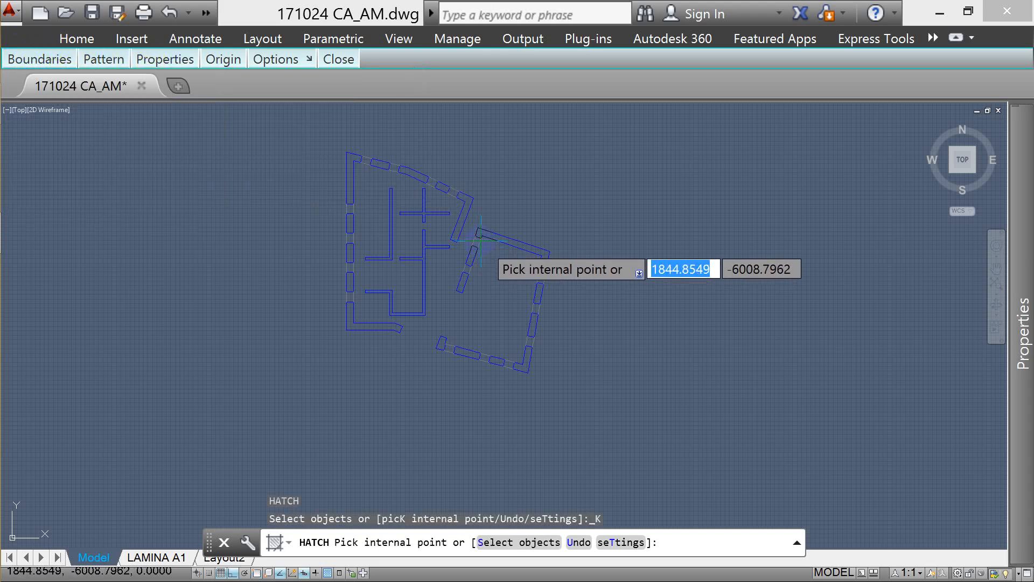
- Add the perimeter wall segments of the plan's left wing to the hatch, from the upper inner corner around to the lower end
scroll(480, 241, "up", 2)
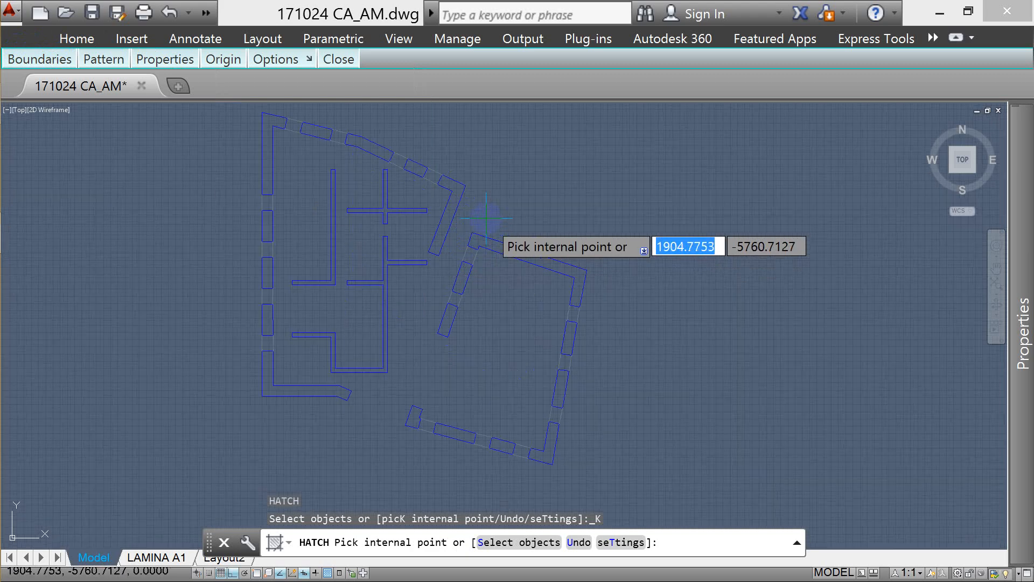
left_click(457, 189)
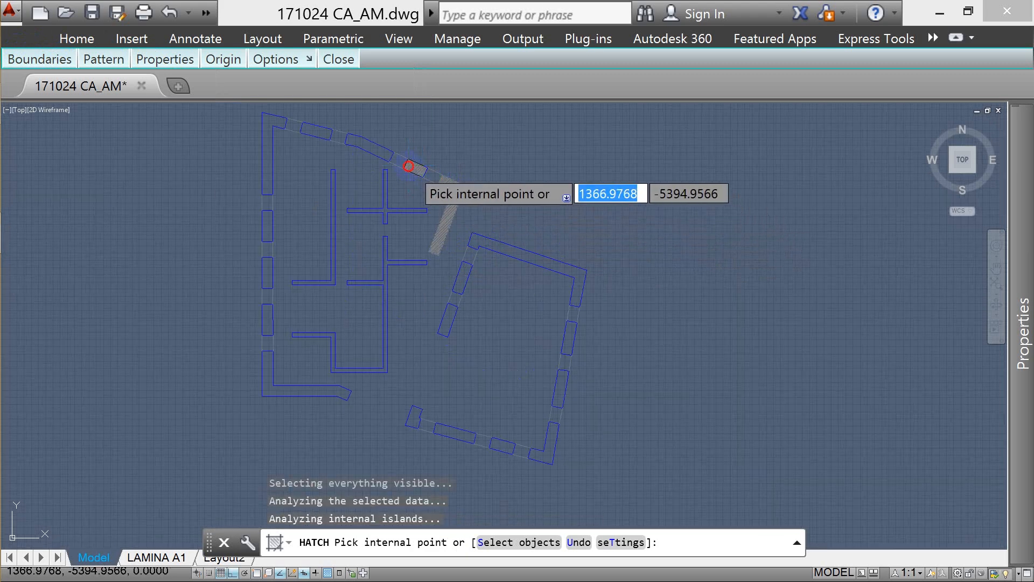
left_click(316, 130)
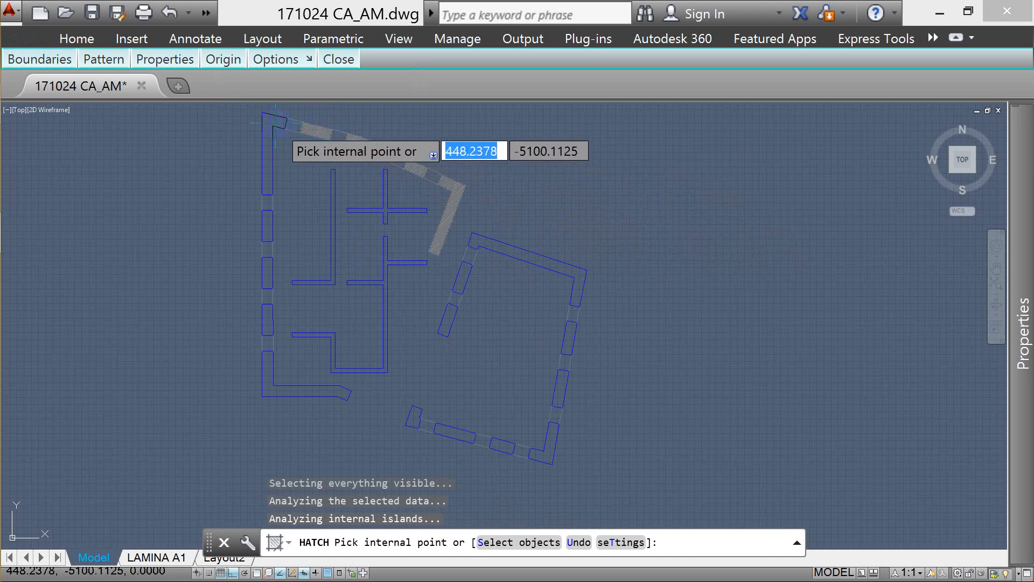
left_click(275, 123)
left_click(267, 226)
left_click(267, 271)
left_click(268, 318)
left_click(258, 389)
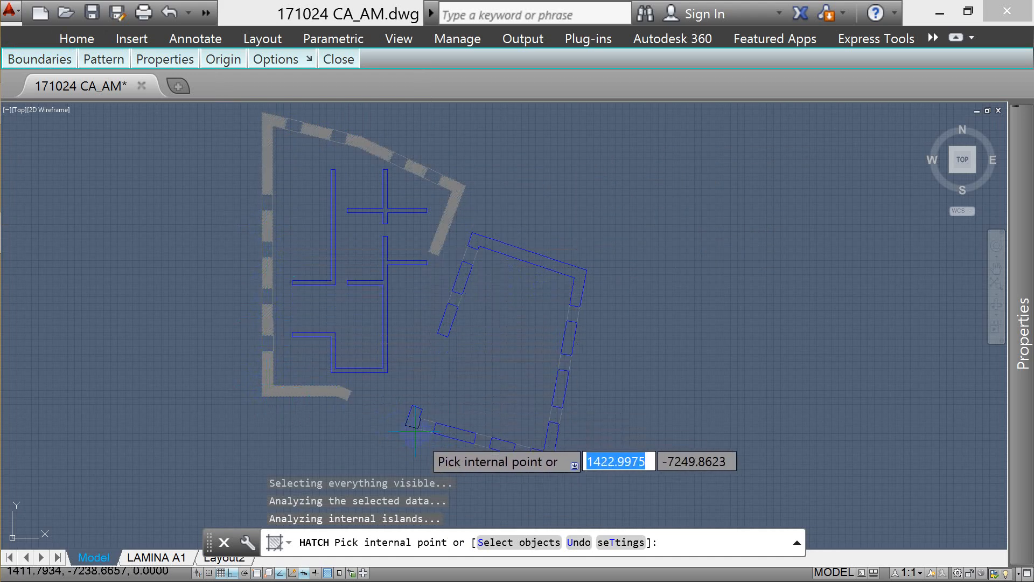
- Add all perimeter wall segments of the plan's right wing to the hatch and finish it
left_click(411, 419)
left_click(450, 432)
left_click(502, 445)
left_click(541, 449)
left_click(562, 387)
left_click(569, 345)
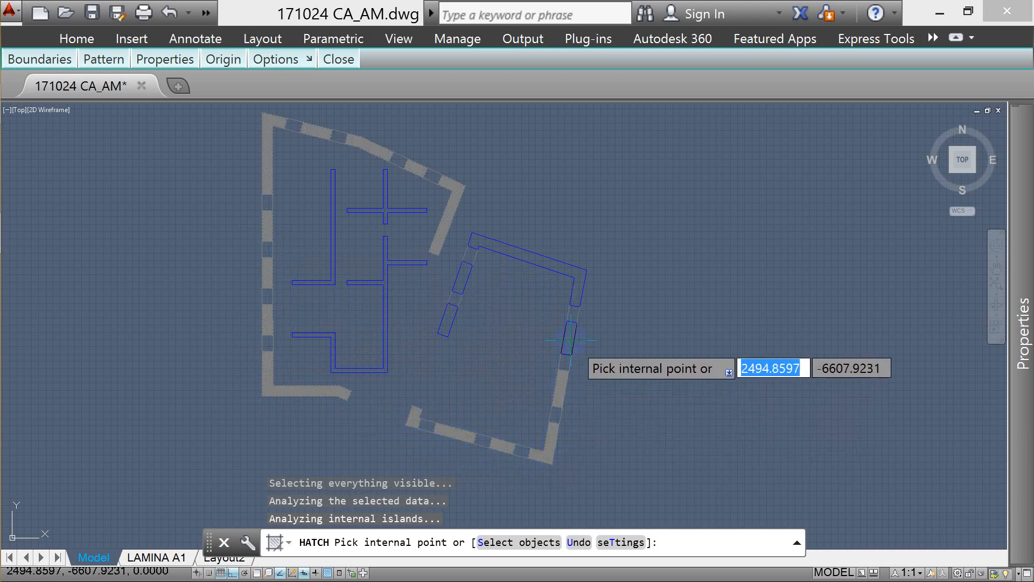
left_click(576, 299)
left_click(581, 279)
left_click(462, 277)
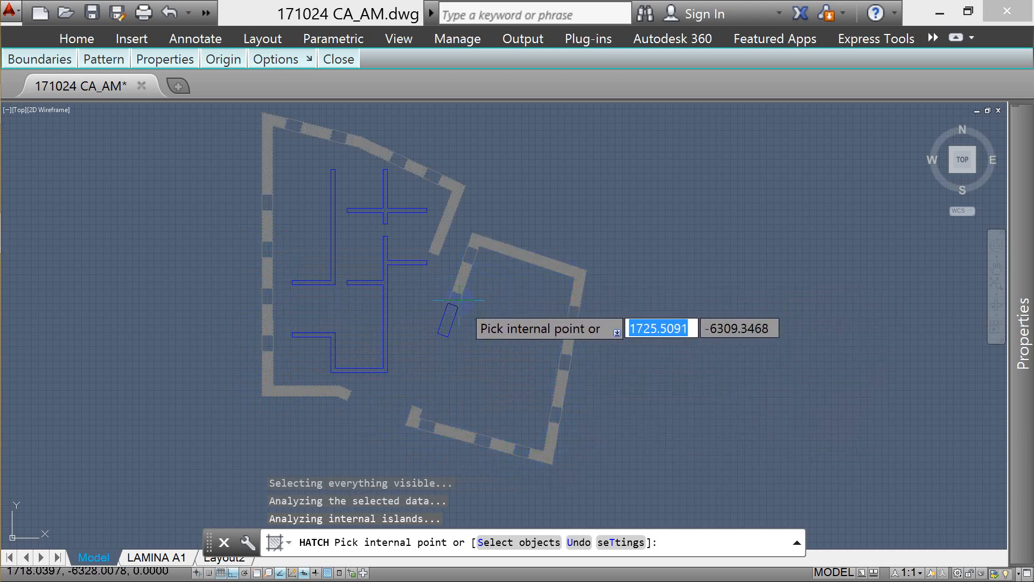
key("Return")
- Set the pattern scale of the perimeter wall hatch to 9 and deselect it
scroll(471, 253, "up", 6)
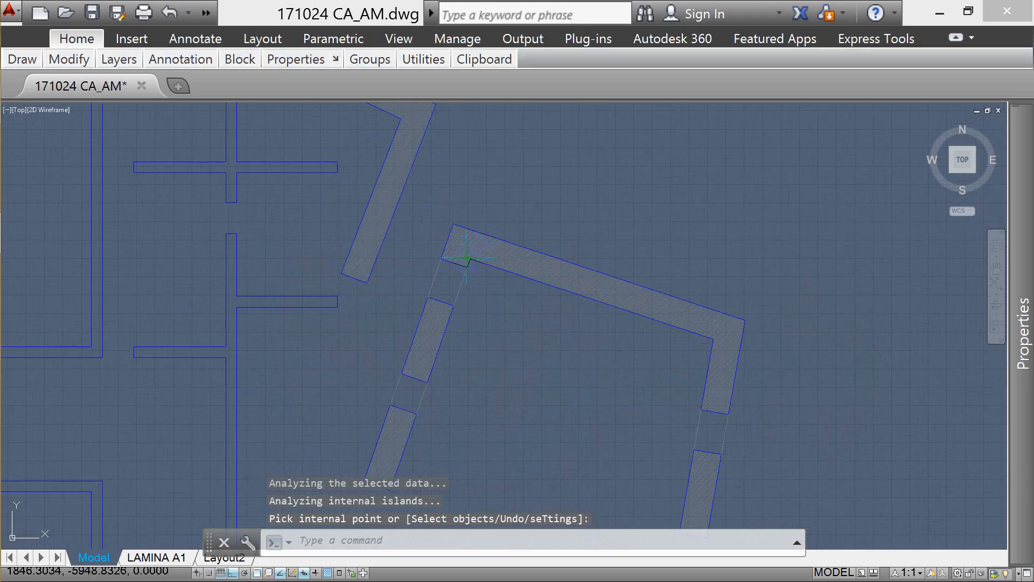
scroll(494, 224, "down", 3)
scroll(425, 207, "up", 3)
left_click(424, 207)
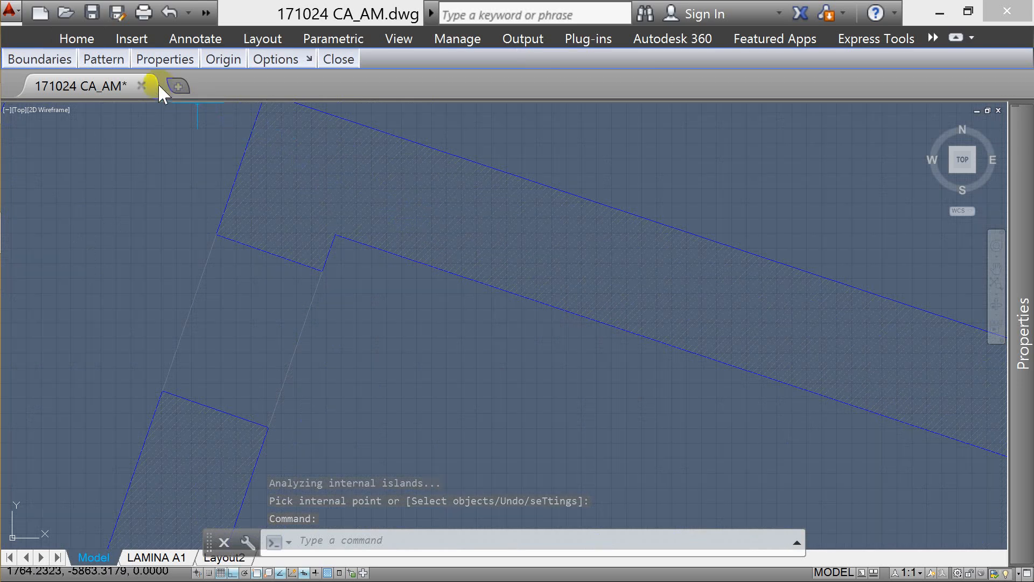
left_click(52, 57)
left_click(170, 60)
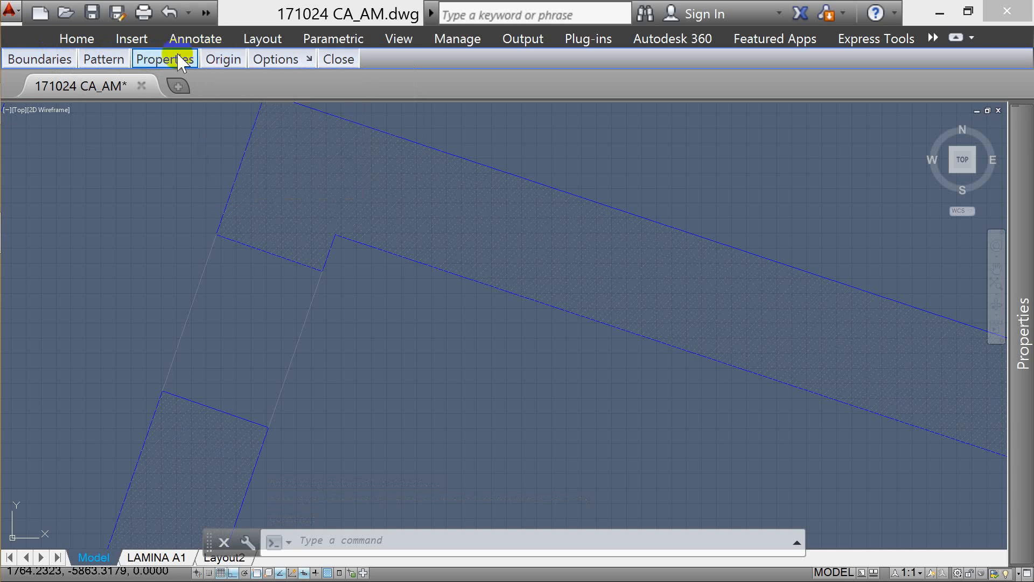
mouse_move(215, 61)
mouse_move(286, 60)
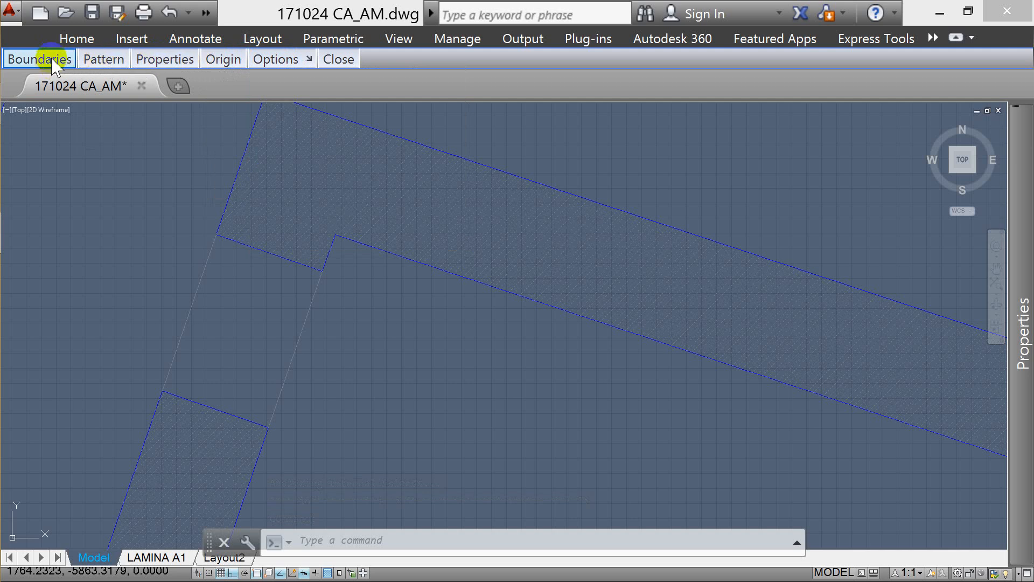
scroll(395, 144, "down", 4)
mouse_move(1024, 334)
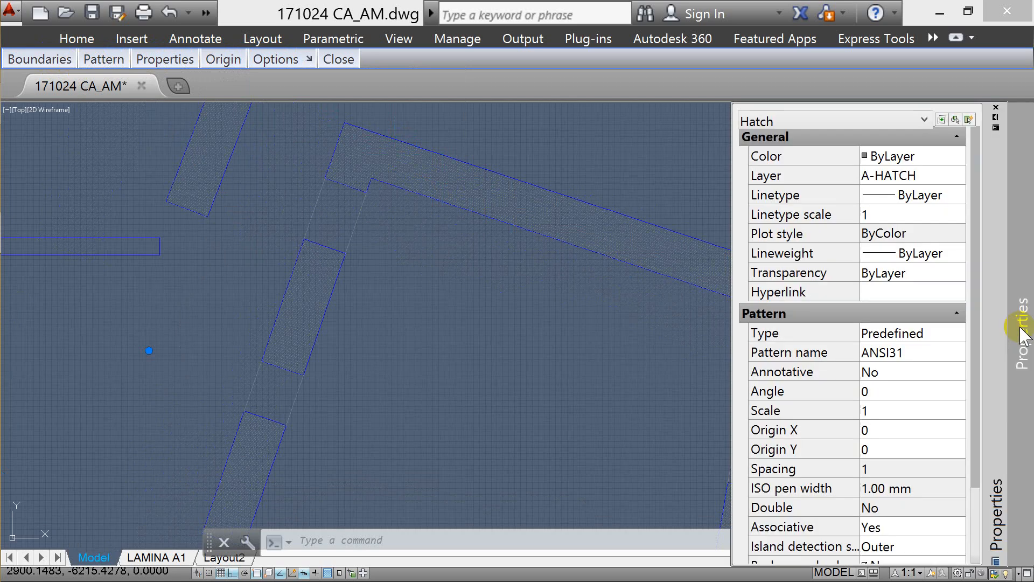
left_click(899, 415)
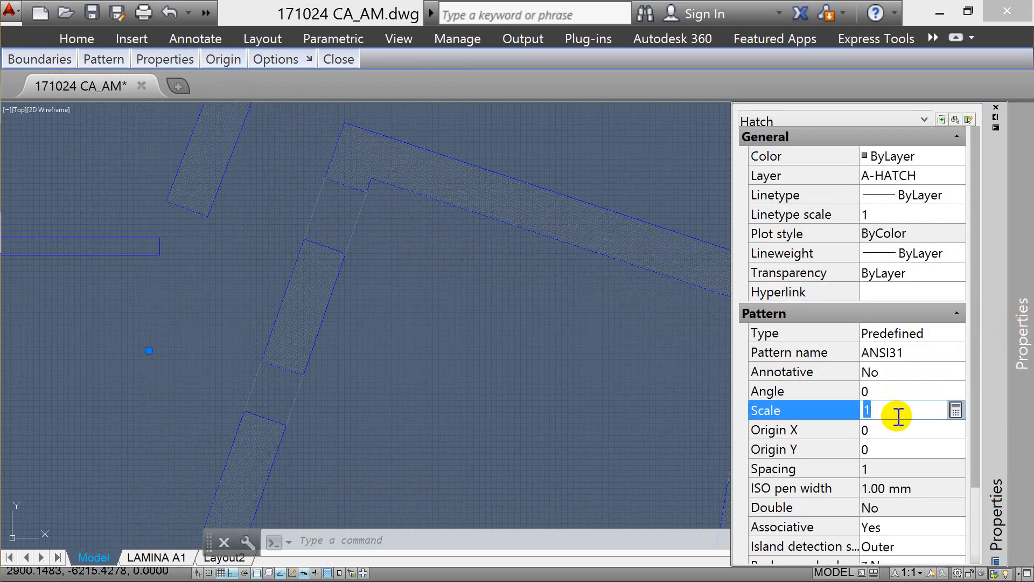
left_click(901, 426)
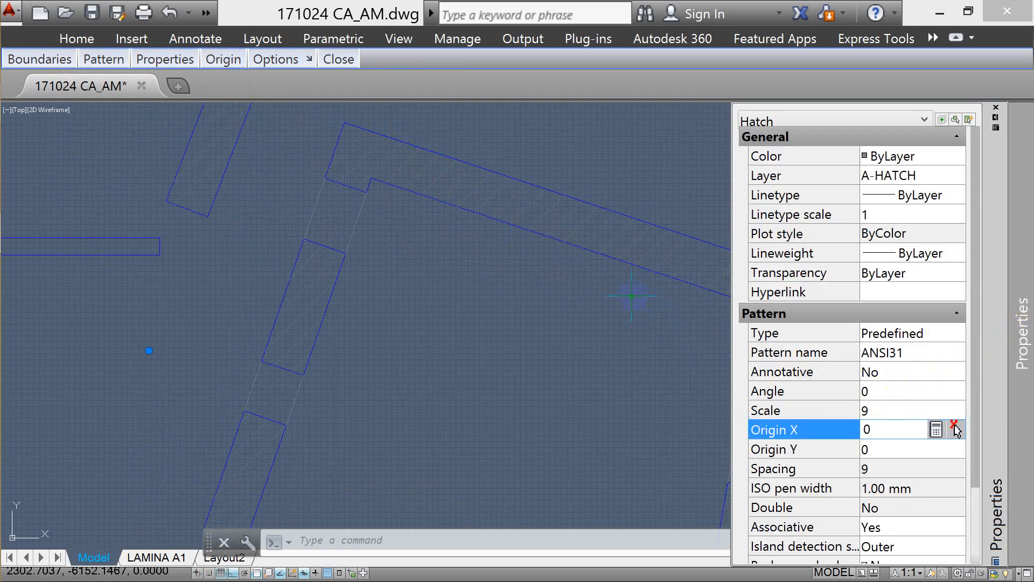
key("Escape")
scroll(403, 330, "down", 4)
scroll(401, 317, "up", 2)
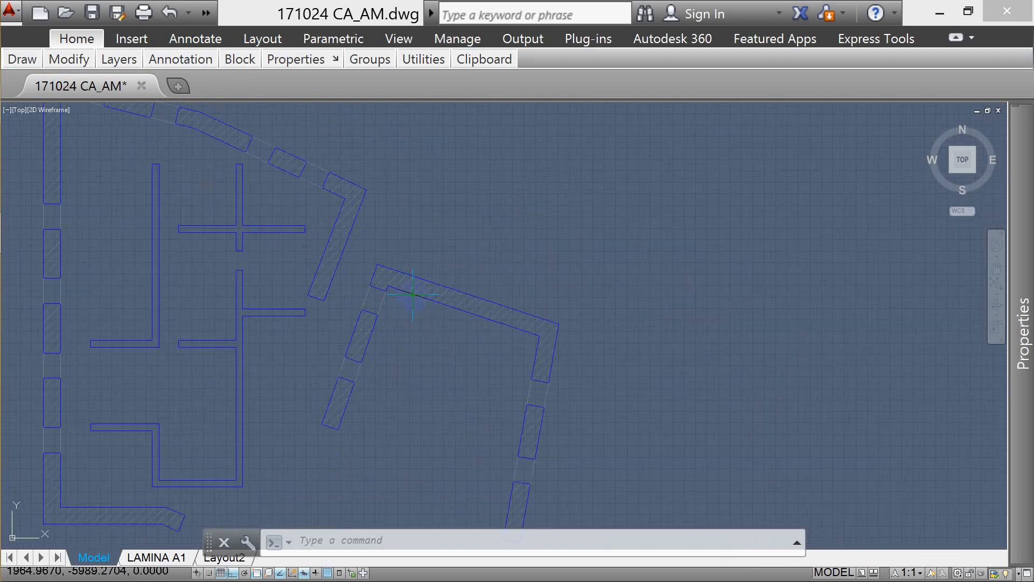
- Set the pattern scale of the perimeter wall hatch to 6 and deselect it
left_click(408, 294)
mouse_move(1028, 401)
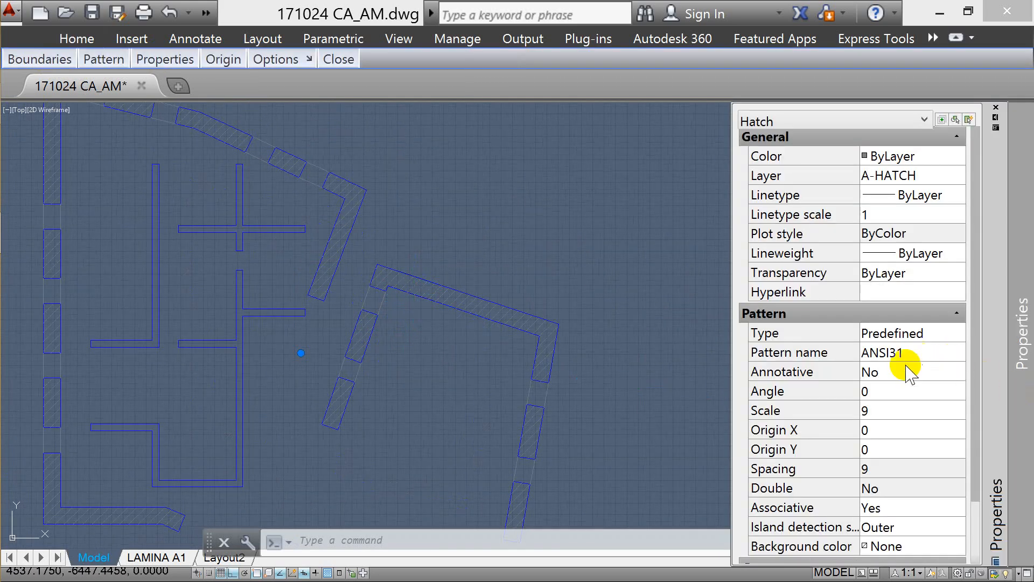
left_click(875, 407)
key("Tab")
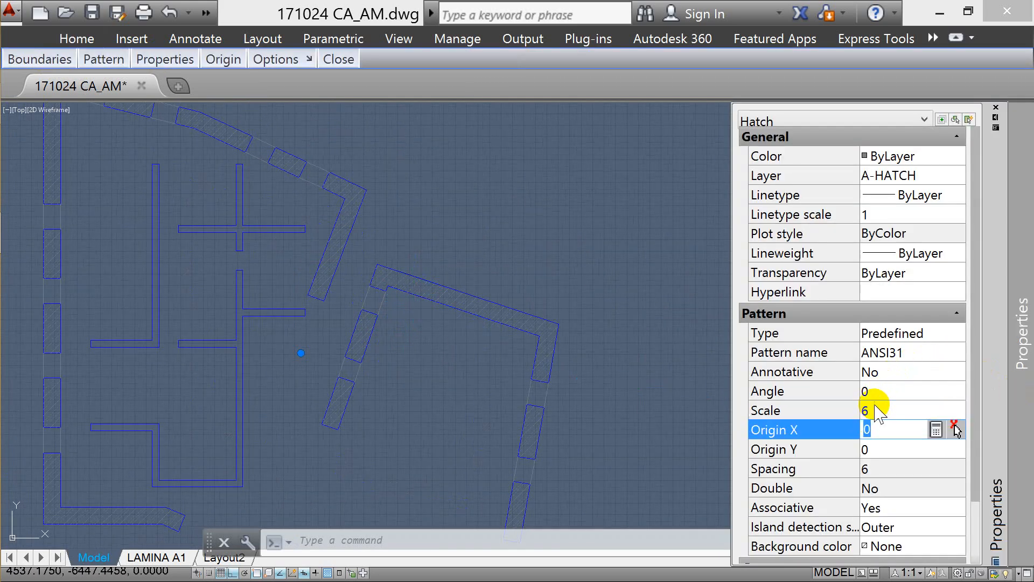
key("Escape")
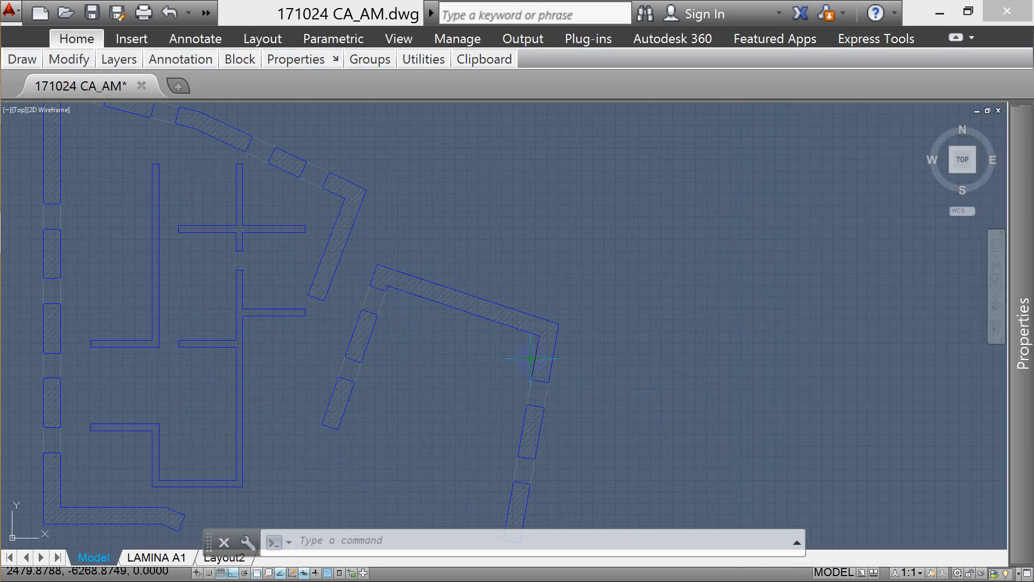
scroll(637, 226, "down", 2)
- Start a new hatch with the SOLID pattern for the interior walls
mouse_move(1031, 340)
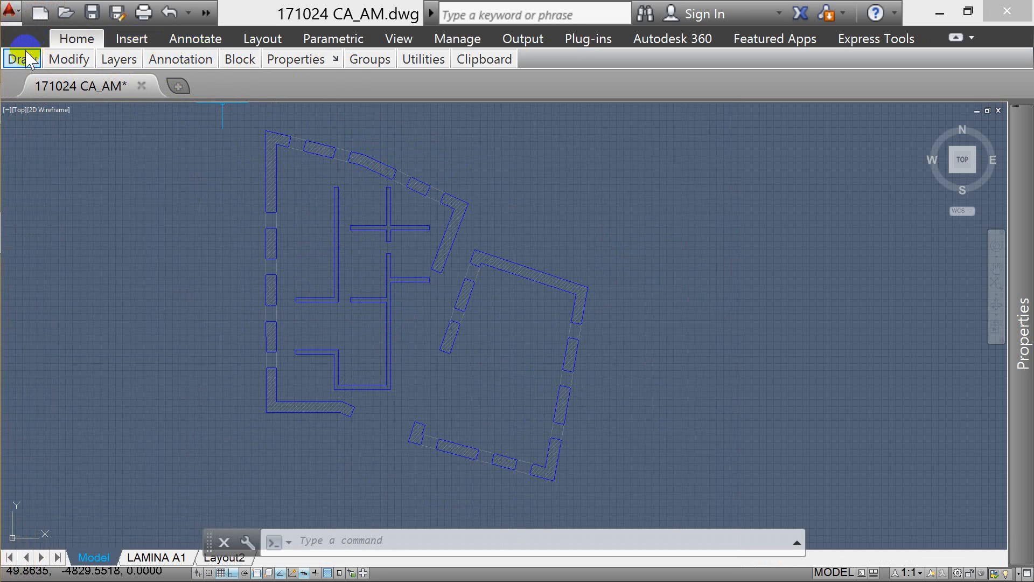
scroll(488, 212, "down", 2)
scroll(407, 232, "up", 4)
key("Escape")
key("Escape")
key("Escape")
type("h")
key("Return")
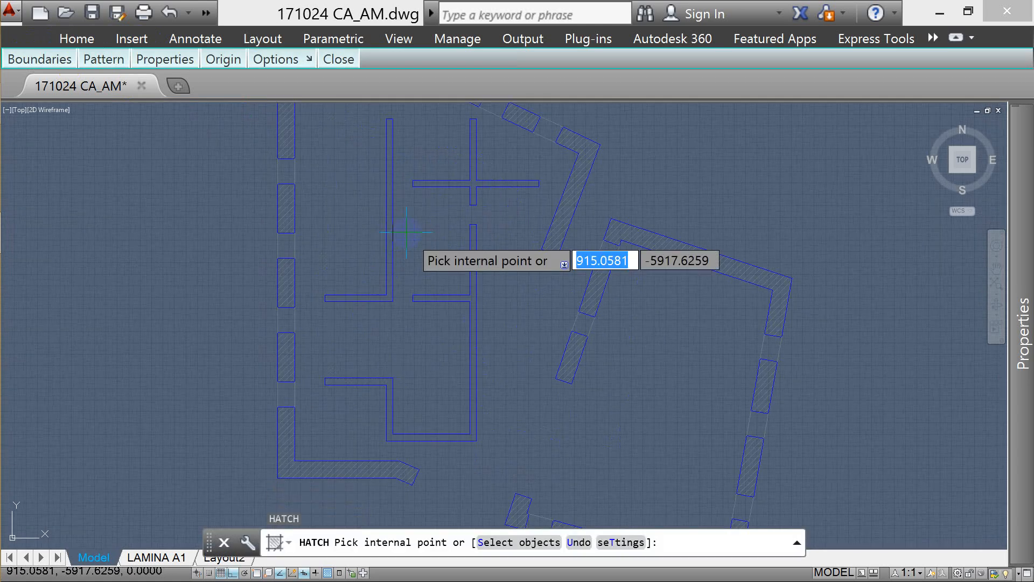
scroll(454, 232, "down", 2)
left_click(104, 59)
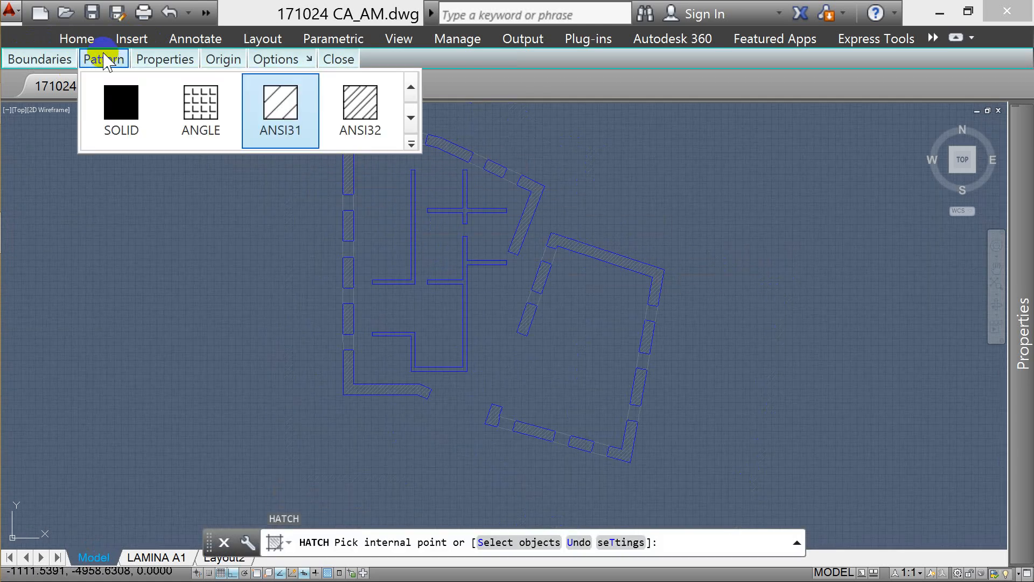
left_click(122, 108)
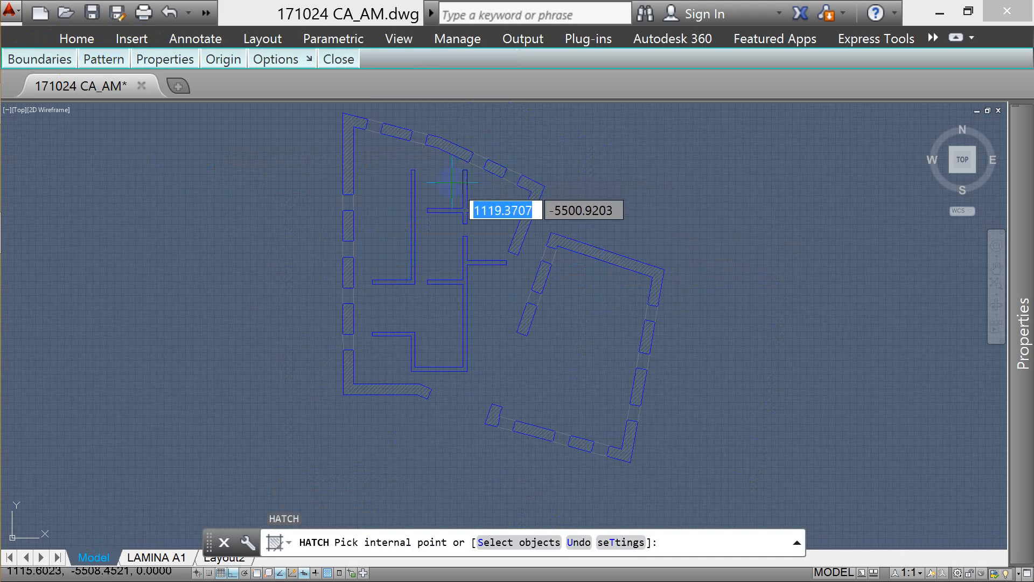
- Fill the interior walls of the left wing with the solid hatch and end the command
left_click(466, 206)
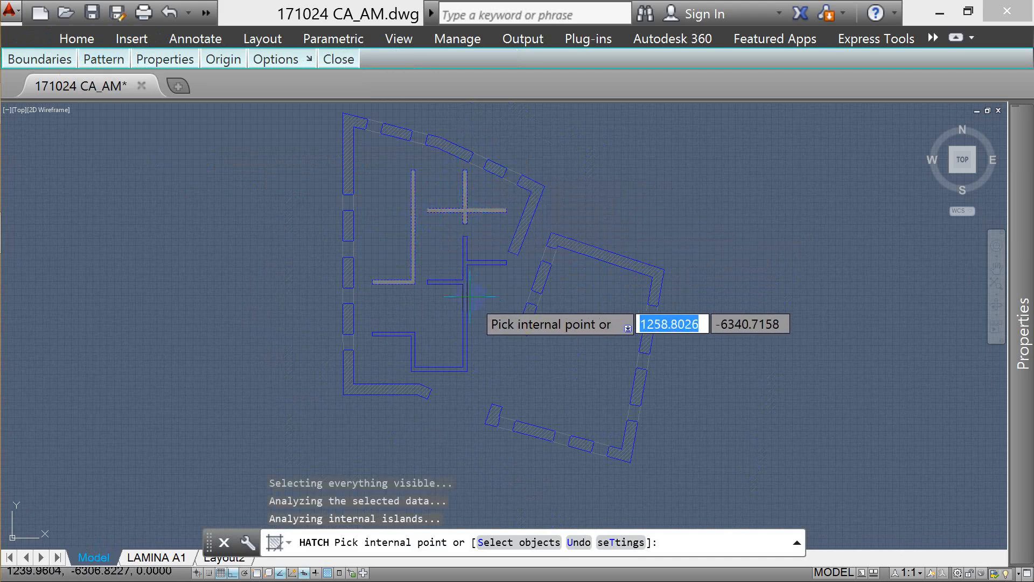
key("Escape")
key("Escape")
scroll(458, 291, "up", 5)
key("Escape")
key("Escape")
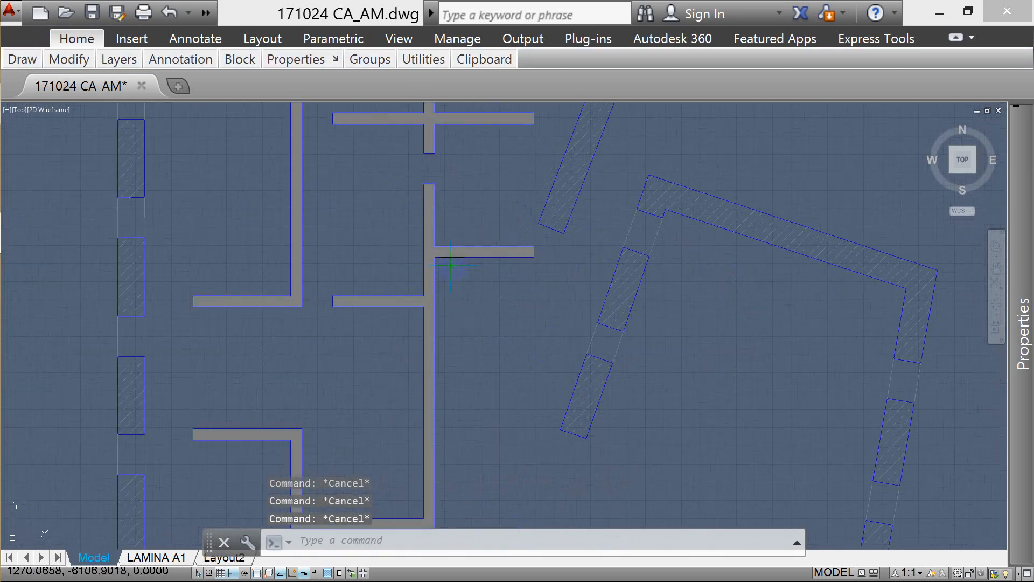
- Set the interior walls' solid hatch to the light grey true color 182,181,186 and deselect it
left_click(425, 257)
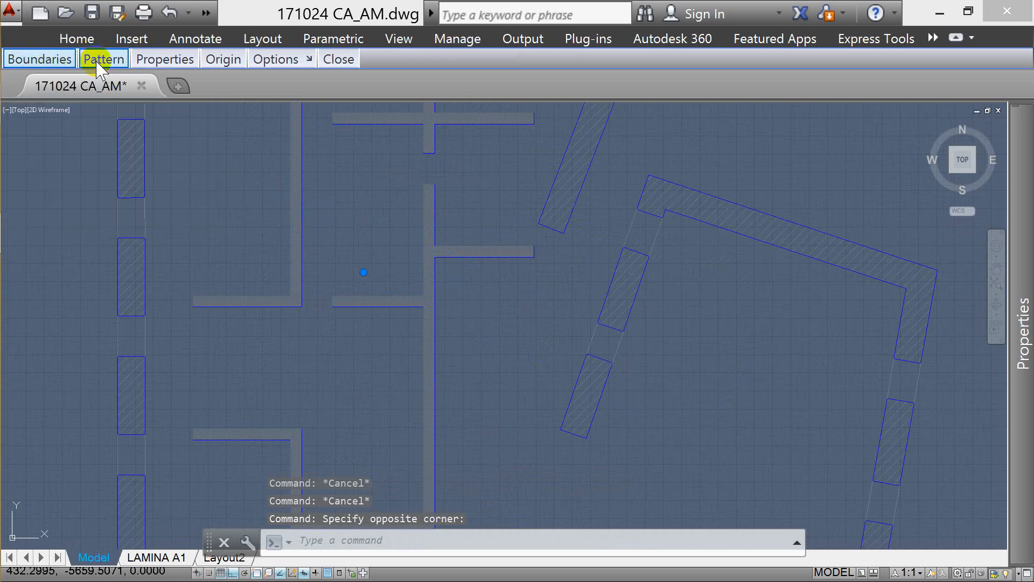
mouse_move(156, 60)
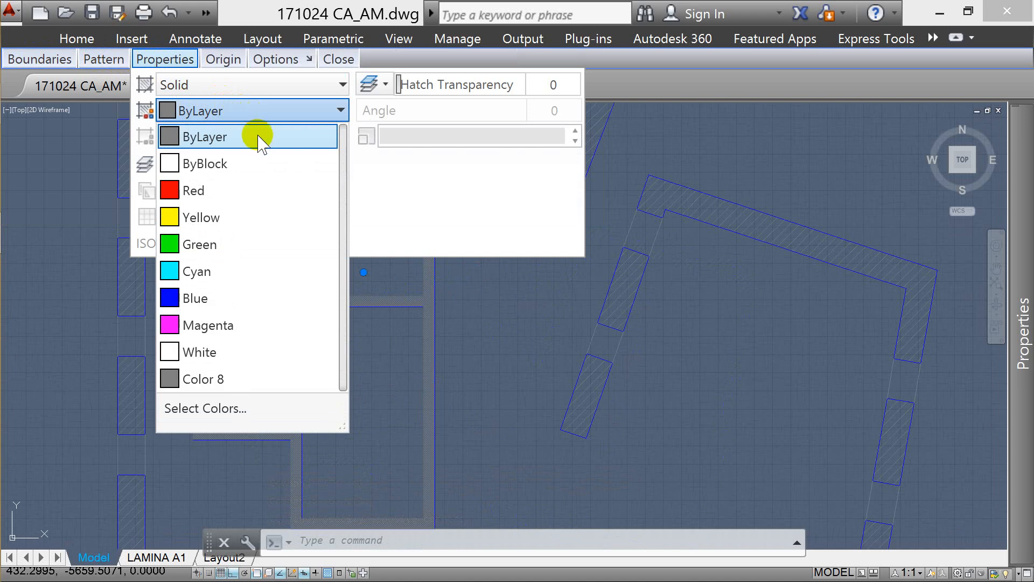
left_click(225, 411)
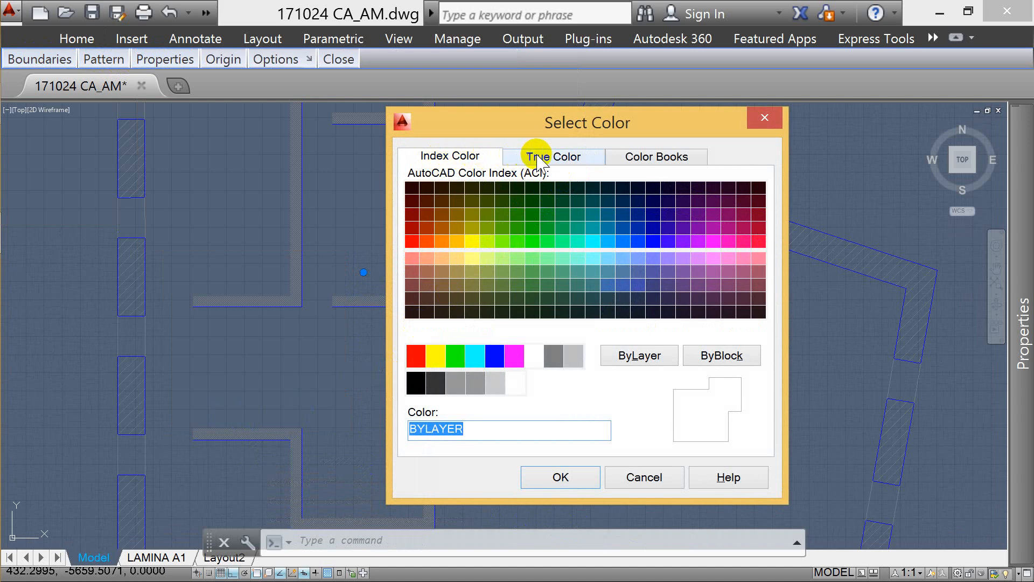
left_click(669, 159)
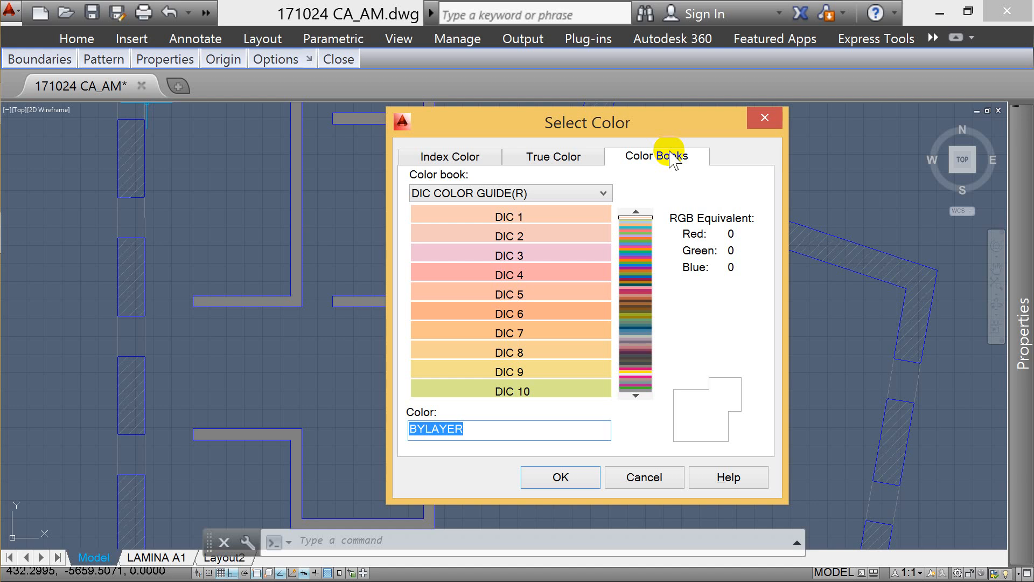
left_click(578, 159)
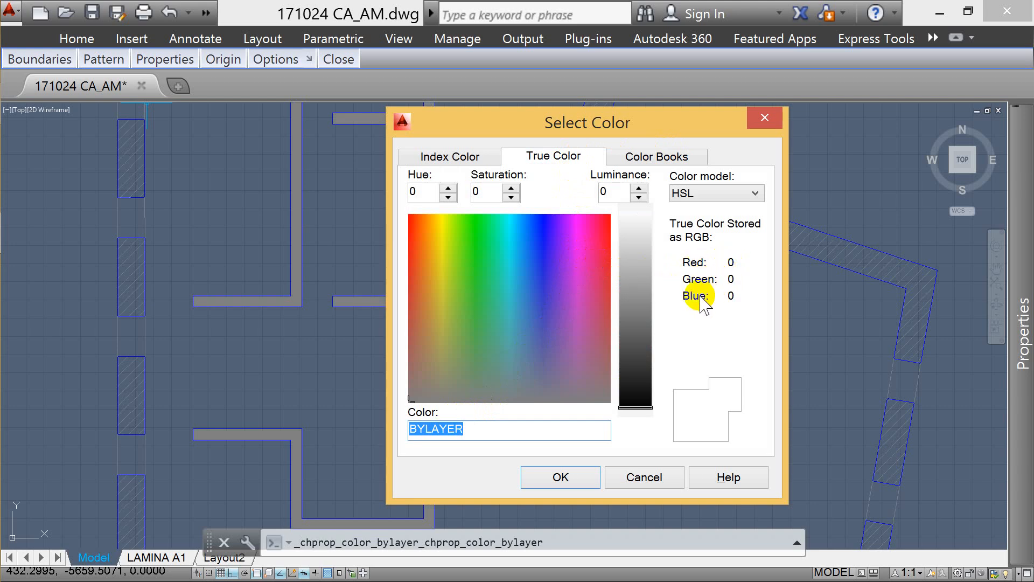
left_click_drag(549, 247, 533, 266)
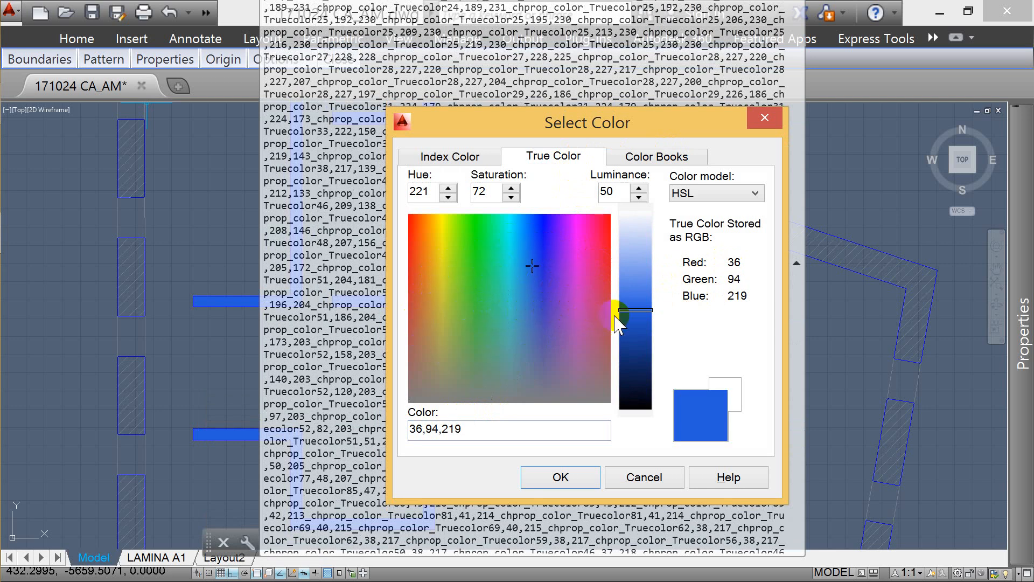
left_click(544, 397)
left_click_drag(637, 312, 643, 268)
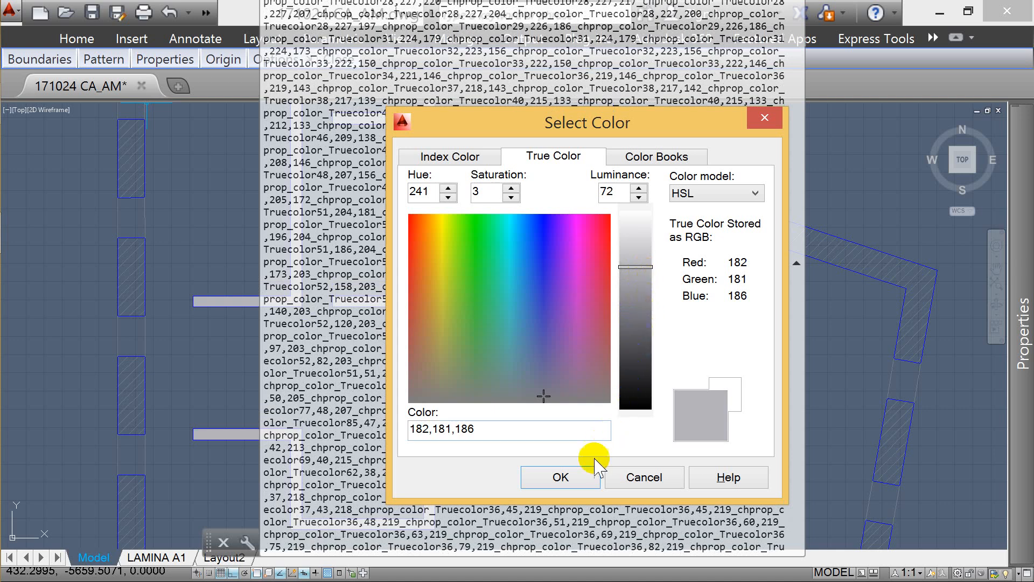
left_click(560, 477)
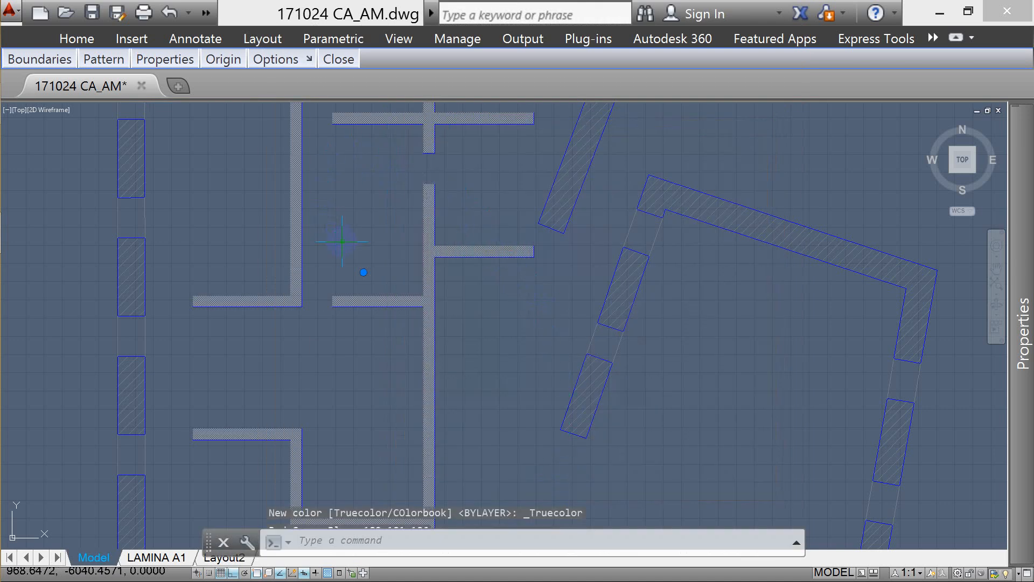
mouse_move(364, 272)
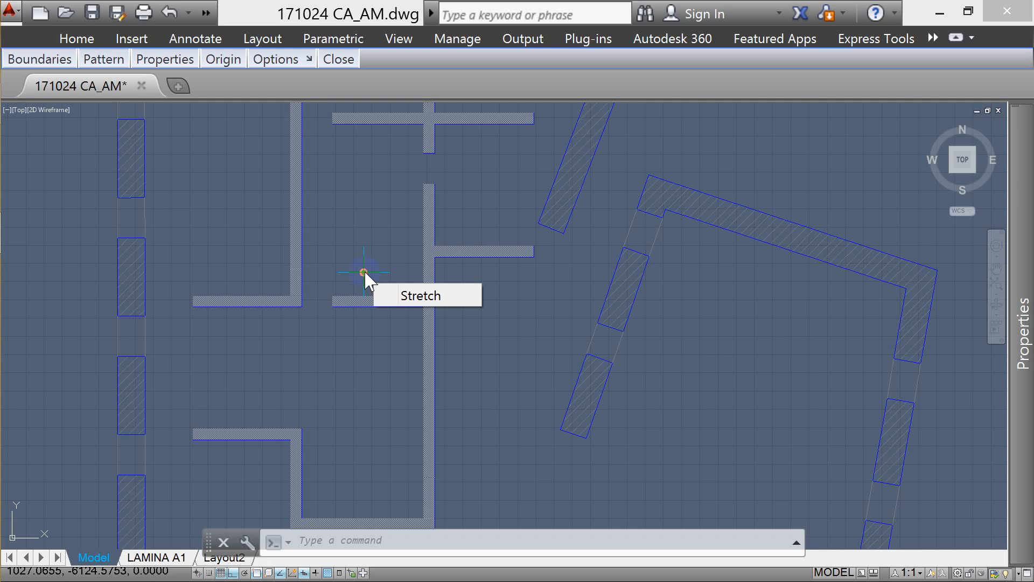
key("Escape")
- Send the interior solid hatch and the perimeter wall hatch to the back of the draw order and restore the isolated layers
left_click(428, 253)
left_click(556, 203)
type("D")
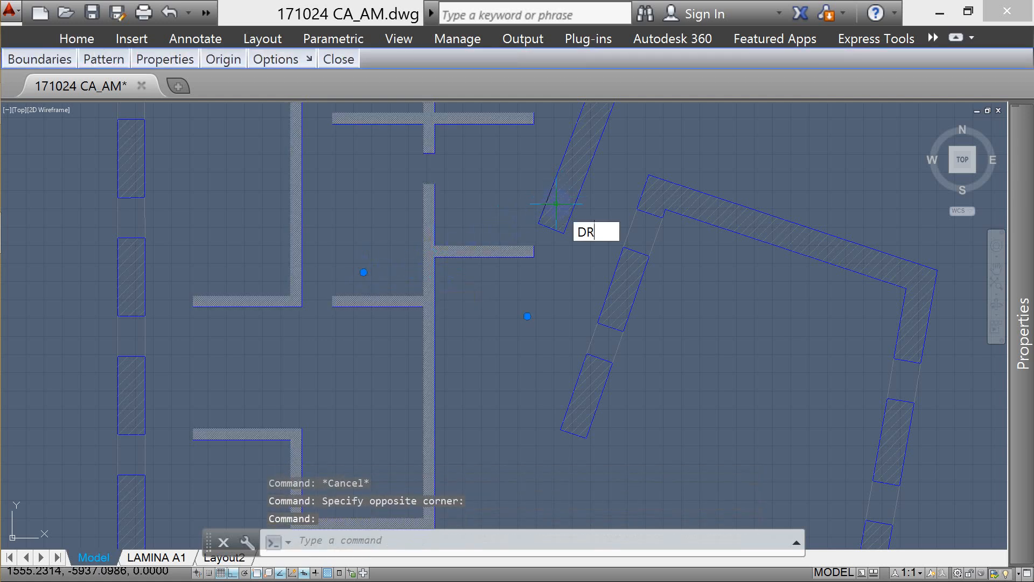
type("R")
key("Return")
left_click(600, 312)
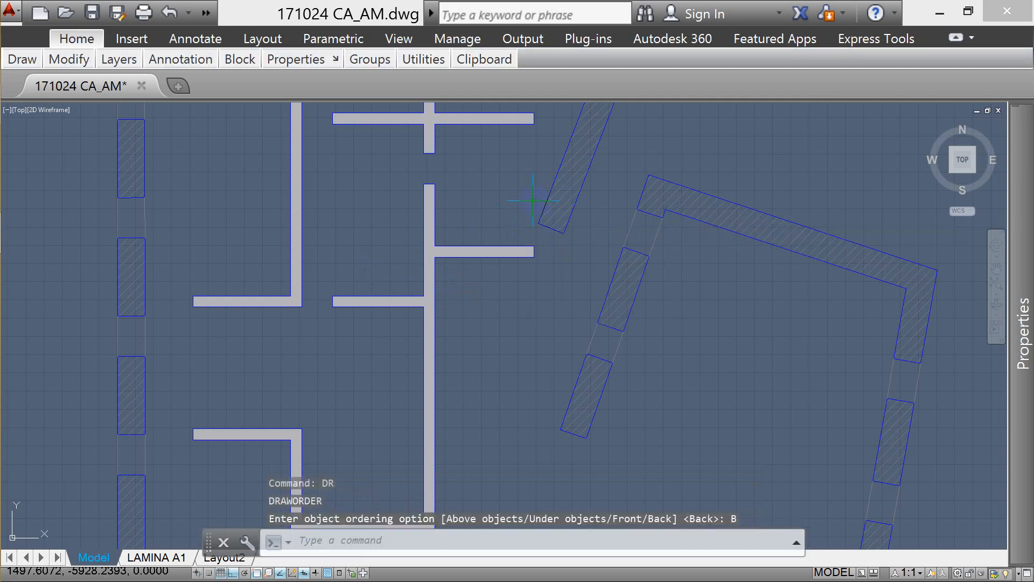
type("LAYUNISO")
key("Return")
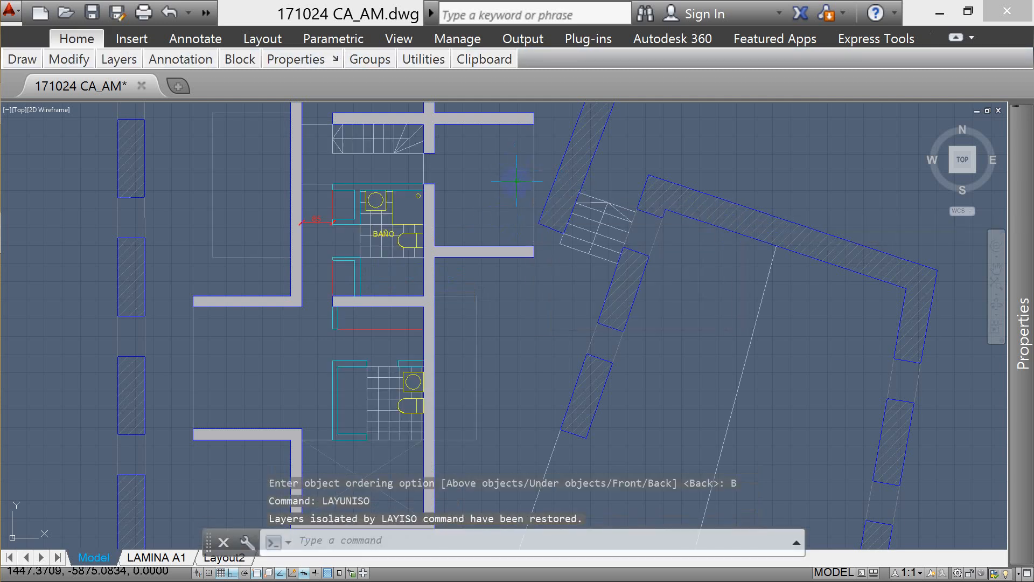
- Examine the wall hatches of PLANTA PISO 02 on the LAMINA A1 layout
left_click(170, 558)
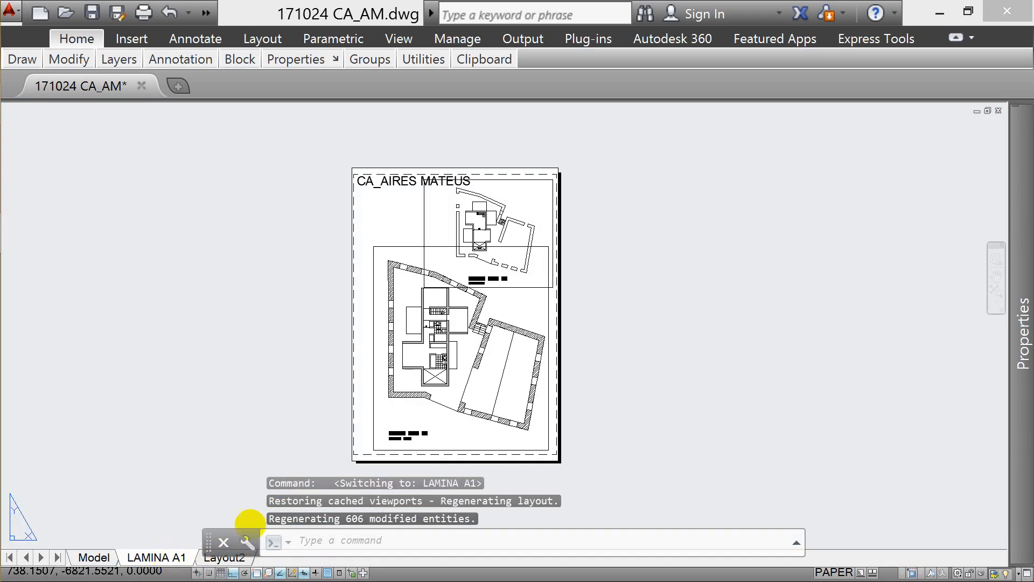
scroll(458, 268, "up", 5)
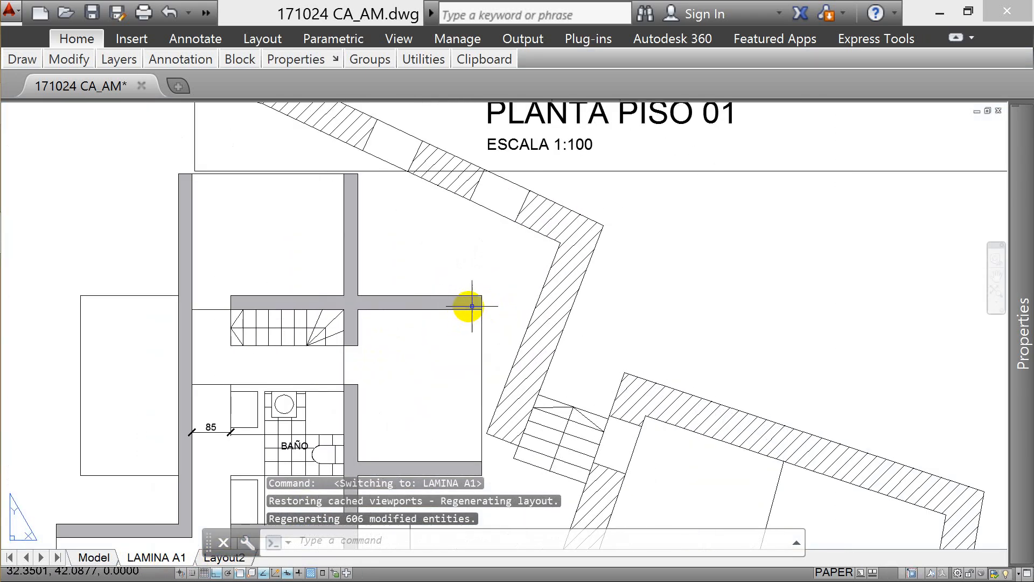
scroll(533, 247, "down", 1)
scroll(566, 236, "up", 1)
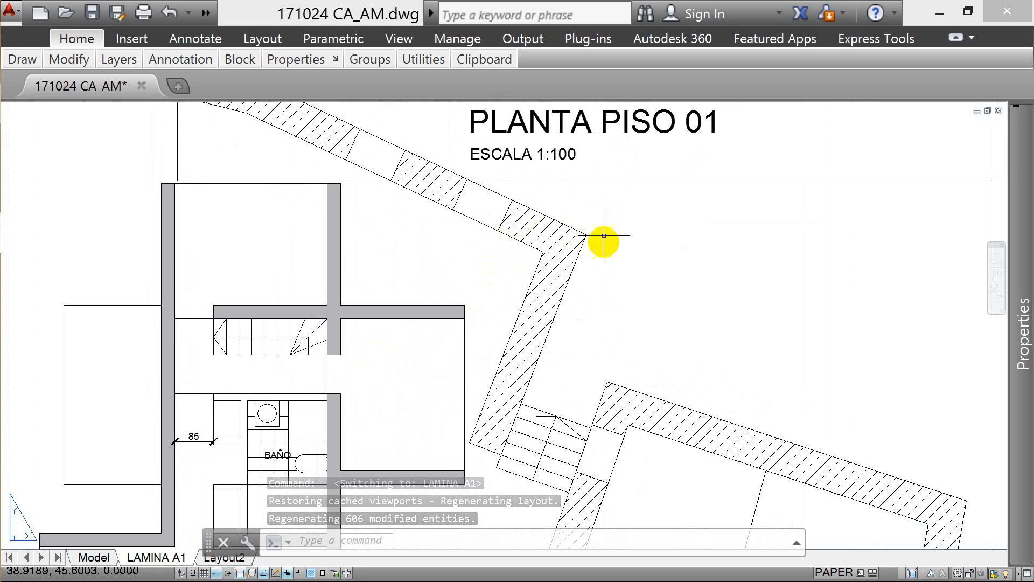
scroll(579, 312, "down", 5)
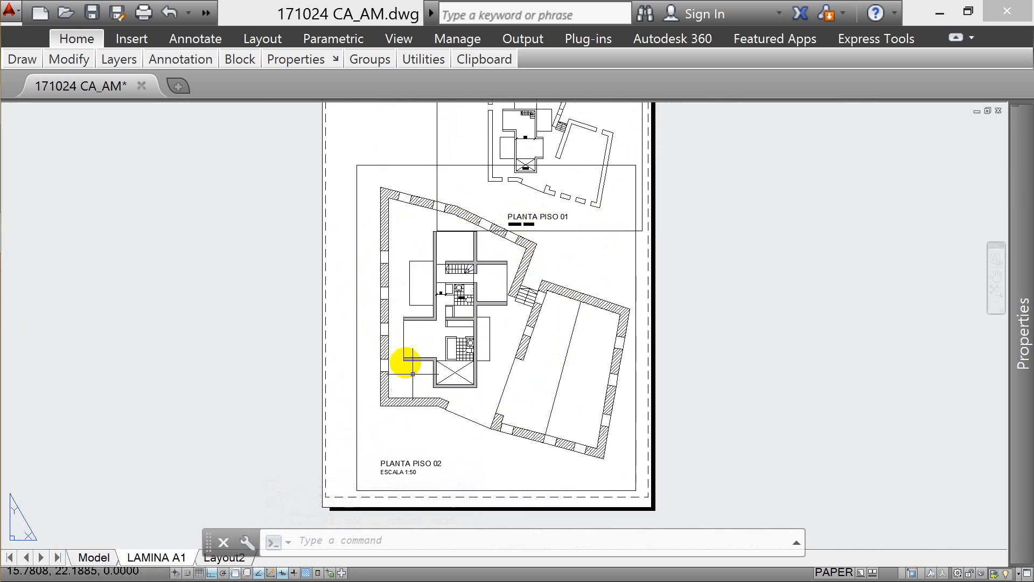
scroll(487, 275, "up", 5)
scroll(409, 203, "down", 5)
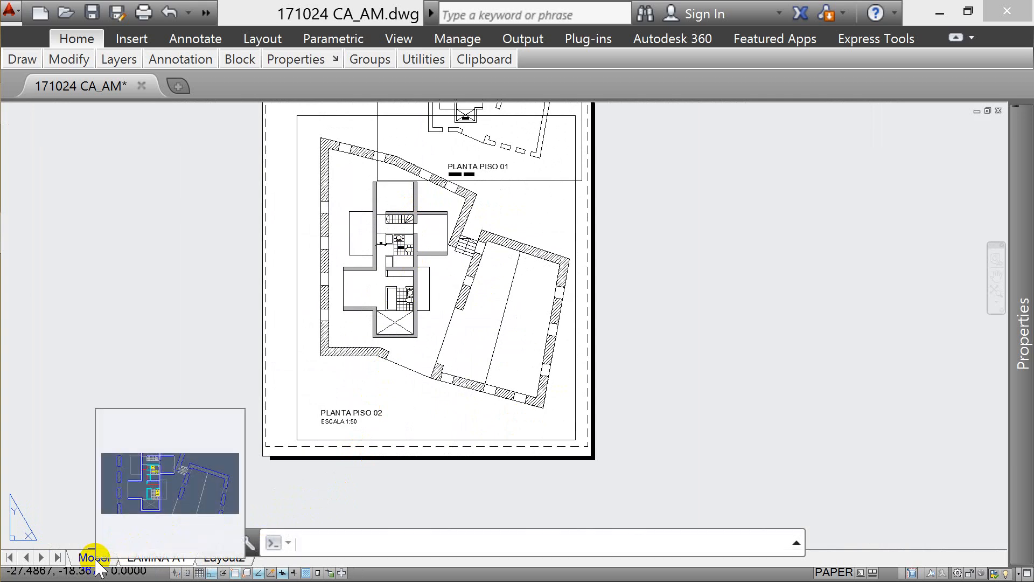
- Open a full plot preview of the LAMINA A1 layout and inspect the hatched walls up close
key("super+p")
key("Escape")
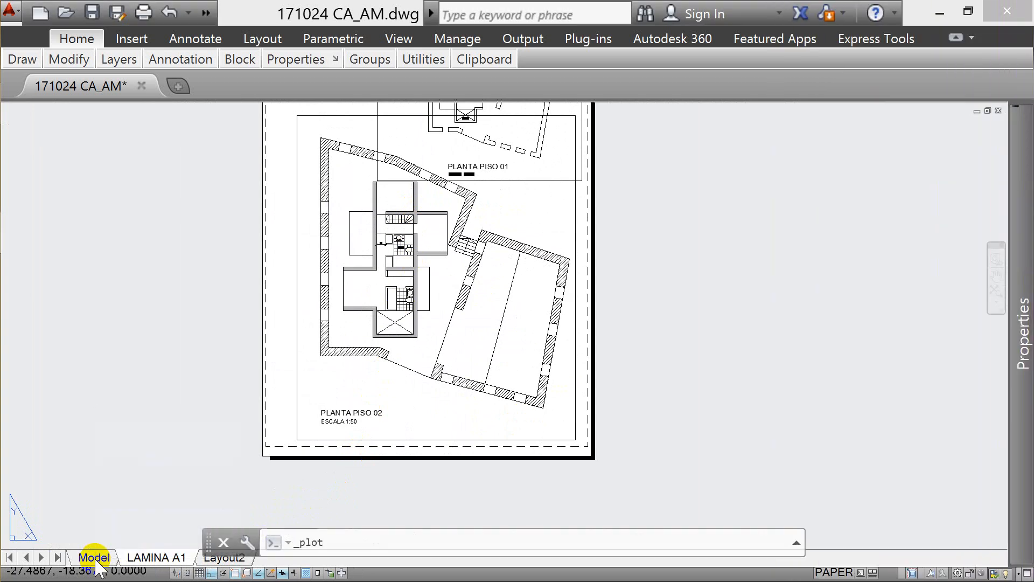
key("ctrl+p")
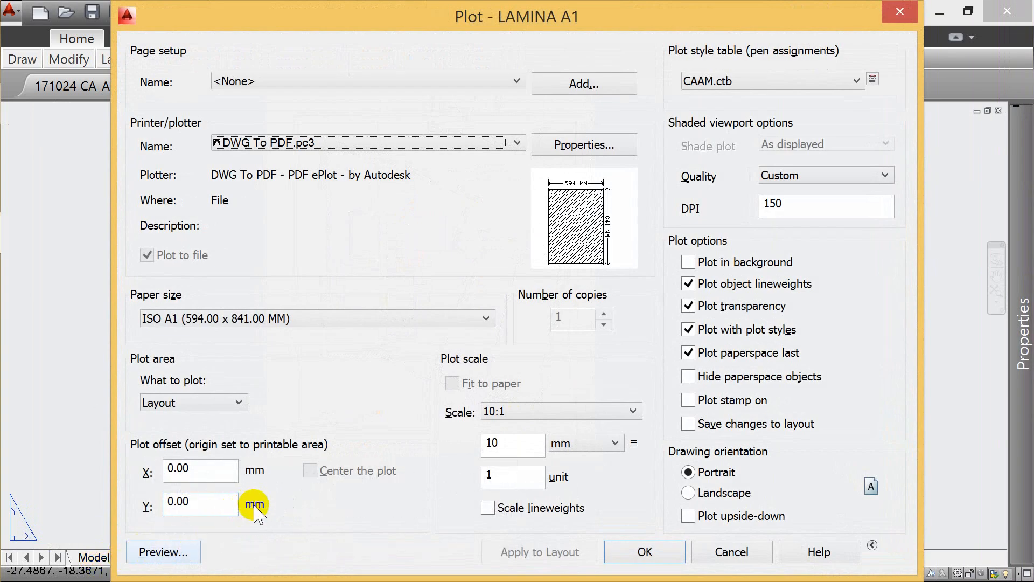
left_click(179, 552)
left_click_drag(483, 409, 506, 295)
scroll(531, 237, "down", 8)
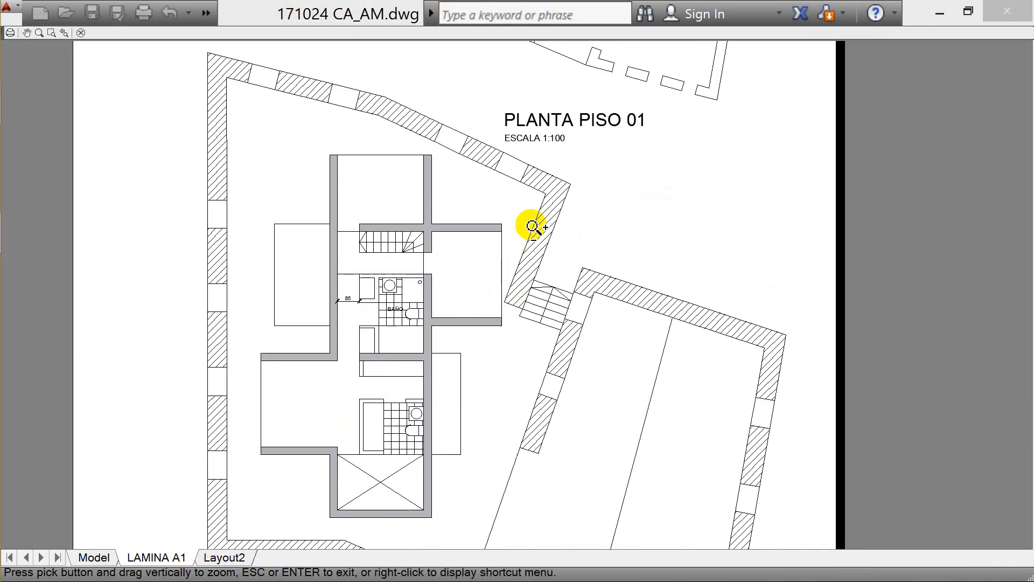
scroll(542, 174, "up", 10)
scroll(542, 174, "down", 8)
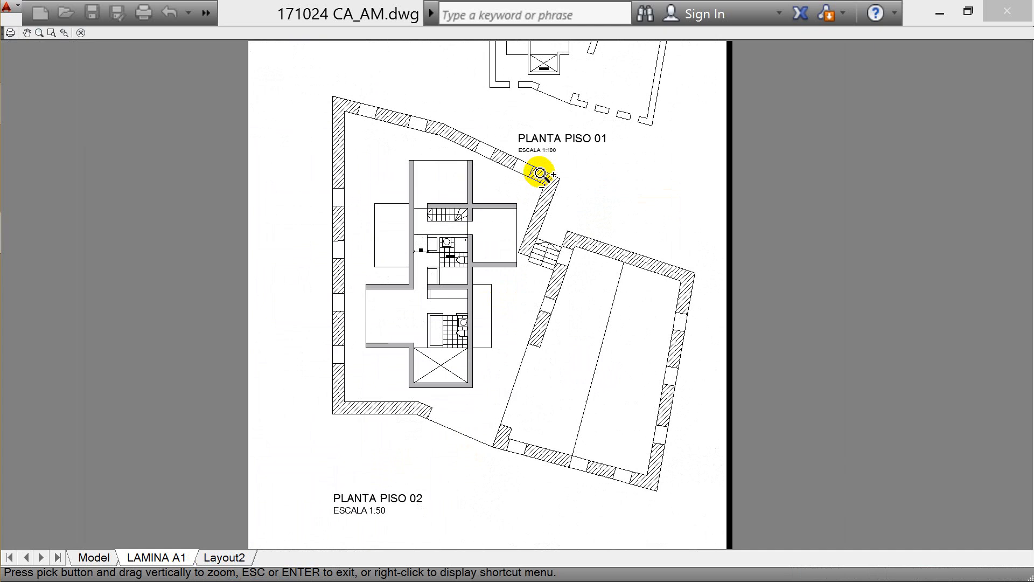
- Plot the previewed sheet to the Desktop as 171024 CA_AM-LAMINA A1.pdf
right_click(490, 203)
left_click(531, 235)
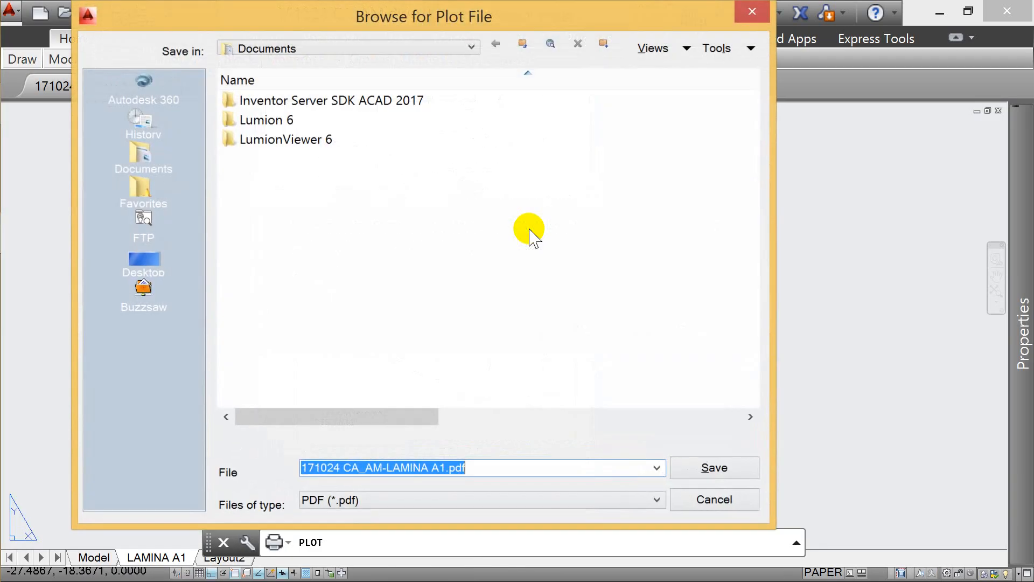
left_click(157, 266)
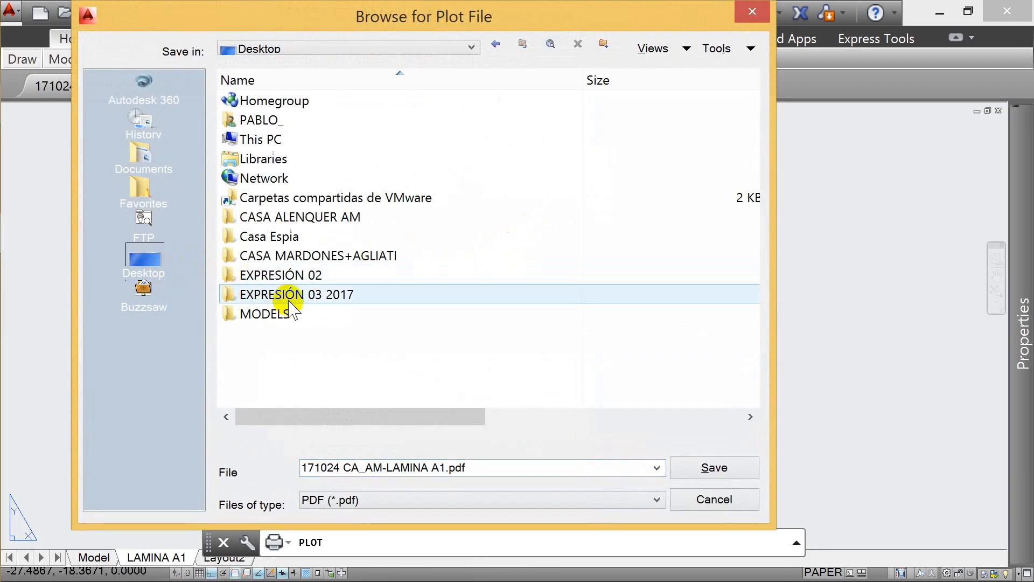
left_click(705, 468)
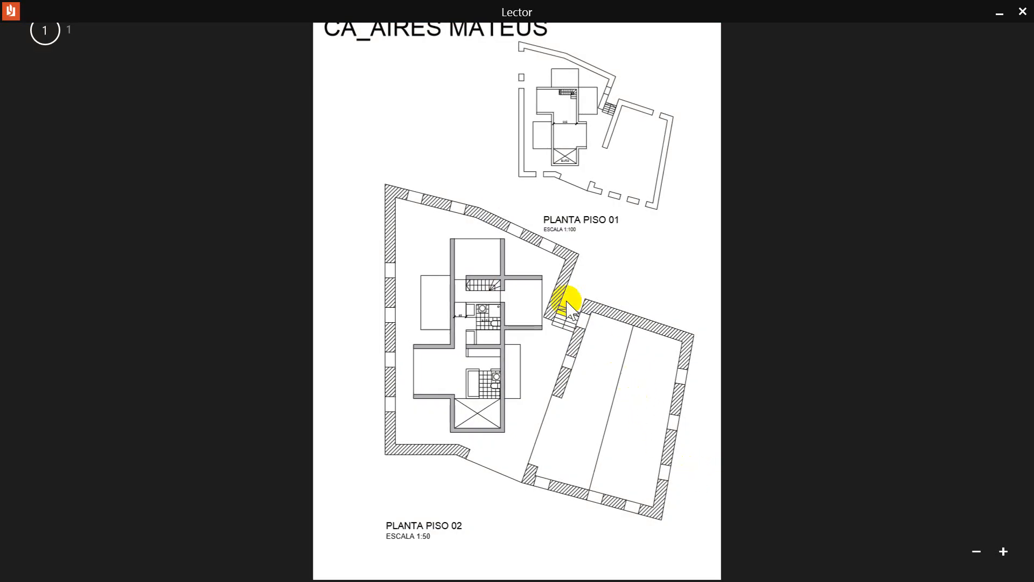
- Inspect the hatches and lineweights of the plotted PDF at high magnification and close the reader
left_click(1002, 550)
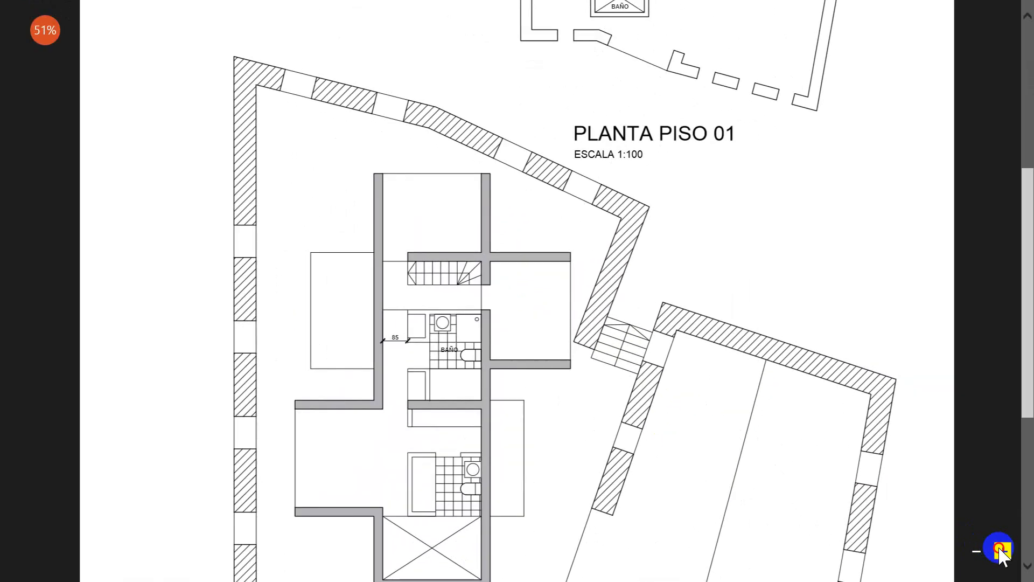
left_click(1002, 549)
left_click(1002, 549)
left_click(1002, 549)
left_click(1002, 549)
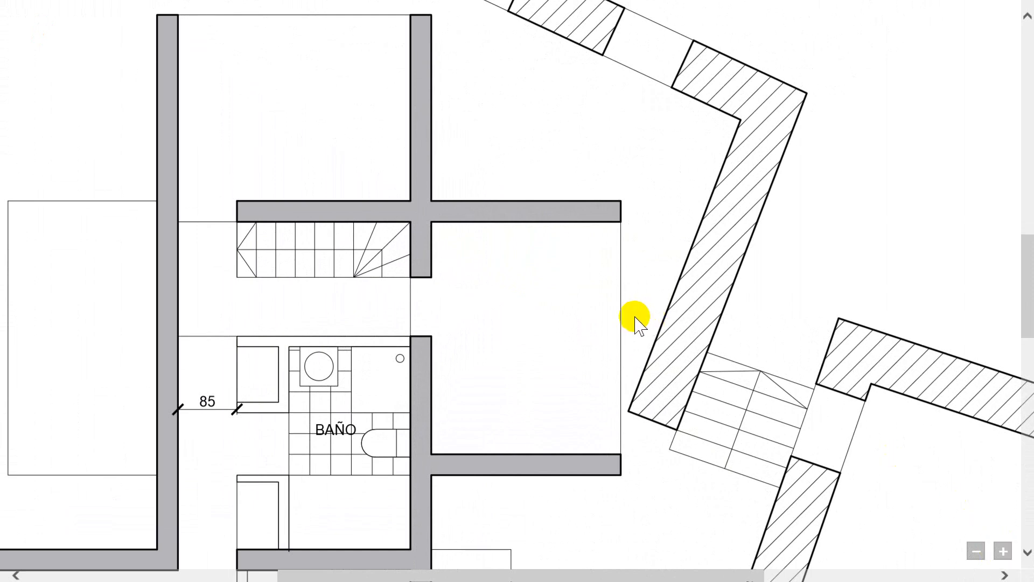
scroll(560, 288, "up", 8)
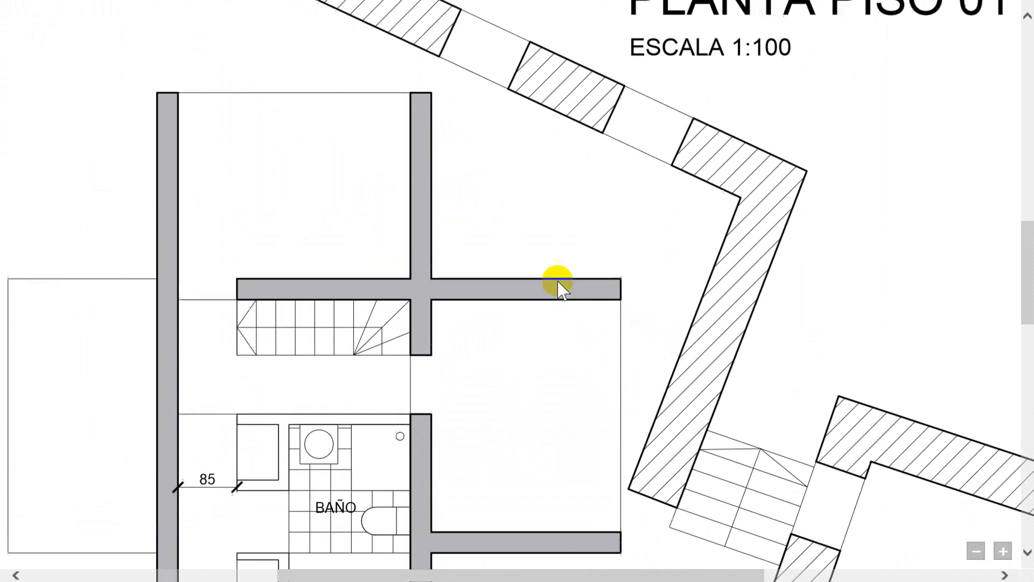
scroll(560, 288, "down", 4)
scroll(561, 285, "down", 5)
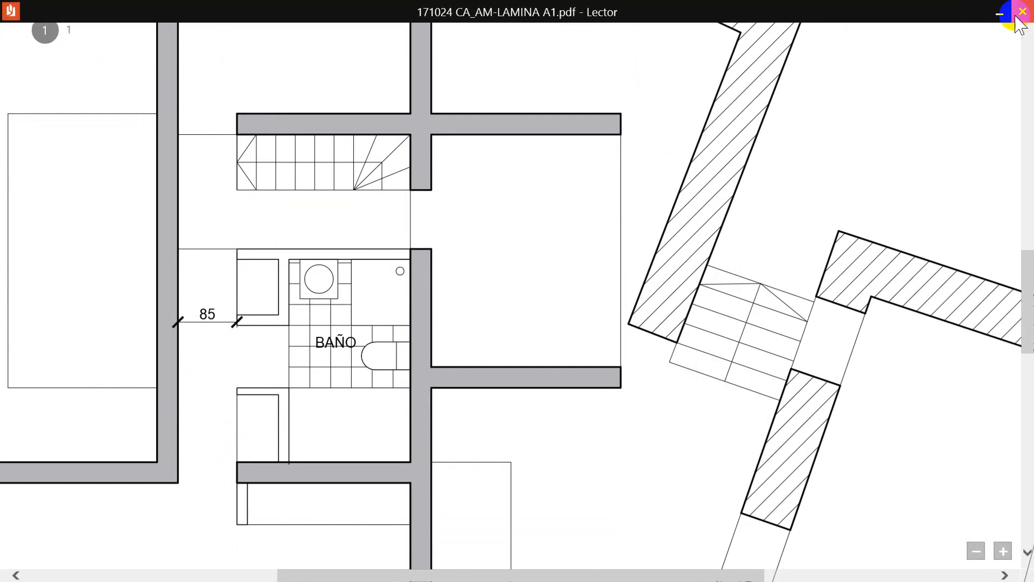
left_click(1010, 11)
- Return from the LAMINA A1 layout to model space
scroll(455, 291, "down", 4)
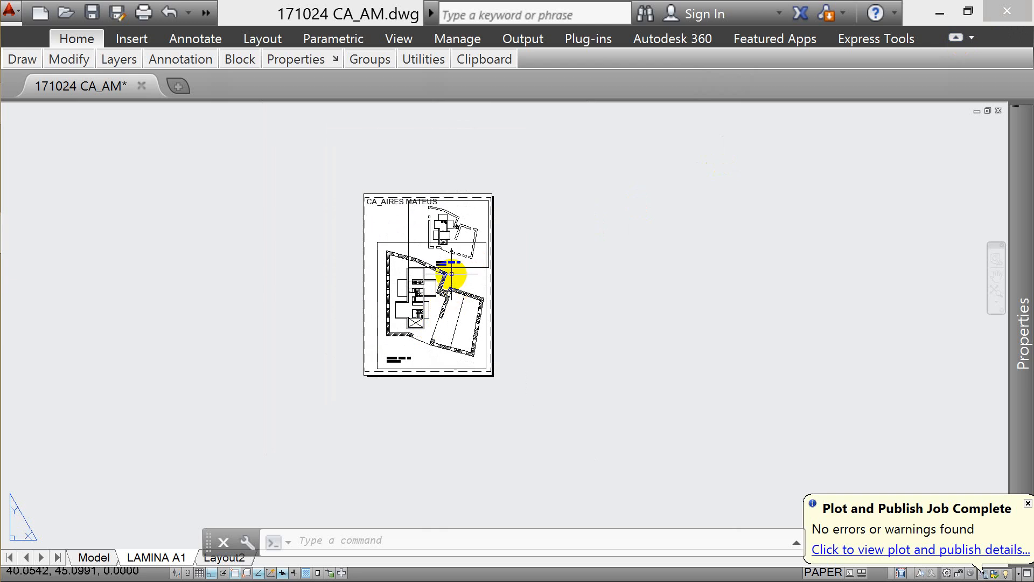
scroll(431, 277, "up", 5)
scroll(245, 431, "down", 4)
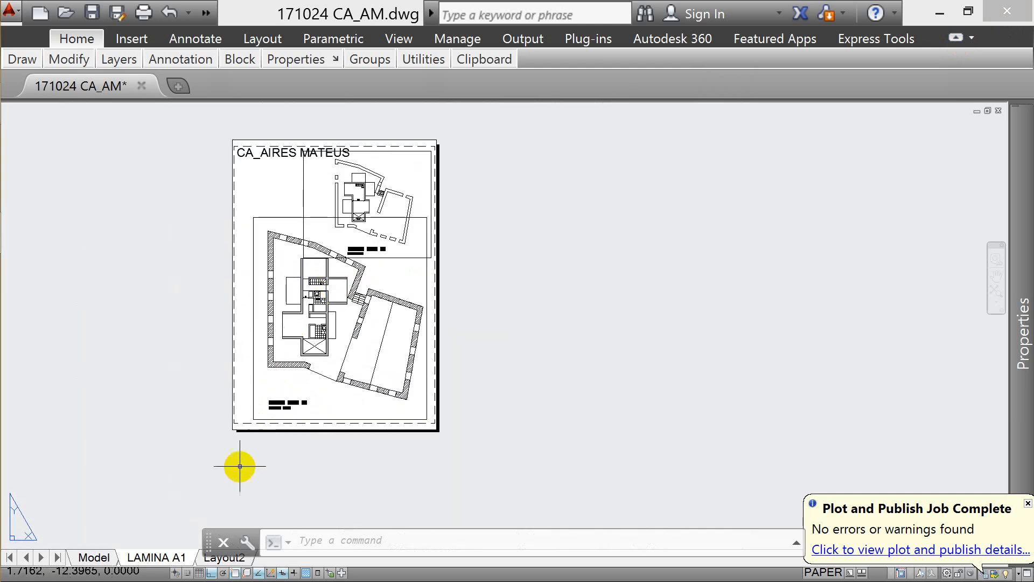
left_click(94, 557)
type("MA")
key("Return")
left_click(451, 241)
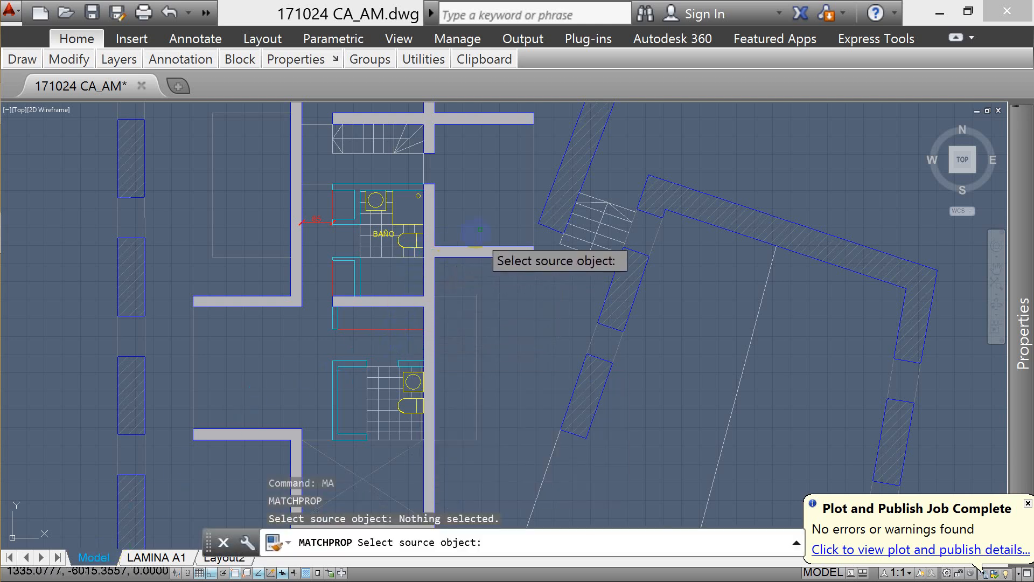
left_click(563, 188)
key("Escape")
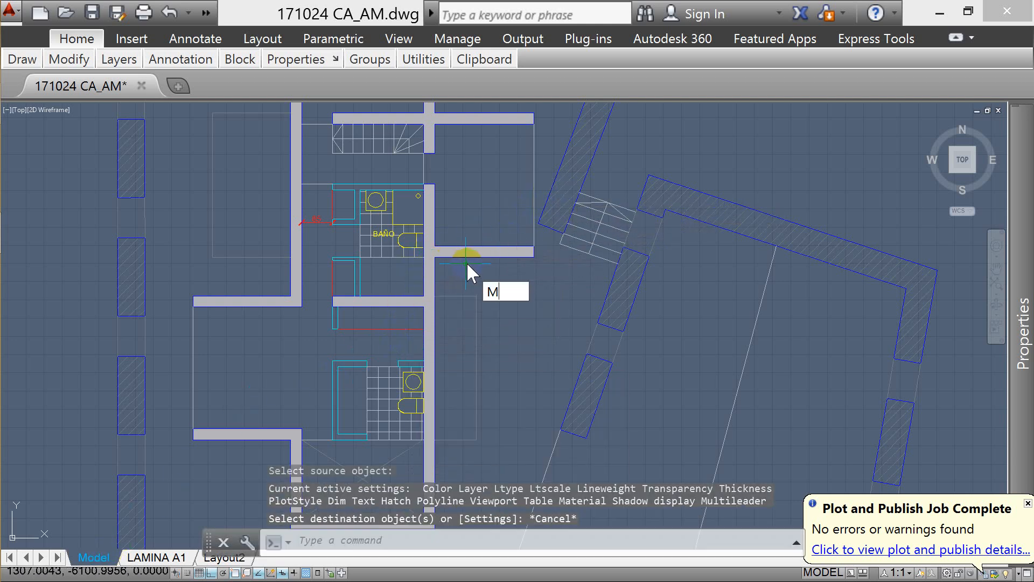
- Match the perimeter wall hatch to the interior walls' grey solid hatch and check it on the LAMINA A1 layout
key("Return")
left_click(466, 252)
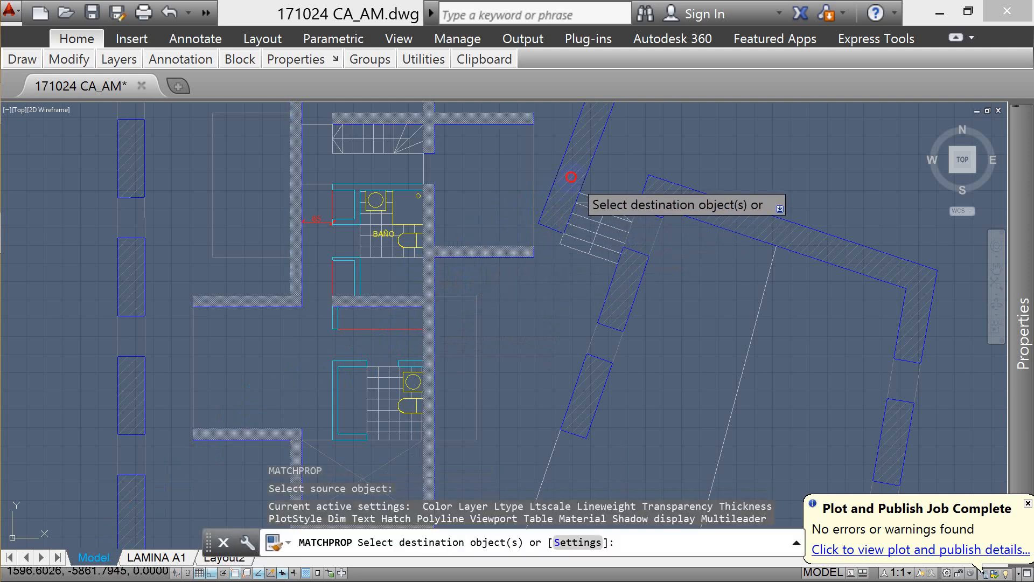
scroll(576, 185, "down", 3)
key("Escape")
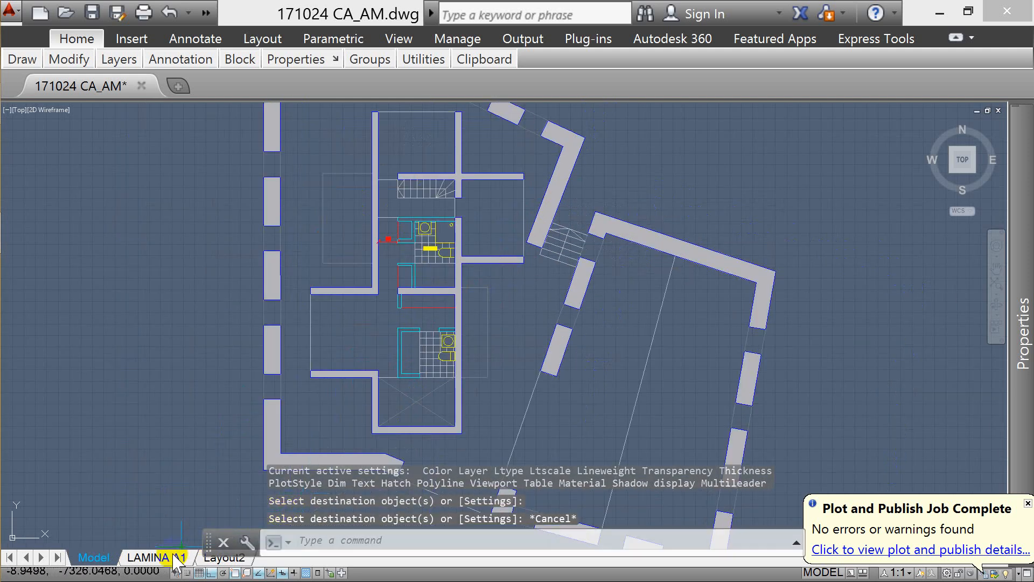
left_click(183, 554)
scroll(334, 288, "up", 5)
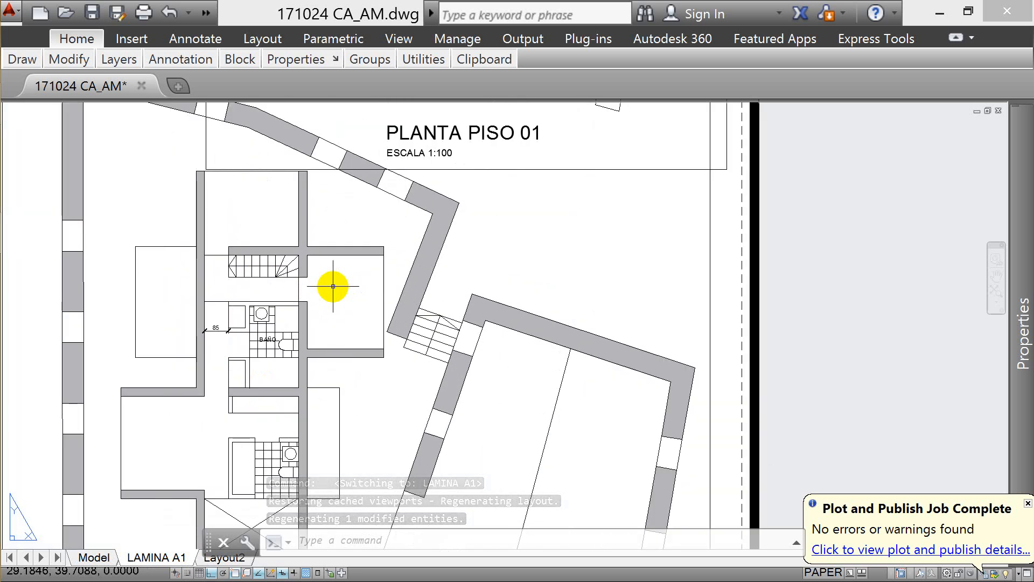
- Activate the PLANTA PISO 02 viewport on the sheet and try to select the interior wall hatch
double_click(443, 214)
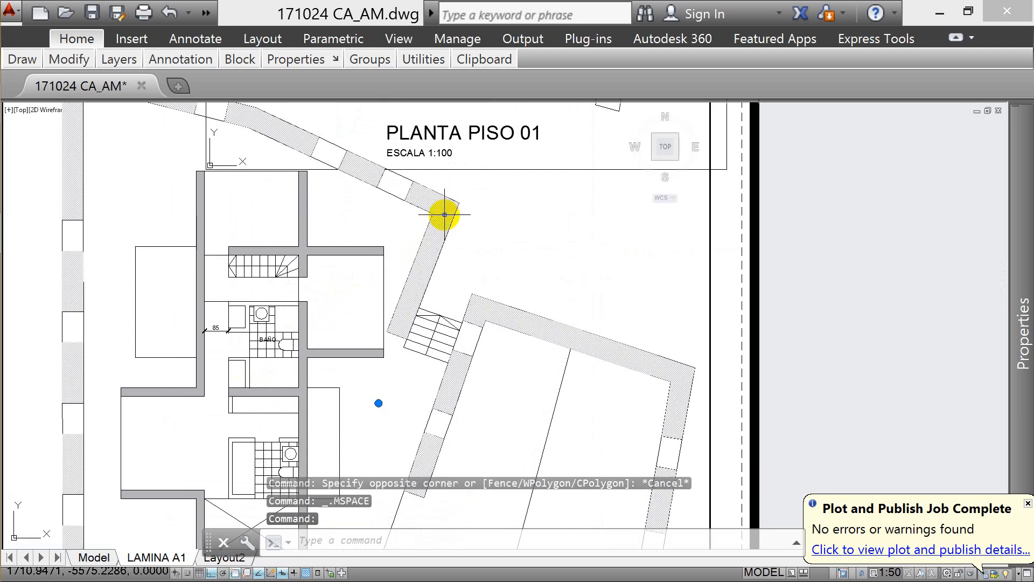
left_click(303, 252)
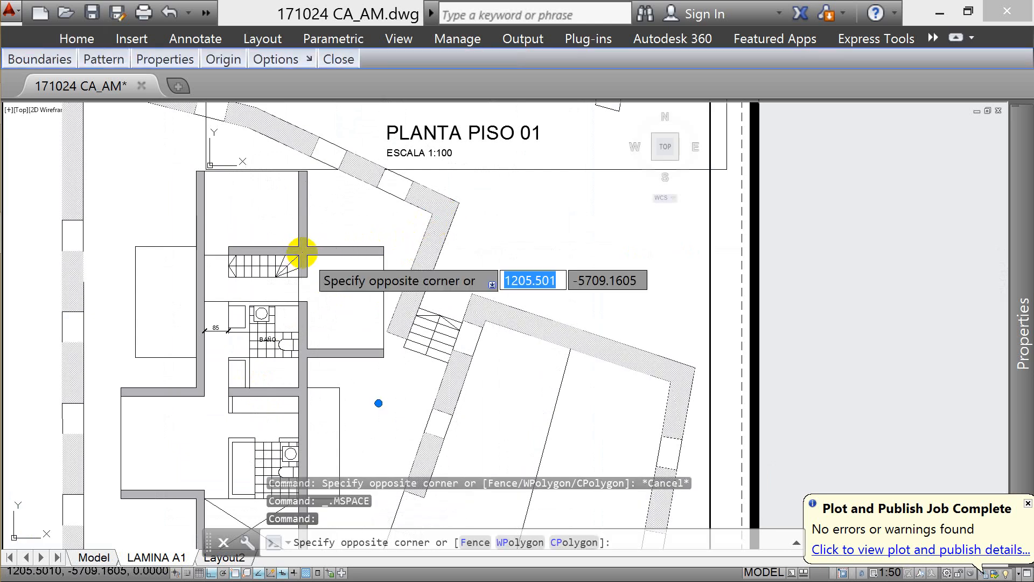
left_click(303, 241)
left_click(299, 260)
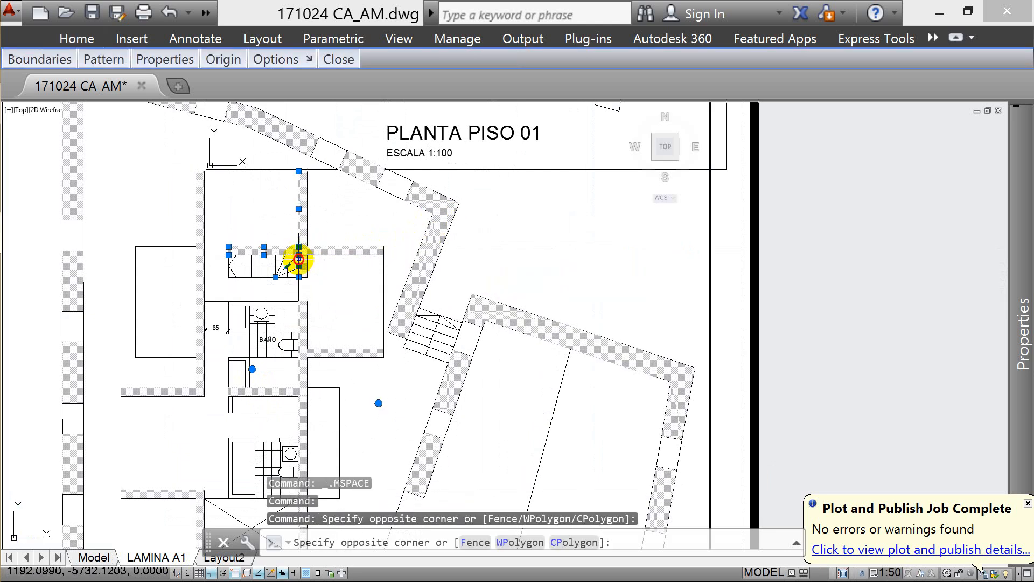
key("Escape")
left_click(305, 252)
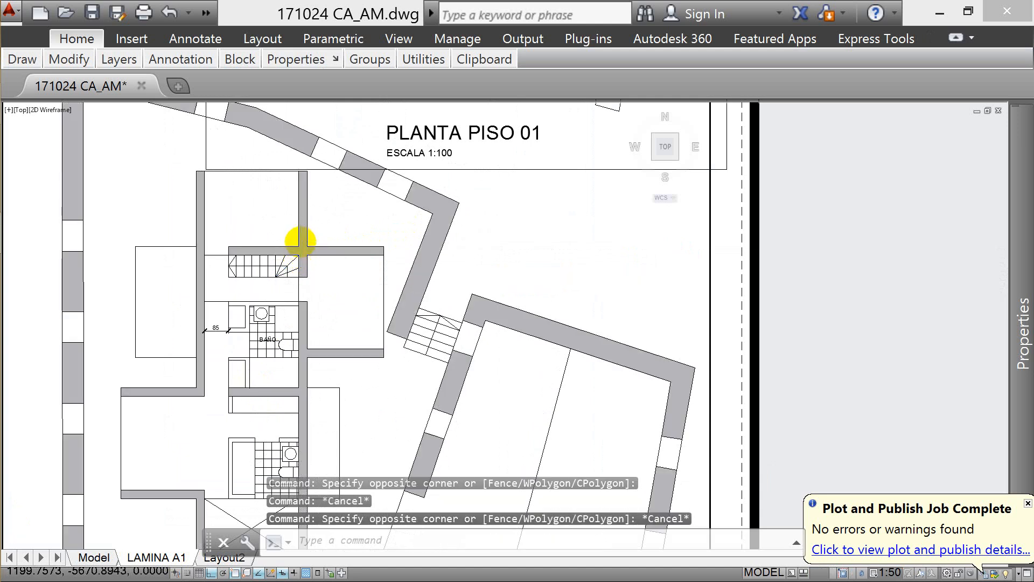
scroll(306, 253, "up", 2)
key("Escape")
left_click(356, 256)
key("Escape")
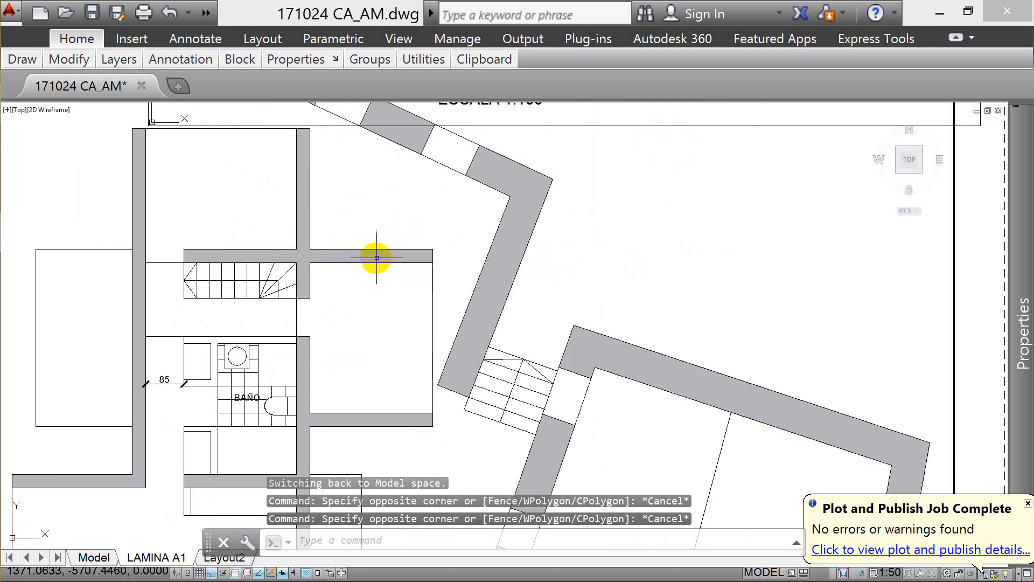
- Set the interior and perimeter wall hatches to the lighter grey true color 200,200,203
left_click(363, 259)
left_click(516, 203)
left_click(529, 184)
left_click(540, 182)
left_click(525, 210)
mouse_move(1020, 344)
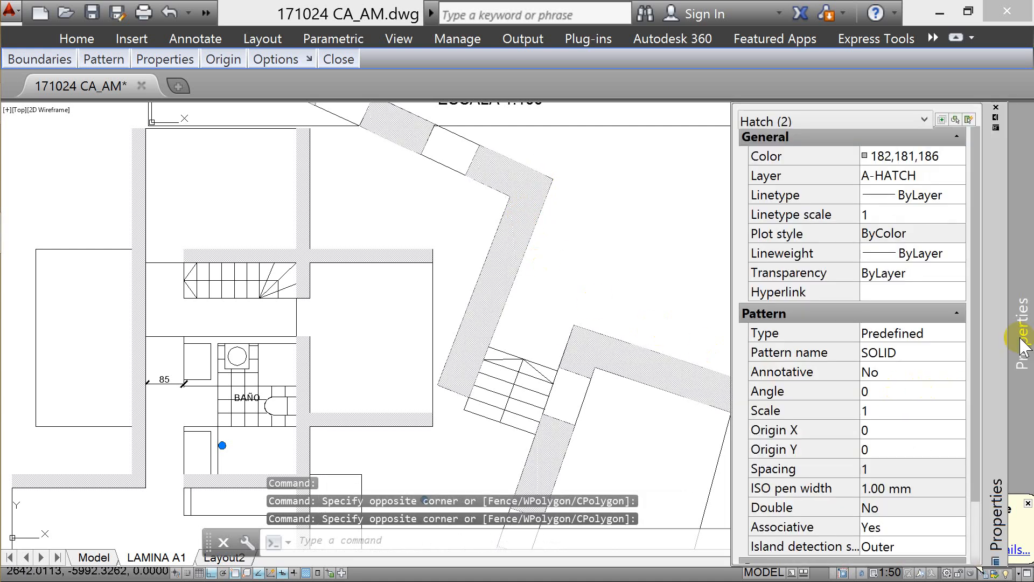
left_click(912, 156)
left_click(912, 157)
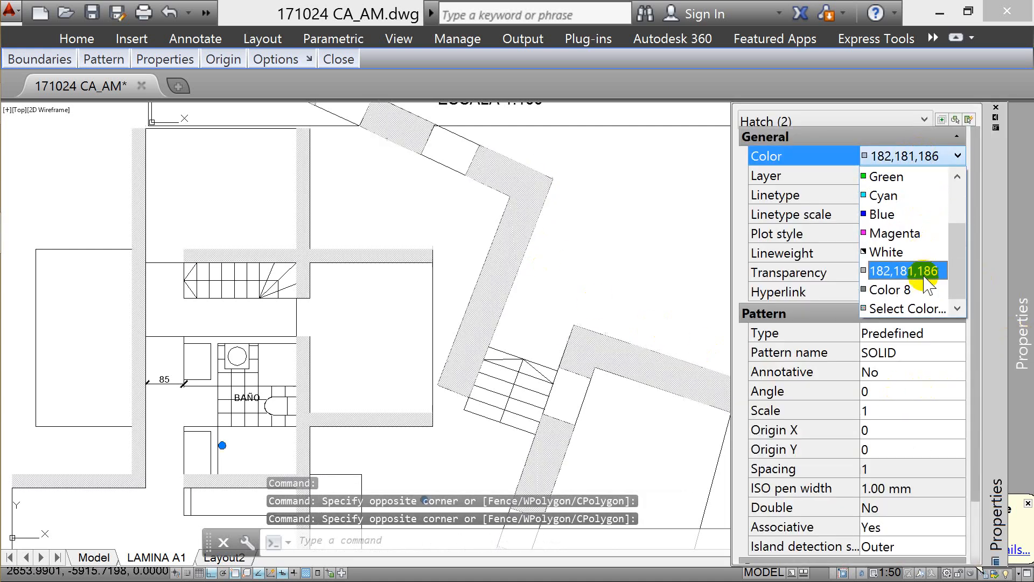
left_click(914, 303)
left_click_drag(636, 267, 640, 257)
left_click(561, 477)
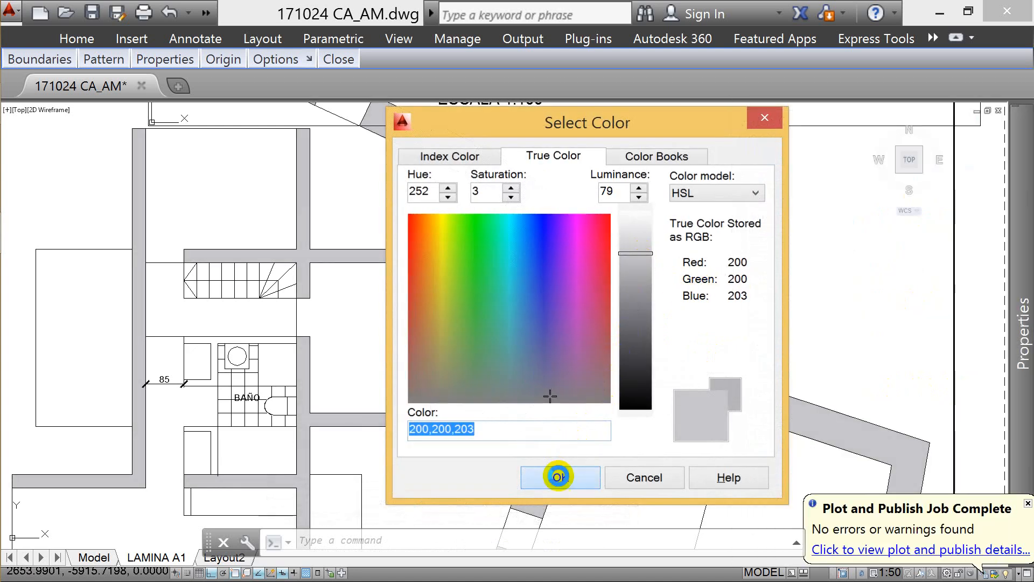
key("Escape")
- Check the lighter wall hatches across the PLANTA PISO 02 plan and return from the viewport to paper space
scroll(529, 311, "down", 4)
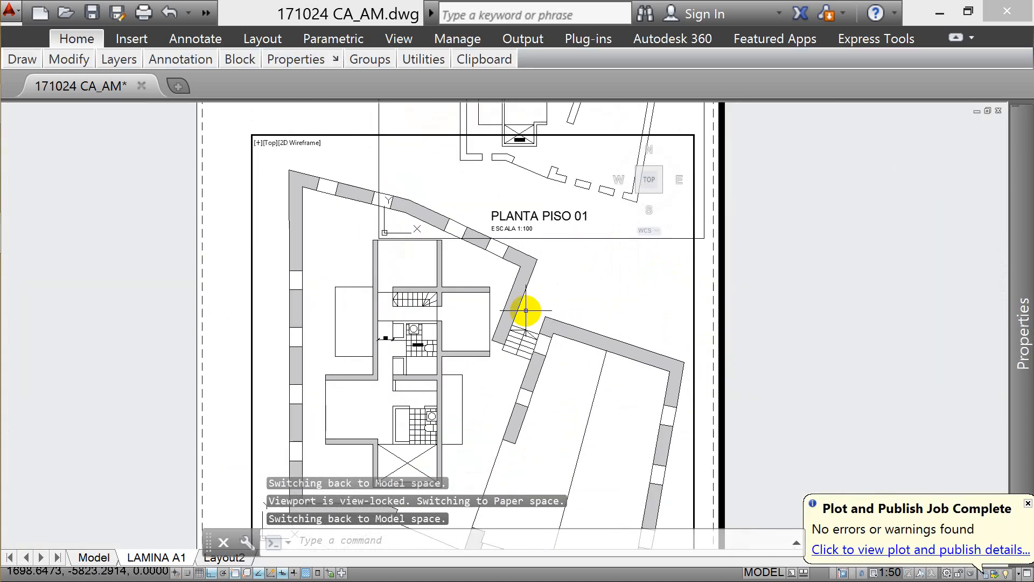
scroll(505, 322, "up", 2)
scroll(503, 321, "up", 2)
scroll(503, 320, "down", 2)
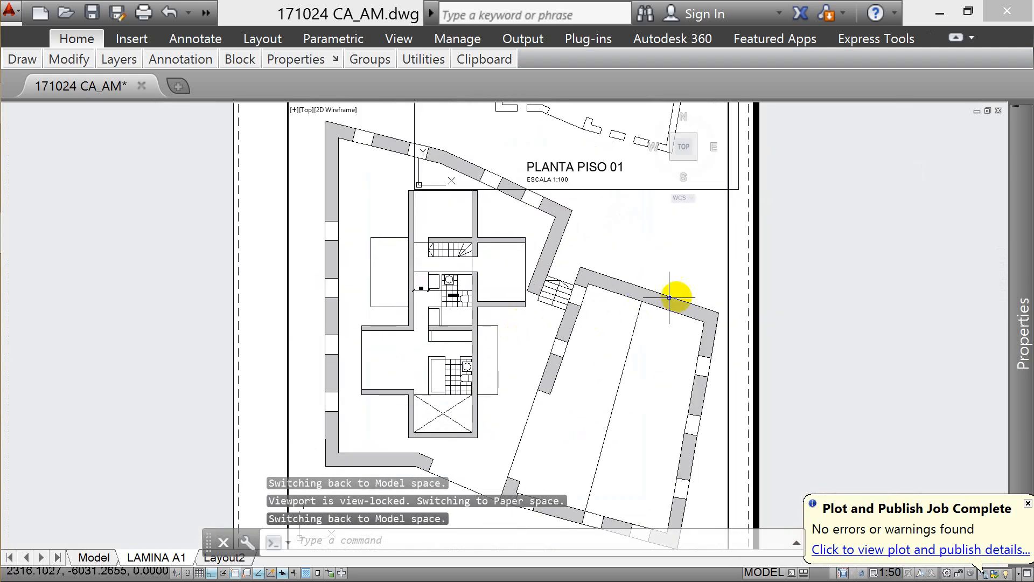
double_click(799, 265)
scroll(571, 311, "down", 4)
scroll(545, 305, "up", 2)
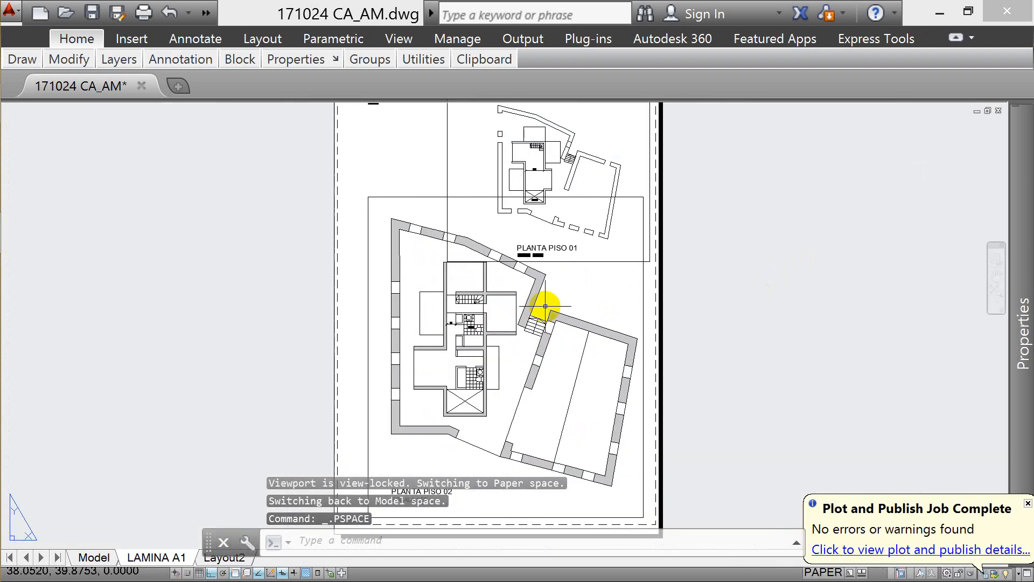
- Preview the LAMINA A1 plot and examine the grey wall fills and line thicknesses of the PLANTA PISO 02 plan
key("super+p")
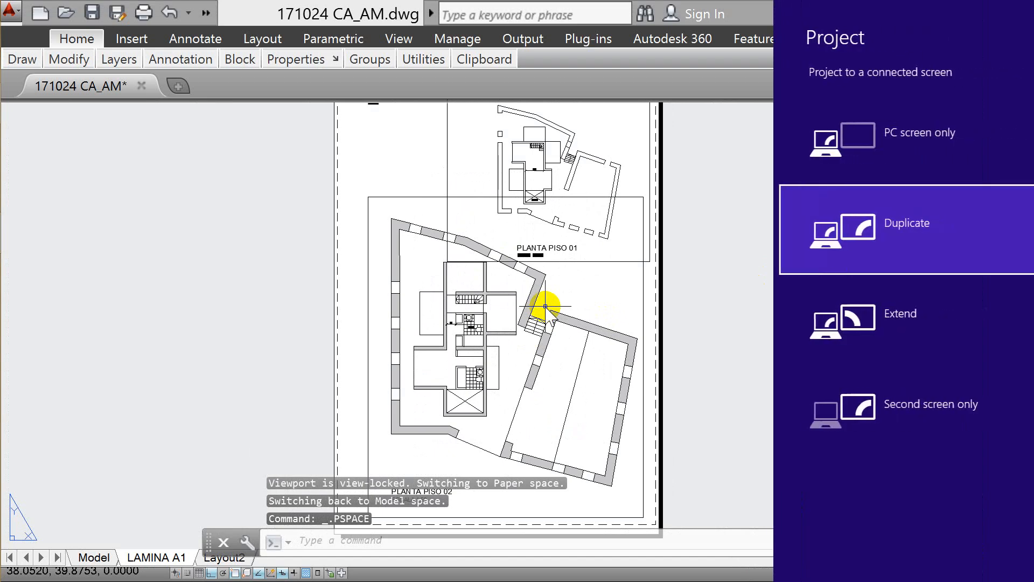
key("Escape")
key("ctrl+p")
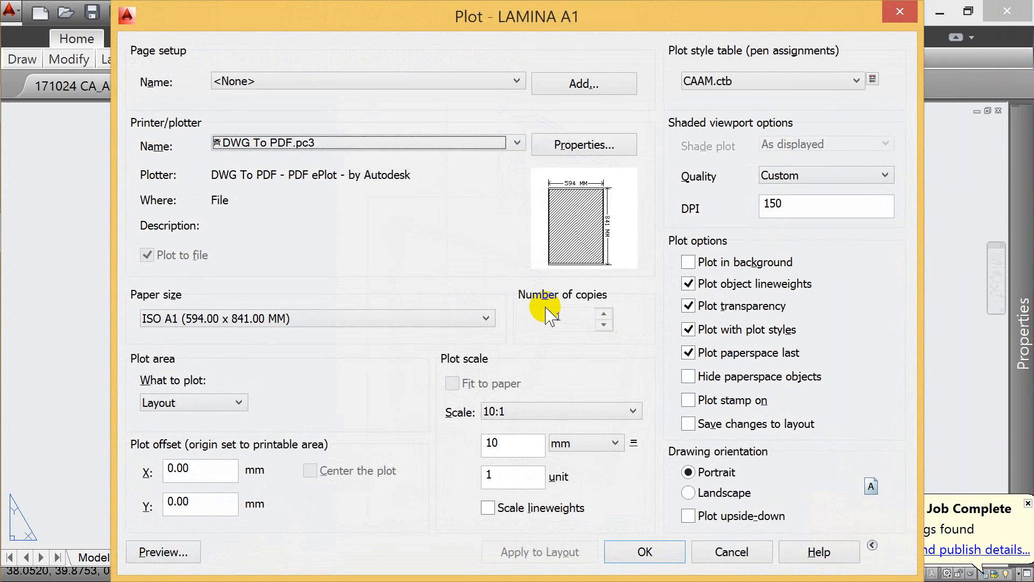
left_click(163, 552)
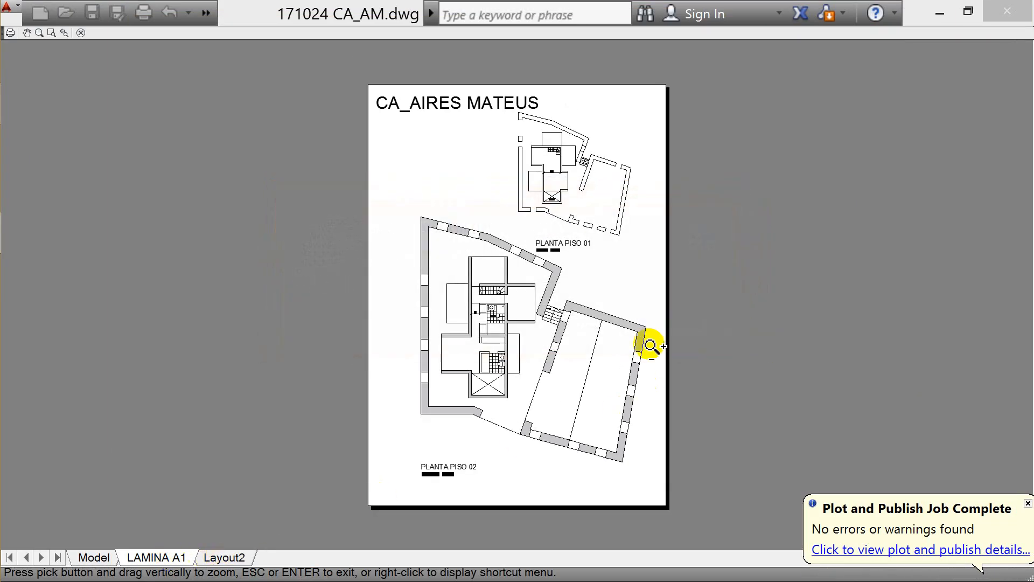
scroll(539, 333, "up", 6)
scroll(453, 111, "up", 2)
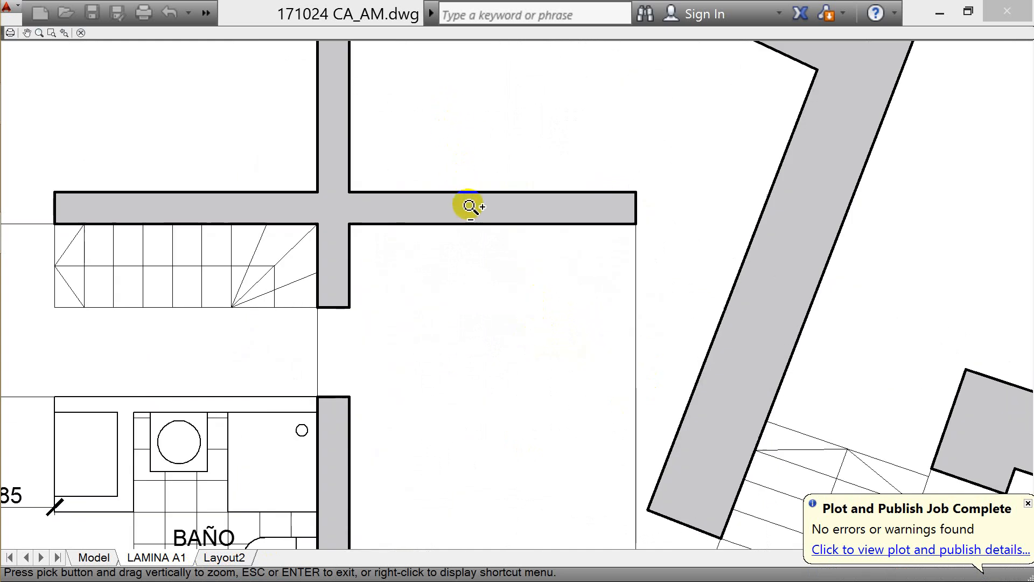
scroll(473, 218, "down", 3)
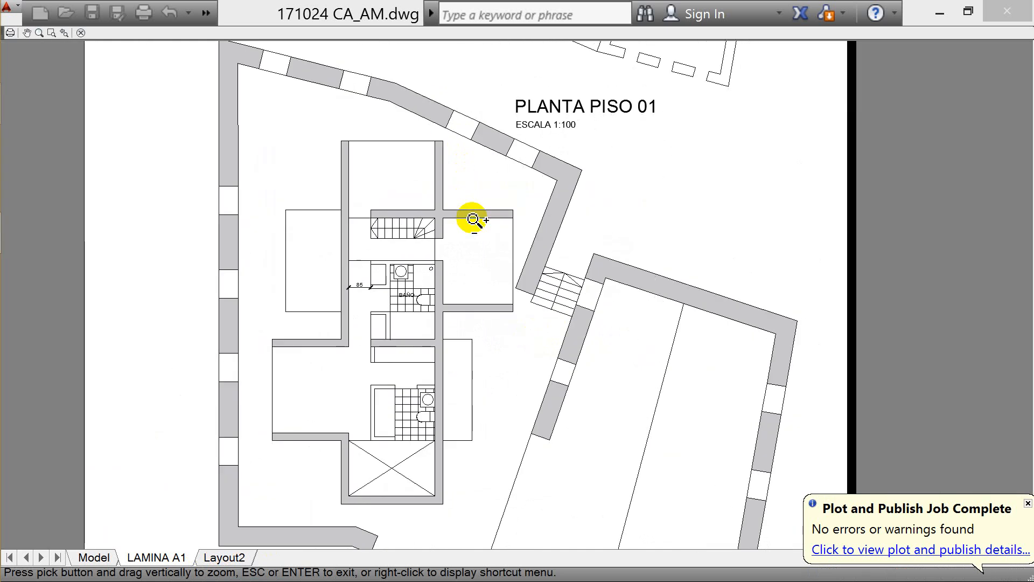
scroll(469, 246, "down", 4)
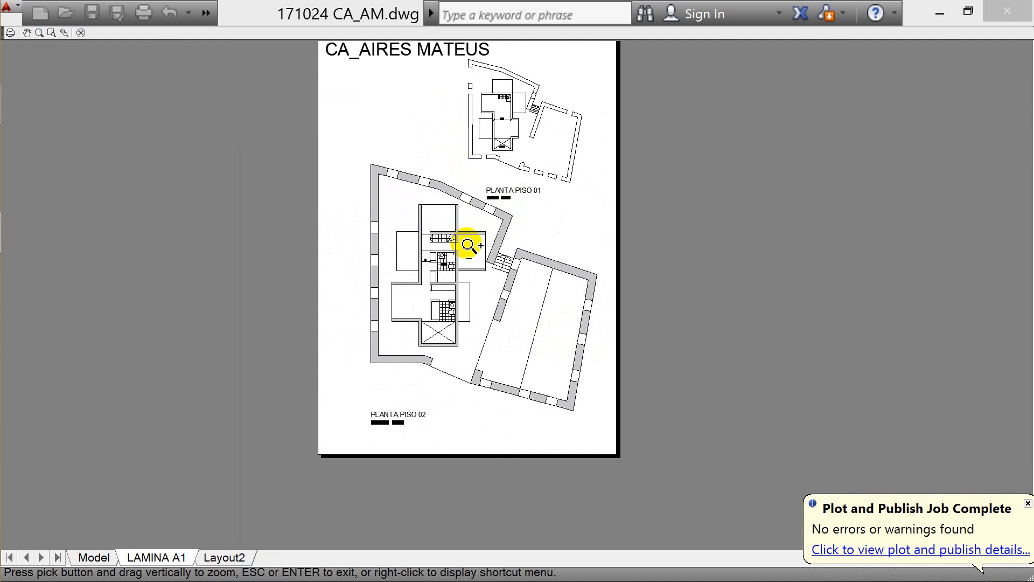
scroll(481, 233, "up", 4)
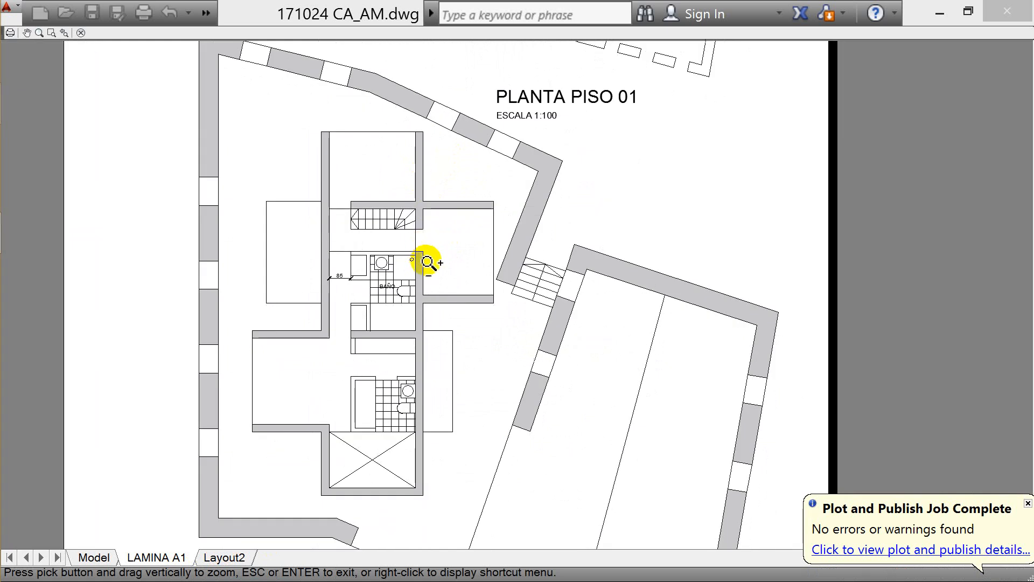
scroll(351, 312, "up", 2)
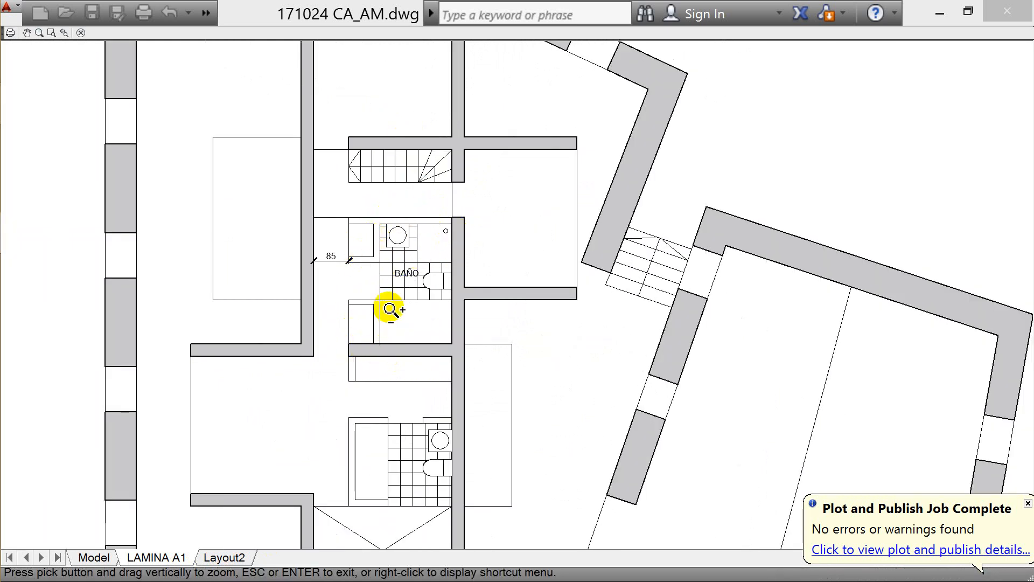
scroll(422, 127, "down", 3)
scroll(406, 249, "up", 3)
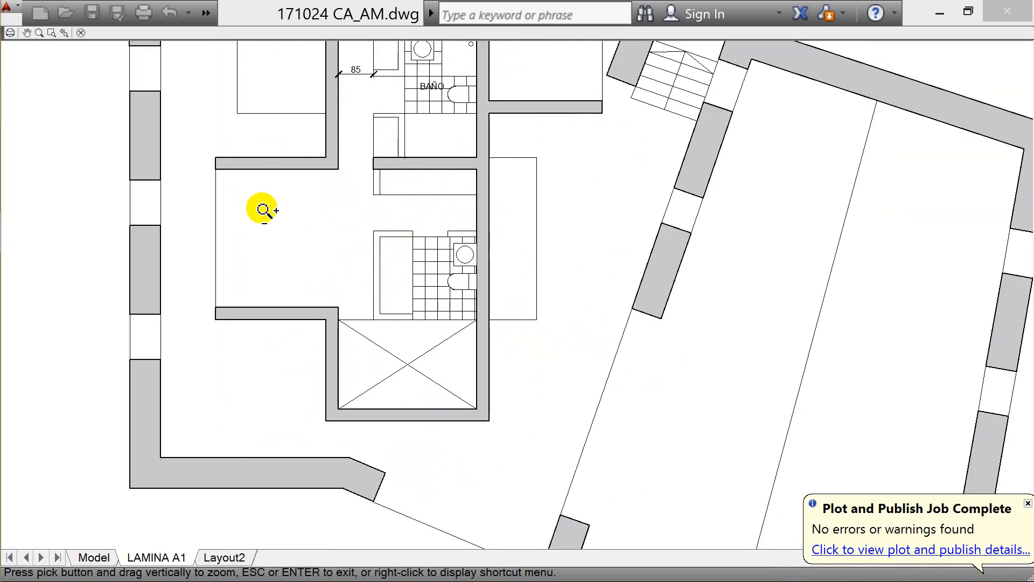
scroll(379, 413, "down", 4)
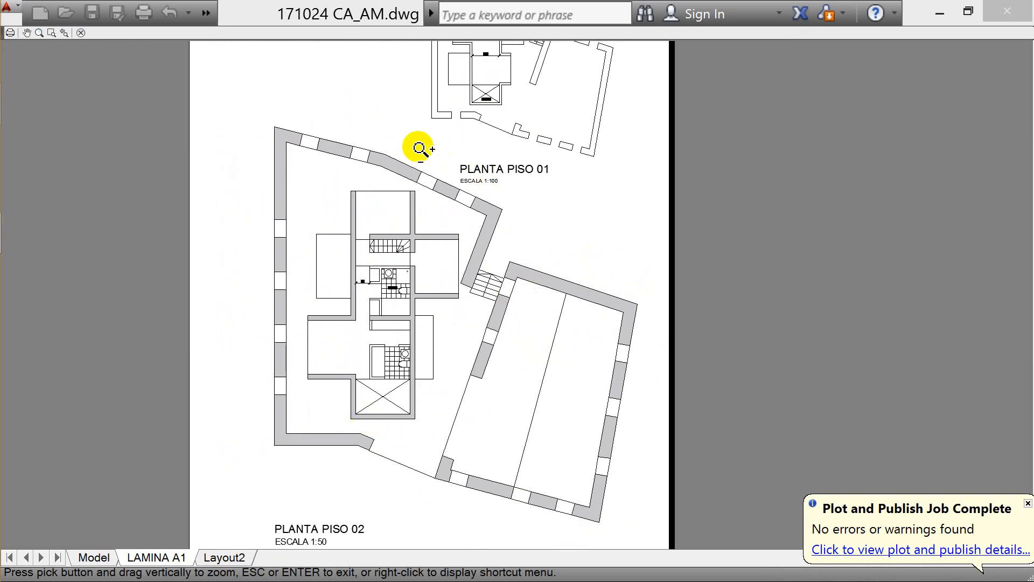
- Examine the PLANTA PISO 01 plan, the sheet title and the overall sheet composition in the plot preview
scroll(451, 276, "down", 2)
scroll(517, 92, "up", 3)
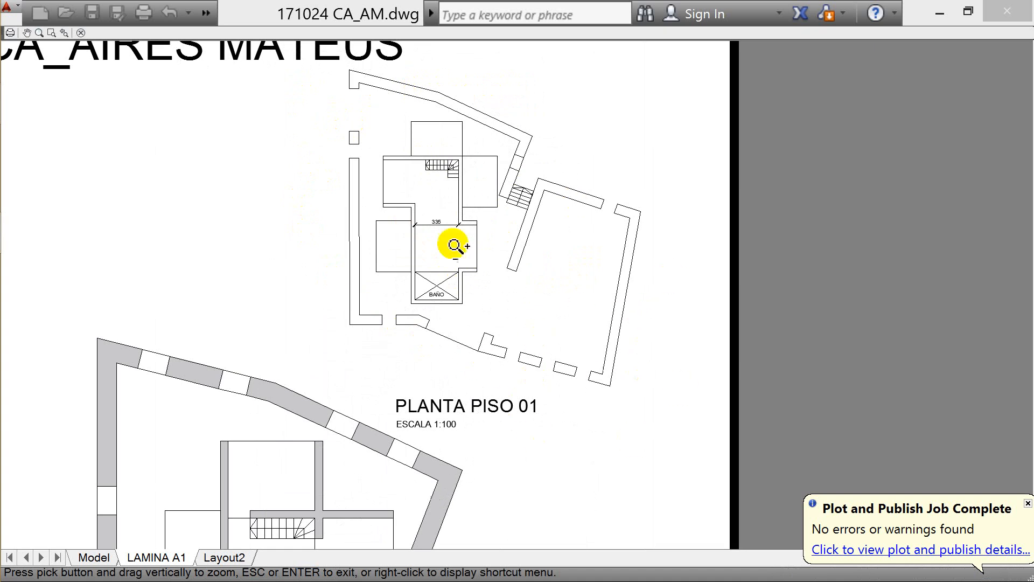
scroll(471, 257, "down", 3)
scroll(450, 358, "up", 2)
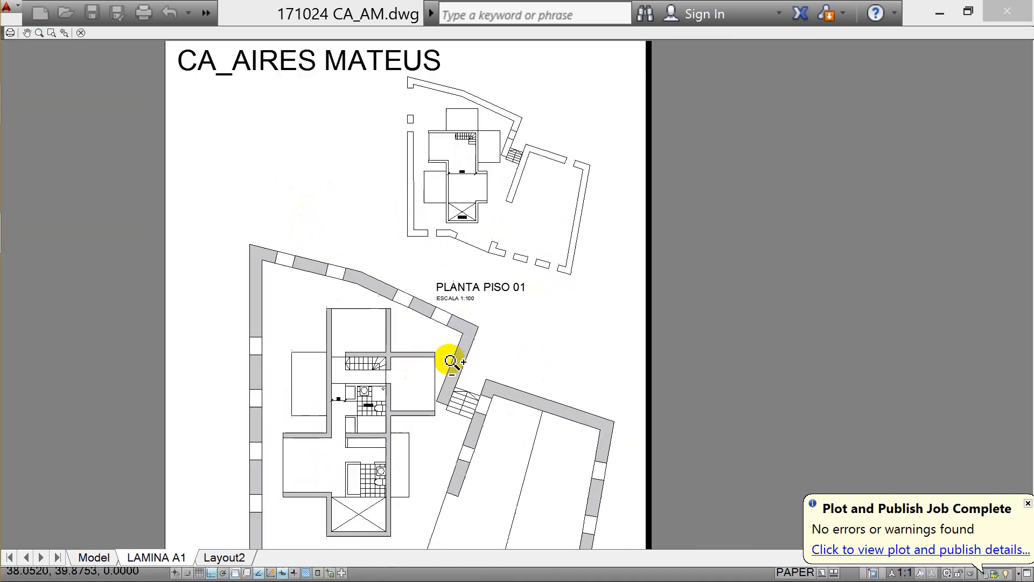
scroll(185, 42, "up", 5)
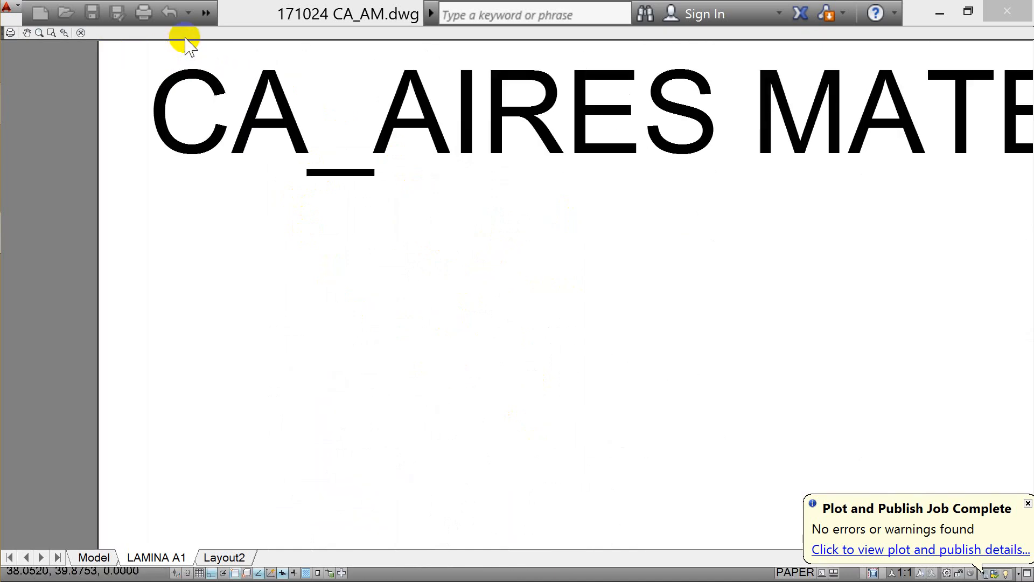
scroll(265, 111, "down", 6)
scroll(456, 235, "up", 3)
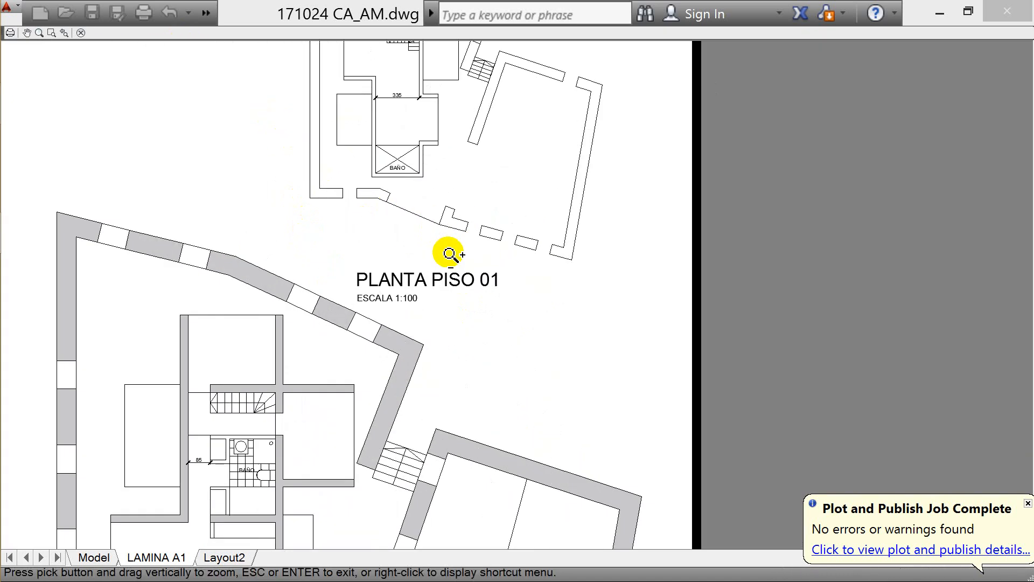
scroll(450, 131, "down", 3)
scroll(264, 433, "up", 3)
scroll(215, 437, "down", 2)
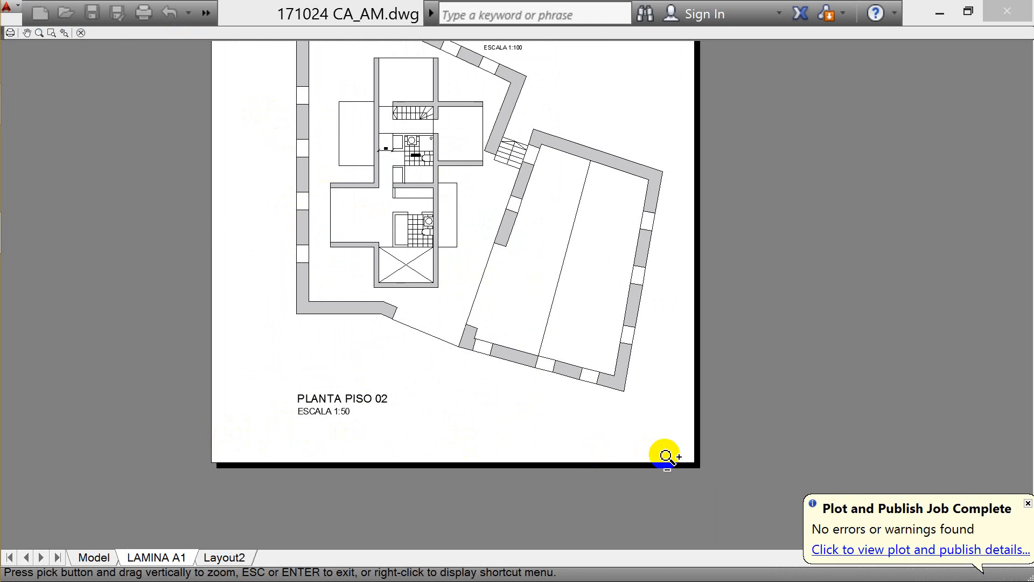
scroll(666, 456, "down", 2)
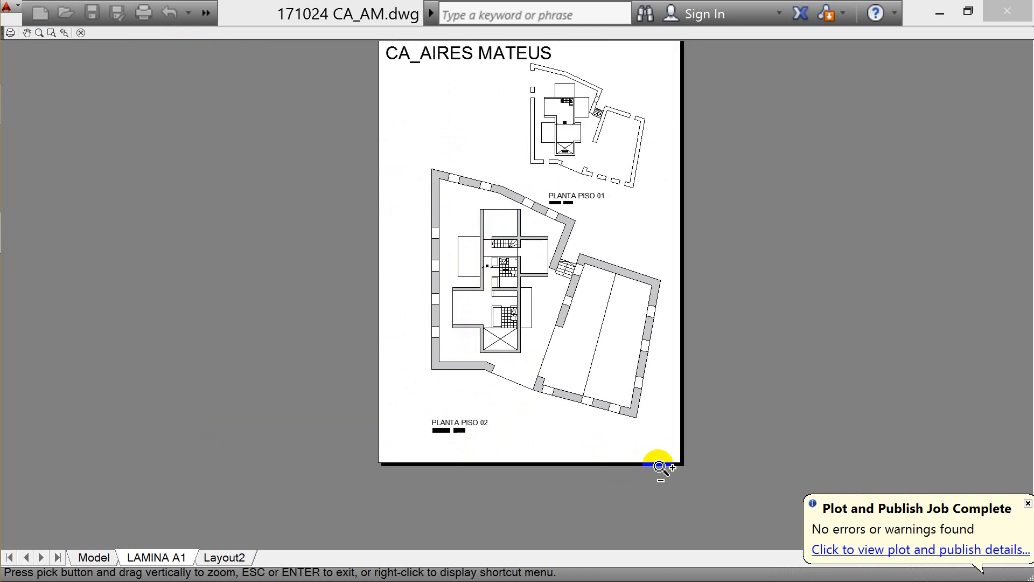
scroll(503, 352, "down", 2)
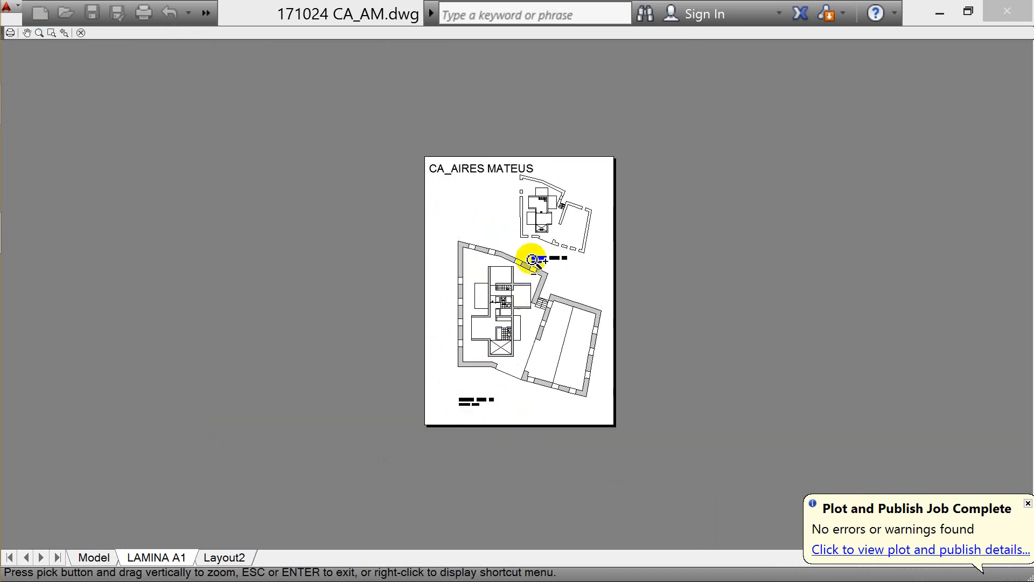
scroll(512, 191, "up", 4)
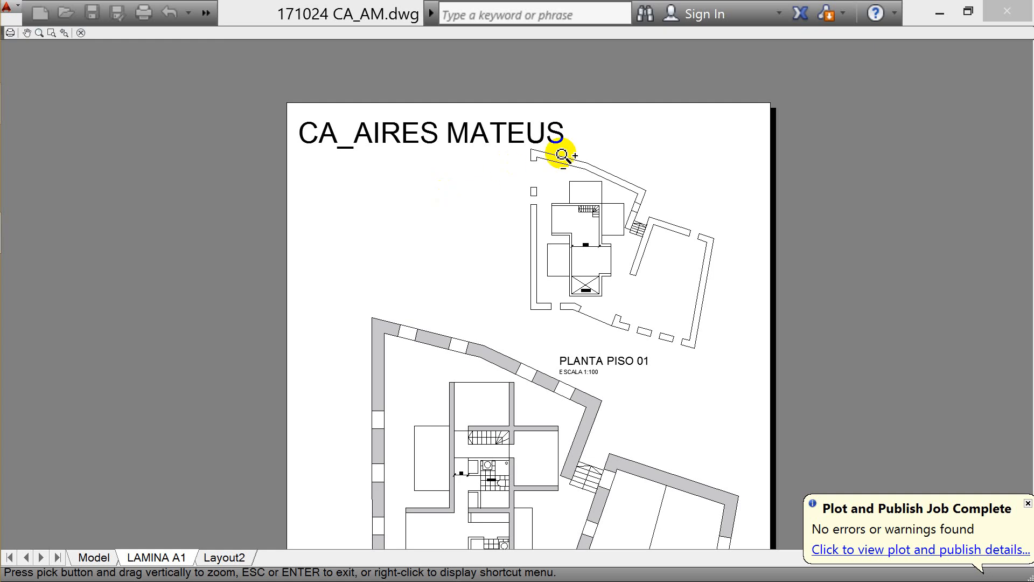
- Close the preview and the plot settings without plotting, and save the drawing
key("Escape")
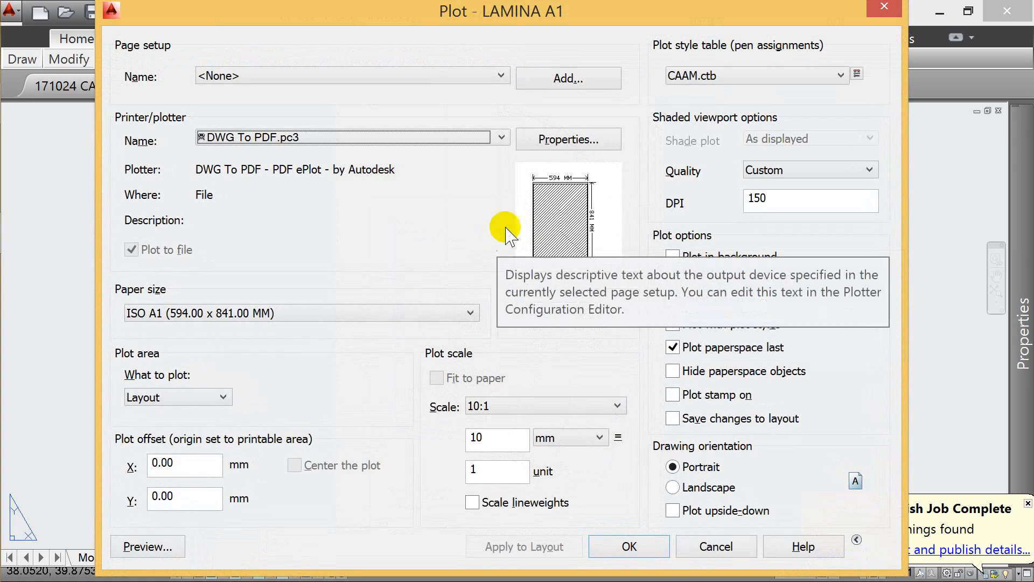
key("Escape")
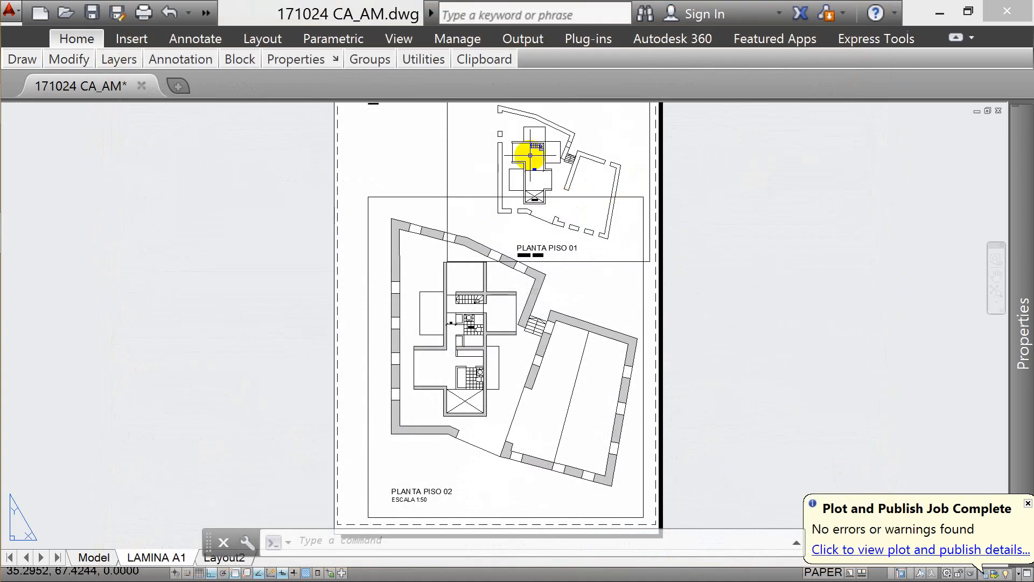
left_click(91, 12)
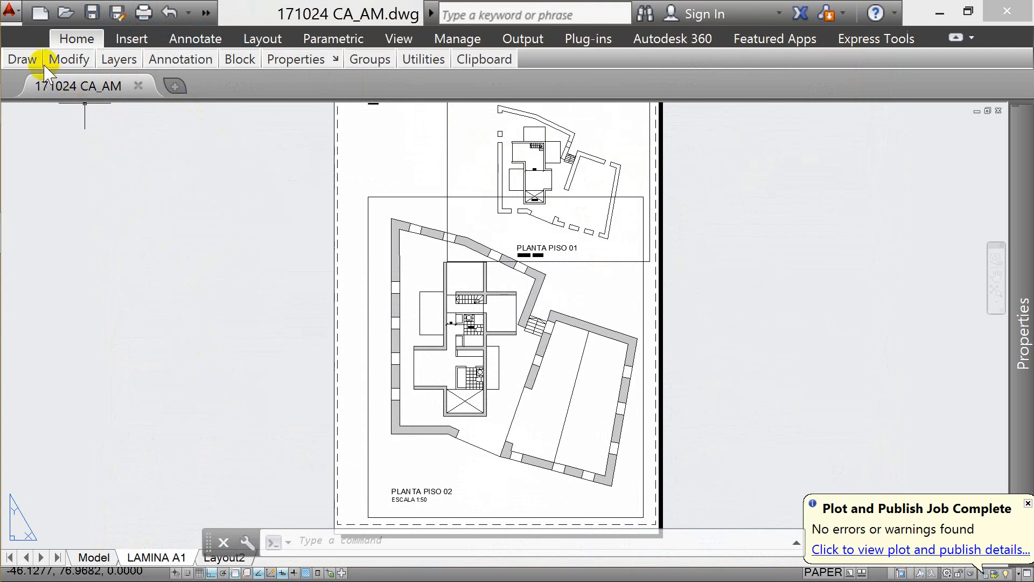
- Open the Plot Styles folder through Manage Plot Styles and move its window clear to view the plot style tables
left_click(12, 11)
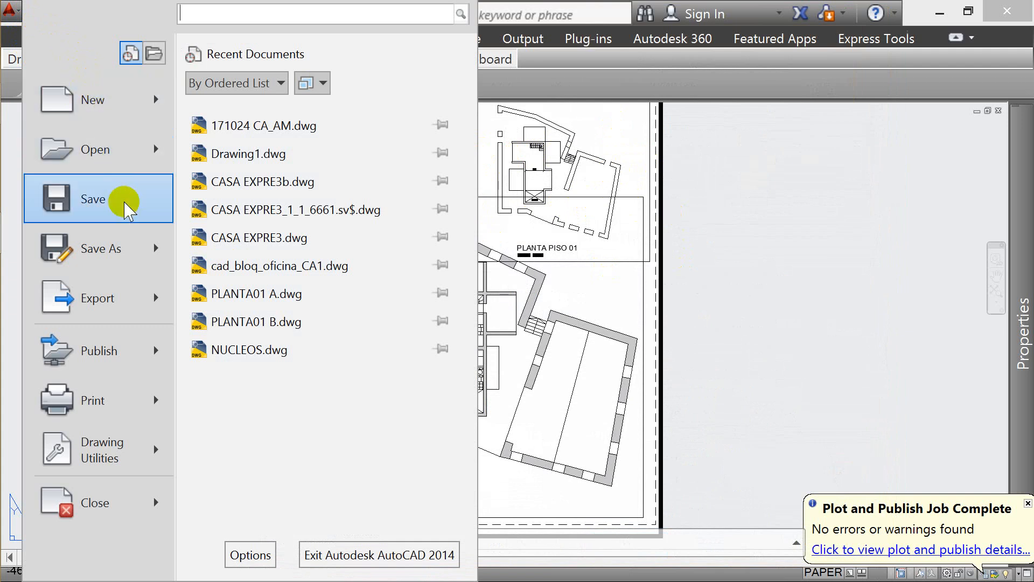
mouse_move(119, 403)
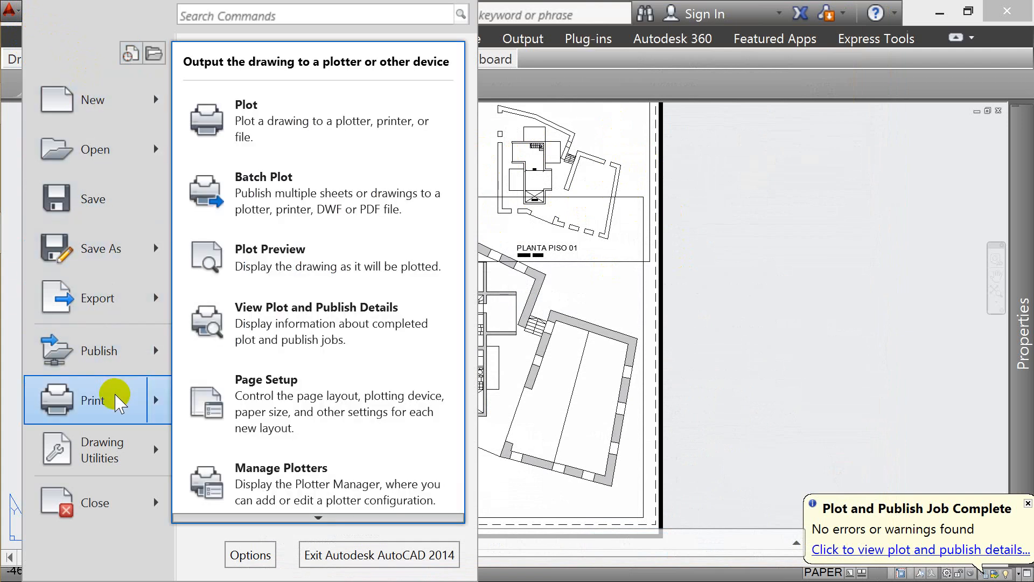
mouse_move(322, 520)
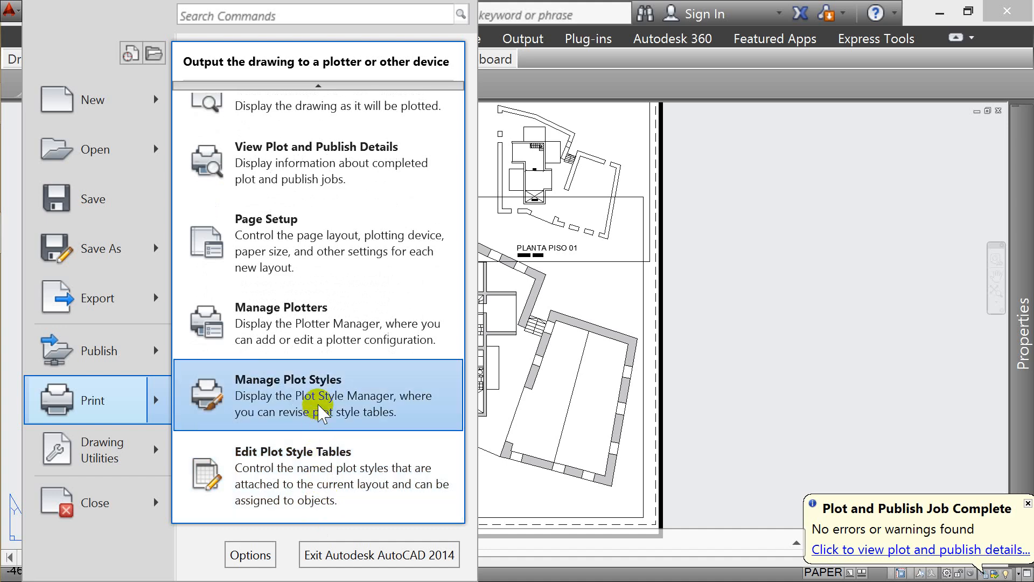
left_click(289, 386)
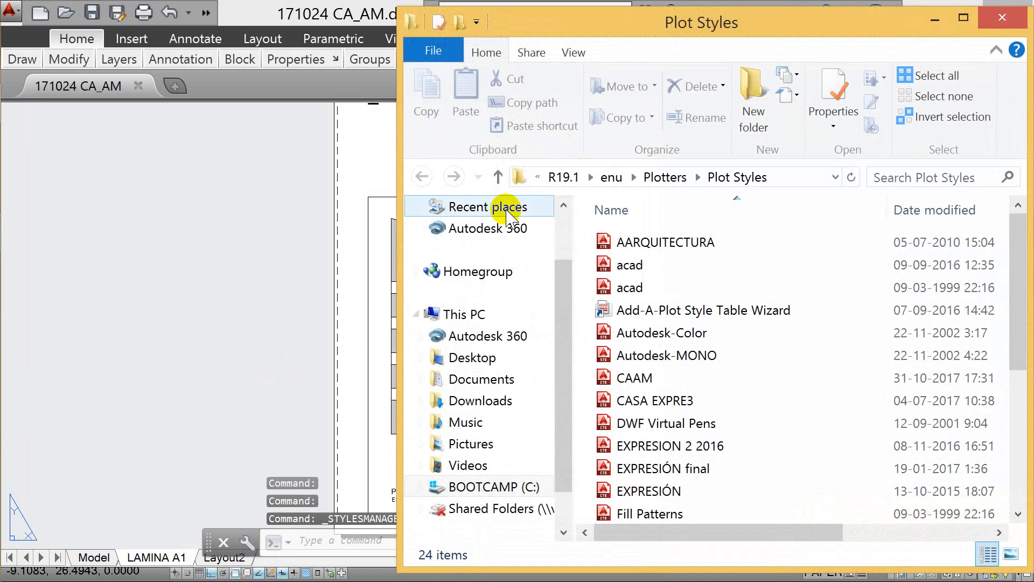
left_click_drag(736, 24, 533, 26)
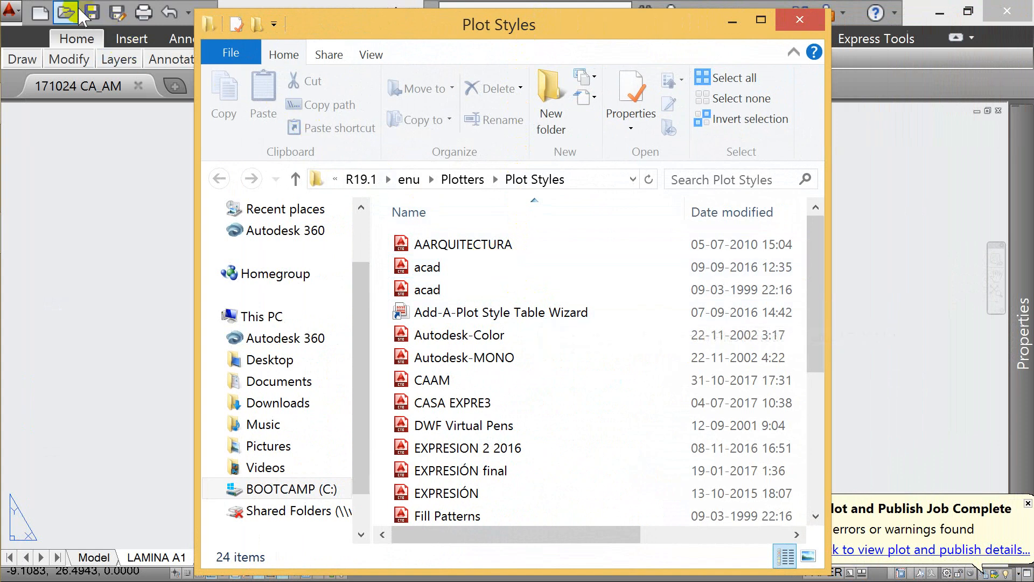
left_click(11, 9)
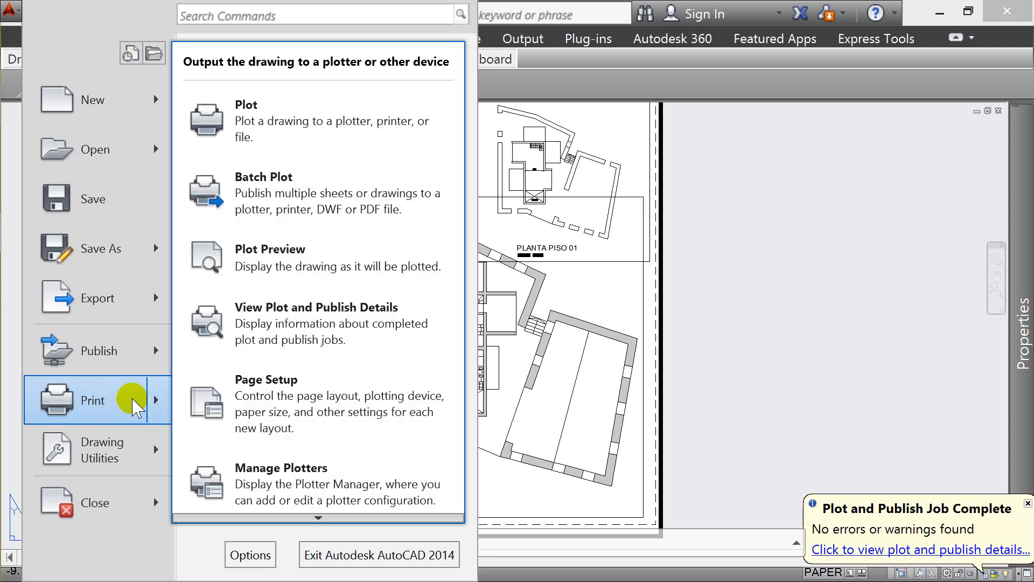
left_click(318, 517)
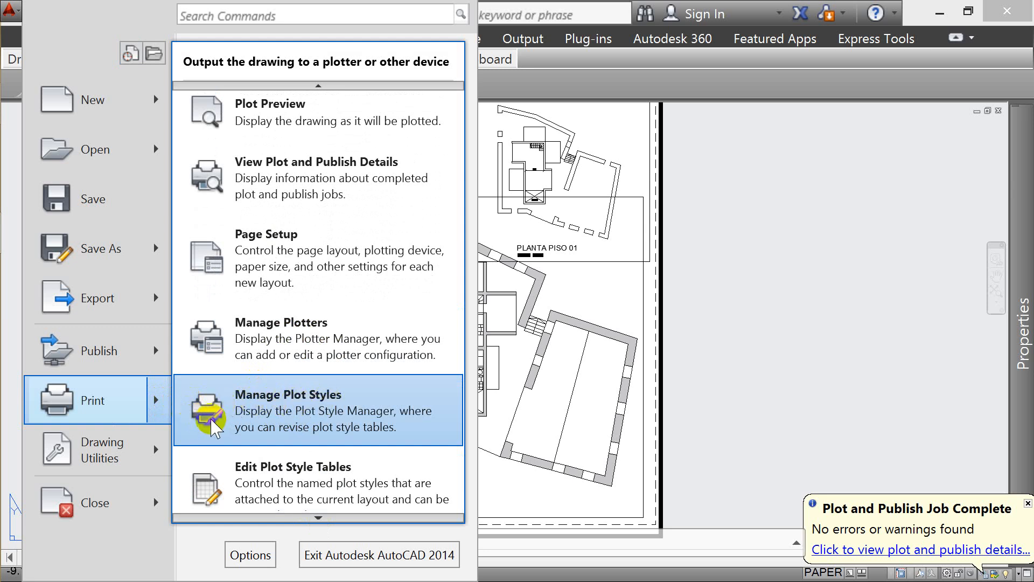
left_click(690, 205)
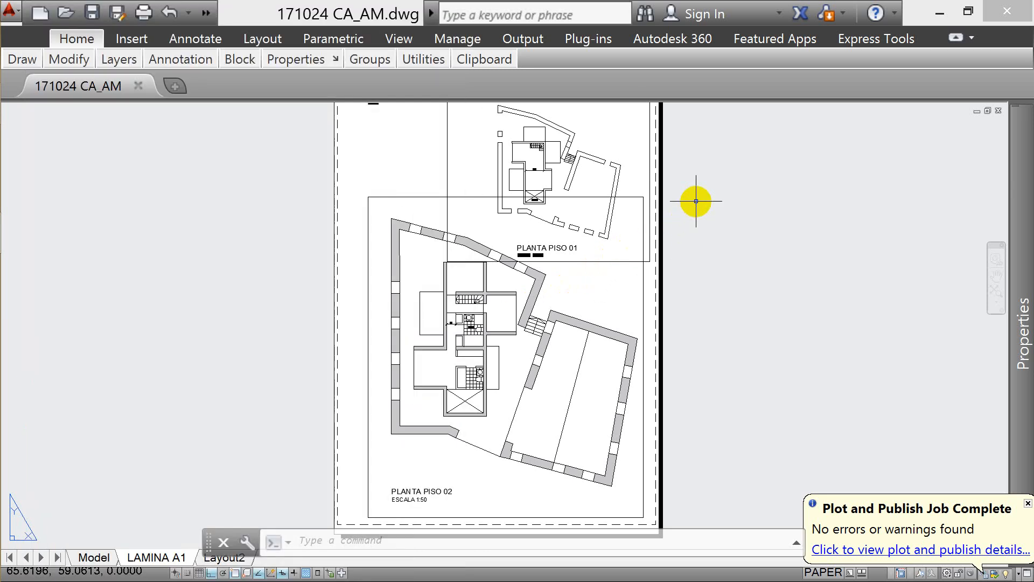
- Switch back to the Plot Styles folder in File Explorer and select the CAAM plot style table
mouse_move(58, 108)
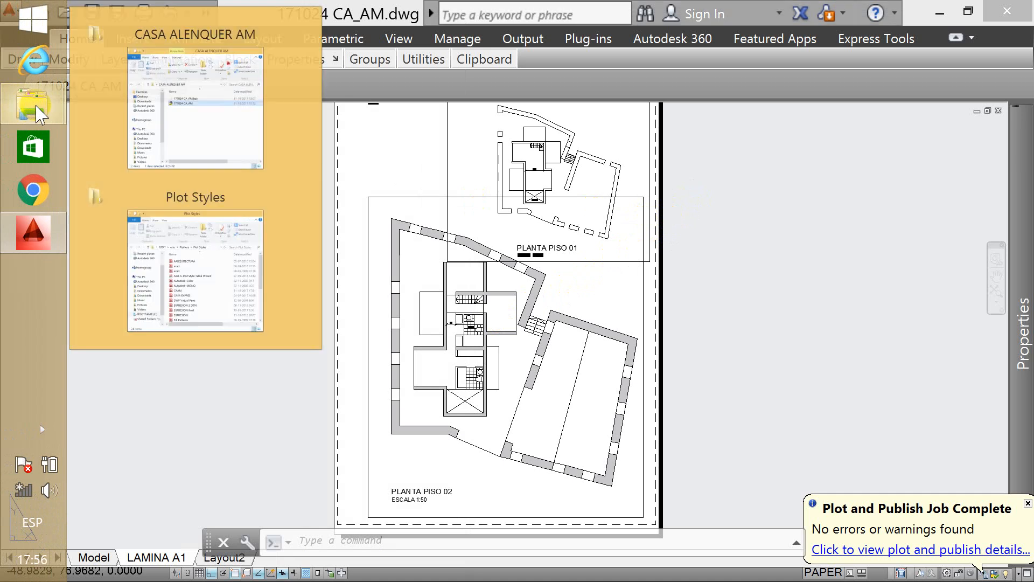
left_click(203, 238)
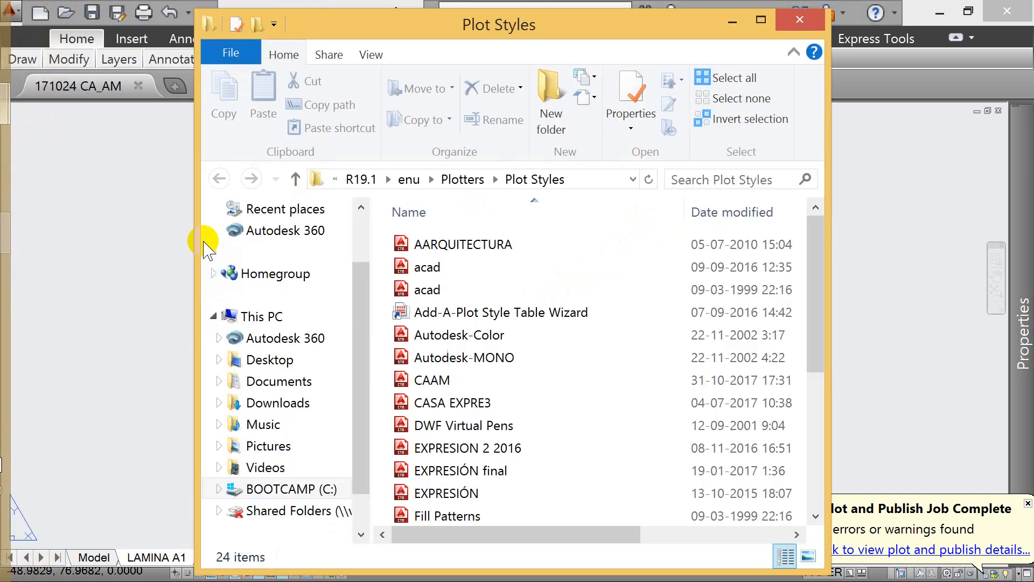
left_click(464, 381)
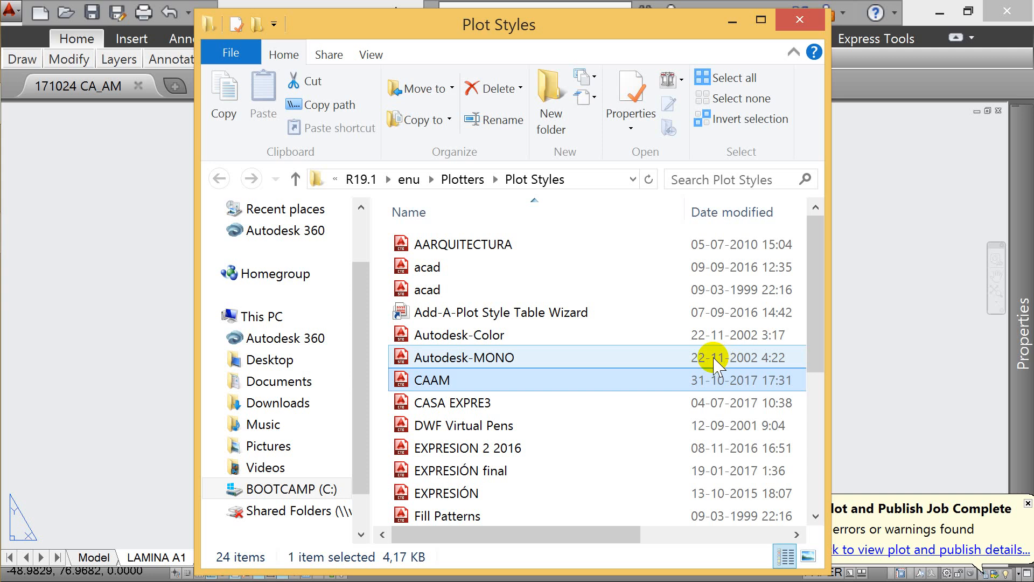
- Close the Plot Styles folder and save the 171024 CA_AM drawing
left_click(805, 21)
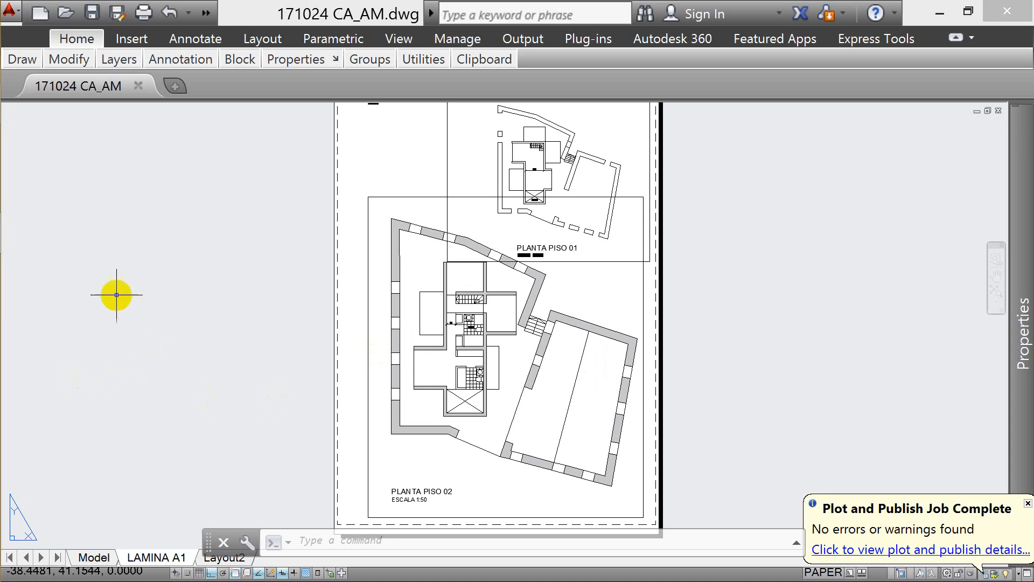
left_click(91, 12)
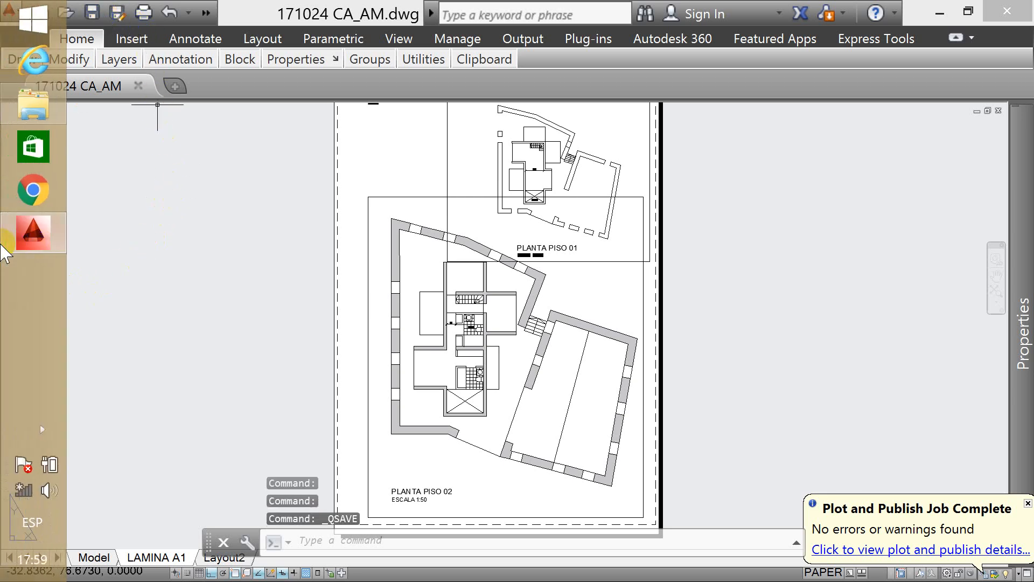
left_click(41, 429)
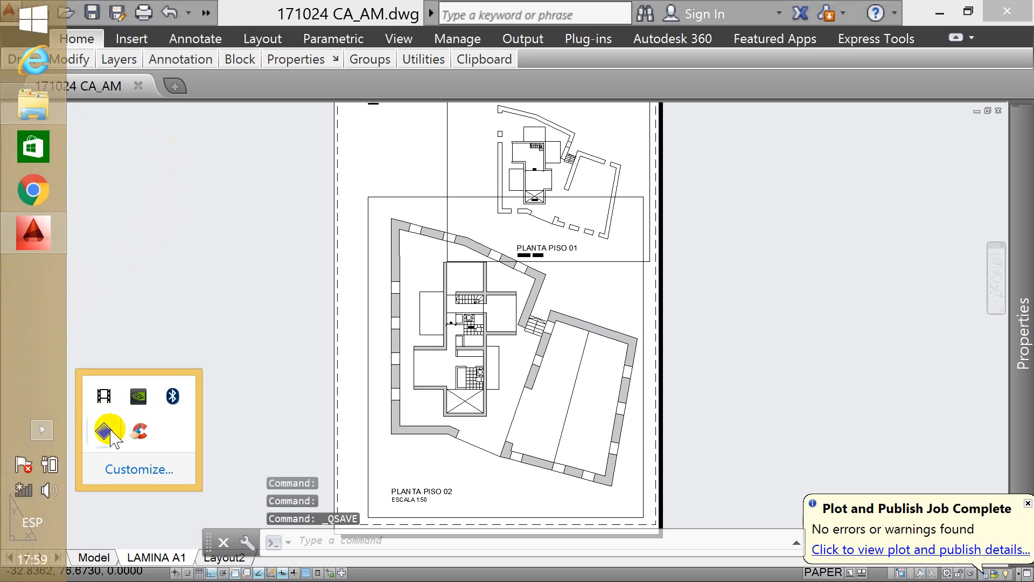